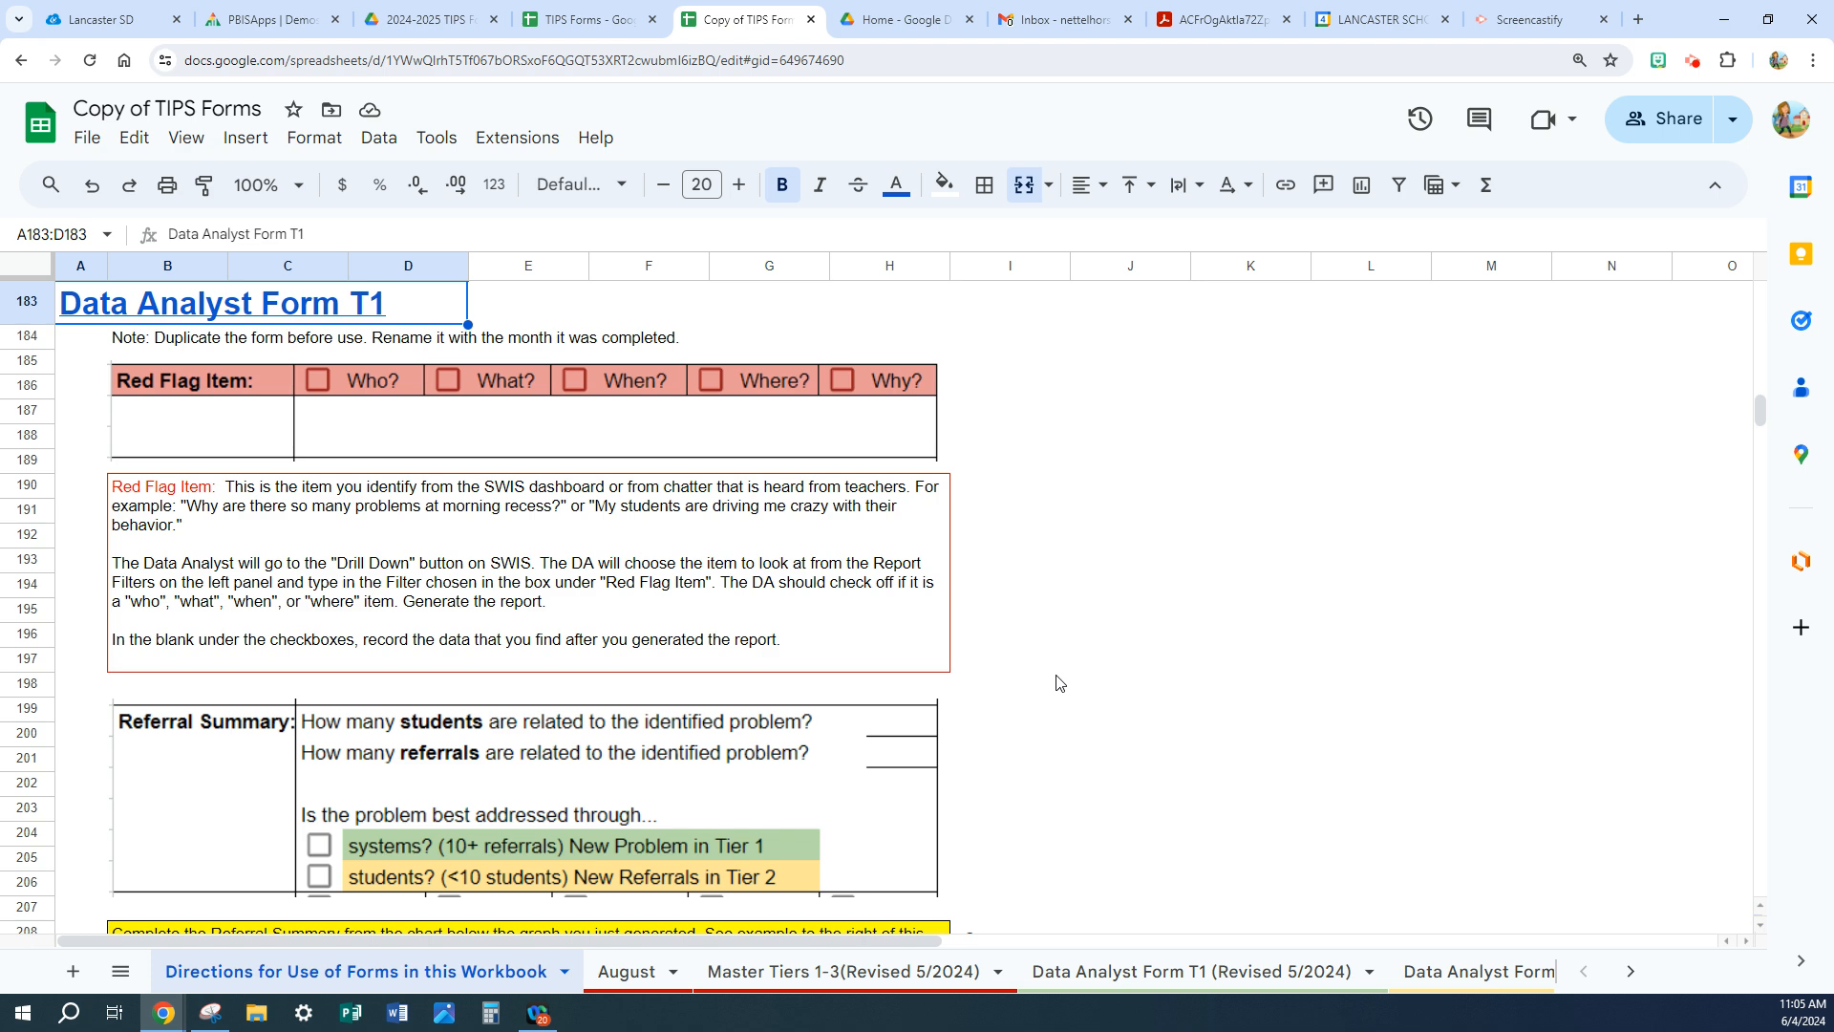
- Read the Data Analyst Form T1 directions covering the Red Flag Item, Referral Summary and Drill-Down Filter sections
{"action": "scroll", "coordinate": [1056, 682], "scroll_direction": "down", "scroll_amount": 1}
{"action": "scroll", "coordinate": [1054, 682], "scroll_direction": "down", "scroll_amount": 1}
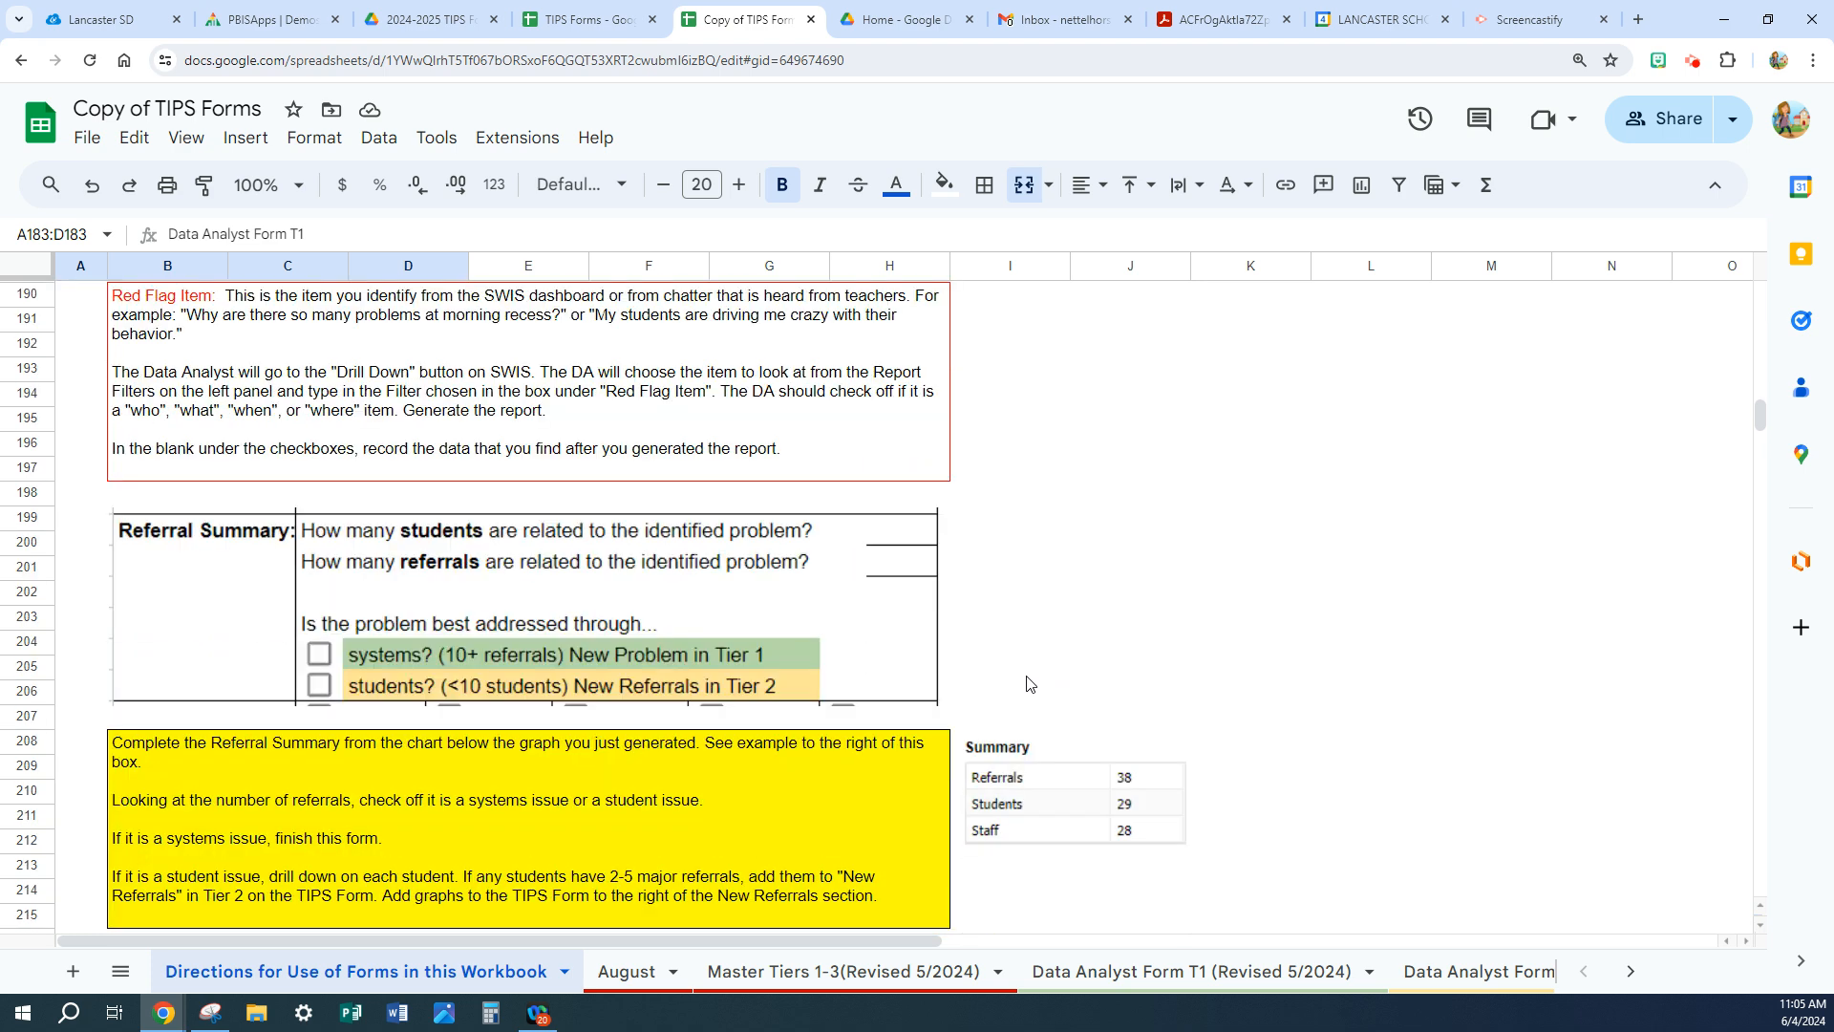
{"action": "scroll", "coordinate": [414, 582], "scroll_direction": "down", "scroll_amount": 1}
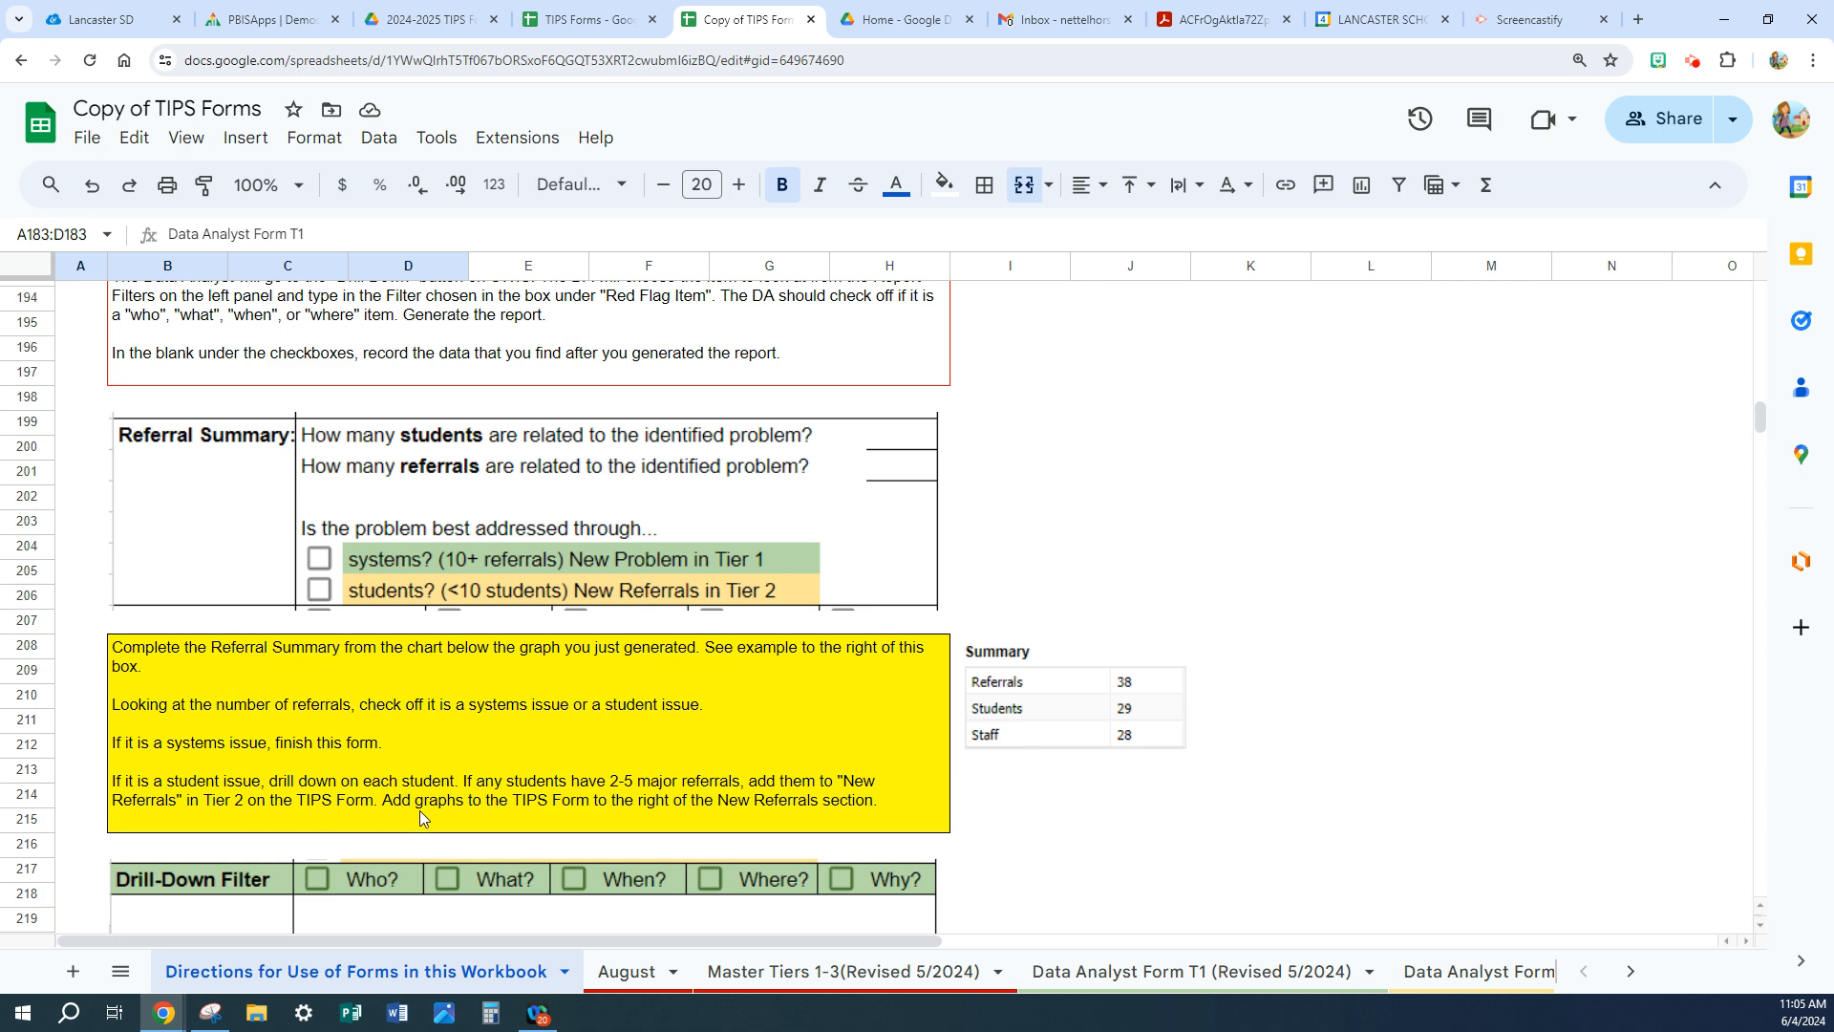
{"action": "scroll", "coordinate": [421, 810], "scroll_direction": "down", "scroll_amount": 3}
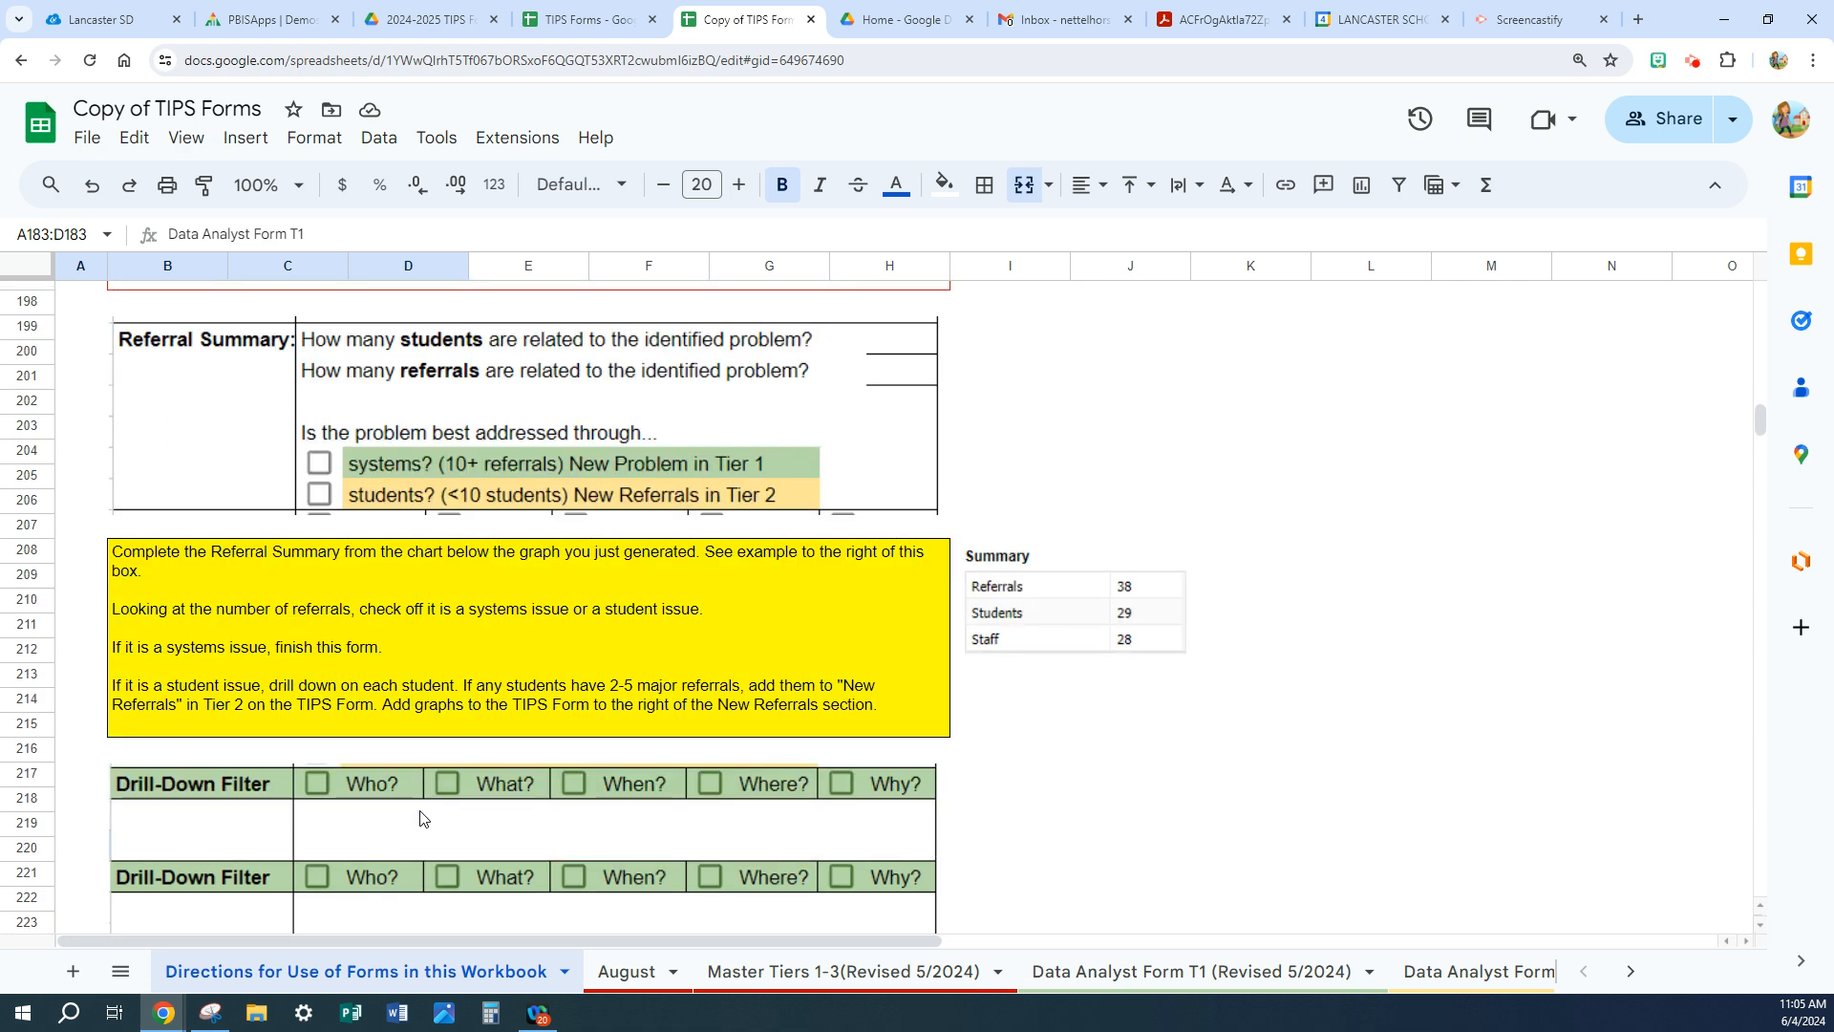
{"action": "scroll", "coordinate": [420, 817], "scroll_direction": "down", "scroll_amount": 2}
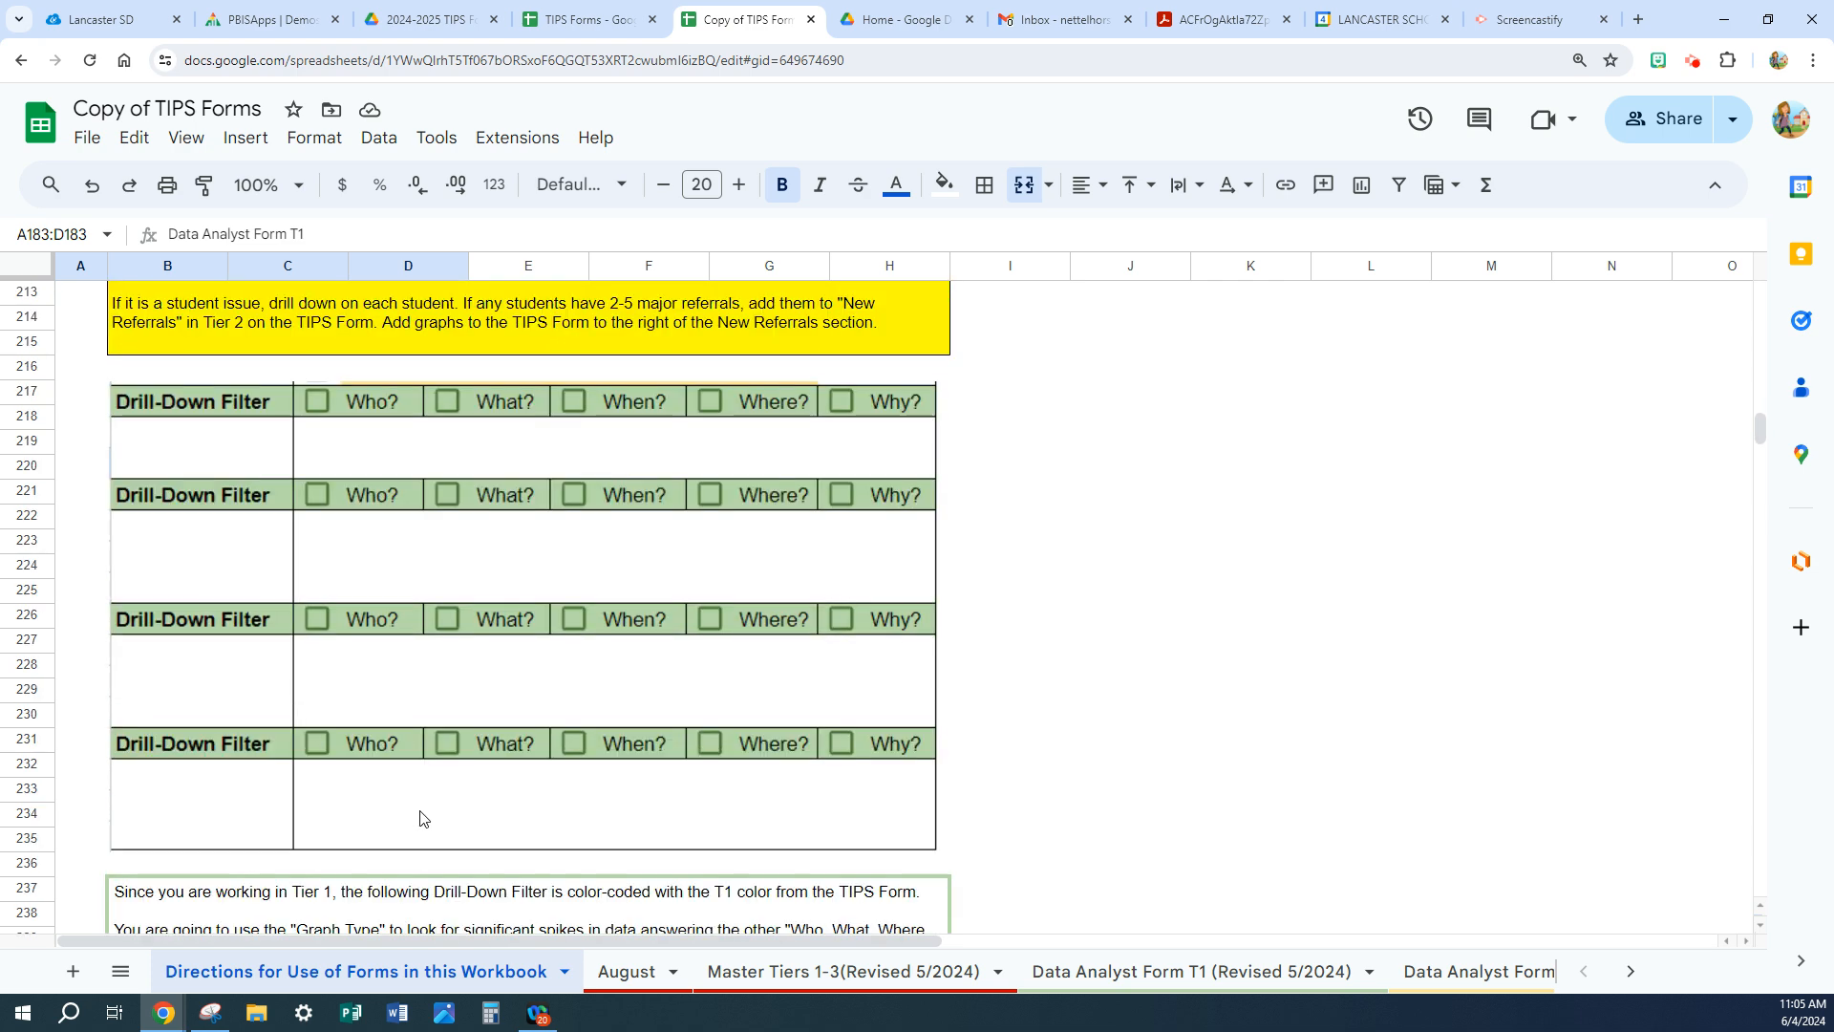
{"action": "scroll", "coordinate": [421, 819], "scroll_direction": "down", "scroll_amount": 1}
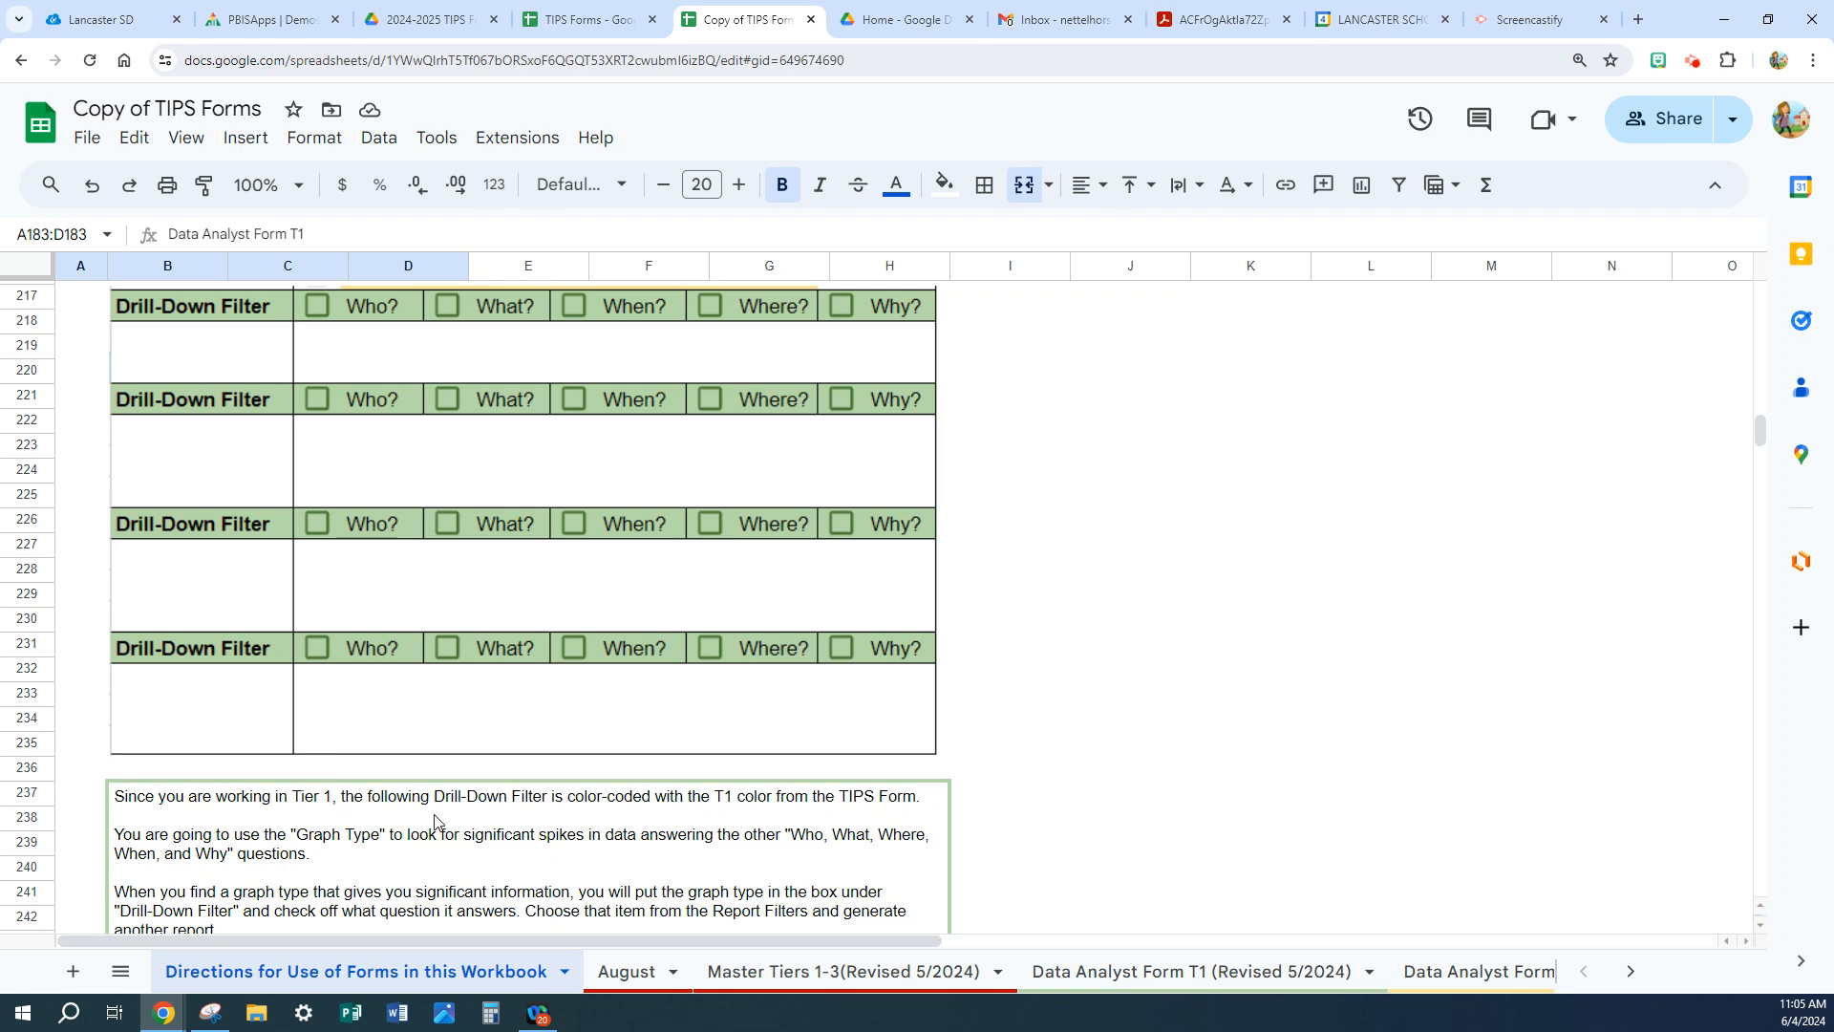
{"action": "scroll", "coordinate": [435, 821], "scroll_direction": "down", "scroll_amount": 1}
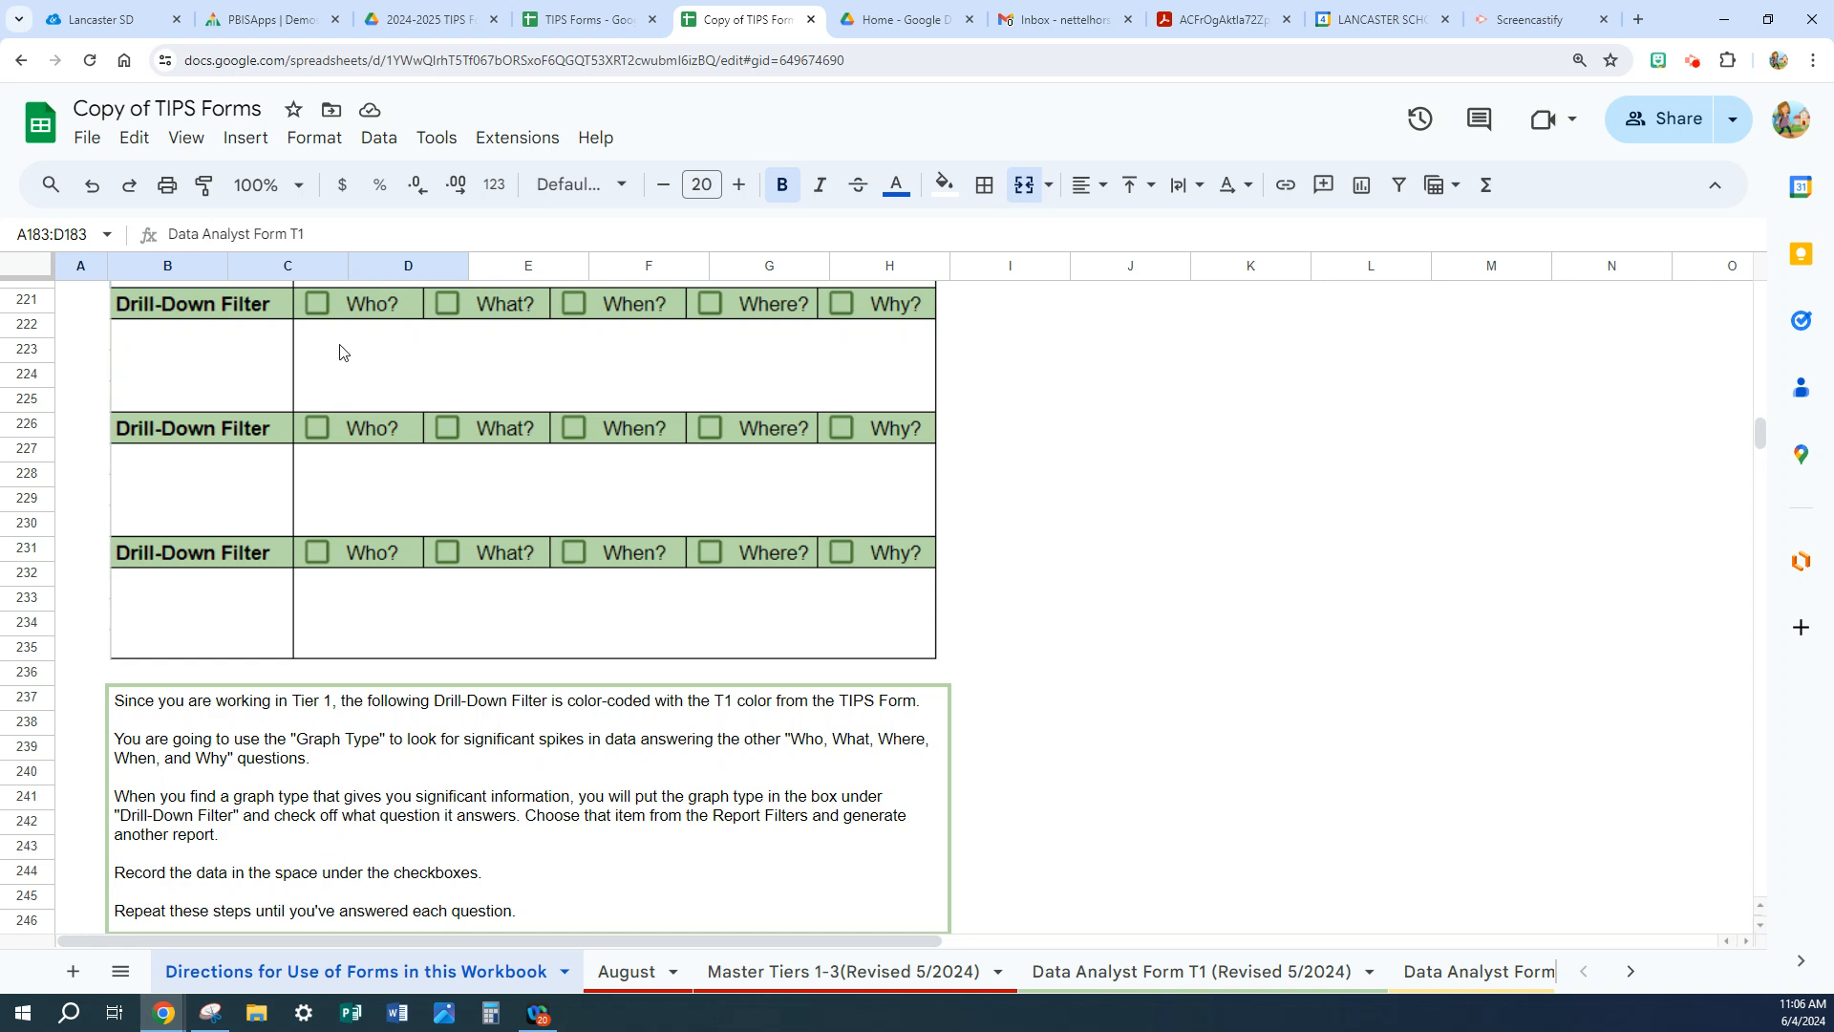
{"action": "left_click", "coordinate": [194, 372]}
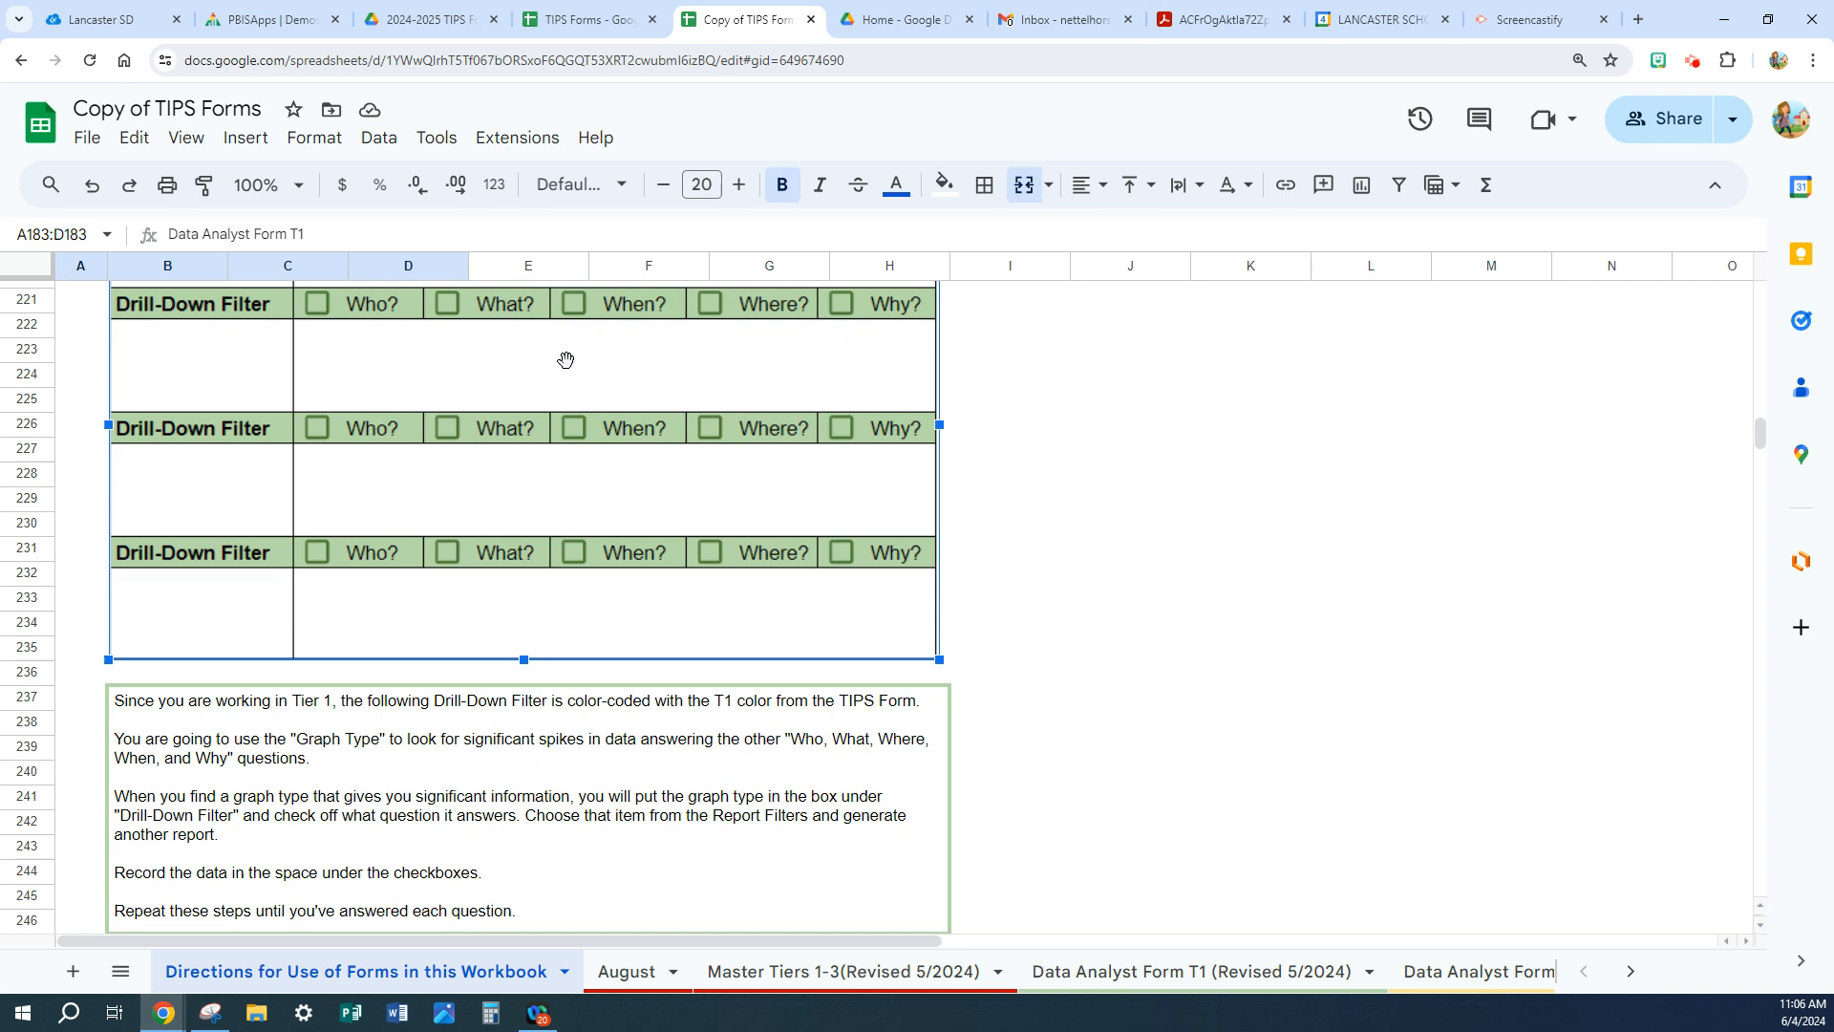
{"action": "left_click", "coordinate": [1005, 829]}
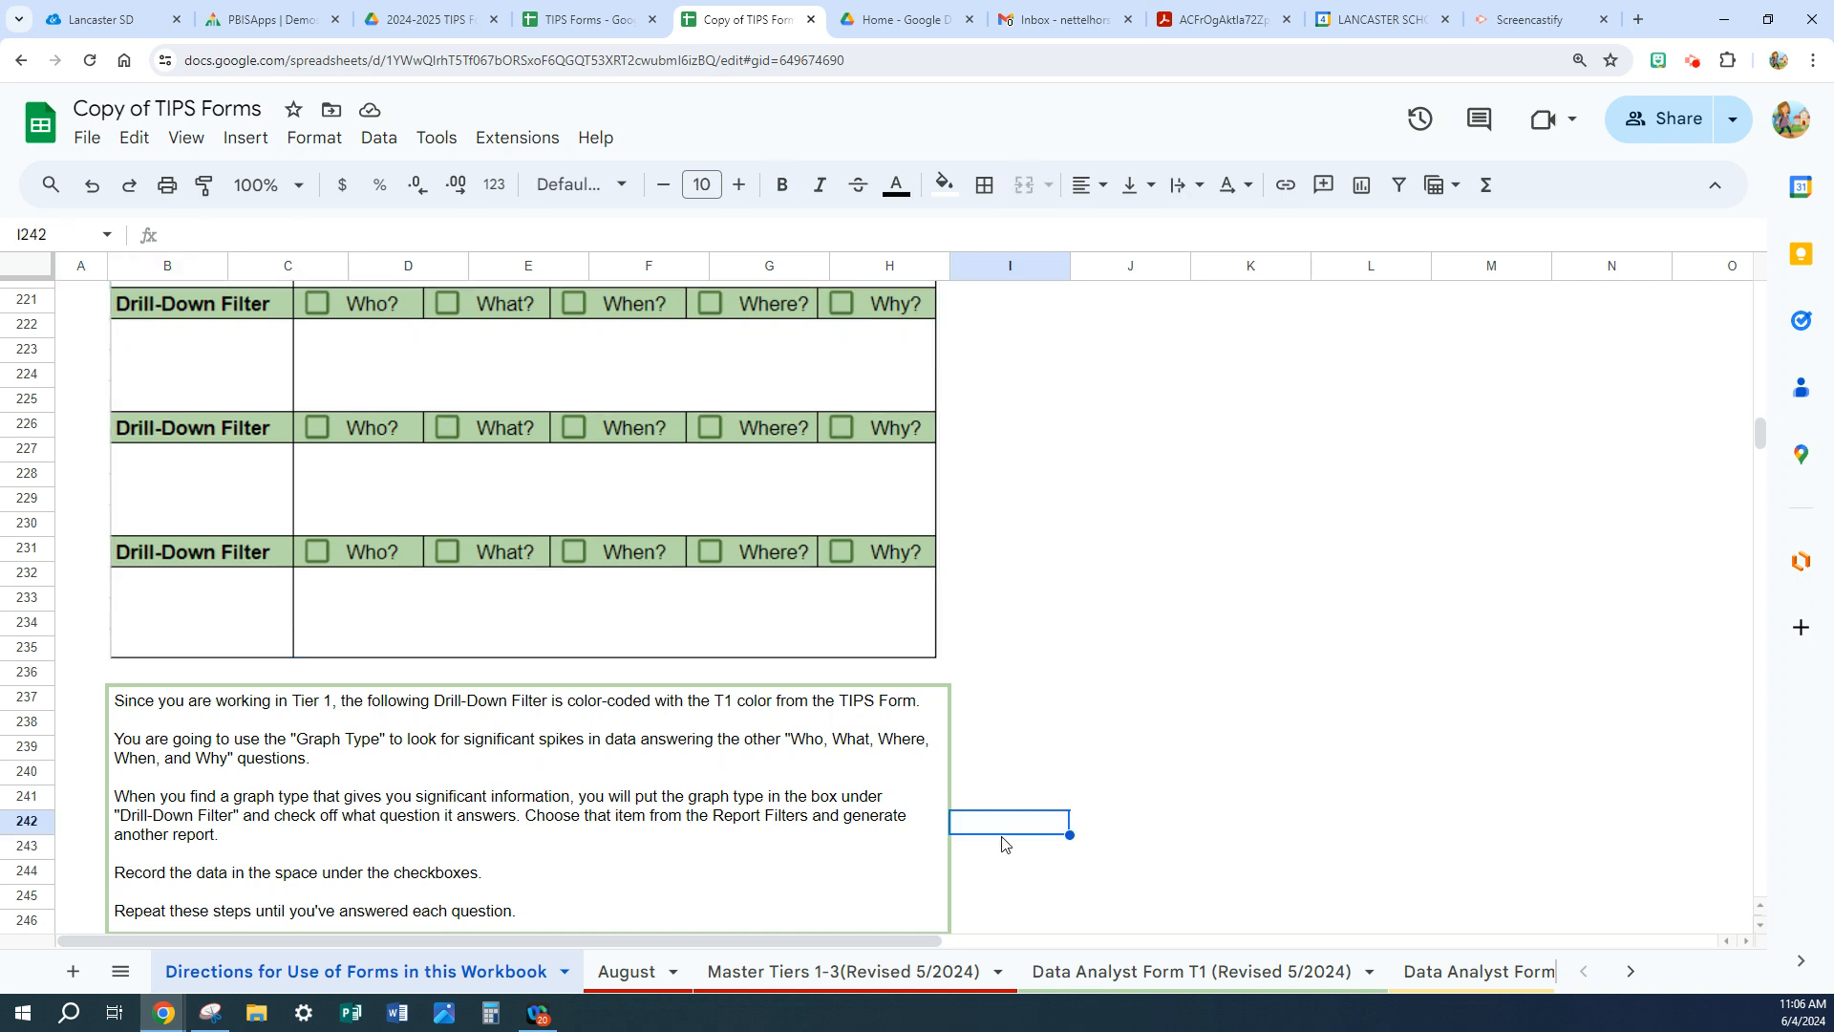
- Read the Precise Problem Statement directions and the T1 - New Problems table, returning to the Data Analyst Form T1 heading
{"action": "scroll", "coordinate": [1003, 840], "scroll_direction": "down", "scroll_amount": 2}
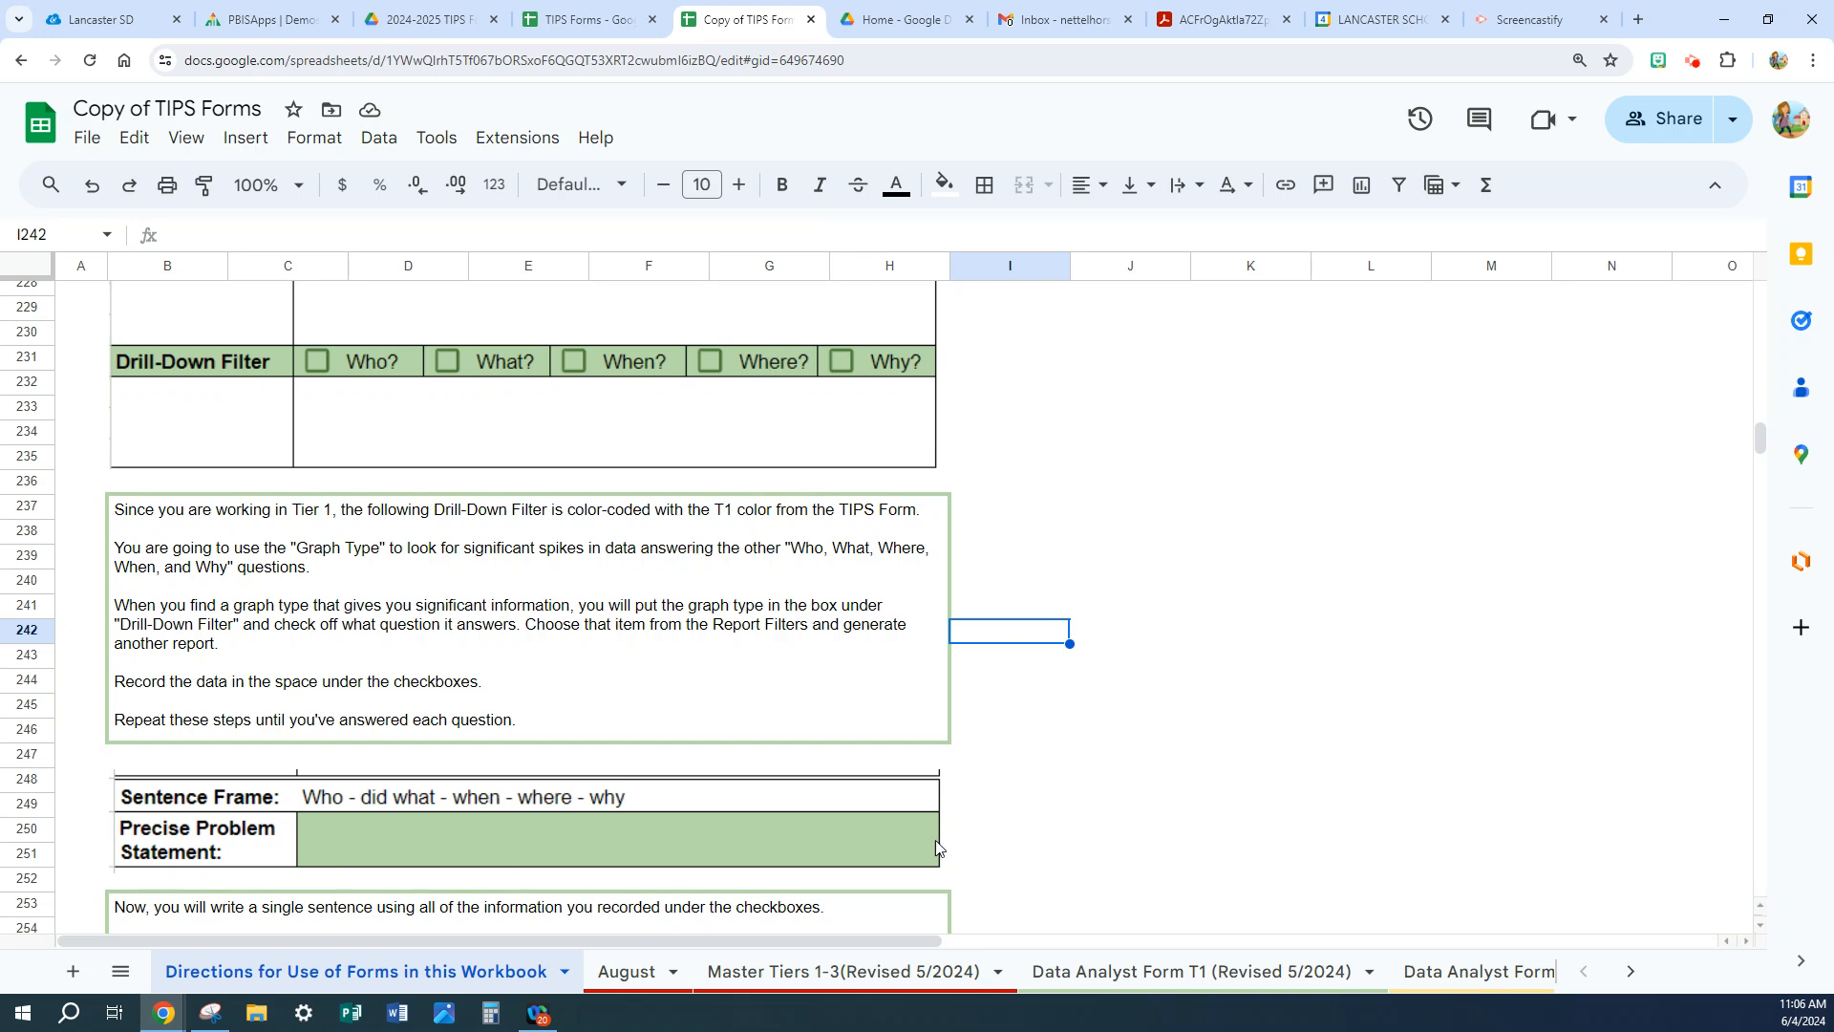
{"action": "scroll", "coordinate": [1006, 831], "scroll_direction": "down", "scroll_amount": 1}
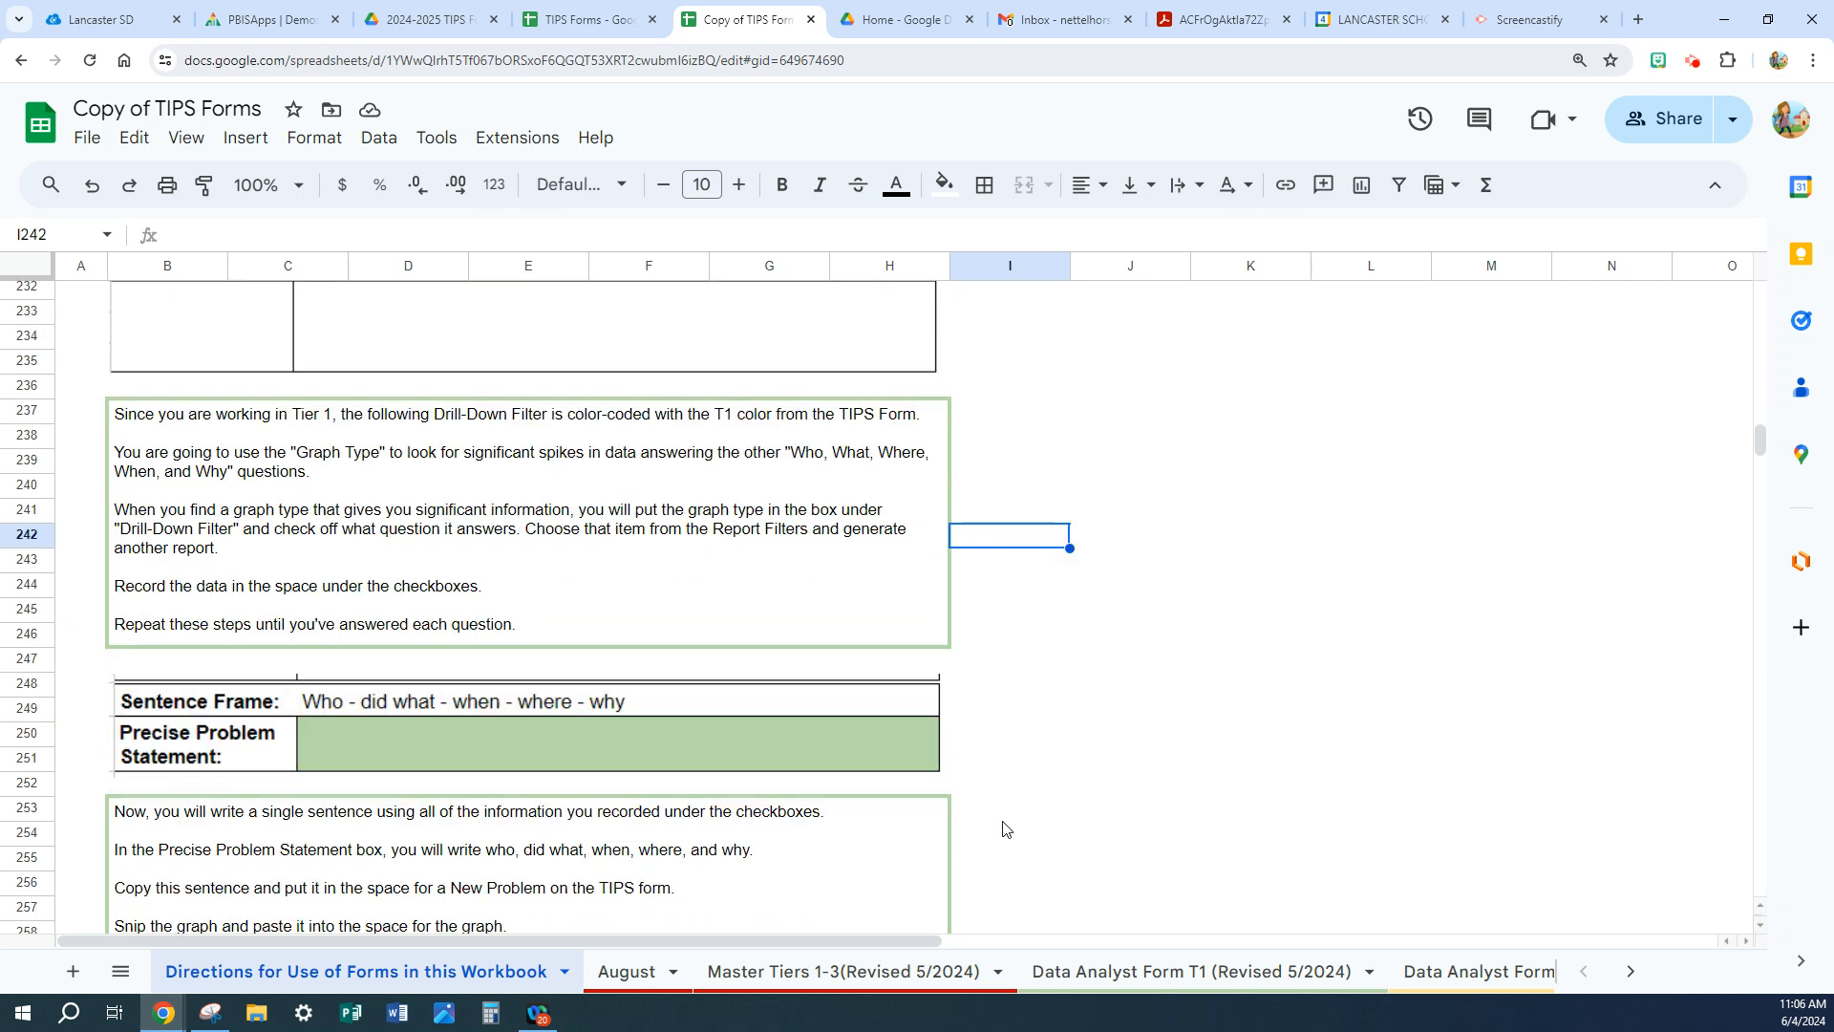
{"action": "scroll", "coordinate": [1006, 829], "scroll_direction": "down", "scroll_amount": 2}
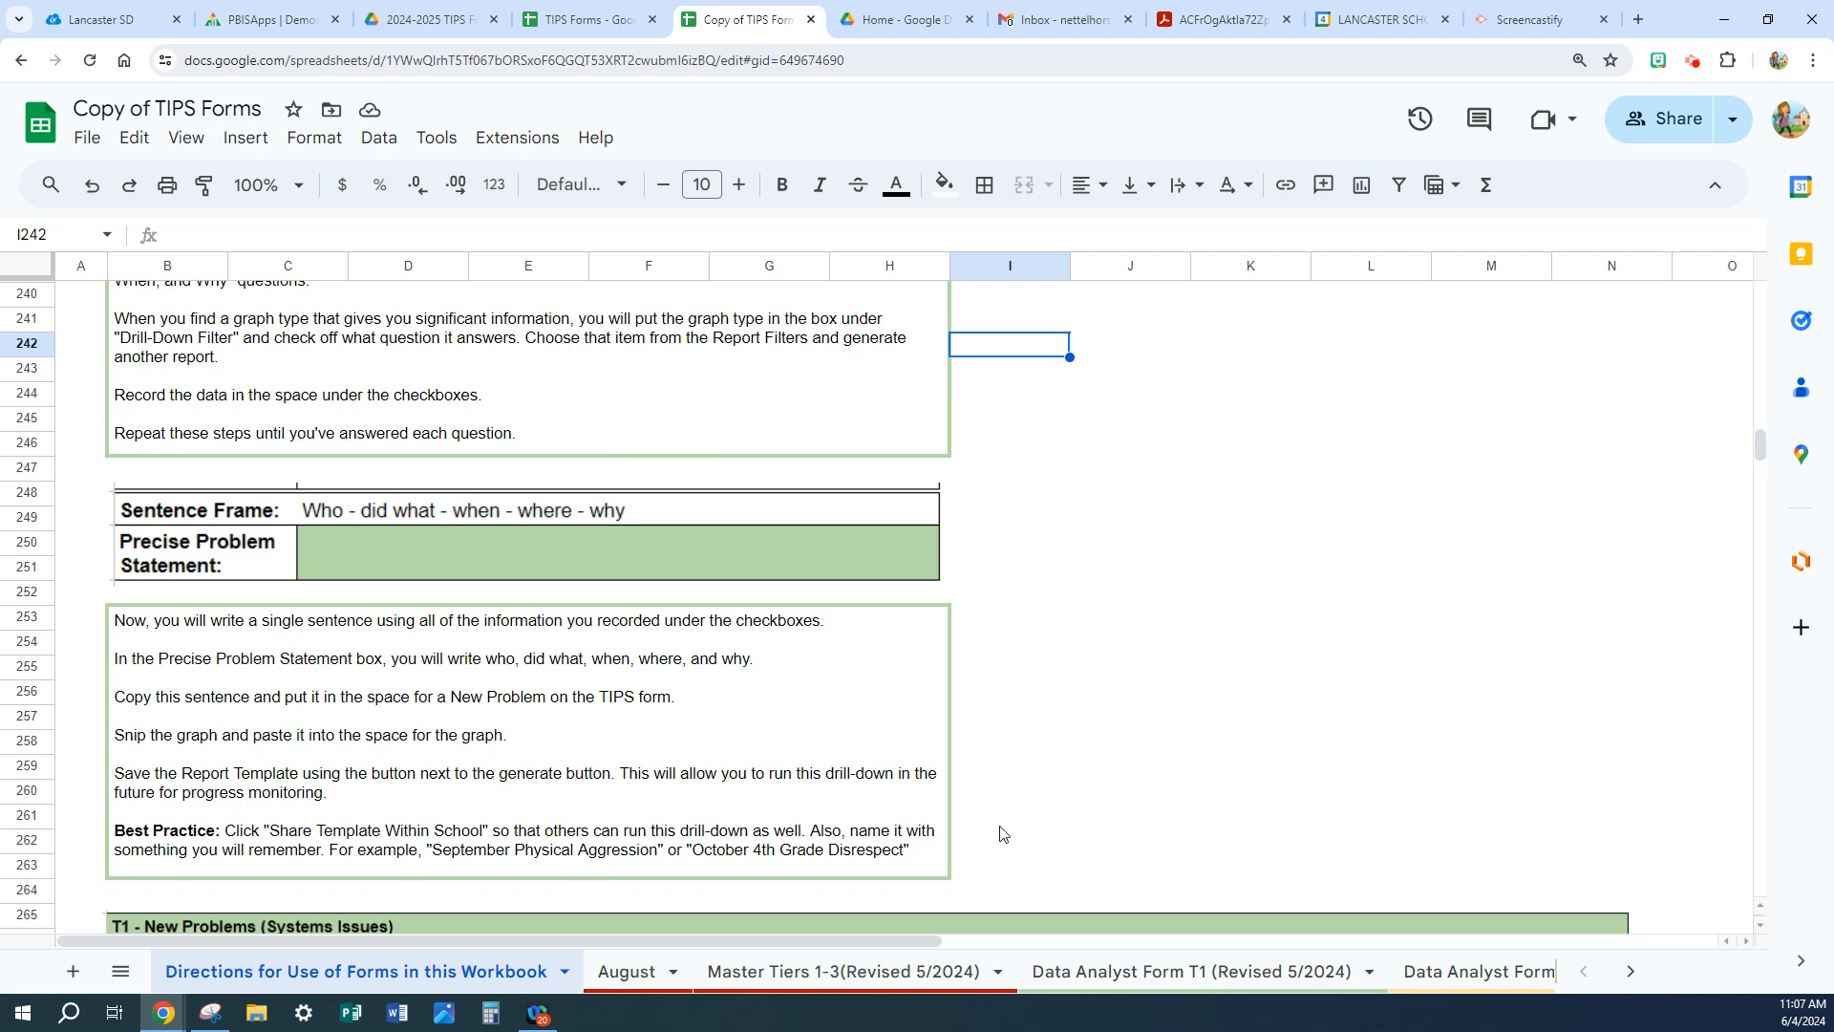
{"action": "scroll", "coordinate": [1001, 834], "scroll_direction": "down", "scroll_amount": 5}
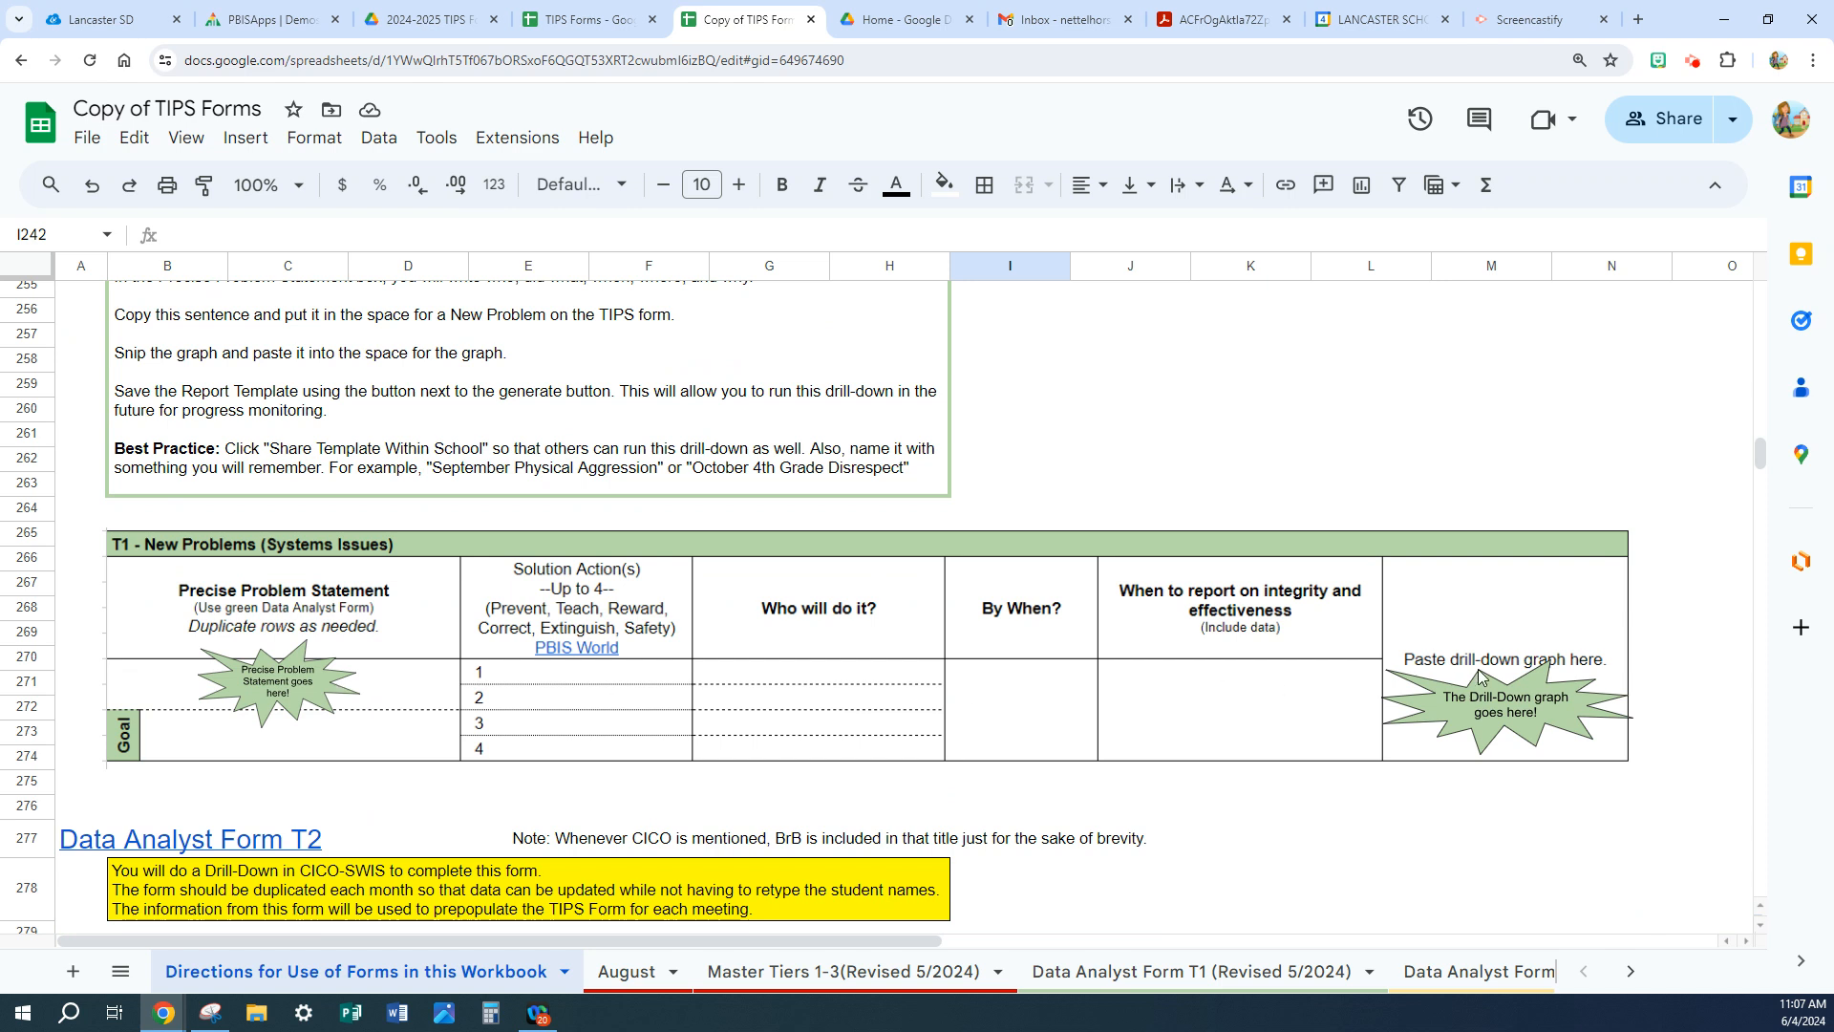
{"action": "scroll", "coordinate": [741, 686], "scroll_direction": "up", "scroll_amount": 10}
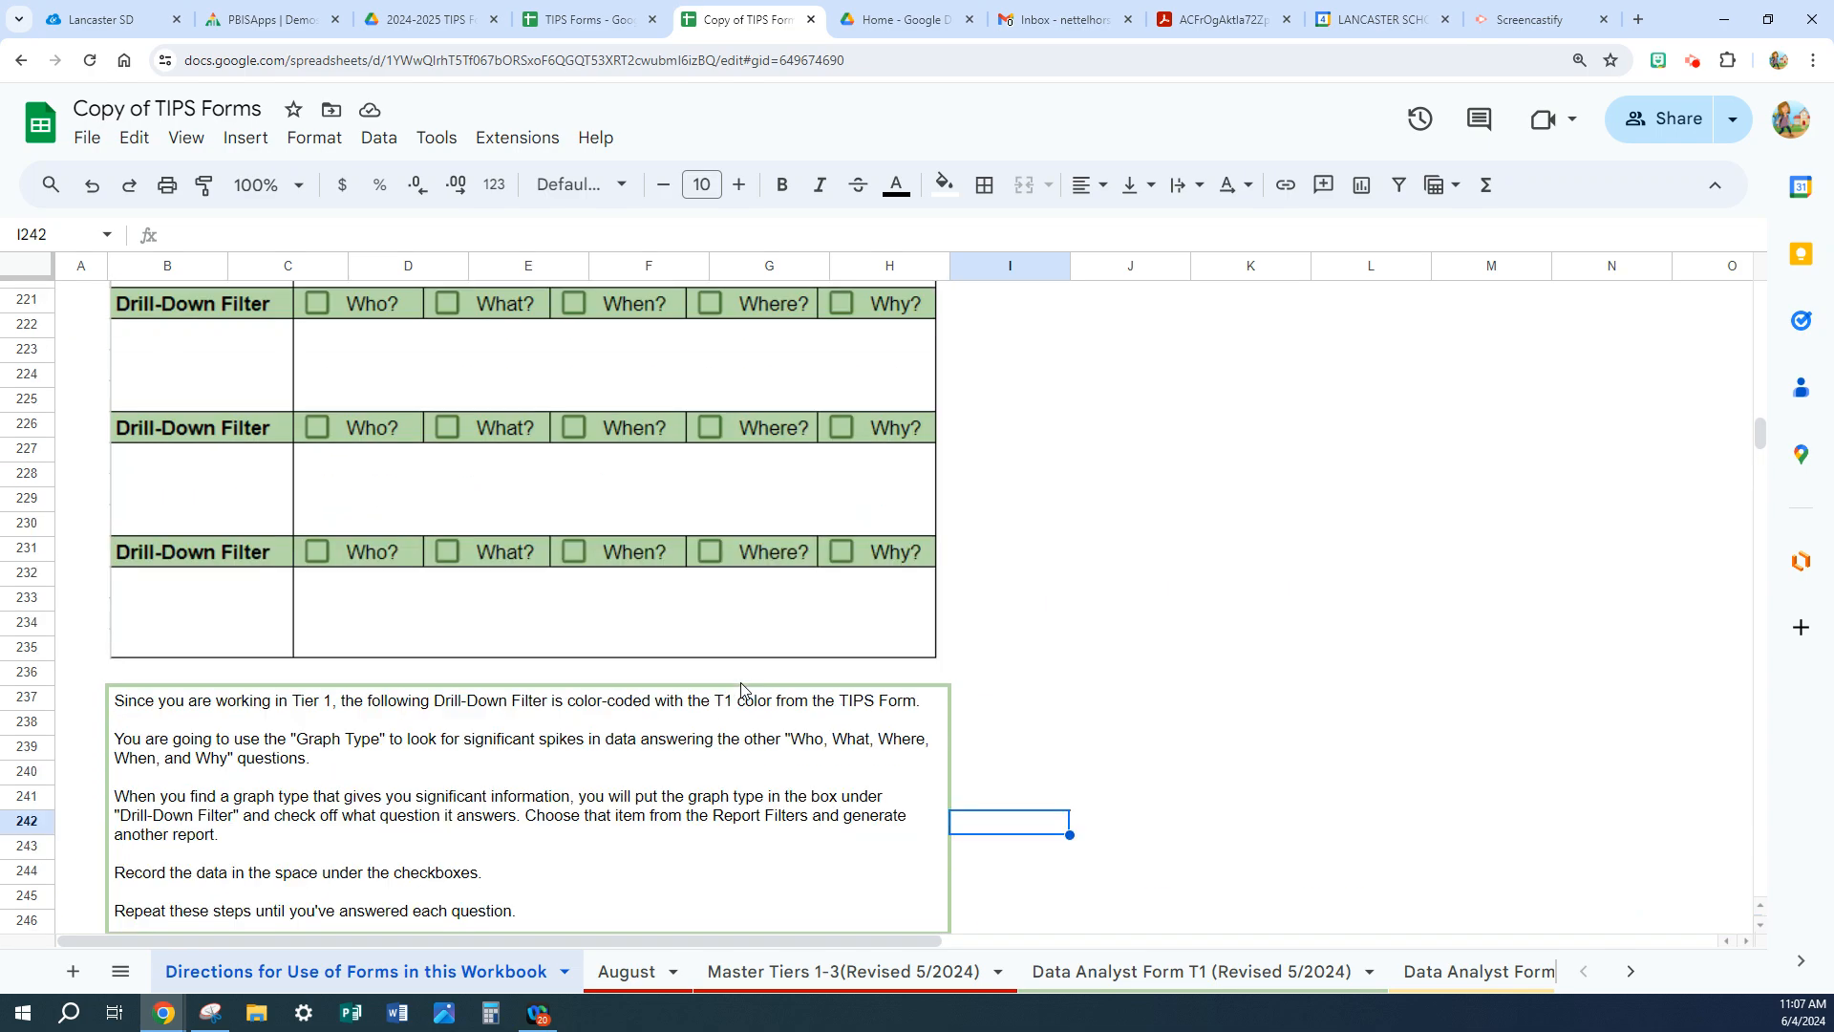
{"action": "scroll", "coordinate": [741, 686], "scroll_direction": "up", "scroll_amount": 10}
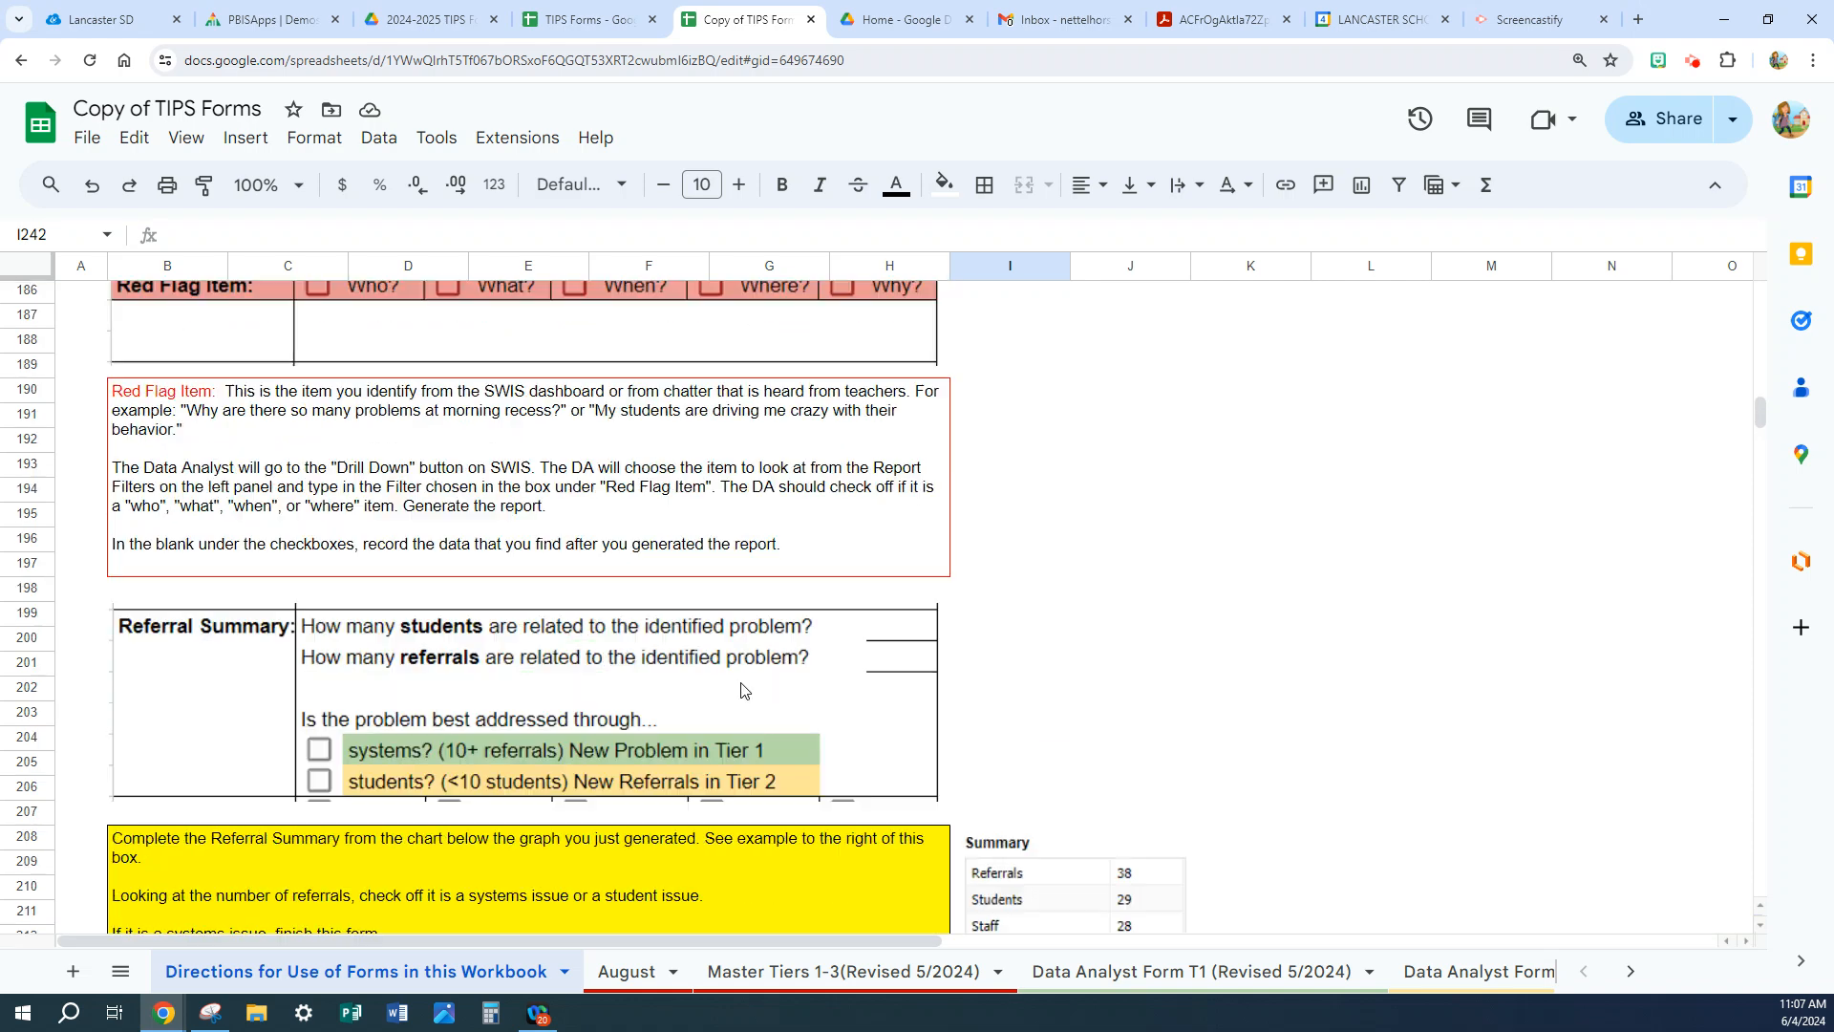
{"action": "scroll", "coordinate": [741, 684], "scroll_direction": "up", "scroll_amount": 1}
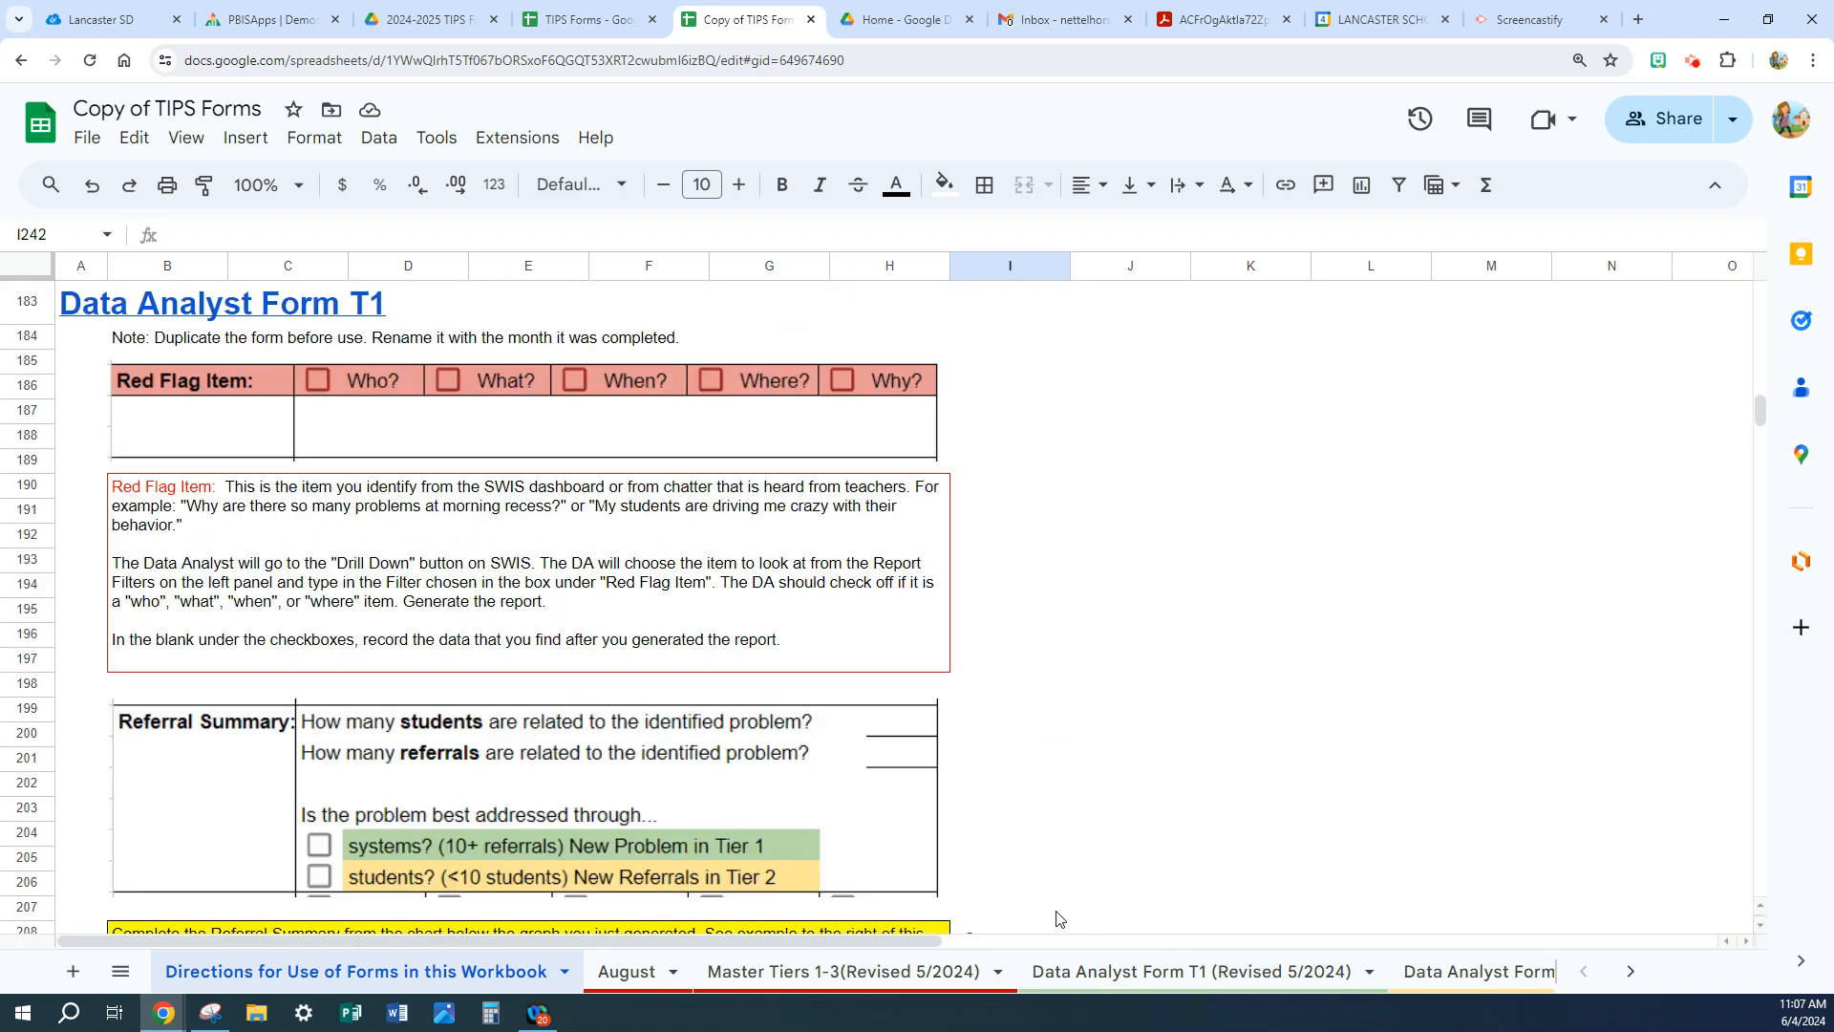
- Reduce the Copy of TIPS Forms window so that it sits beside the SWIS Drill Down window
{"action": "left_click", "coordinate": [1768, 29]}
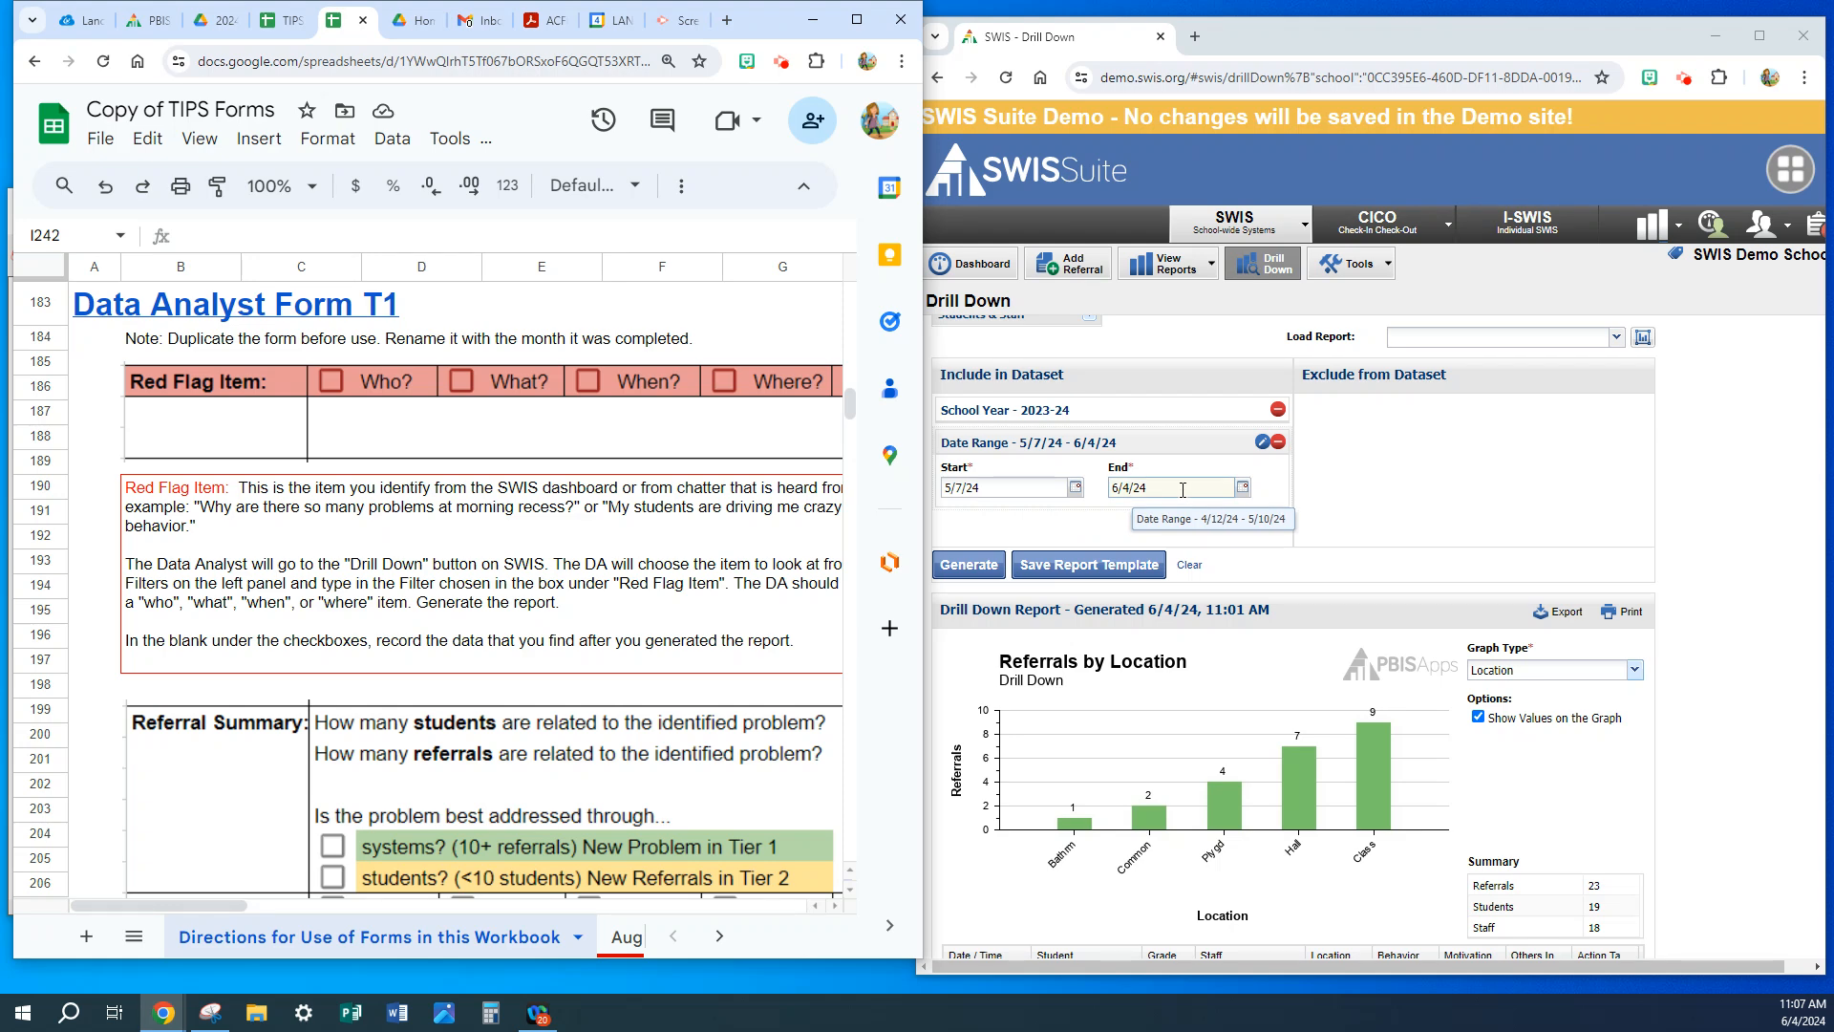
{"action": "left_click", "coordinate": [1074, 490]}
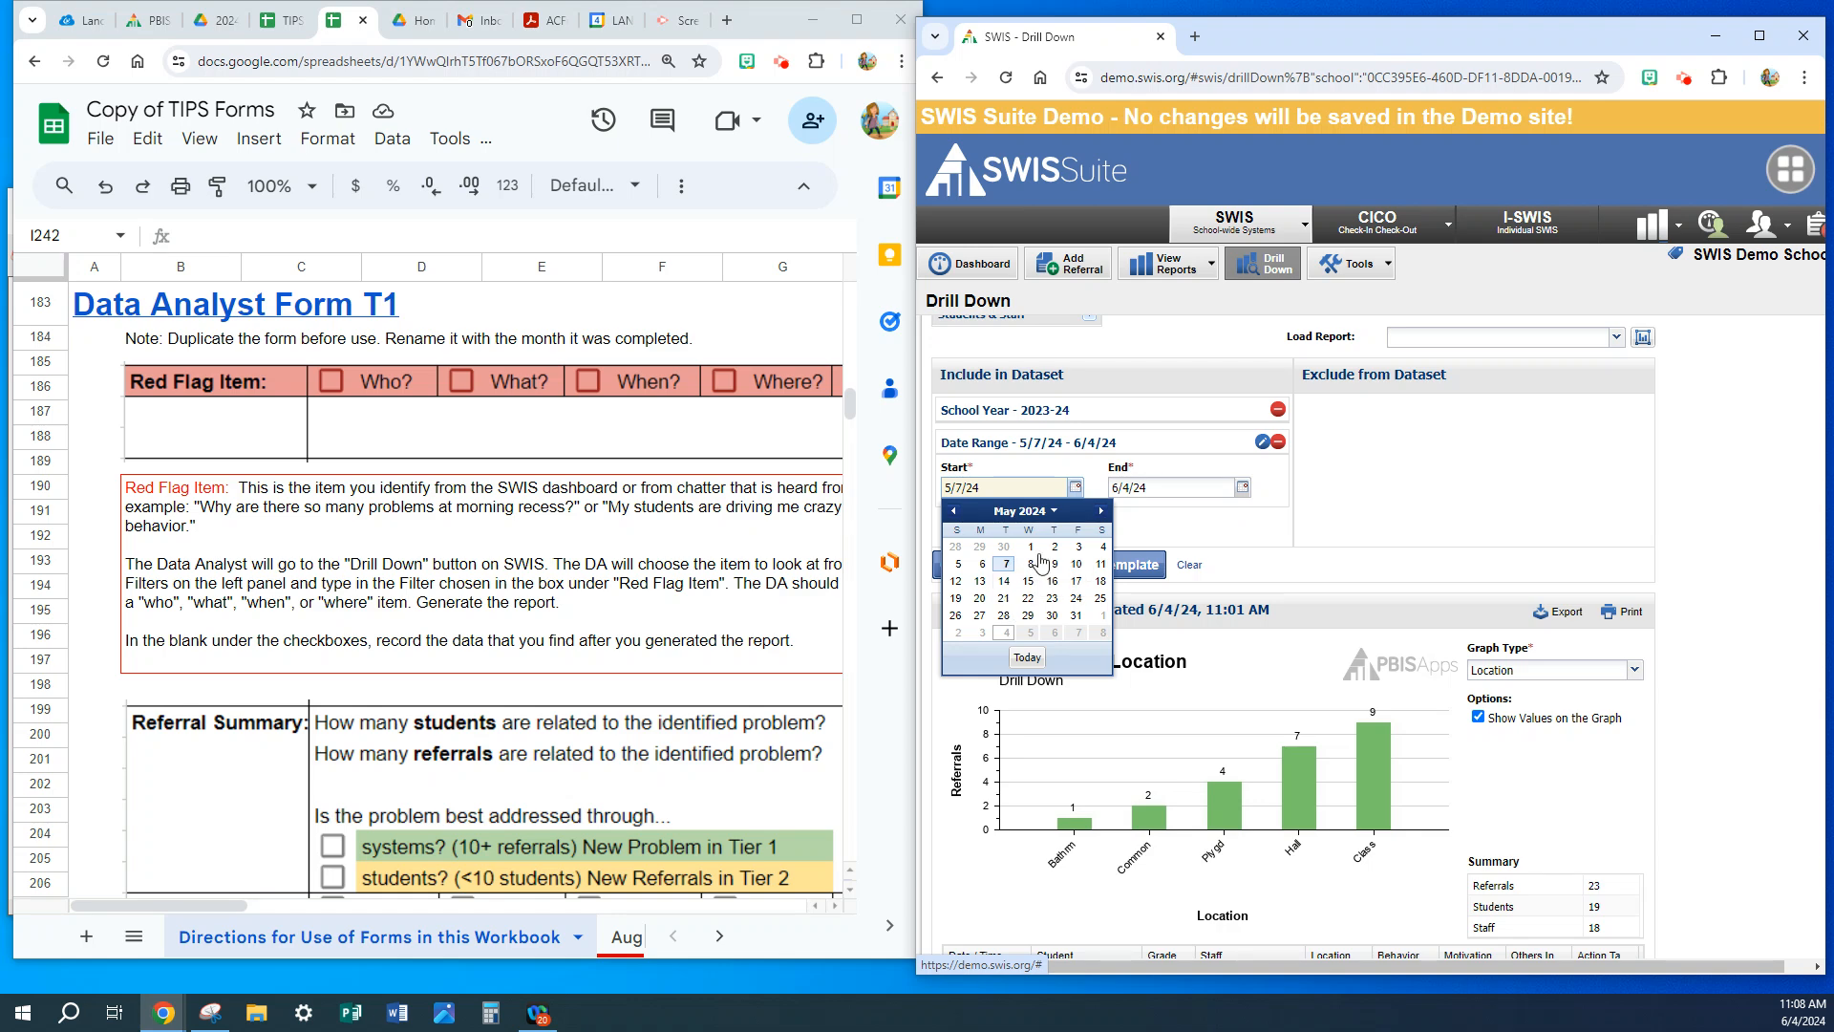
{"action": "left_click", "coordinate": [1188, 535]}
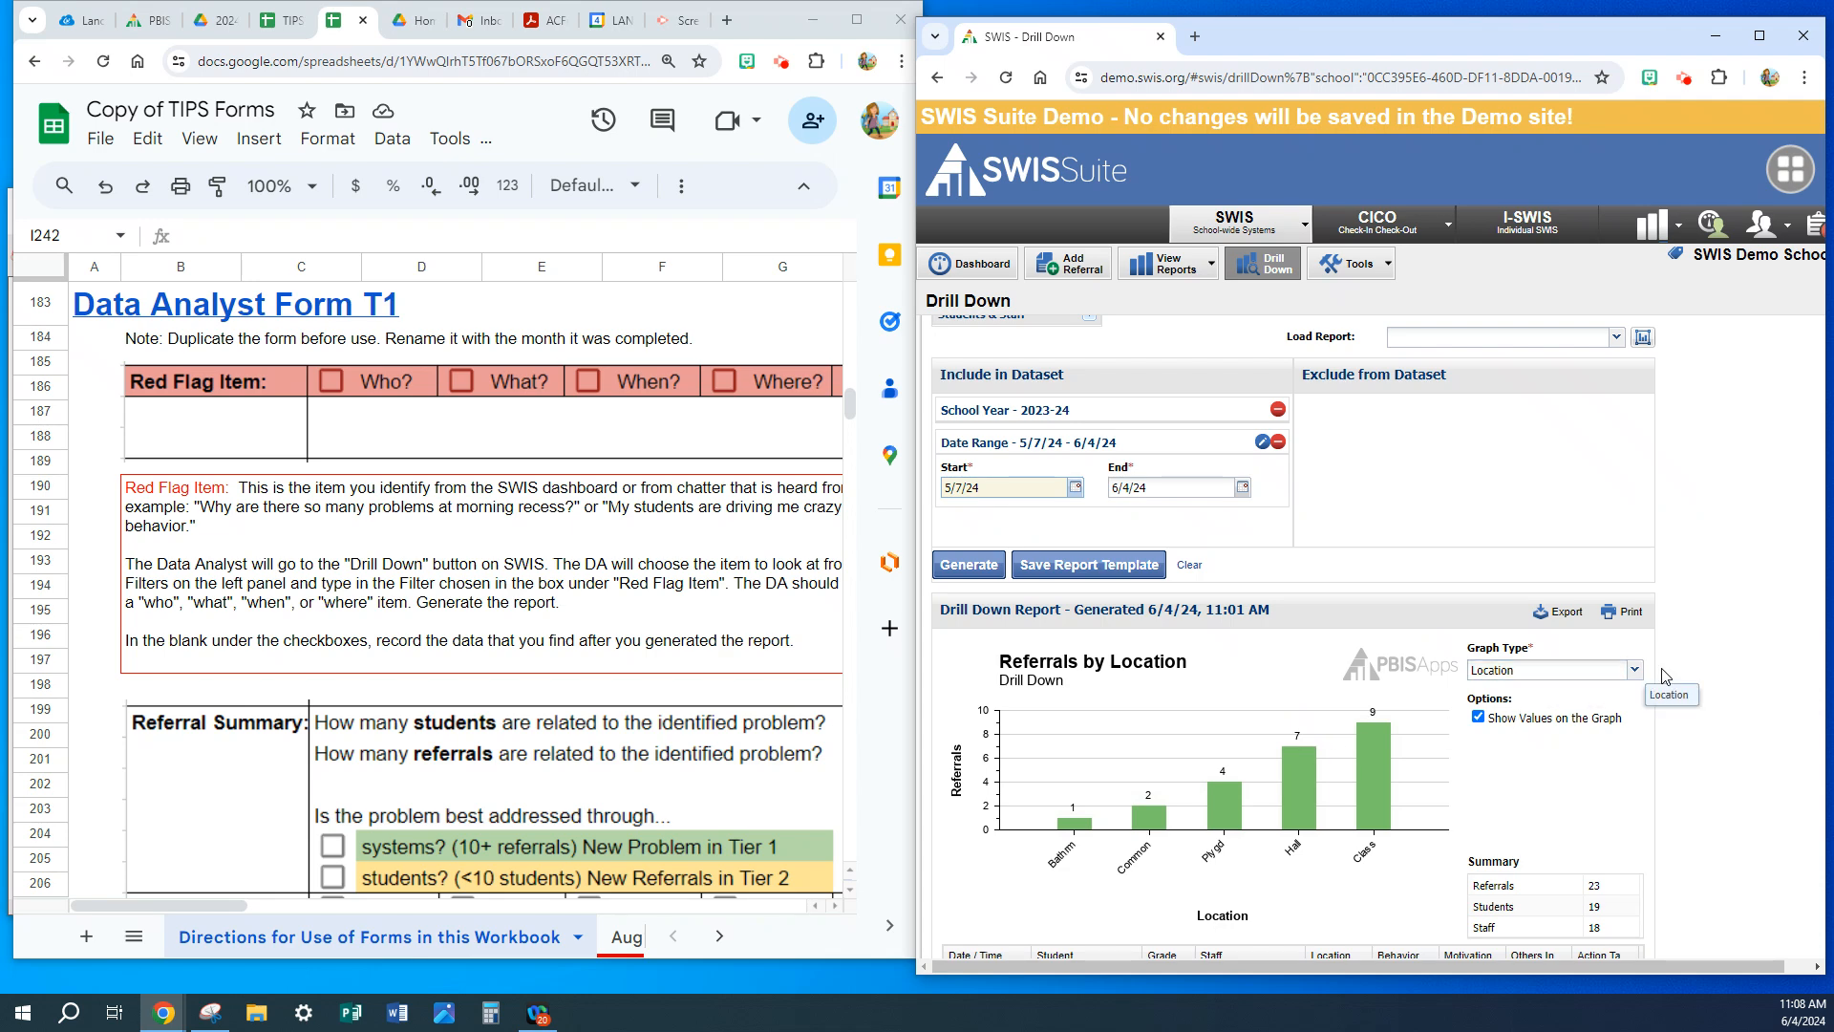
{"action": "left_click", "coordinate": [1758, 37]}
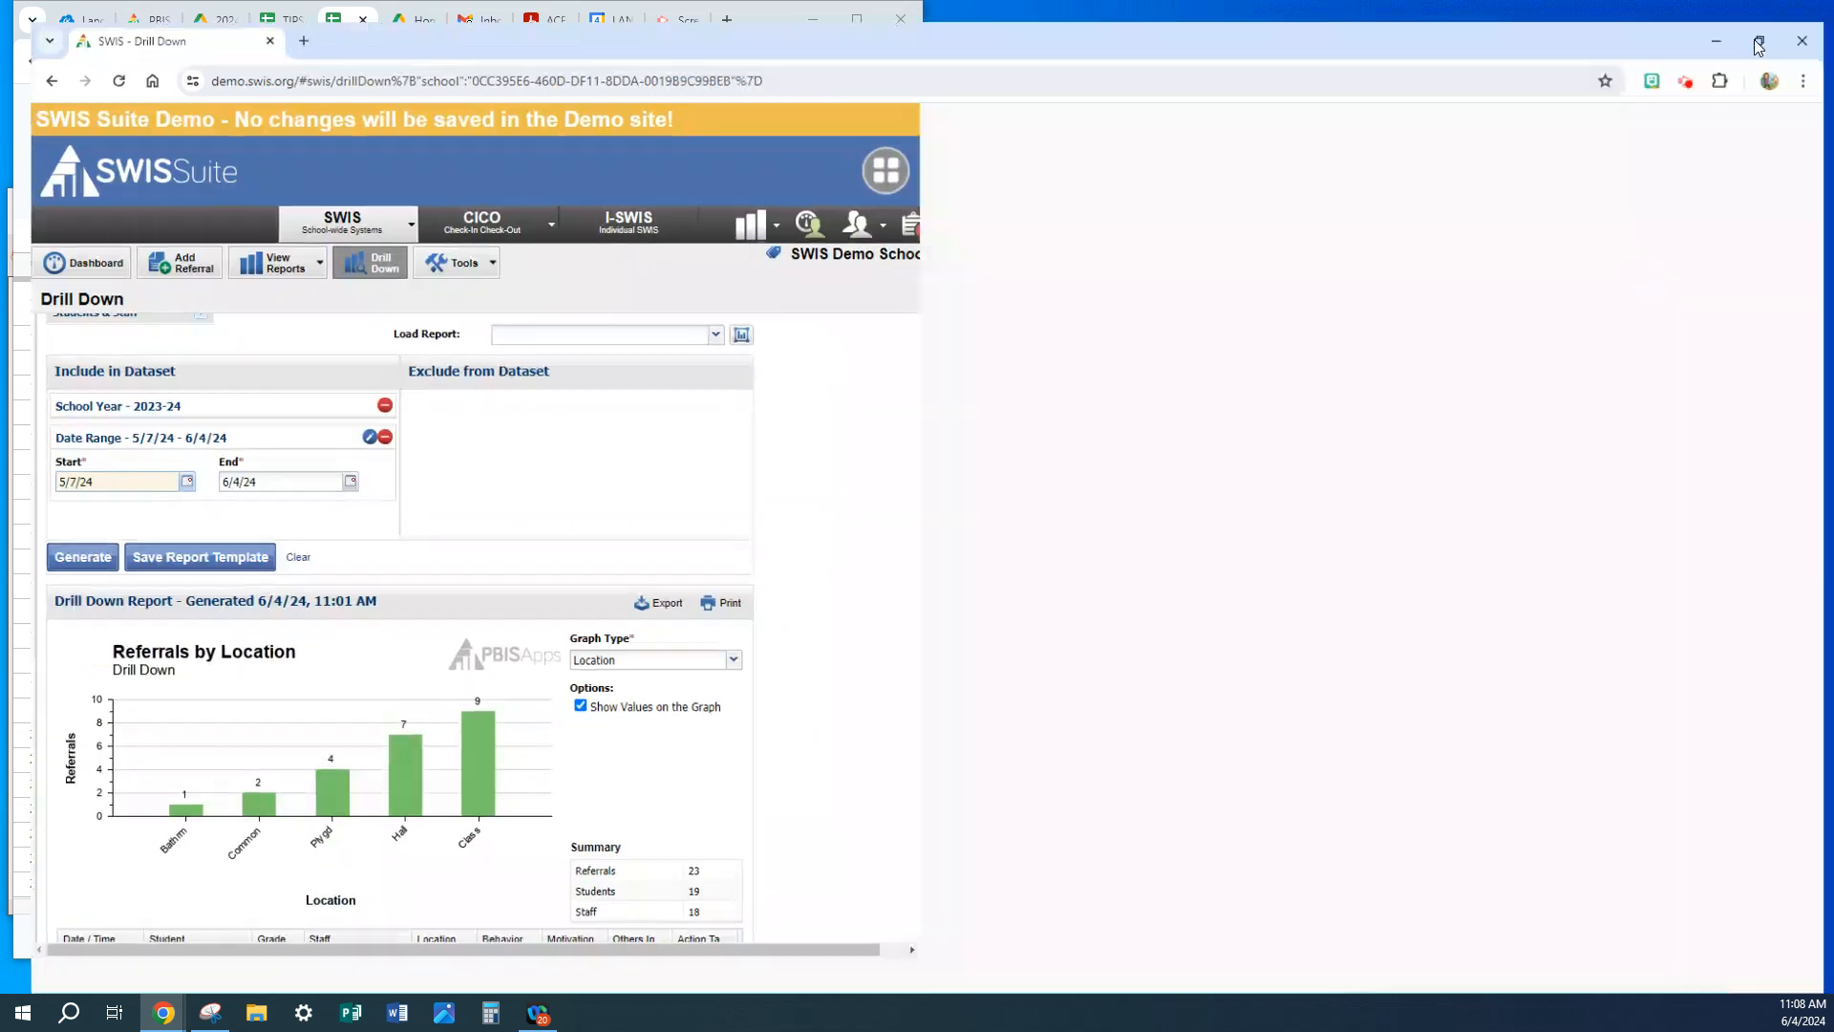
{"action": "scroll", "coordinate": [1356, 482], "scroll_direction": "up", "scroll_amount": 7}
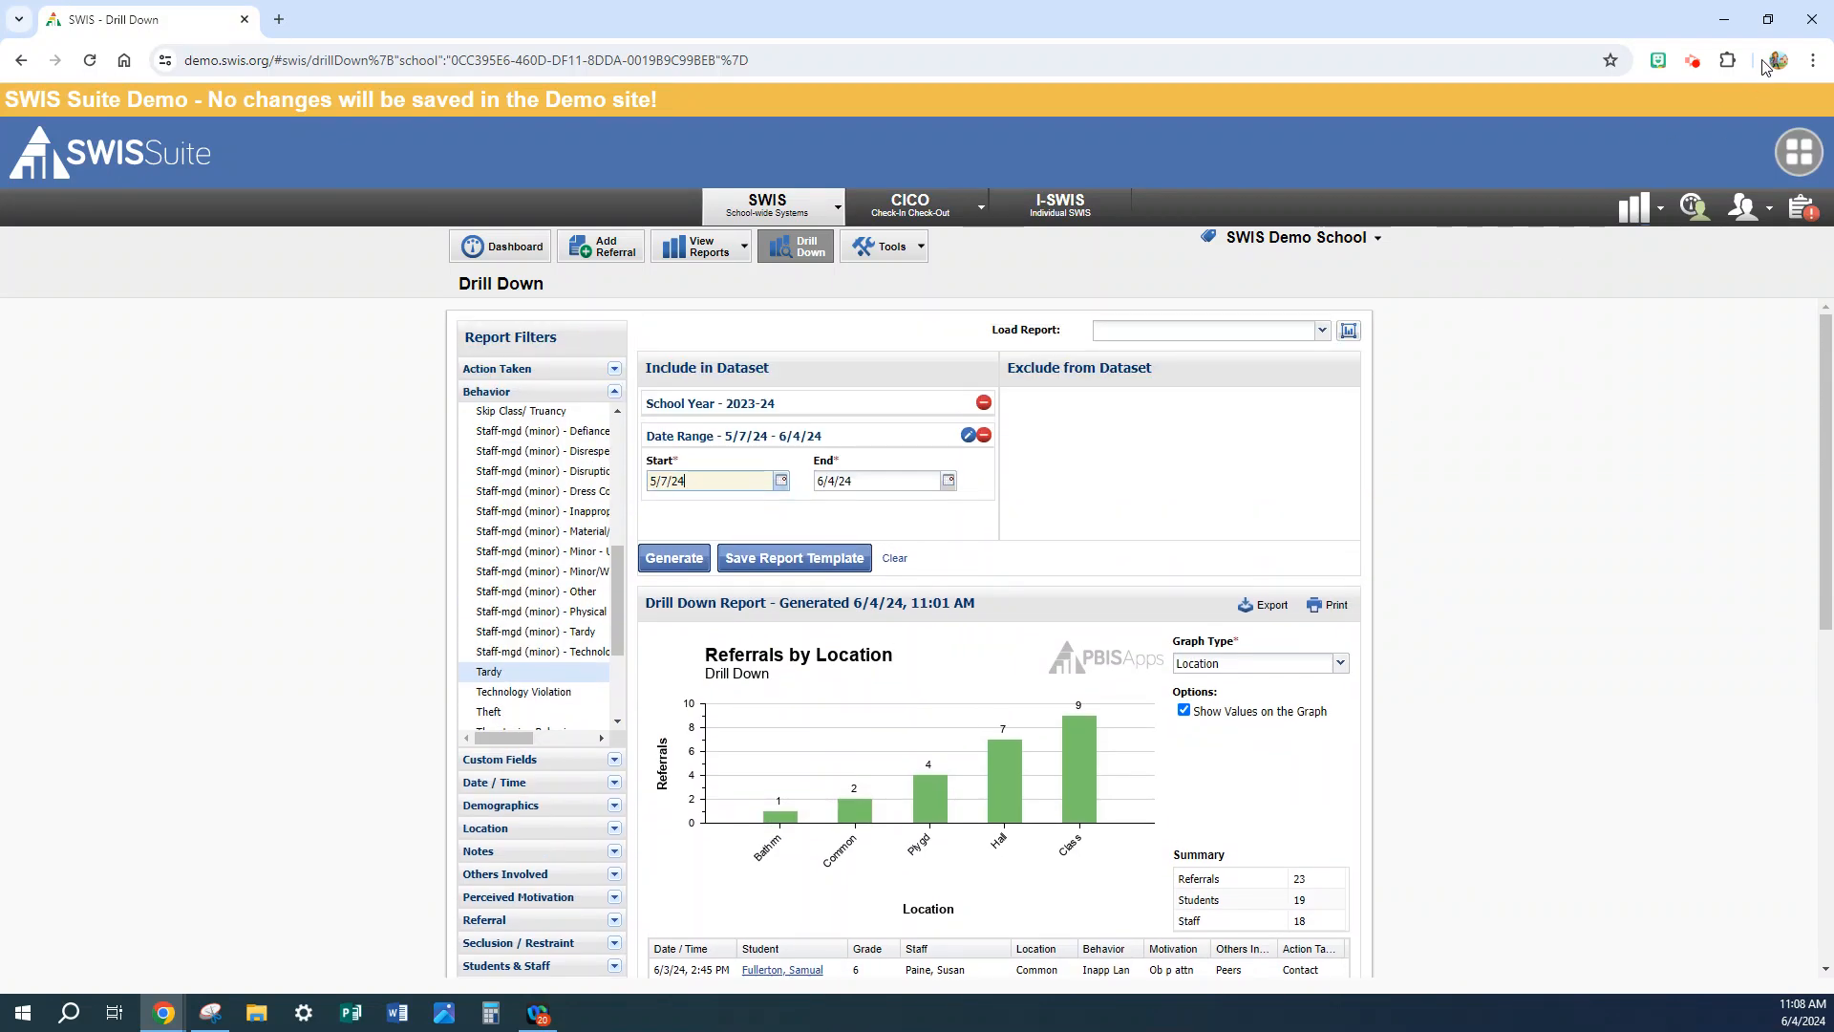
{"action": "left_click", "coordinate": [1764, 24]}
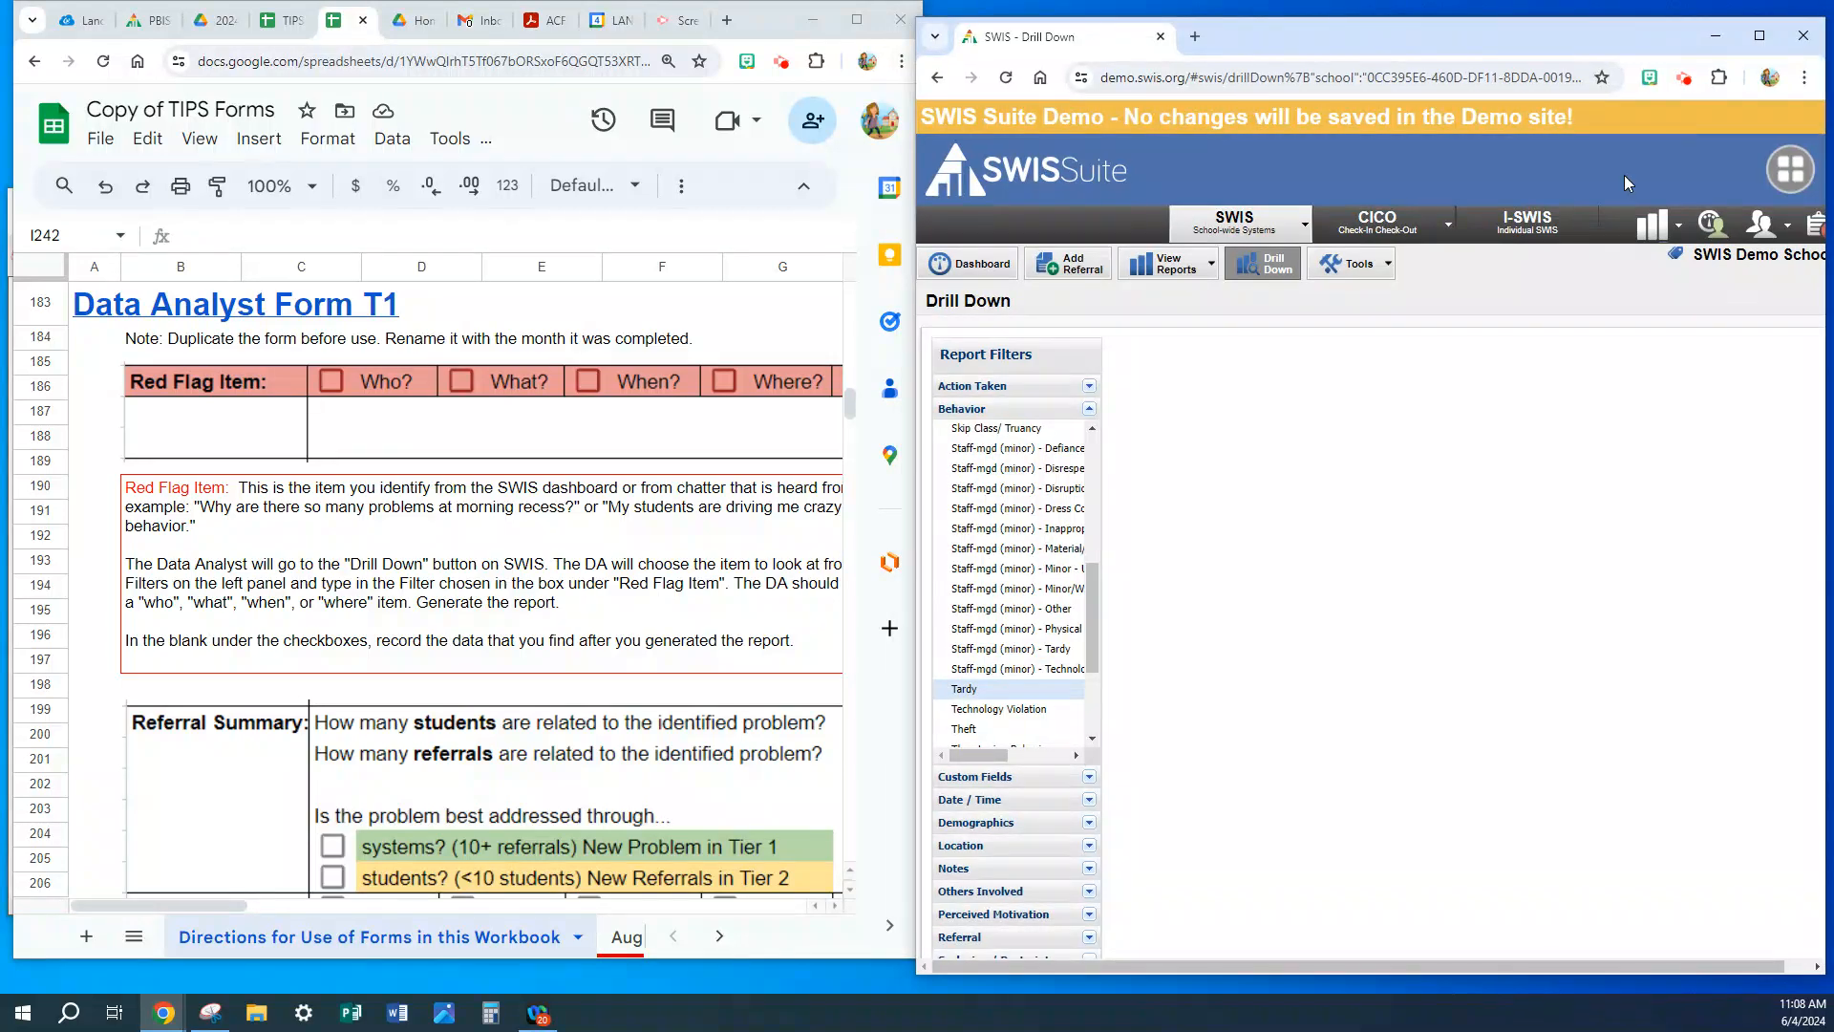
- View the Drill Down report's referral graph by Gender and by Grade
{"action": "scroll", "coordinate": [1316, 468], "scroll_direction": "down", "scroll_amount": 3}
{"action": "scroll", "coordinate": [1316, 468], "scroll_direction": "down", "scroll_amount": 3}
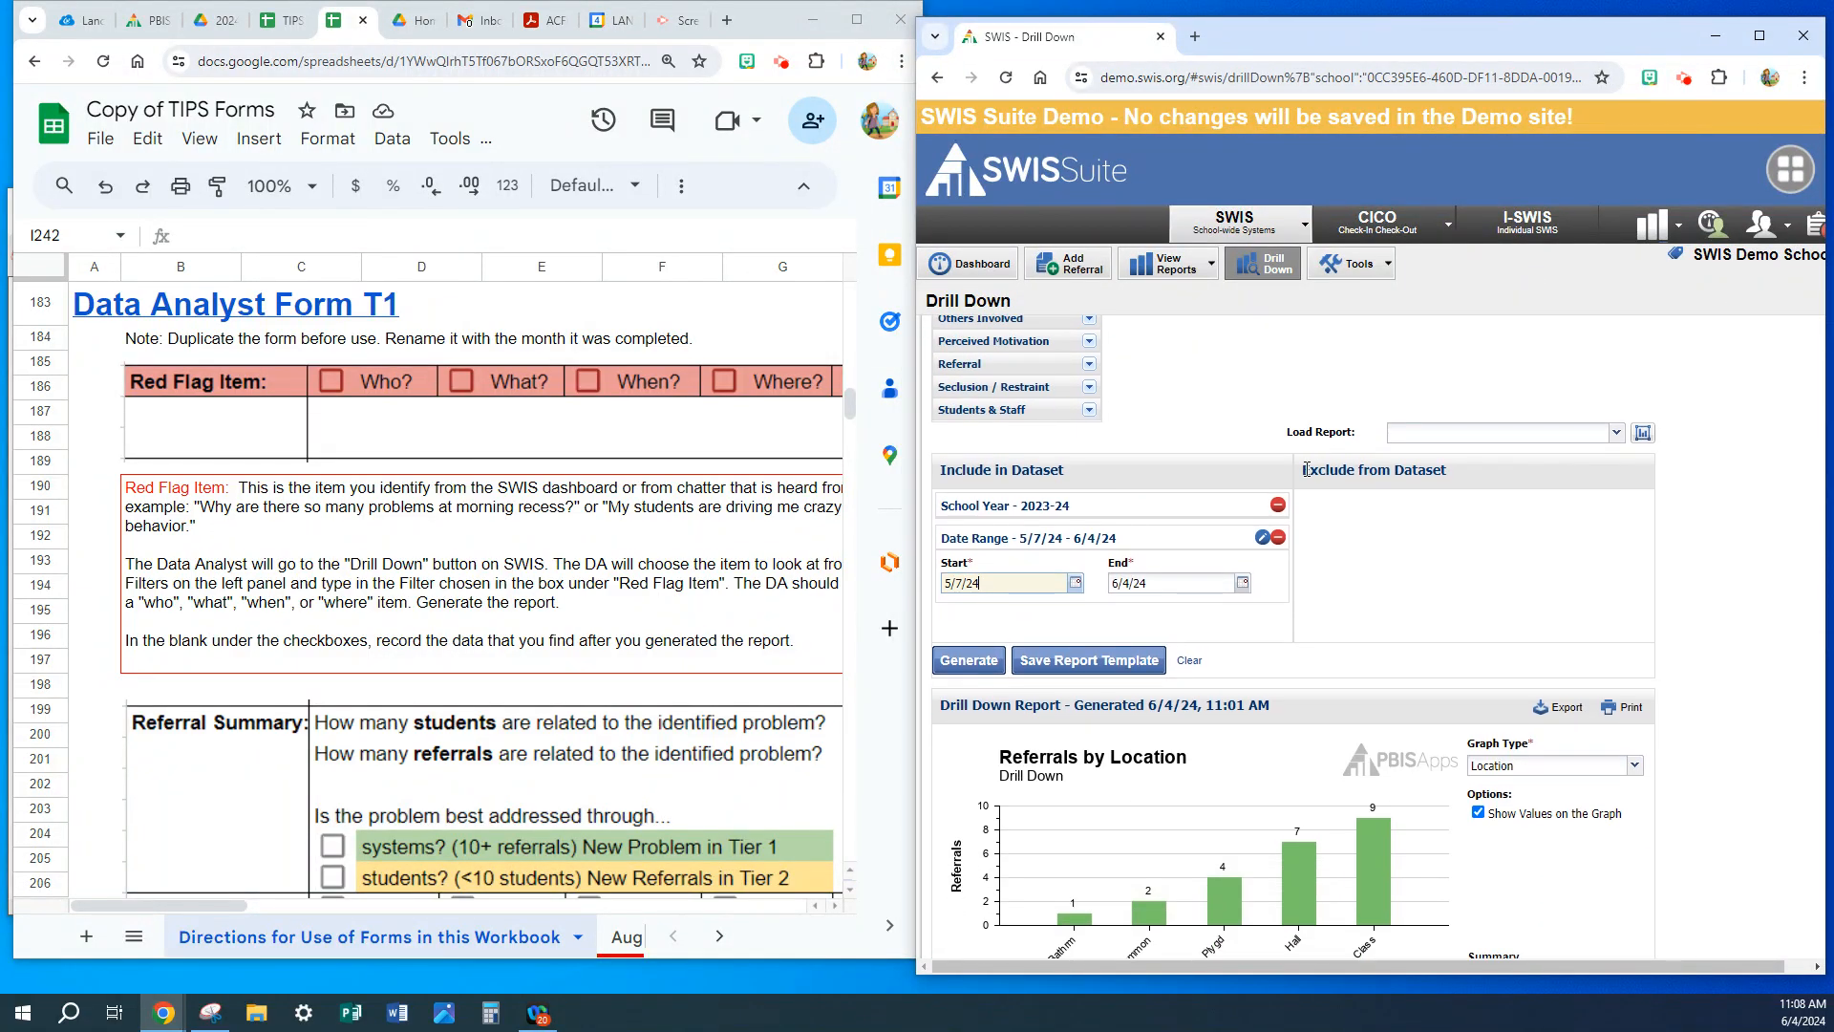
{"action": "scroll", "coordinate": [1270, 593], "scroll_direction": "down", "scroll_amount": 2}
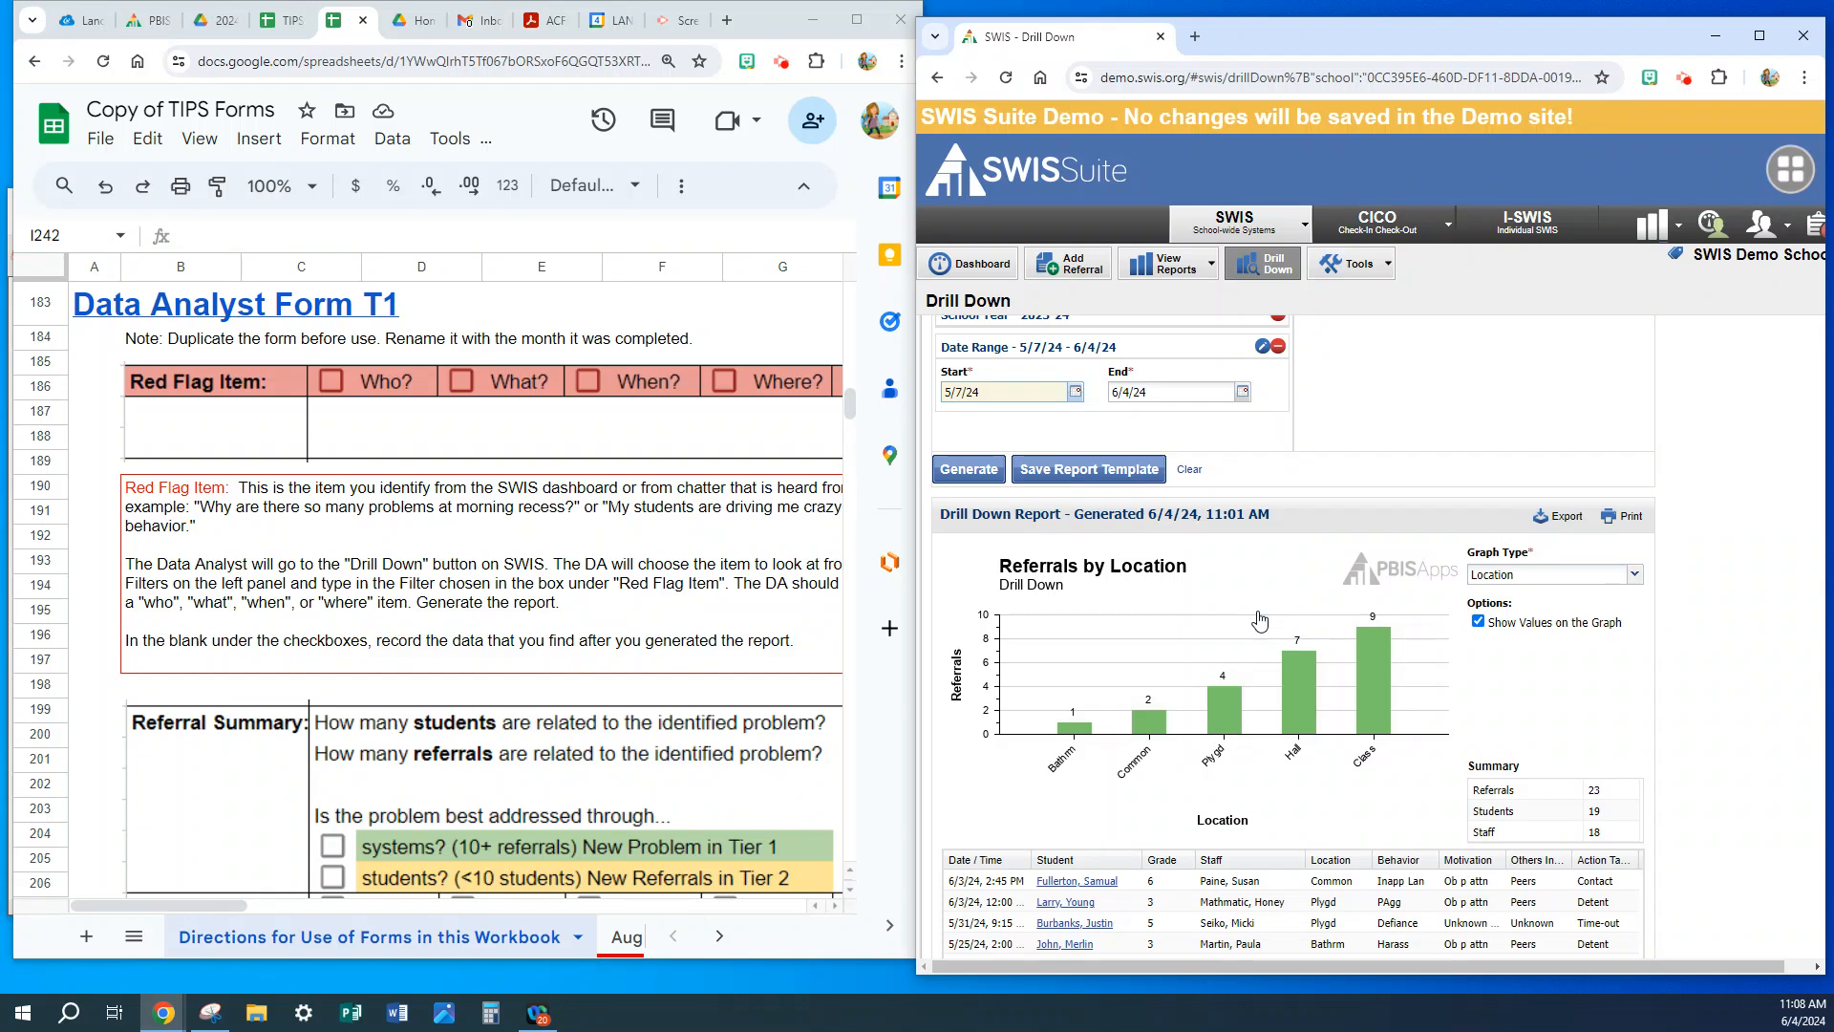
{"action": "left_click", "coordinate": [1634, 574]}
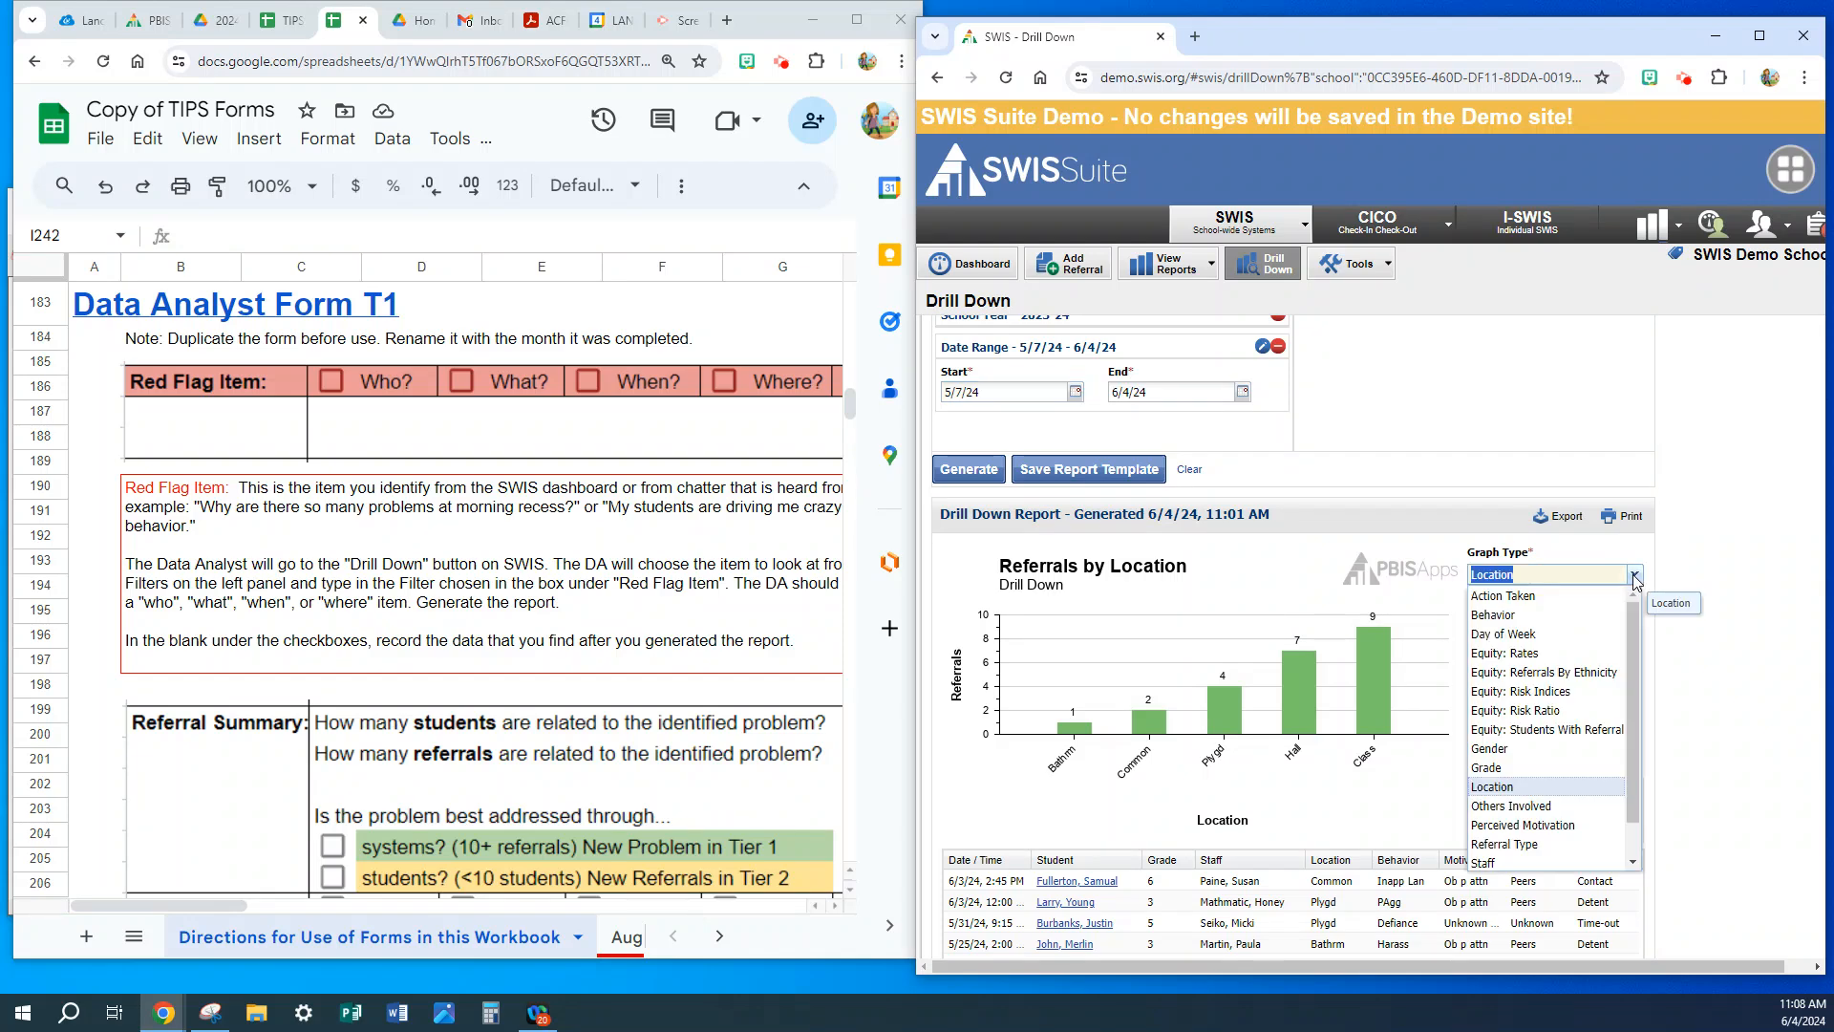
{"action": "left_click", "coordinate": [1501, 752]}
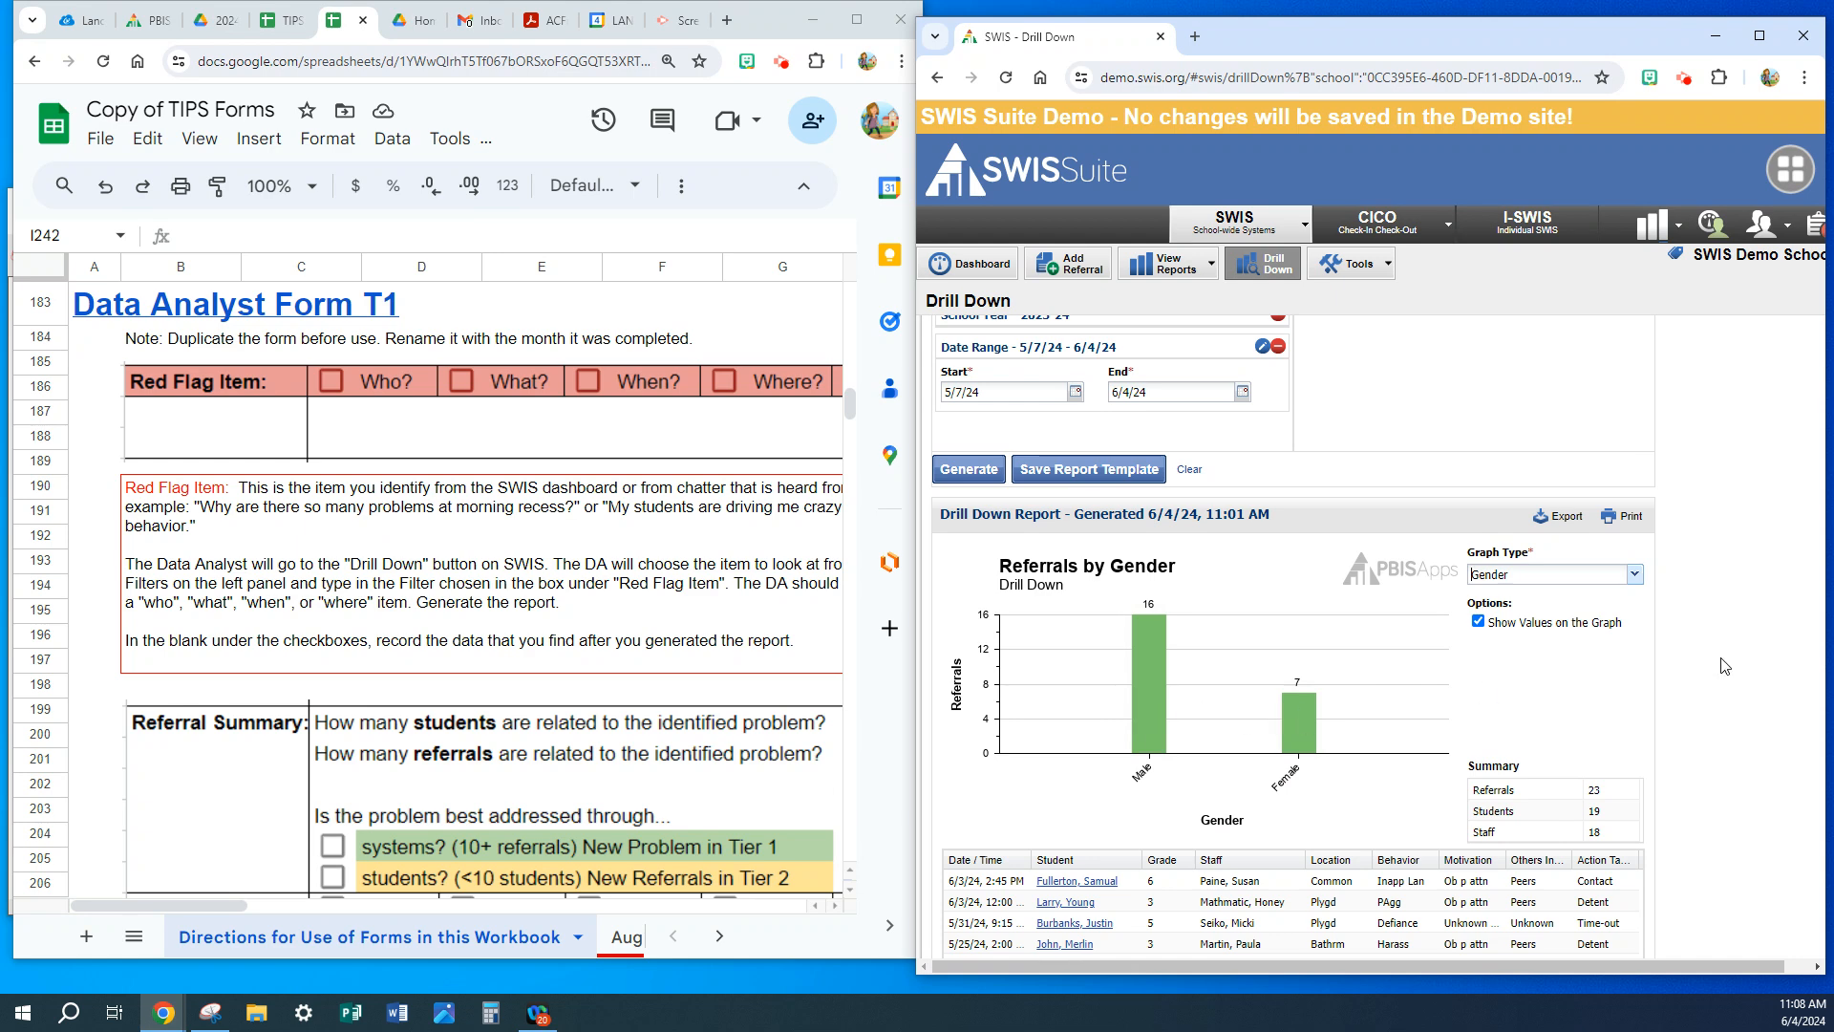
{"action": "left_click", "coordinate": [1634, 576]}
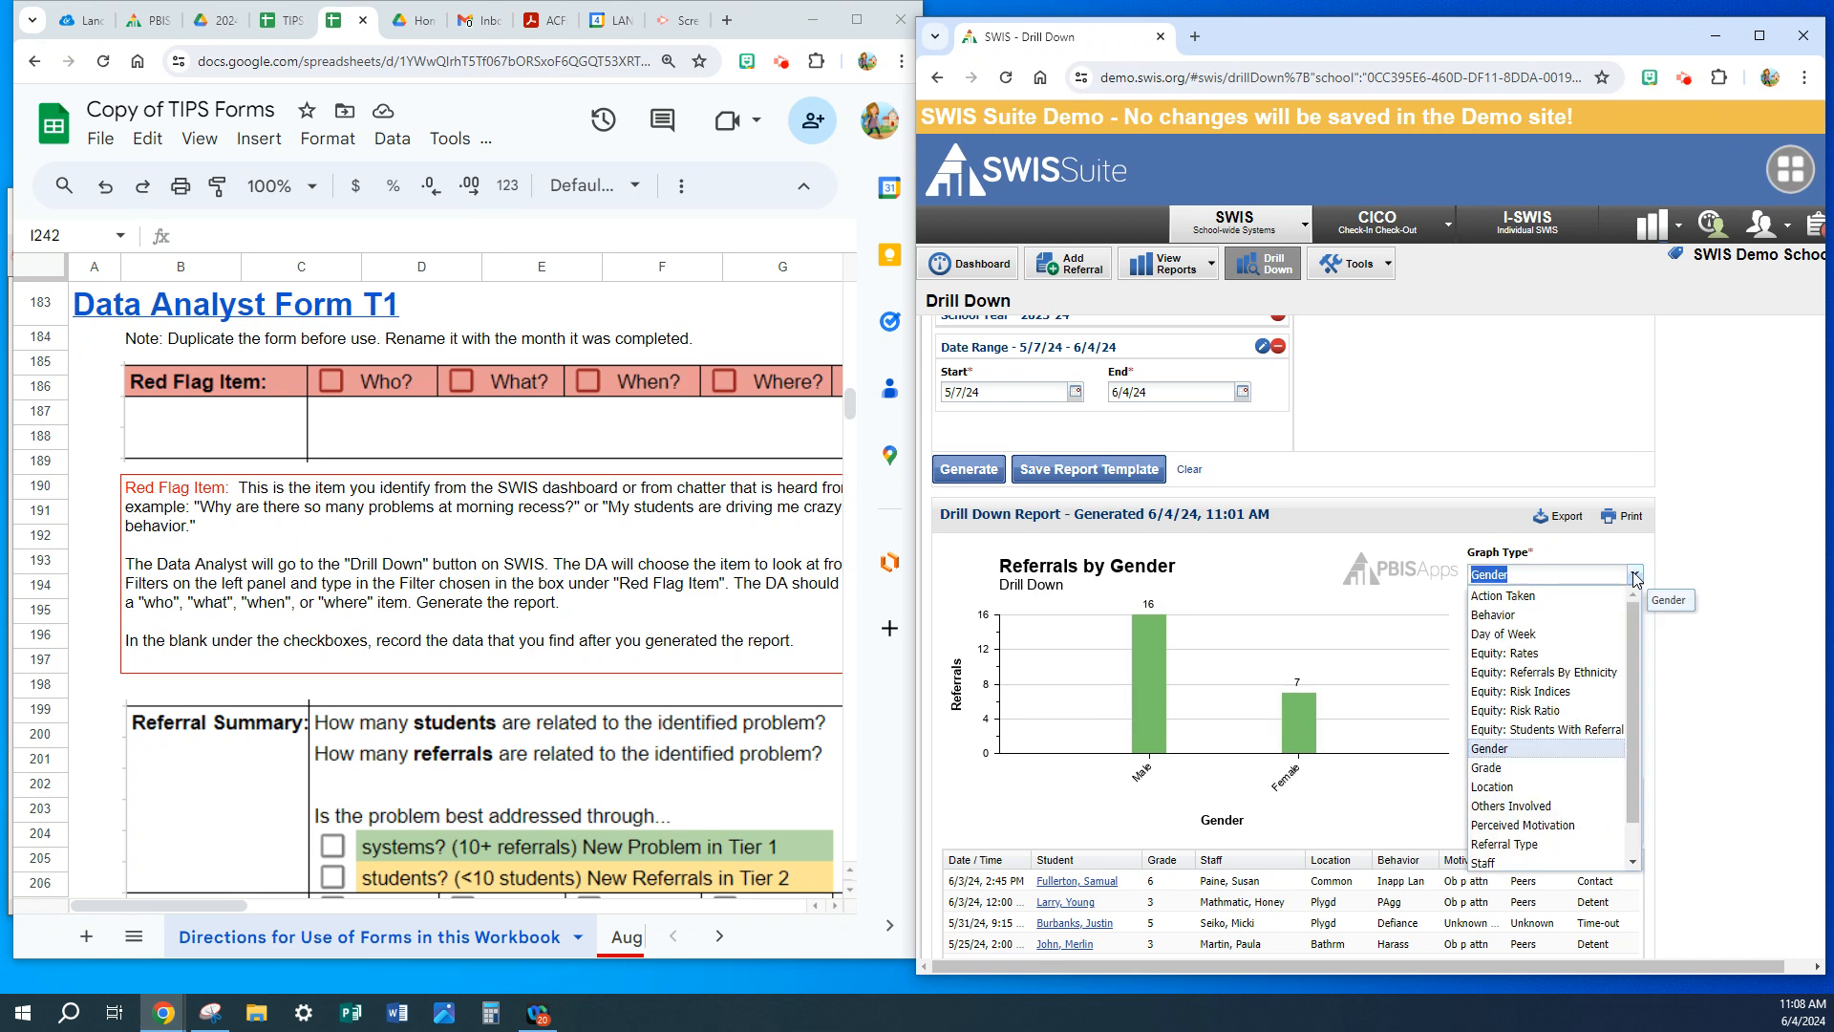
{"action": "left_click", "coordinate": [1524, 768]}
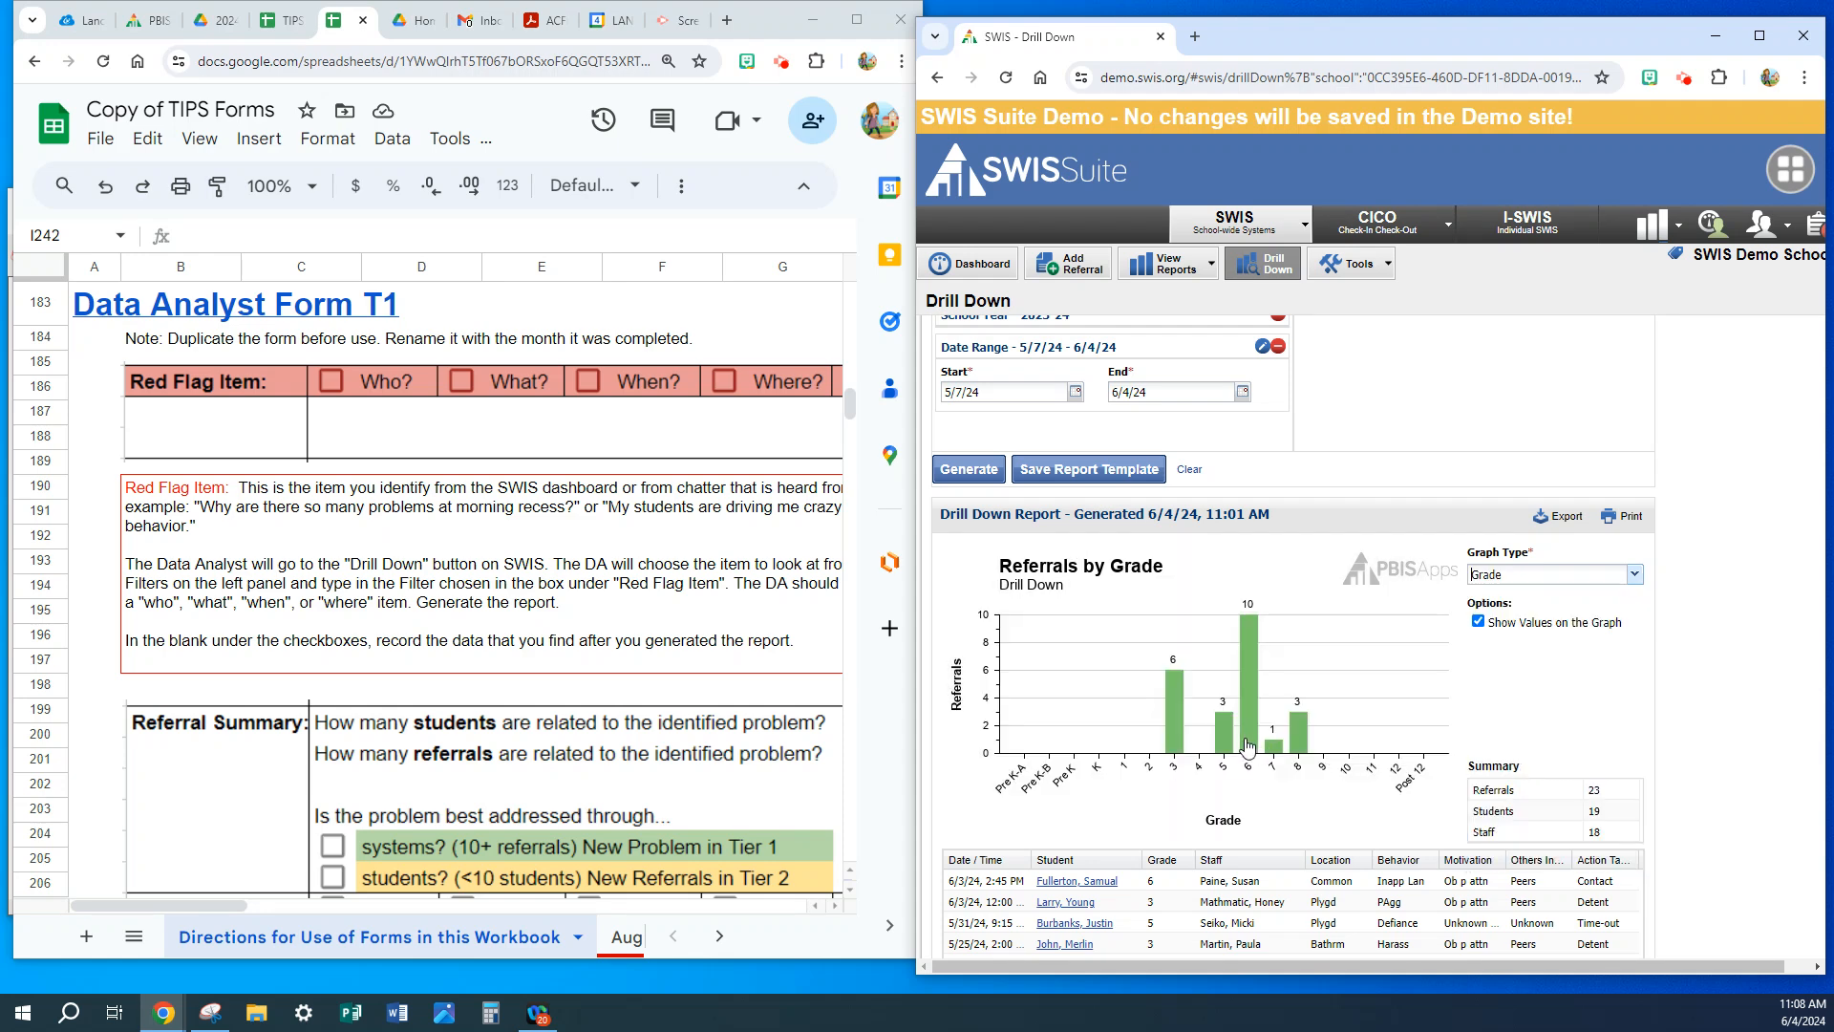
- Set the Drill Down report's graph type to Behavior
{"action": "left_click", "coordinate": [1635, 576]}
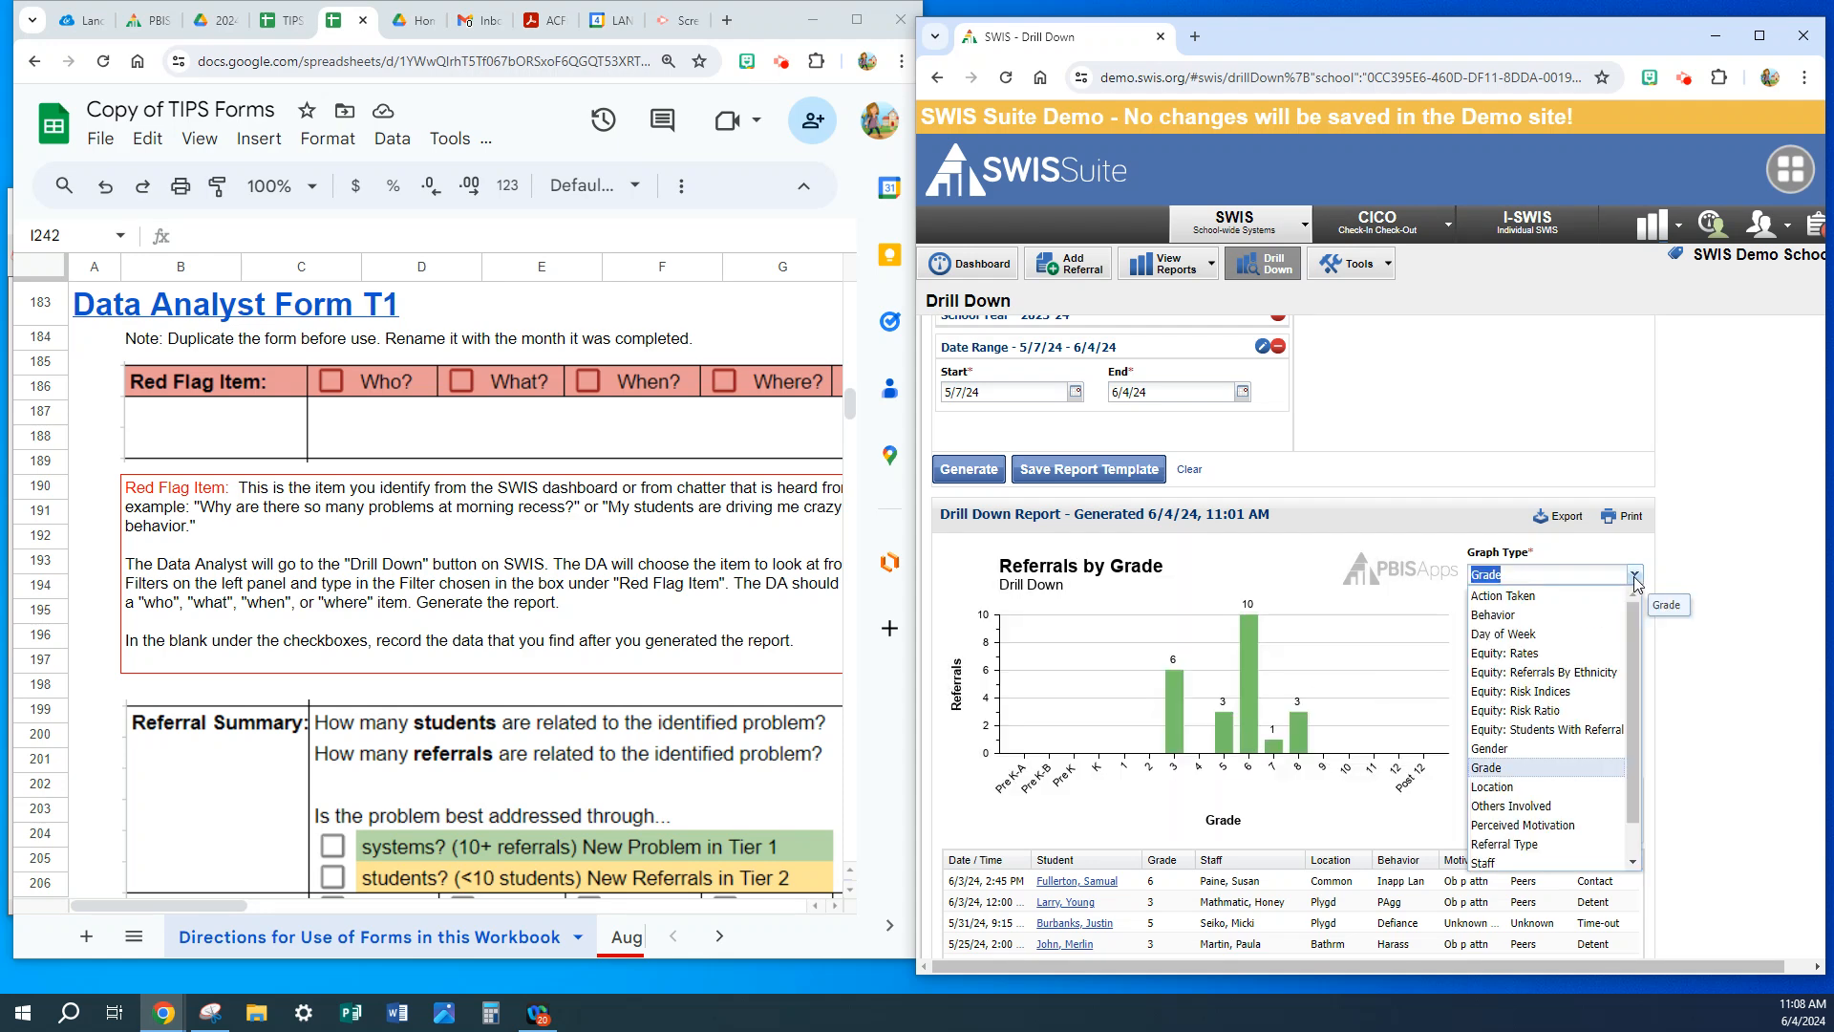
{"action": "left_click", "coordinate": [1498, 615]}
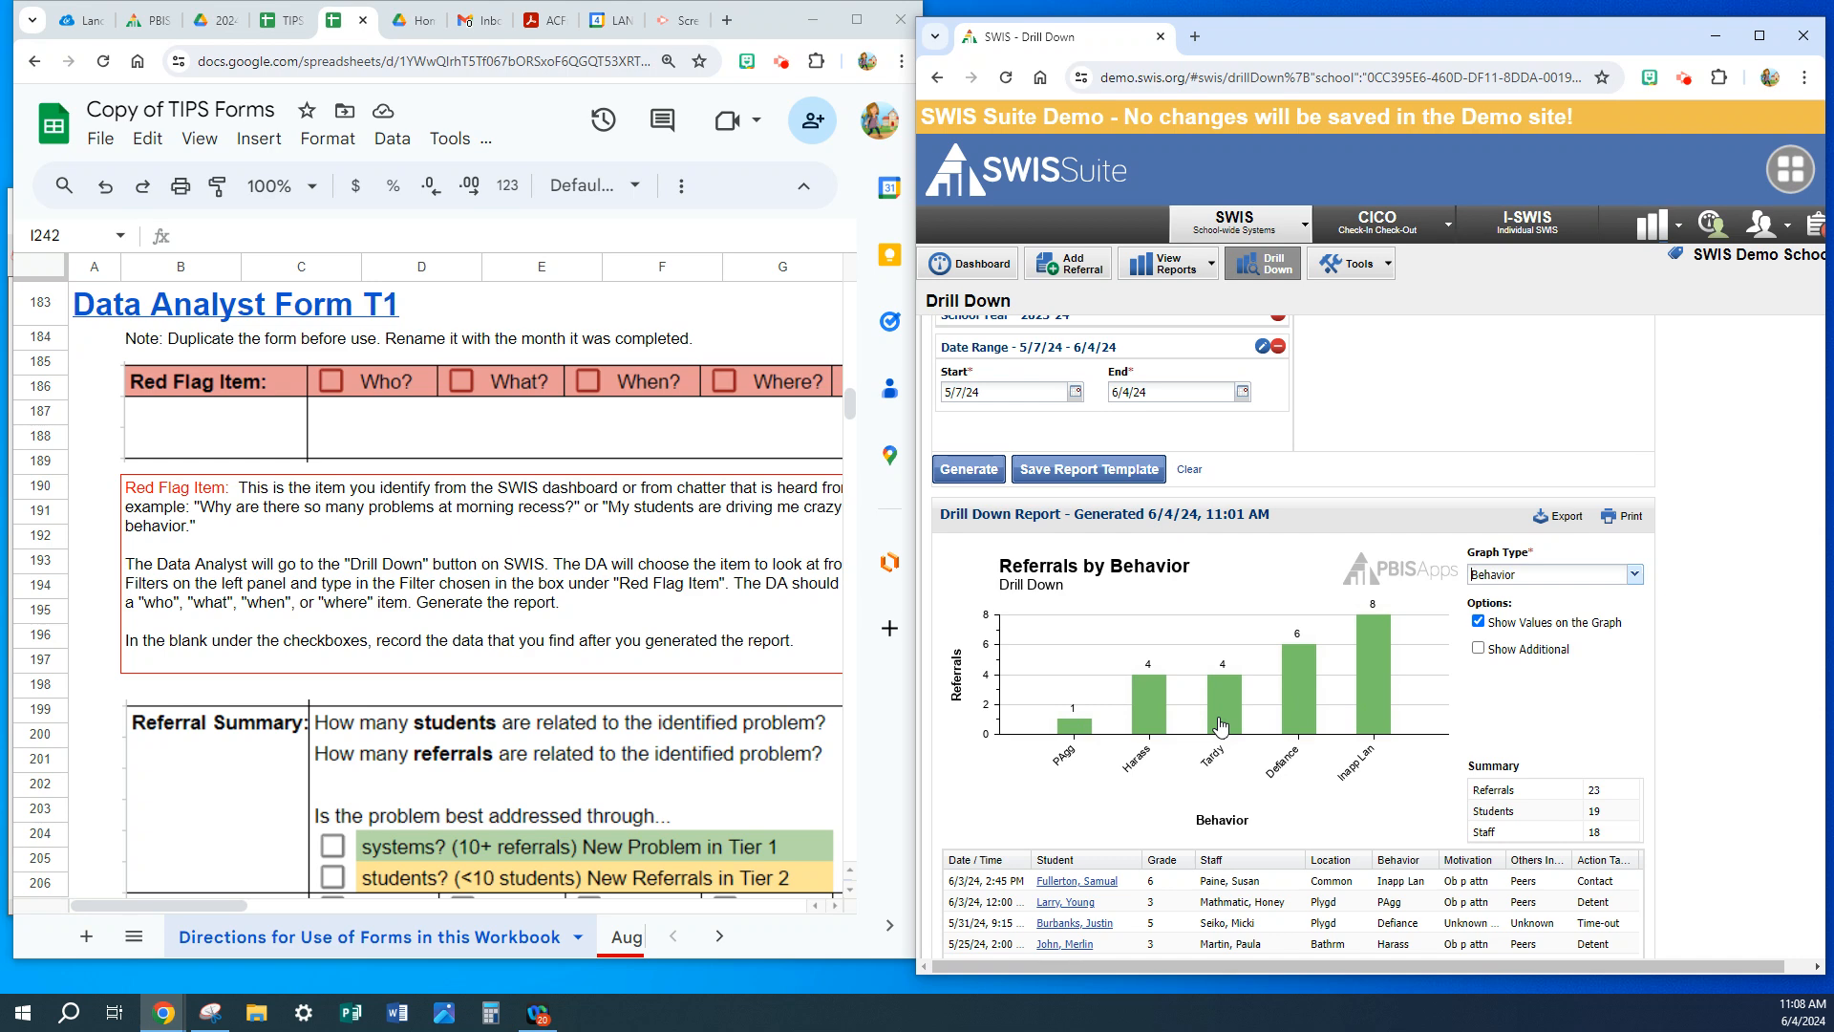
- Add the Tardy behavior from the report filters to the included dataset
{"action": "scroll", "coordinate": [1135, 440], "scroll_direction": "up", "scroll_amount": 3}
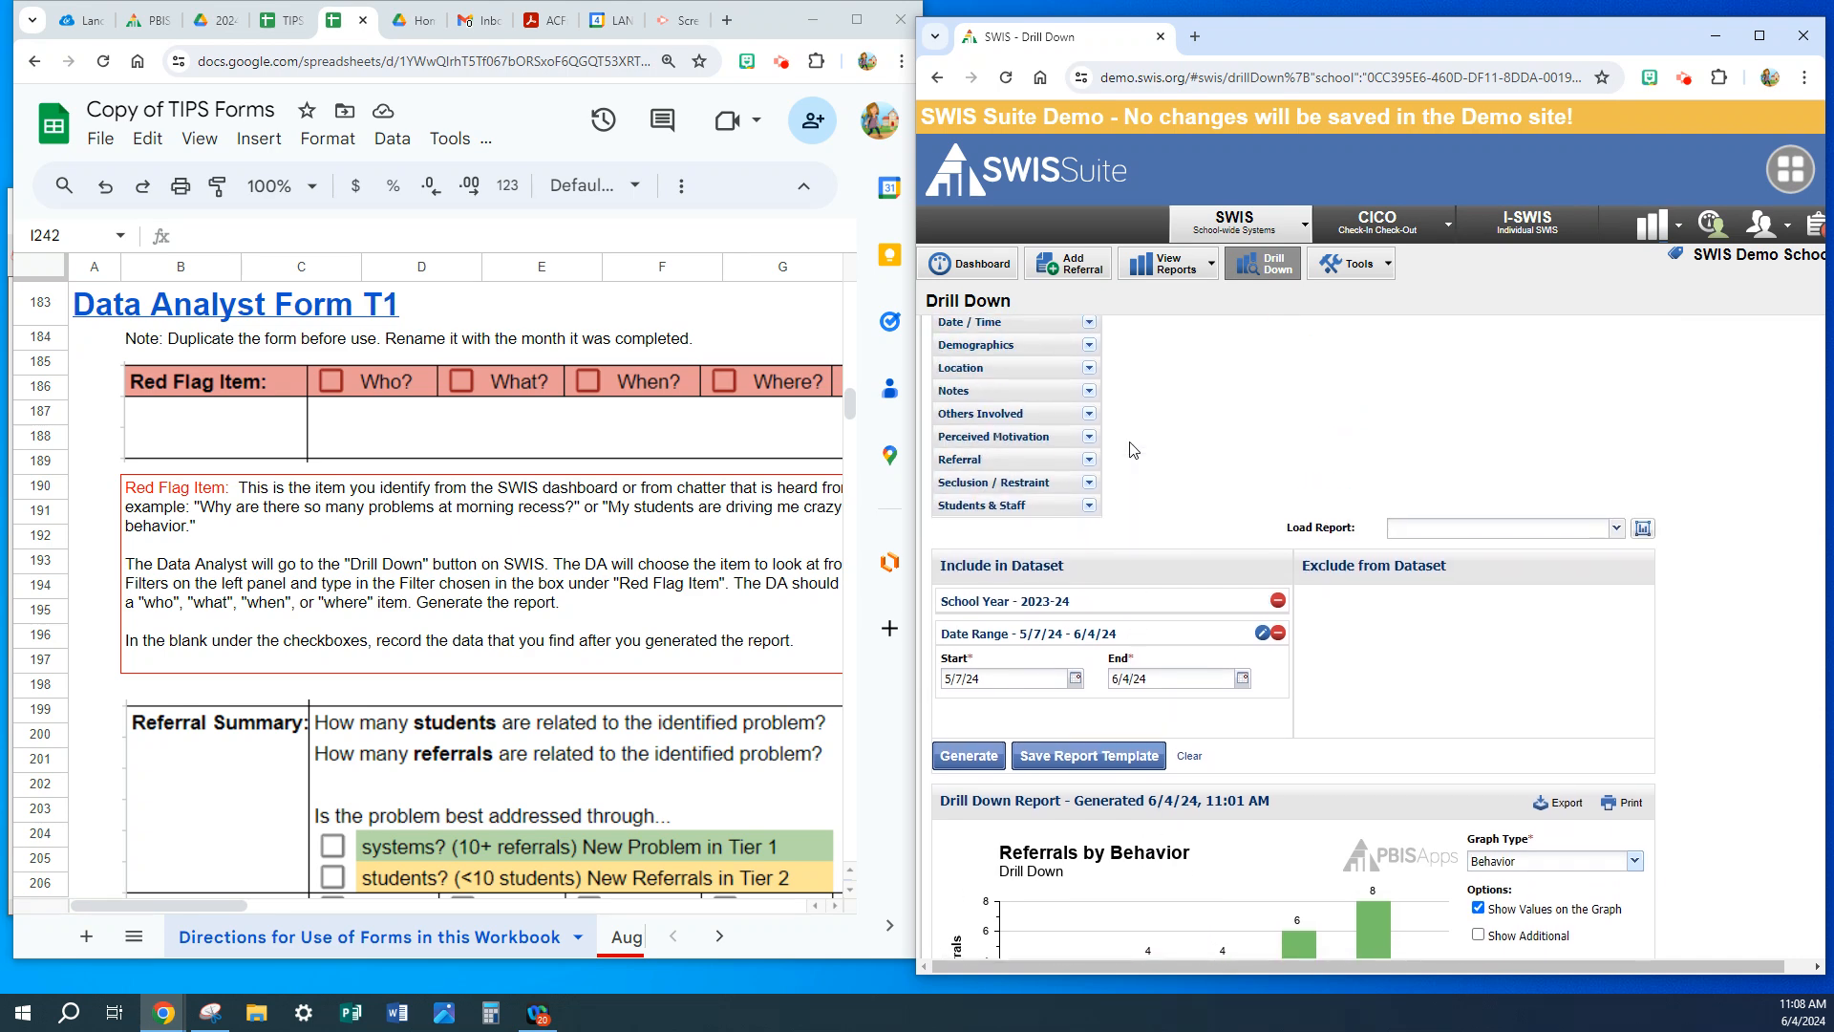
{"action": "scroll", "coordinate": [1133, 451], "scroll_direction": "up", "scroll_amount": 1}
{"action": "scroll", "coordinate": [1133, 449], "scroll_direction": "up", "scroll_amount": 2}
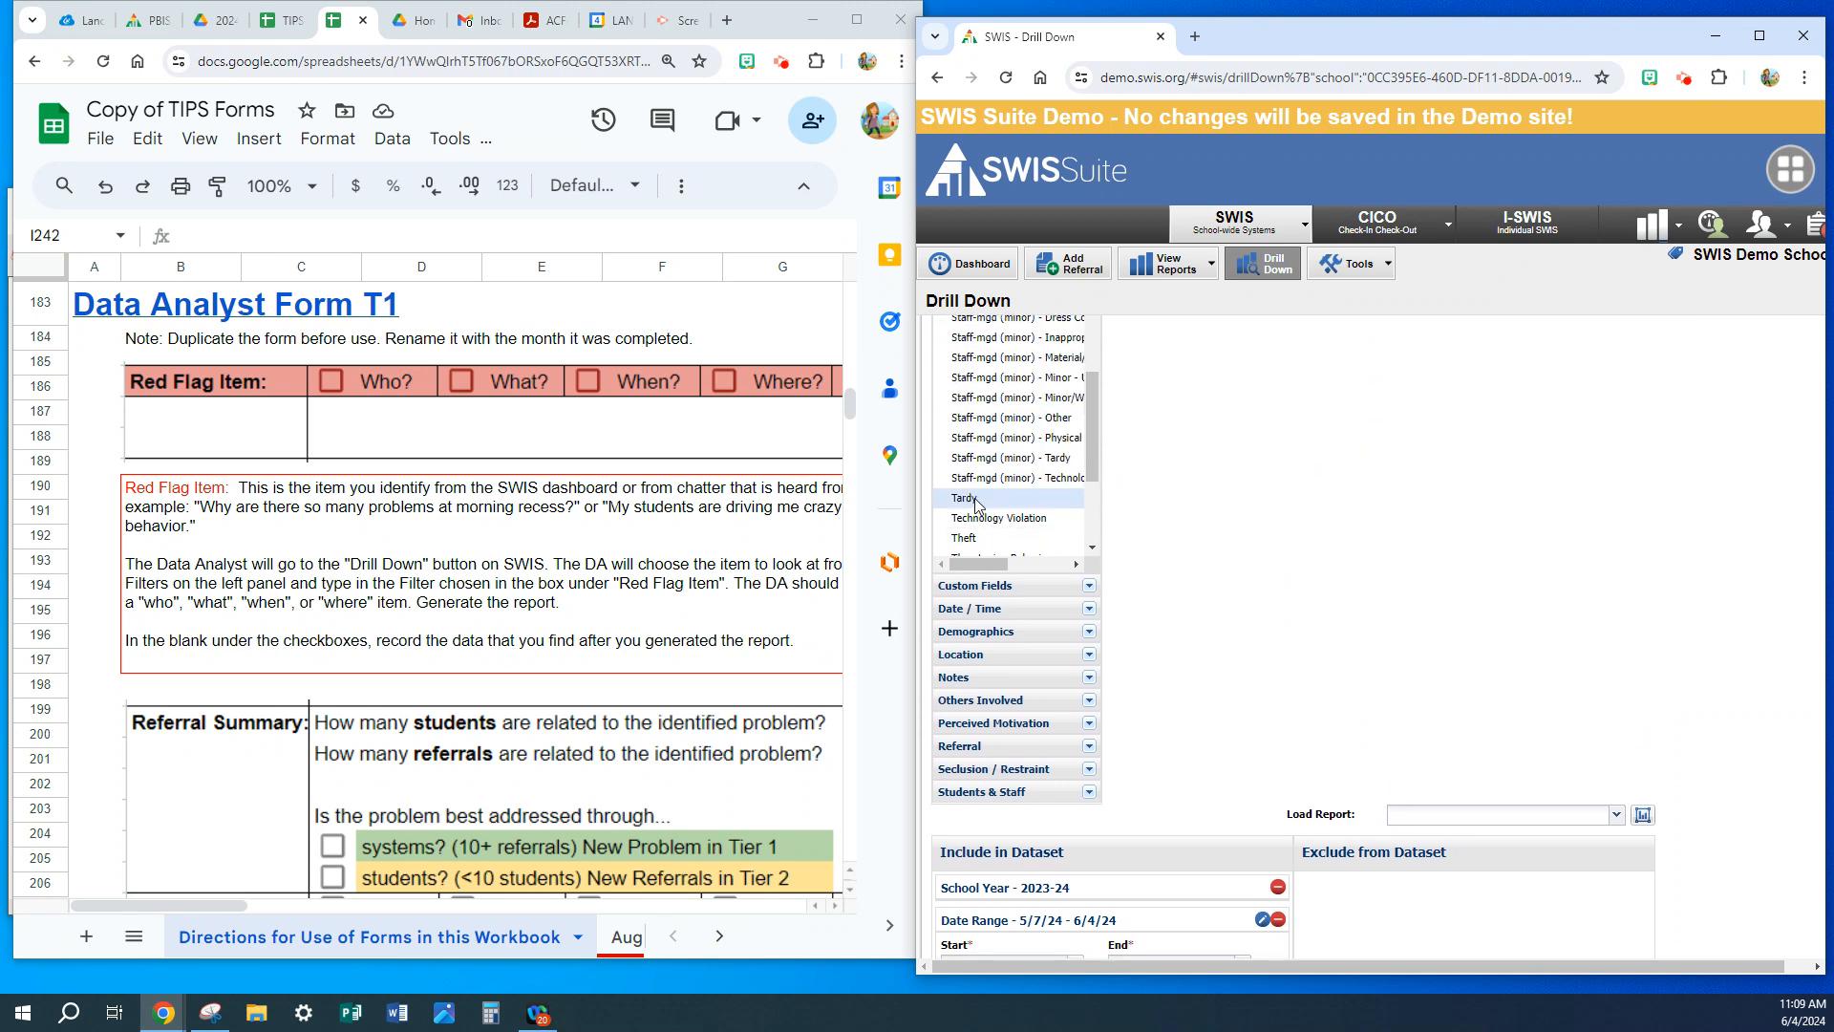
{"action": "double_click", "coordinate": [976, 501]}
{"action": "scroll", "coordinate": [1383, 527], "scroll_direction": "down", "scroll_amount": 2}
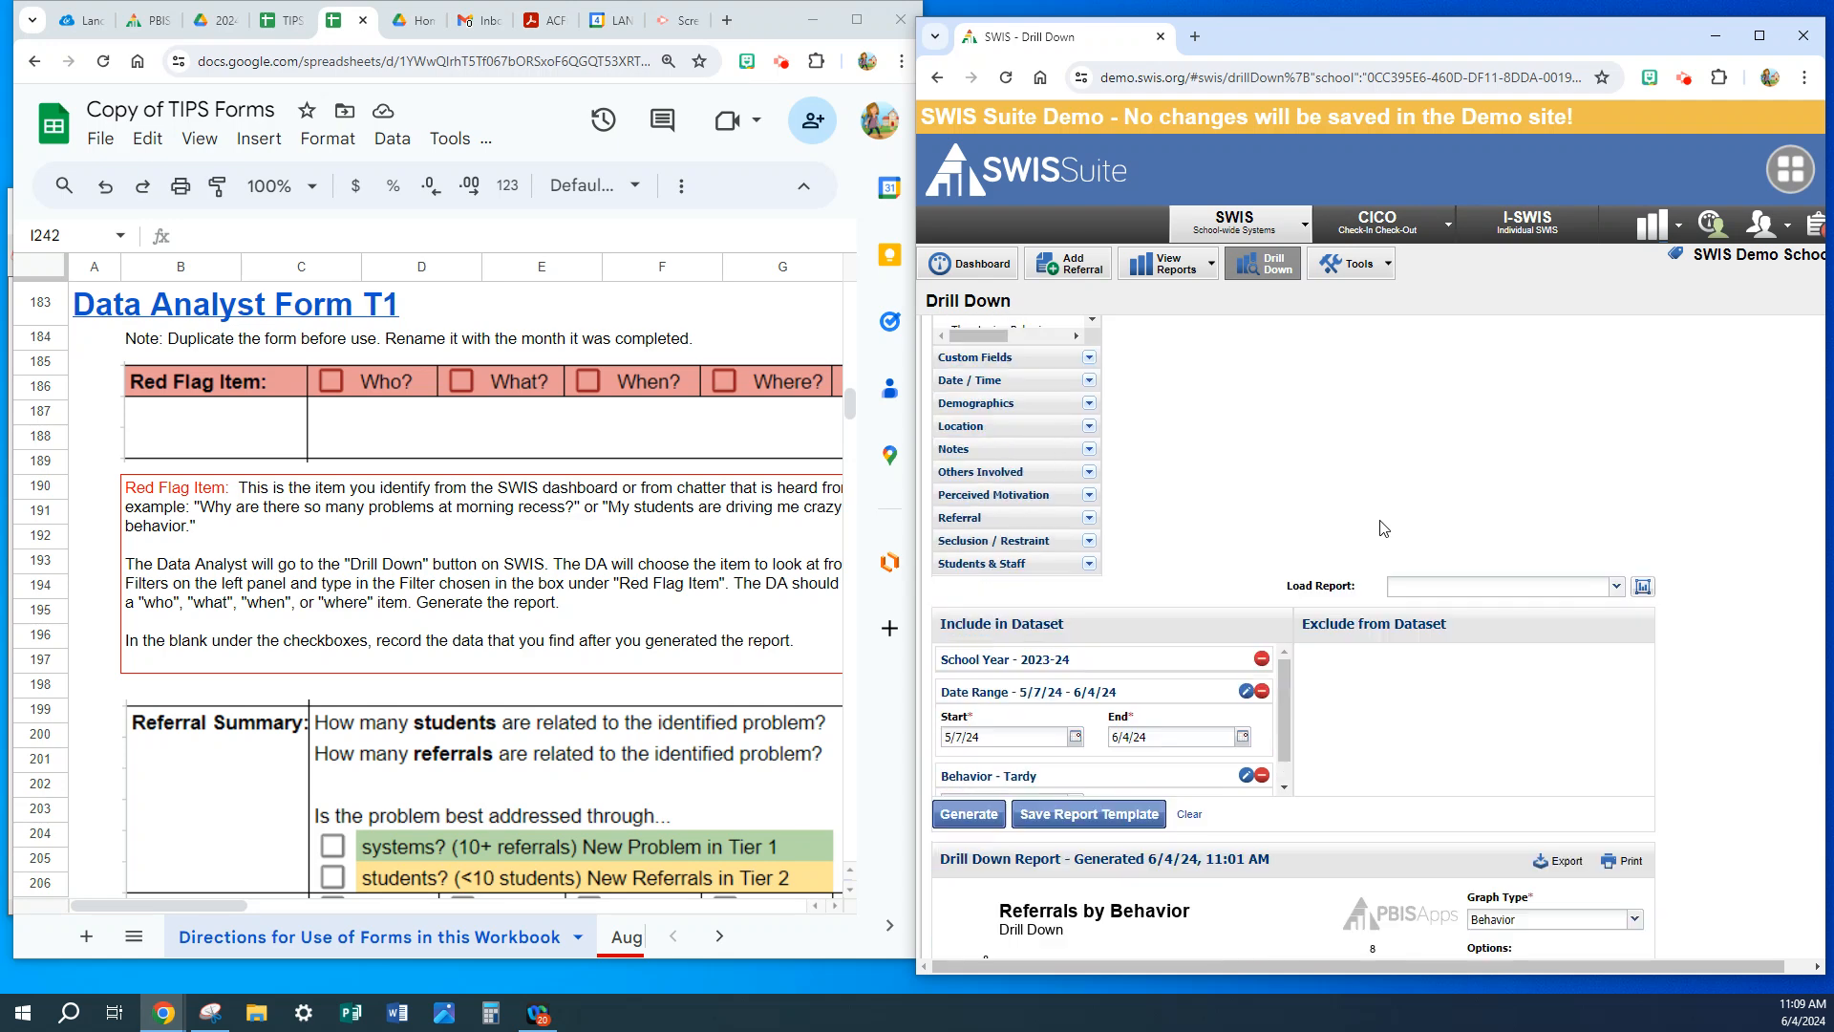
- Move the Behavior - Tardy filter to the excluded dataset and regenerate the Drill Down report
{"action": "scroll", "coordinate": [1383, 527], "scroll_direction": "down", "scroll_amount": 1}
{"action": "scroll", "coordinate": [989, 717], "scroll_direction": "down", "scroll_amount": 1}
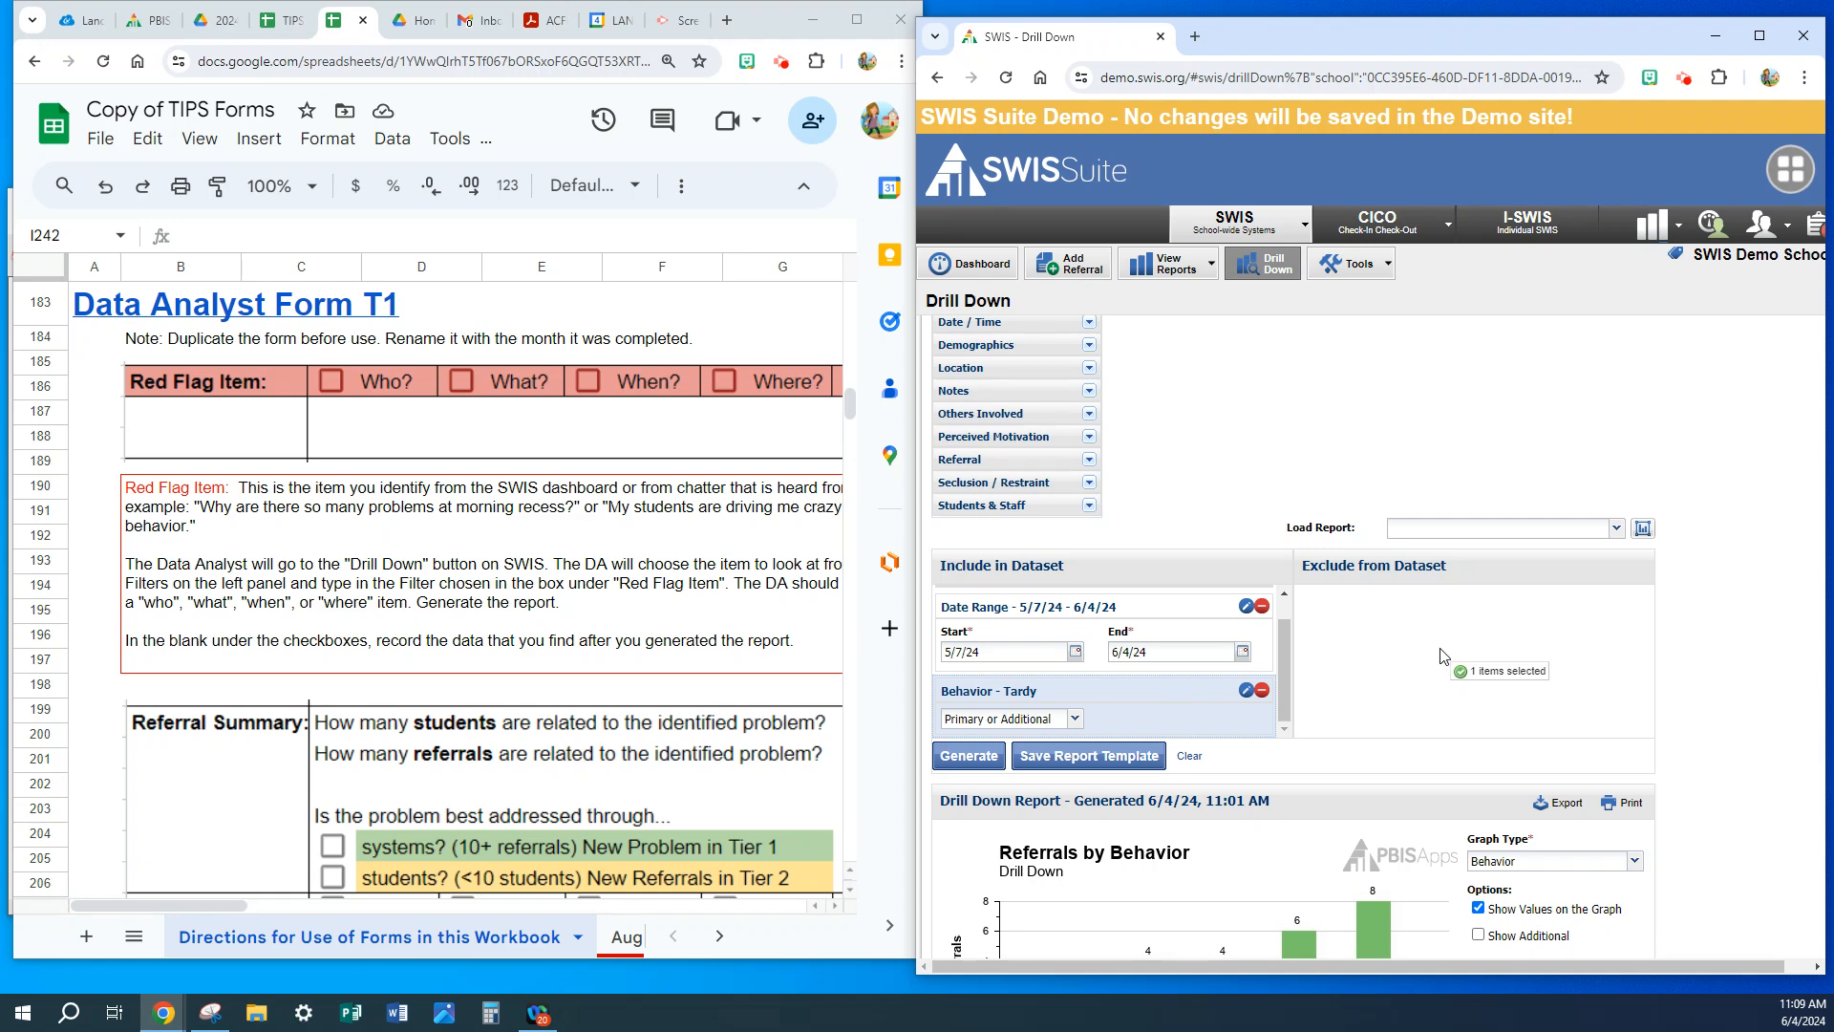
{"action": "left_click_drag", "start_coordinate": [1442, 656], "coordinate": [1438, 632]}
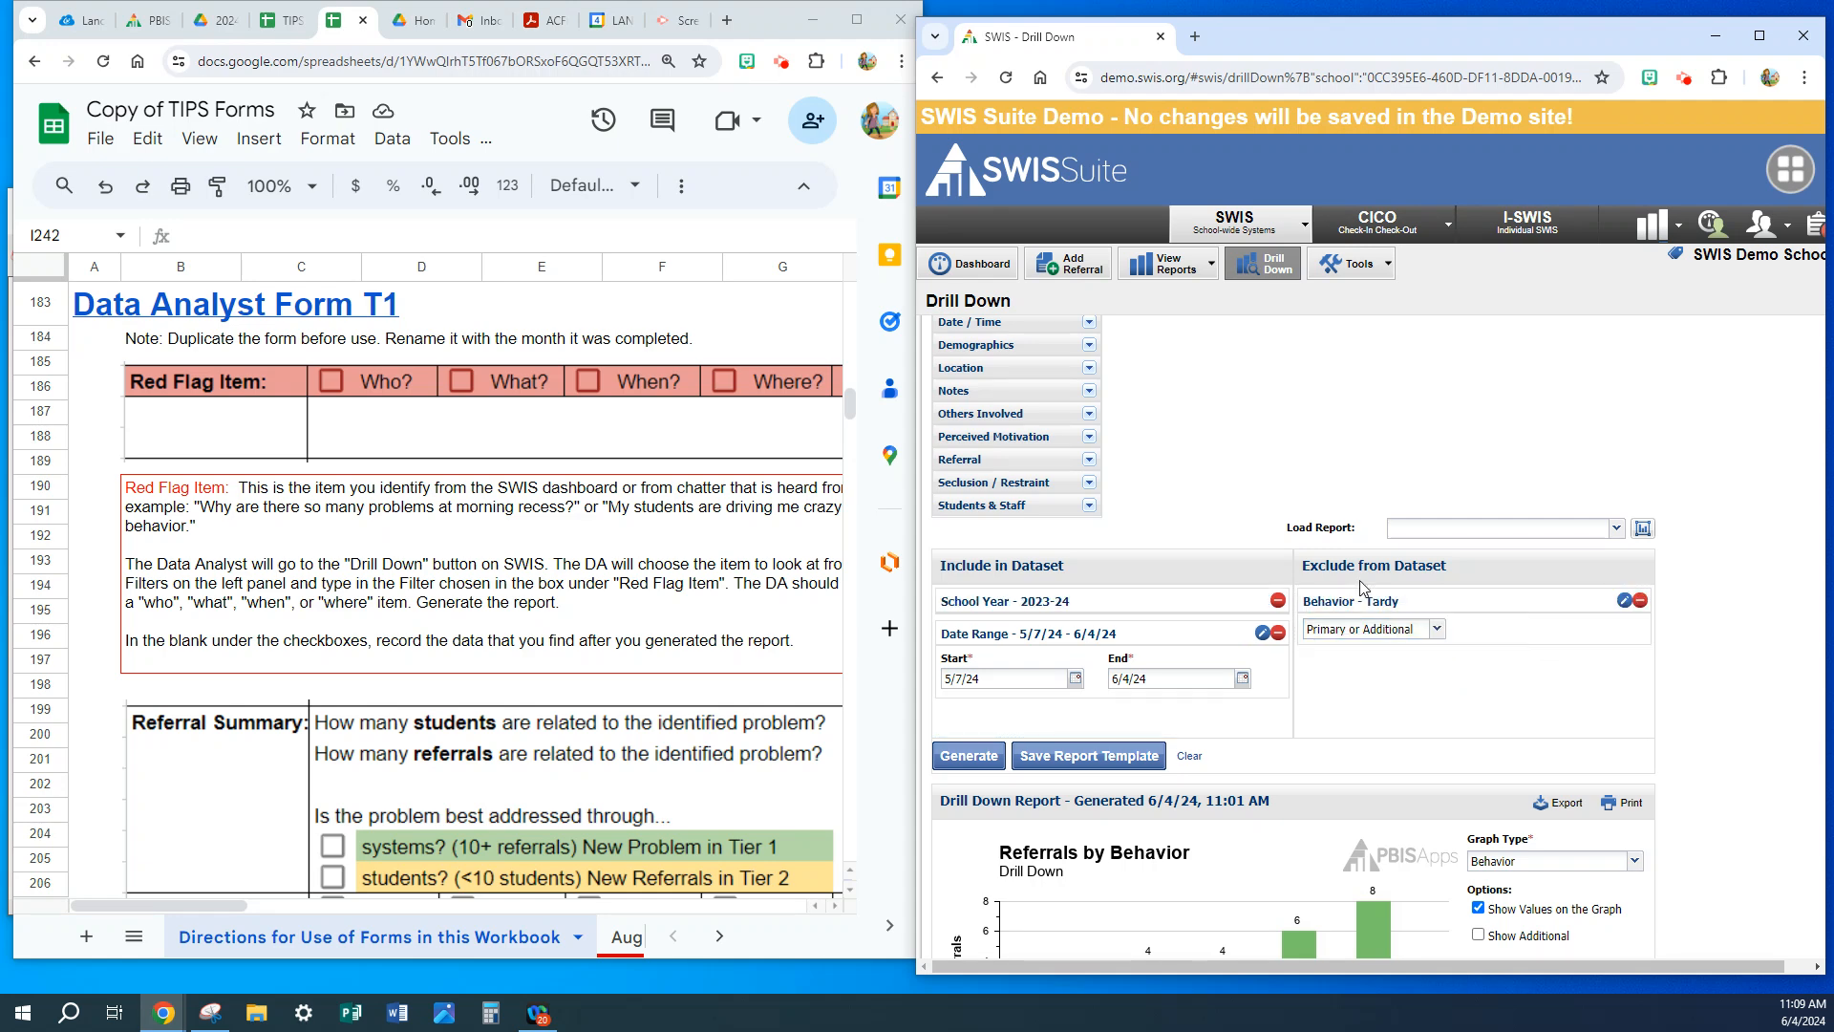
{"action": "left_click", "coordinate": [951, 760]}
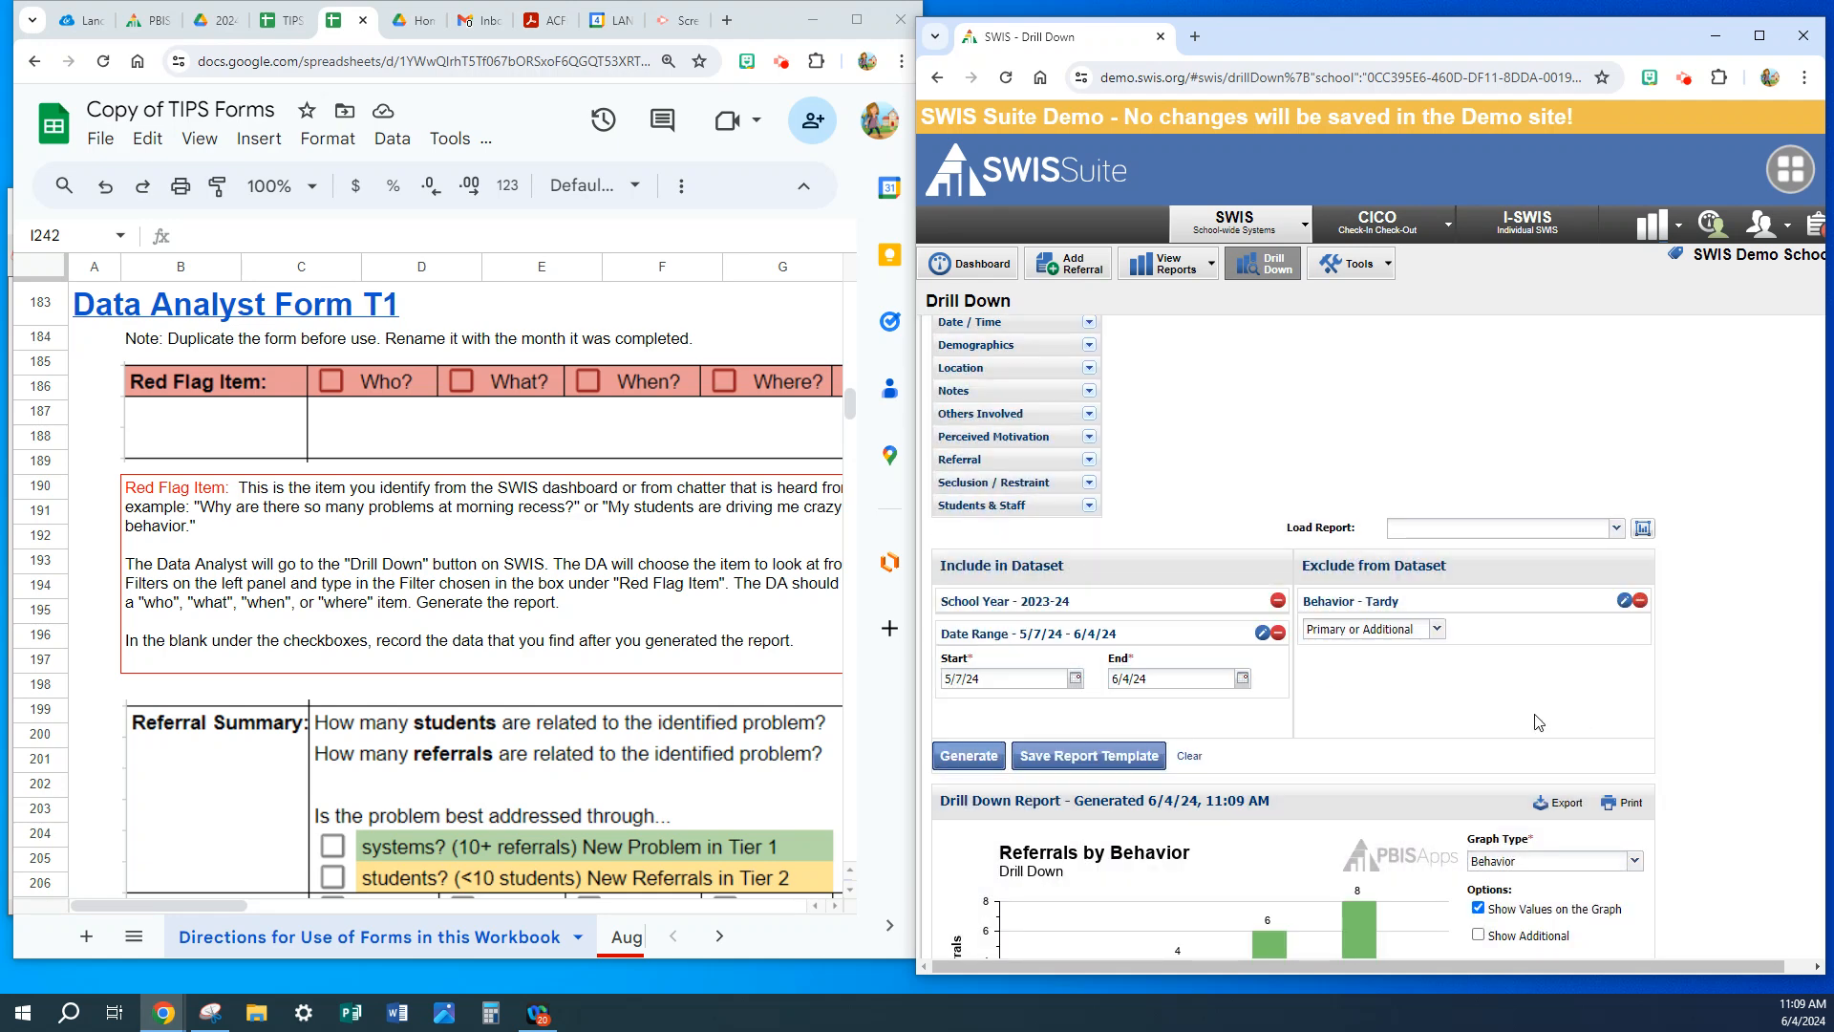
- View the Drill Down report's referral graph by Location, by Day of Week and by Time of Day
{"action": "scroll", "coordinate": [1537, 723], "scroll_direction": "down", "scroll_amount": 2}
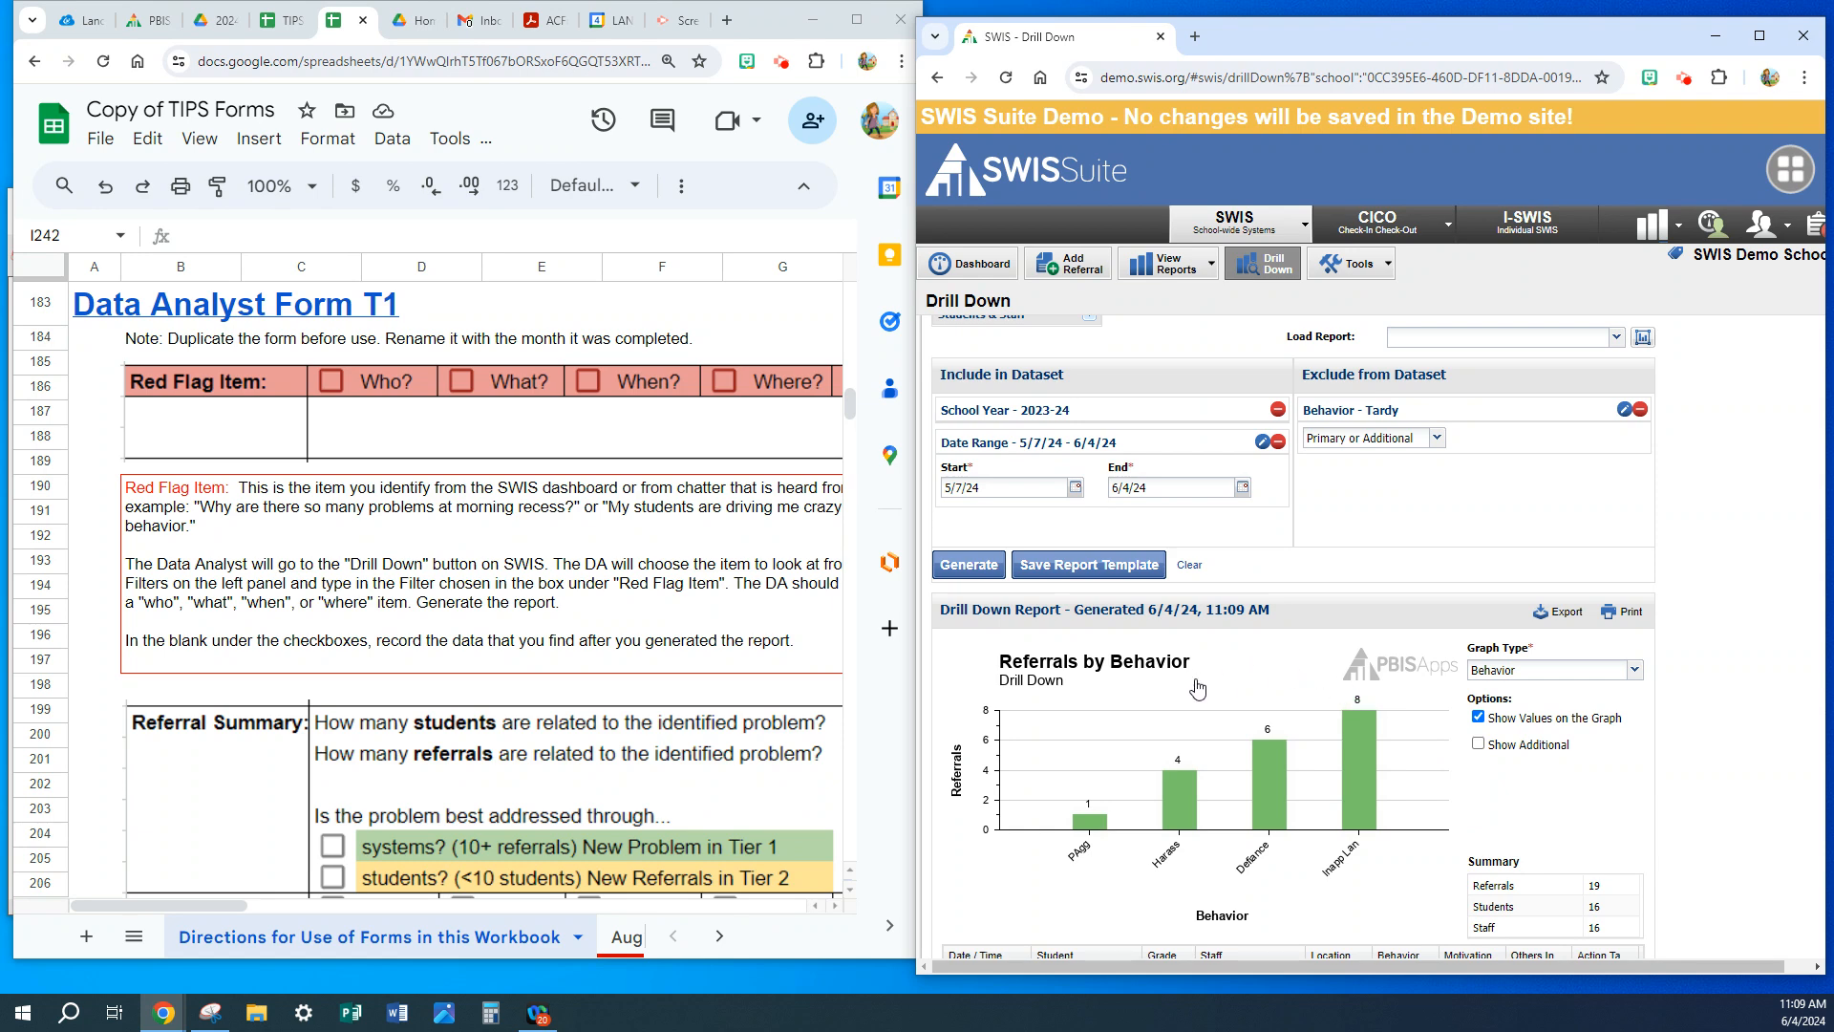
{"action": "left_click", "coordinate": [1634, 671]}
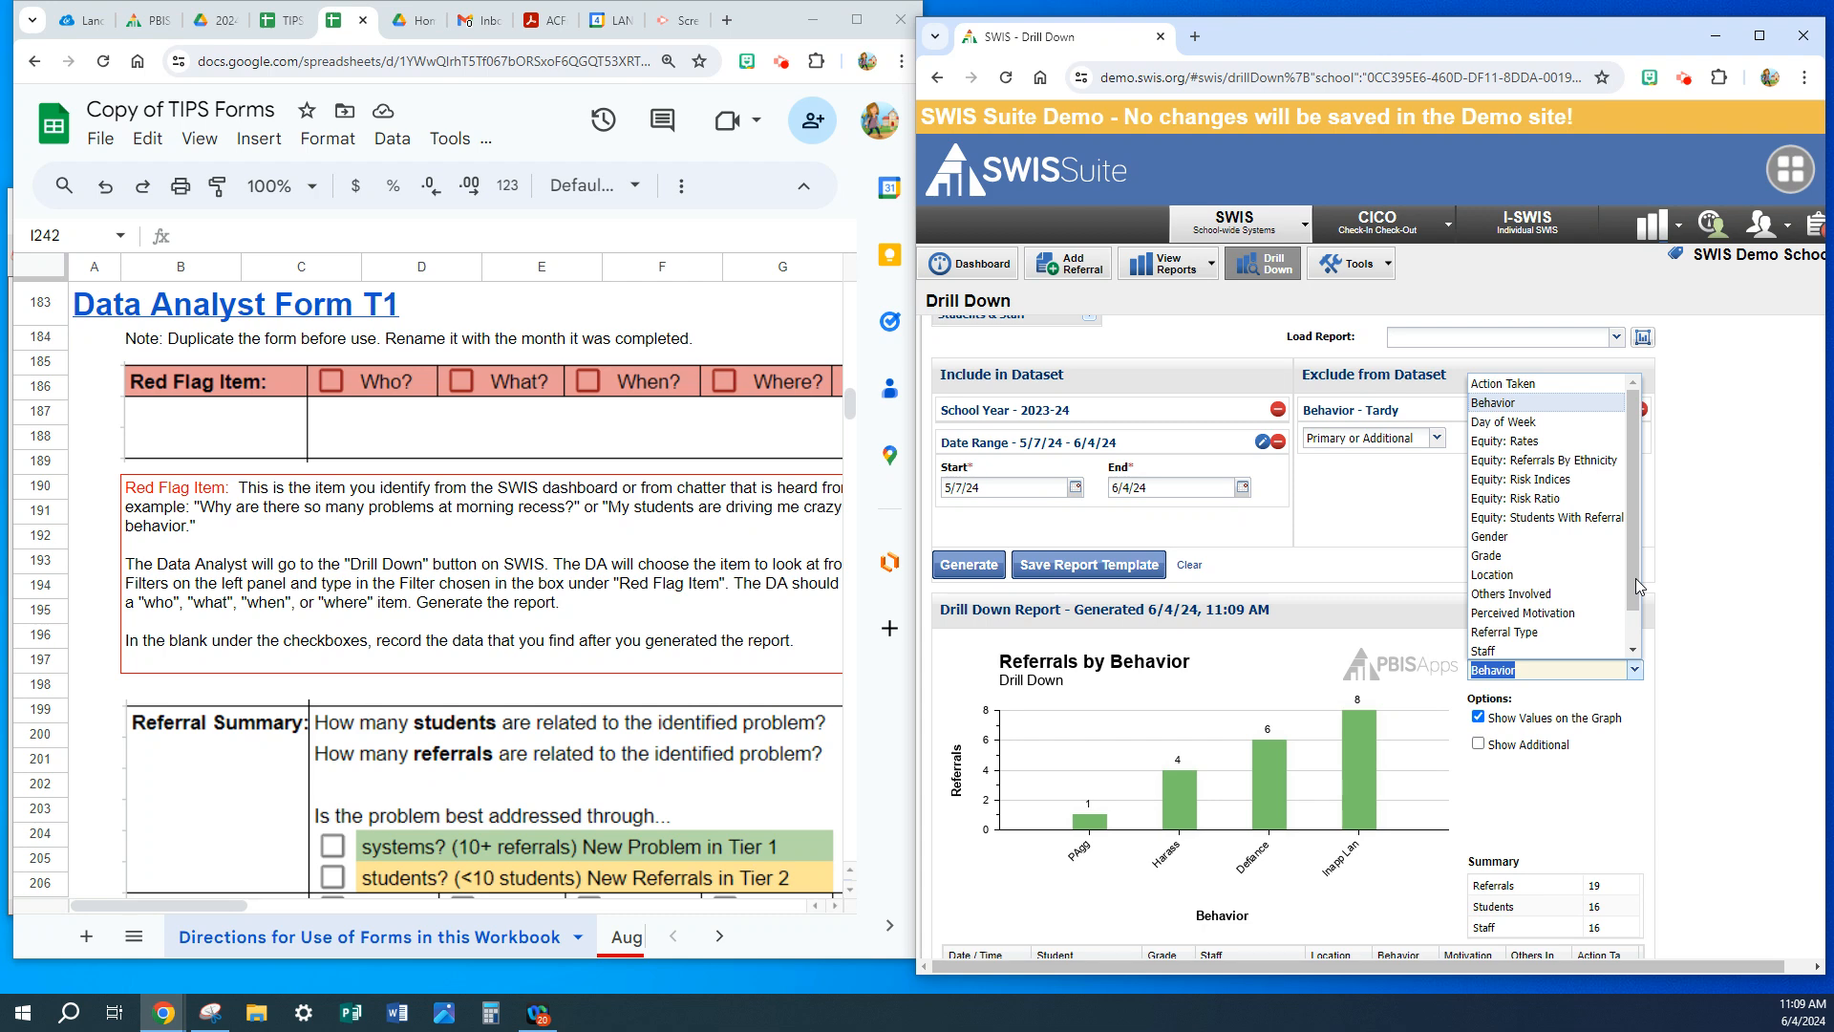
{"action": "left_click", "coordinate": [1527, 574]}
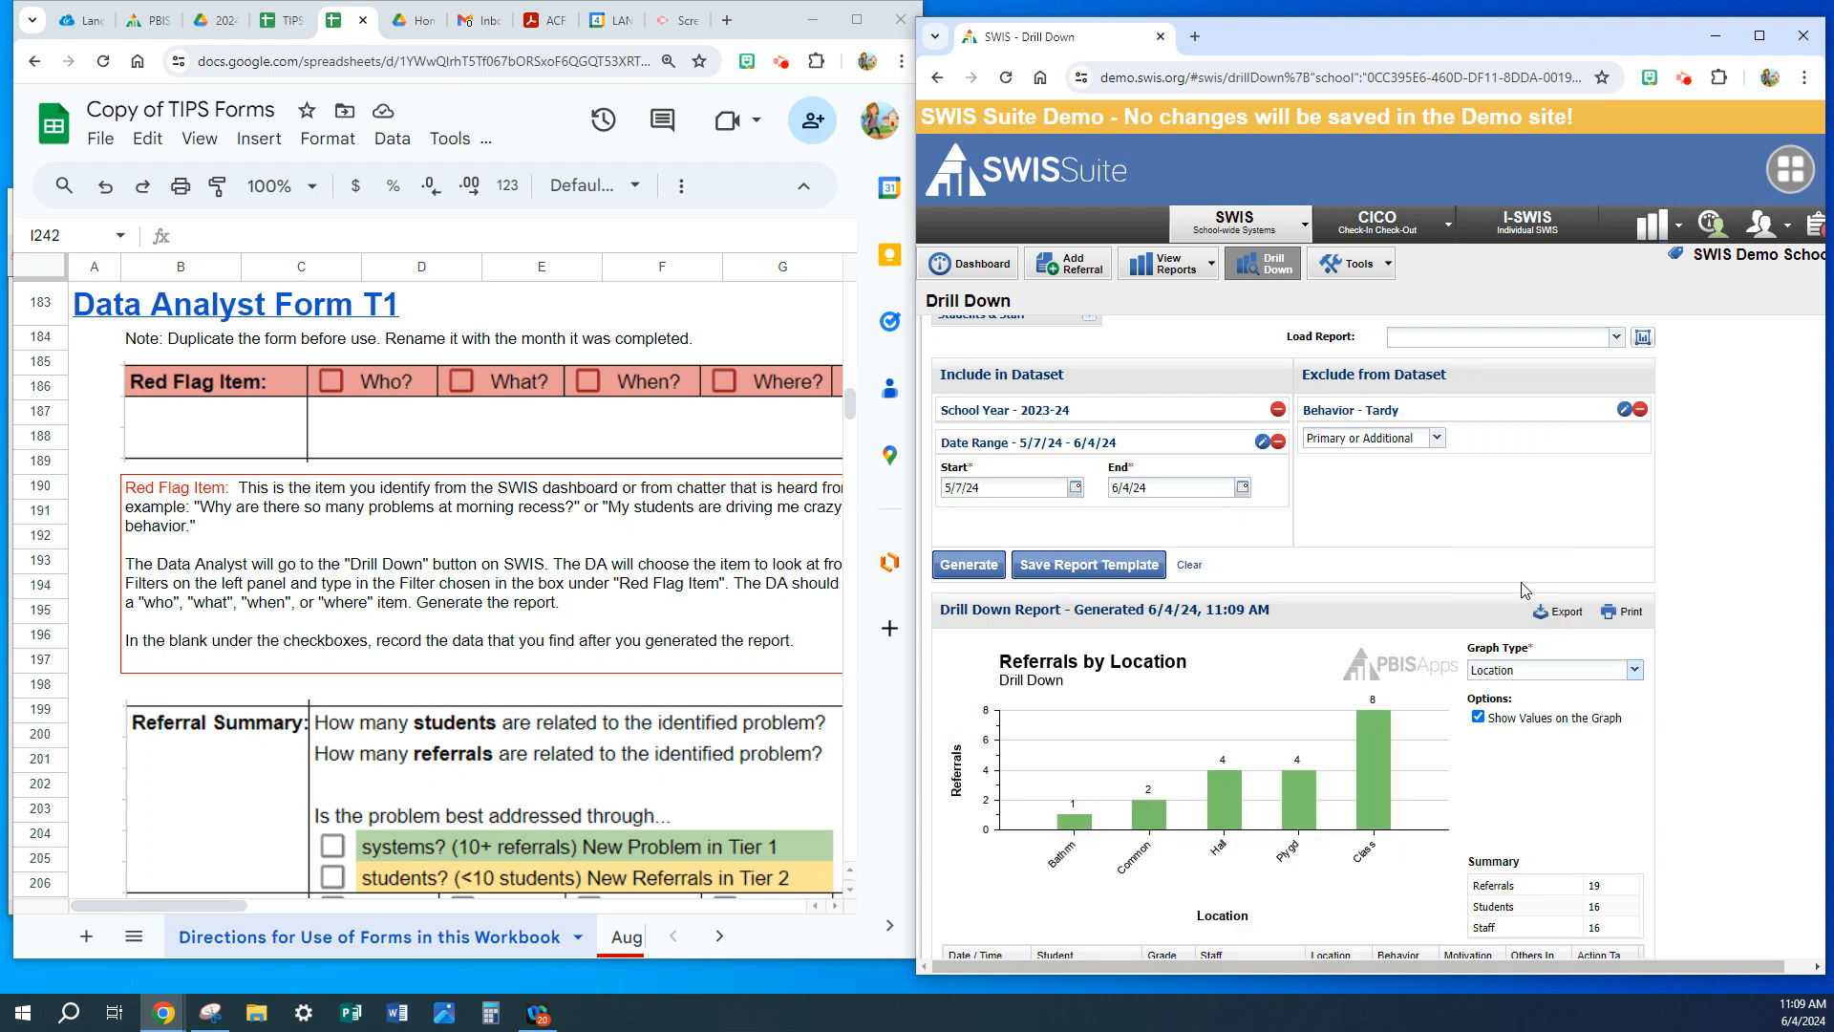
{"action": "left_click", "coordinate": [1636, 670]}
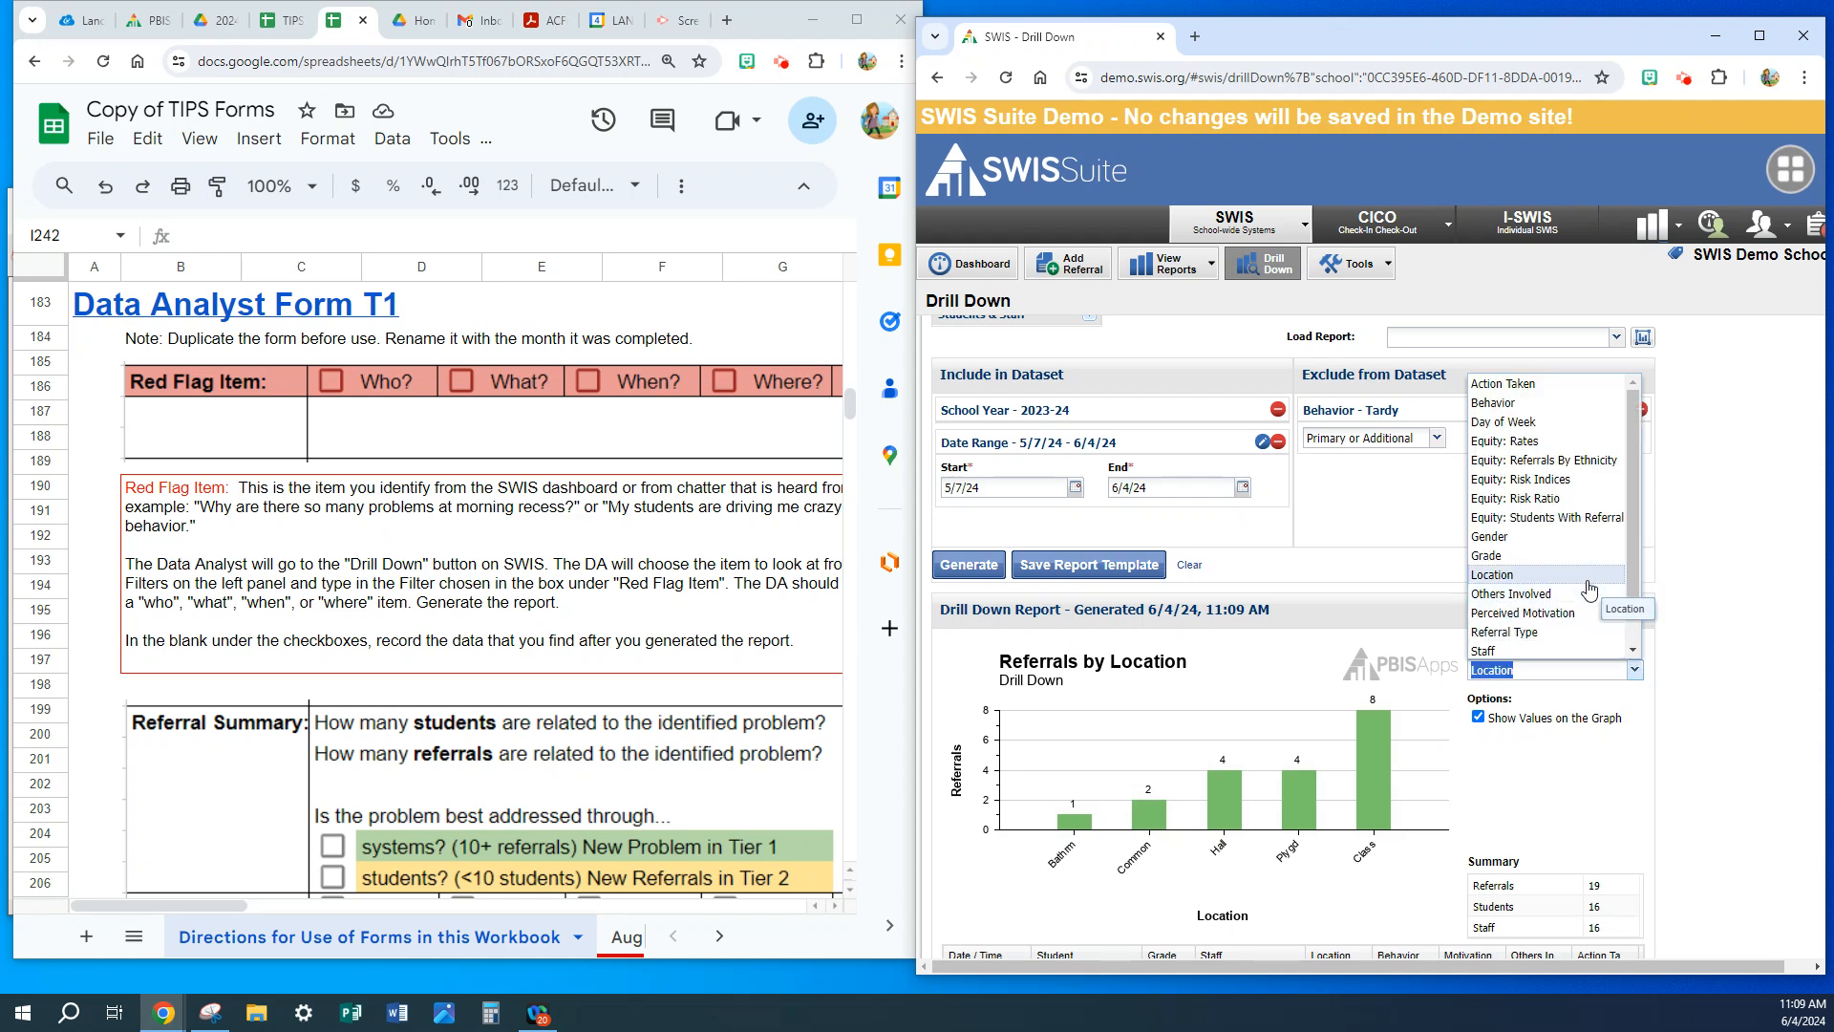
{"action": "left_click", "coordinate": [1513, 423]}
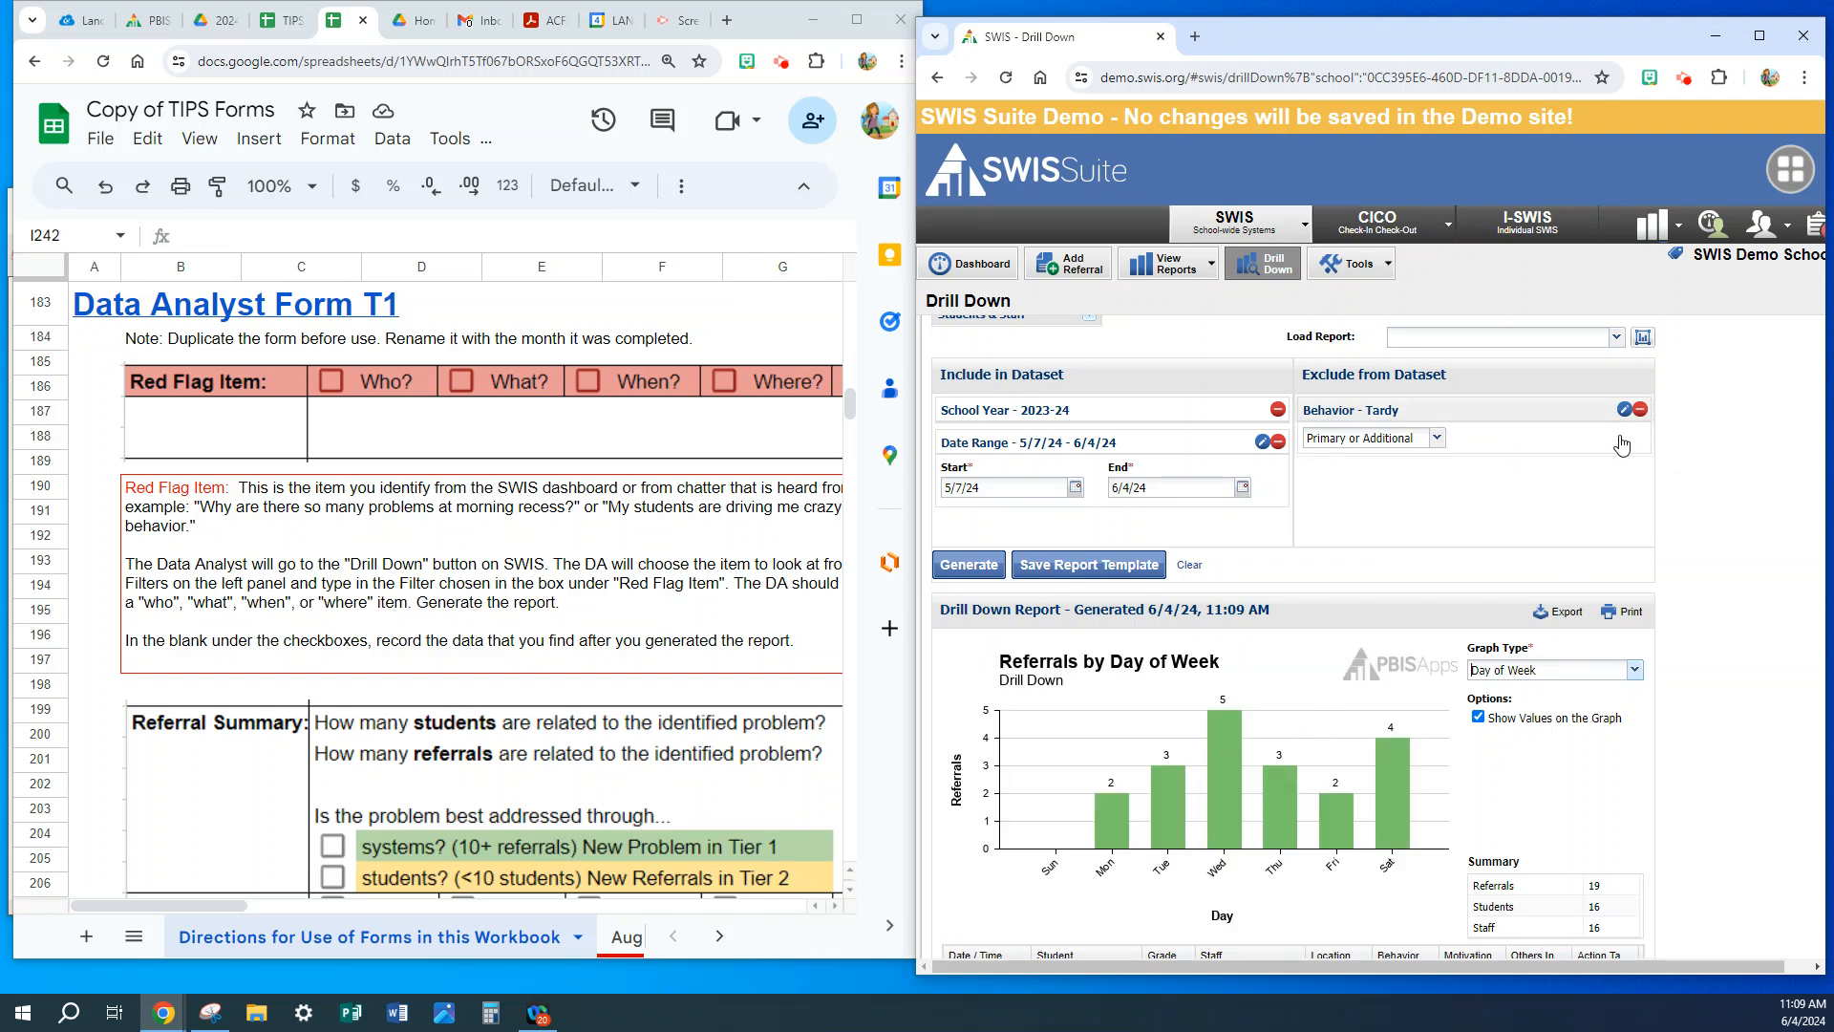
{"action": "left_click", "coordinate": [1637, 671]}
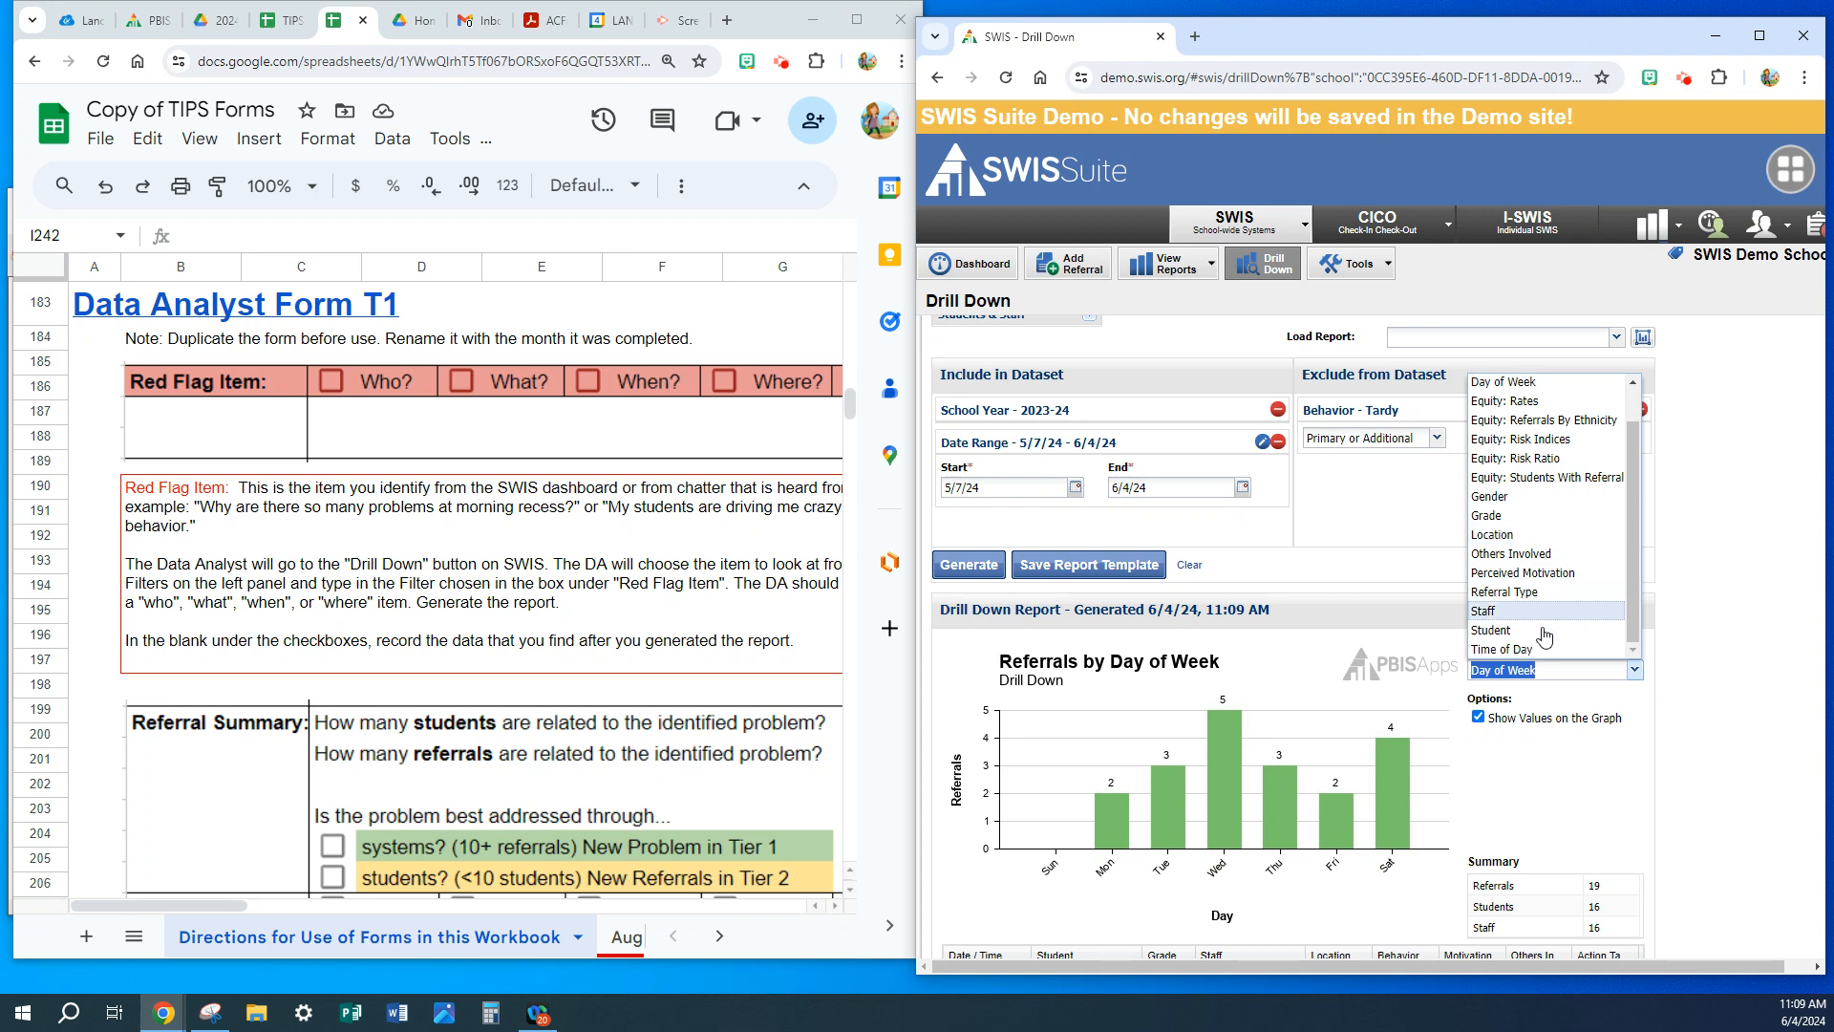
{"action": "left_click", "coordinate": [1529, 653]}
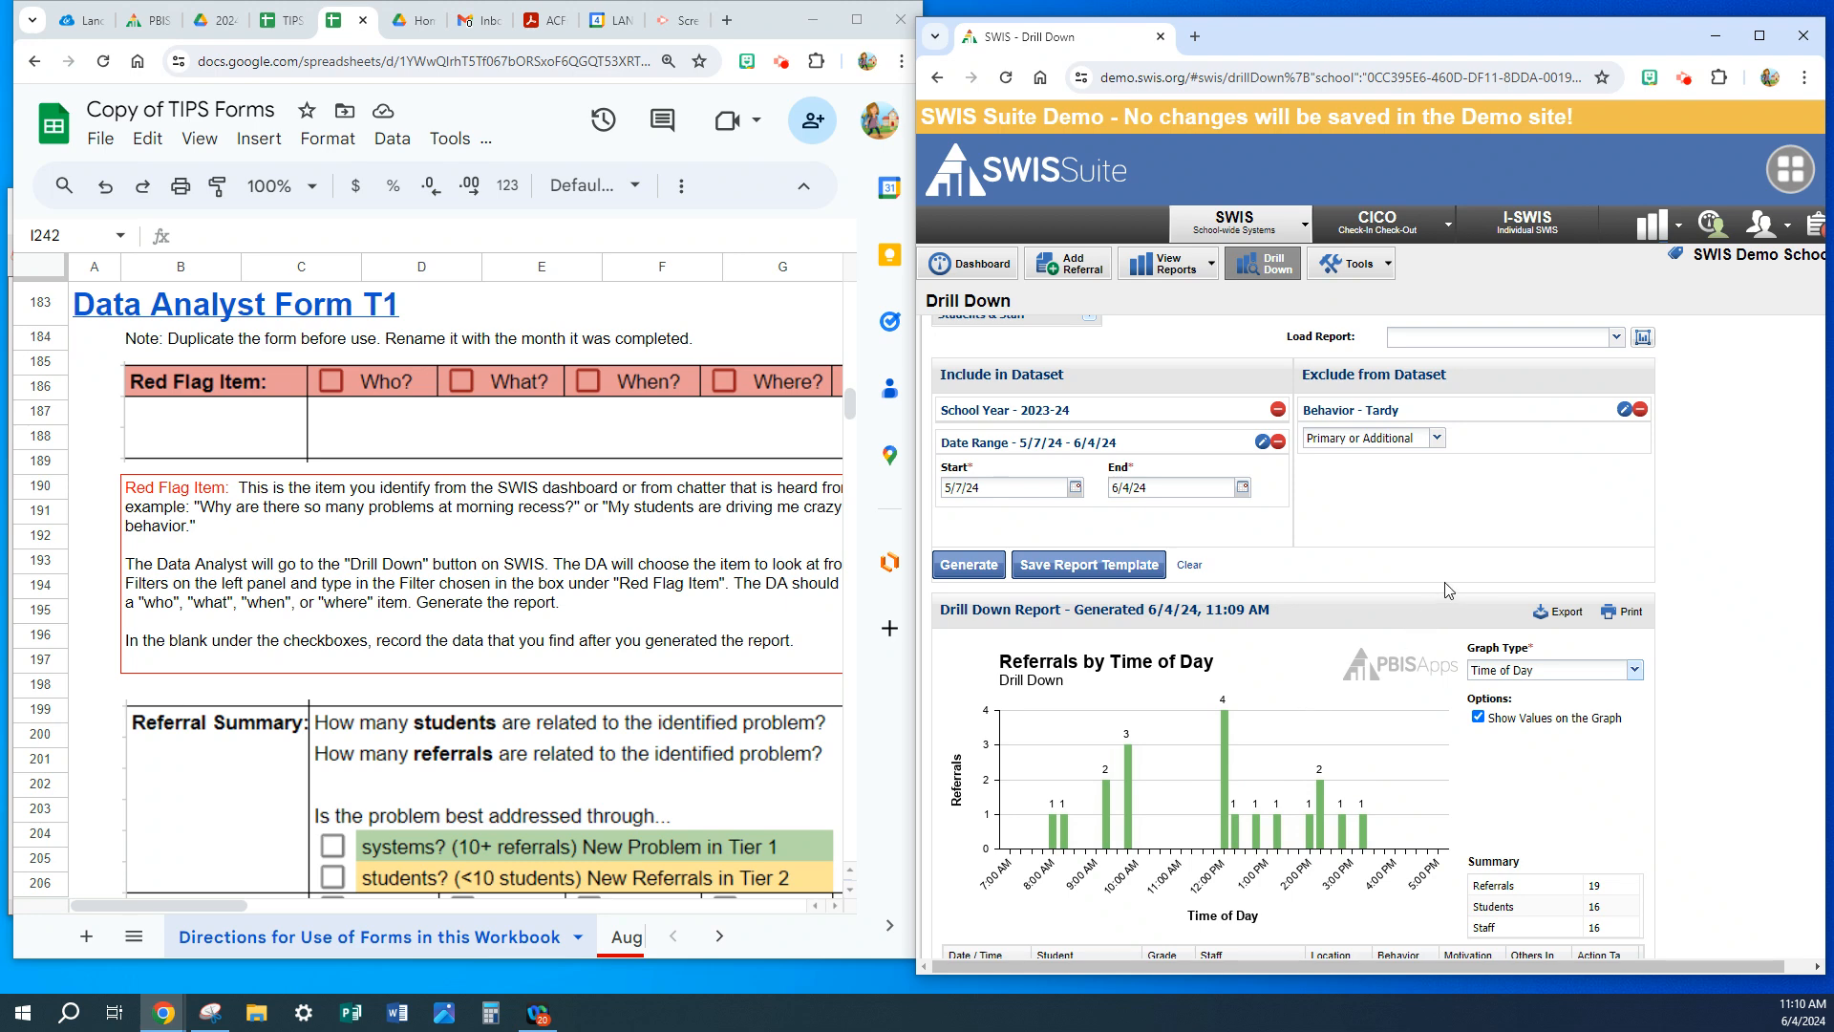
- Set the Drill Down report's graph type back to Behavior
{"action": "left_click", "coordinate": [1636, 671]}
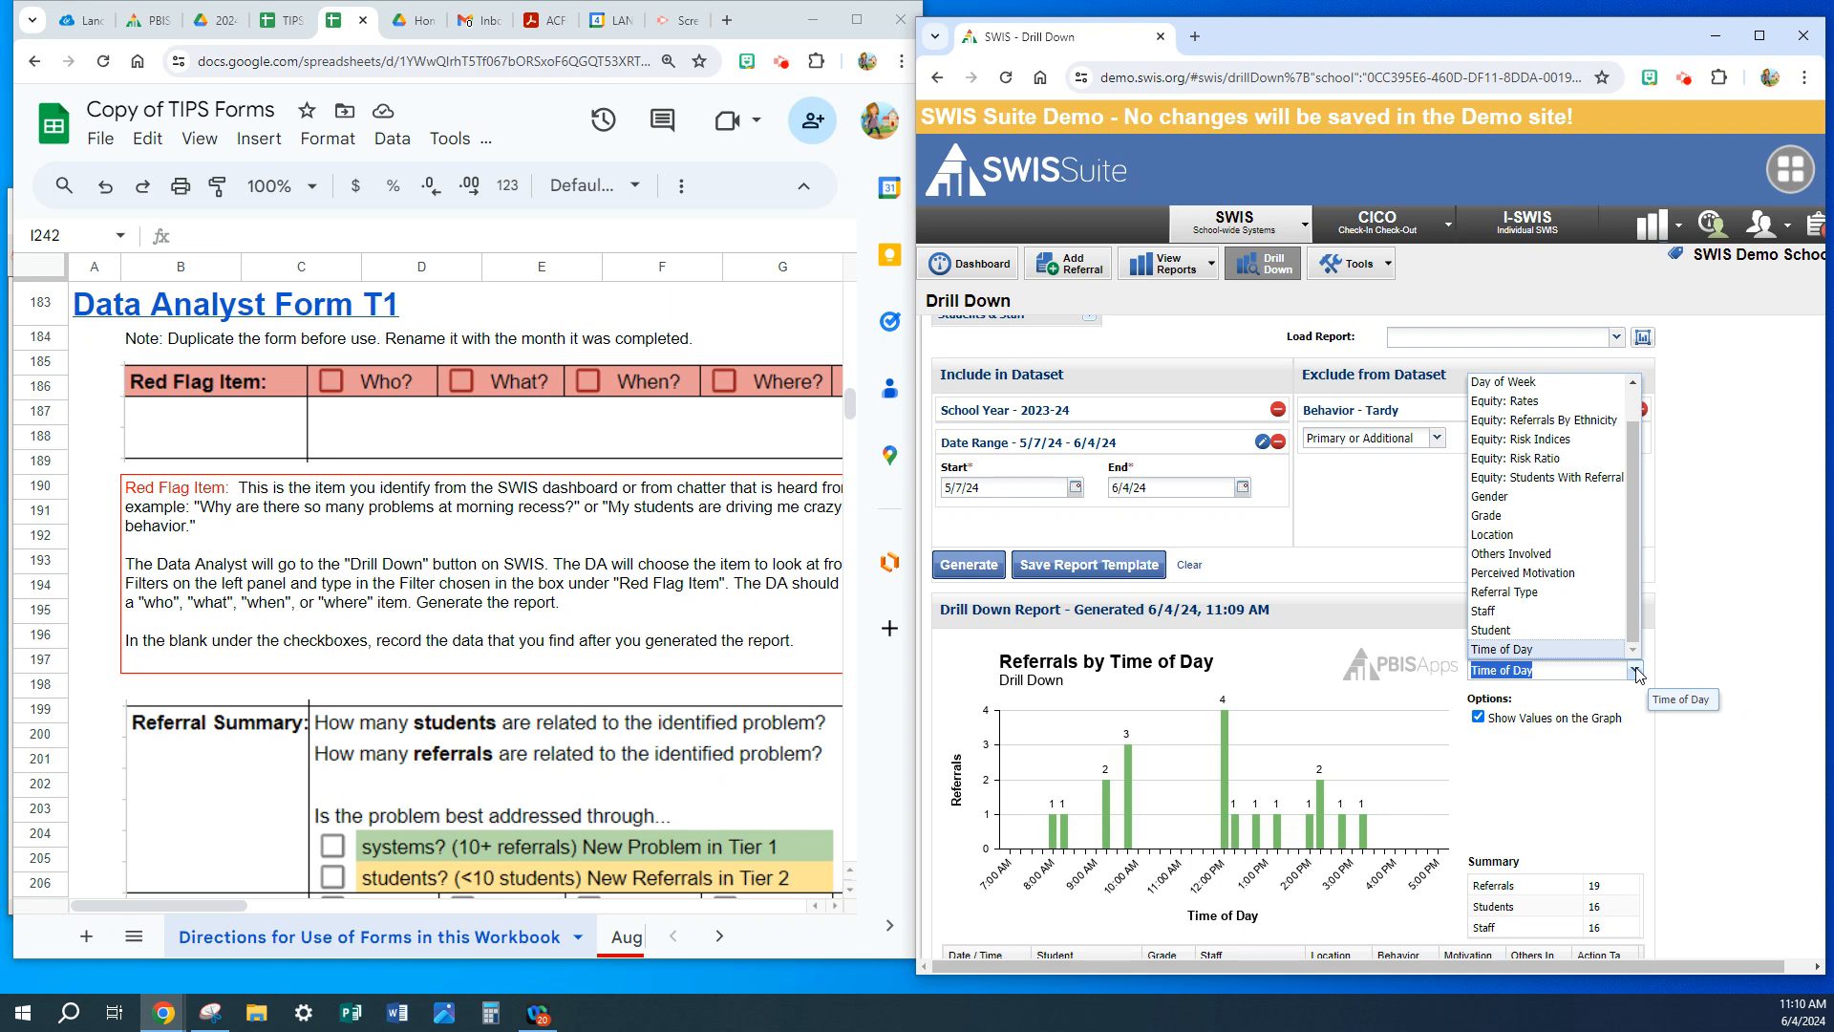
{"action": "scroll", "coordinate": [1504, 416], "scroll_direction": "up", "scroll_amount": 1}
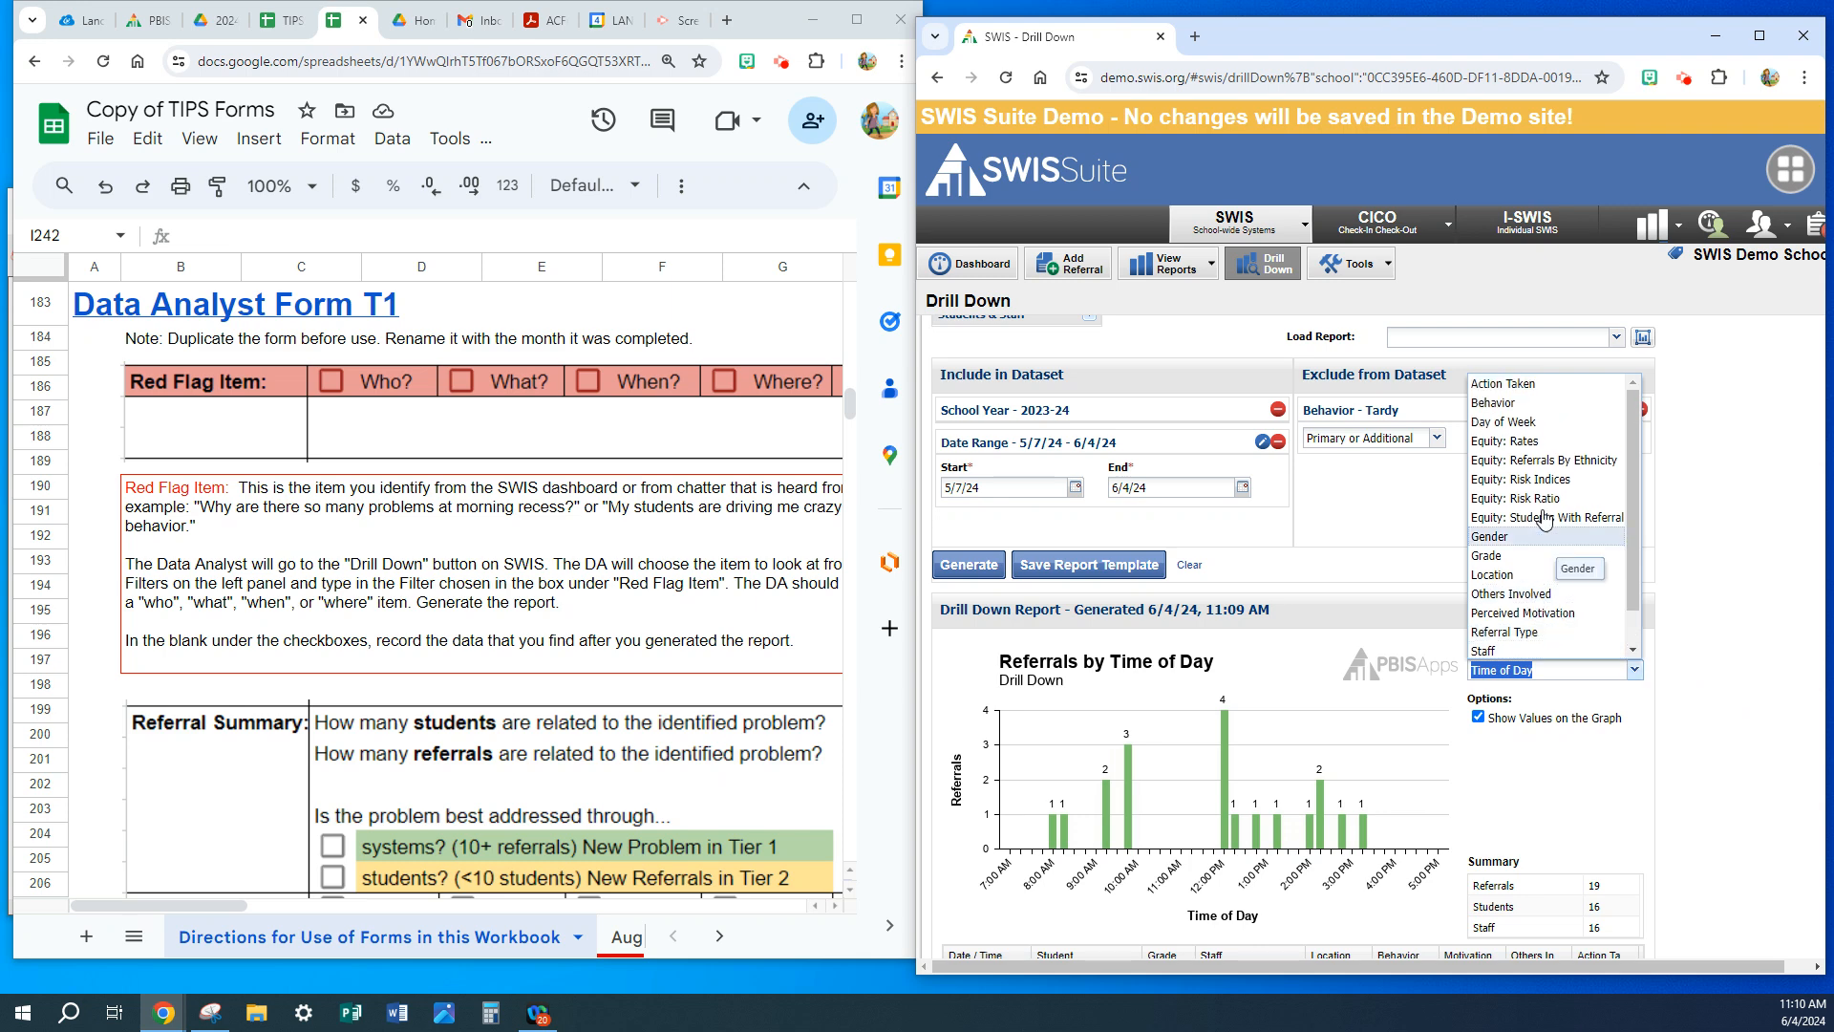
{"action": "left_click", "coordinate": [1505, 404]}
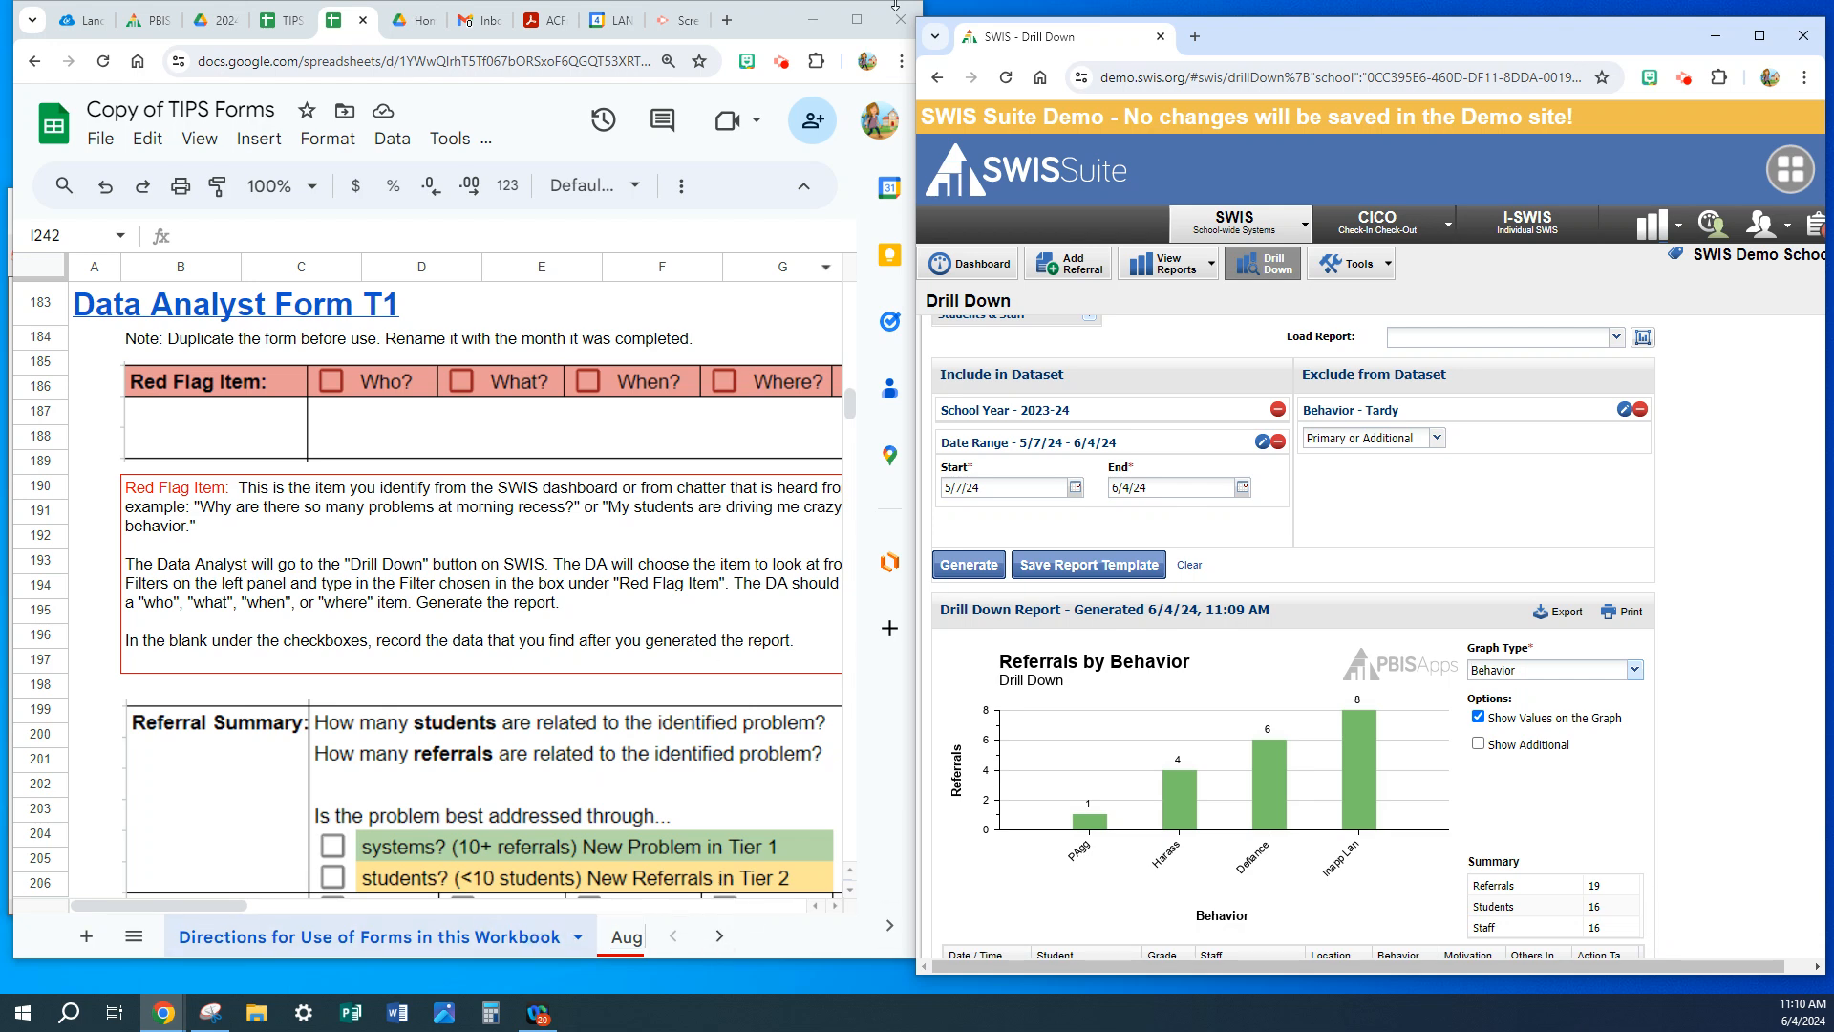
- Switch to the TIPS Forms workbook in Google Sheets and duplicate the Data Analyst Form T1 (Revised 5/2024) sheet
{"action": "left_click", "coordinate": [852, 18]}
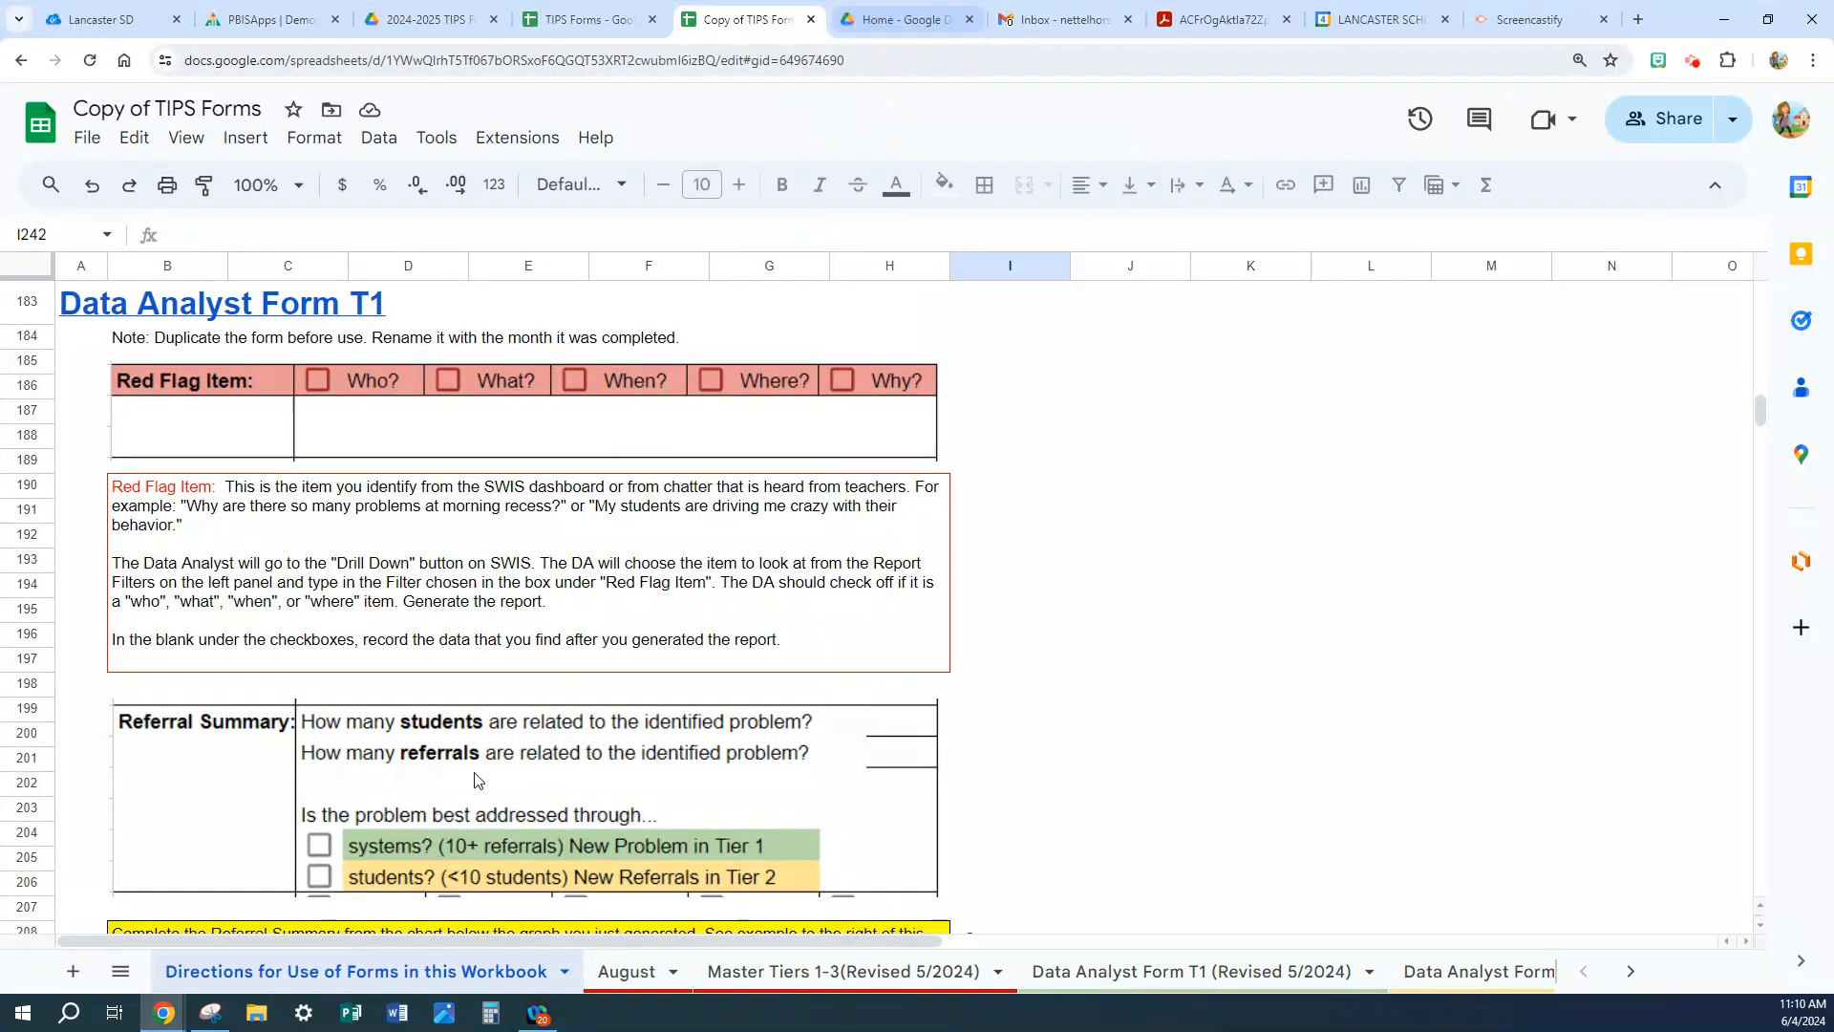
{"action": "left_click", "coordinate": [1131, 975]}
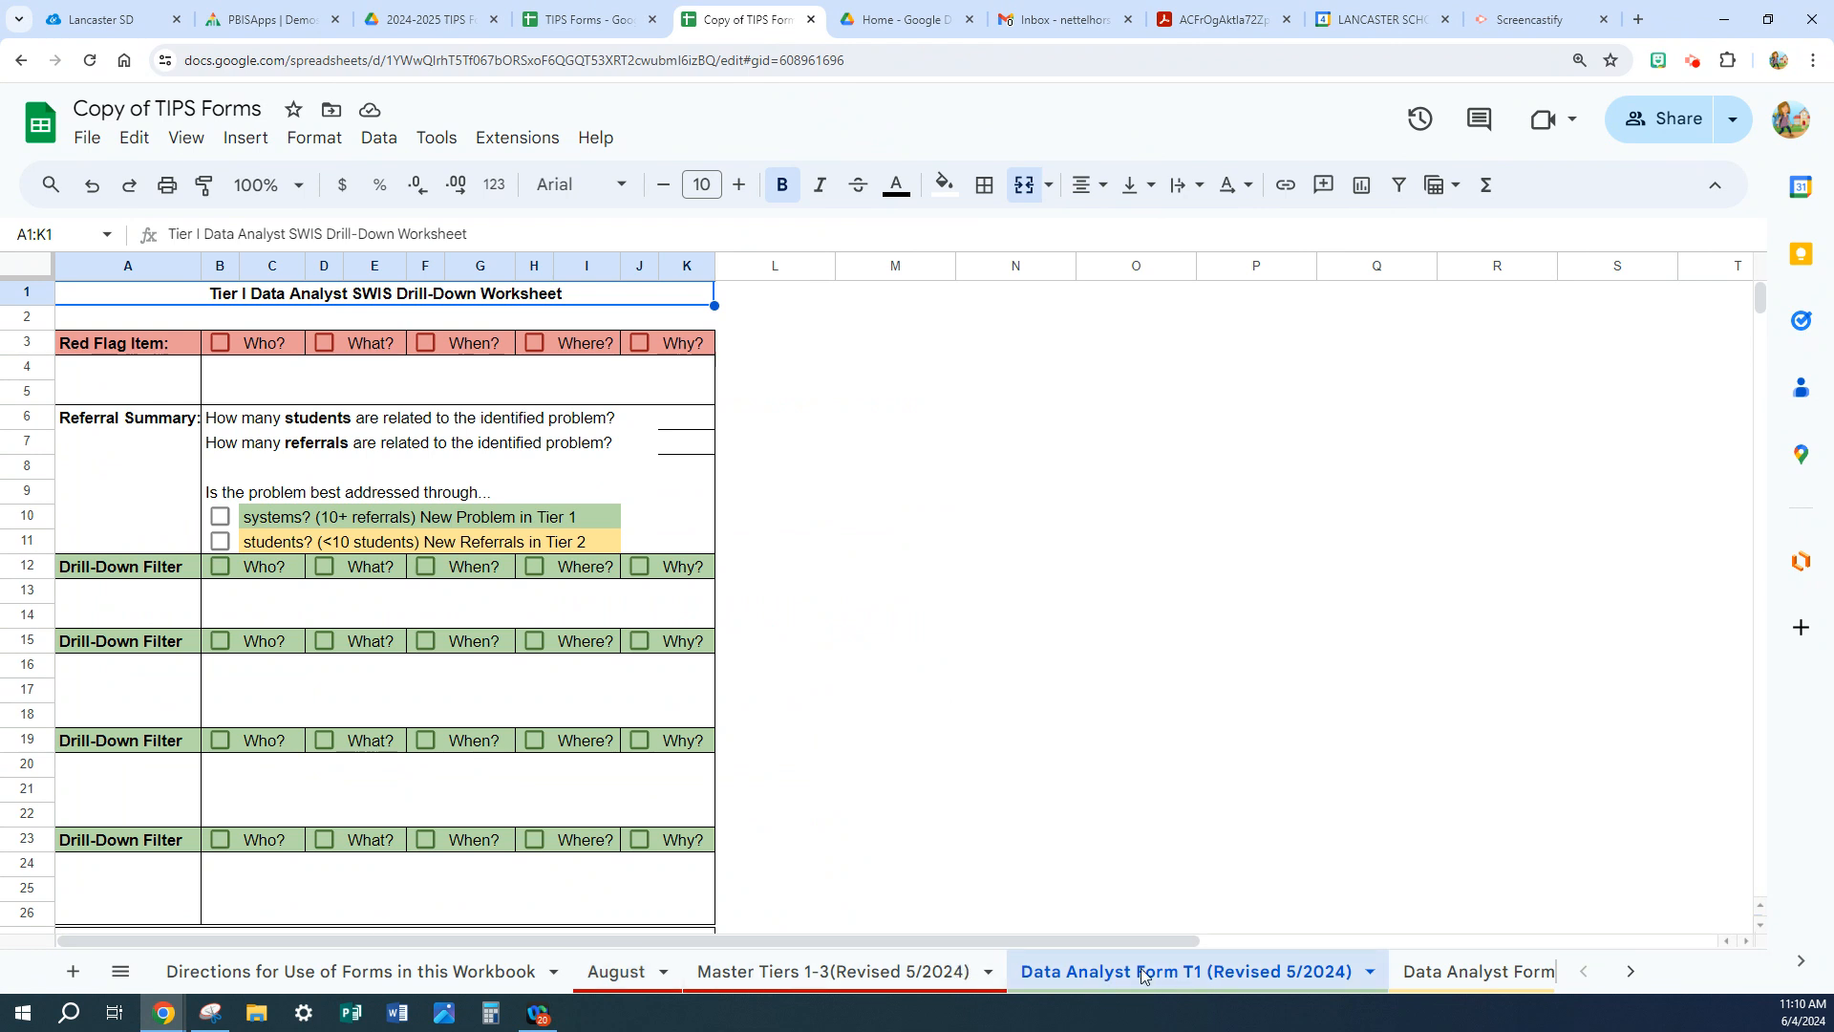
{"action": "left_click", "coordinate": [1370, 973]}
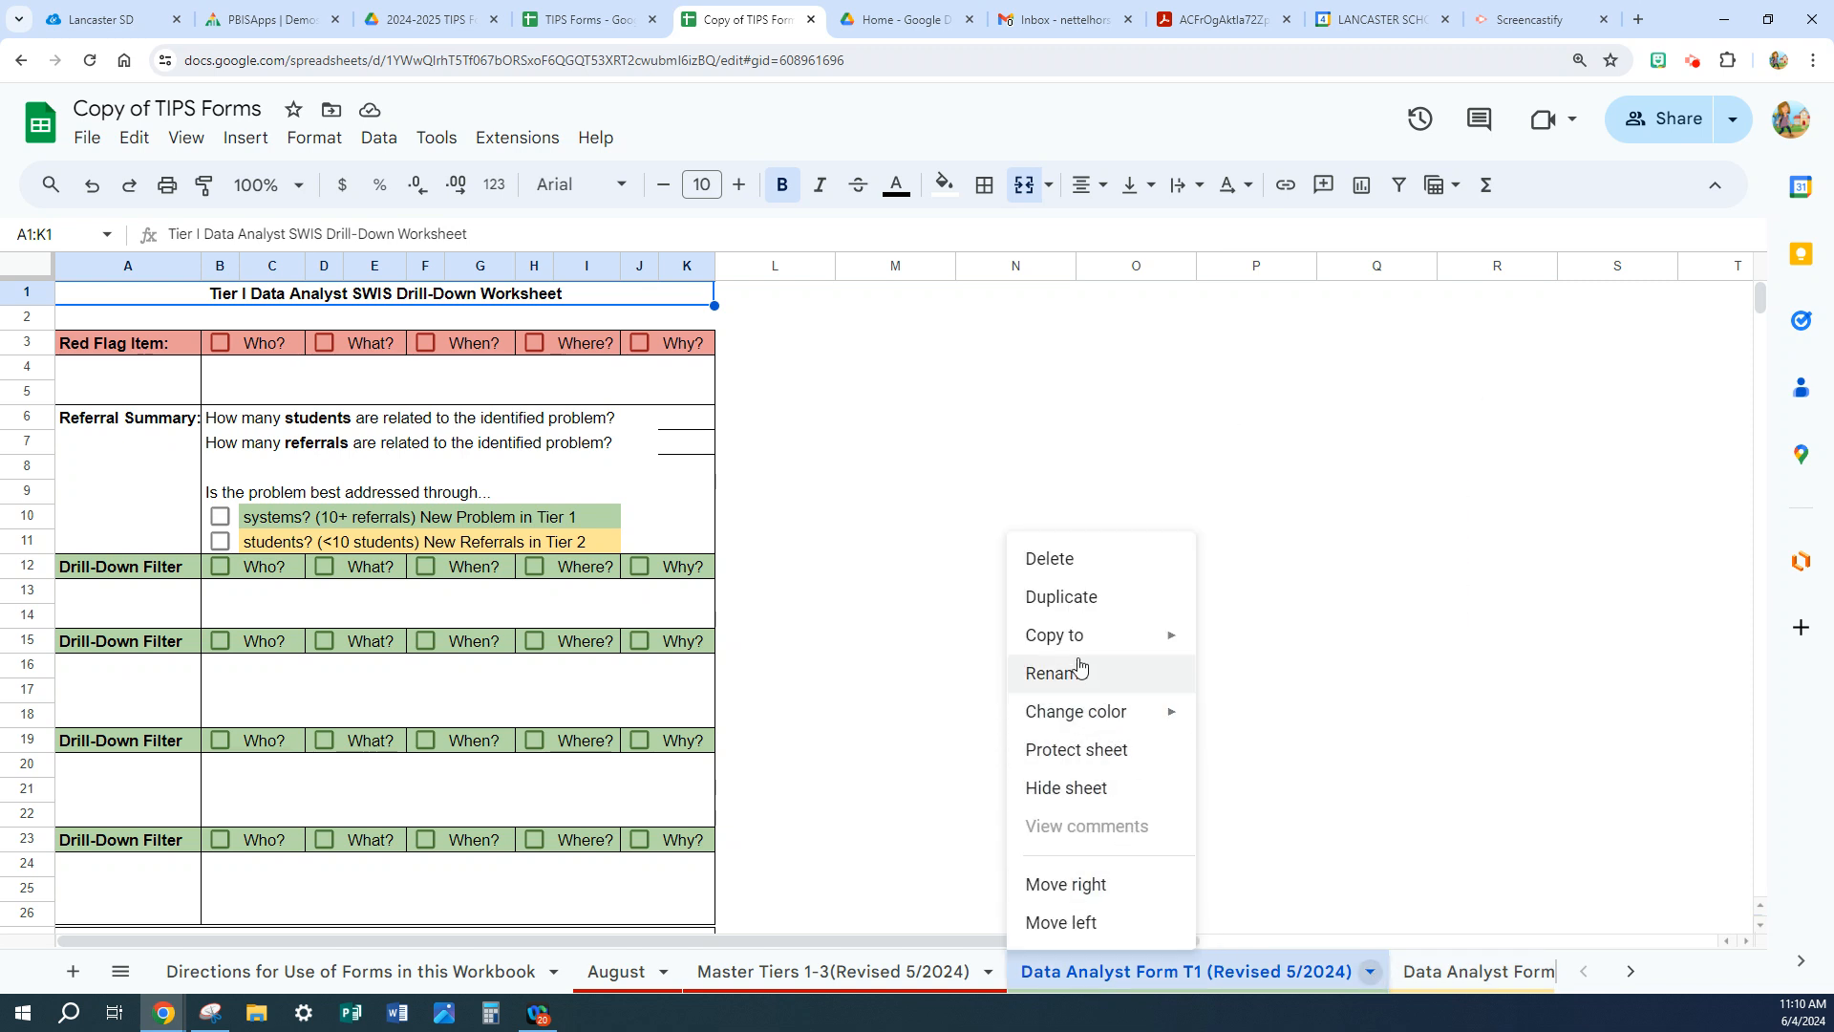
{"action": "left_click", "coordinate": [1058, 599]}
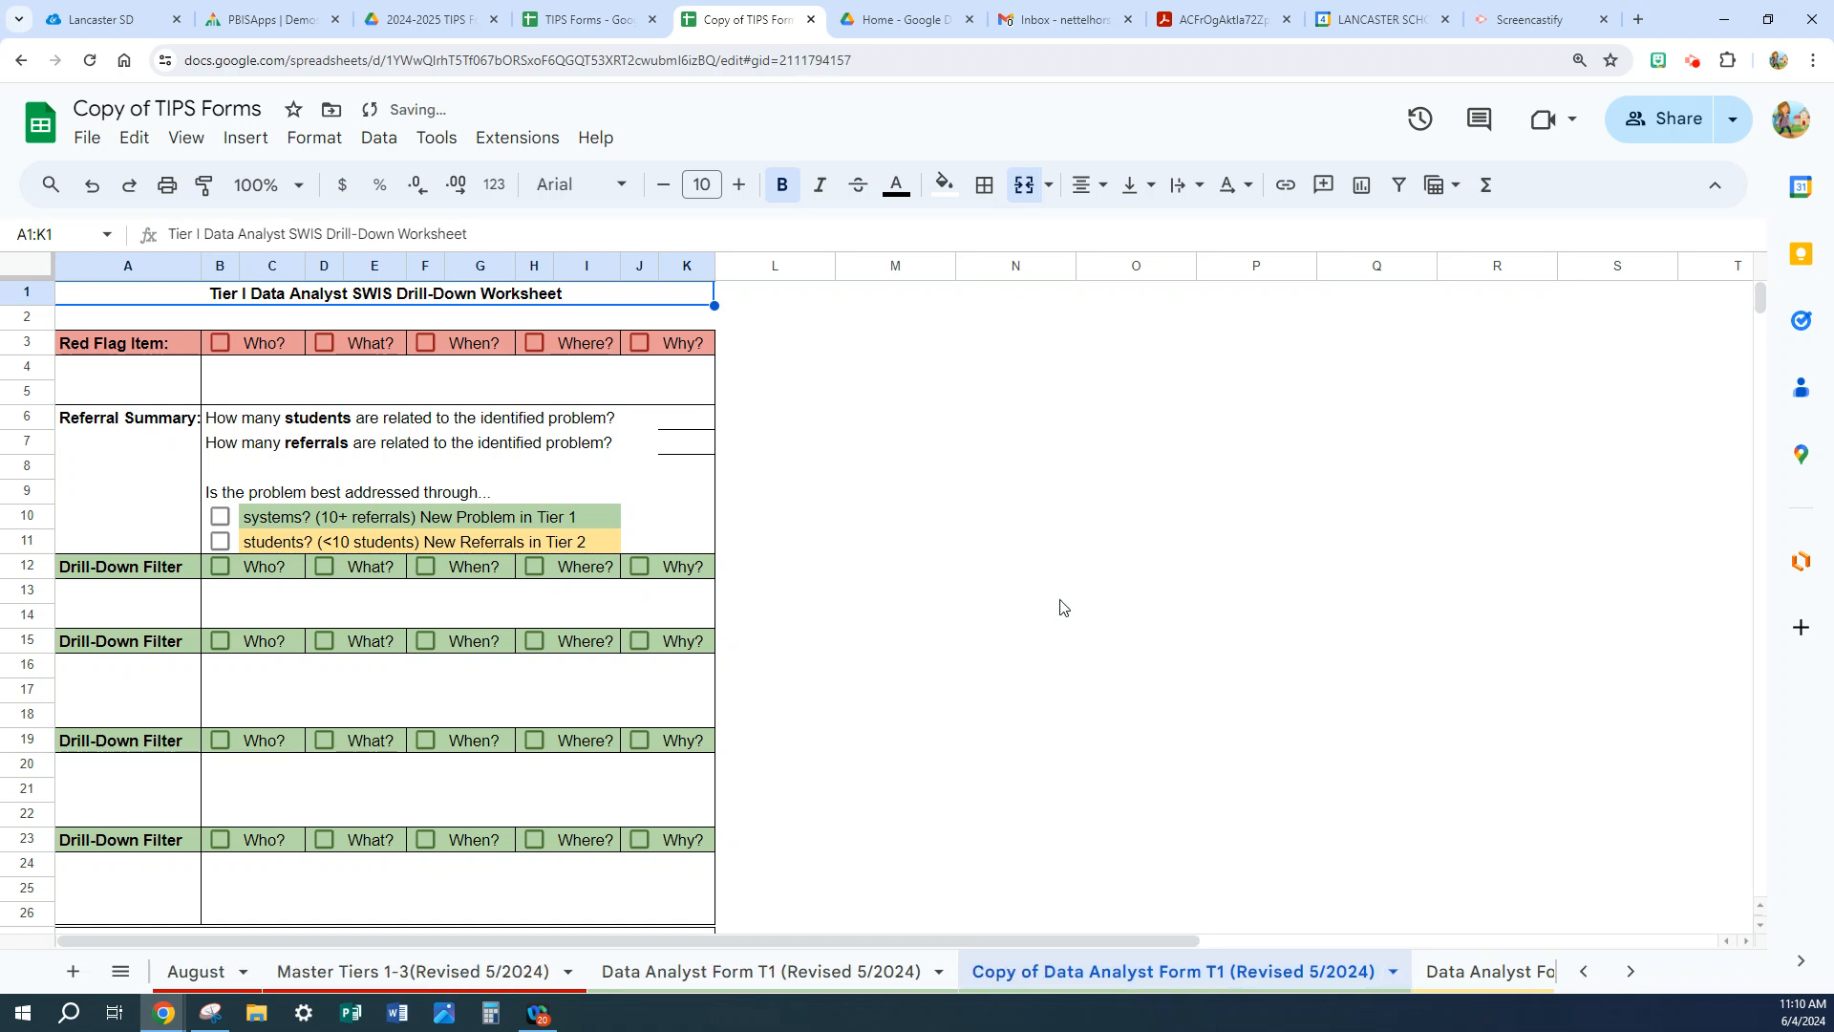
- Rename the duplicated sheet "August Data Analyst Form T1 (Revised 5/2024)" and move it directly after the August sheet
{"action": "double_click", "coordinate": [1086, 982]}
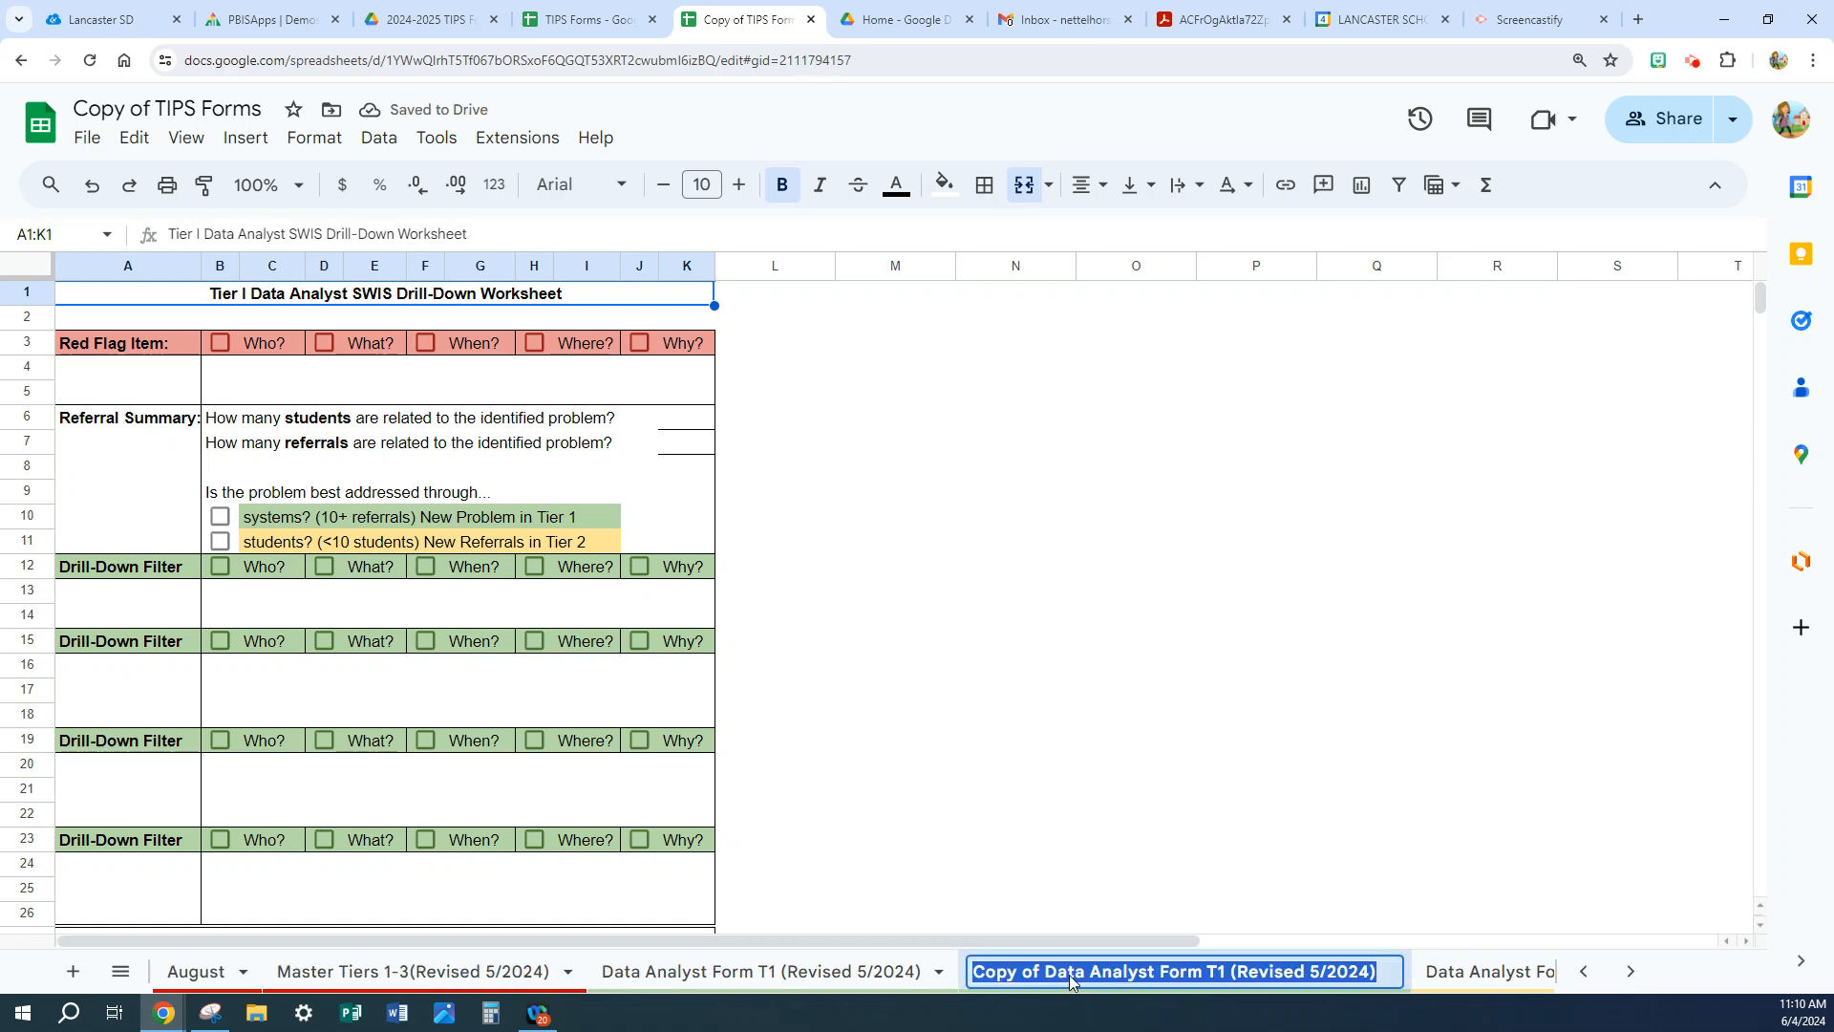
{"action": "left_click", "coordinate": [1046, 969]}
{"action": "double_click", "coordinate": [1049, 973]}
{"action": "left_click", "coordinate": [1047, 974]}
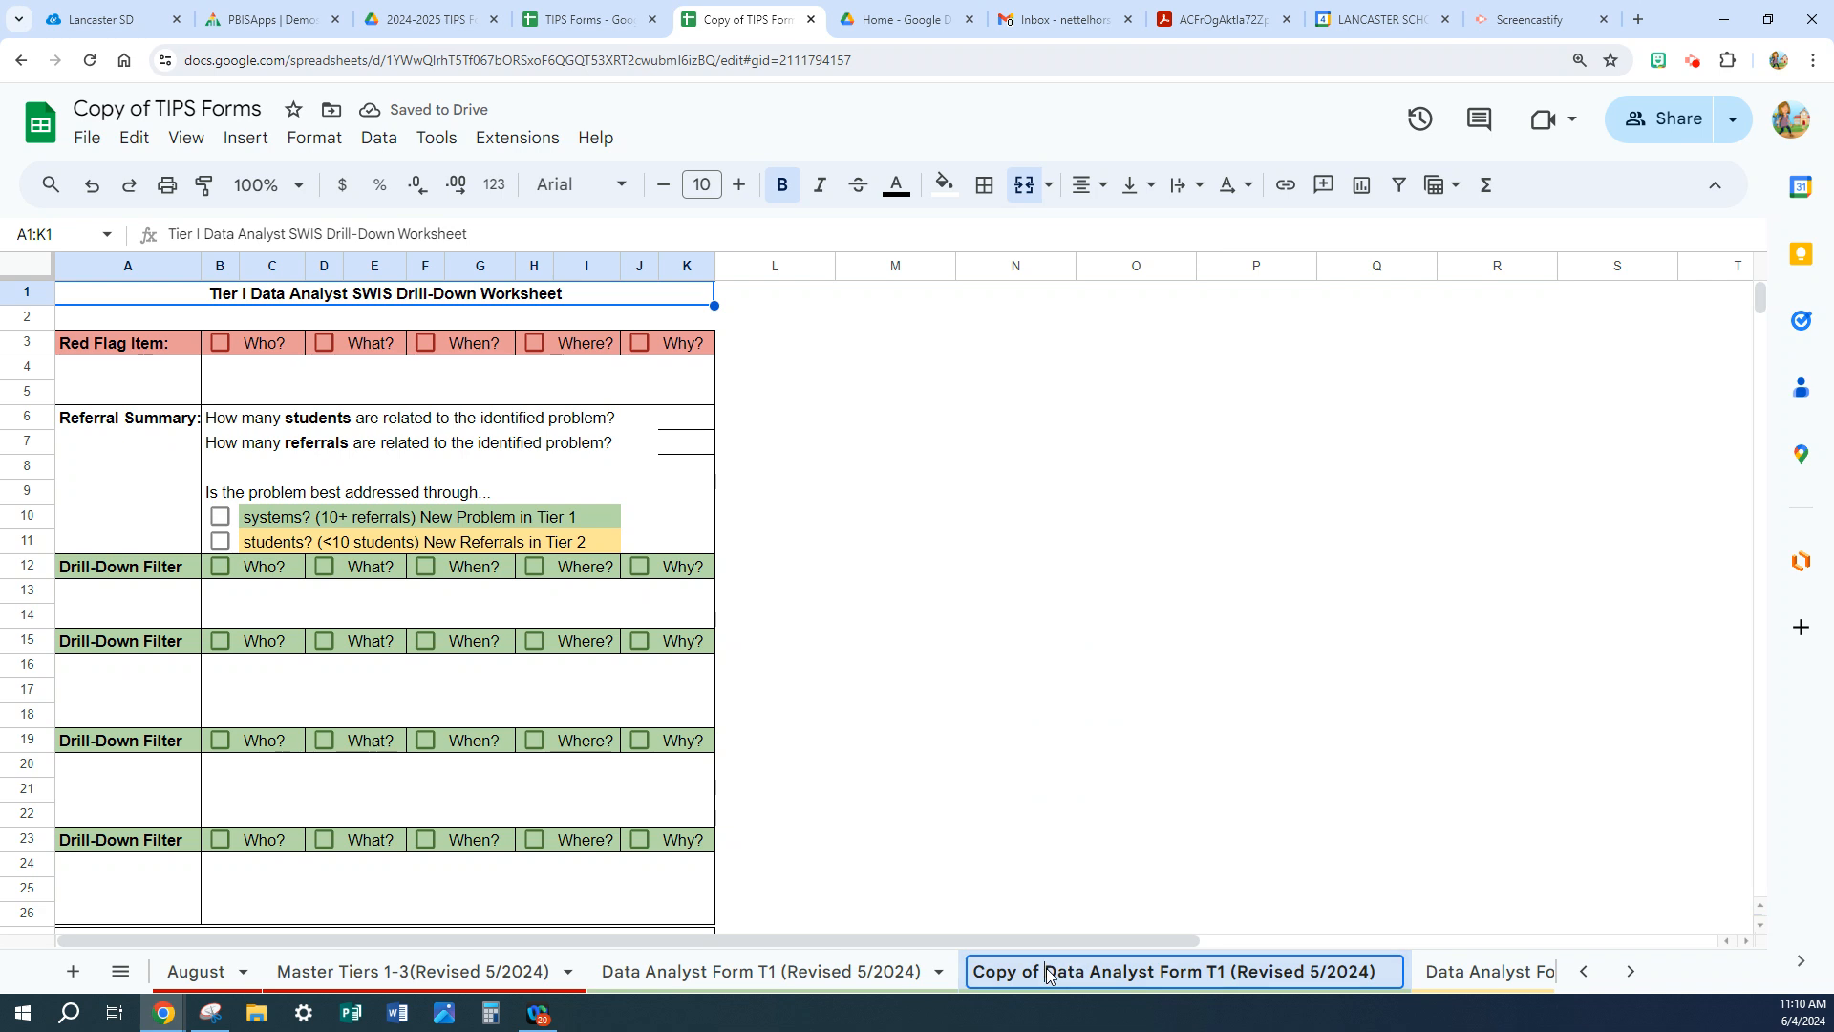
{"action": "key", "text": "BackSpace"}
{"action": "key", "text": "BackSpace"}
{"action": "key", "text": "BackSpace"}
{"action": "key", "text": "BackSpace"}
{"action": "key", "text": "BackSpace"}
{"action": "key", "text": "BackSpace"}
{"action": "key", "text": "BackSpace"}
{"action": "key", "text": "BackSpace"}
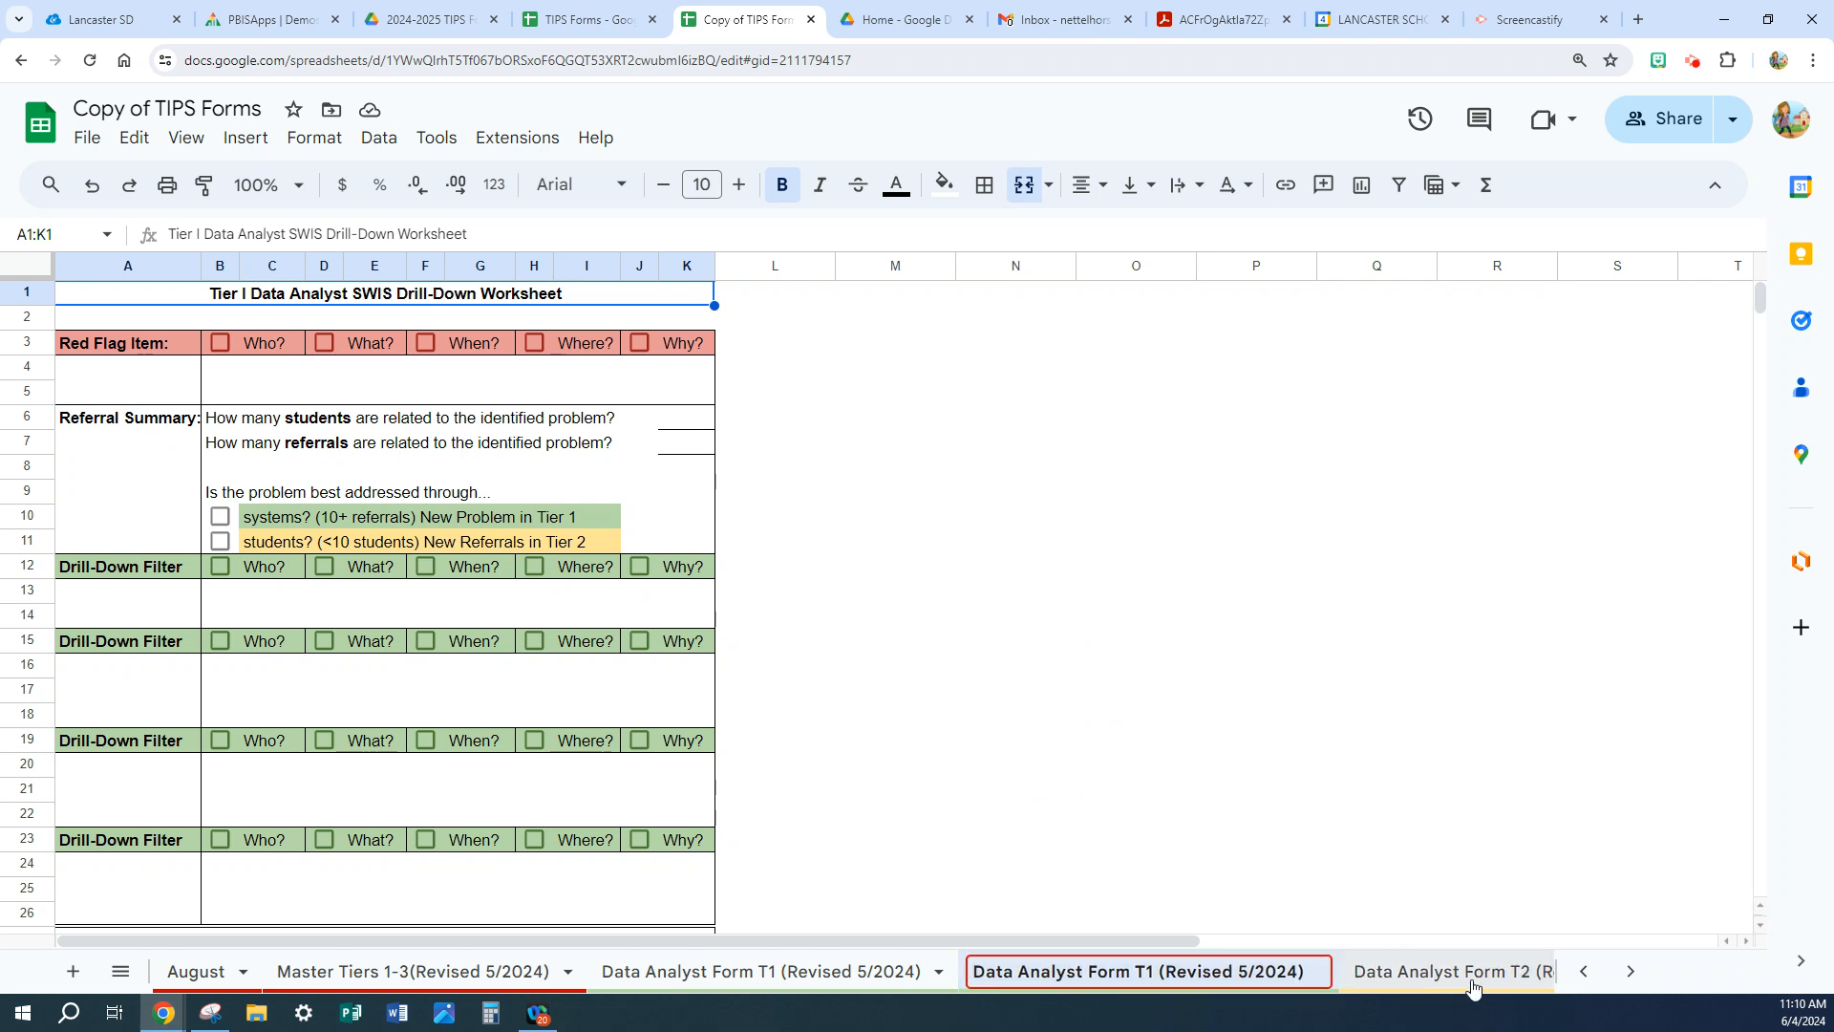
{"action": "type", "text": "August"}
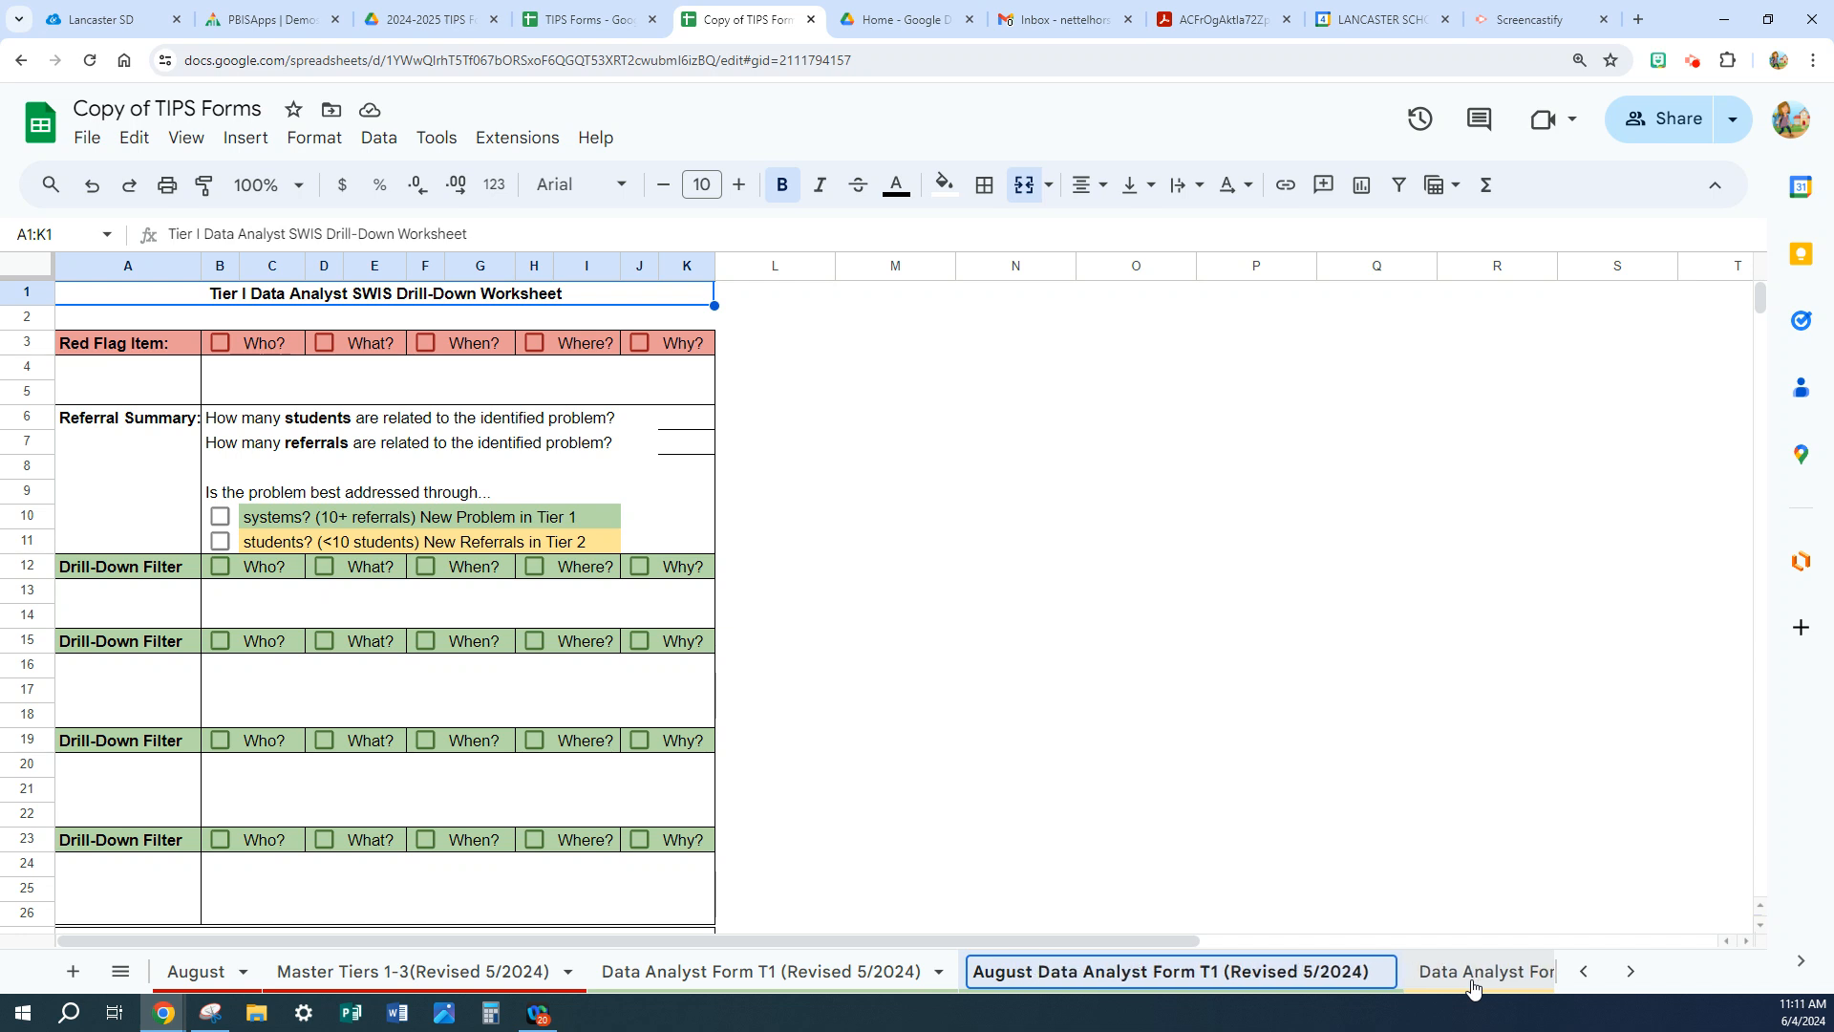
{"action": "key", "text": "Return"}
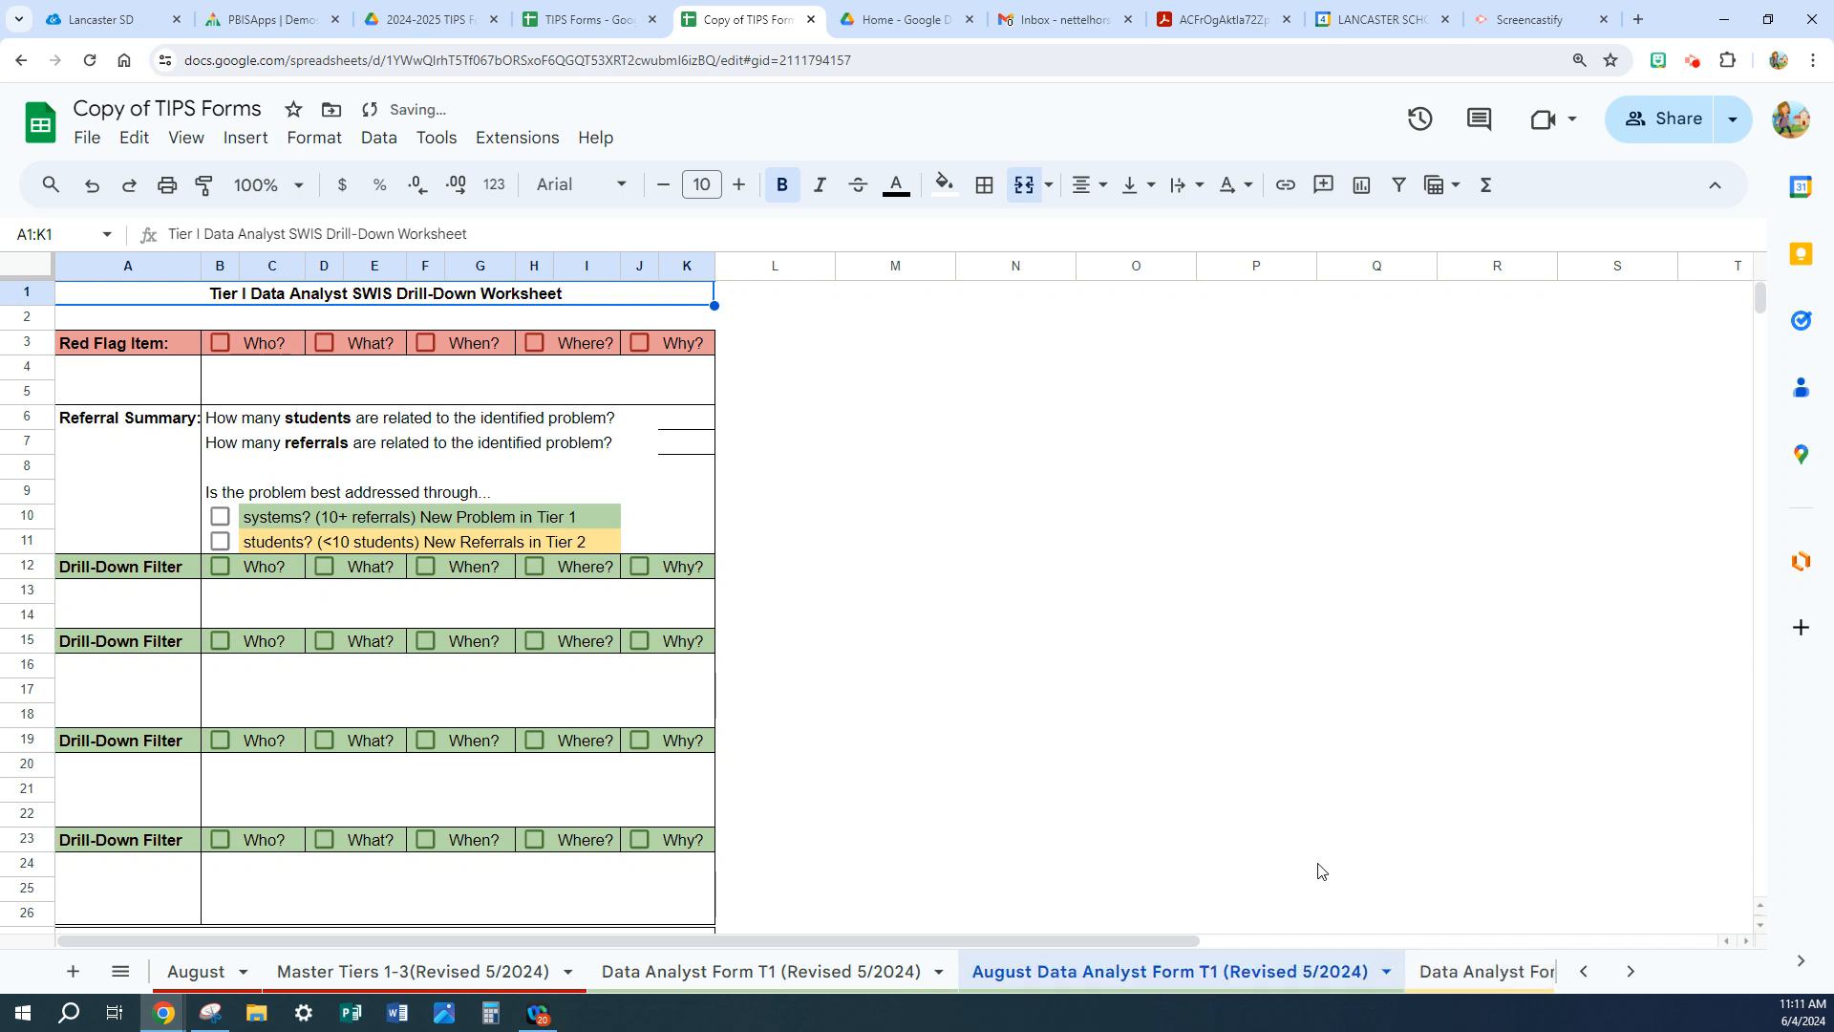
{"action": "left_click_drag", "start_coordinate": [1132, 973], "coordinate": [430, 963]}
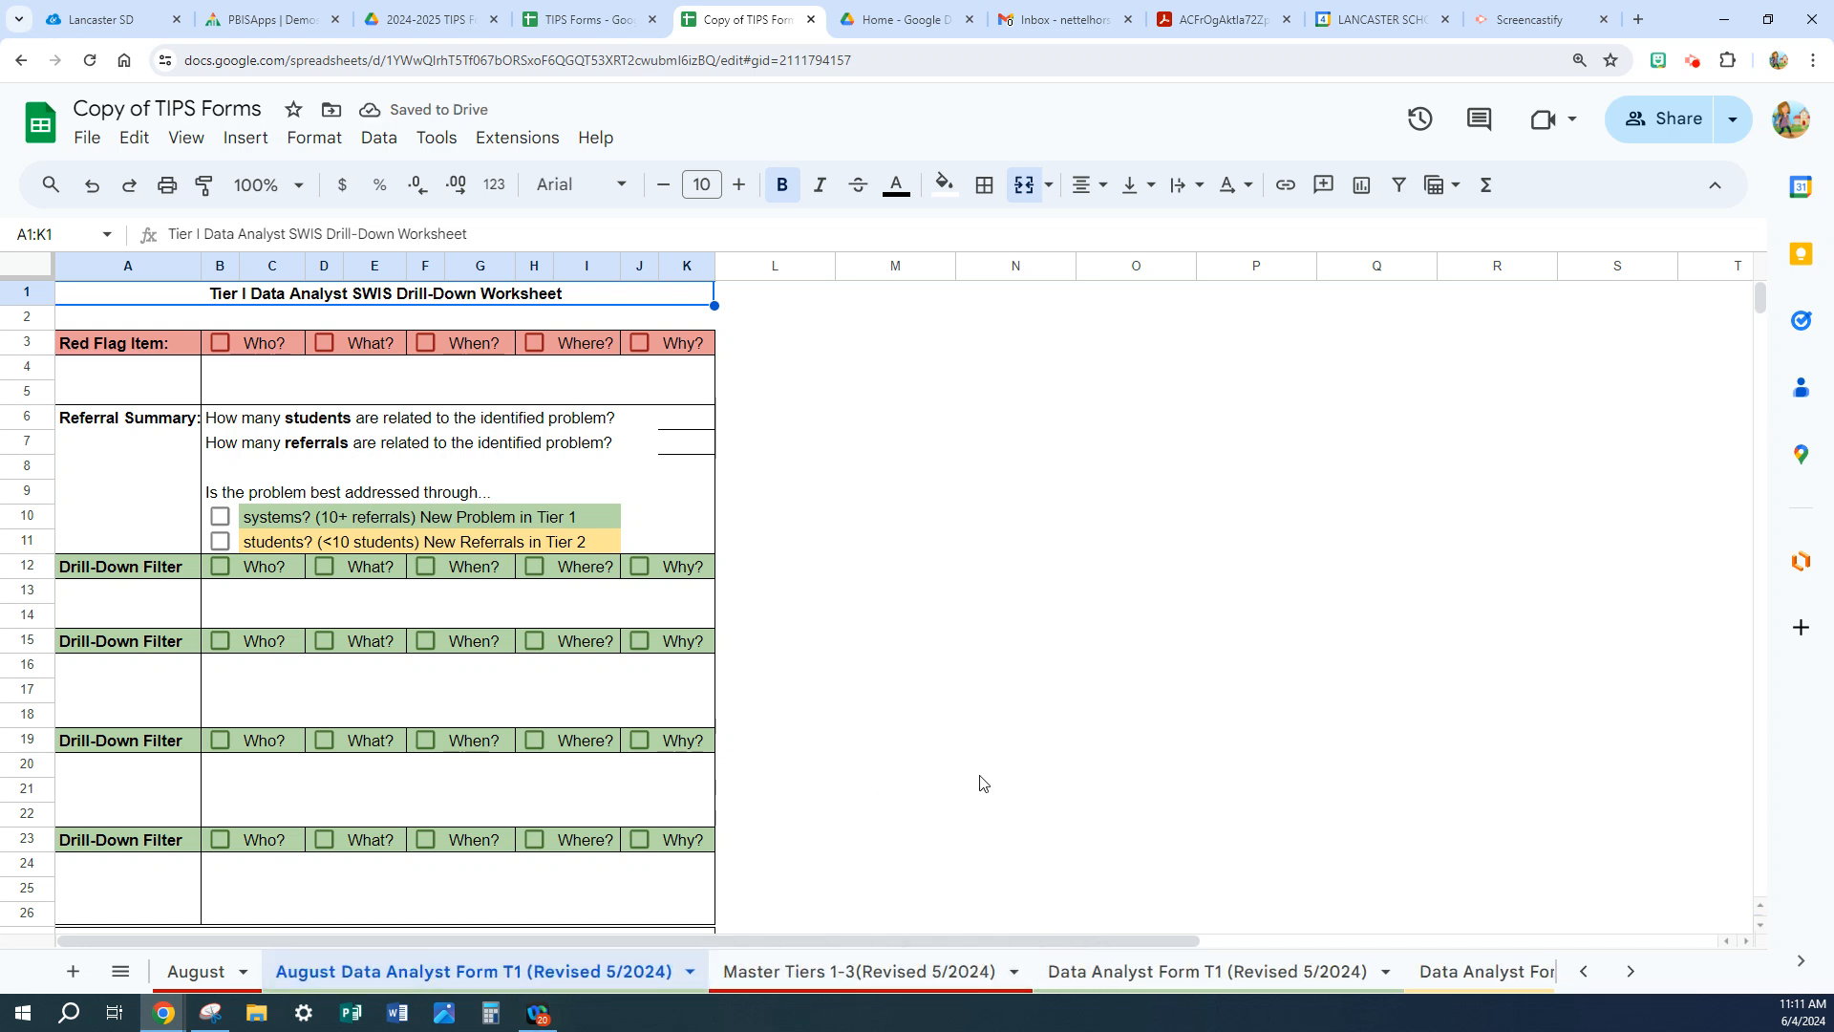
- Enter Behavior as the Red Flag Item on the August worksheet and check its What? box
{"action": "left_click", "coordinate": [1762, 21]}
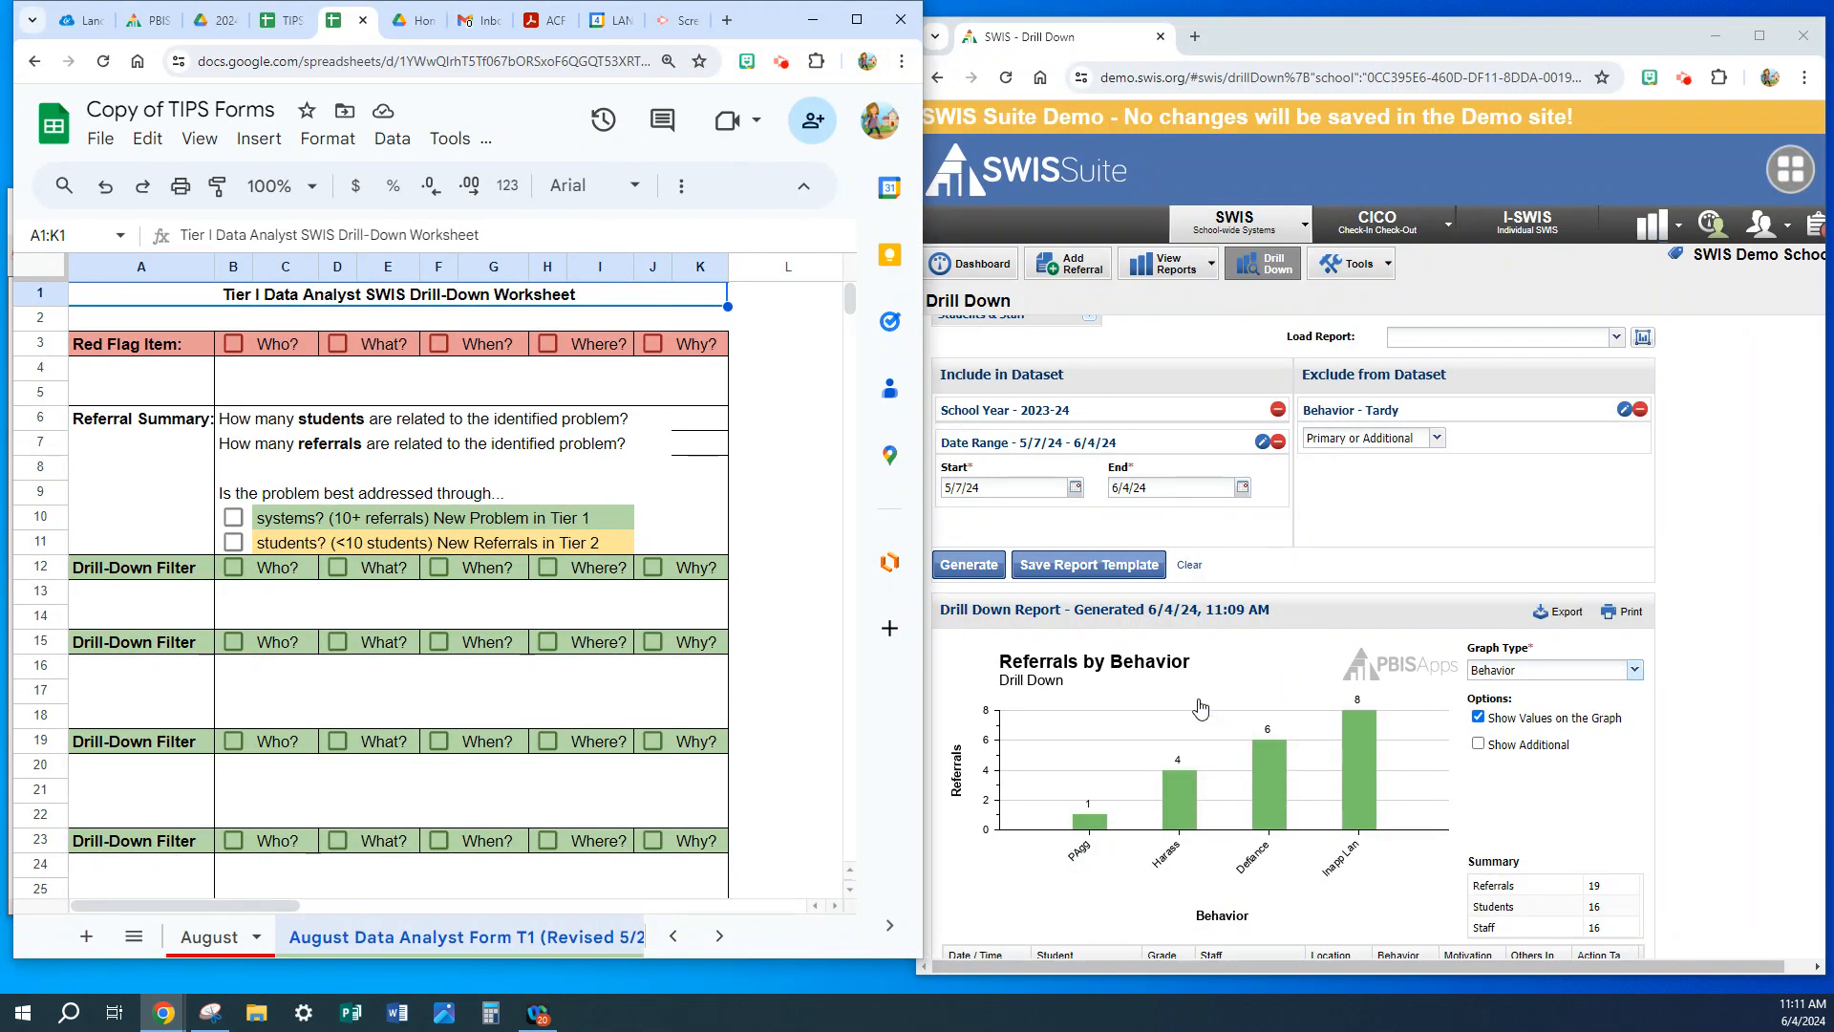
{"action": "left_click", "coordinate": [144, 386]}
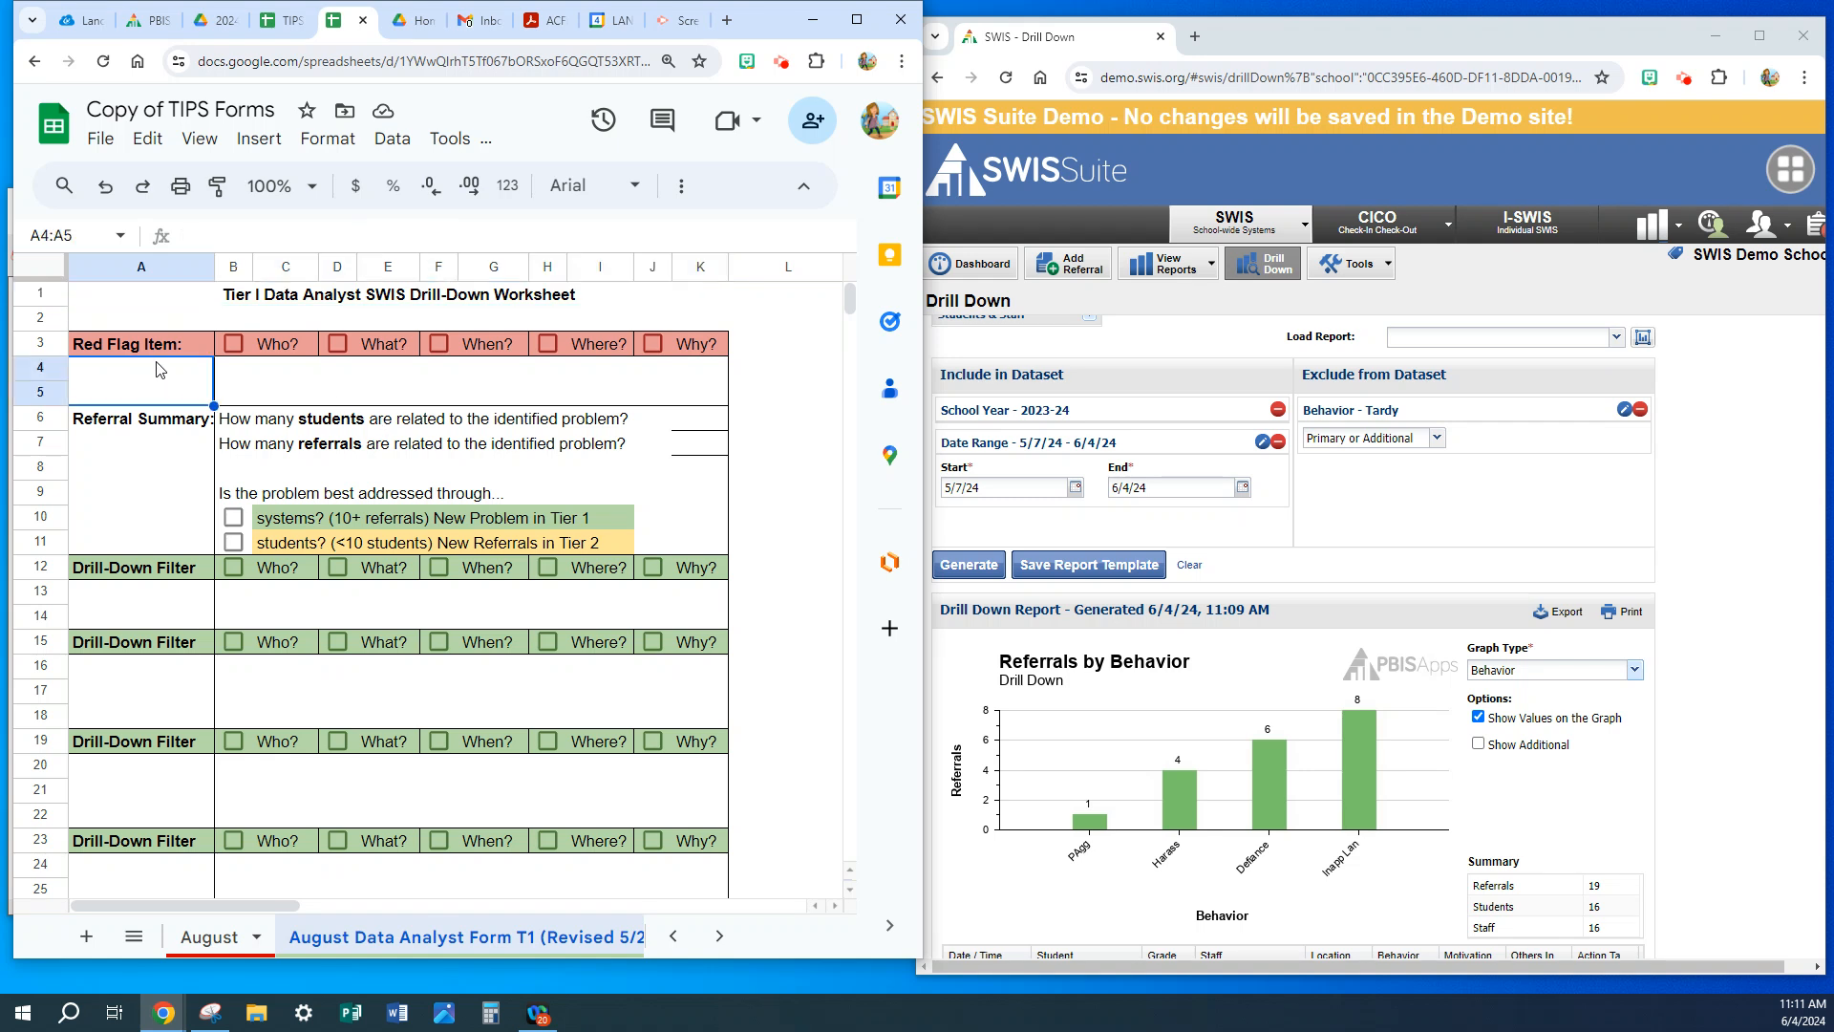
{"action": "type", "text": "Behavior"}
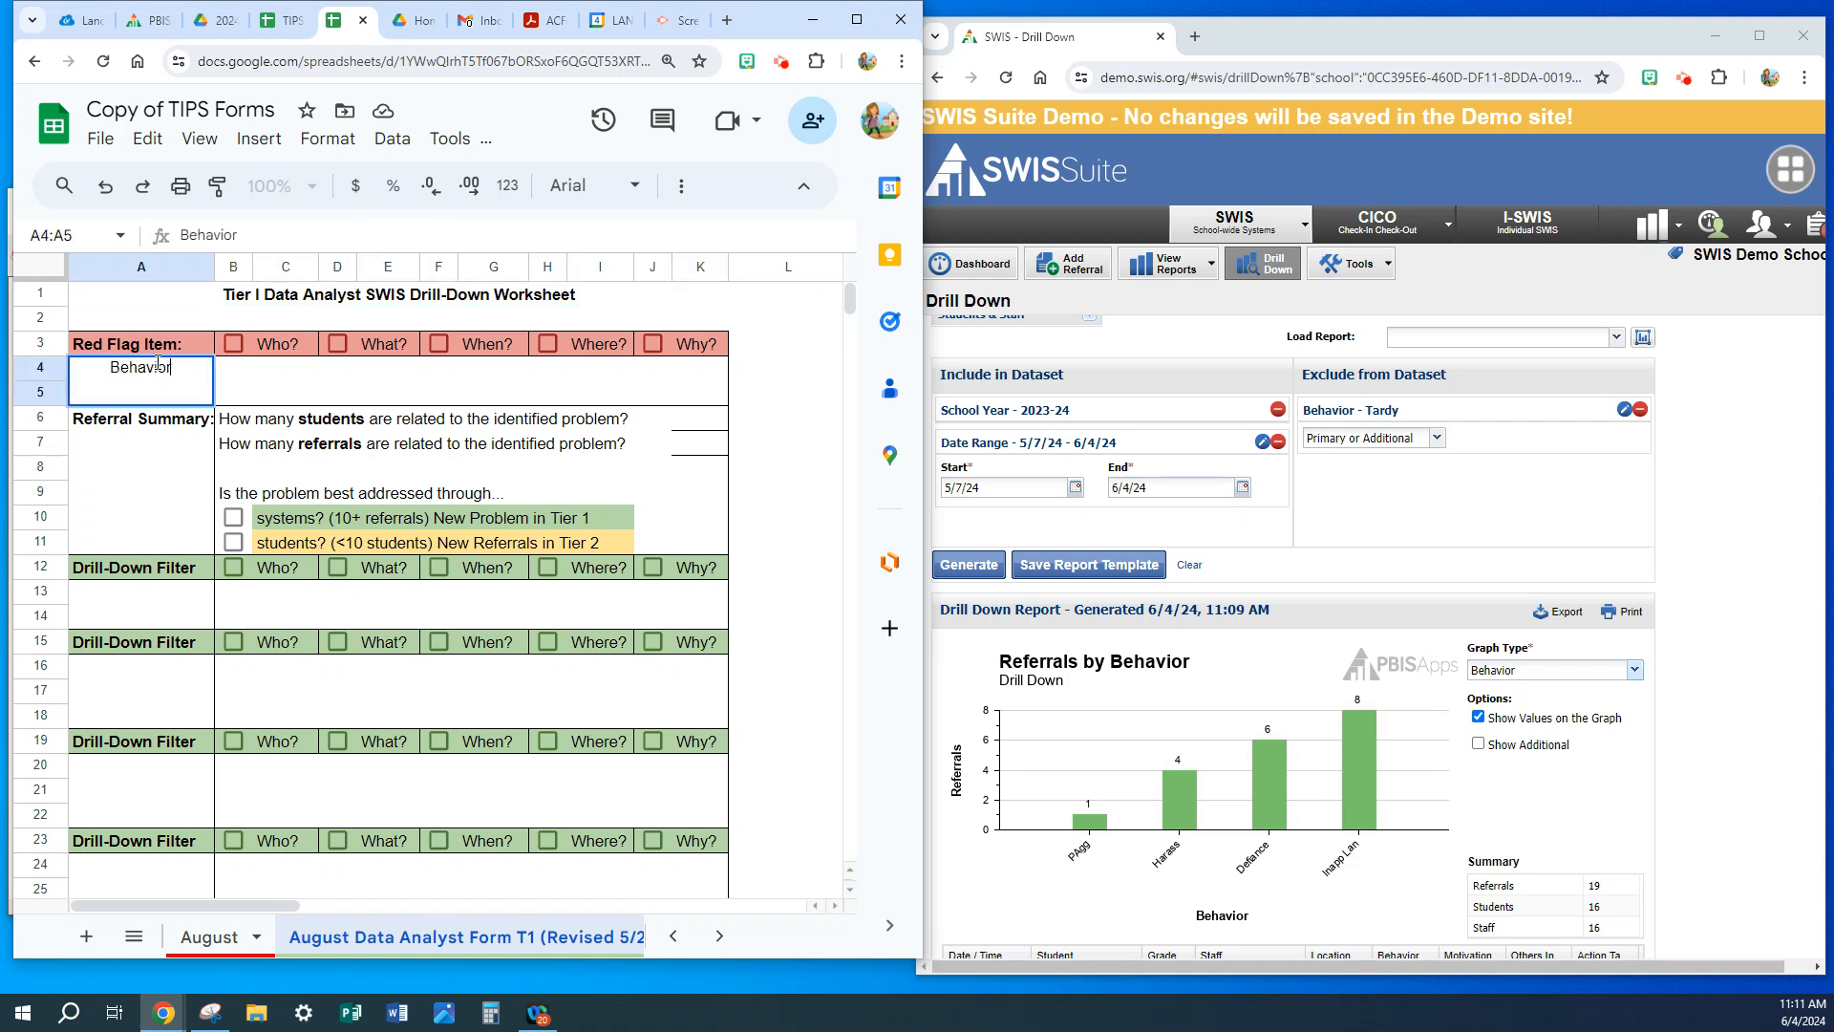
{"action": "left_click", "coordinate": [337, 346]}
- Merge the blank cells B4:K5 beneath the Red Flag Item checkboxes into one cell
{"action": "left_click", "coordinate": [361, 388]}
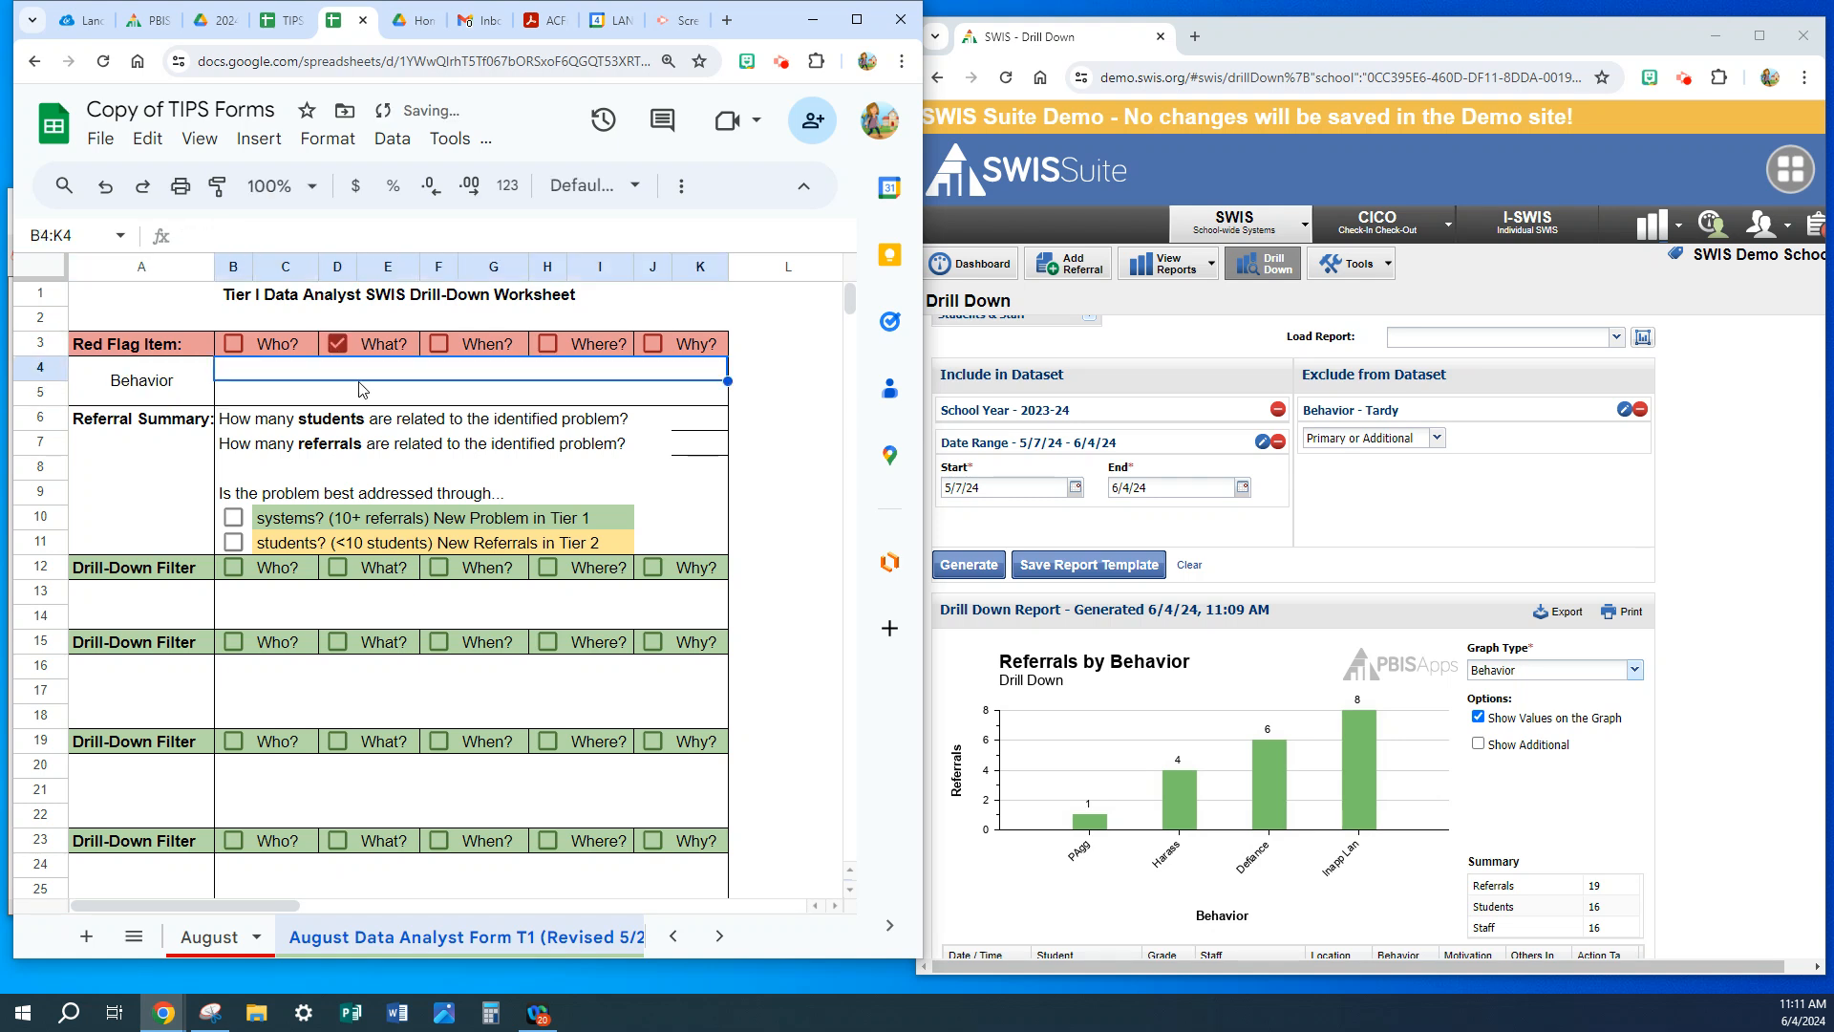
{"action": "left_click_drag", "start_coordinate": [375, 373], "coordinate": [374, 390]}
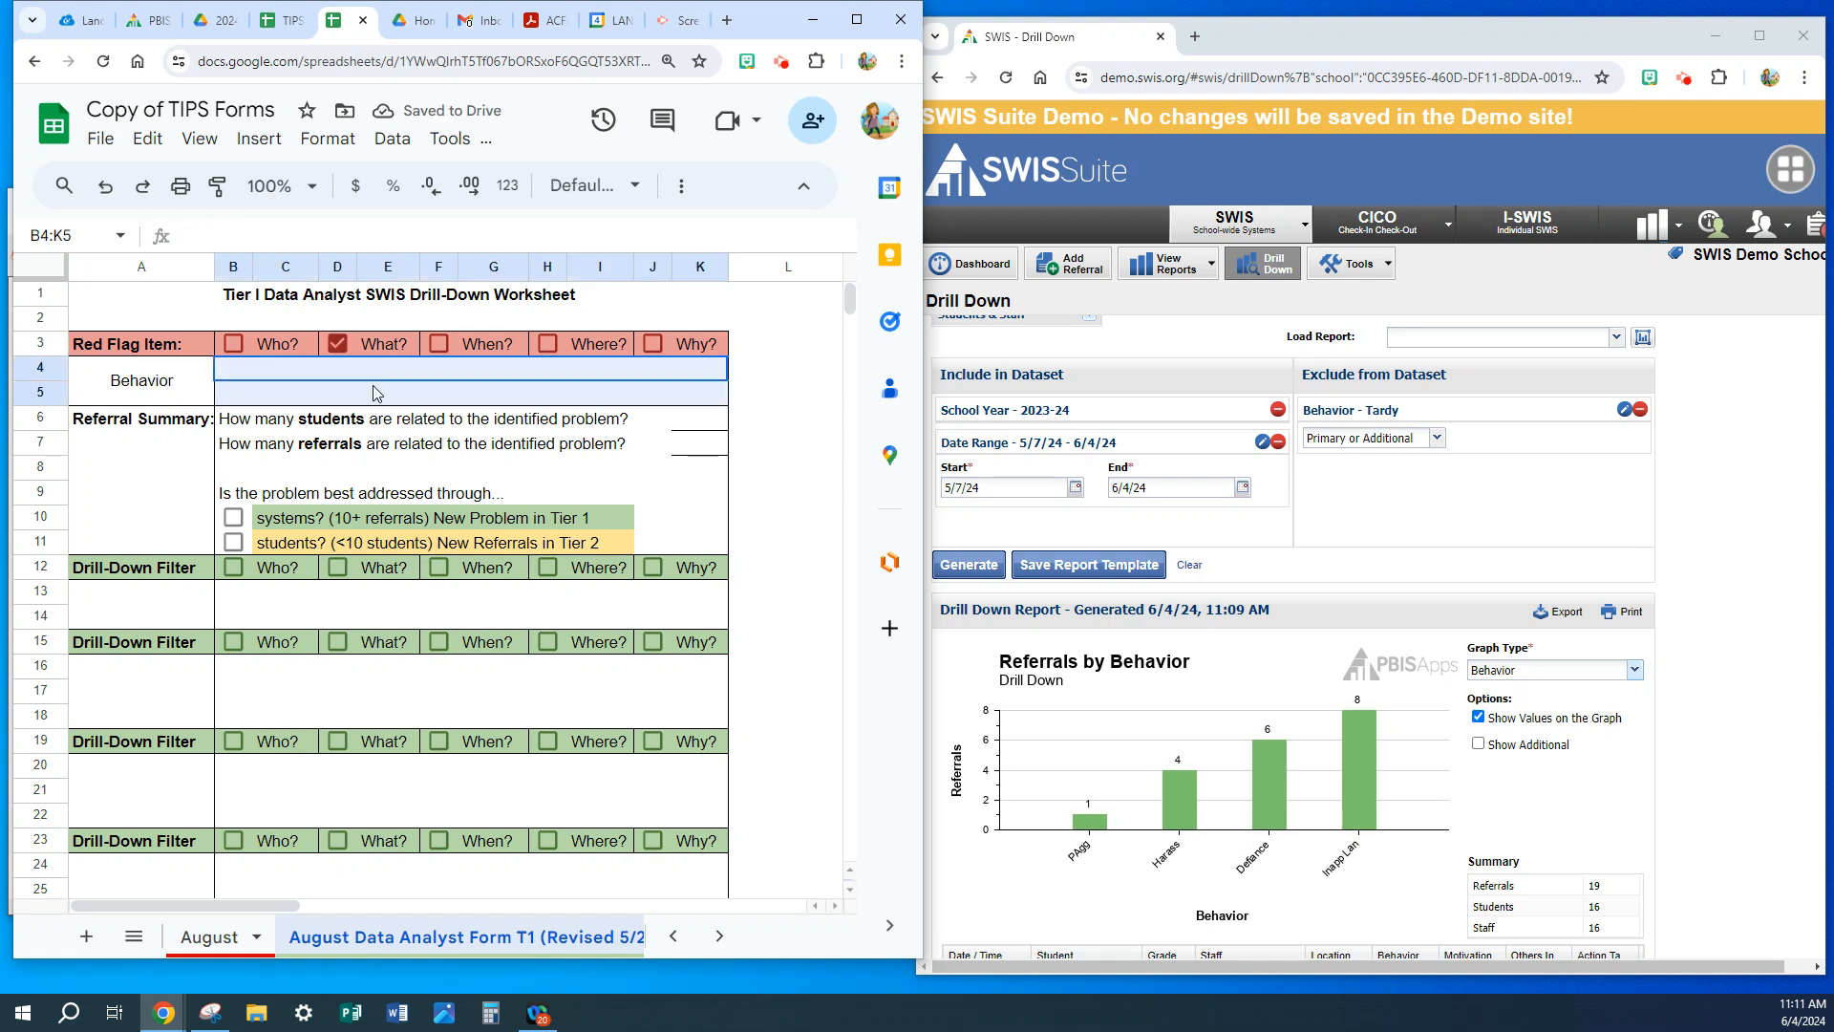
{"action": "left_click", "coordinate": [676, 187]}
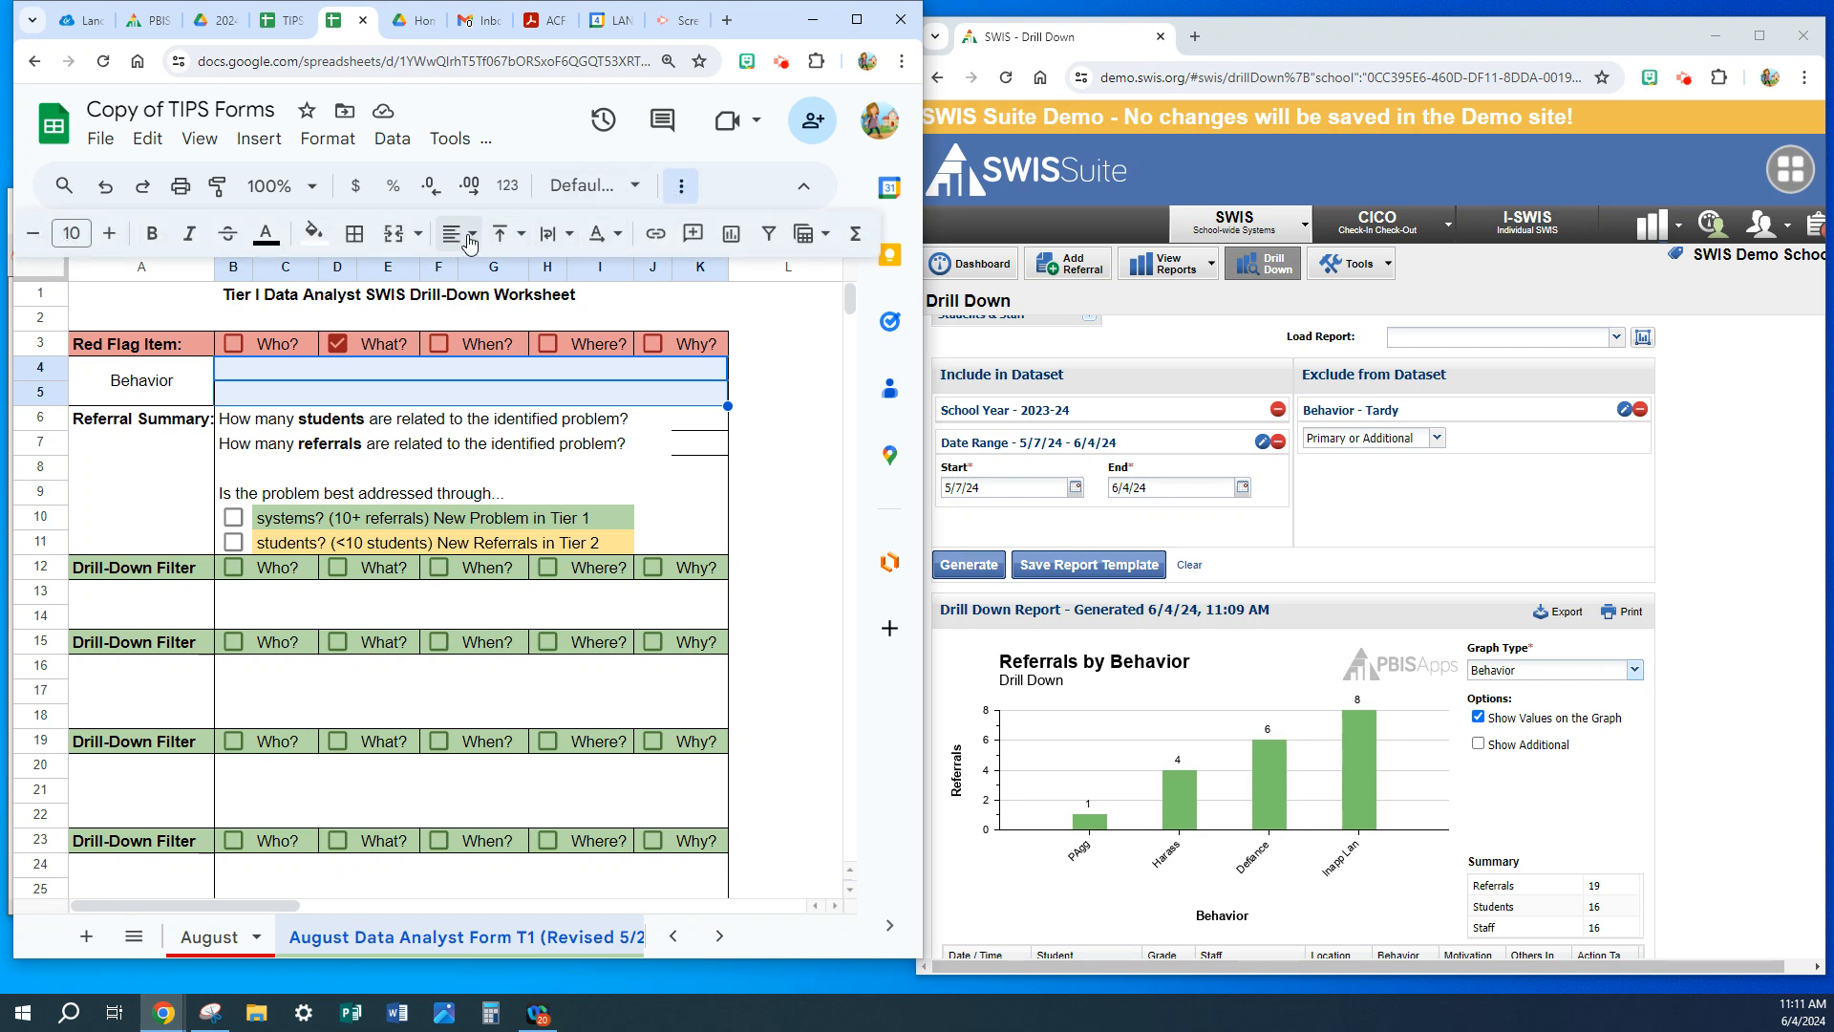
{"action": "left_click", "coordinate": [395, 239]}
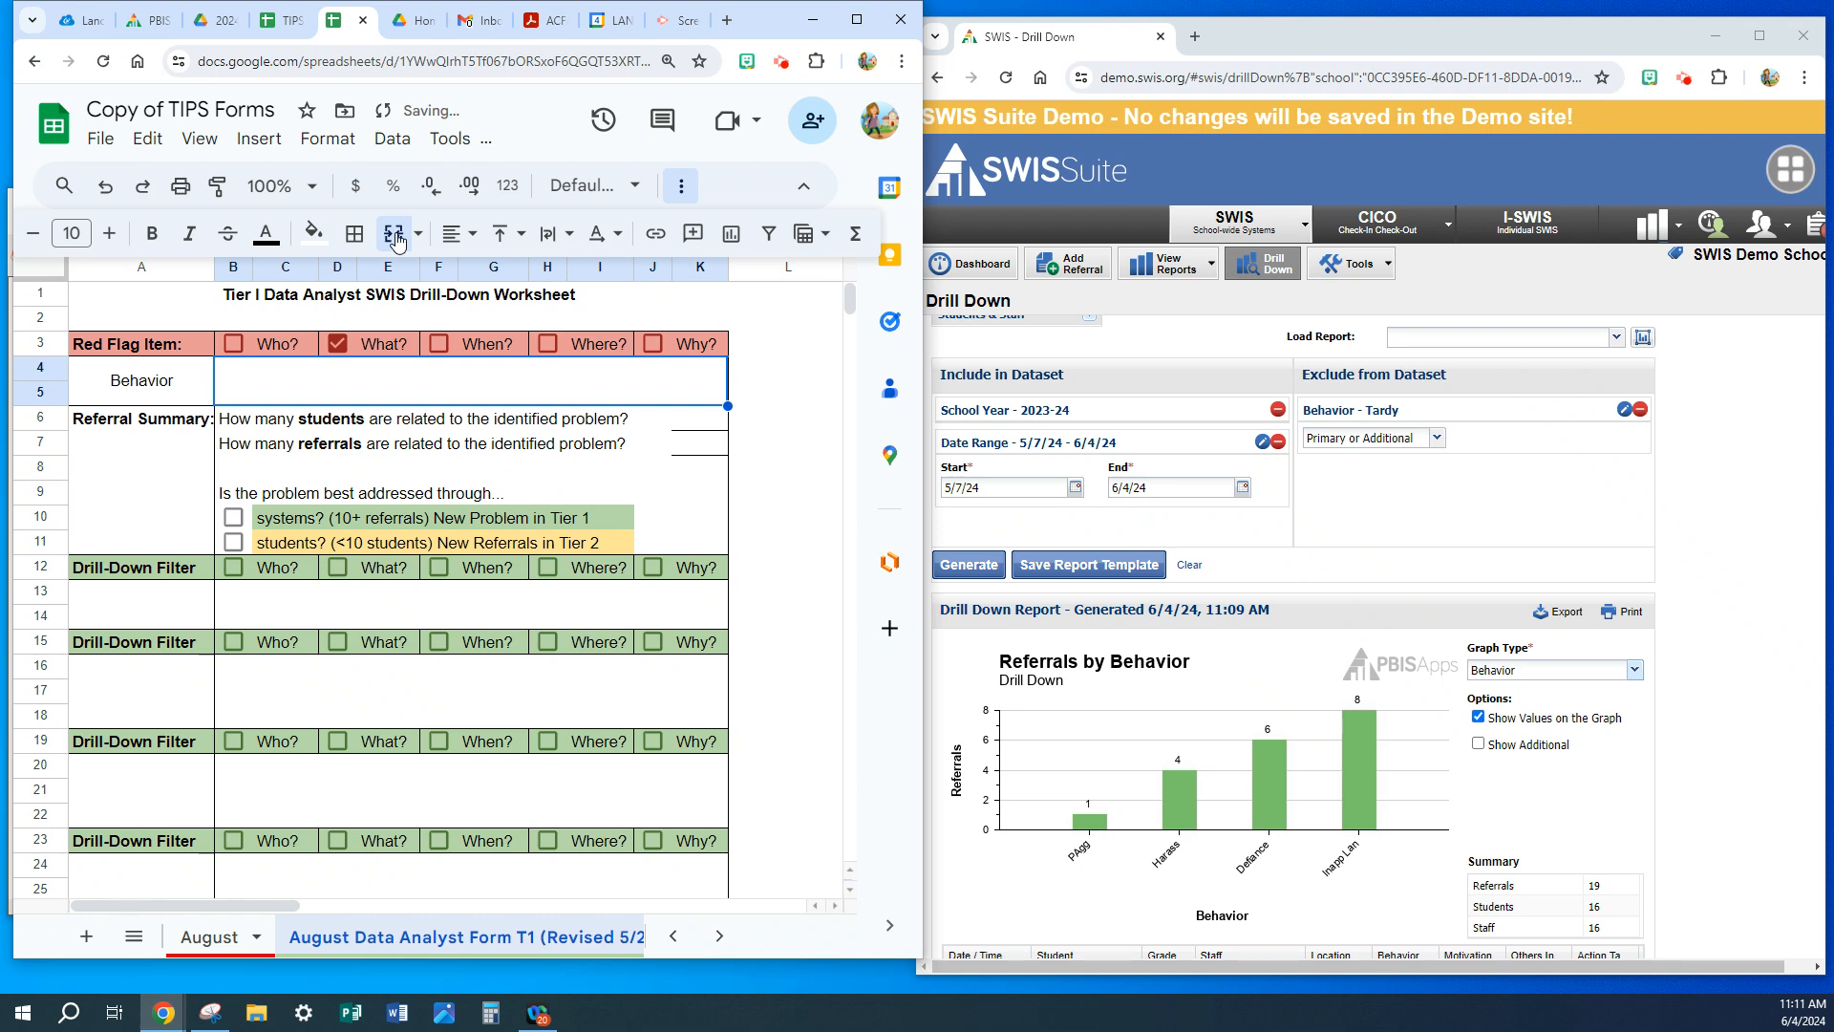
- Record the referral data on separate lines in the merged Red Flag cell: Inapp Lang = 8, Defiance = 6, Harassment = 4, Phys Agg = 1
{"action": "double_click", "coordinate": [374, 374]}
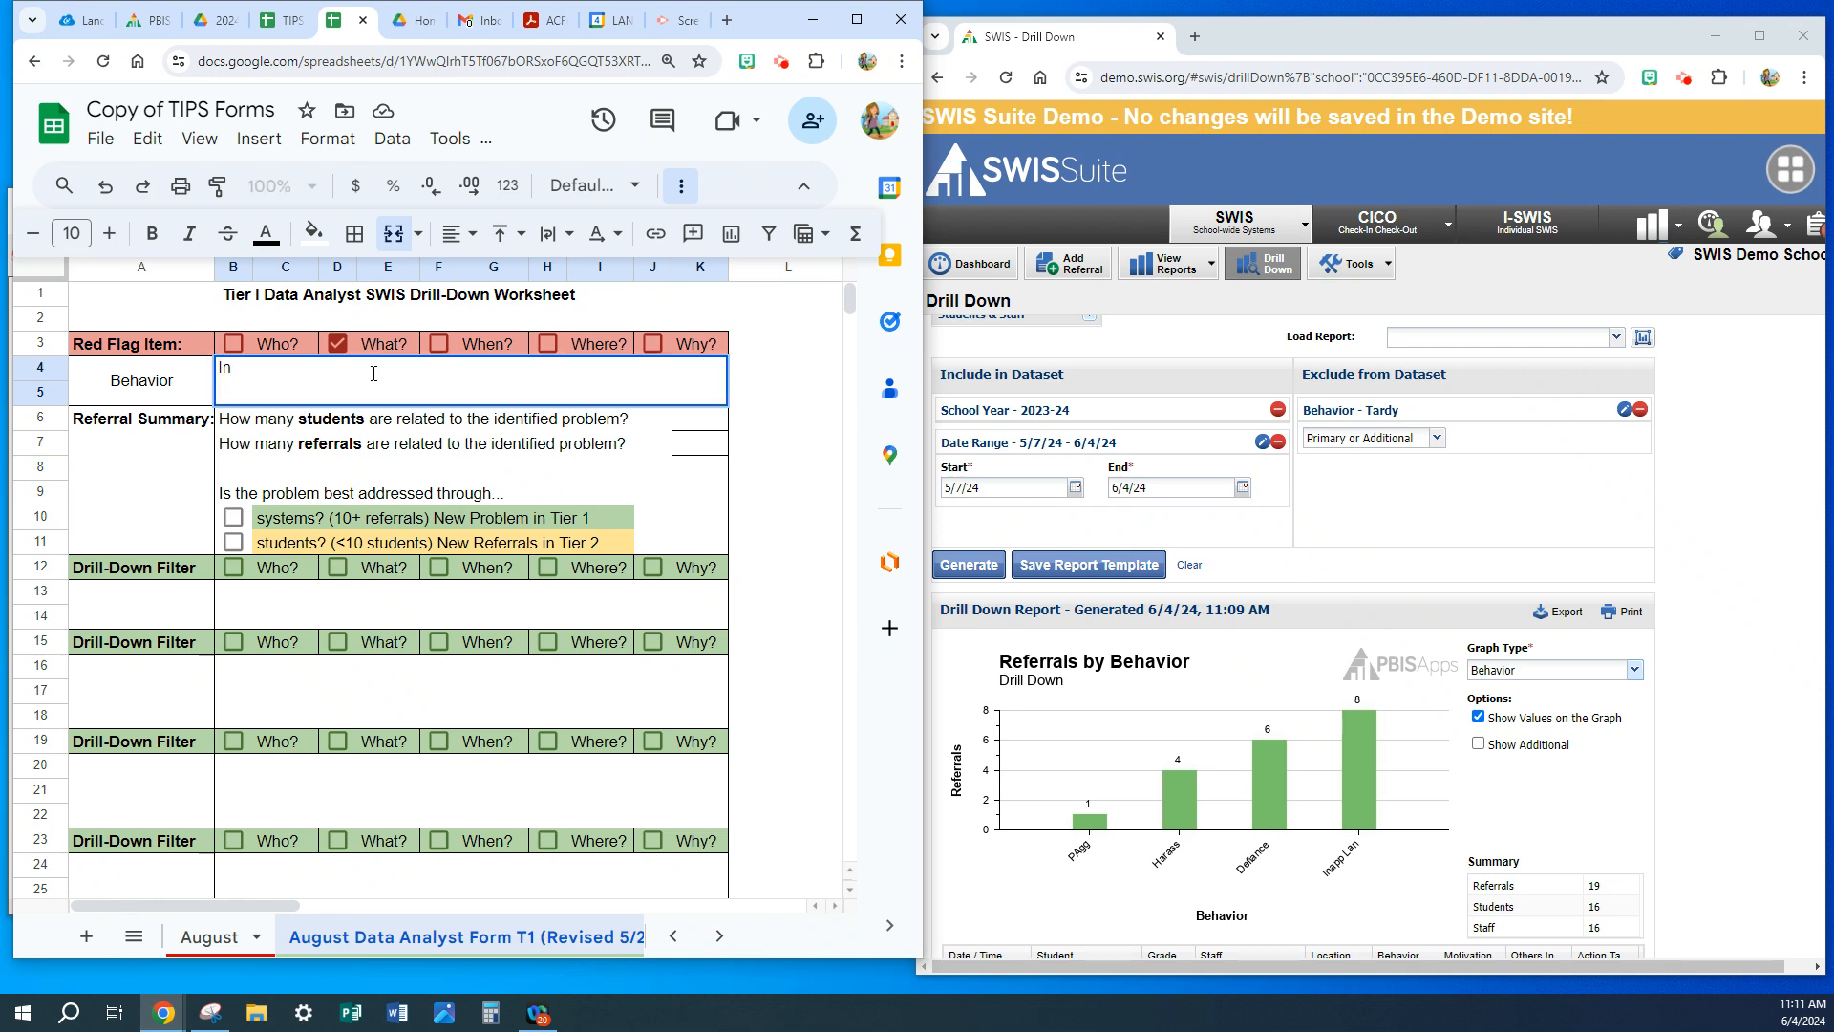
{"action": "type", "text": "Inapp Lang = 8"}
{"action": "key", "text": "ctrl+Return"}
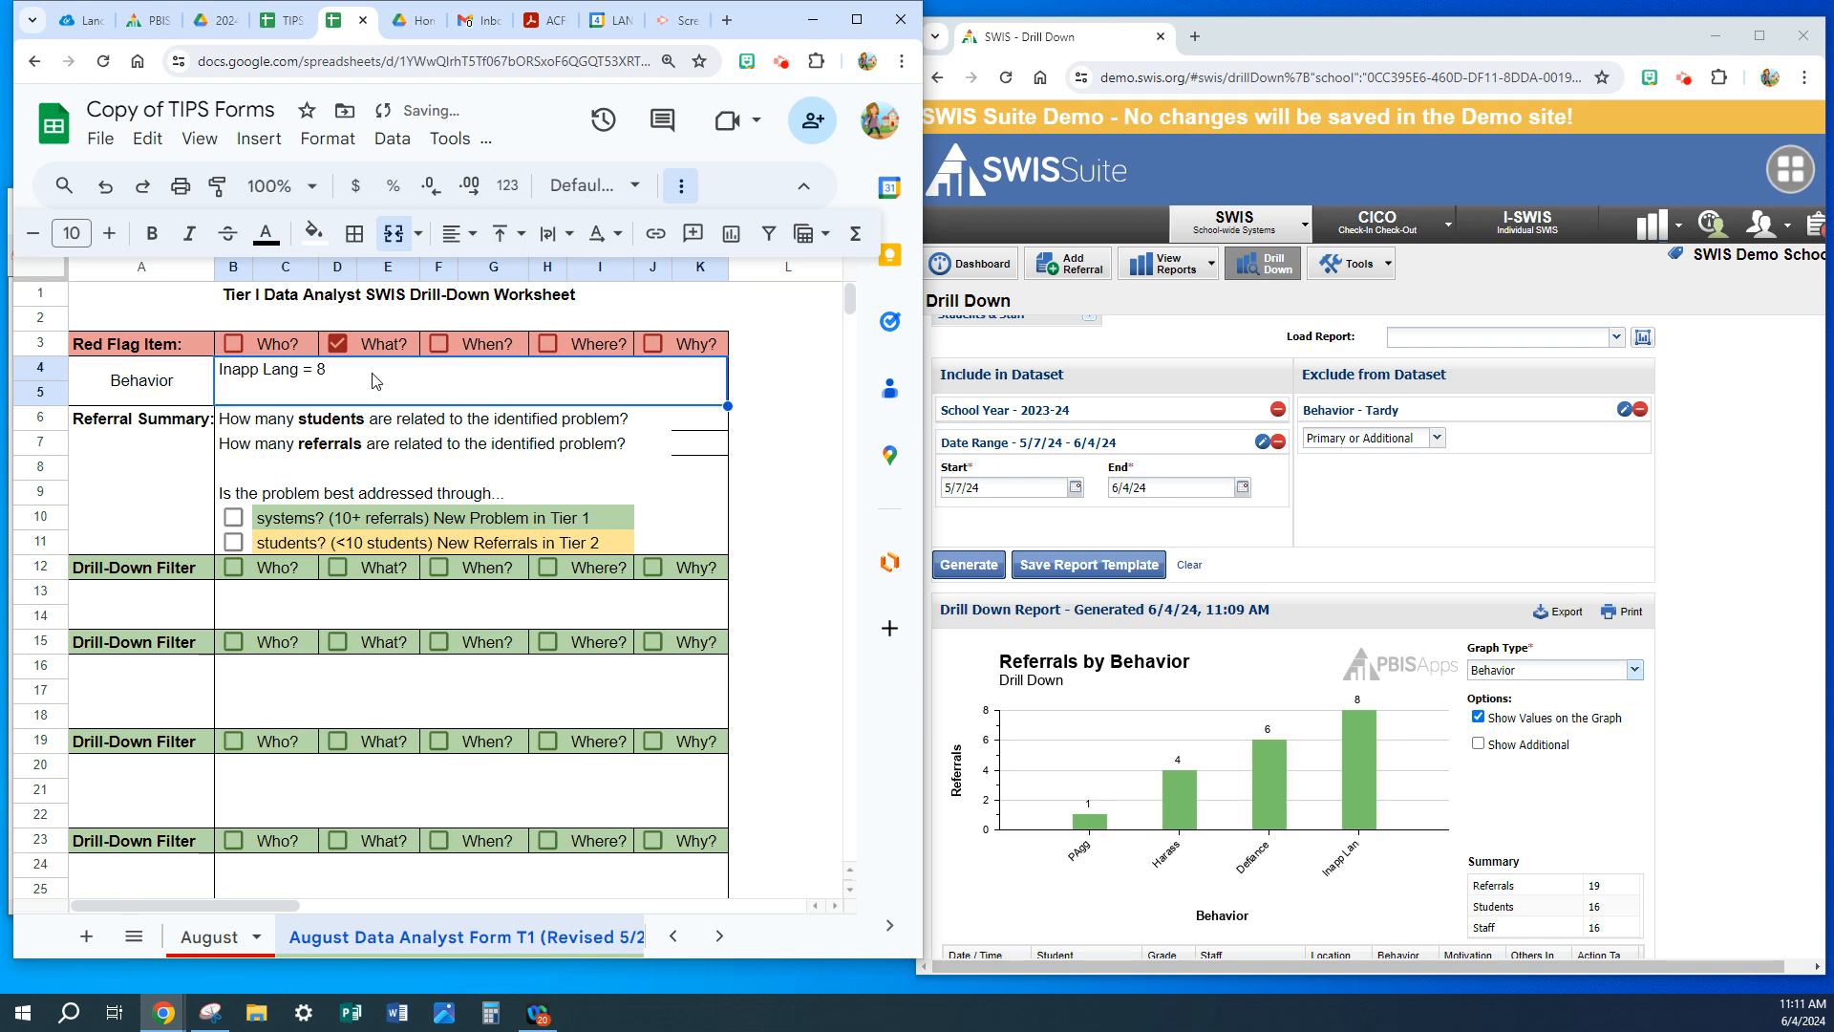
{"action": "double_click", "coordinate": [340, 370]}
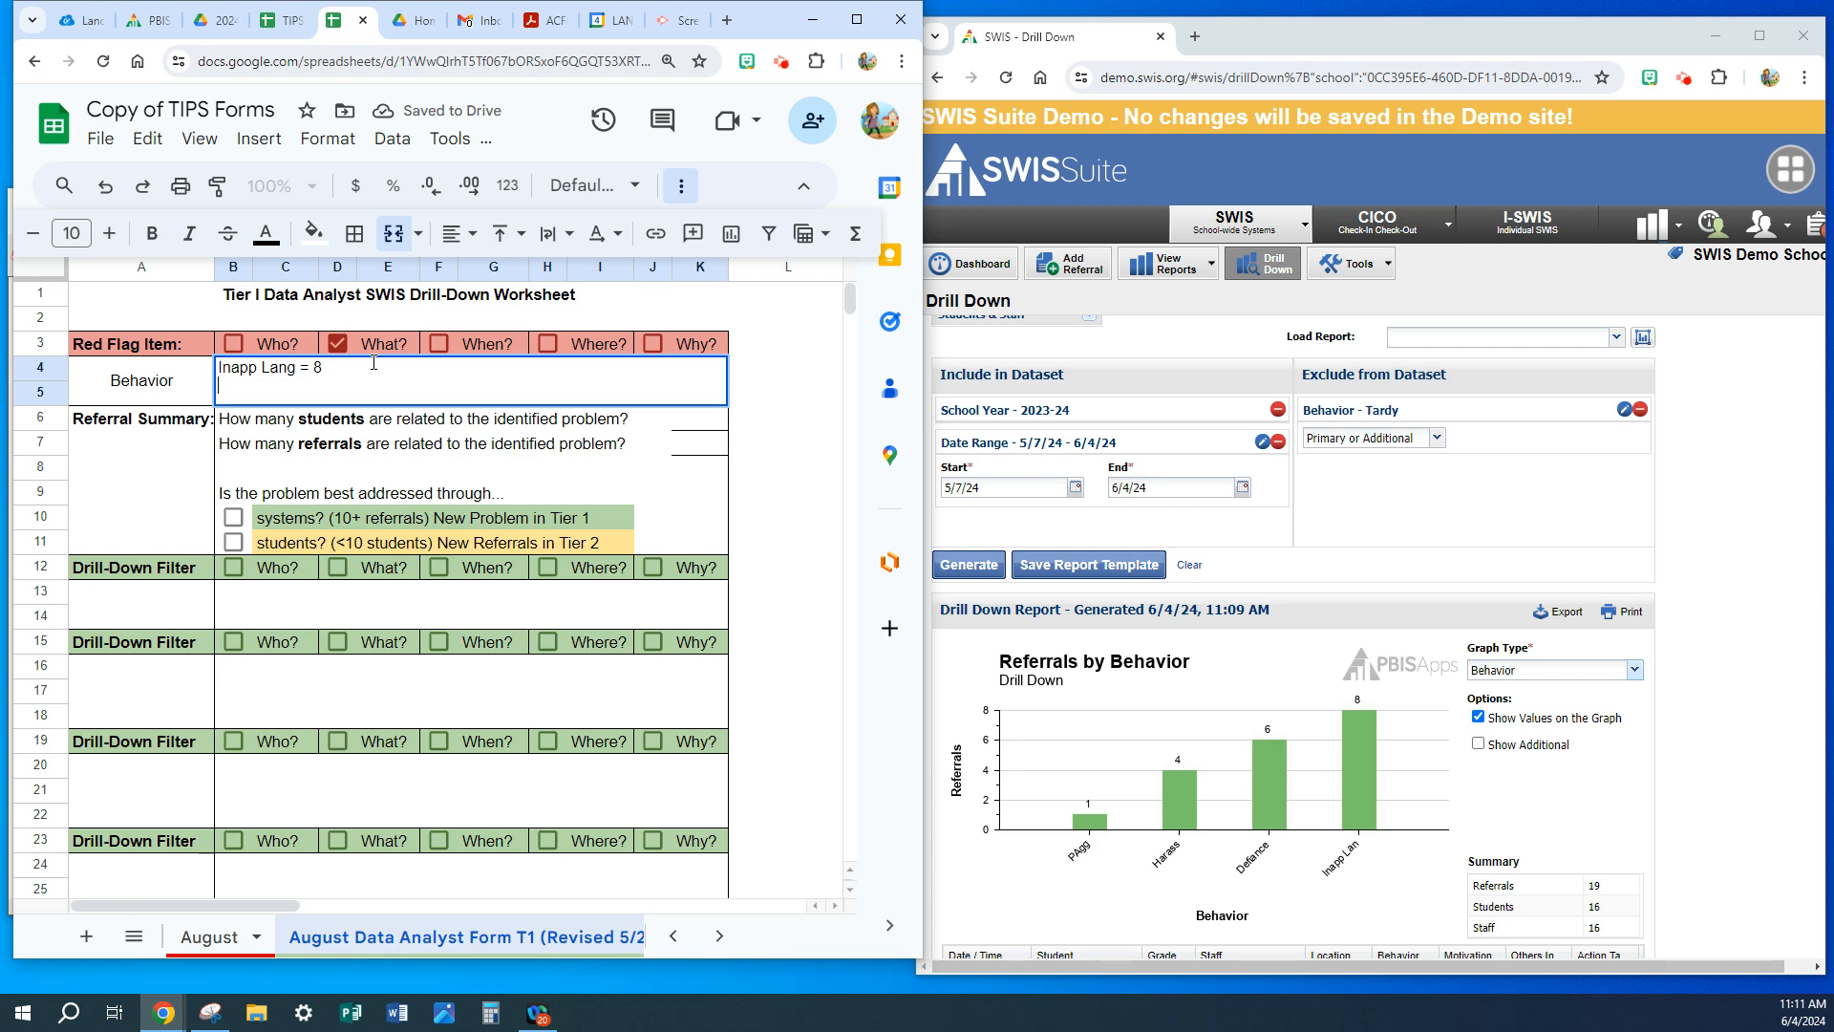
{"action": "type", "text": "dEF"}
{"action": "type", "text": "De"}
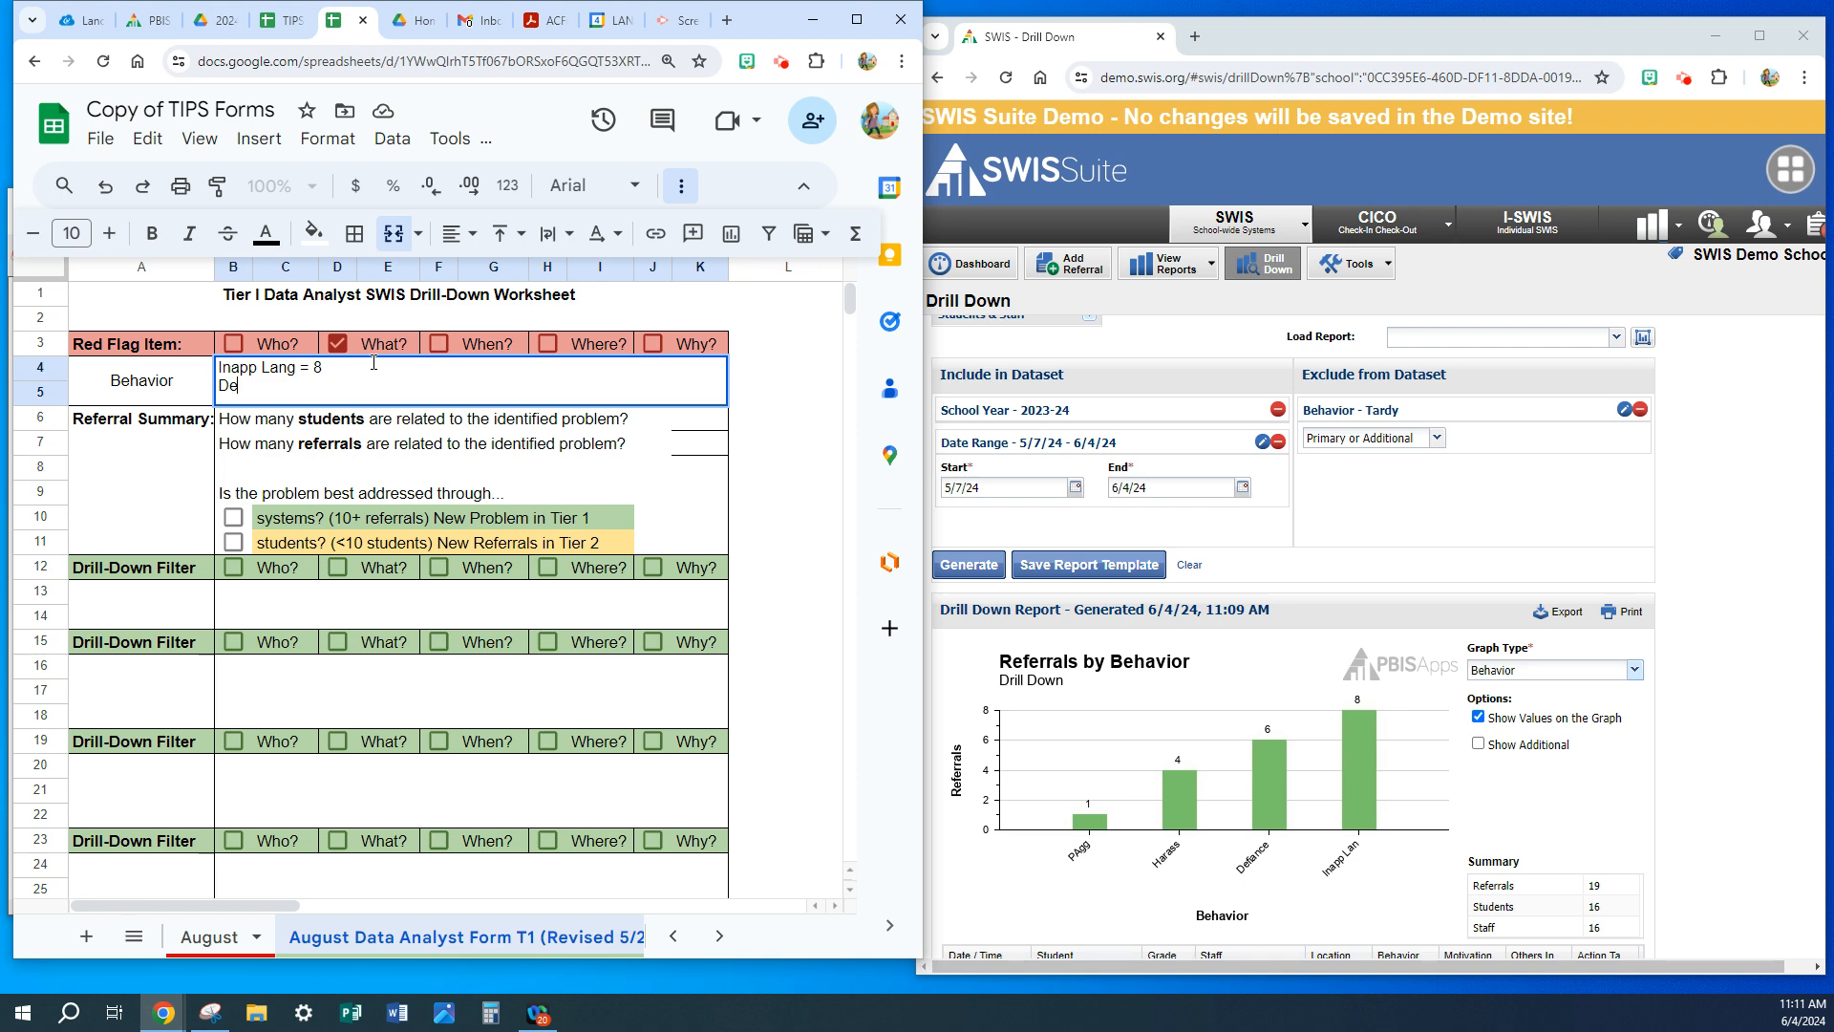
{"action": "type", "text": "fiance = 6"}
{"action": "key", "text": "ctrl+Return"}
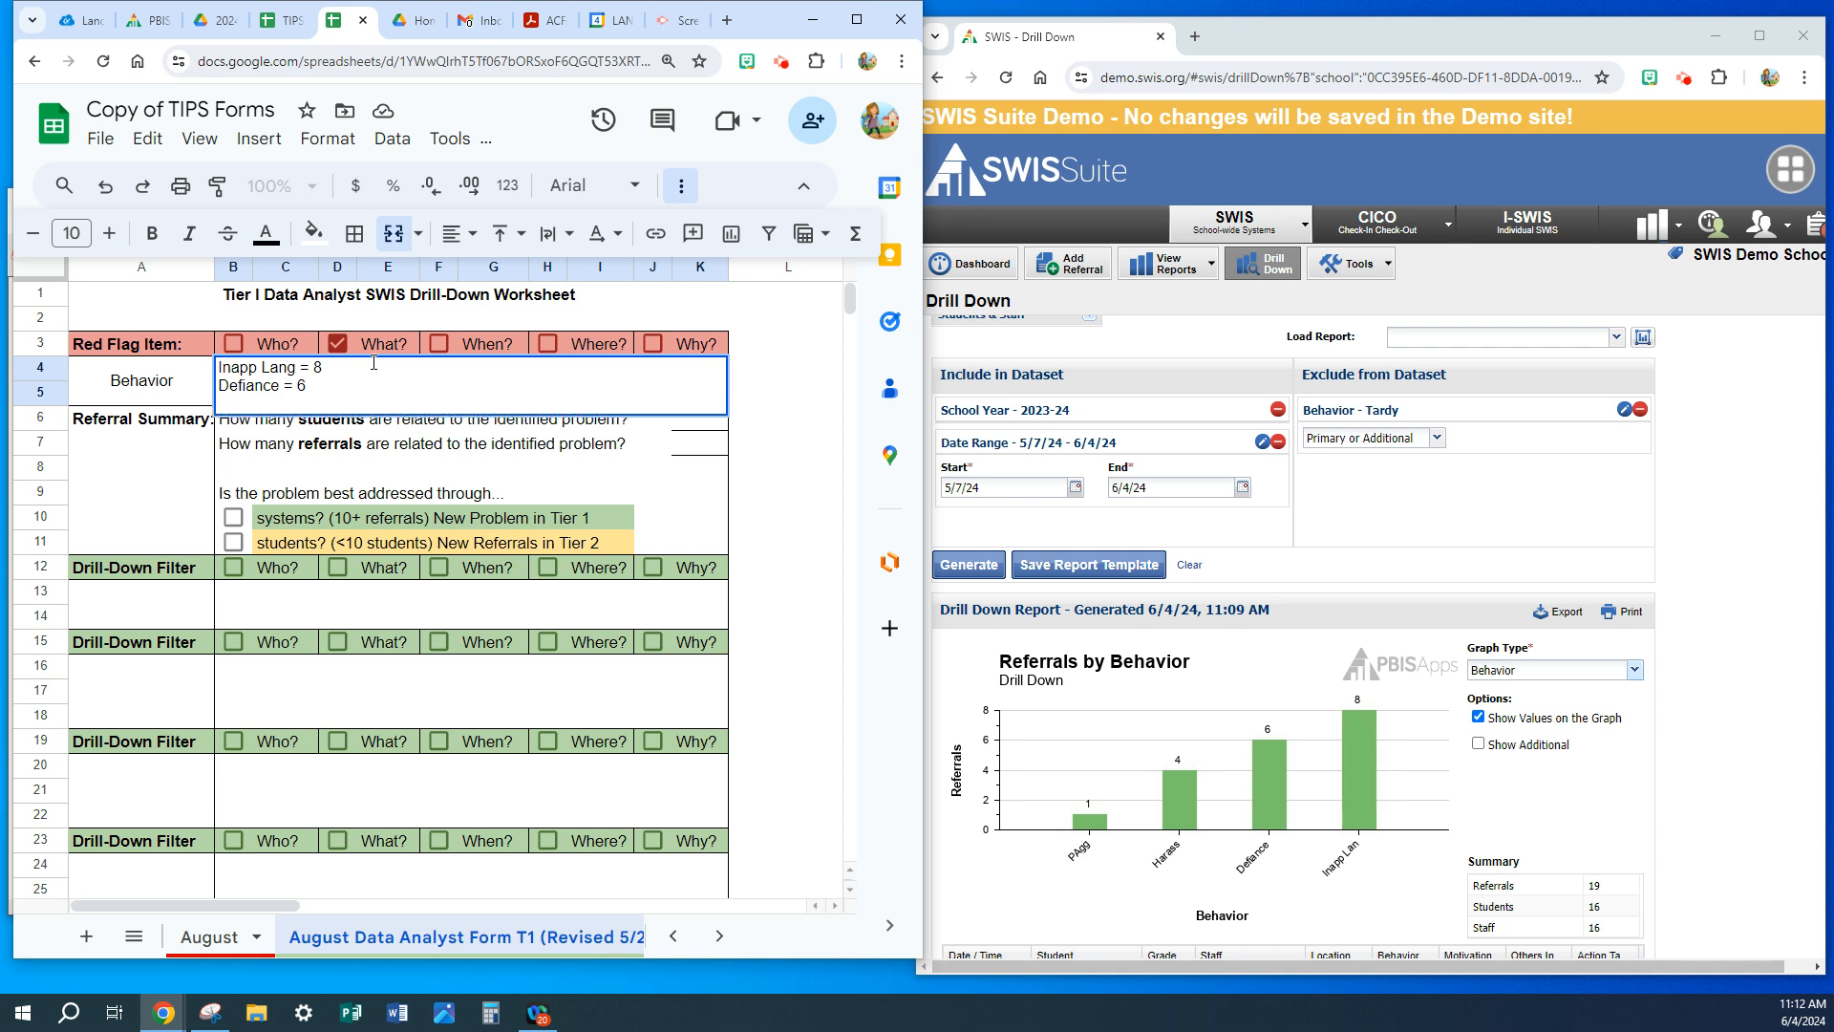
{"action": "type", "text": "Harassment = 4"}
{"action": "key", "text": "alt+Return"}
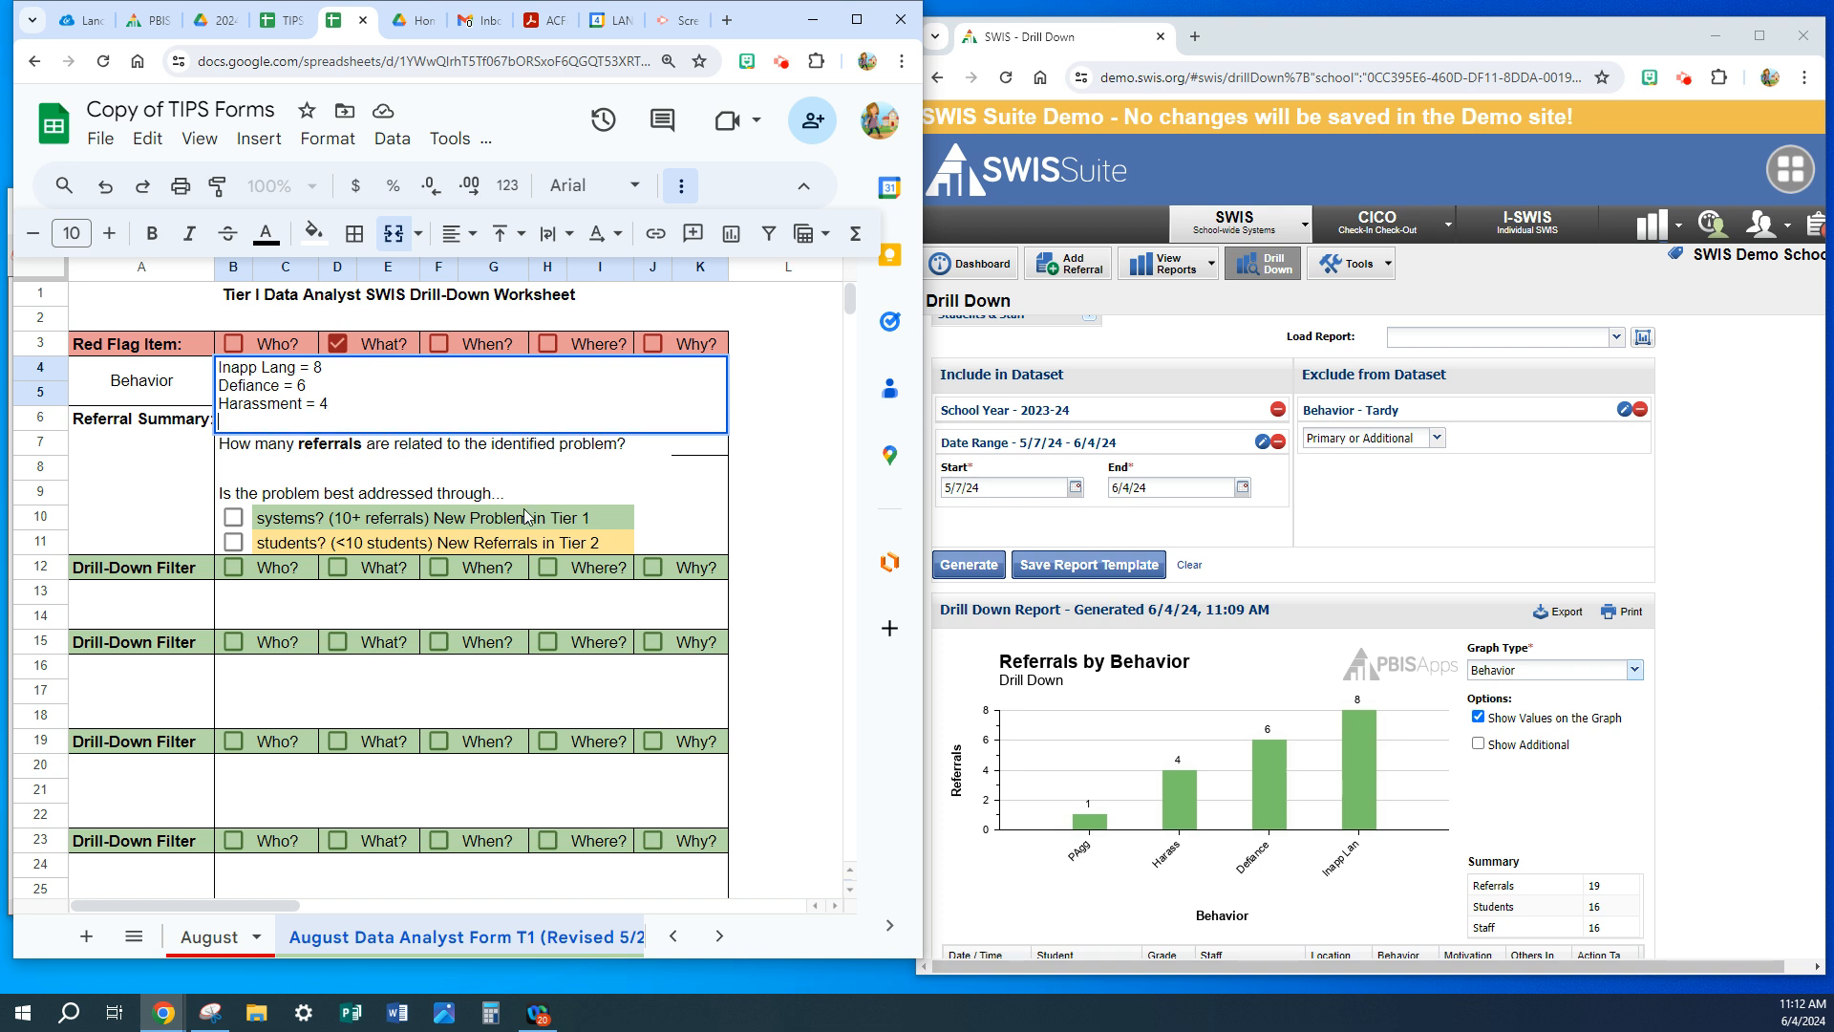
{"action": "type", "text": "Phys Agg = 1"}
{"action": "key", "text": "Return"}
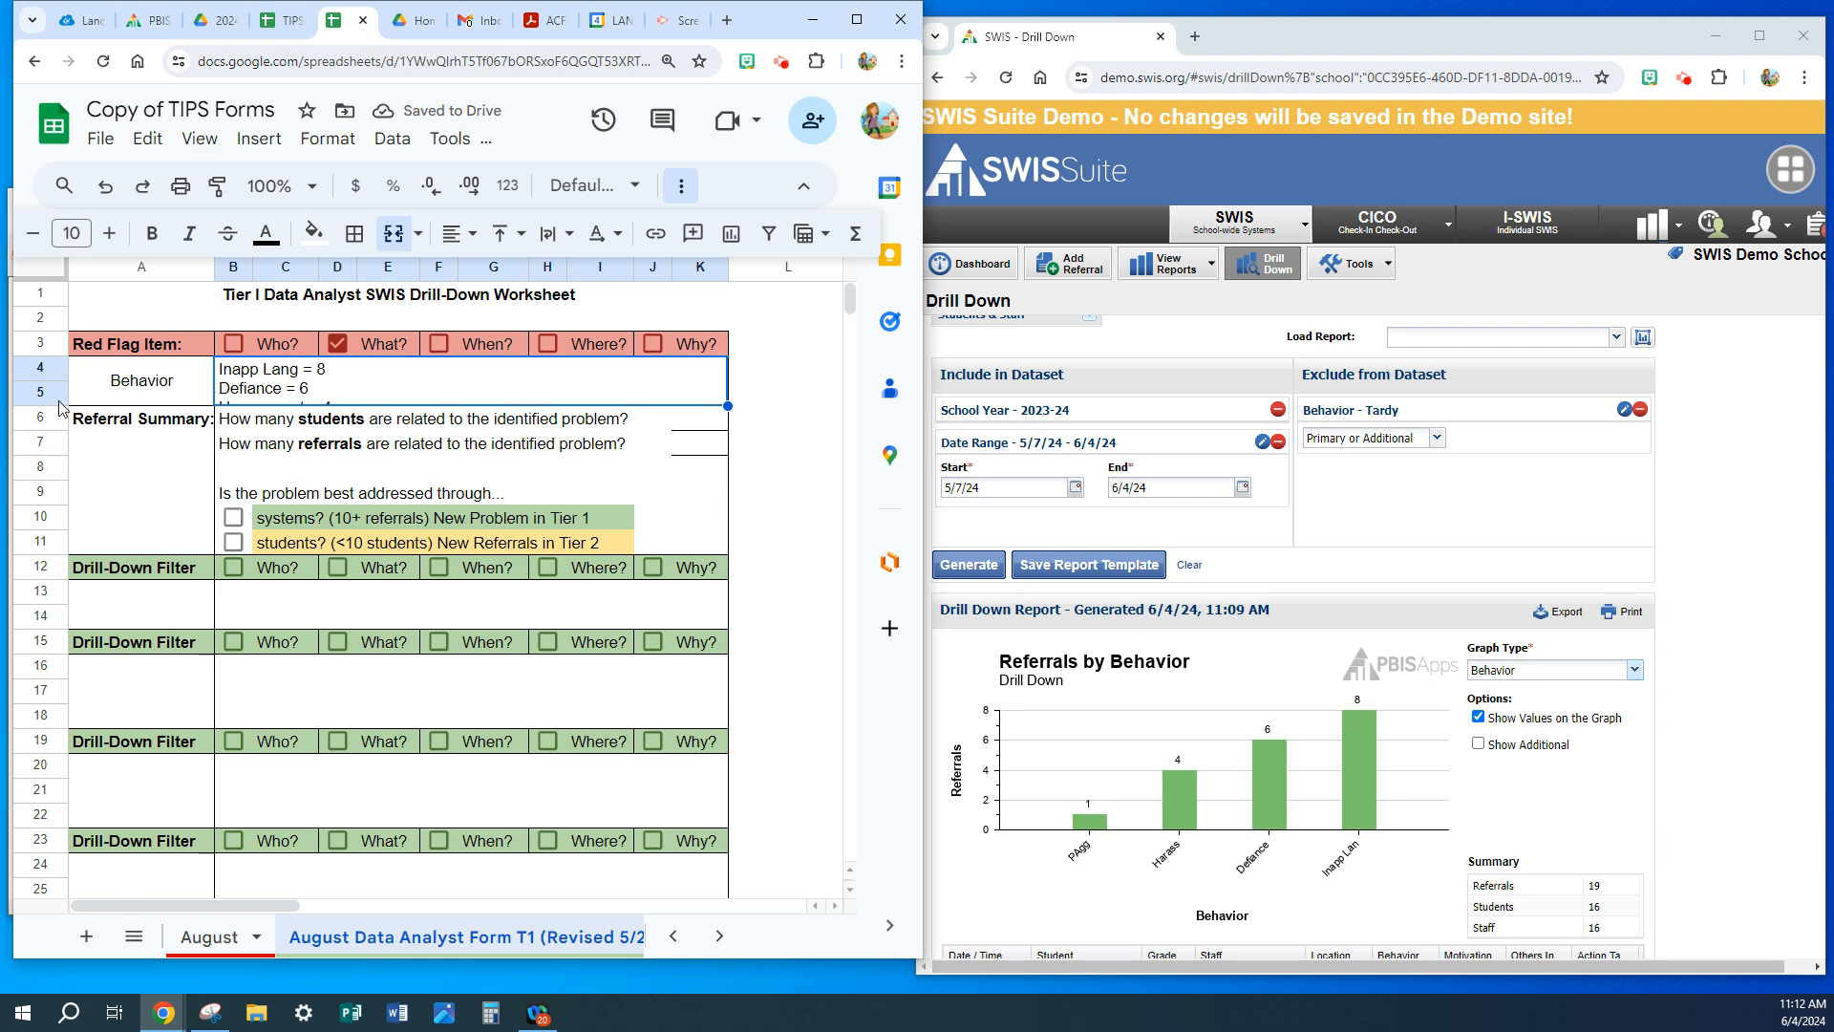
{"action": "double_click", "coordinate": [322, 388]}
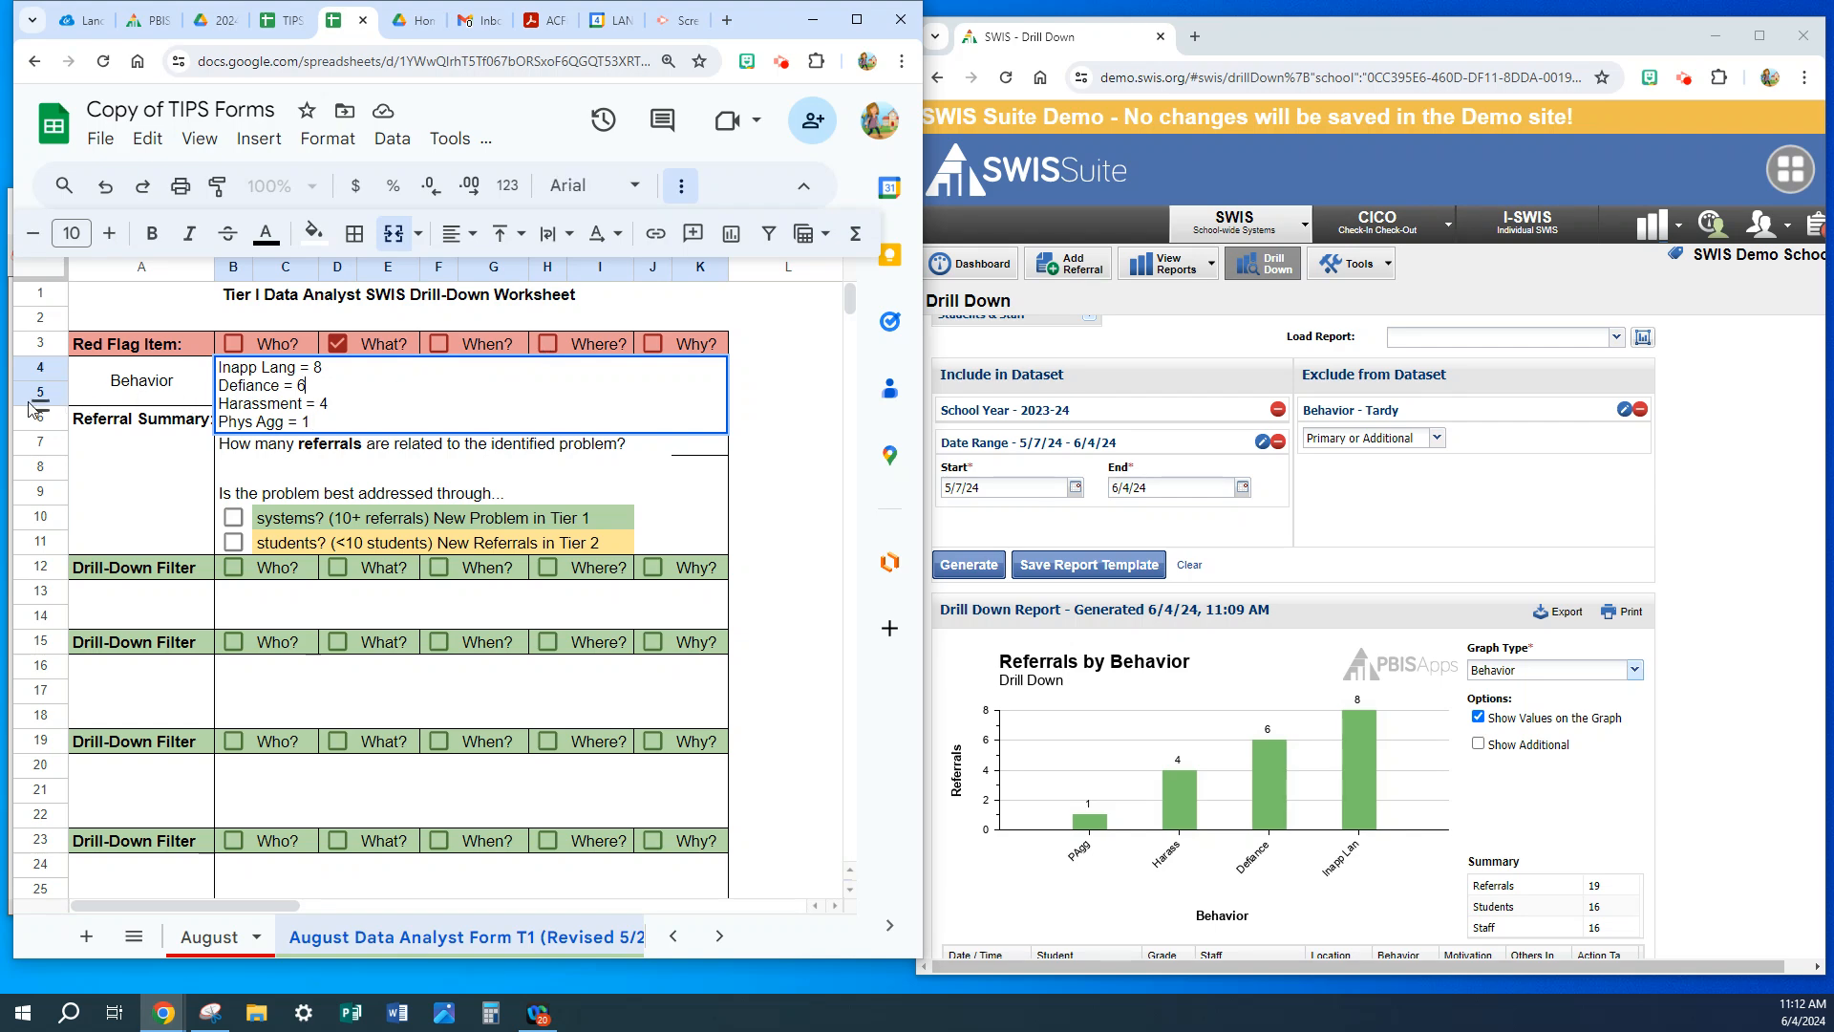
- Increase the height of row 5 and enter 16 students and 19 referrals in the Referral Summary
{"action": "left_click_drag", "start_coordinate": [36, 406], "coordinate": [40, 432]}
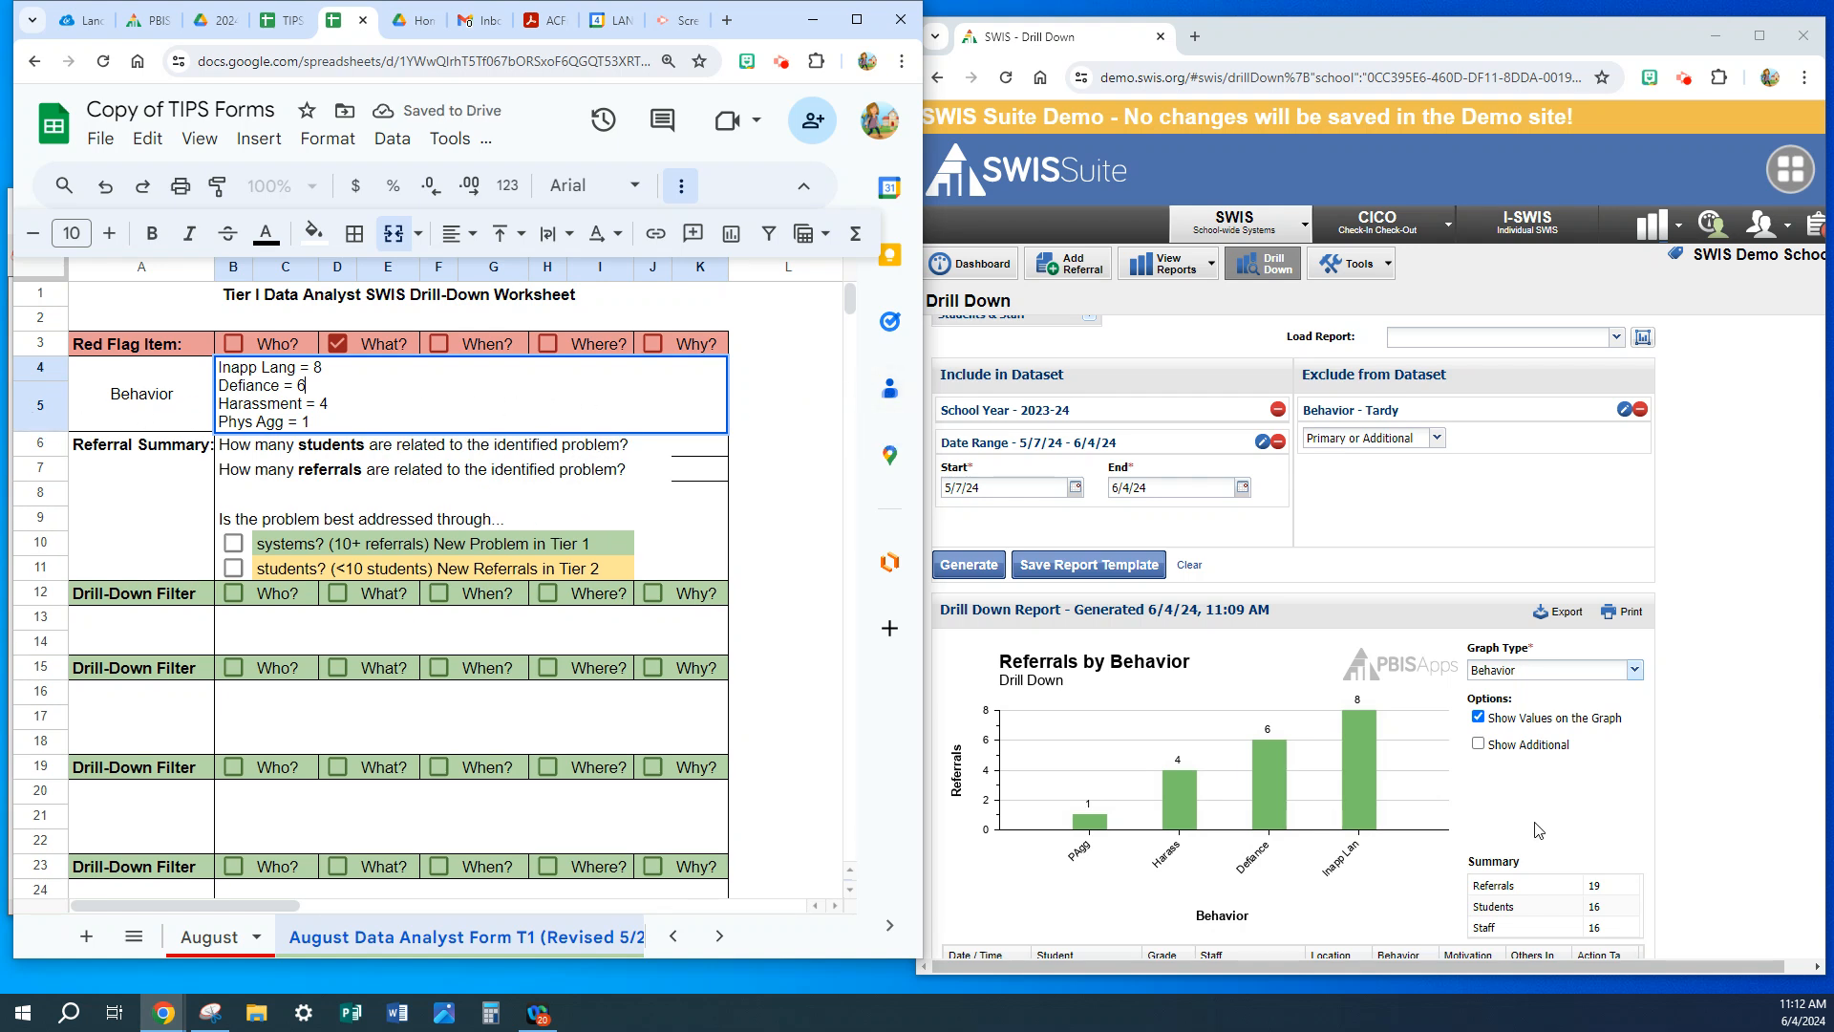
{"action": "scroll", "coordinate": [1548, 857], "scroll_direction": "down", "scroll_amount": 1}
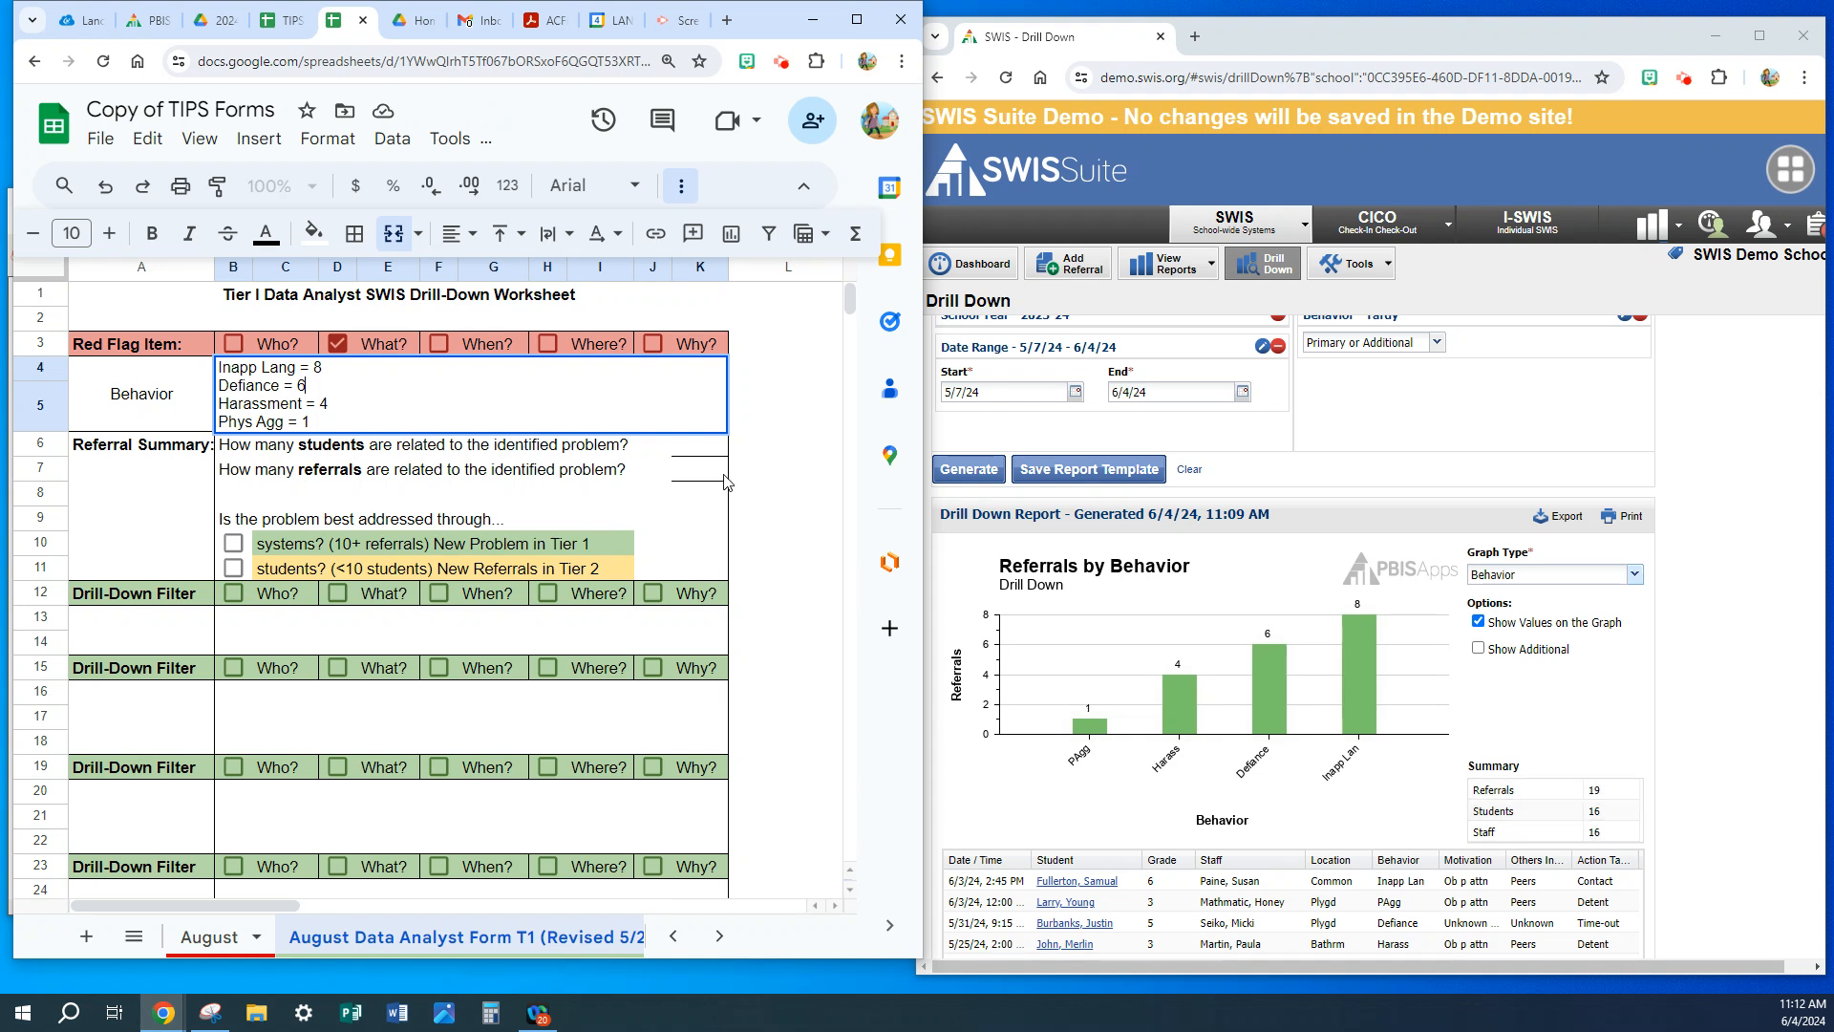
{"action": "left_click", "coordinate": [693, 451]}
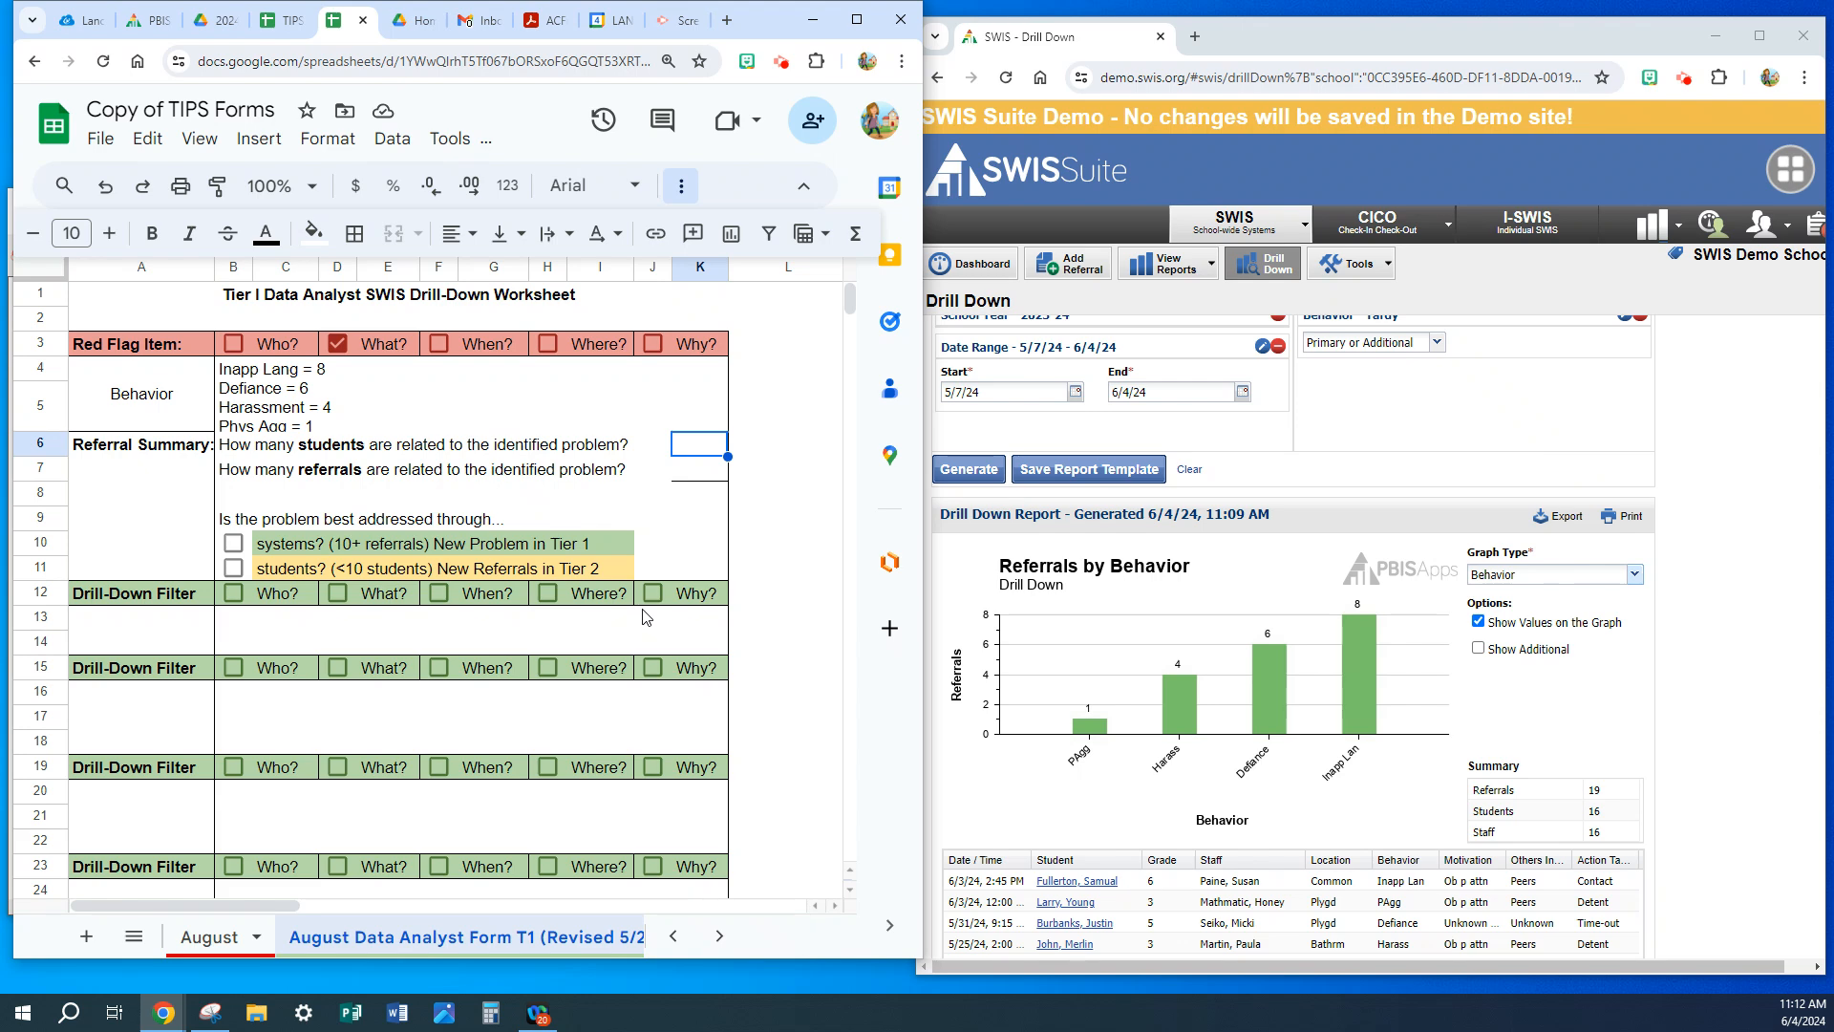
{"action": "type", "text": "16"}
{"action": "left_click", "coordinate": [677, 480]}
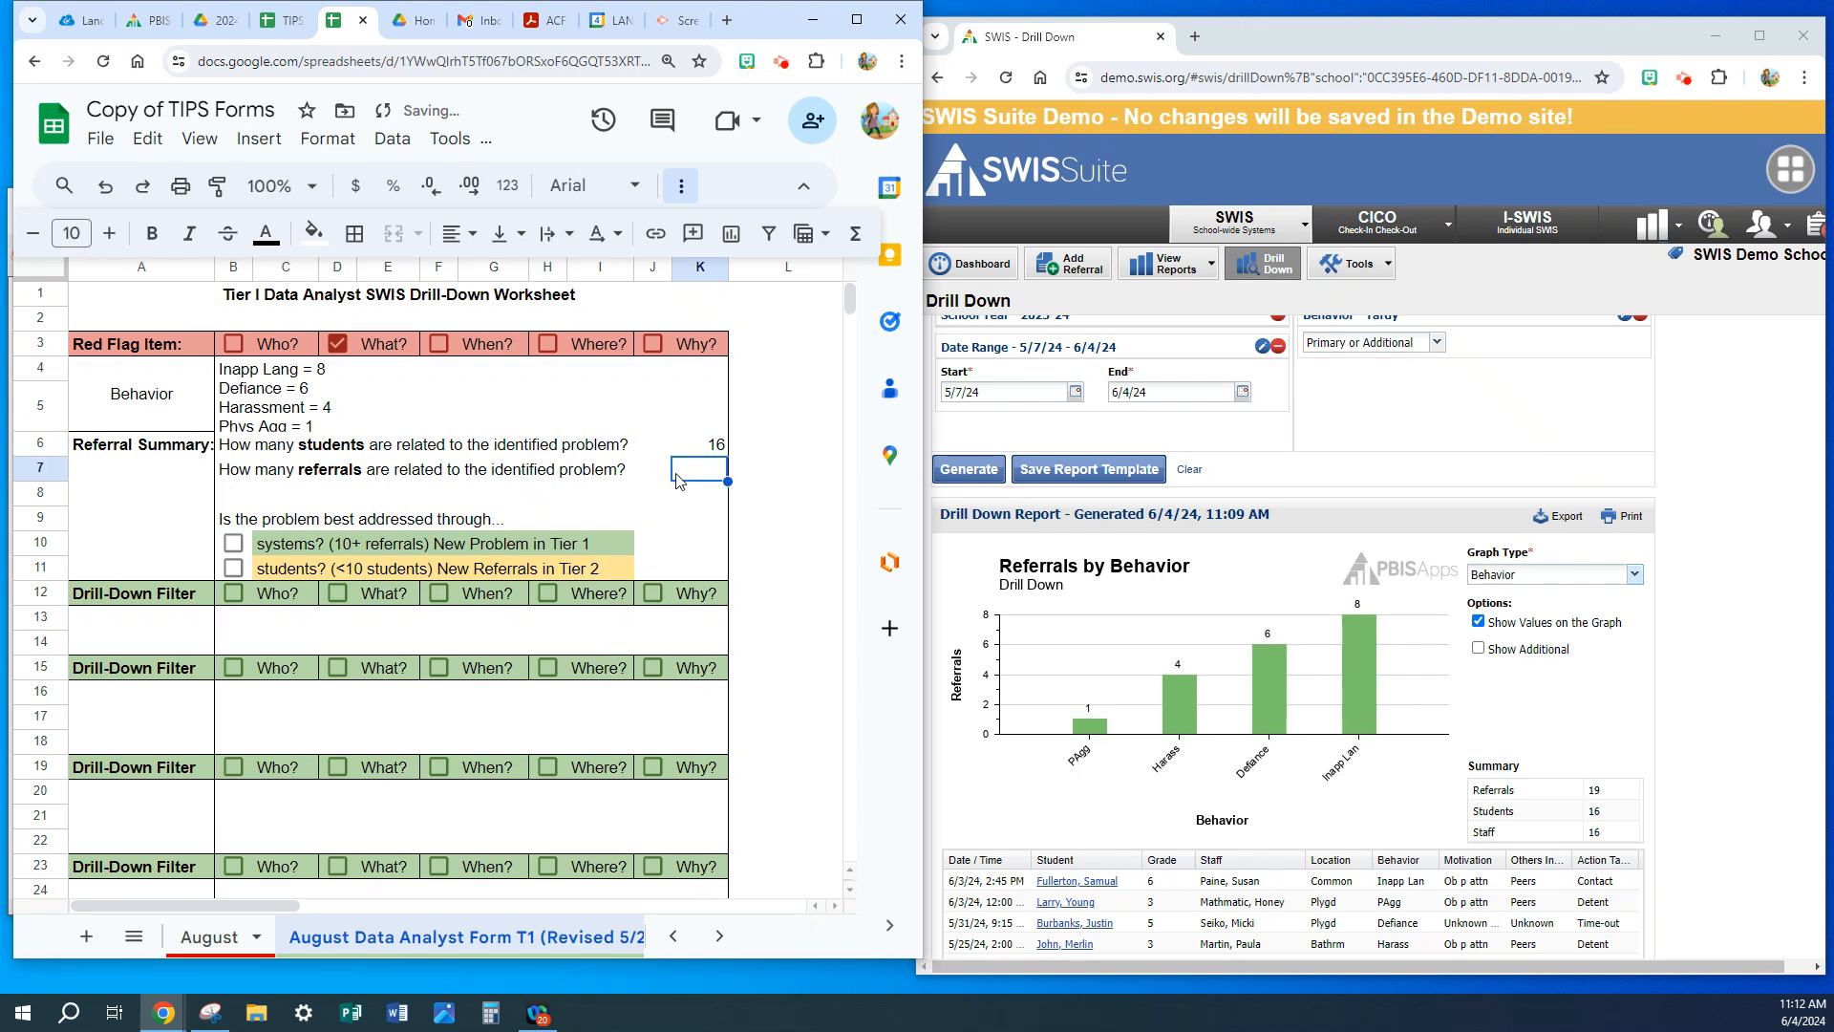
{"action": "type", "text": "19"}
- Increase the height of row 4 so all four behavior lines fit in the merged Red Flag cell
{"action": "left_click", "coordinate": [361, 414]}
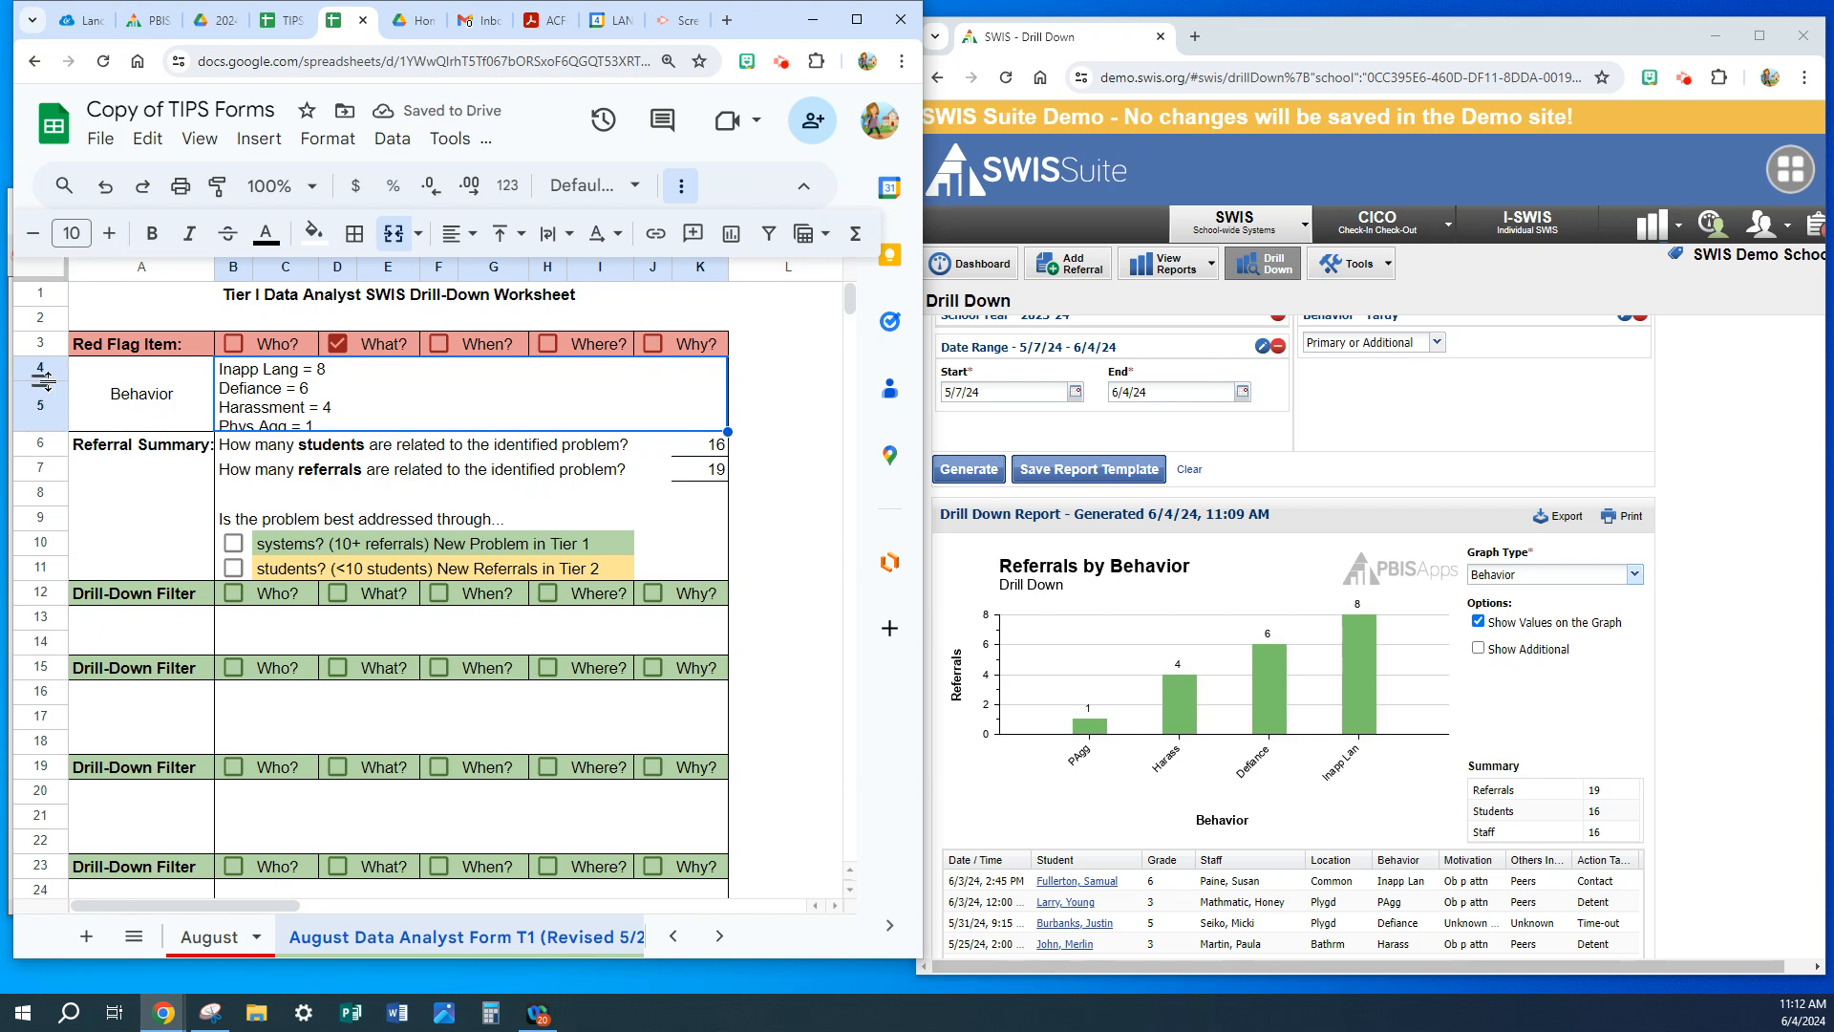
{"action": "left_click_drag", "start_coordinate": [52, 382], "coordinate": [55, 391]}
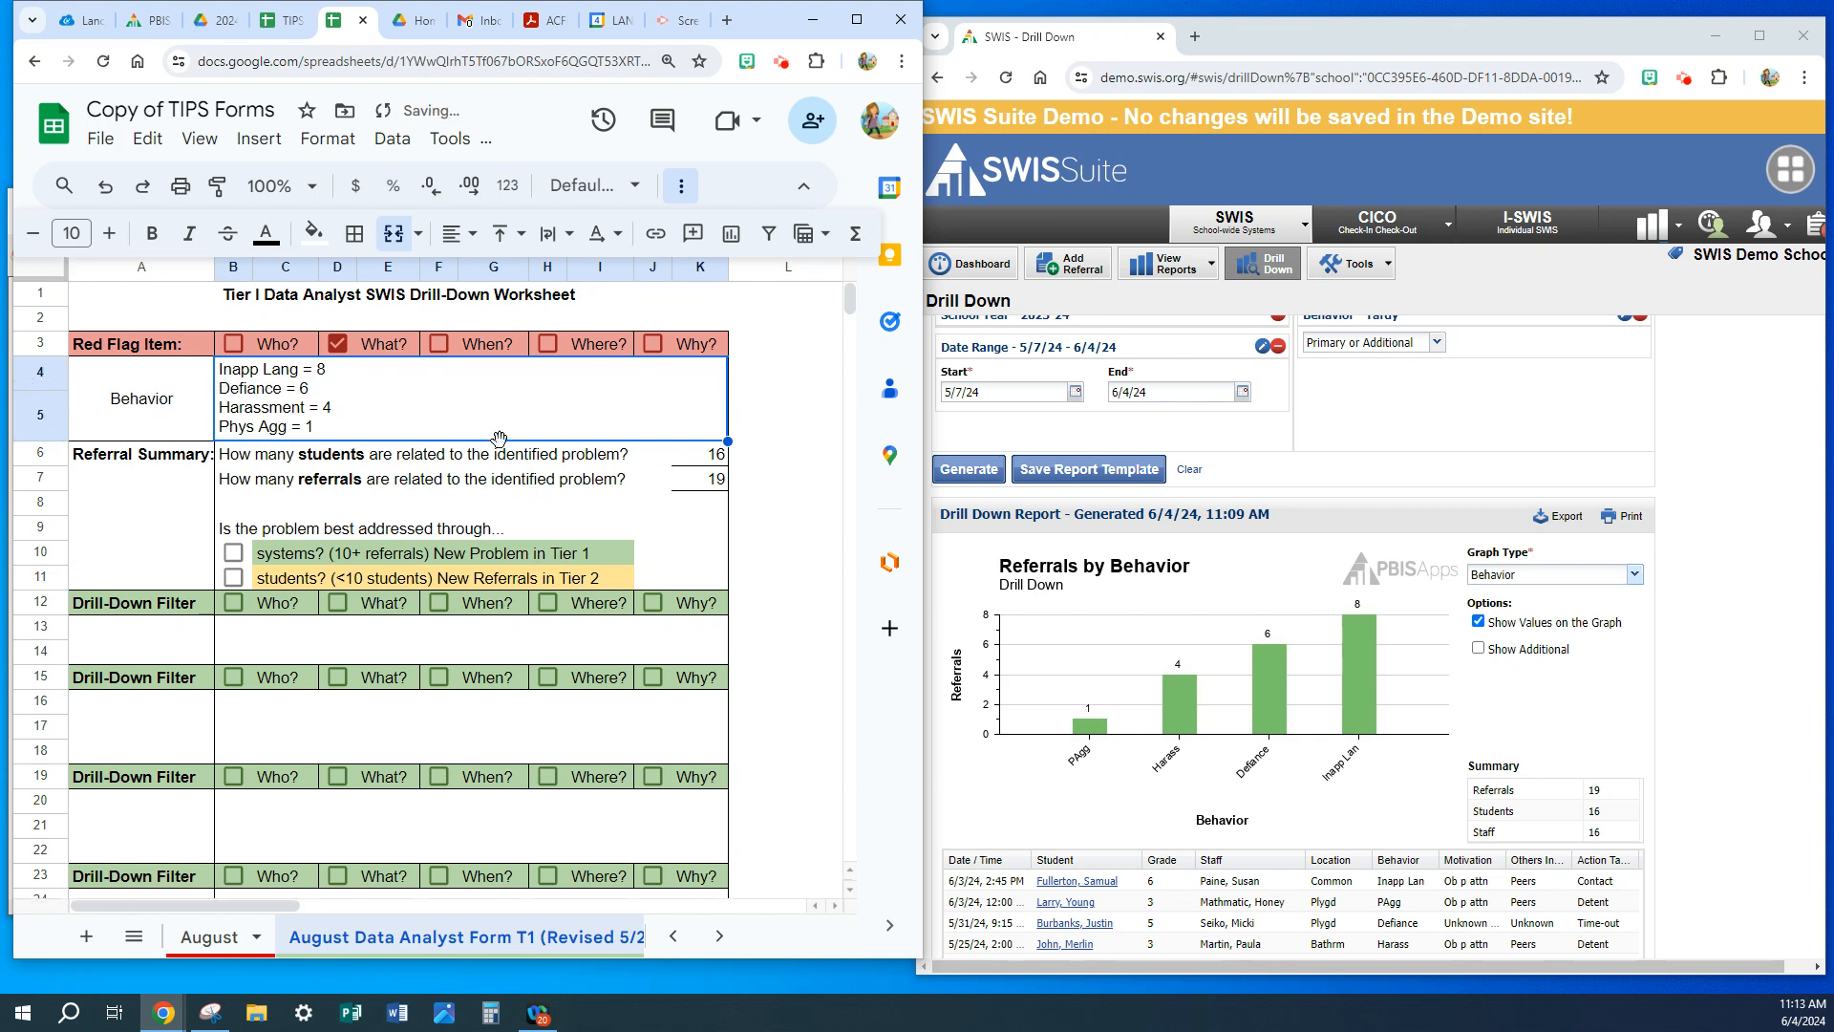
{"action": "left_click", "coordinate": [667, 533]}
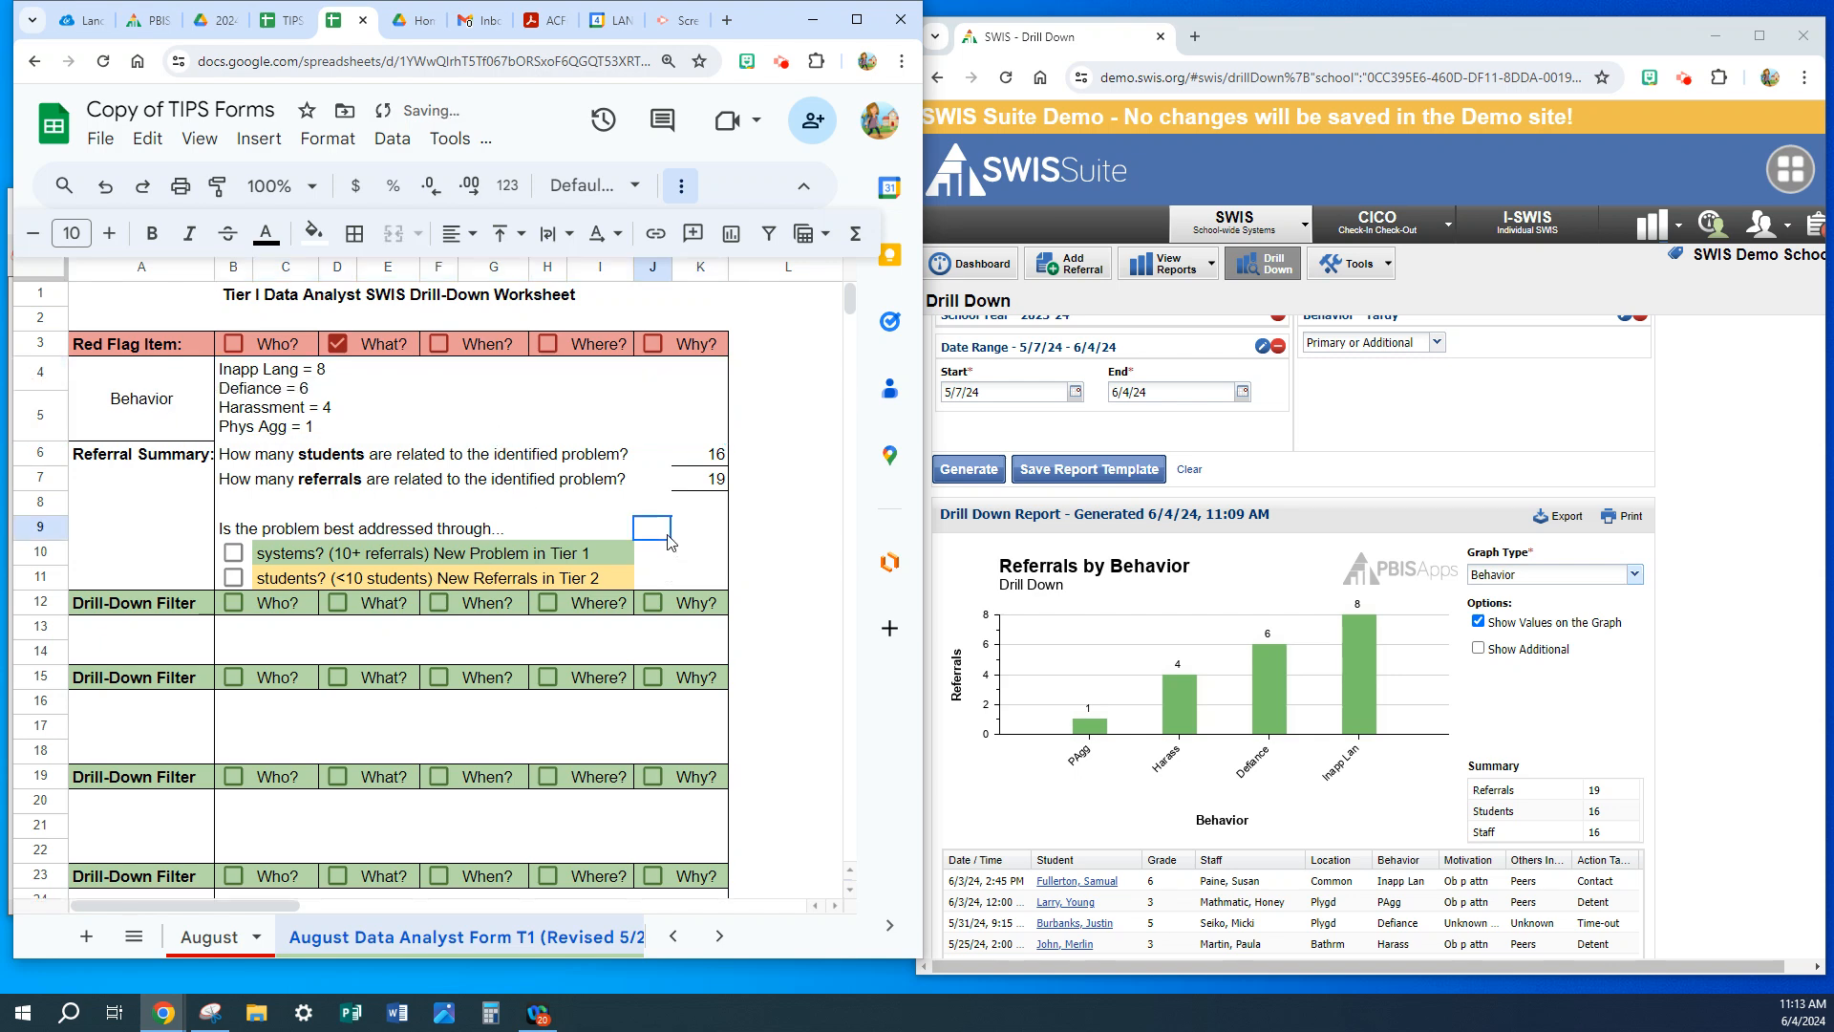
- Add a bottom border to the merged cell holding the behavior referral data
{"action": "left_click", "coordinate": [298, 420]}
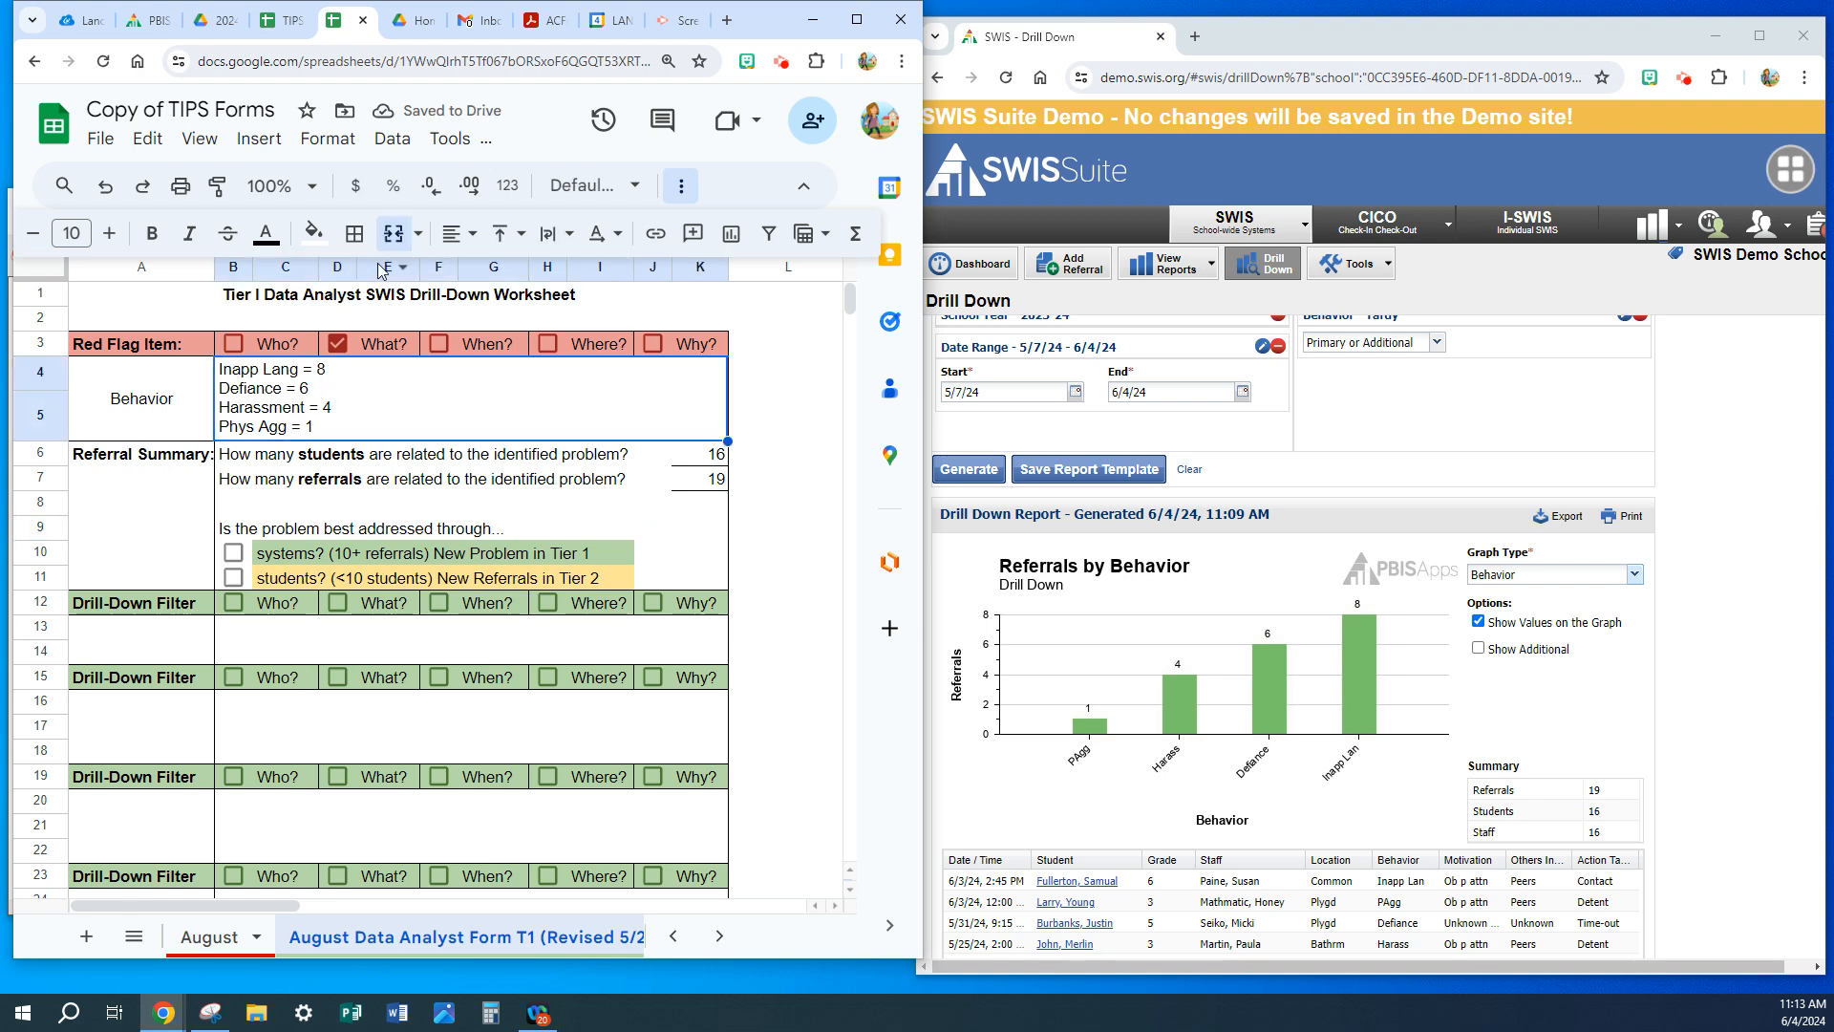
{"action": "left_click", "coordinate": [352, 235]}
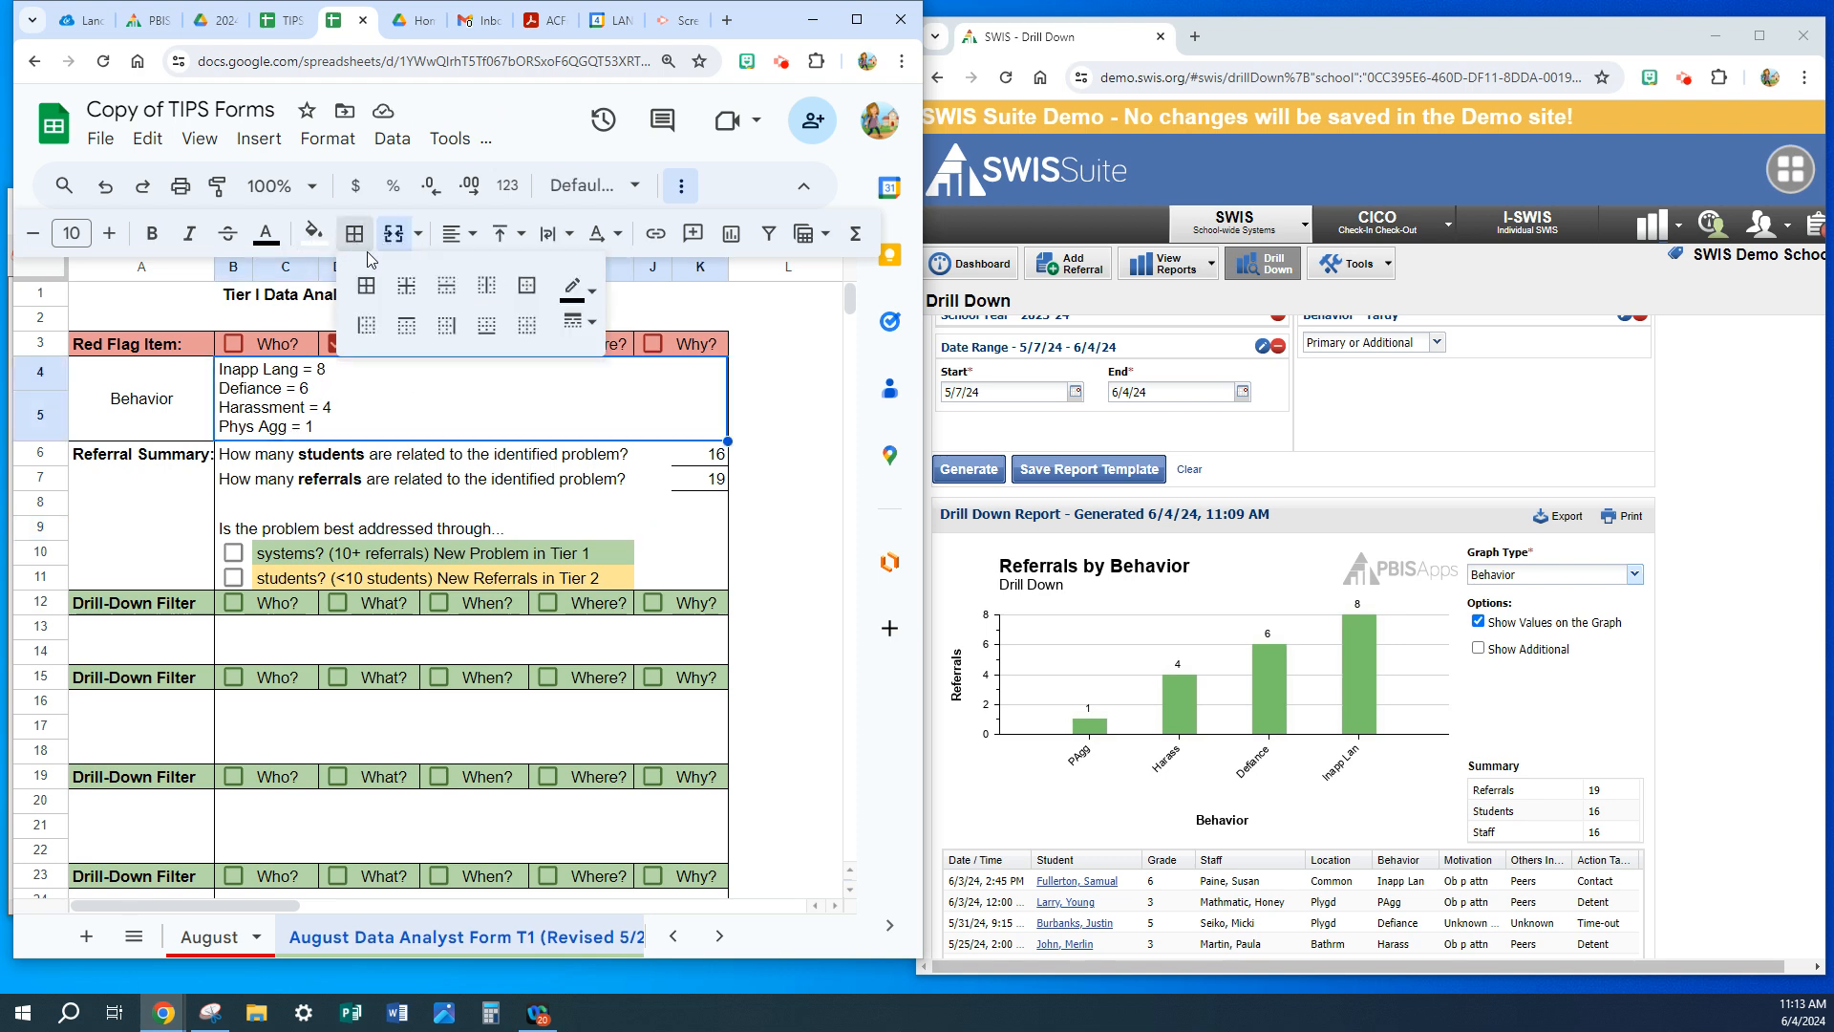
{"action": "left_click", "coordinate": [486, 325]}
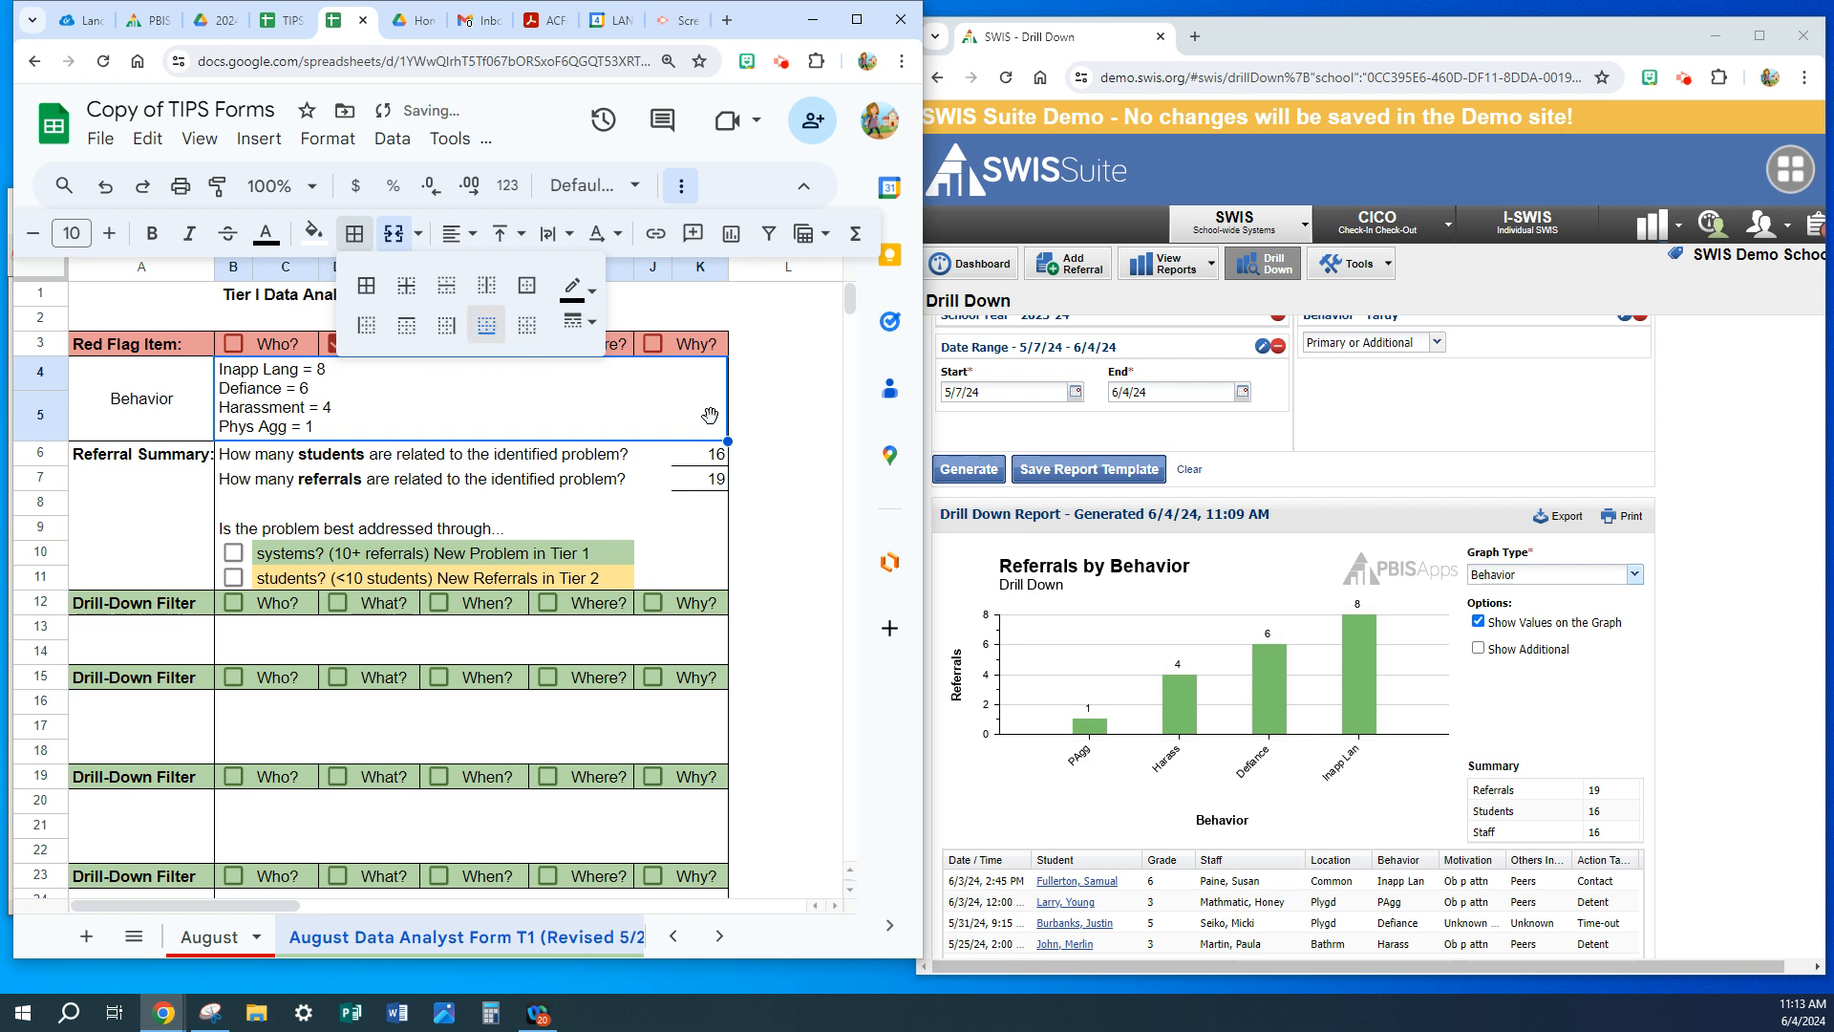
{"action": "left_click", "coordinate": [665, 410]}
- Mark the problem as best addressed through systems (10+ referrals), New Problem in Tier 1
{"action": "left_click", "coordinate": [515, 506]}
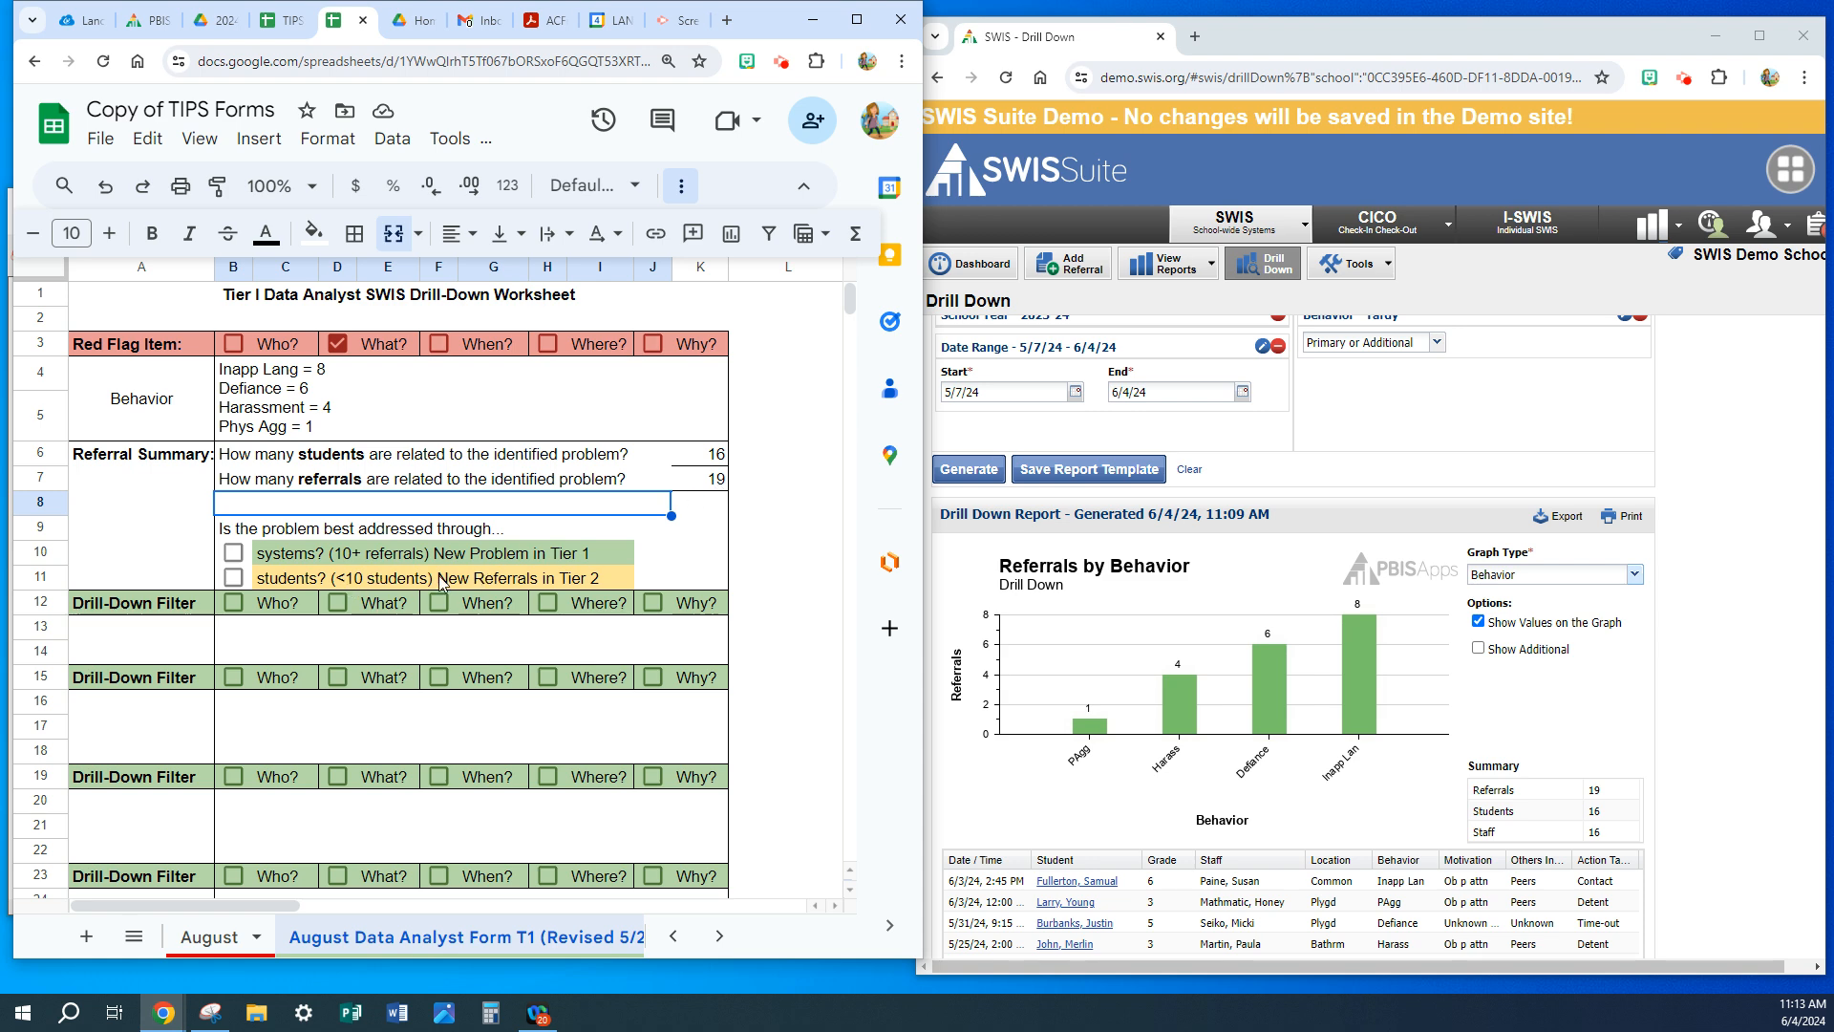
{"action": "left_click", "coordinate": [234, 553]}
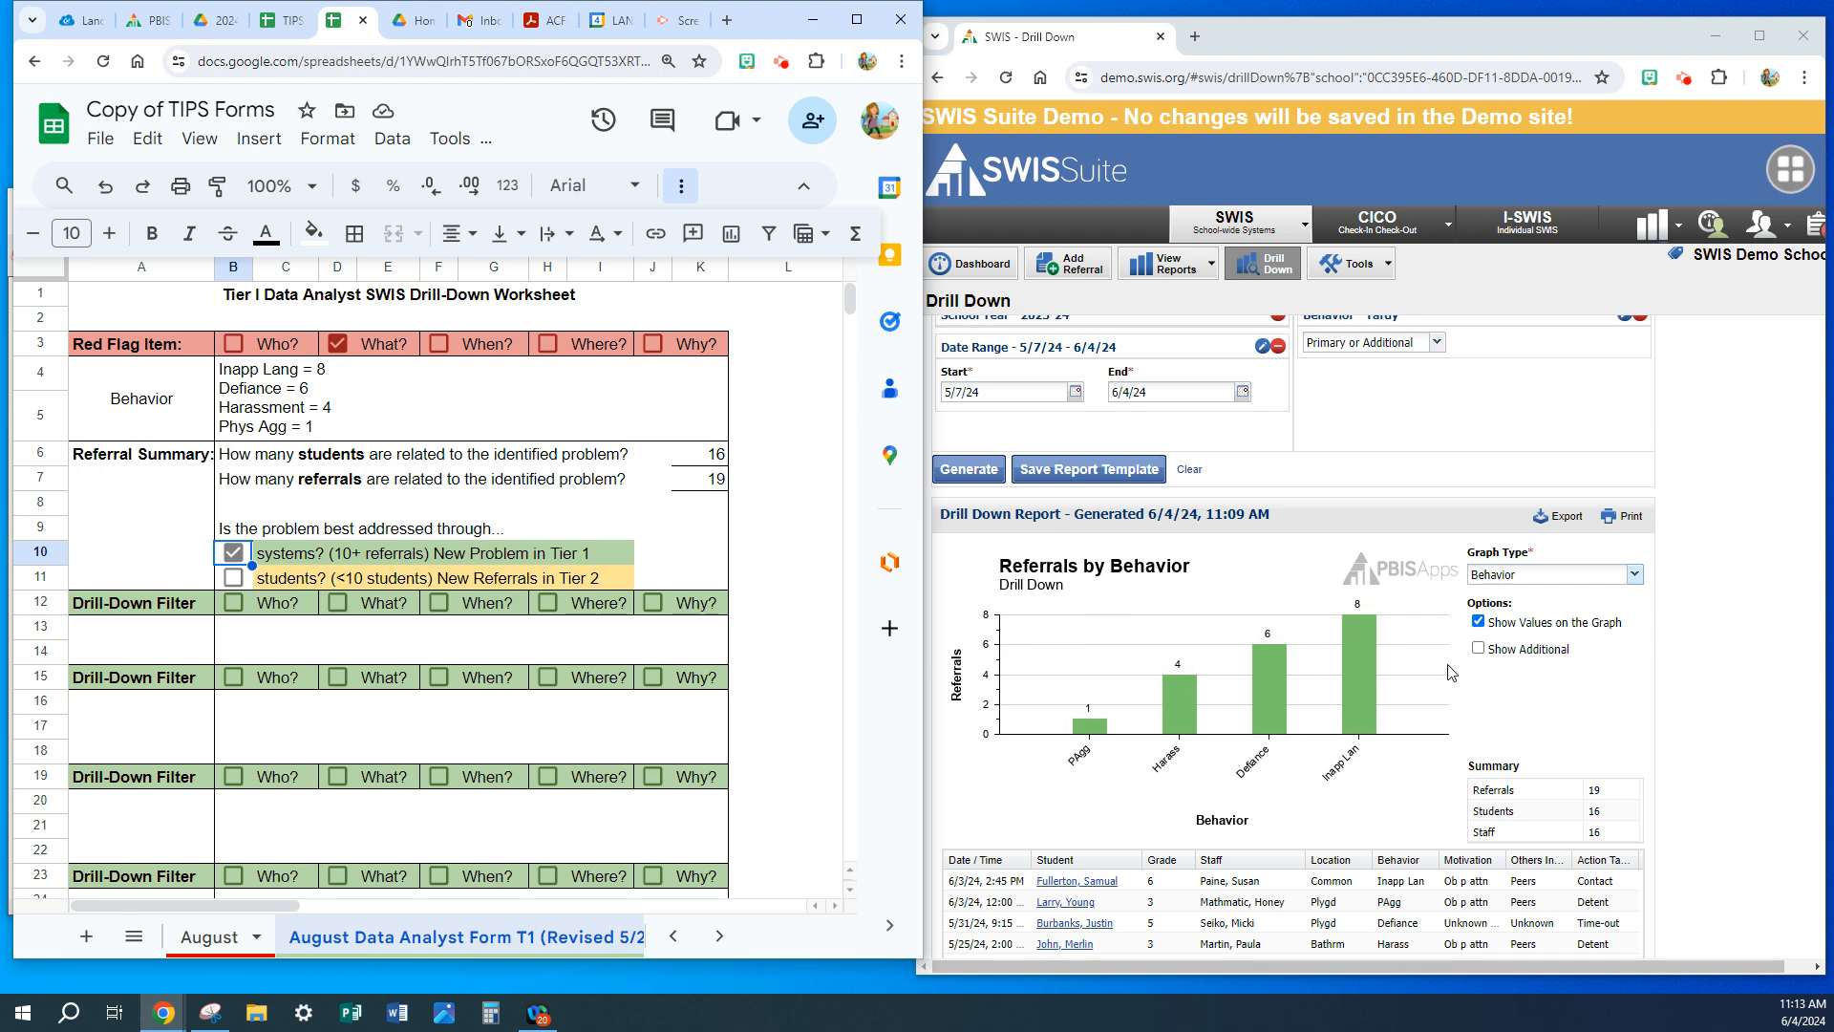
{"action": "left_click", "coordinate": [1326, 590]}
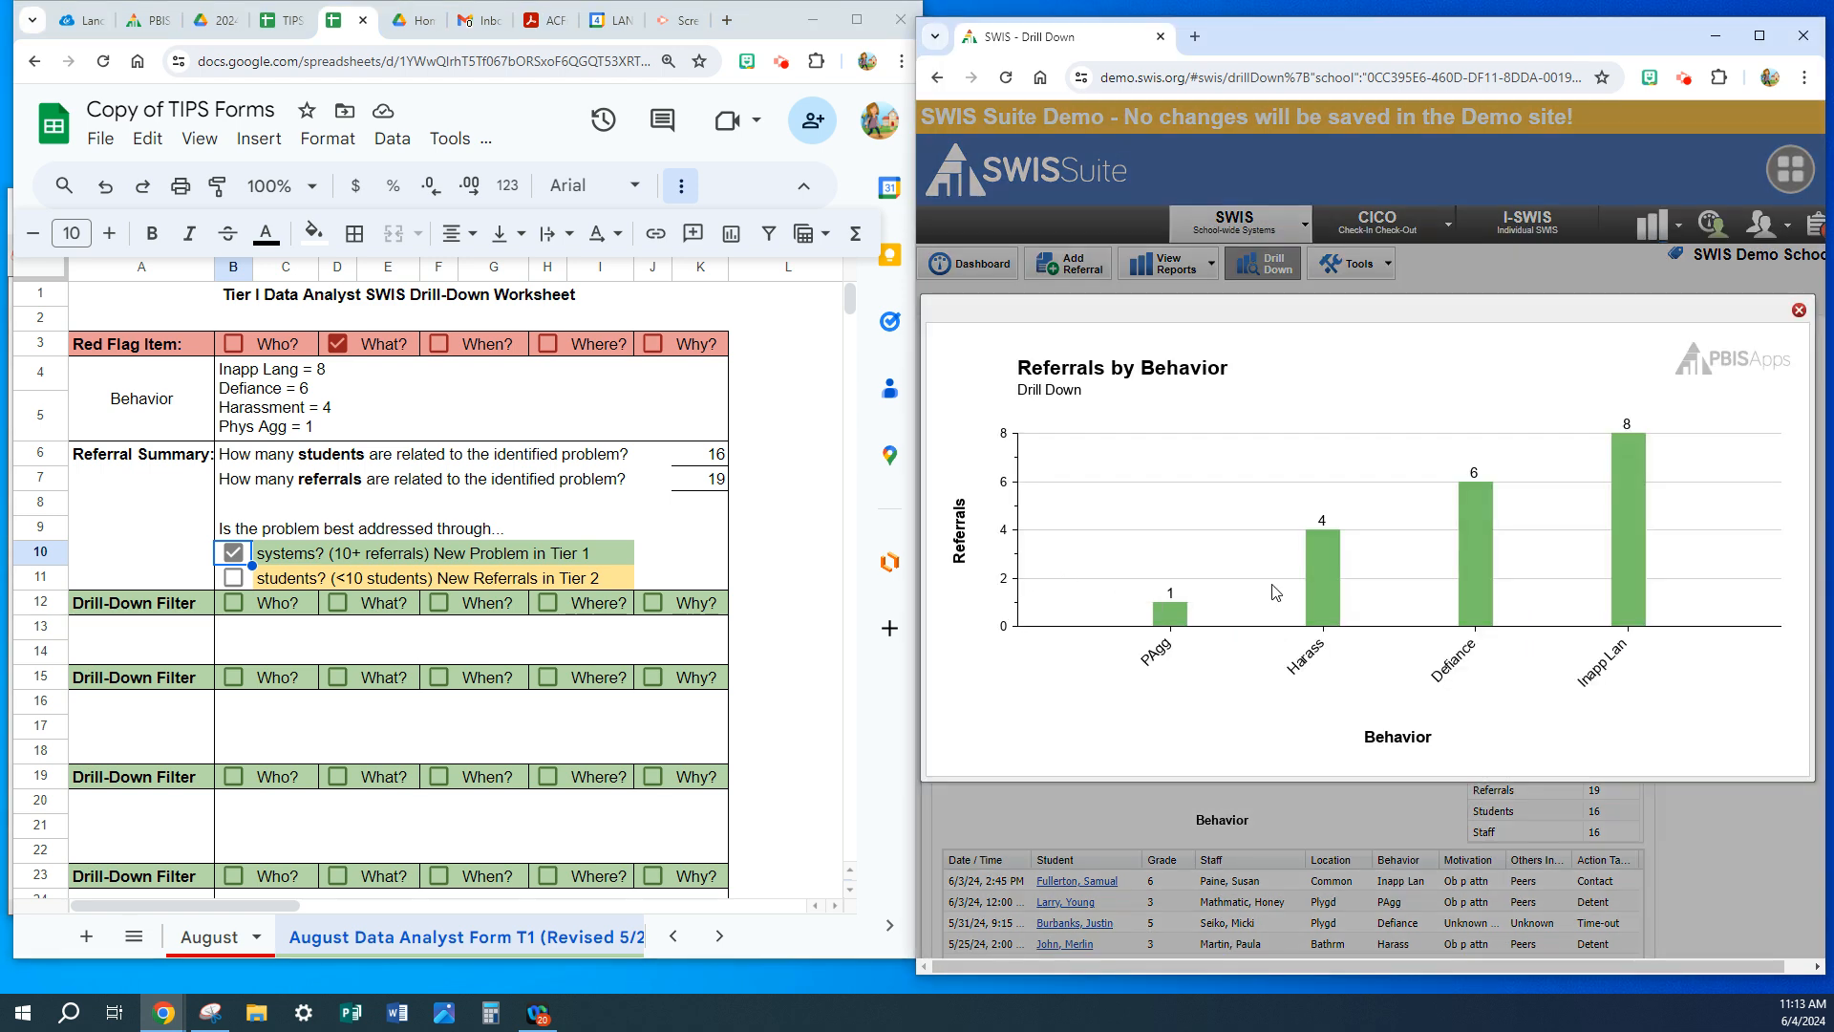
{"action": "left_click", "coordinate": [1799, 309]}
{"action": "scroll", "coordinate": [1156, 764], "scroll_direction": "up", "scroll_amount": 10}
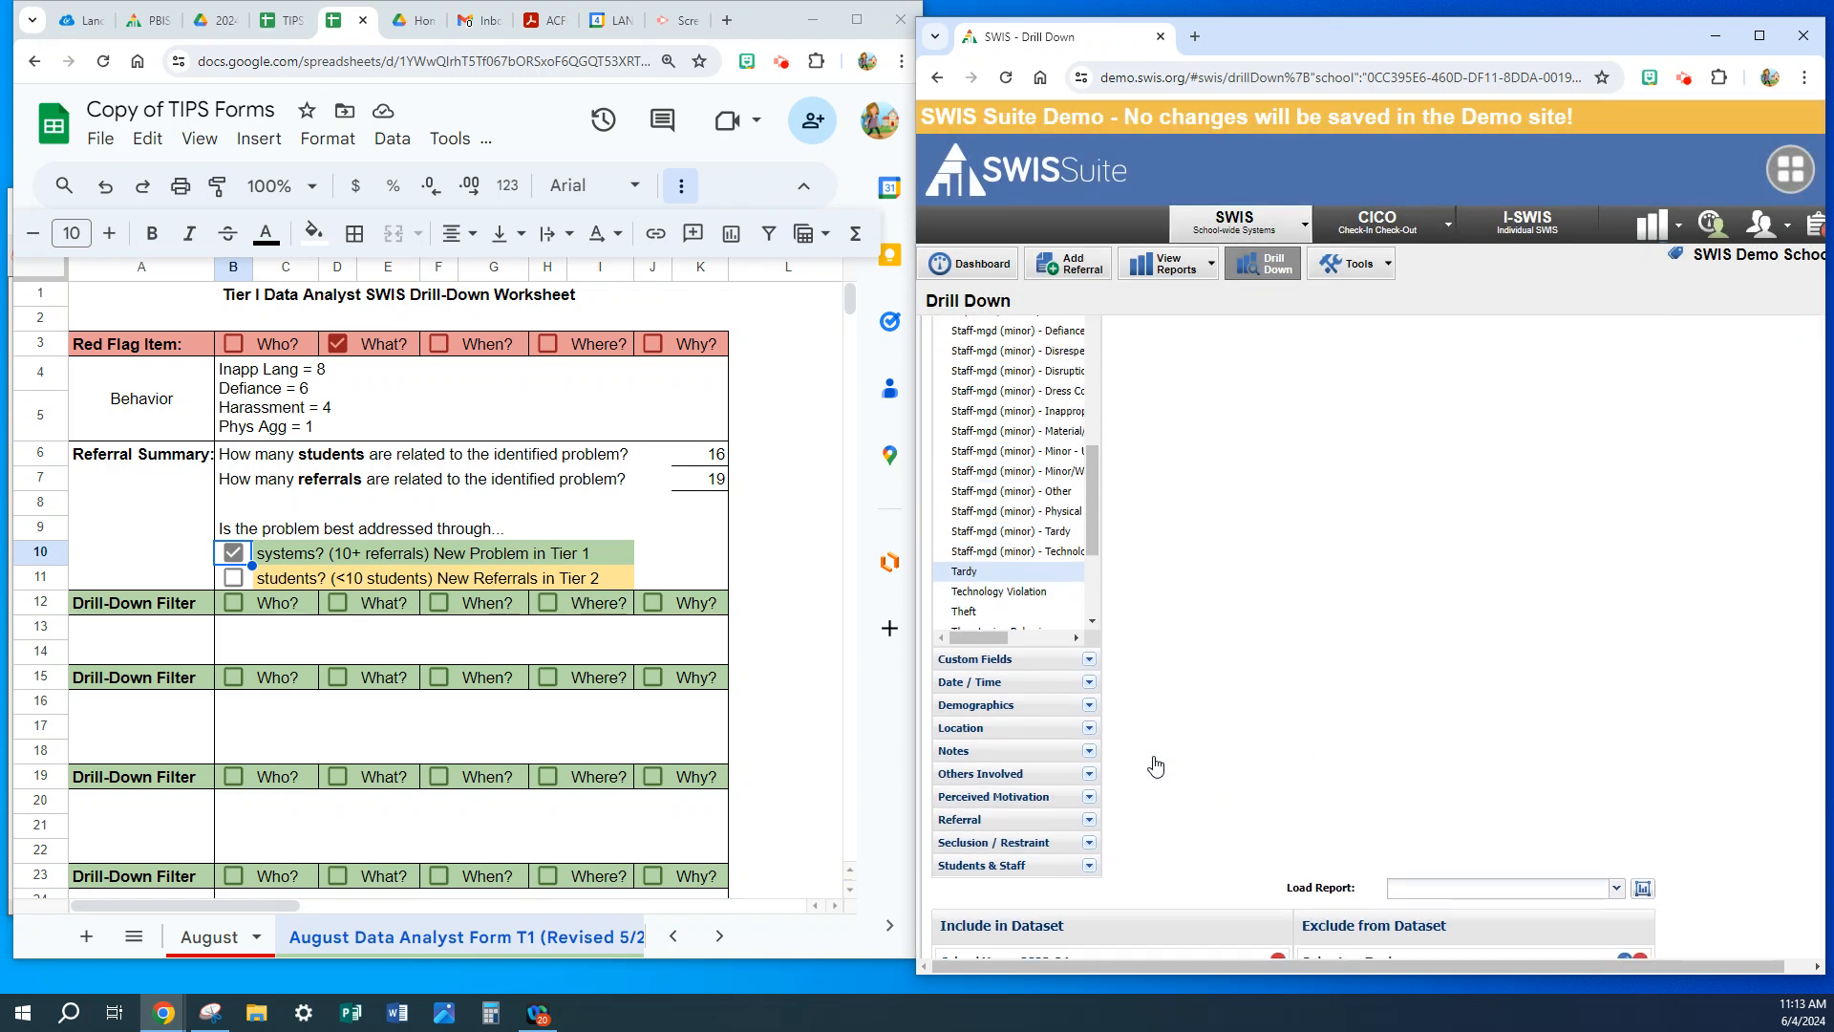
{"action": "left_click", "coordinate": [1759, 37]}
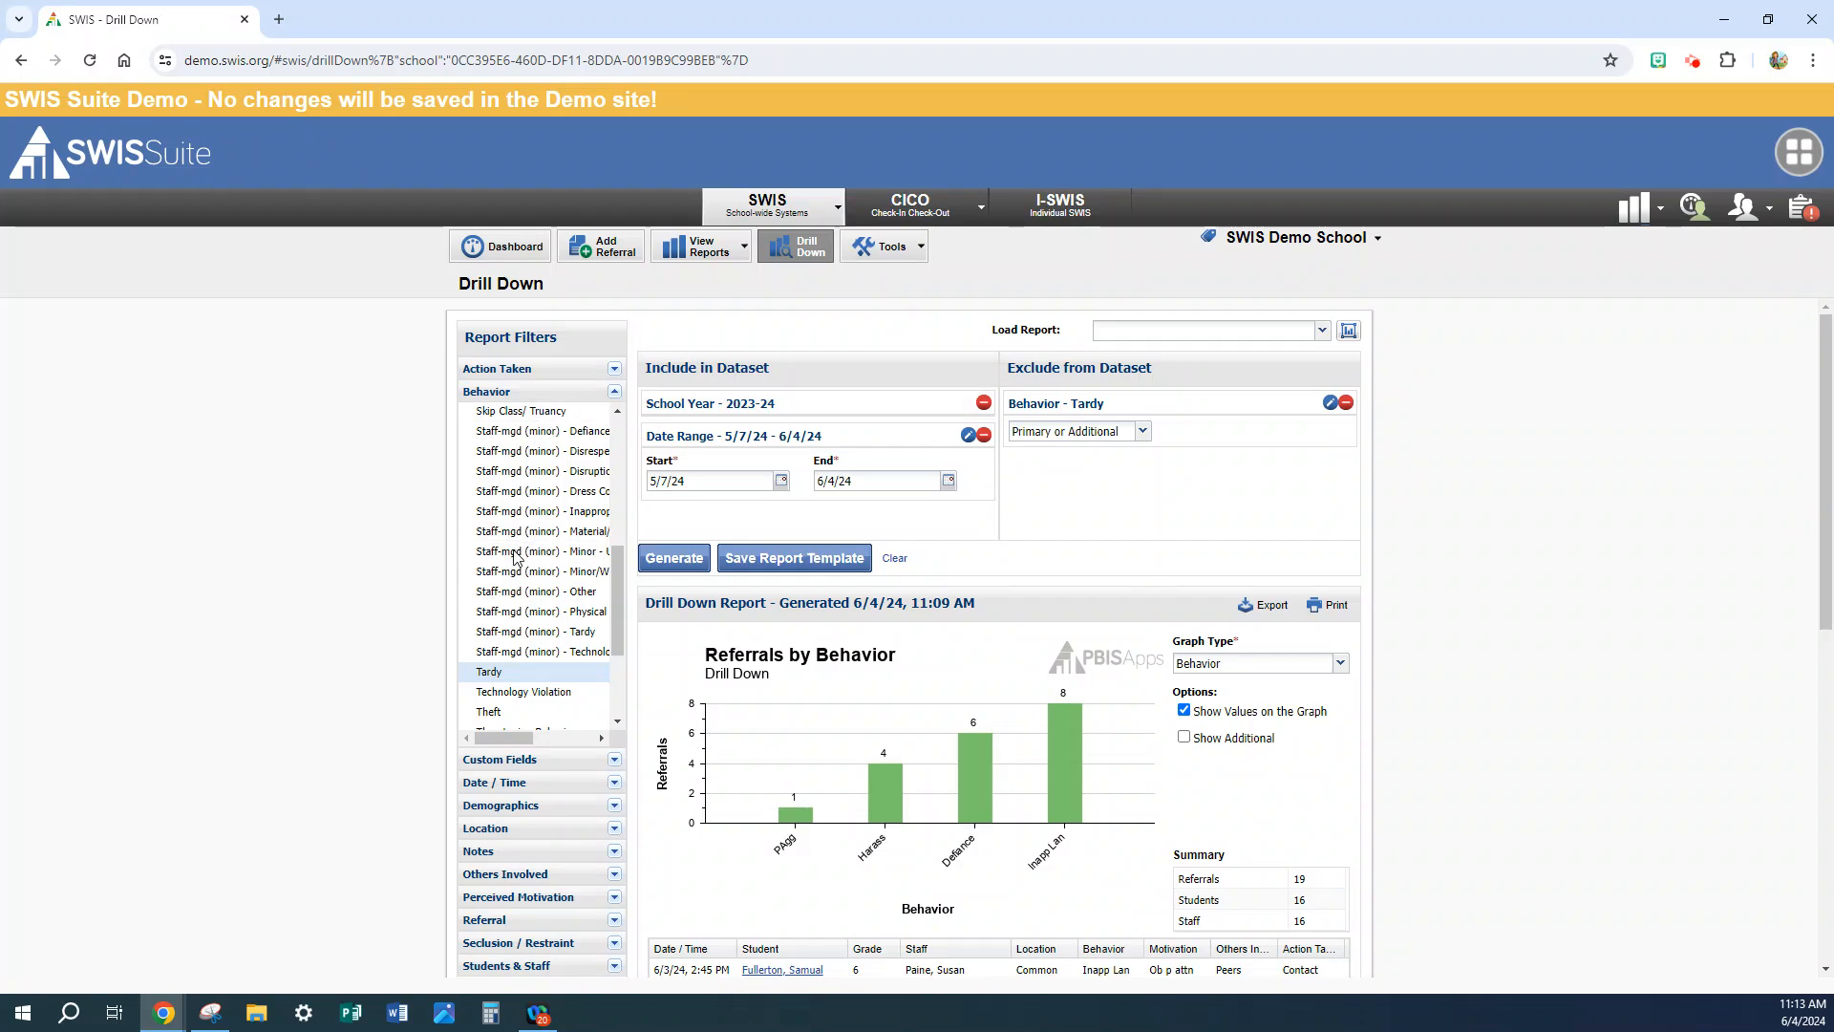
{"action": "left_click", "coordinate": [1769, 19]}
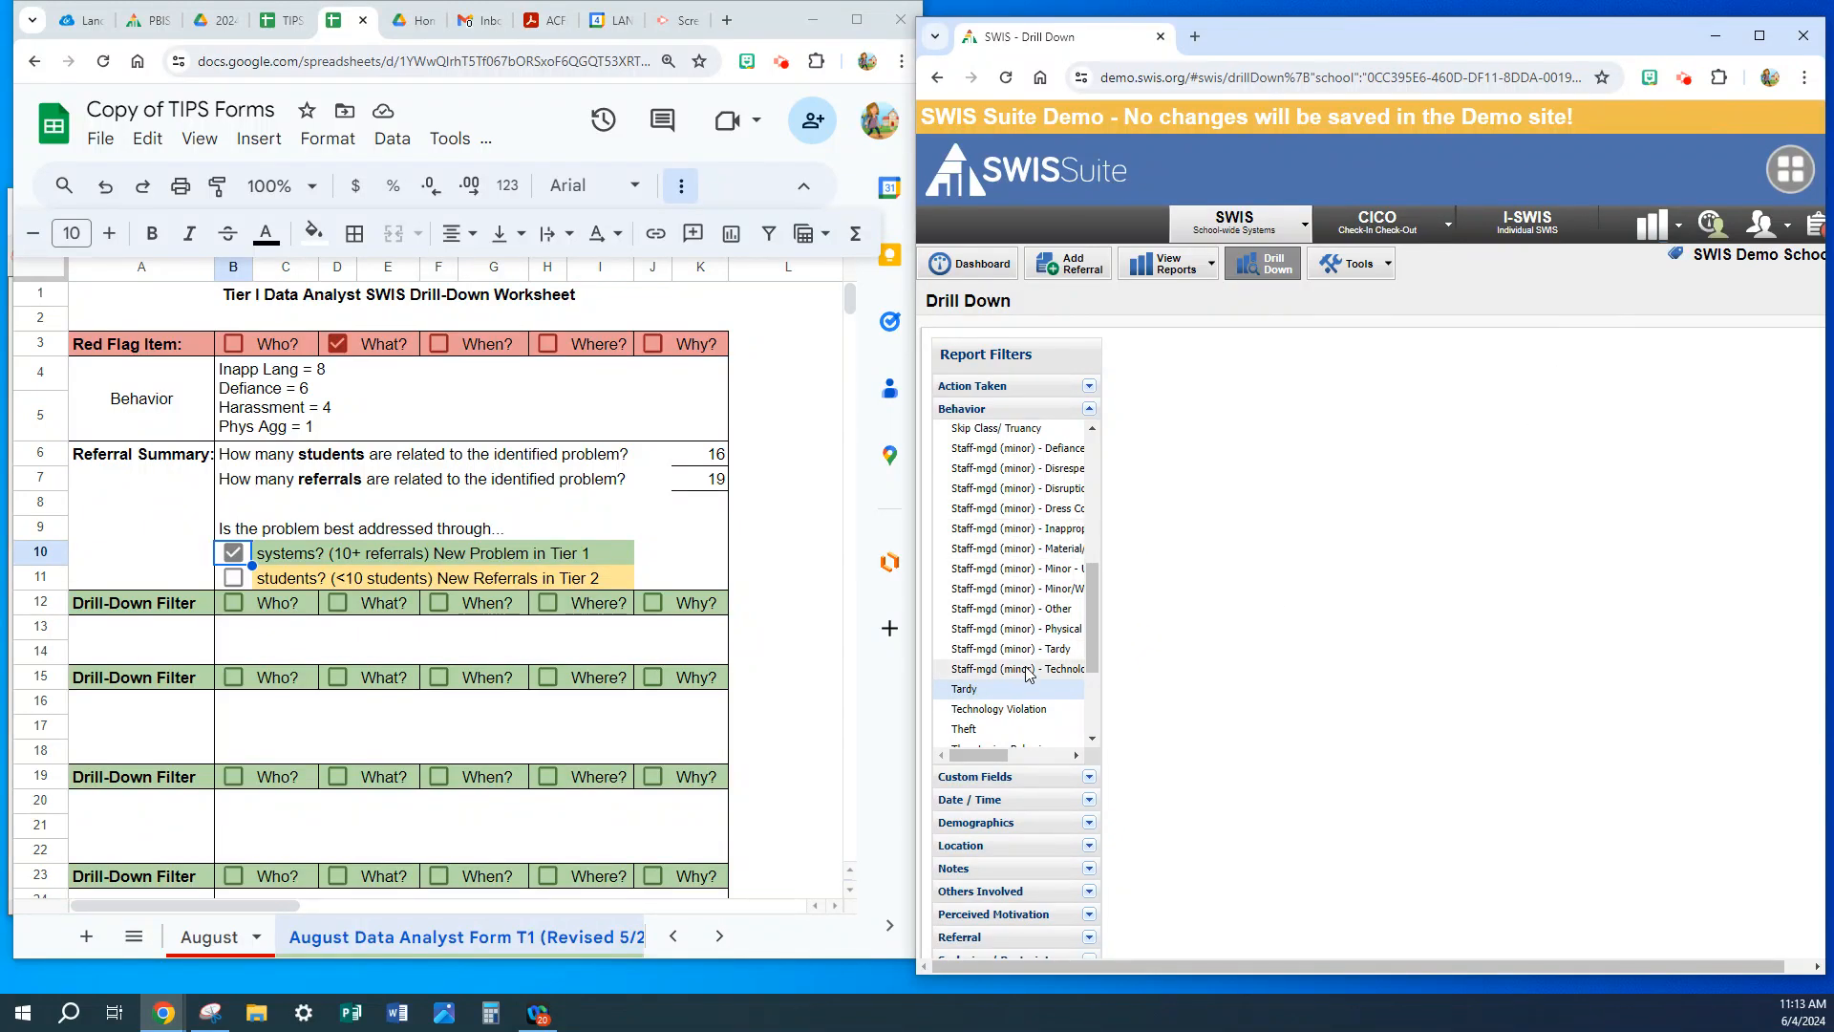
- Include the Abusive Language/Inappropriate Language behavior in the SWIS Drill Down dataset and regenerate the report
{"action": "scroll", "coordinate": [1020, 686], "scroll_direction": "up", "scroll_amount": 5}
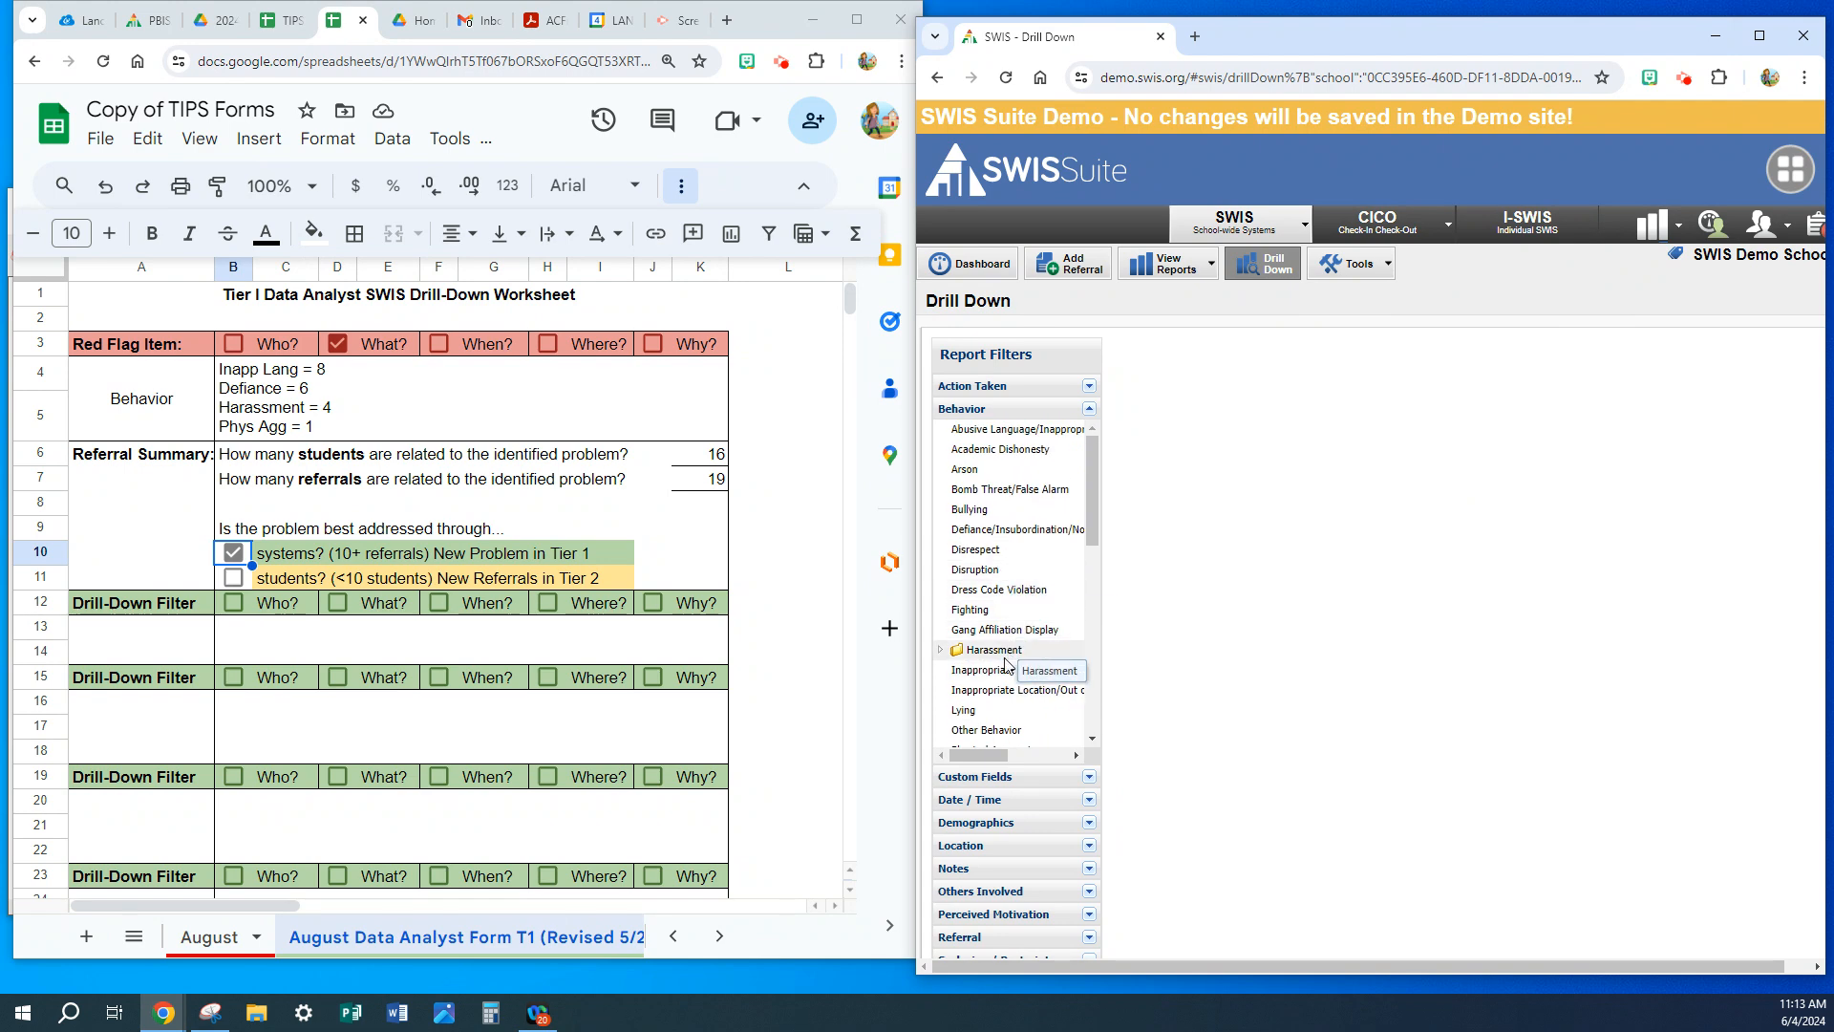
{"action": "double_click", "coordinate": [1010, 440]}
{"action": "scroll", "coordinate": [1195, 679], "scroll_direction": "down", "scroll_amount": 3}
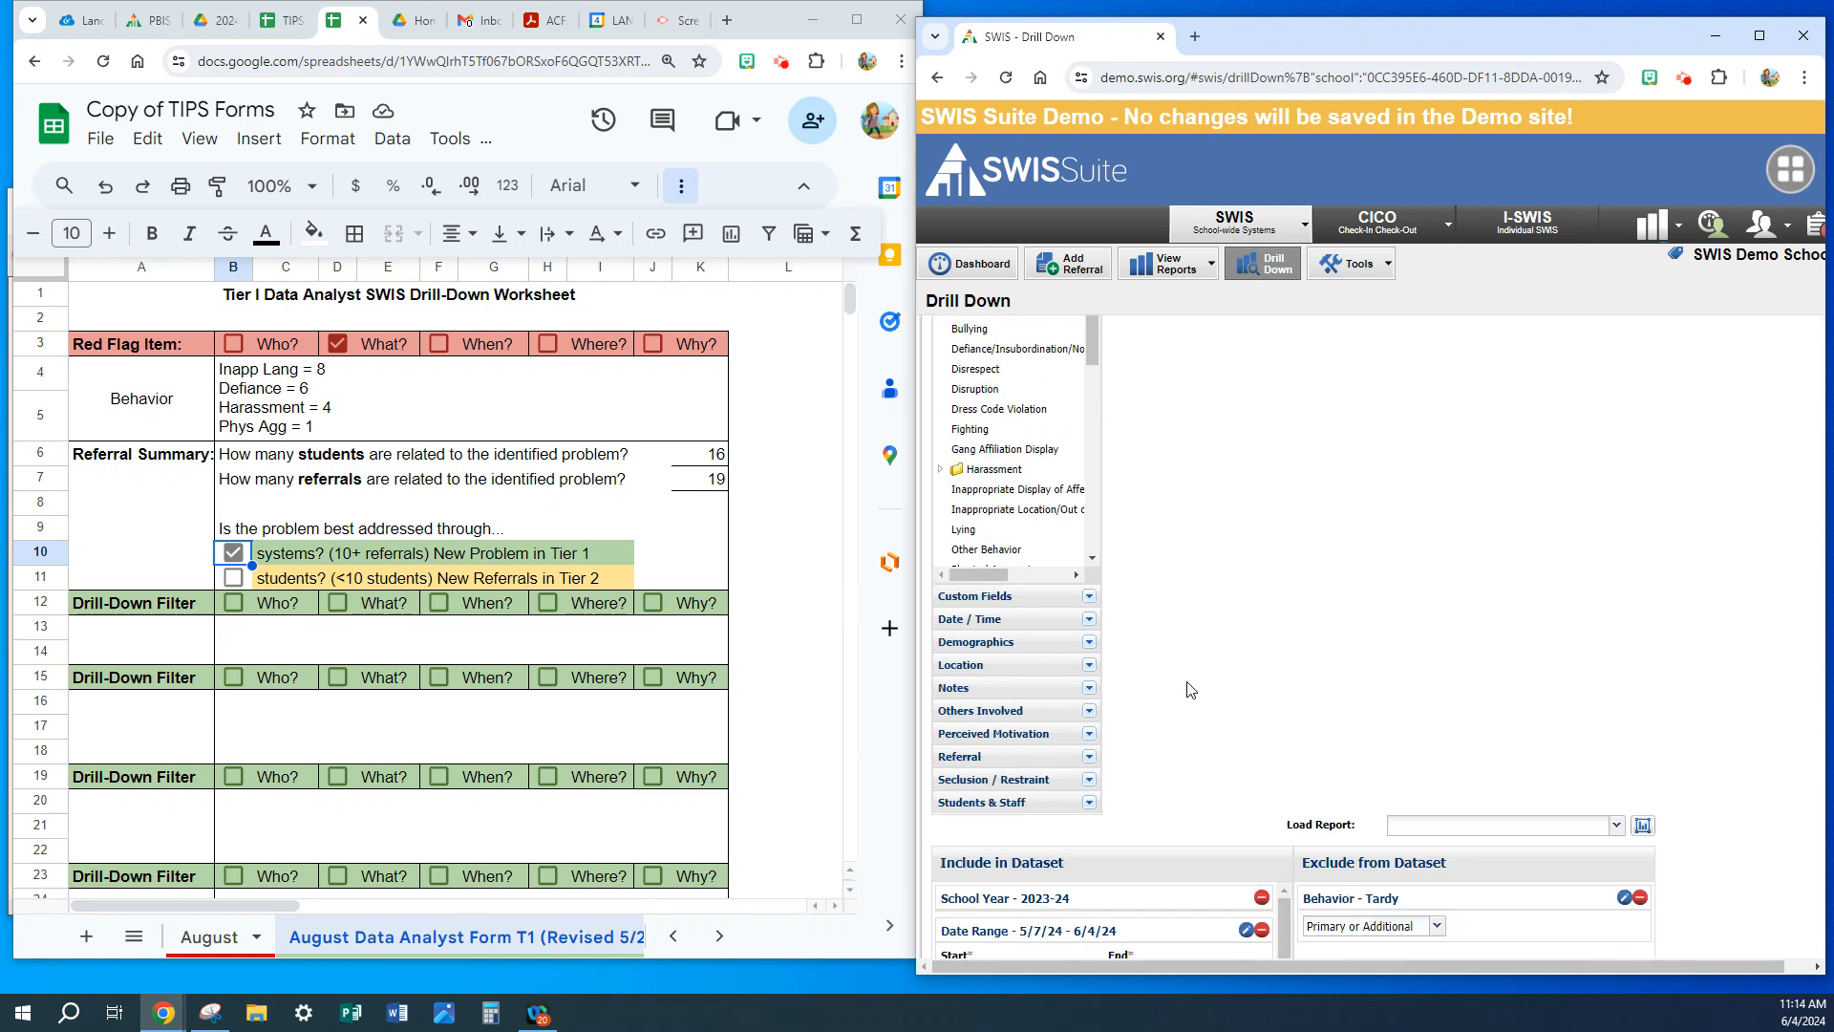
{"action": "scroll", "coordinate": [1189, 689], "scroll_direction": "down", "scroll_amount": 2}
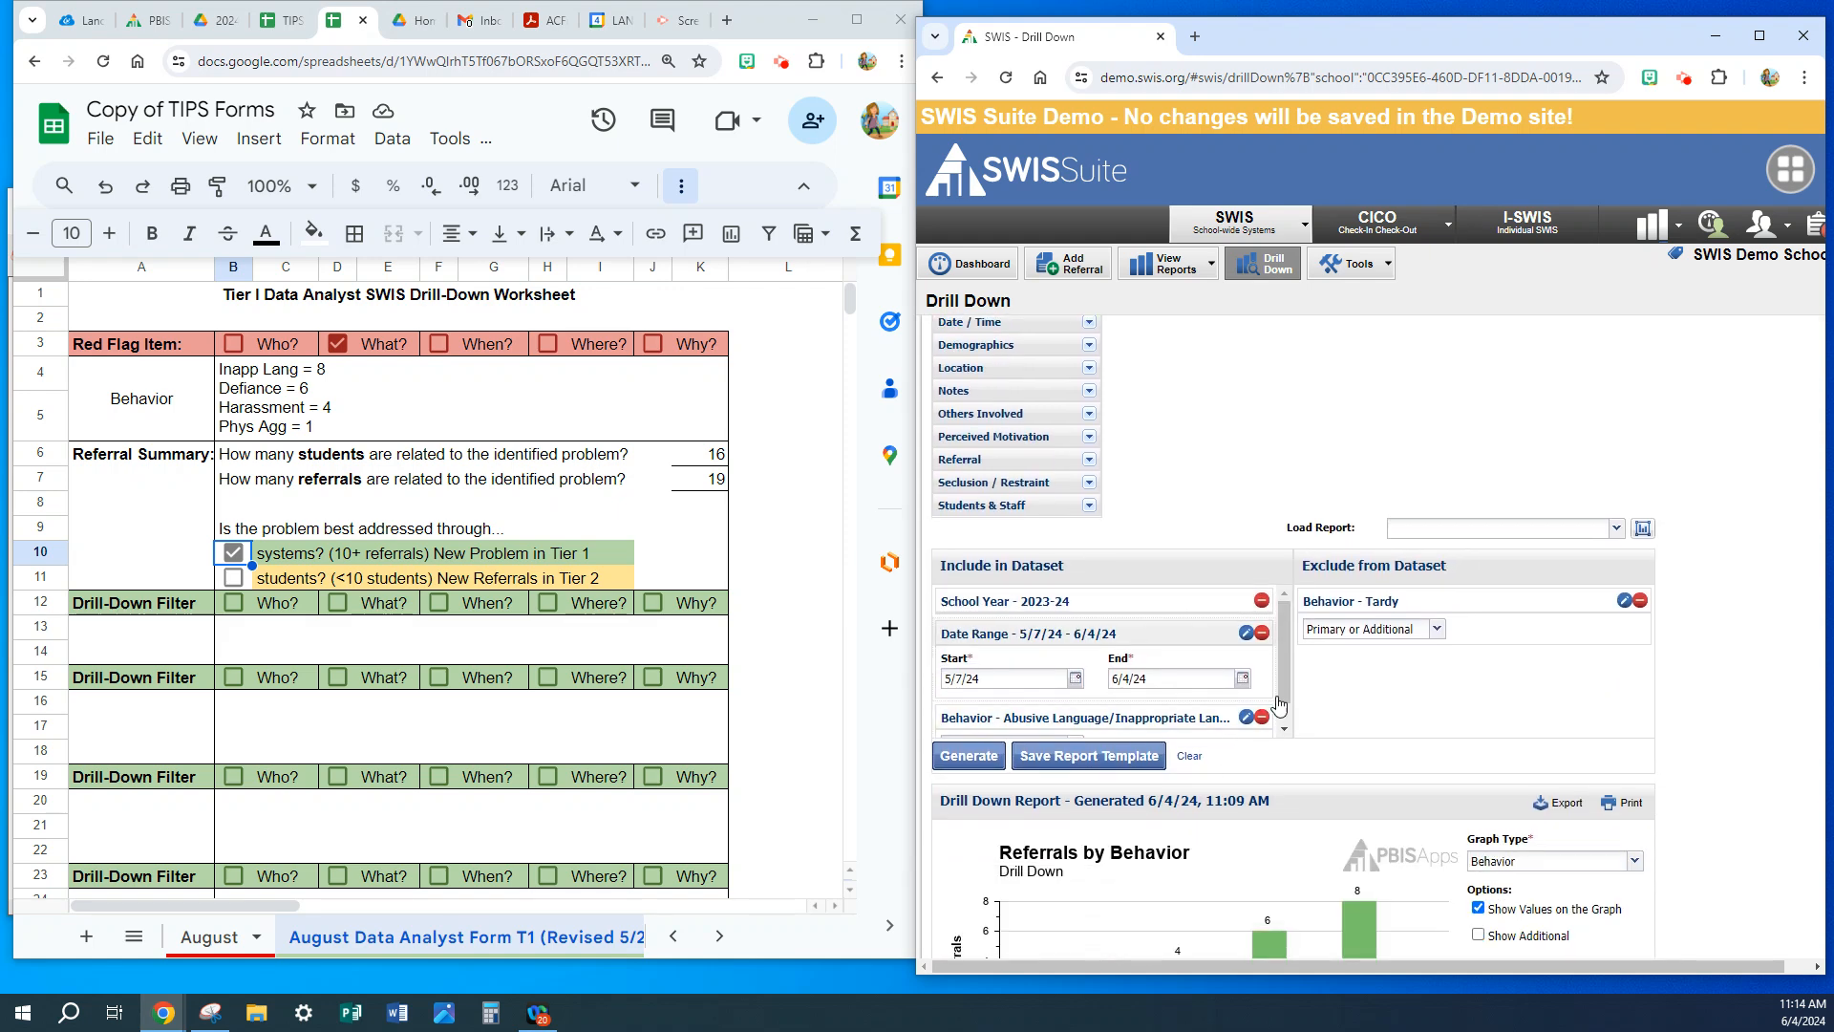
{"action": "scroll", "coordinate": [1285, 716], "scroll_direction": "down", "scroll_amount": 1}
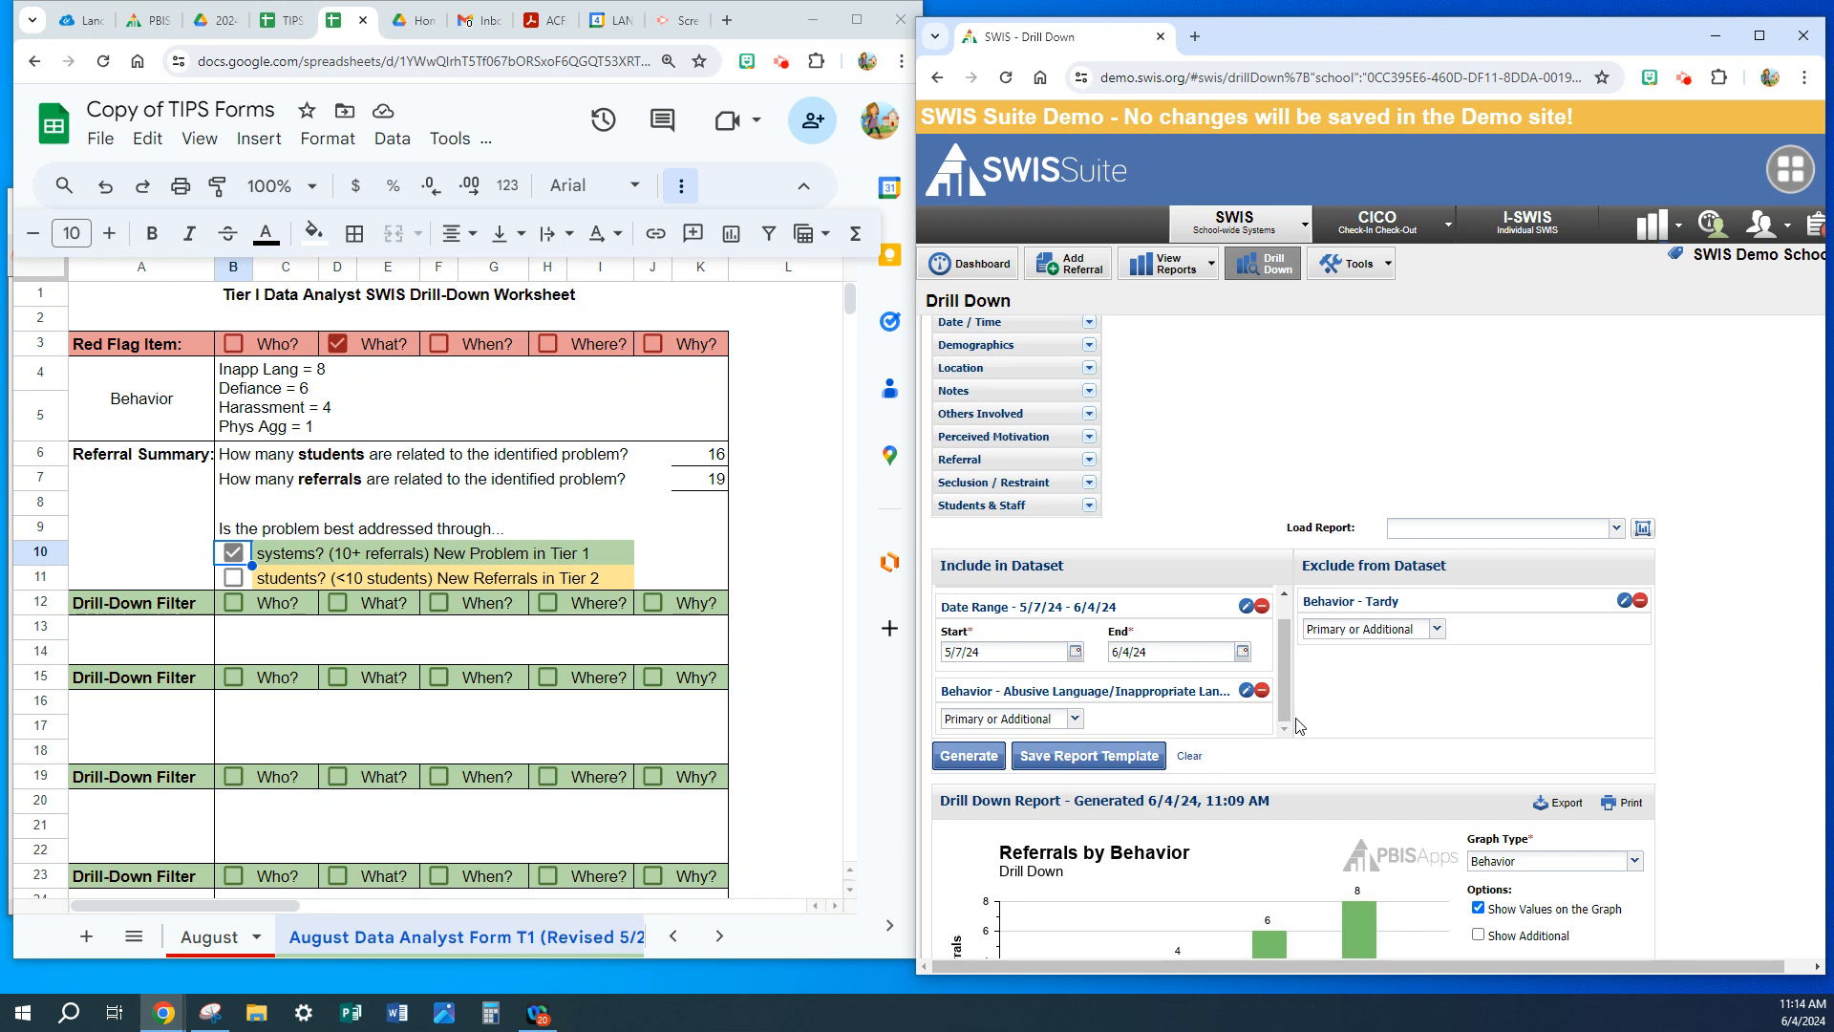
{"action": "left_click", "coordinate": [977, 765]}
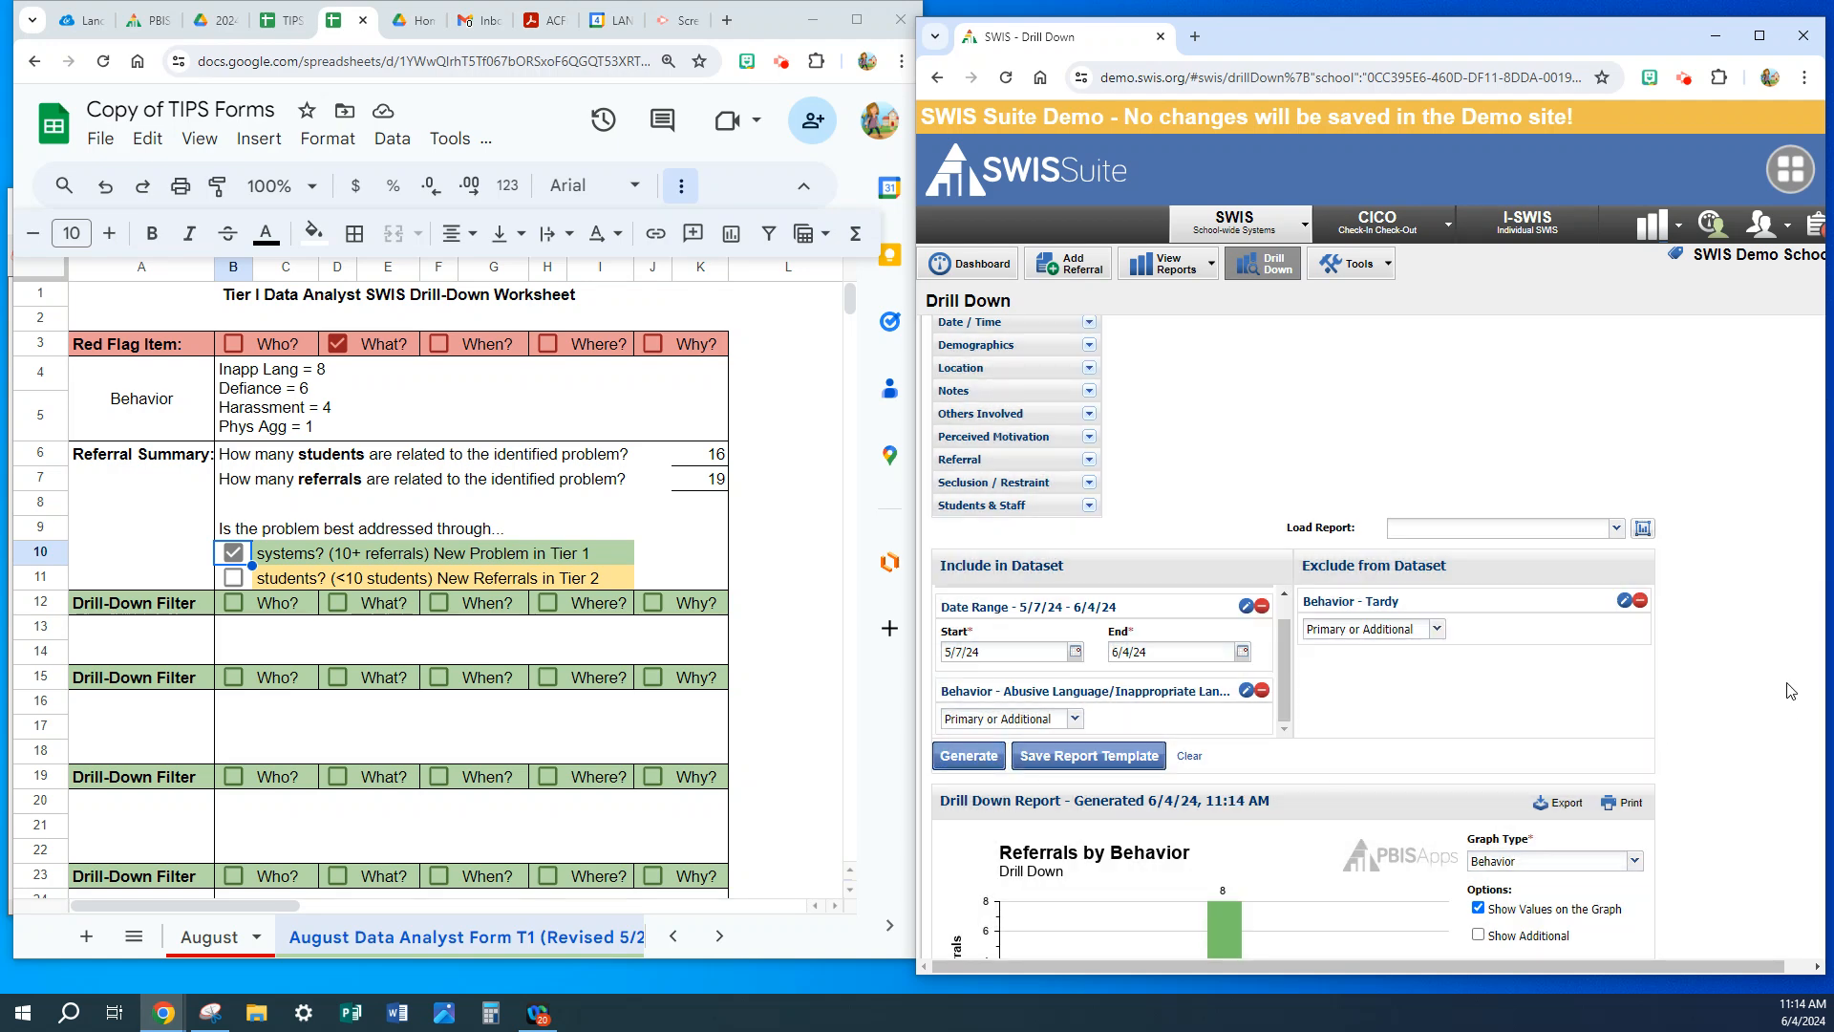
- Compare the inappropriate language referrals graphed by Grade, Time of Day, Day of Week and Location
{"action": "scroll", "coordinate": [1790, 689], "scroll_direction": "down", "scroll_amount": 2}
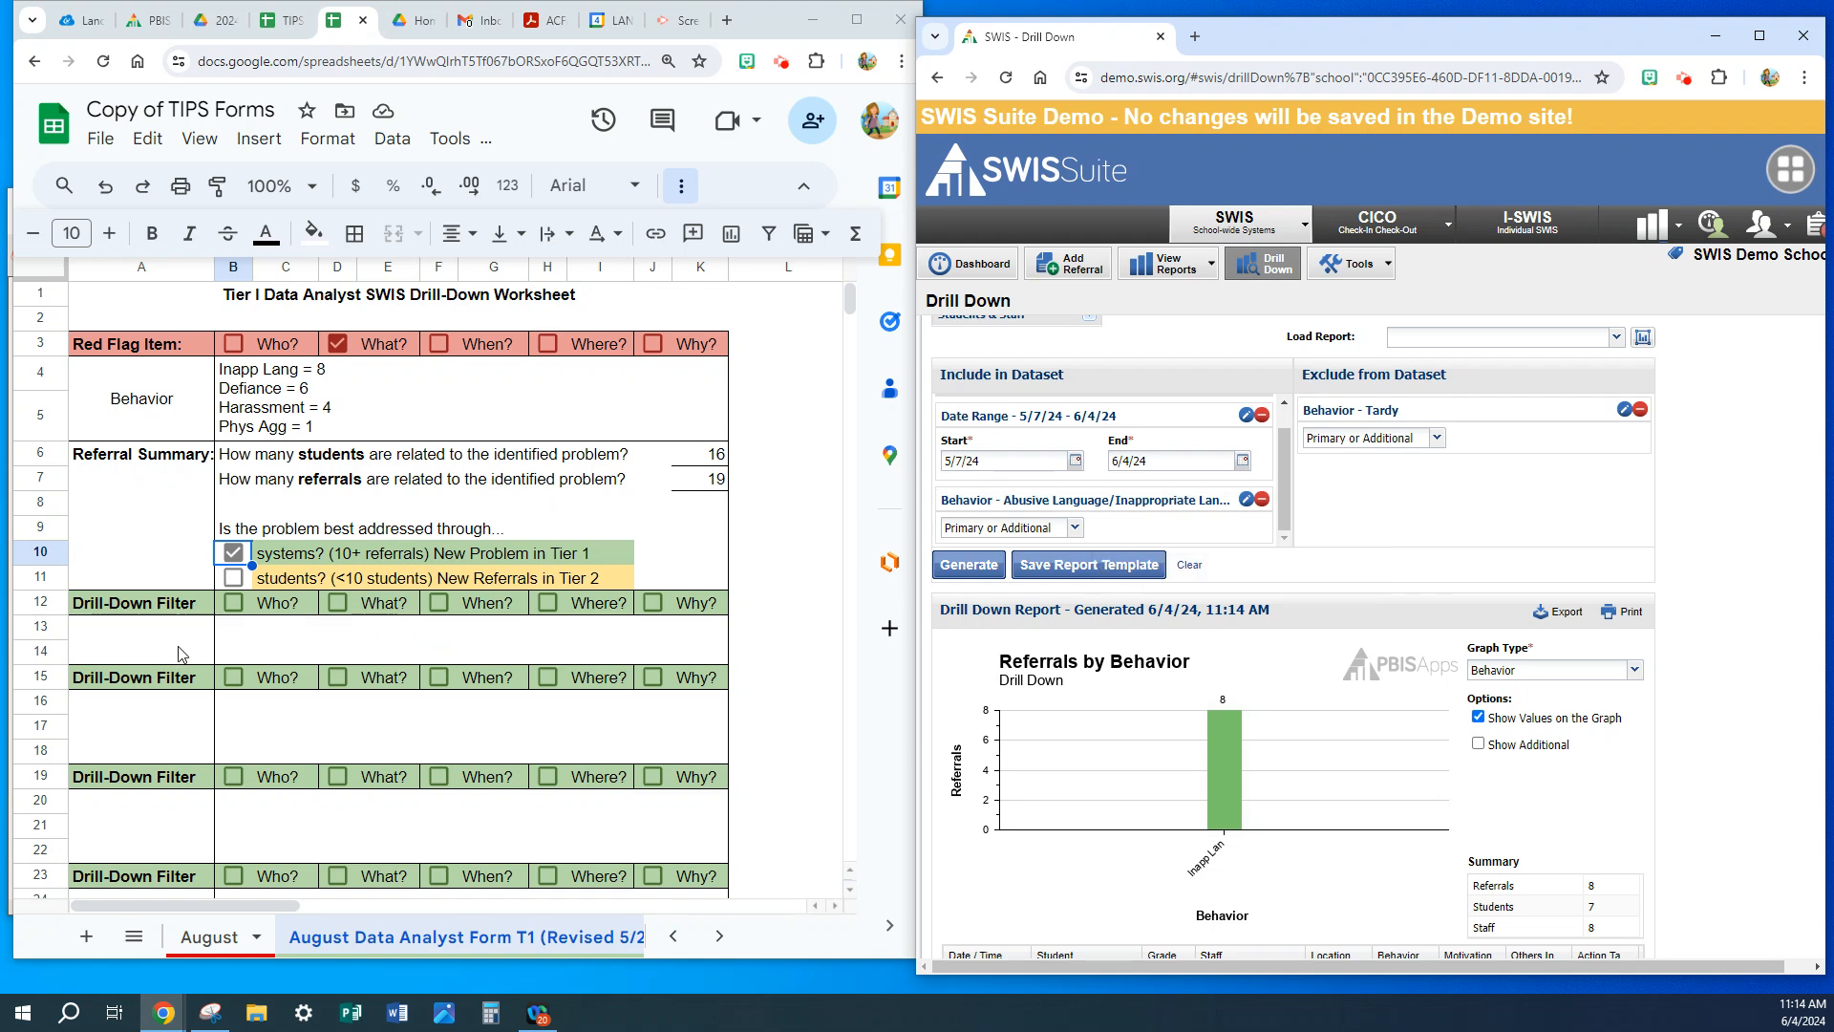
{"action": "left_click", "coordinate": [1635, 669]}
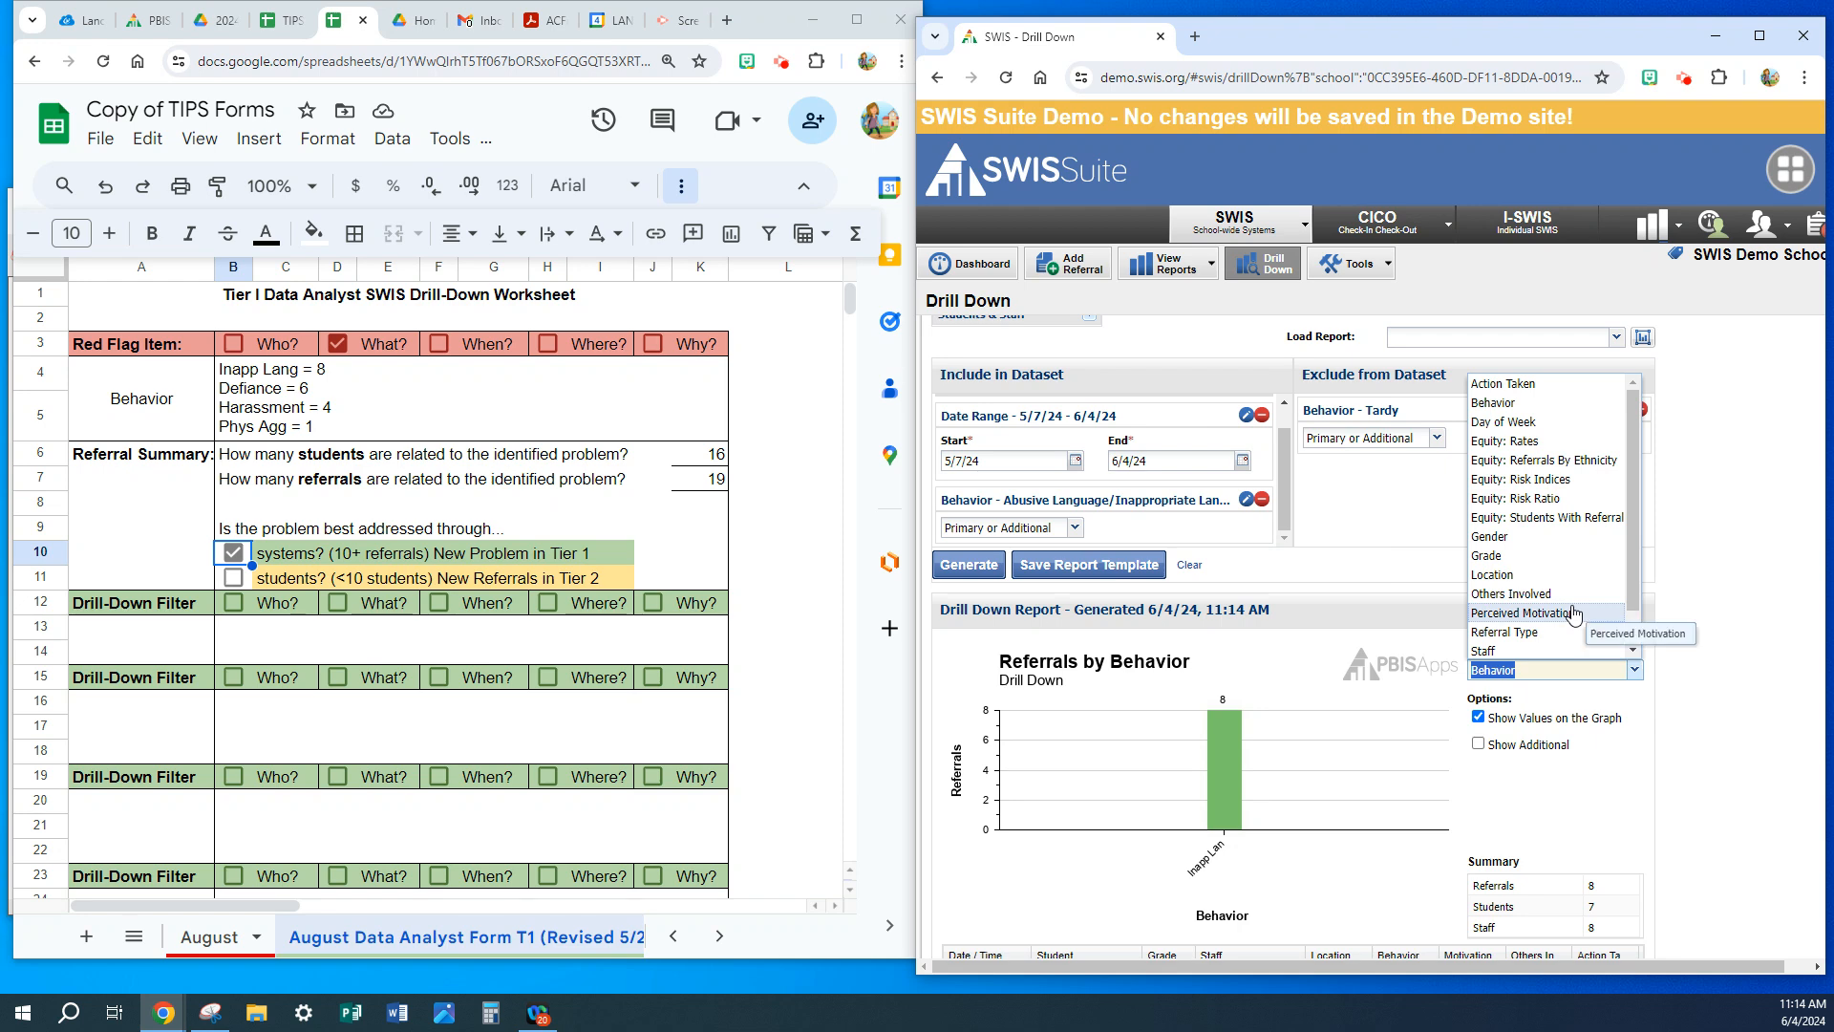
{"action": "left_click", "coordinate": [1526, 558]}
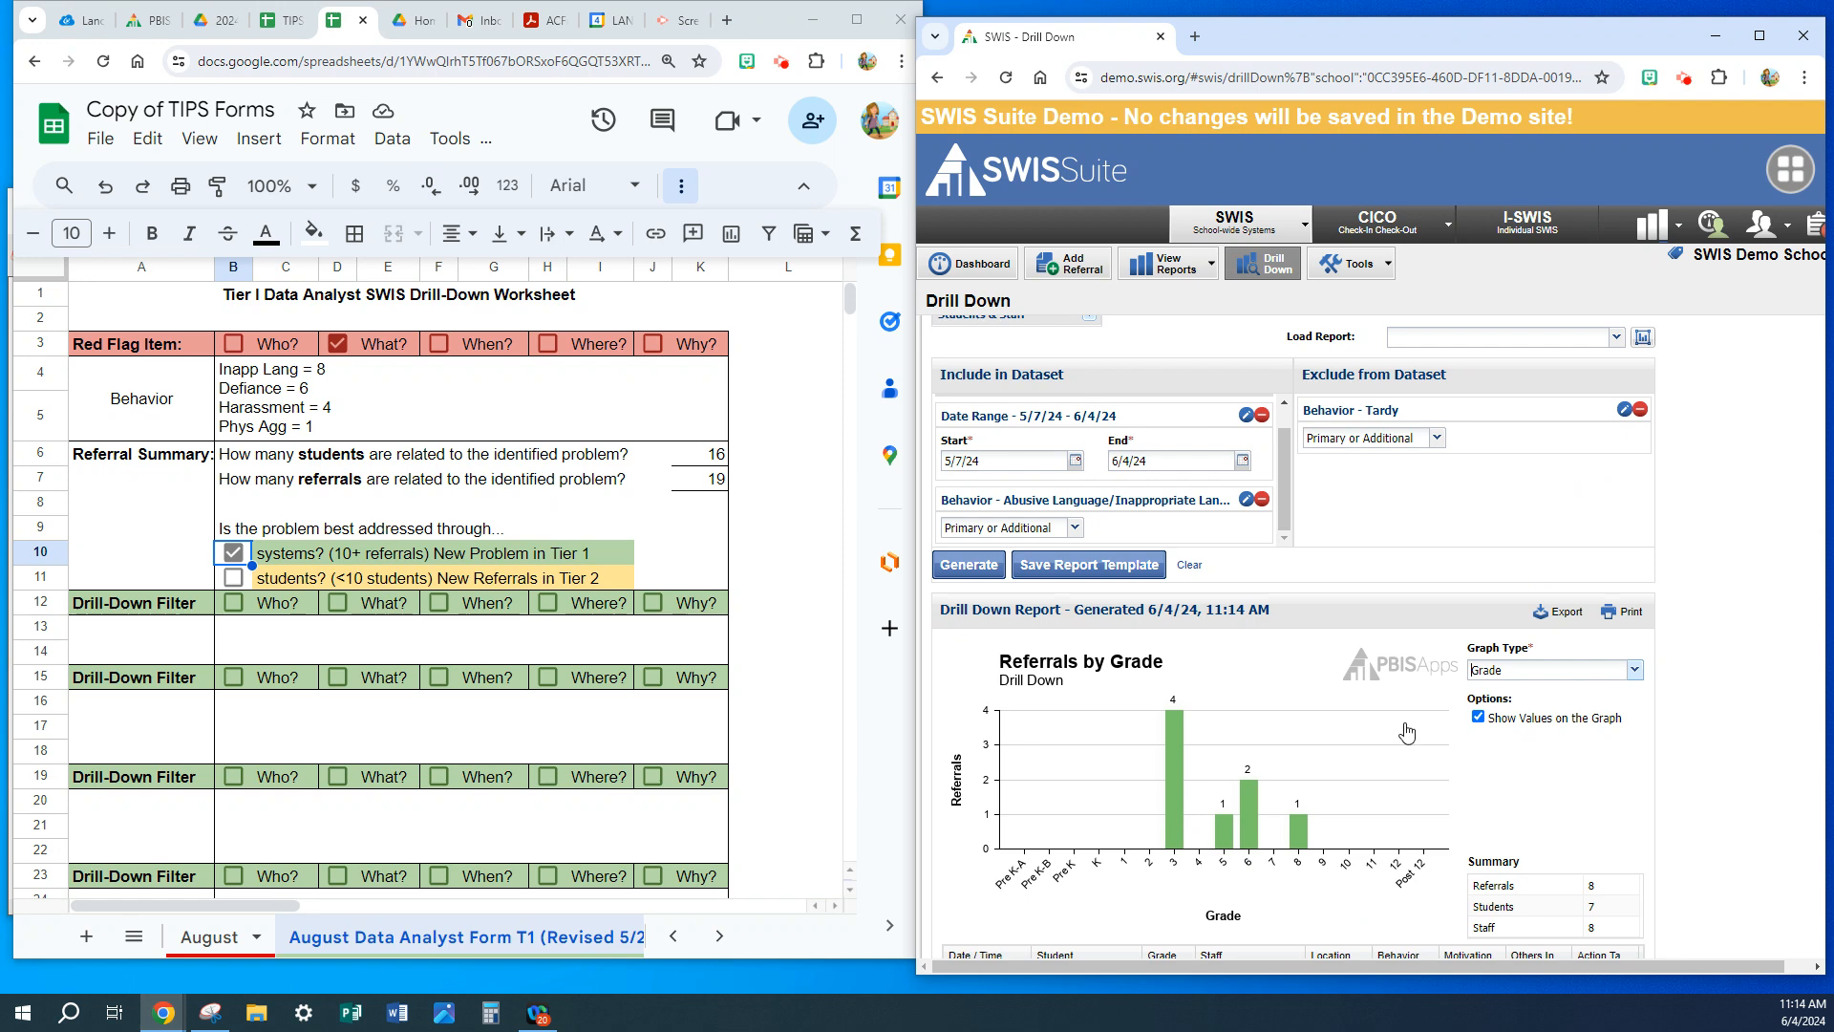
{"action": "left_click", "coordinate": [1635, 671]}
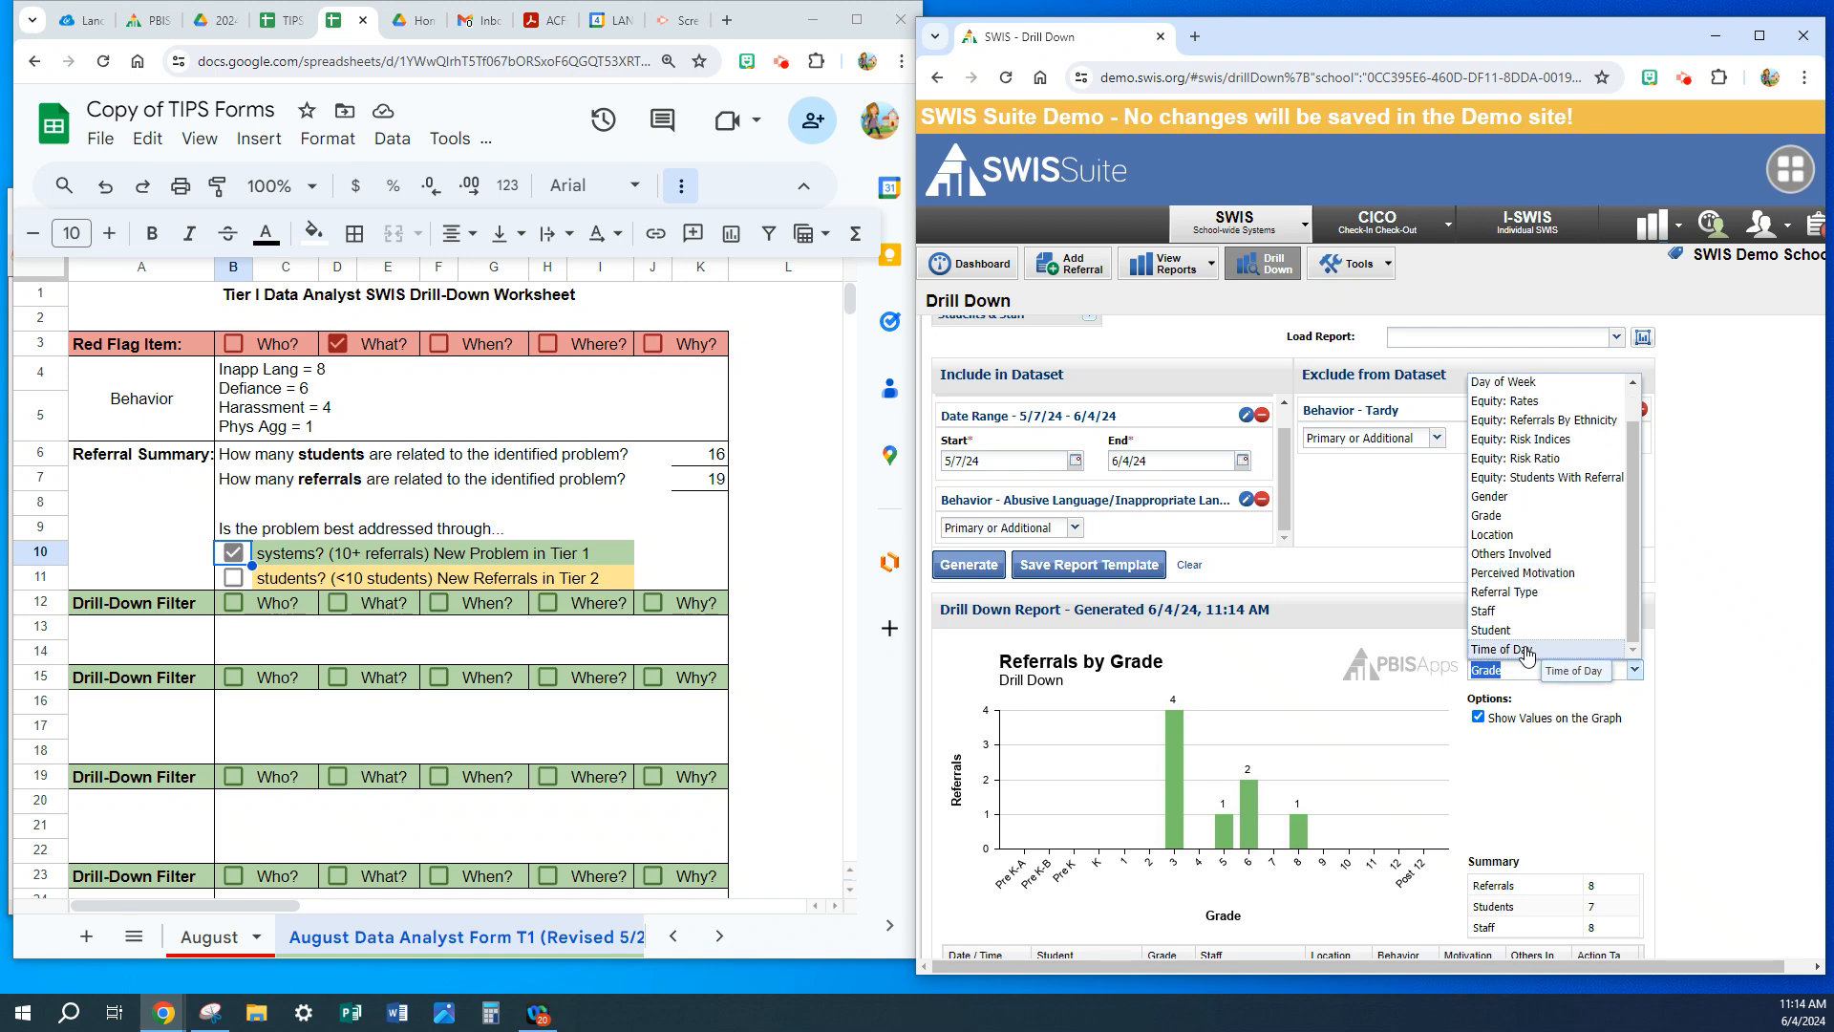
{"action": "left_click", "coordinate": [1528, 650]}
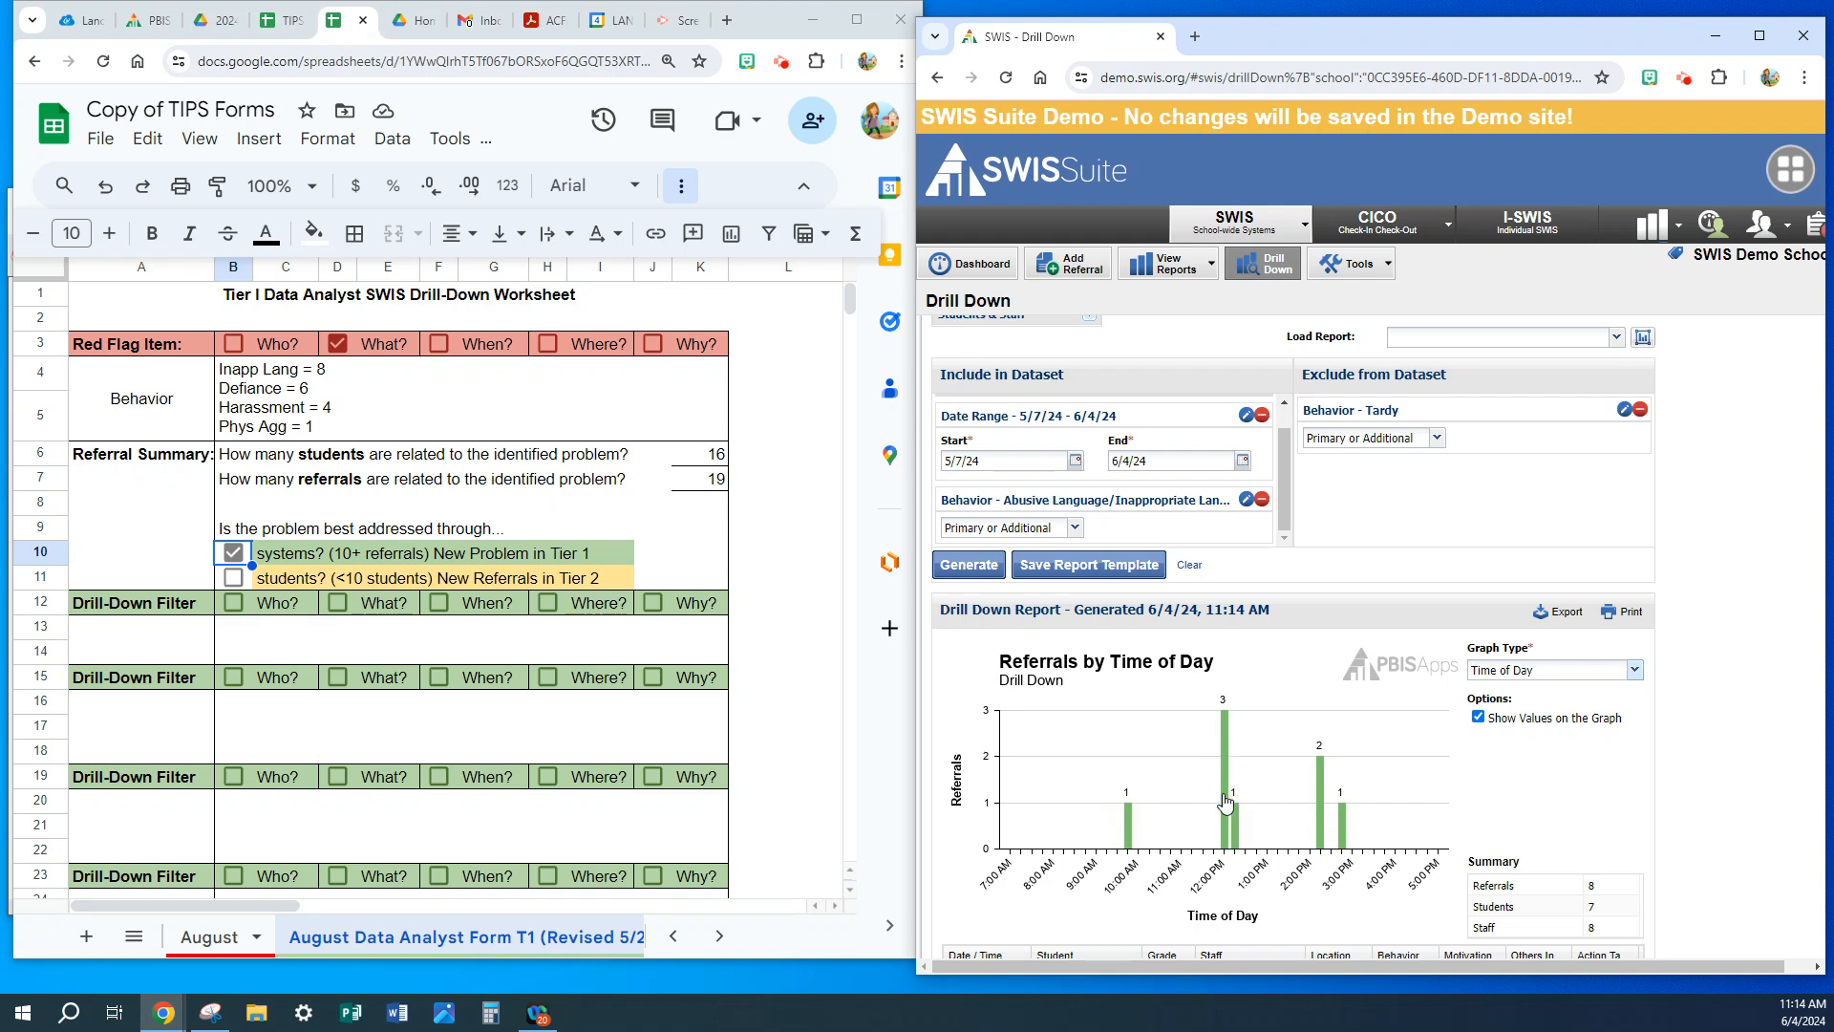
{"action": "left_click", "coordinate": [1633, 669]}
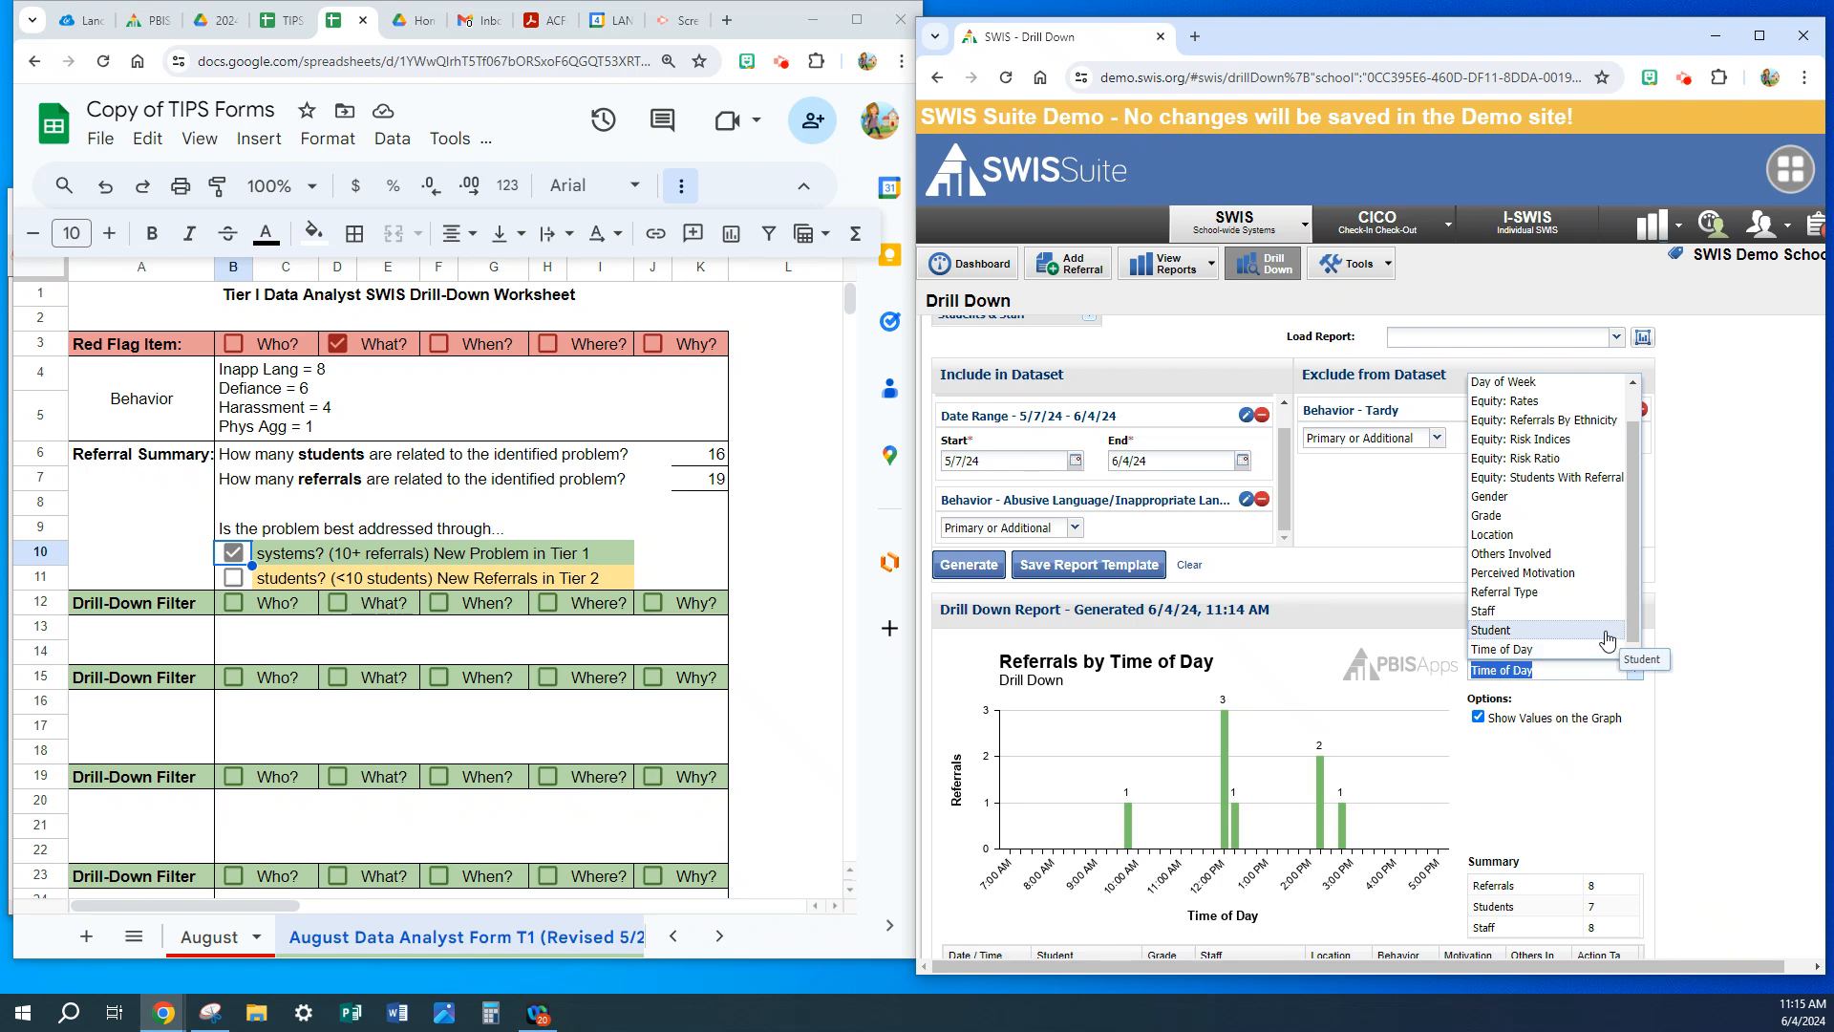
{"action": "scroll", "coordinate": [1608, 640], "scroll_direction": "up", "scroll_amount": 1}
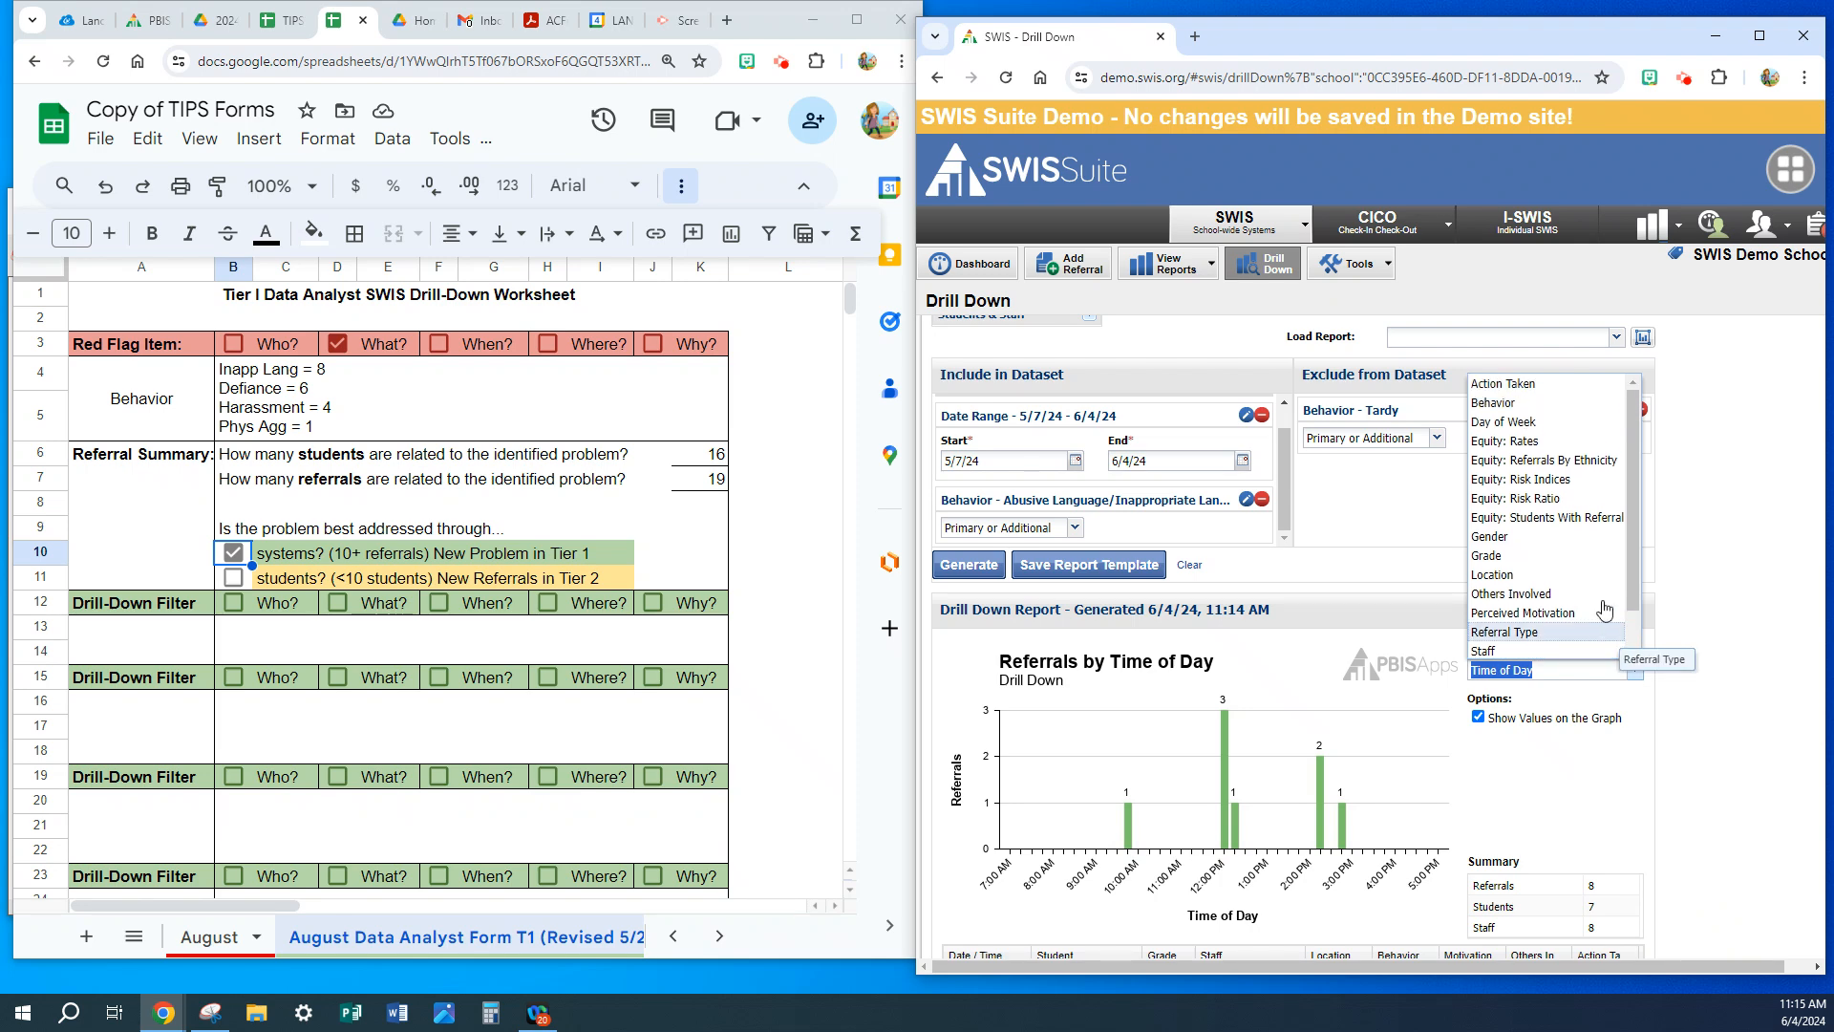
{"action": "left_click", "coordinate": [1526, 422]}
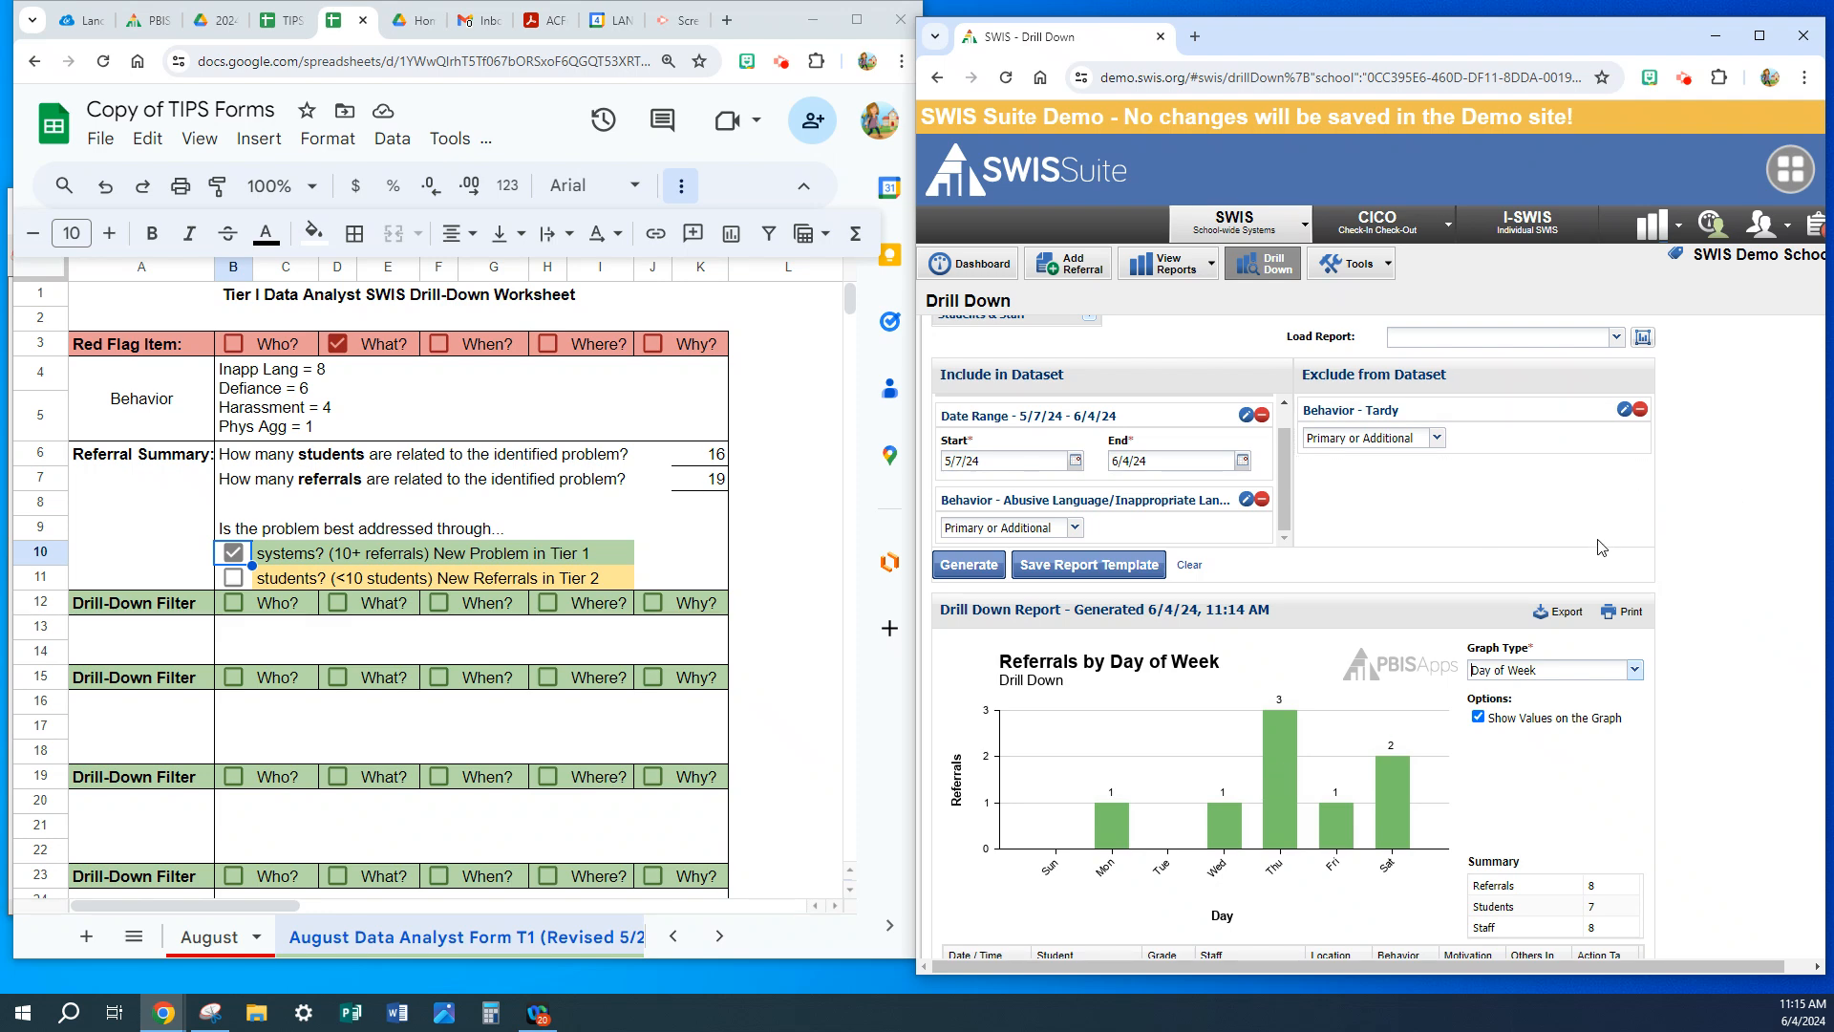
{"action": "left_click", "coordinate": [1635, 671]}
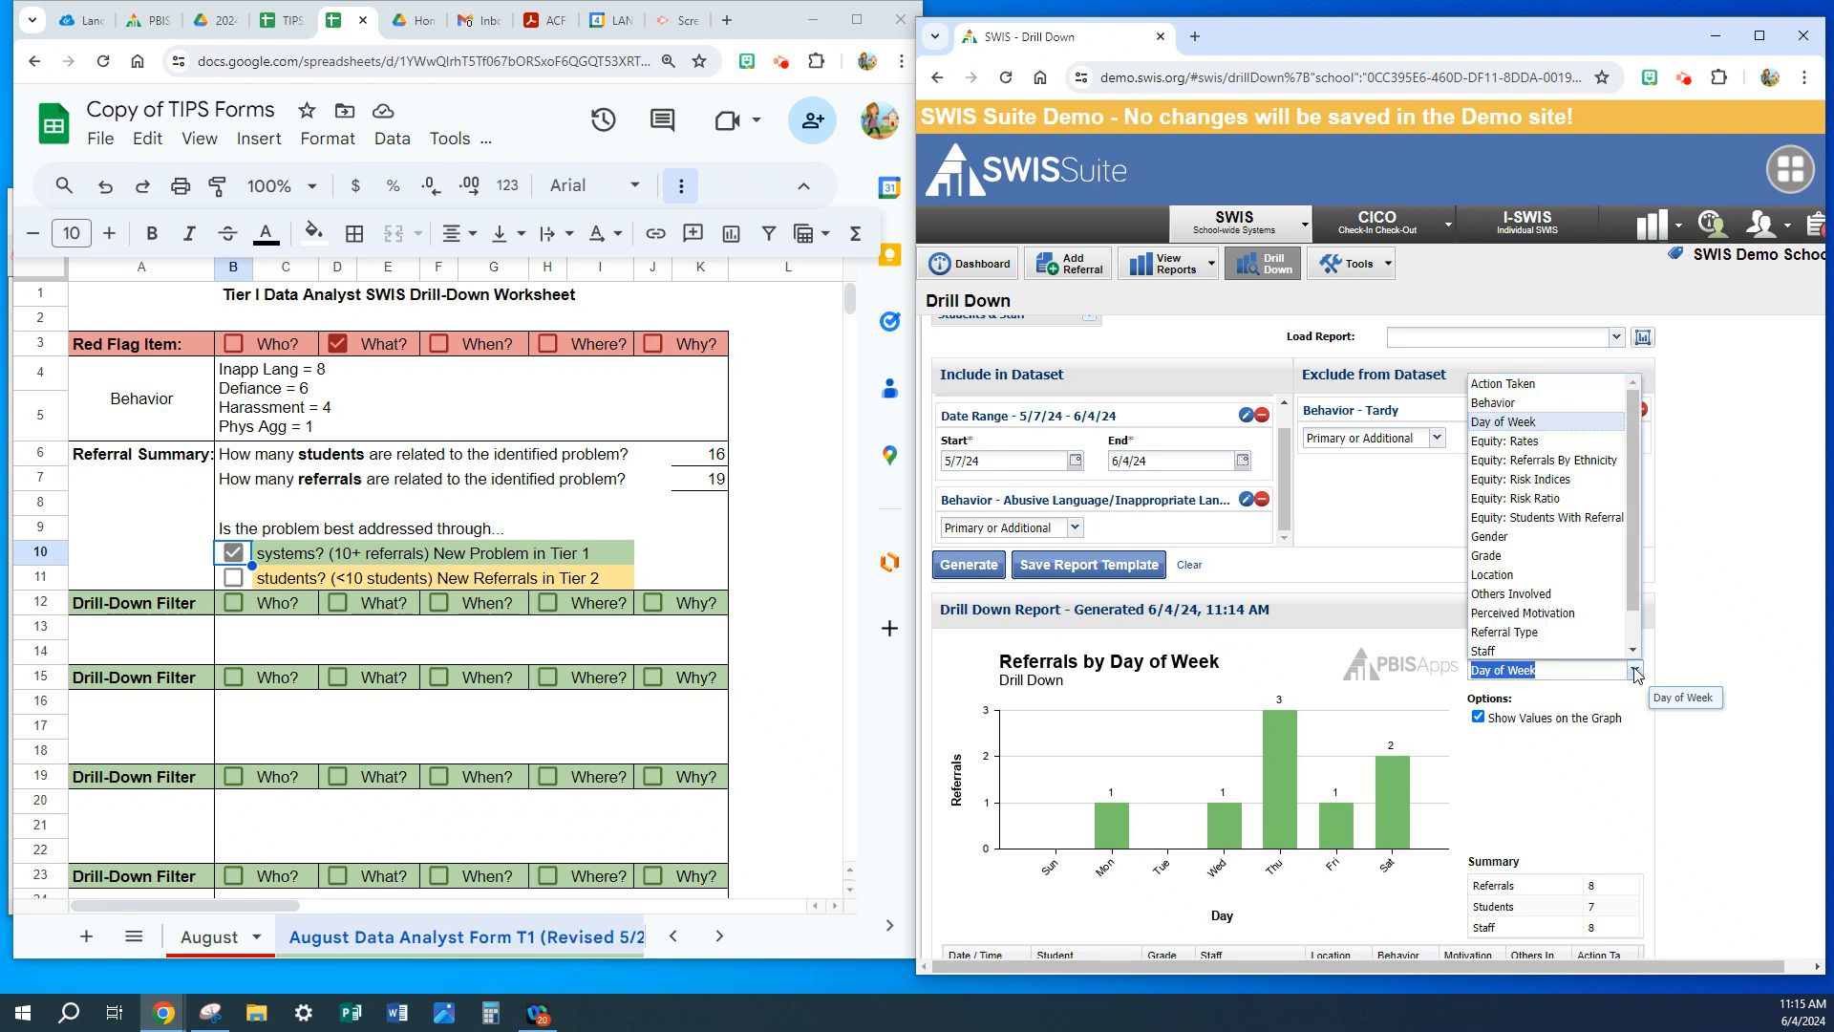
{"action": "left_click", "coordinate": [1541, 576]}
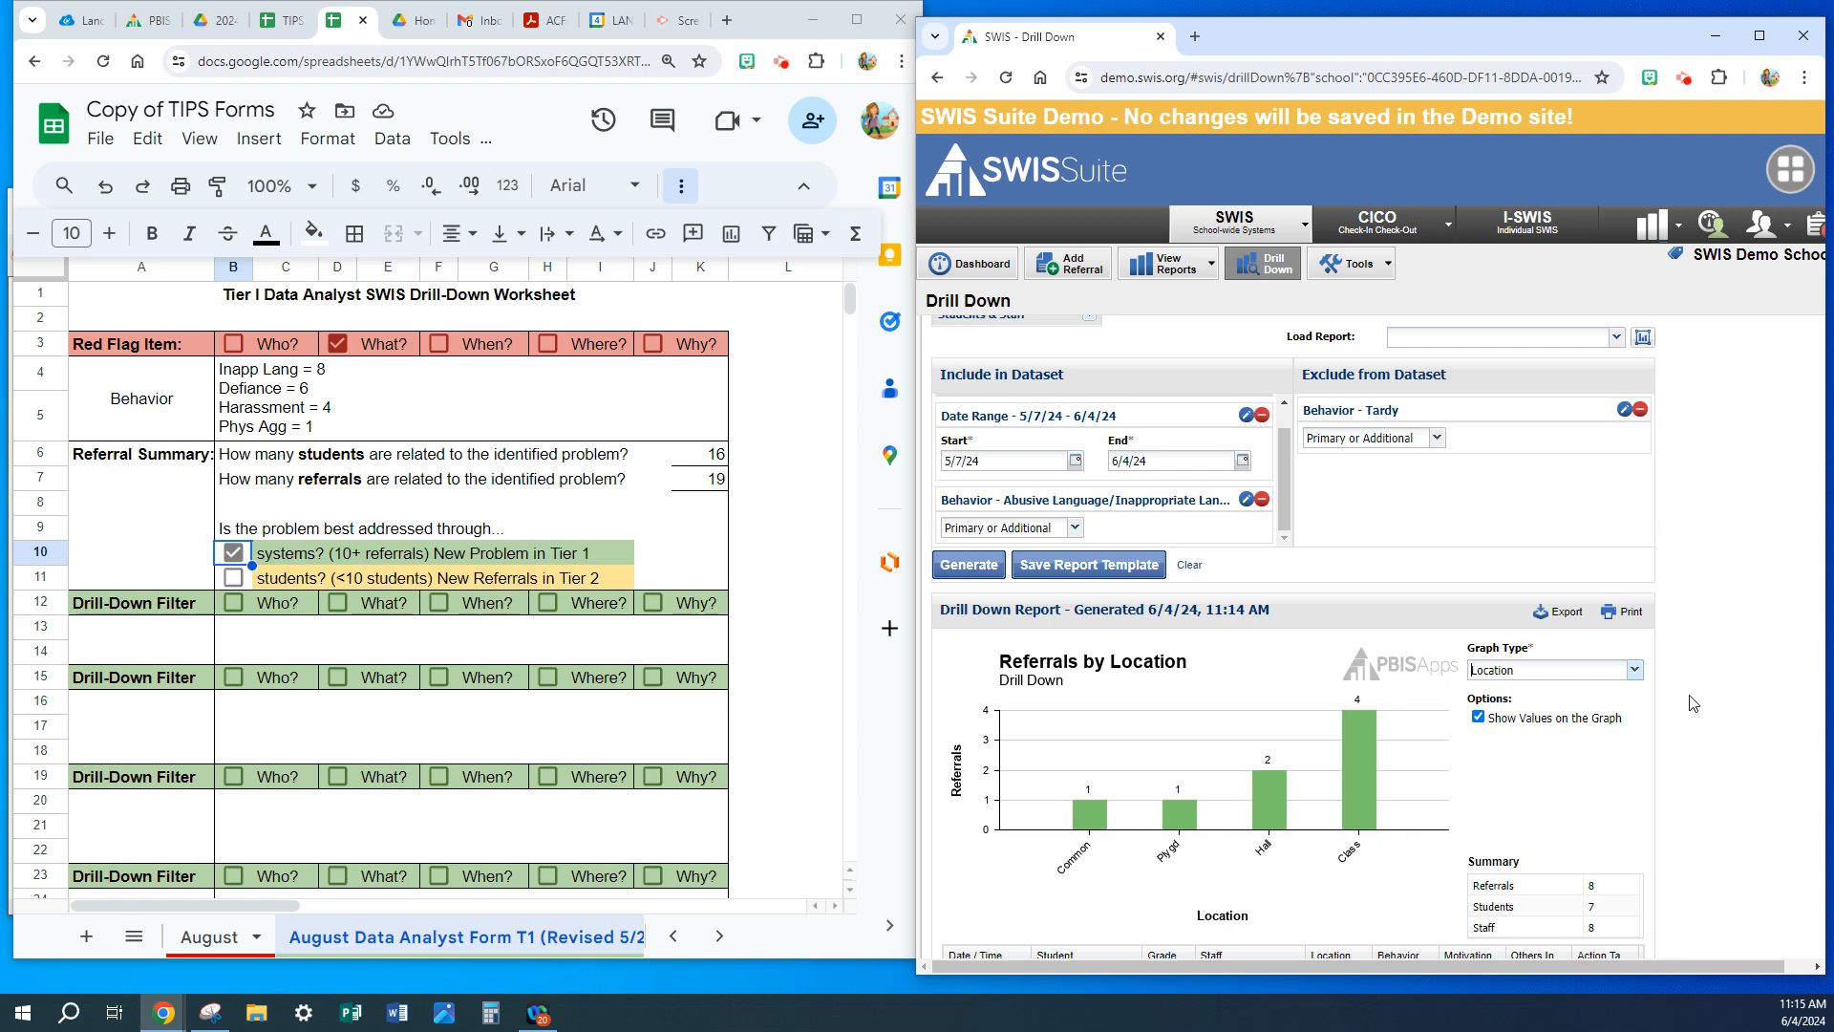
- Set the graph type to Grade and enter Grade under the first Drill-Down Filter on the worksheet
{"action": "left_click", "coordinate": [1635, 672]}
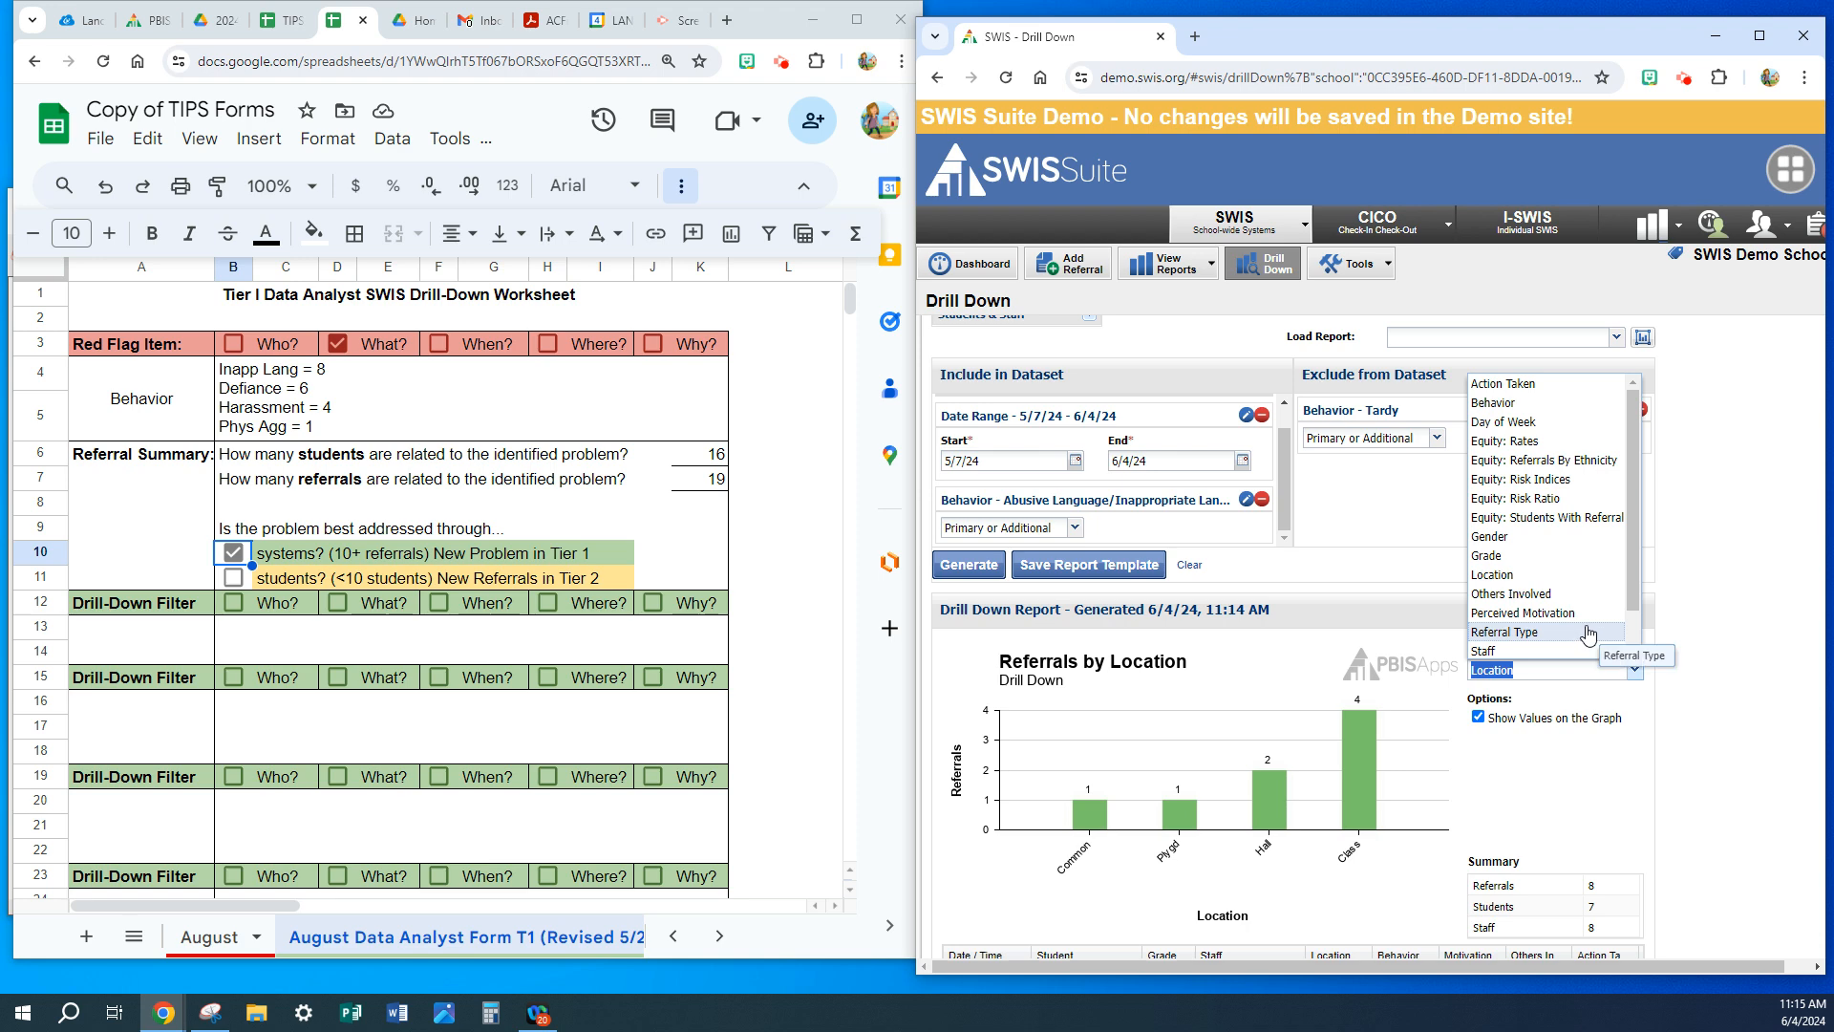
{"action": "left_click", "coordinate": [1565, 558]}
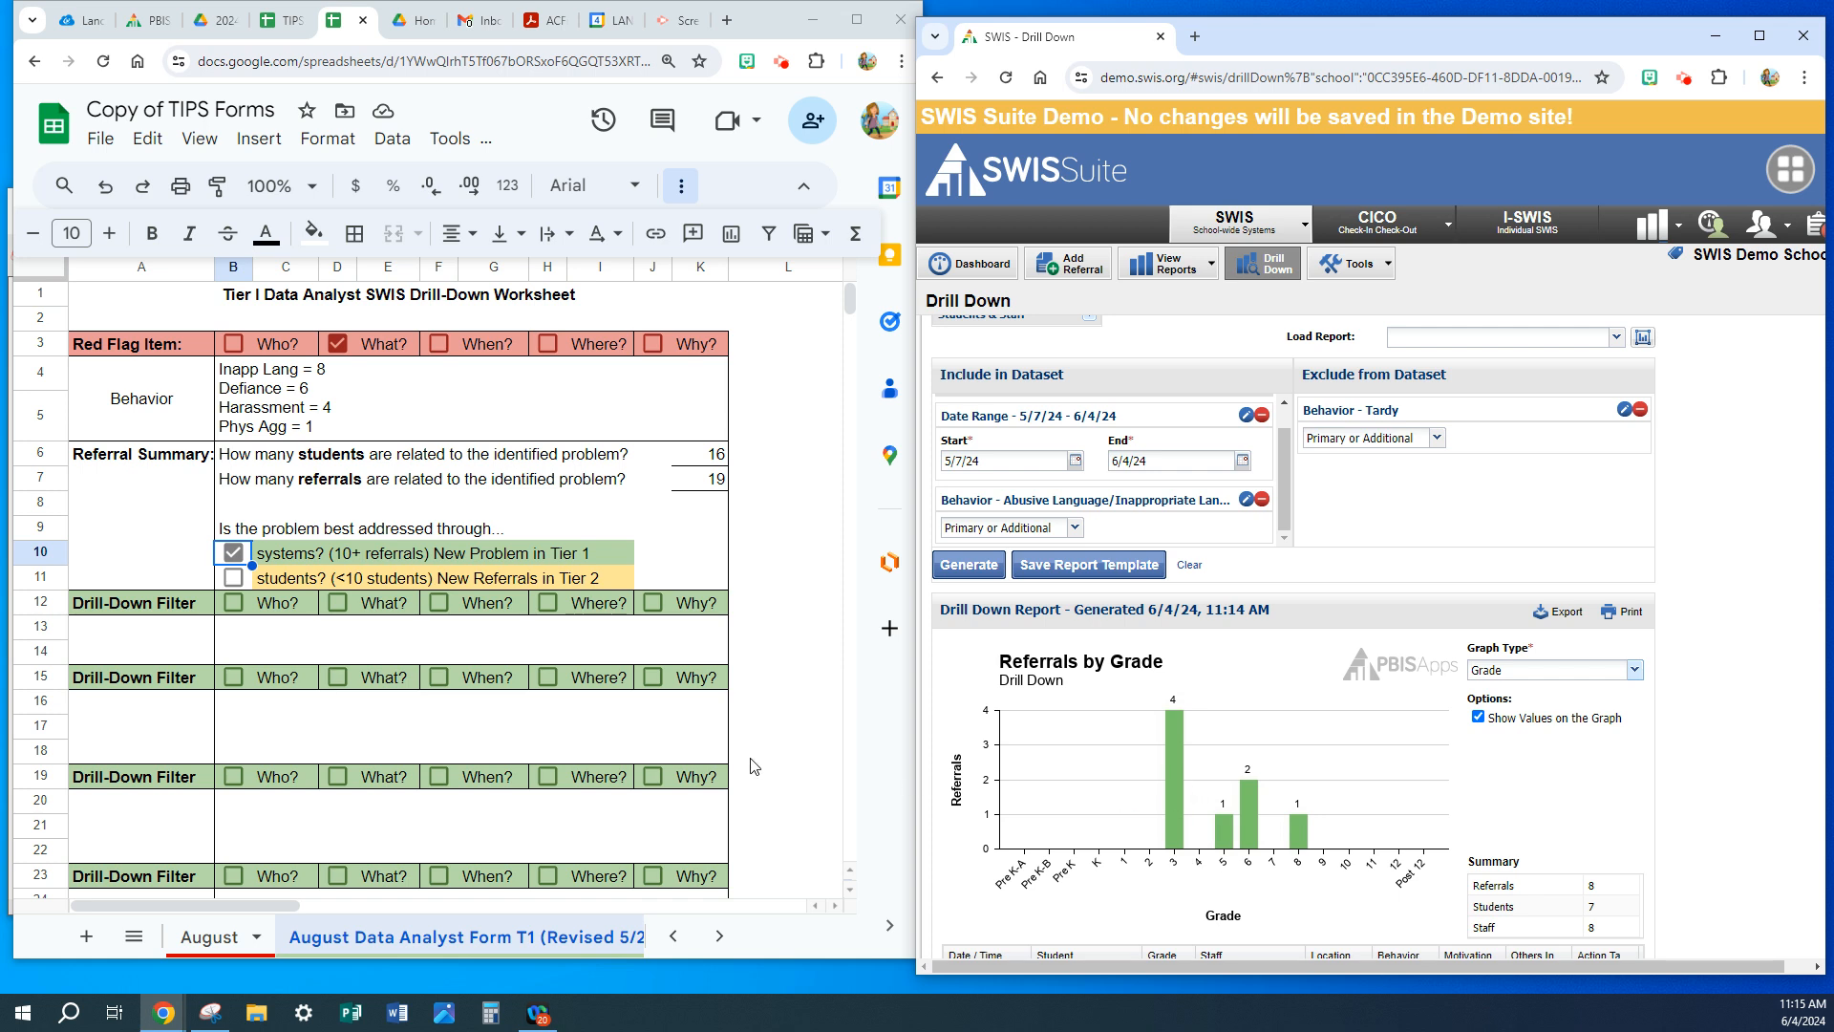
{"action": "left_click", "coordinate": [150, 638]}
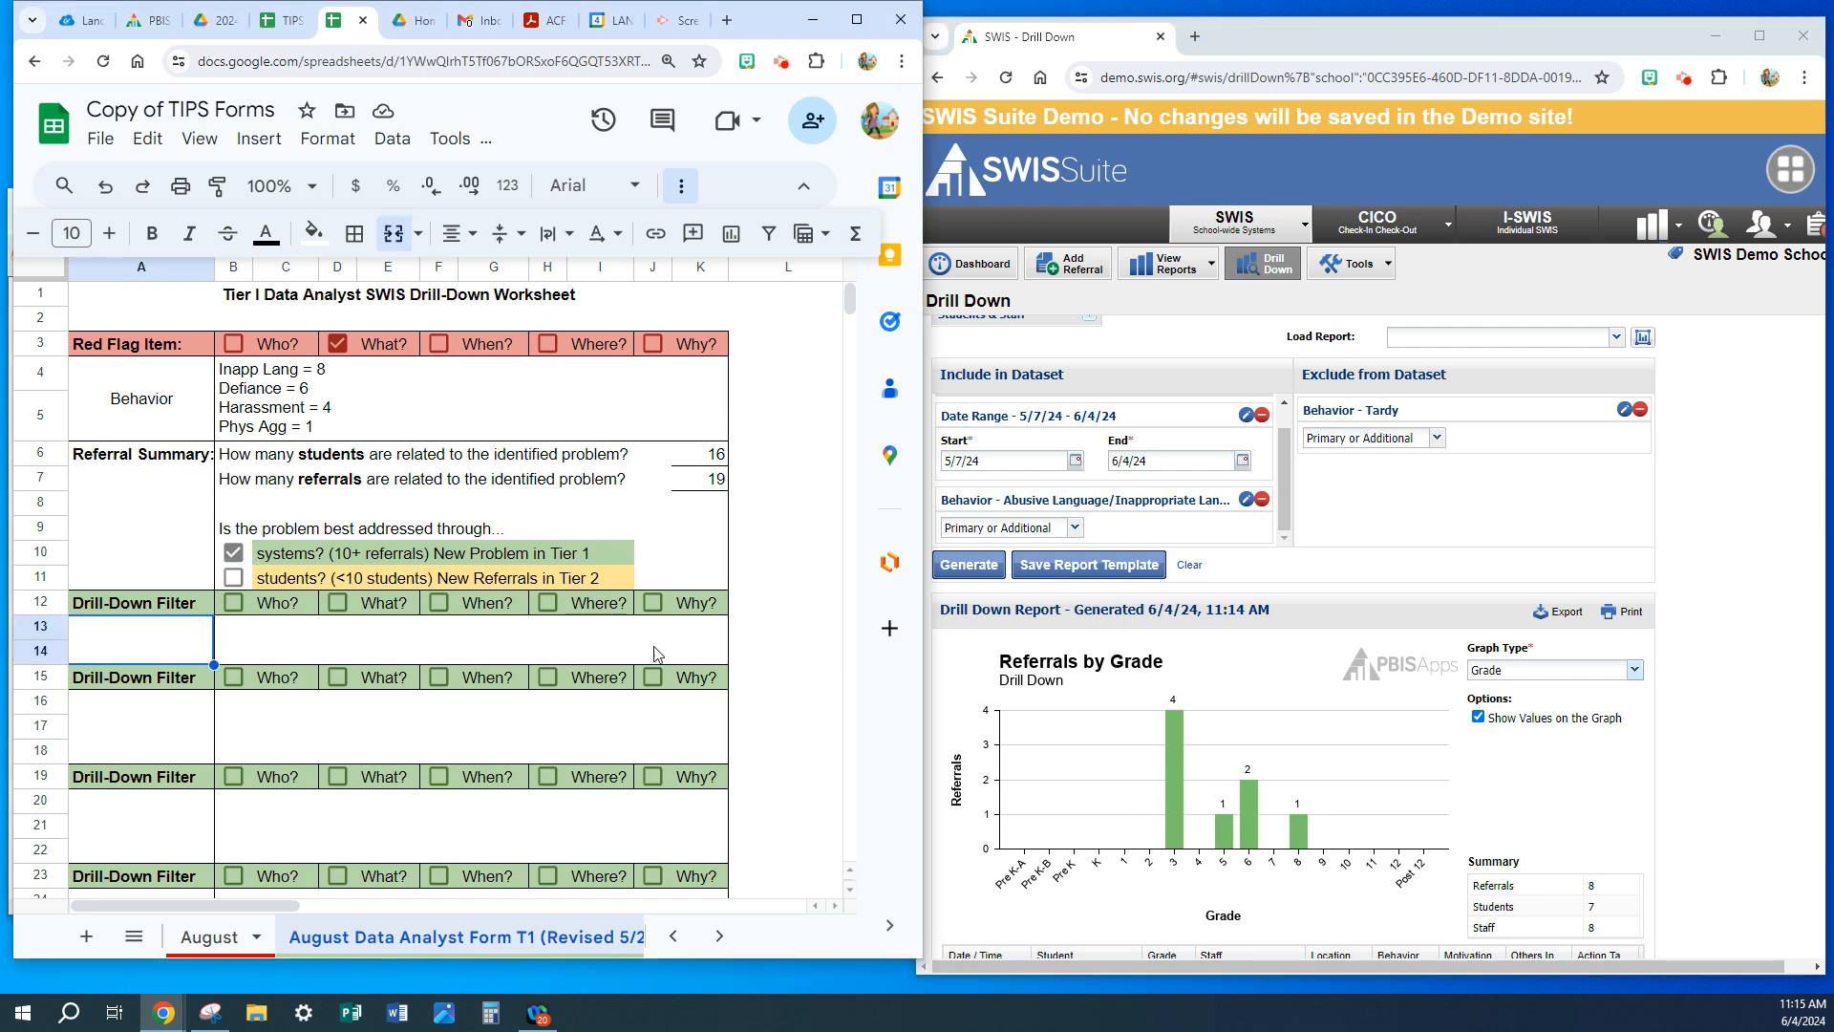
{"action": "type", "text": "Grade"}
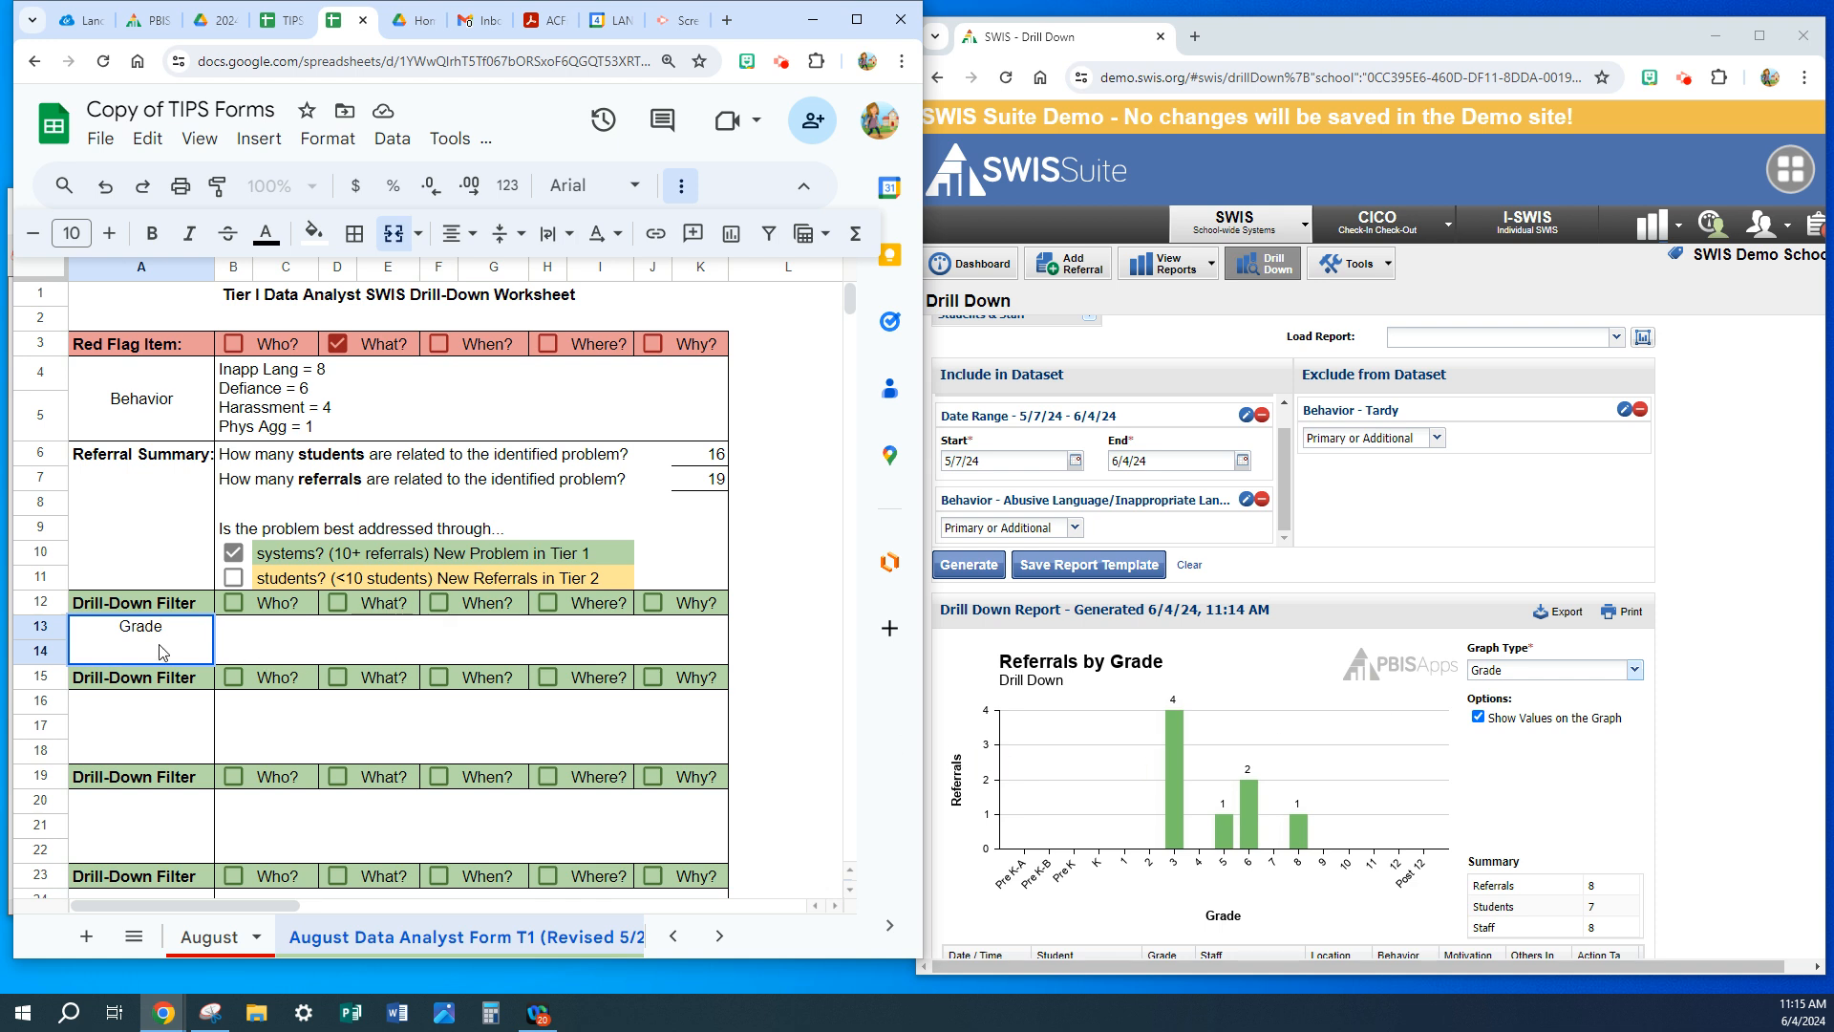
- Mark the first Drill-Down Filter as Who? and enter "3rd Grade = 4" as its finding
{"action": "left_click", "coordinate": [233, 601]}
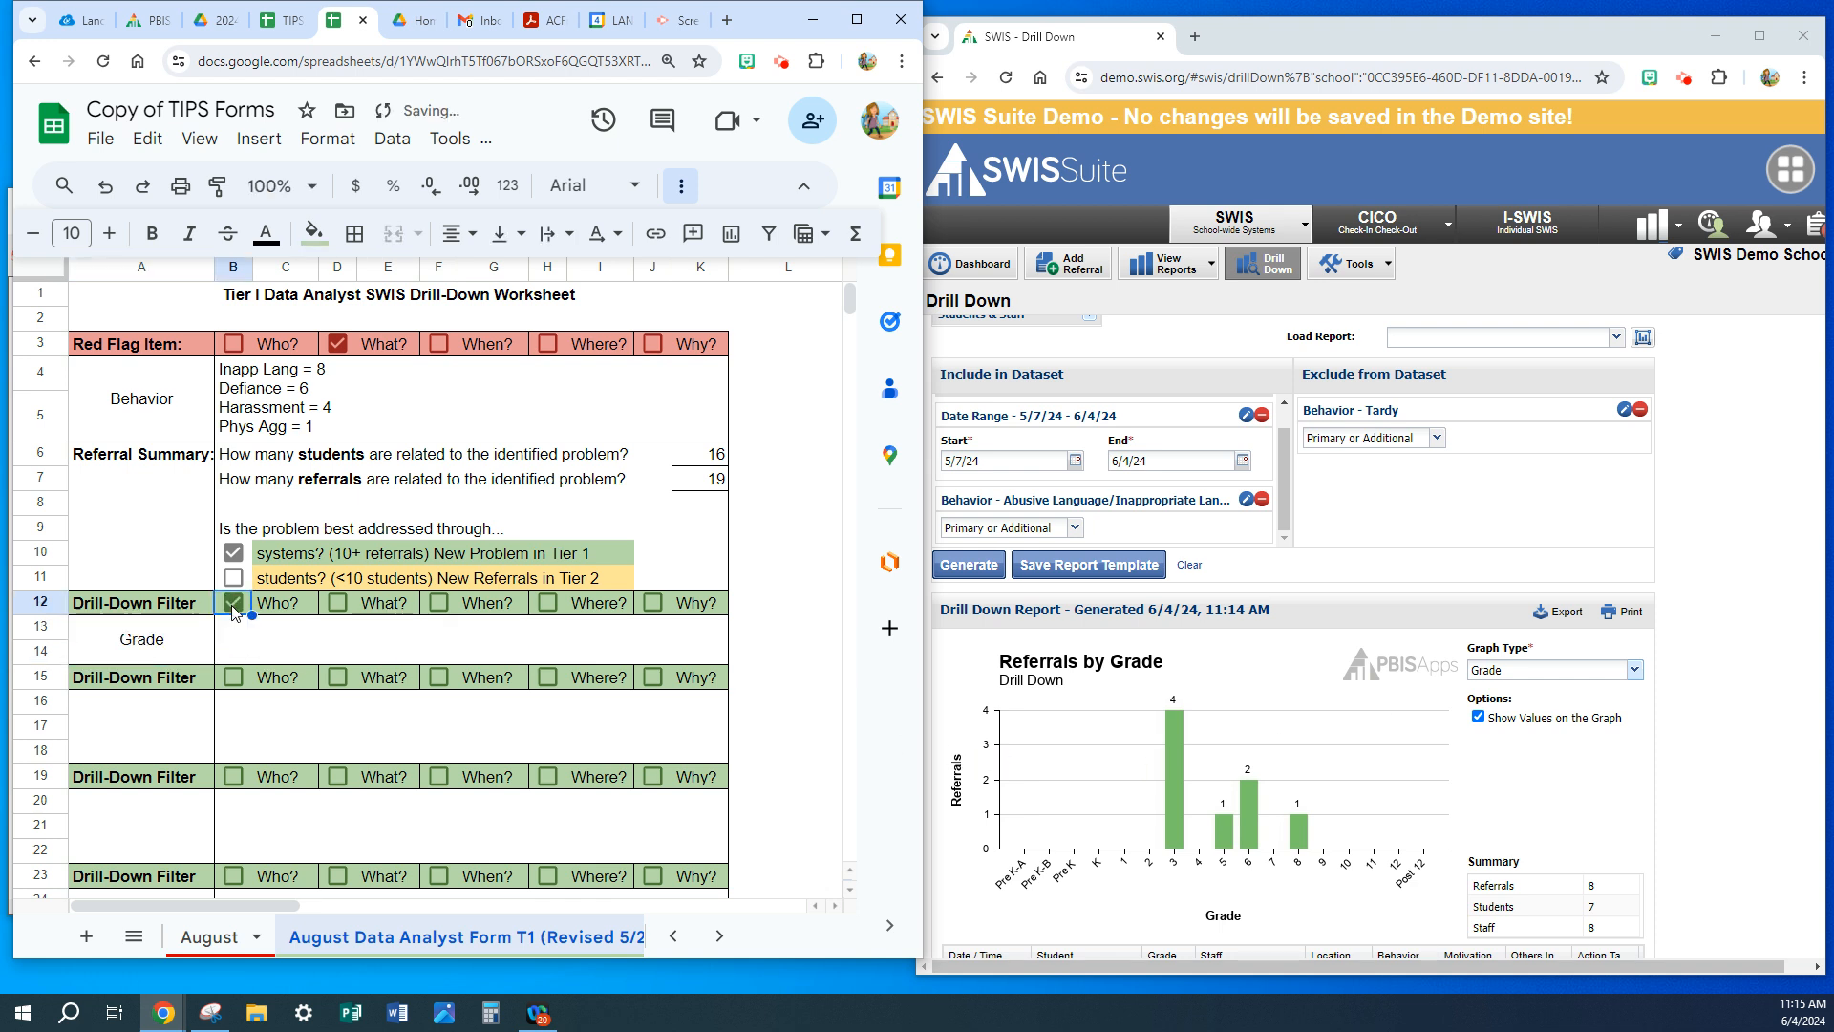
{"action": "left_click", "coordinate": [345, 650]}
{"action": "type", "text": "3r"}
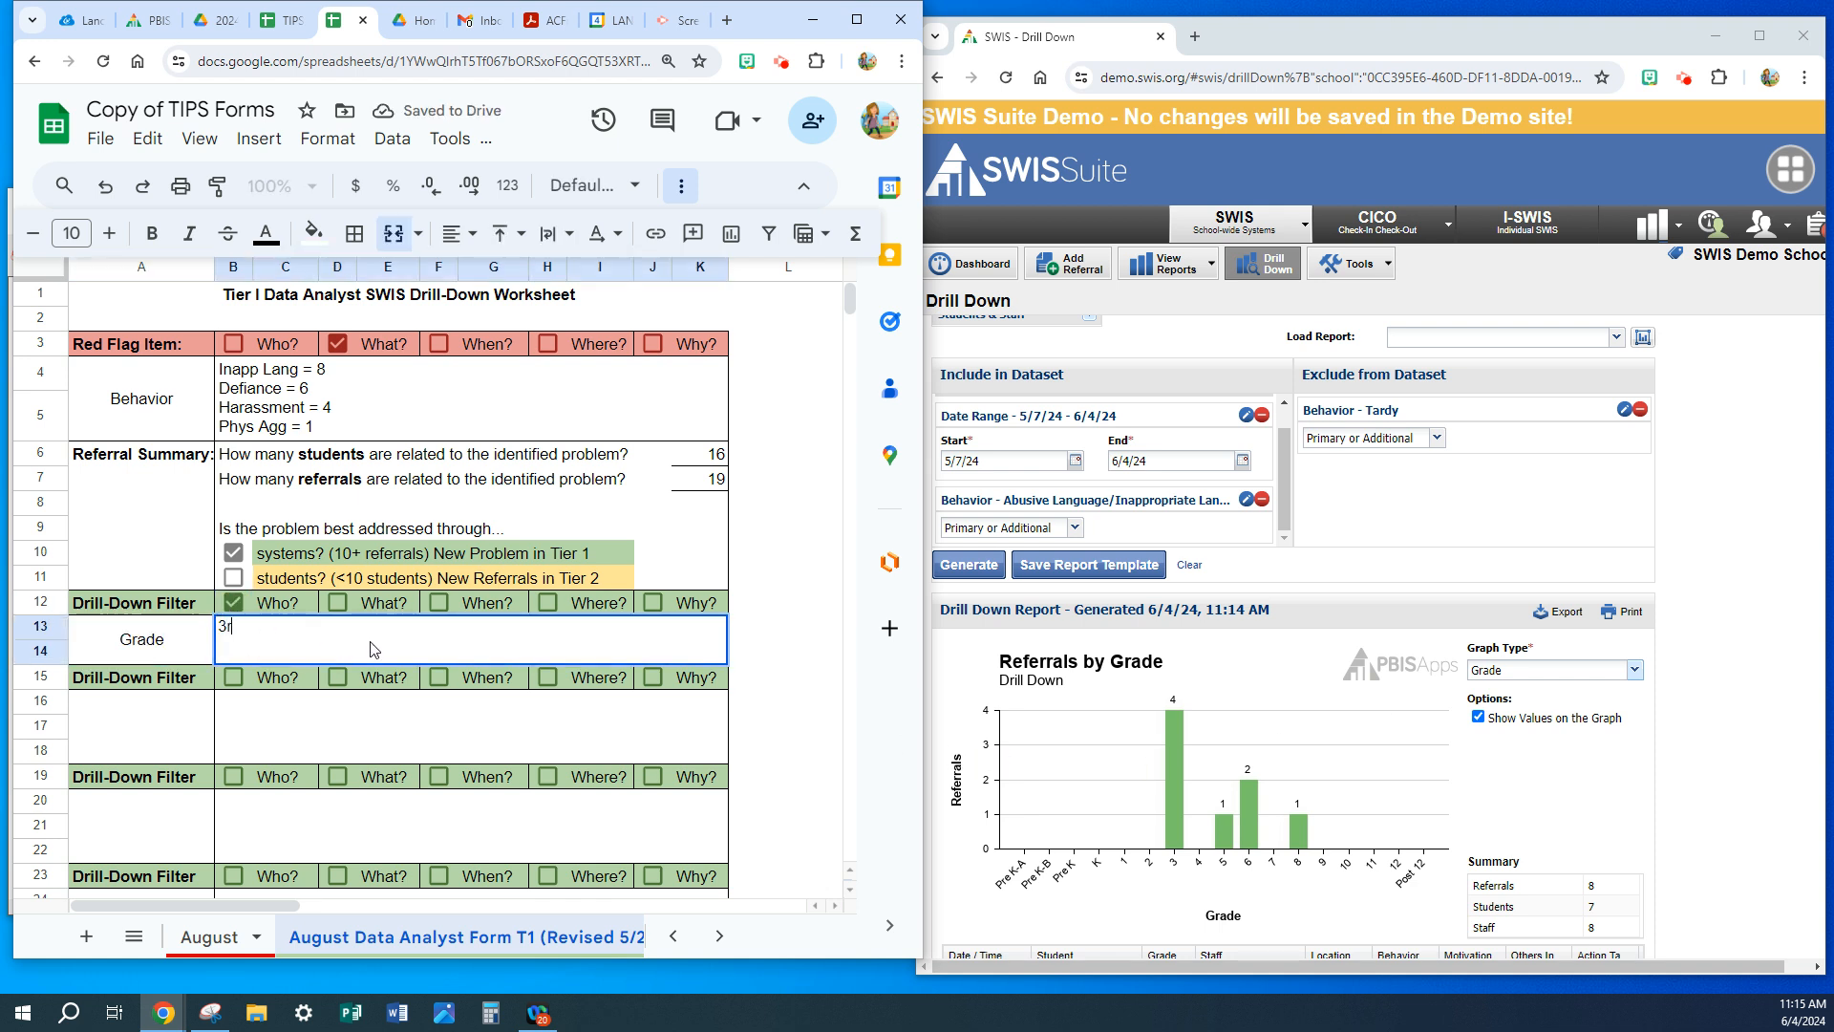
{"action": "type", "text": "d Grade = 4"}
- Include Grade 3 from the Demographics filters in the SWIS Drill Down dataset and regenerate the report
{"action": "left_click", "coordinate": [1476, 537]}
{"action": "scroll", "coordinate": [1233, 560], "scroll_direction": "up", "scroll_amount": 5}
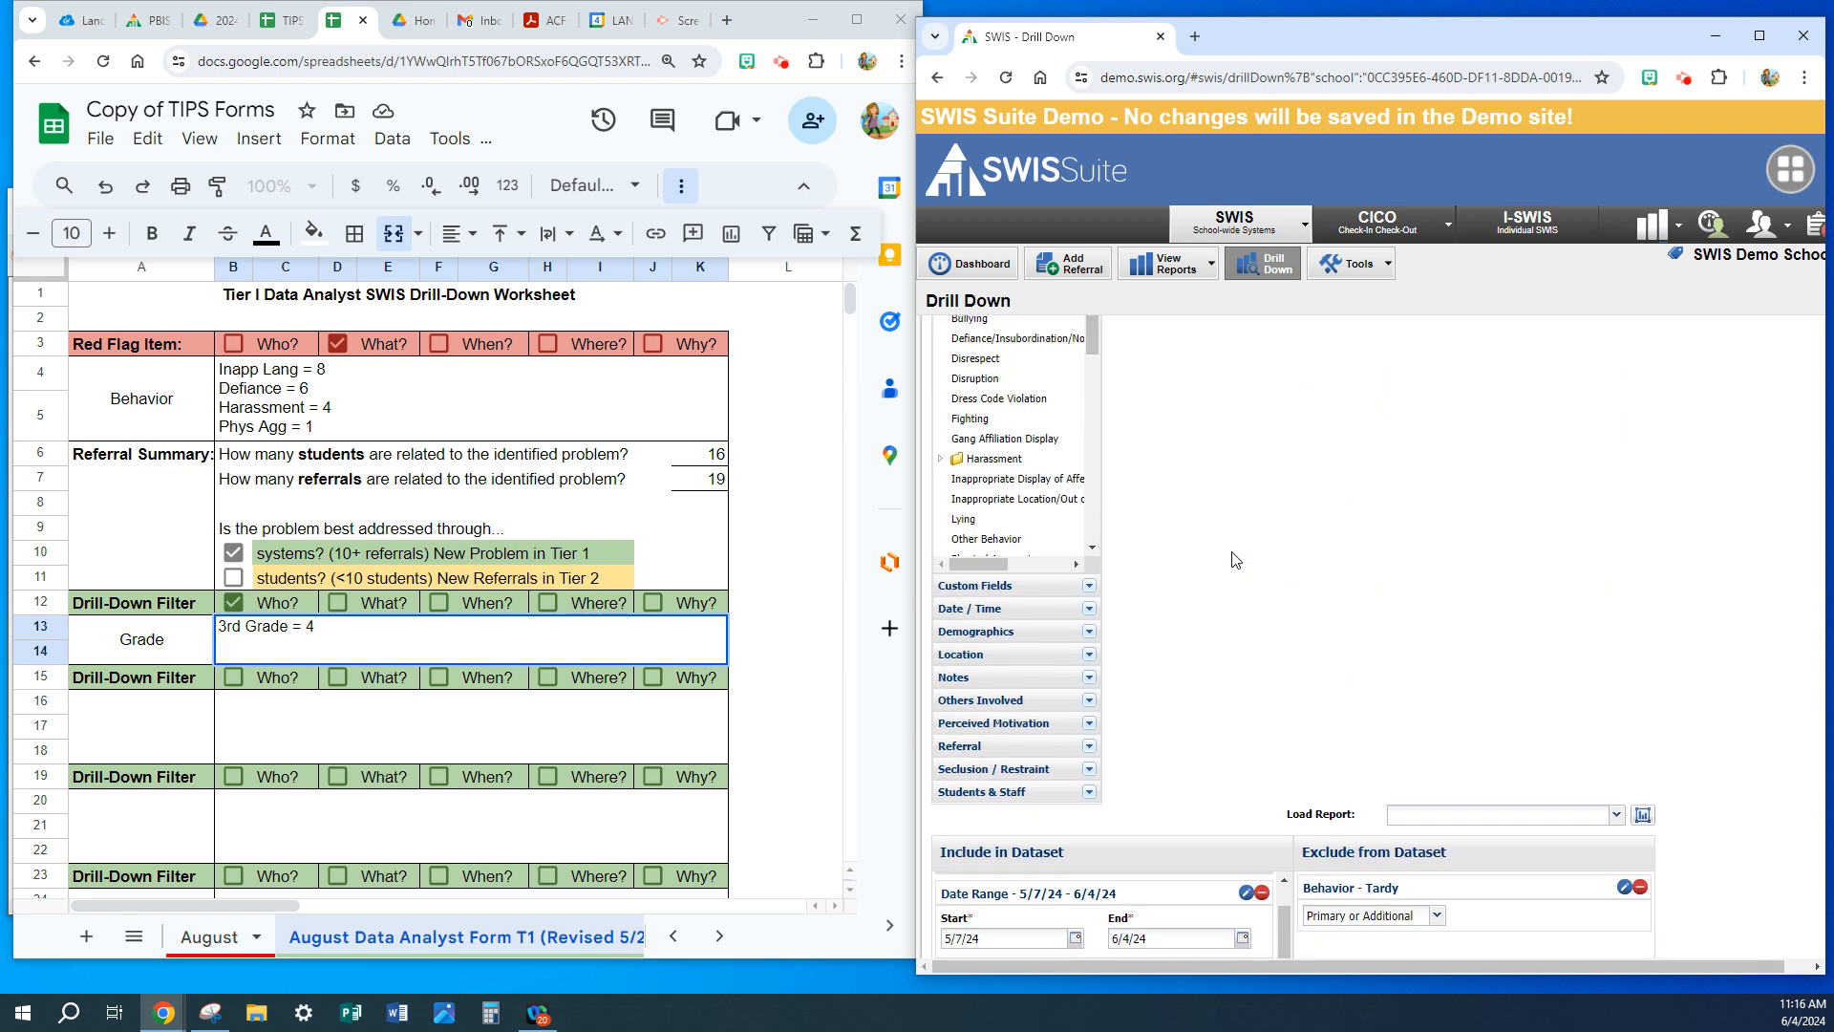
{"action": "left_click", "coordinate": [1088, 633]}
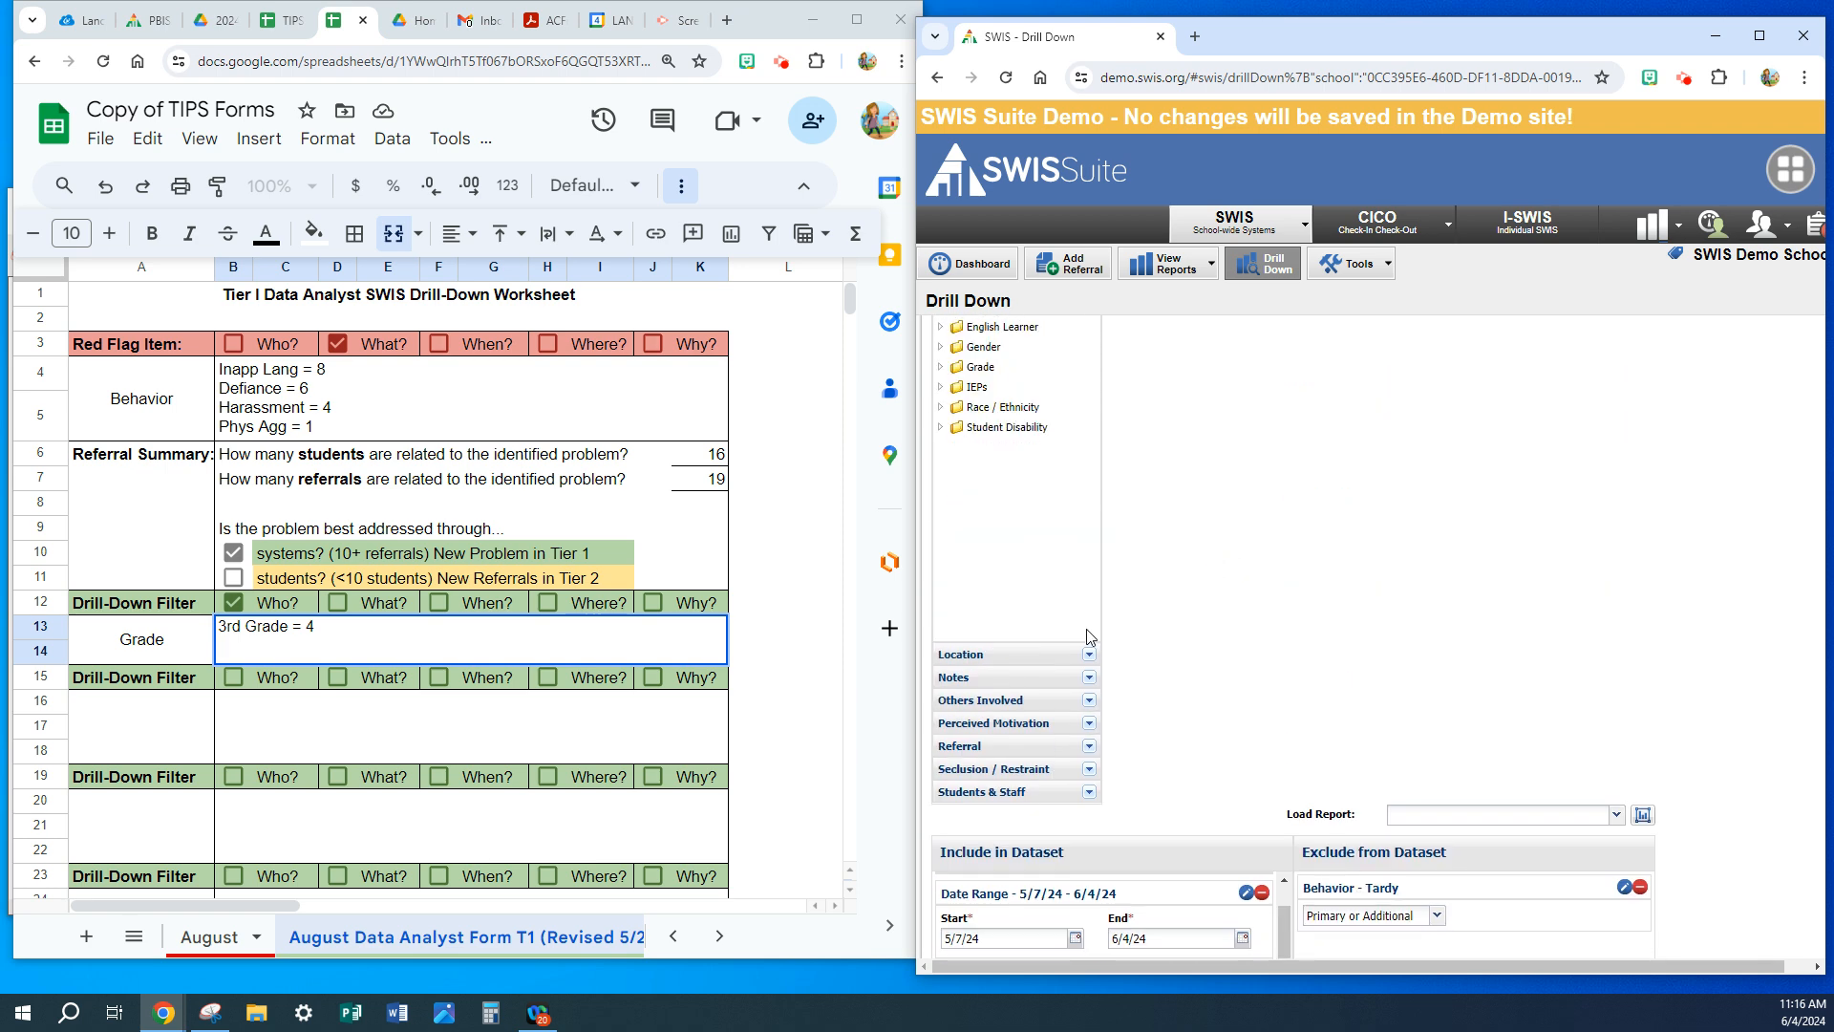
{"action": "left_click", "coordinate": [941, 367]}
{"action": "left_click", "coordinate": [972, 467]}
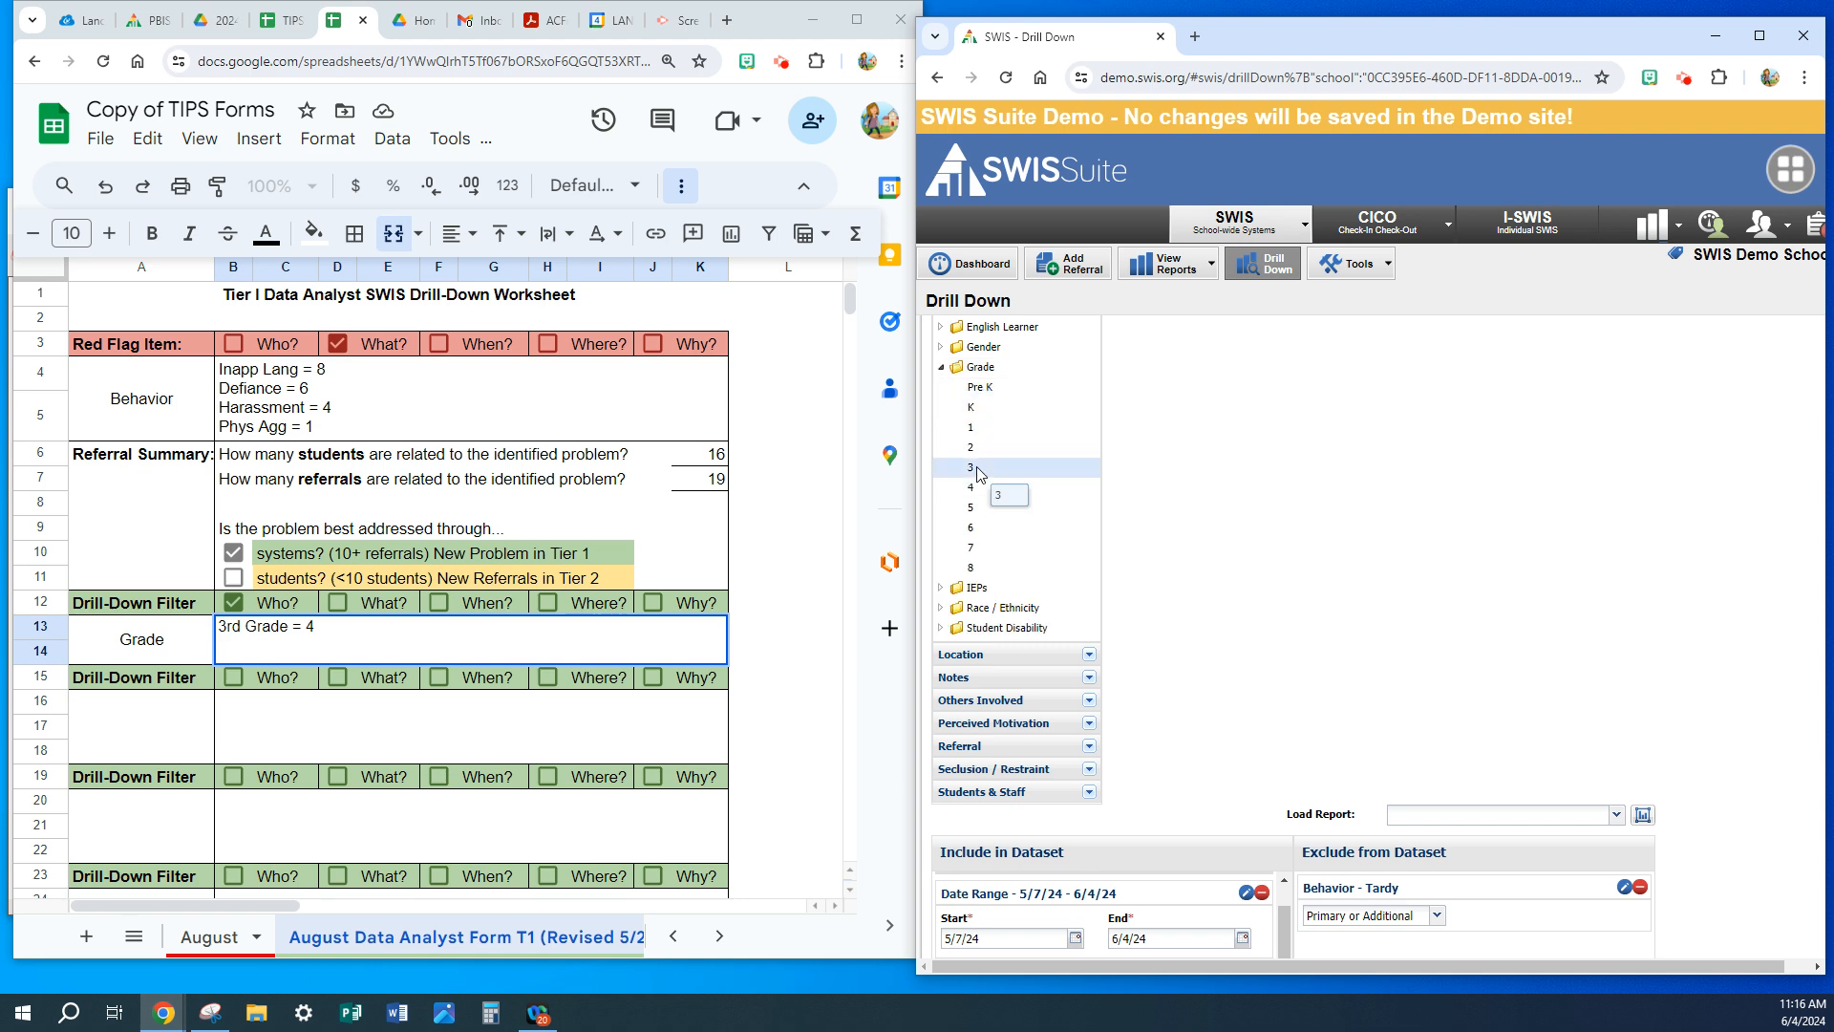
{"action": "scroll", "coordinate": [1272, 561], "scroll_direction": "down", "scroll_amount": 4}
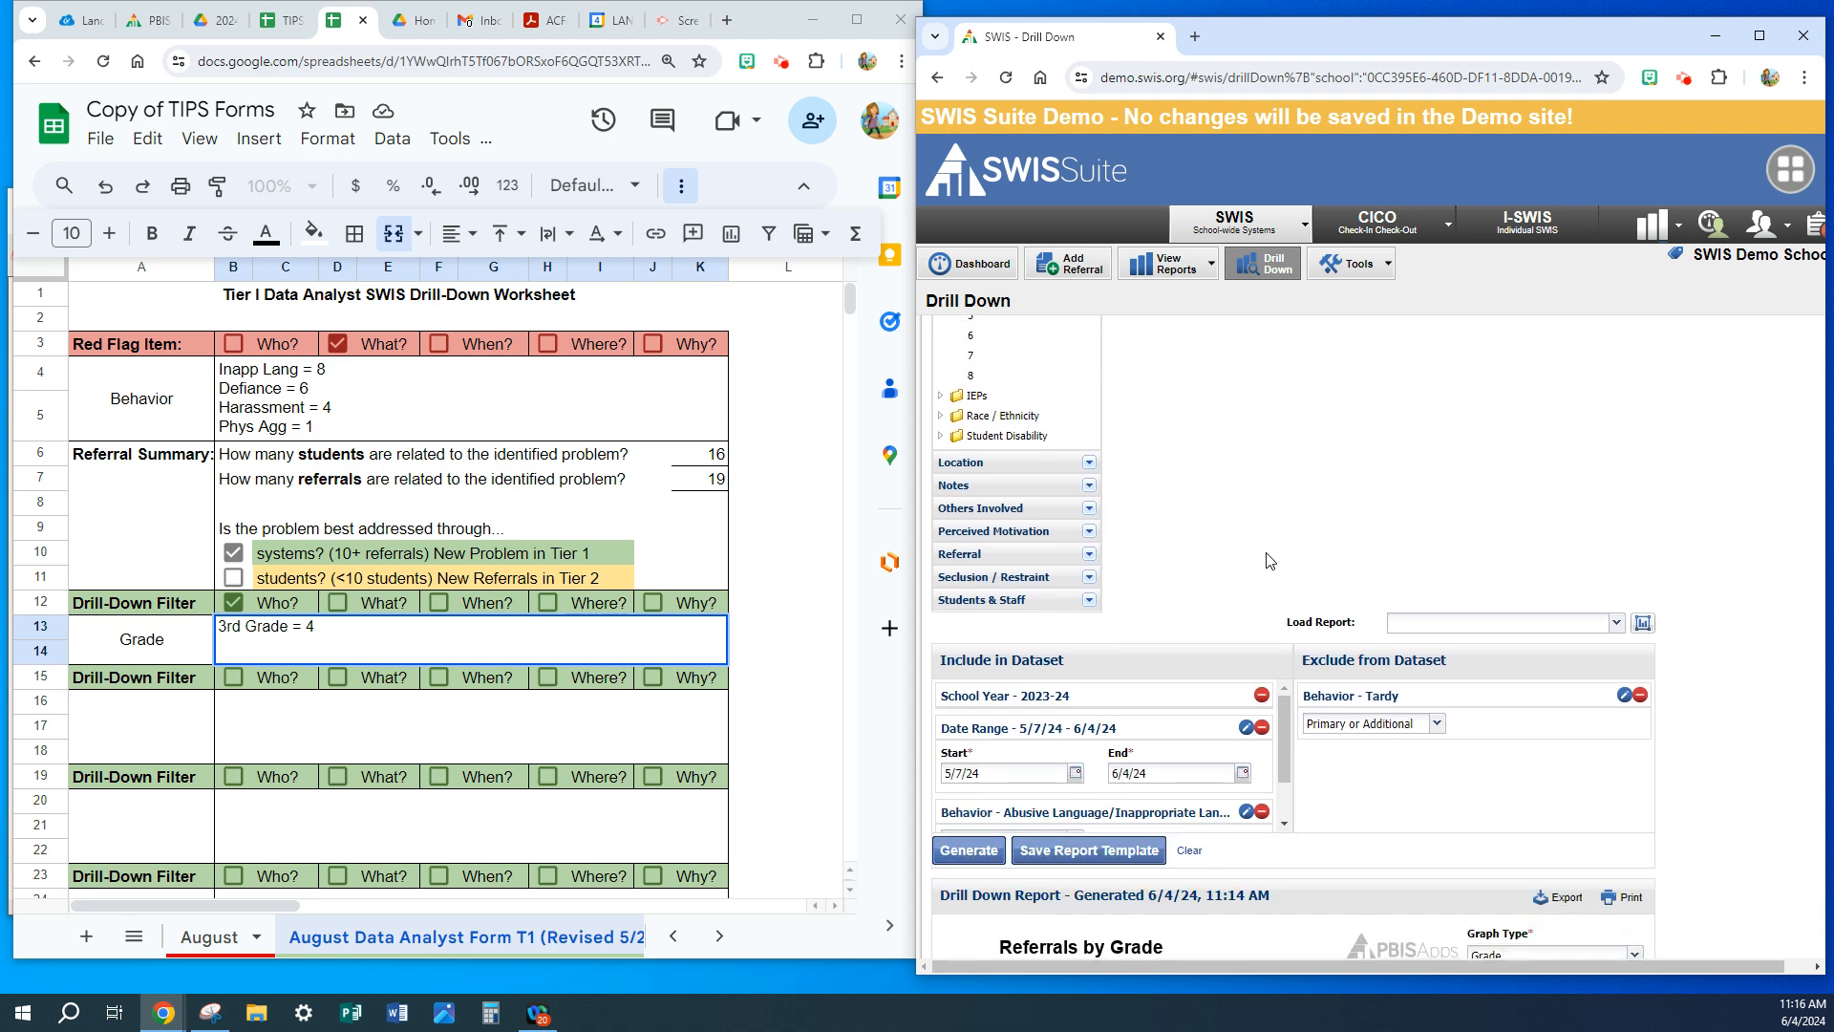
{"action": "left_click", "coordinate": [960, 669]}
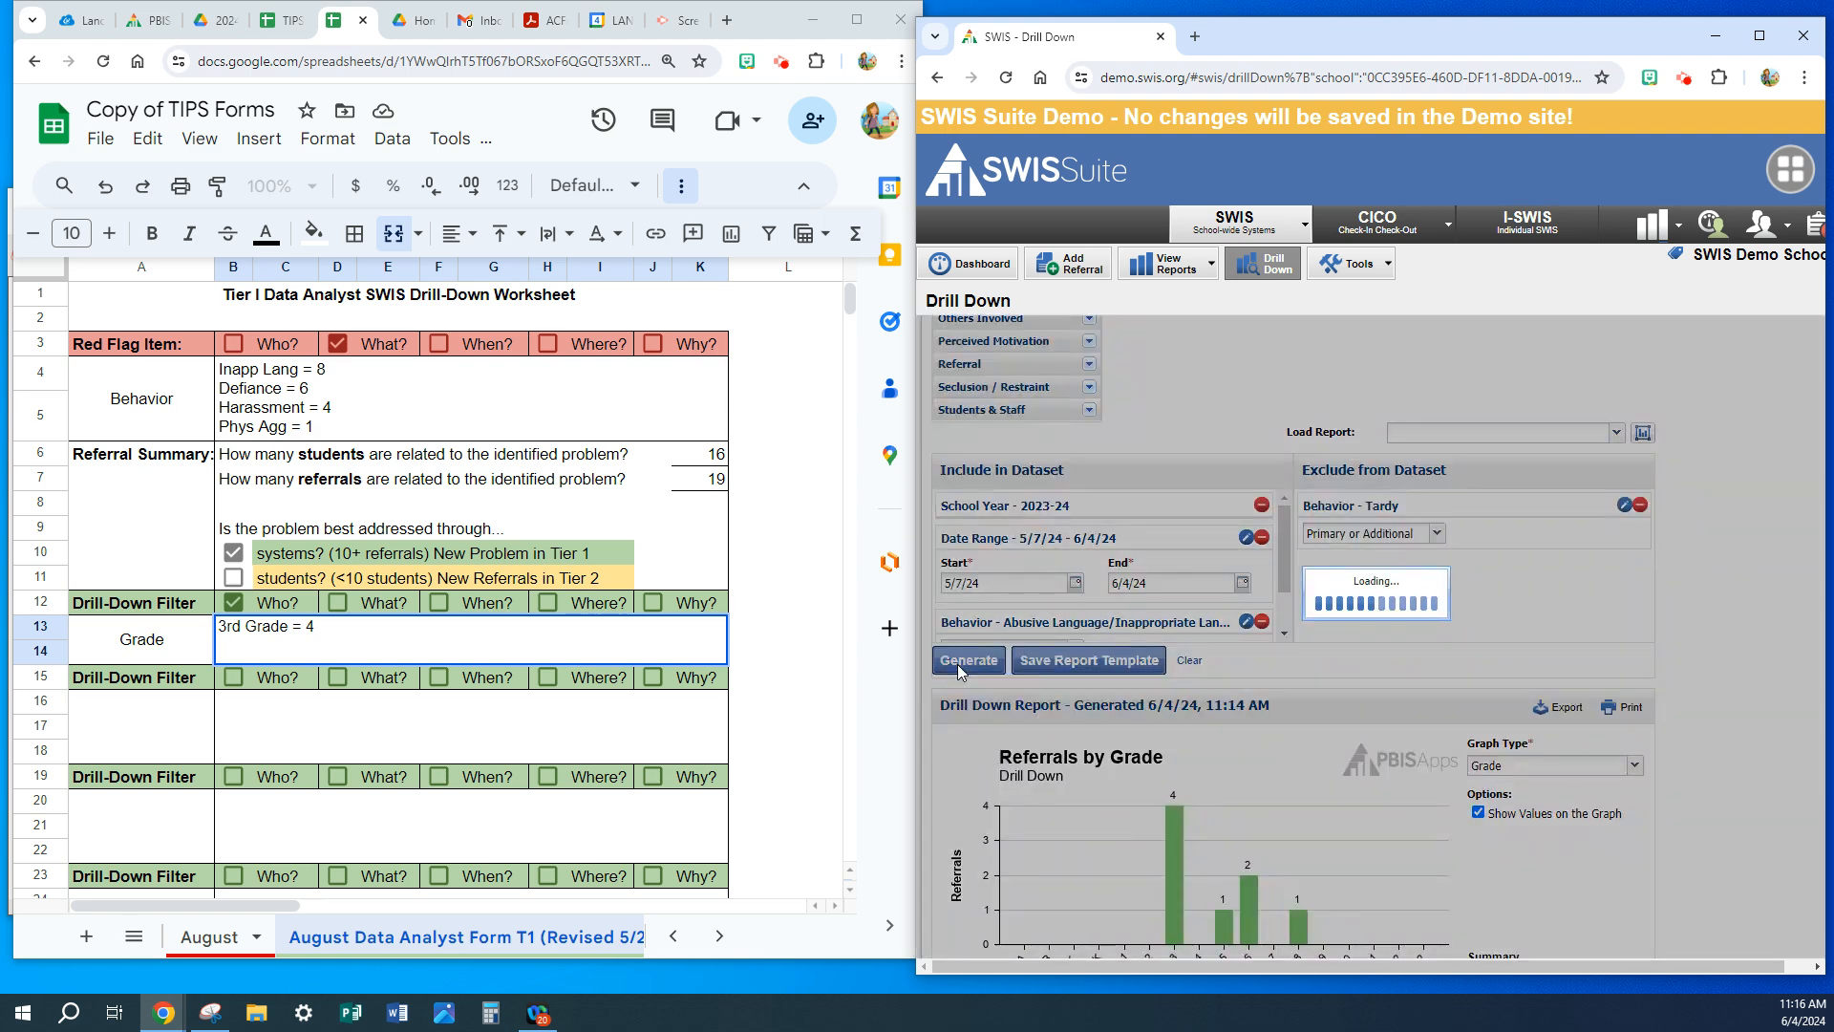
{"action": "scroll", "coordinate": [1206, 837], "scroll_direction": "down", "scroll_amount": 1}
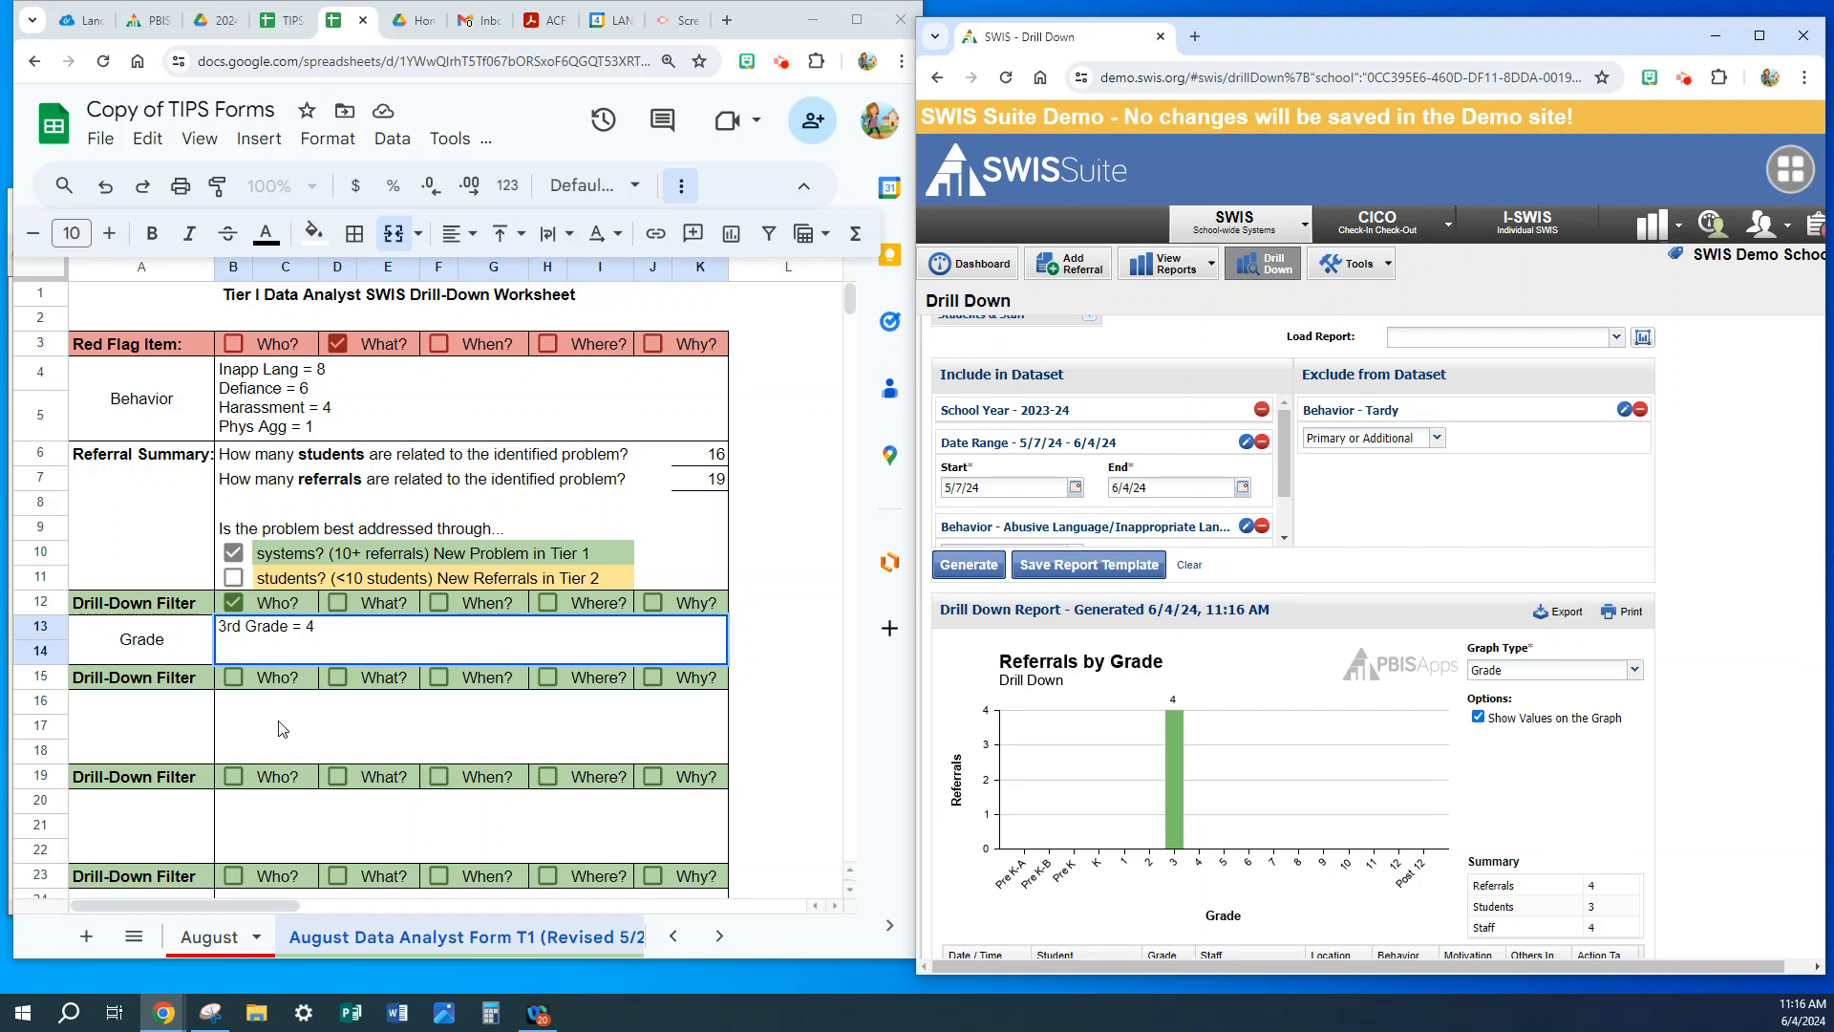
- Compare the 3rd grade inappropriate language referrals graphed by Time of Day and by Day of Week
{"action": "left_click", "coordinate": [1637, 671]}
{"action": "scroll", "coordinate": [1547, 650], "scroll_direction": "down", "scroll_amount": 2}
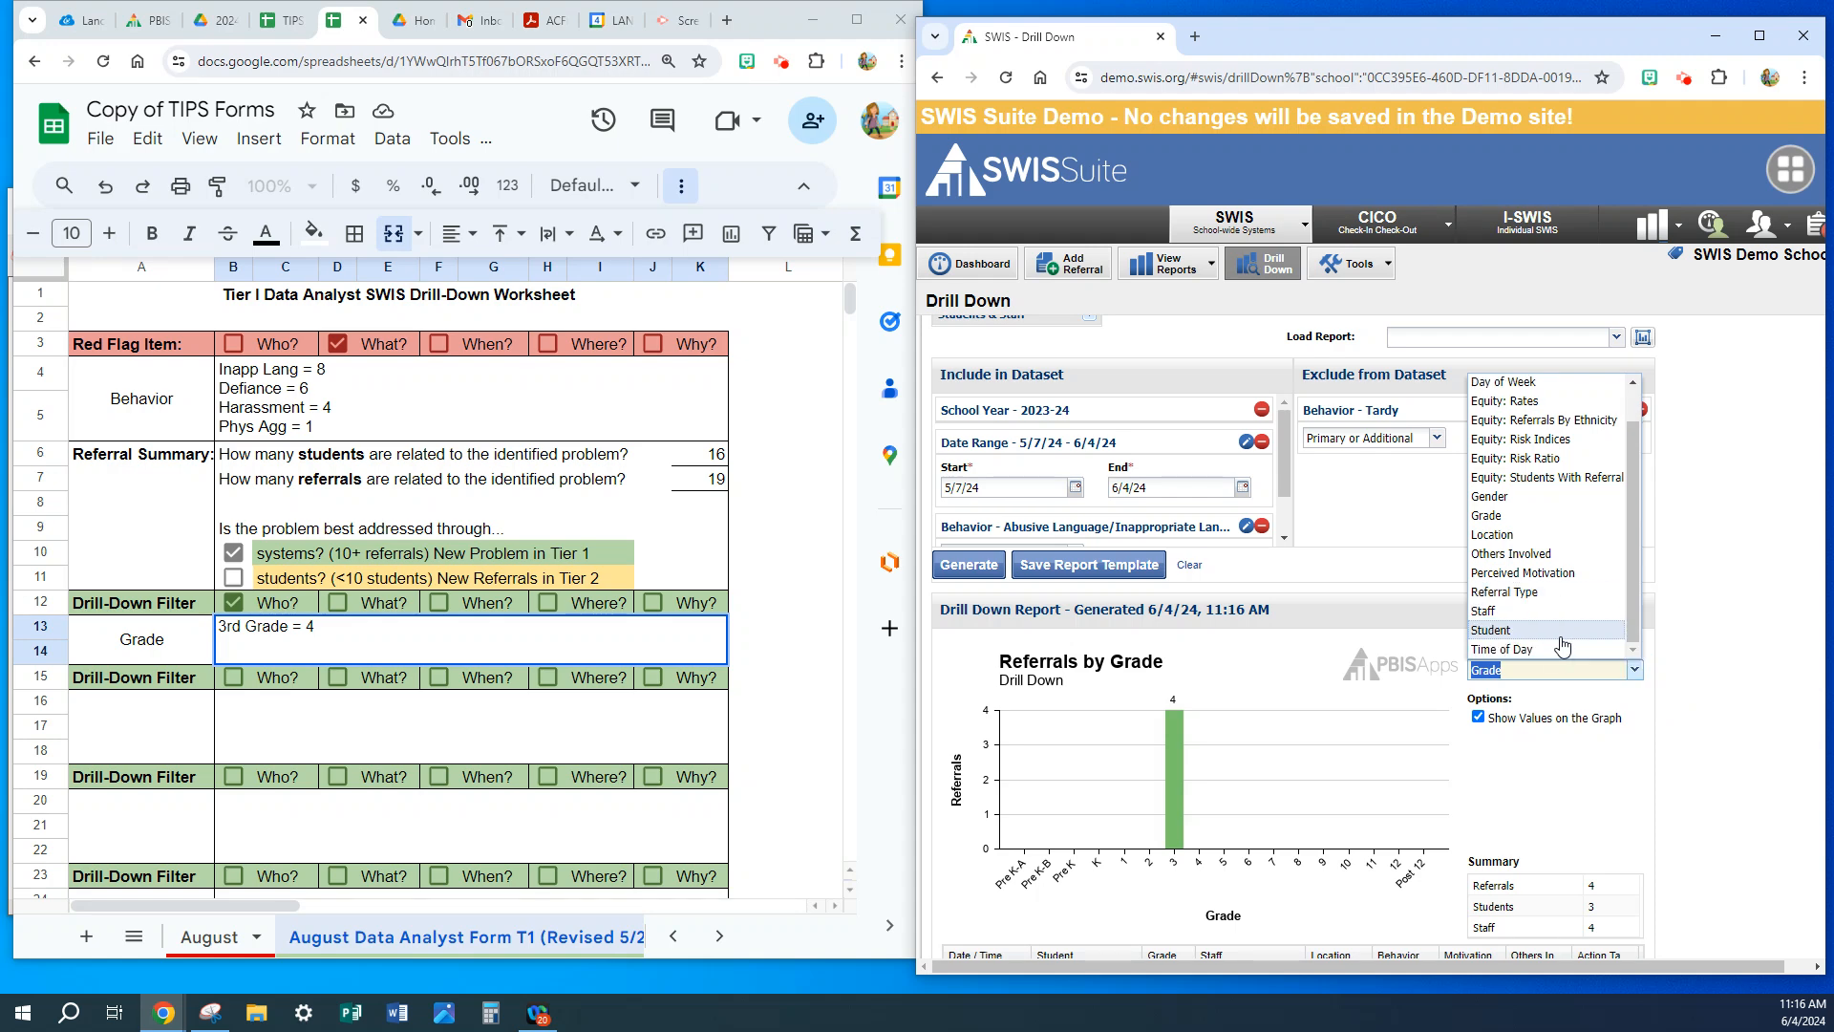
{"action": "left_click", "coordinate": [1534, 651]}
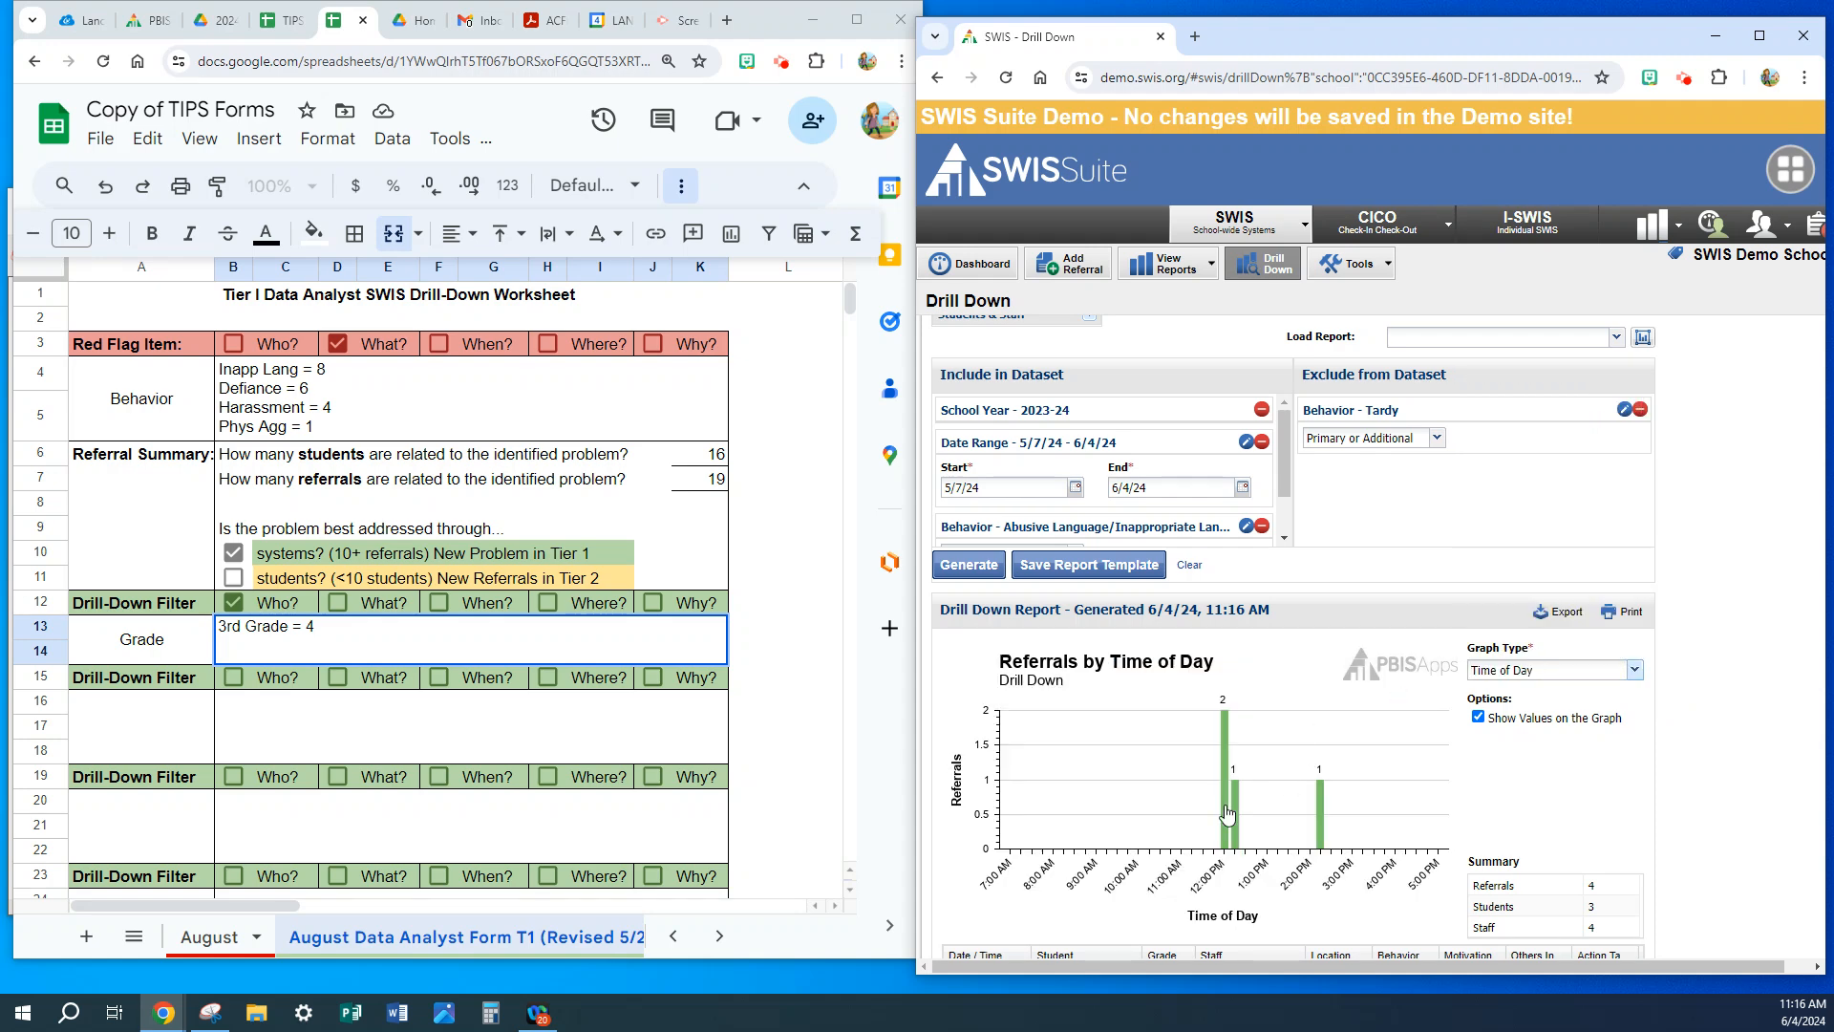
{"action": "left_click", "coordinate": [1635, 669]}
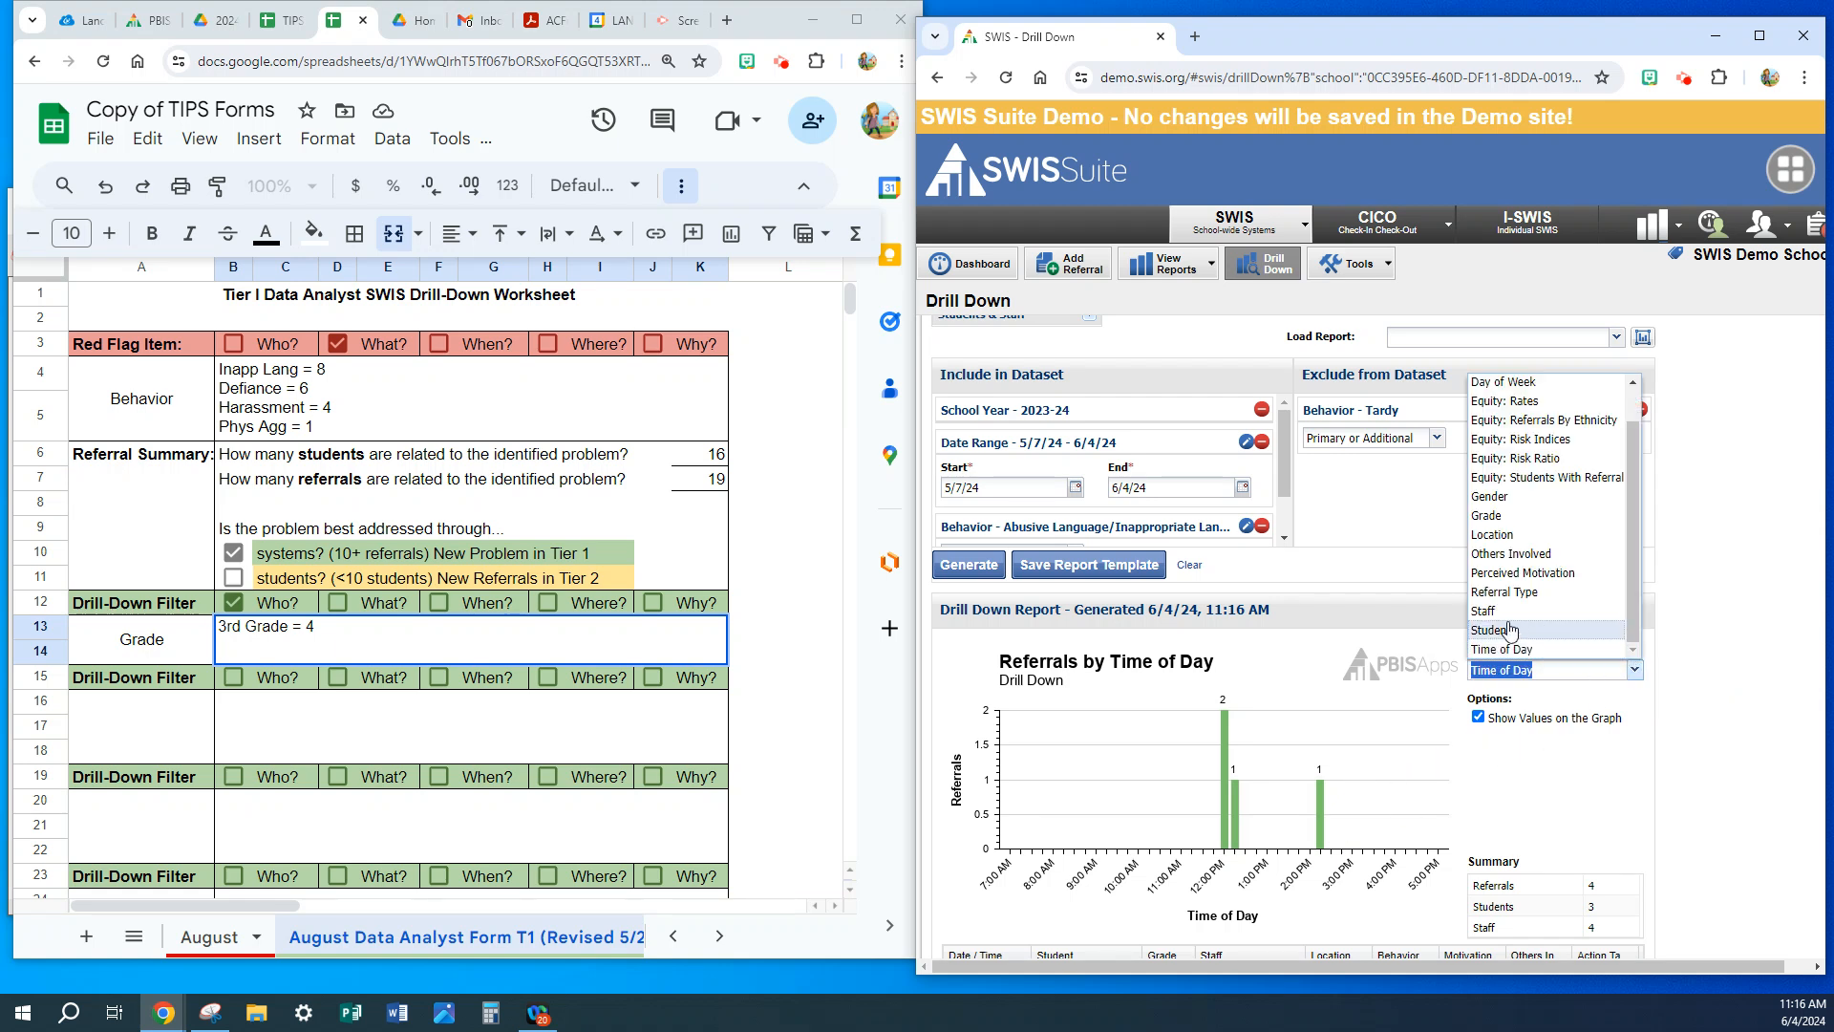
{"action": "left_click", "coordinate": [1517, 382]}
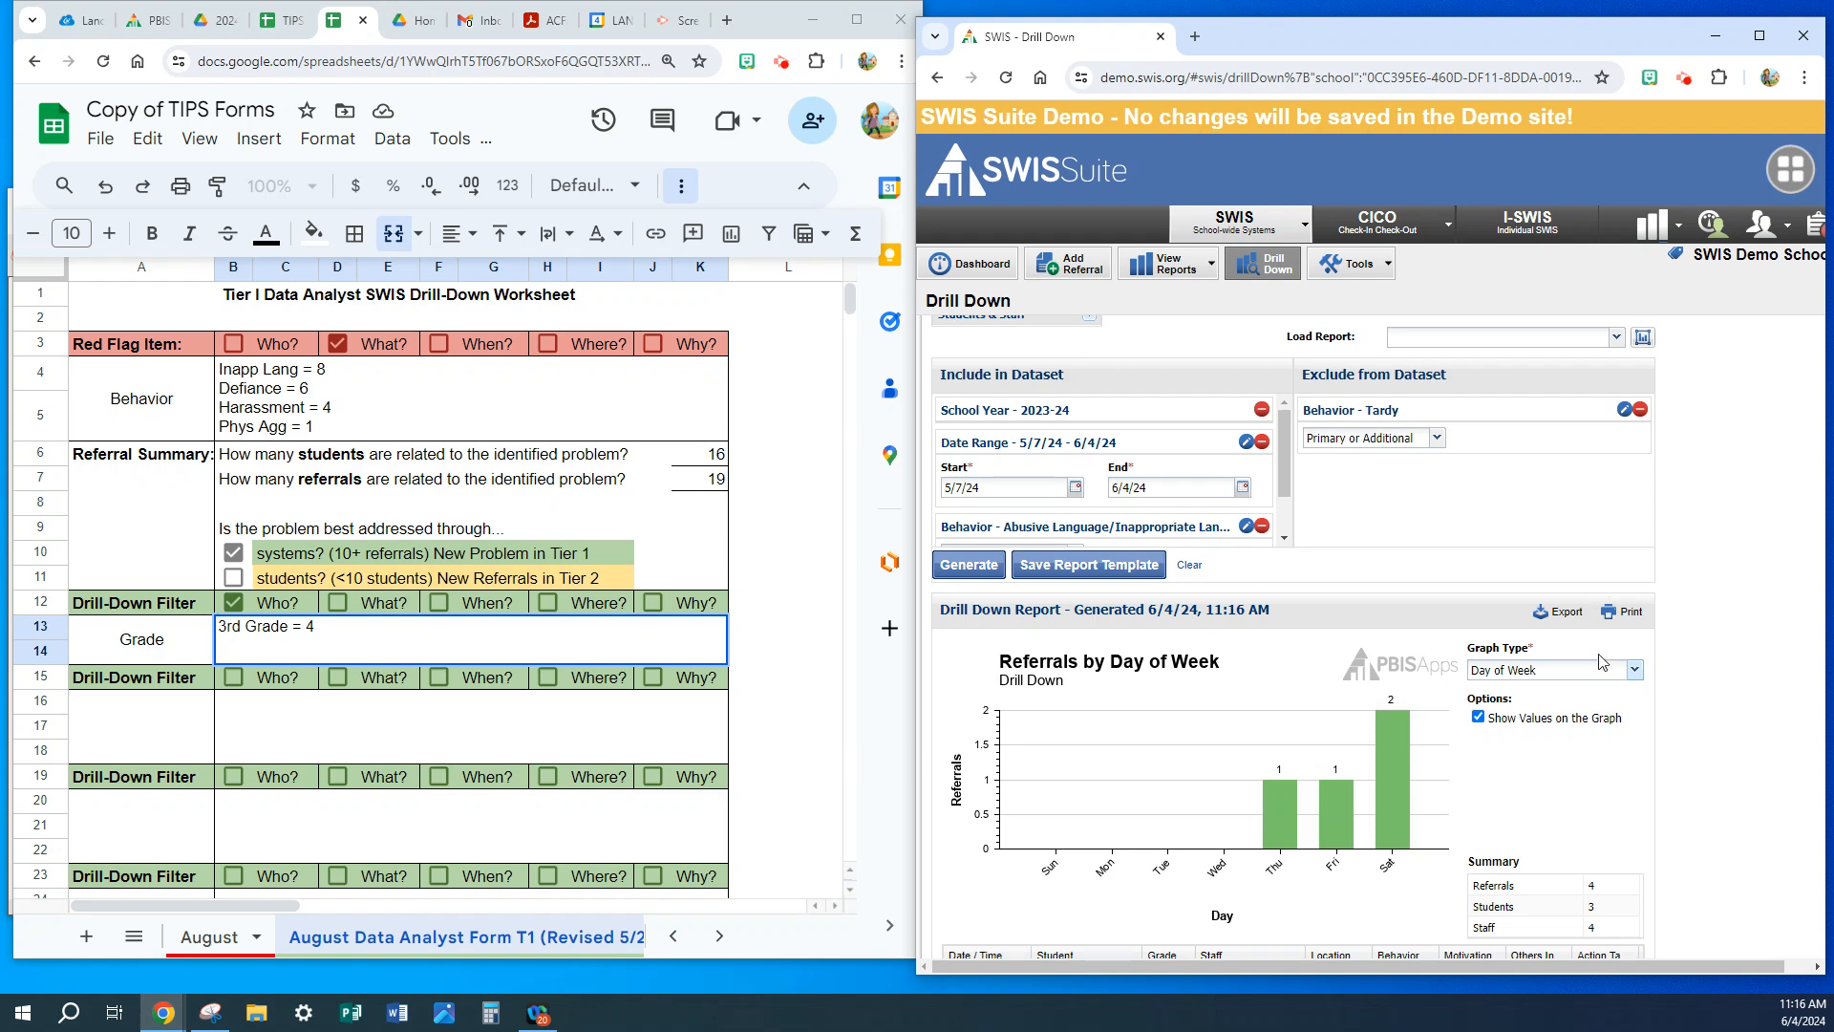
- Set the graph type to Time of Day and enter "Time of Day" under the second Drill-Down Filter on the worksheet
{"action": "left_click", "coordinate": [1636, 671]}
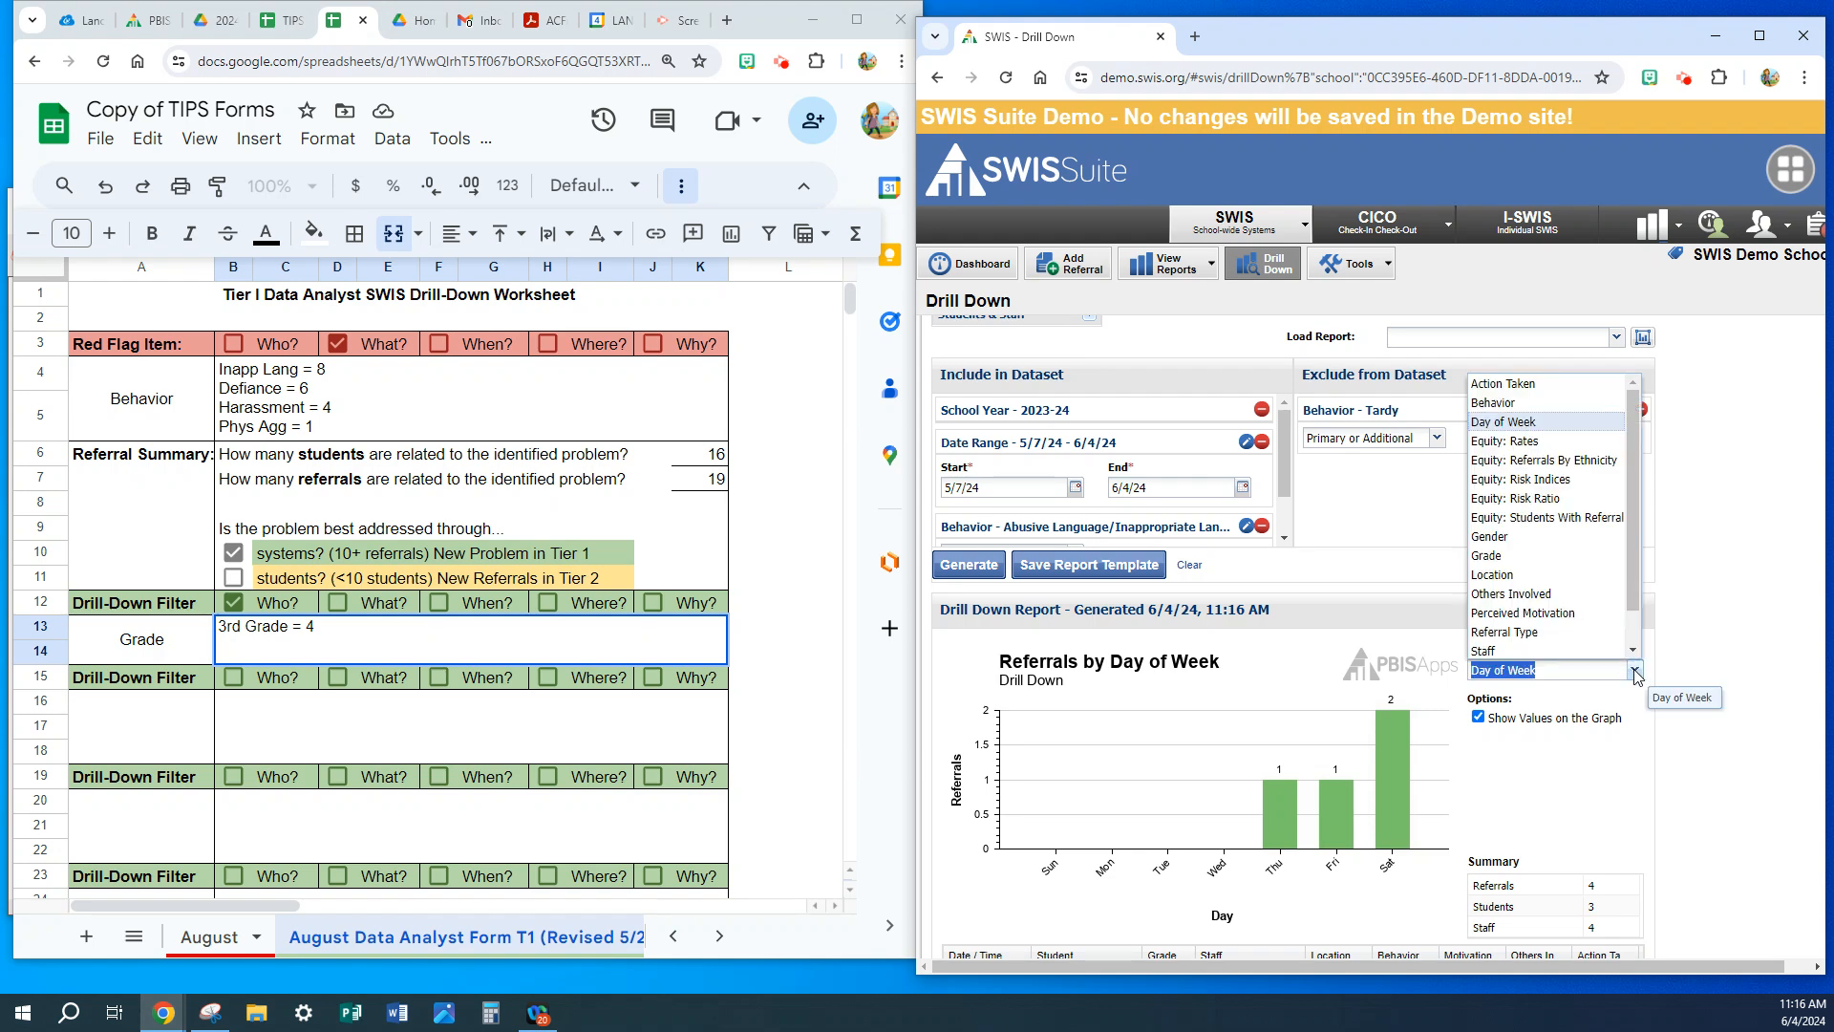
{"action": "scroll", "coordinate": [1549, 569], "scroll_direction": "down", "scroll_amount": 1}
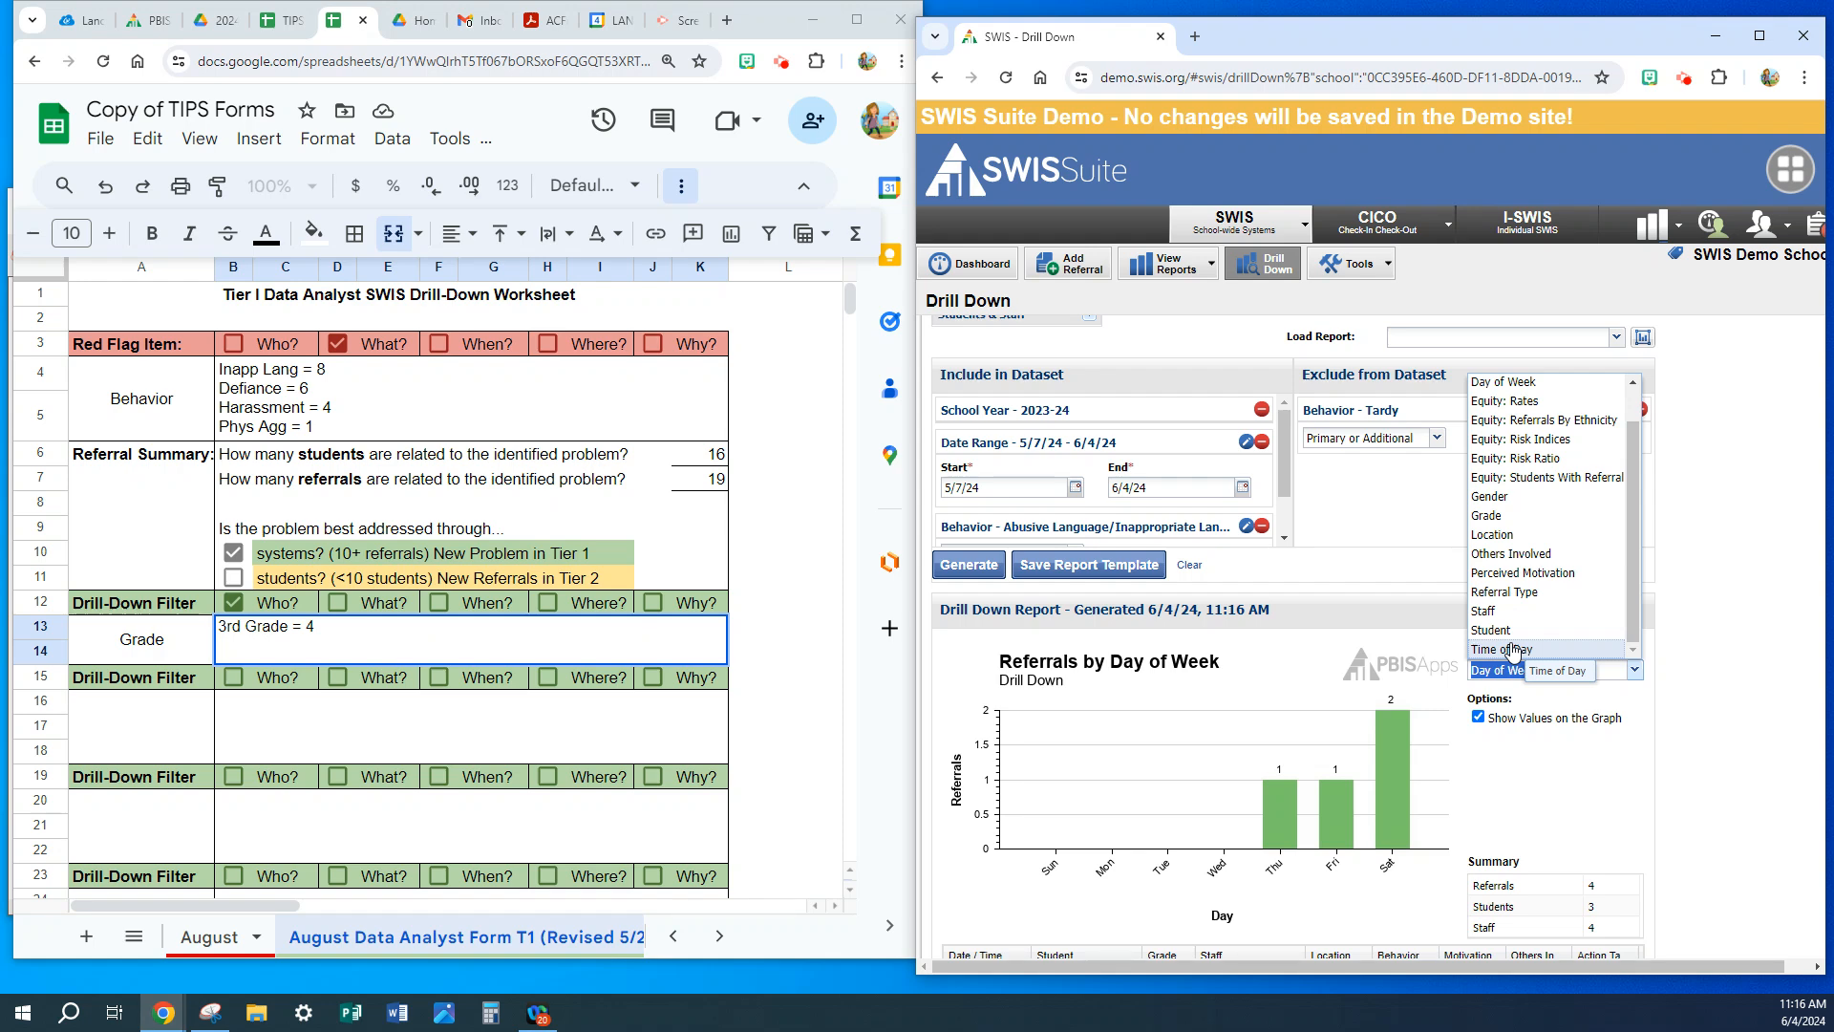
{"action": "left_click", "coordinate": [1511, 650]}
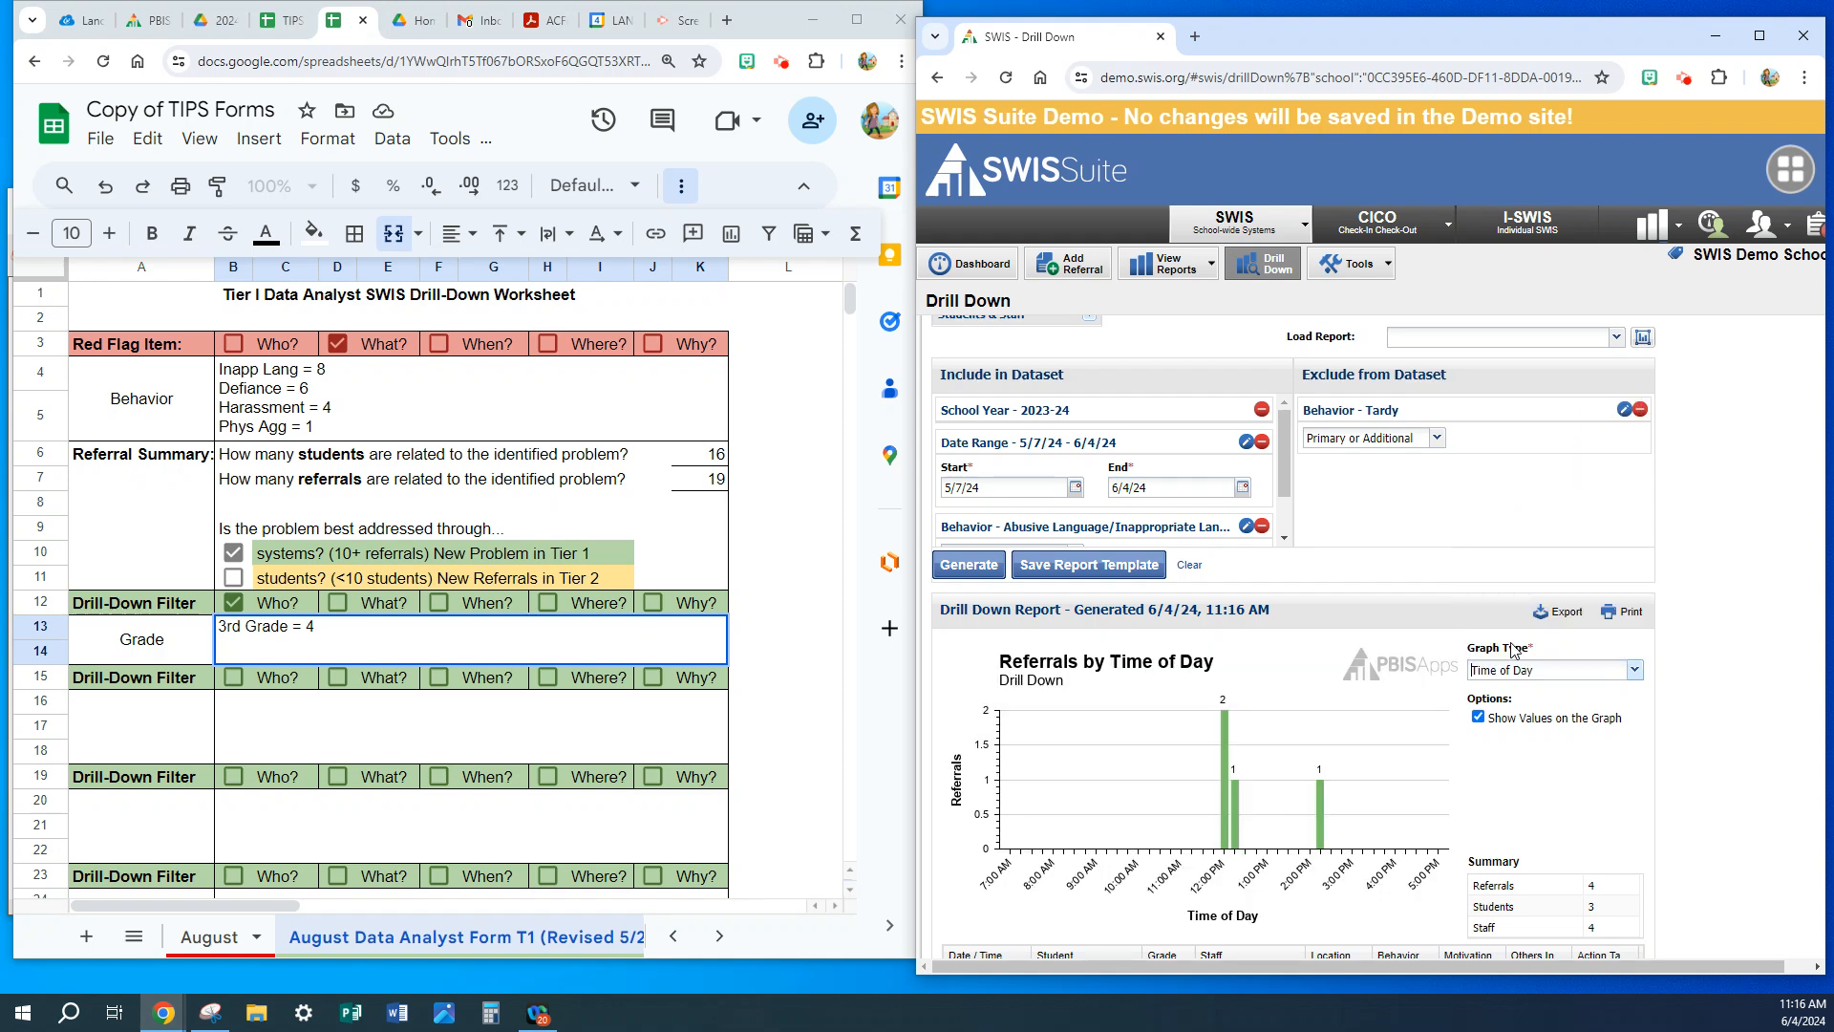
{"action": "left_click", "coordinate": [149, 746]}
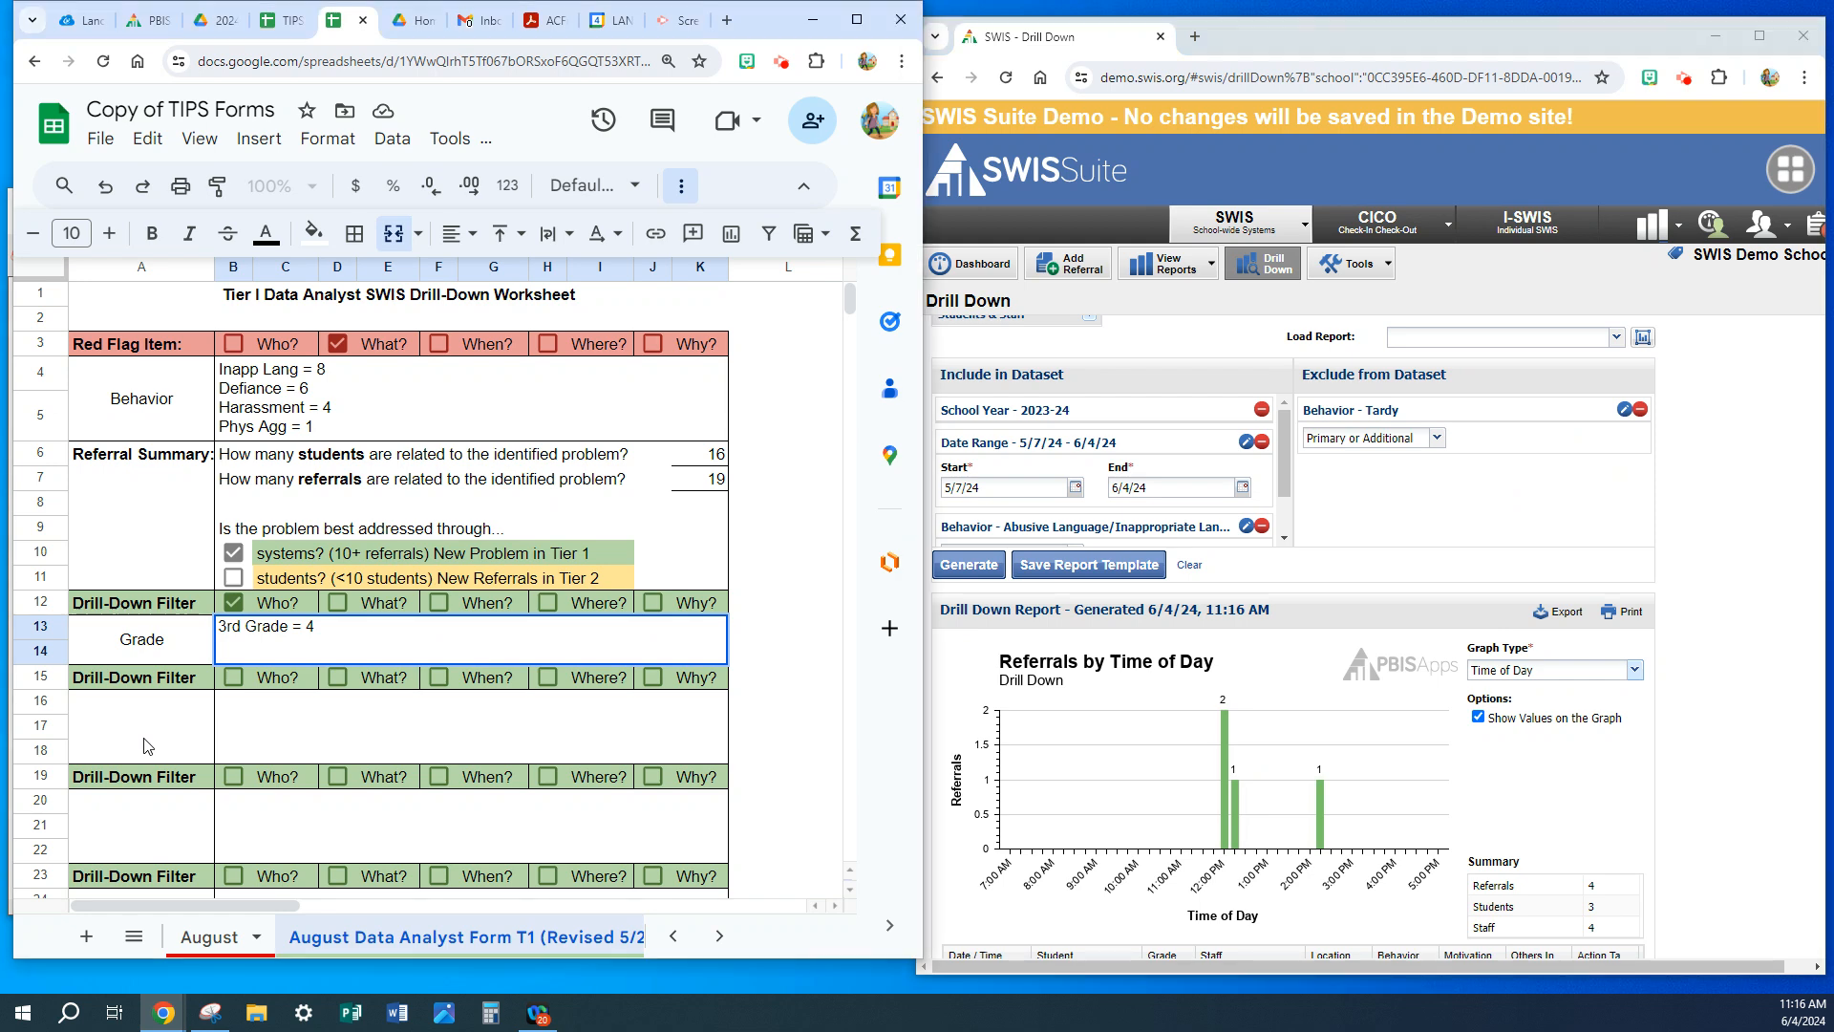
{"action": "type", "text": "Time o"}
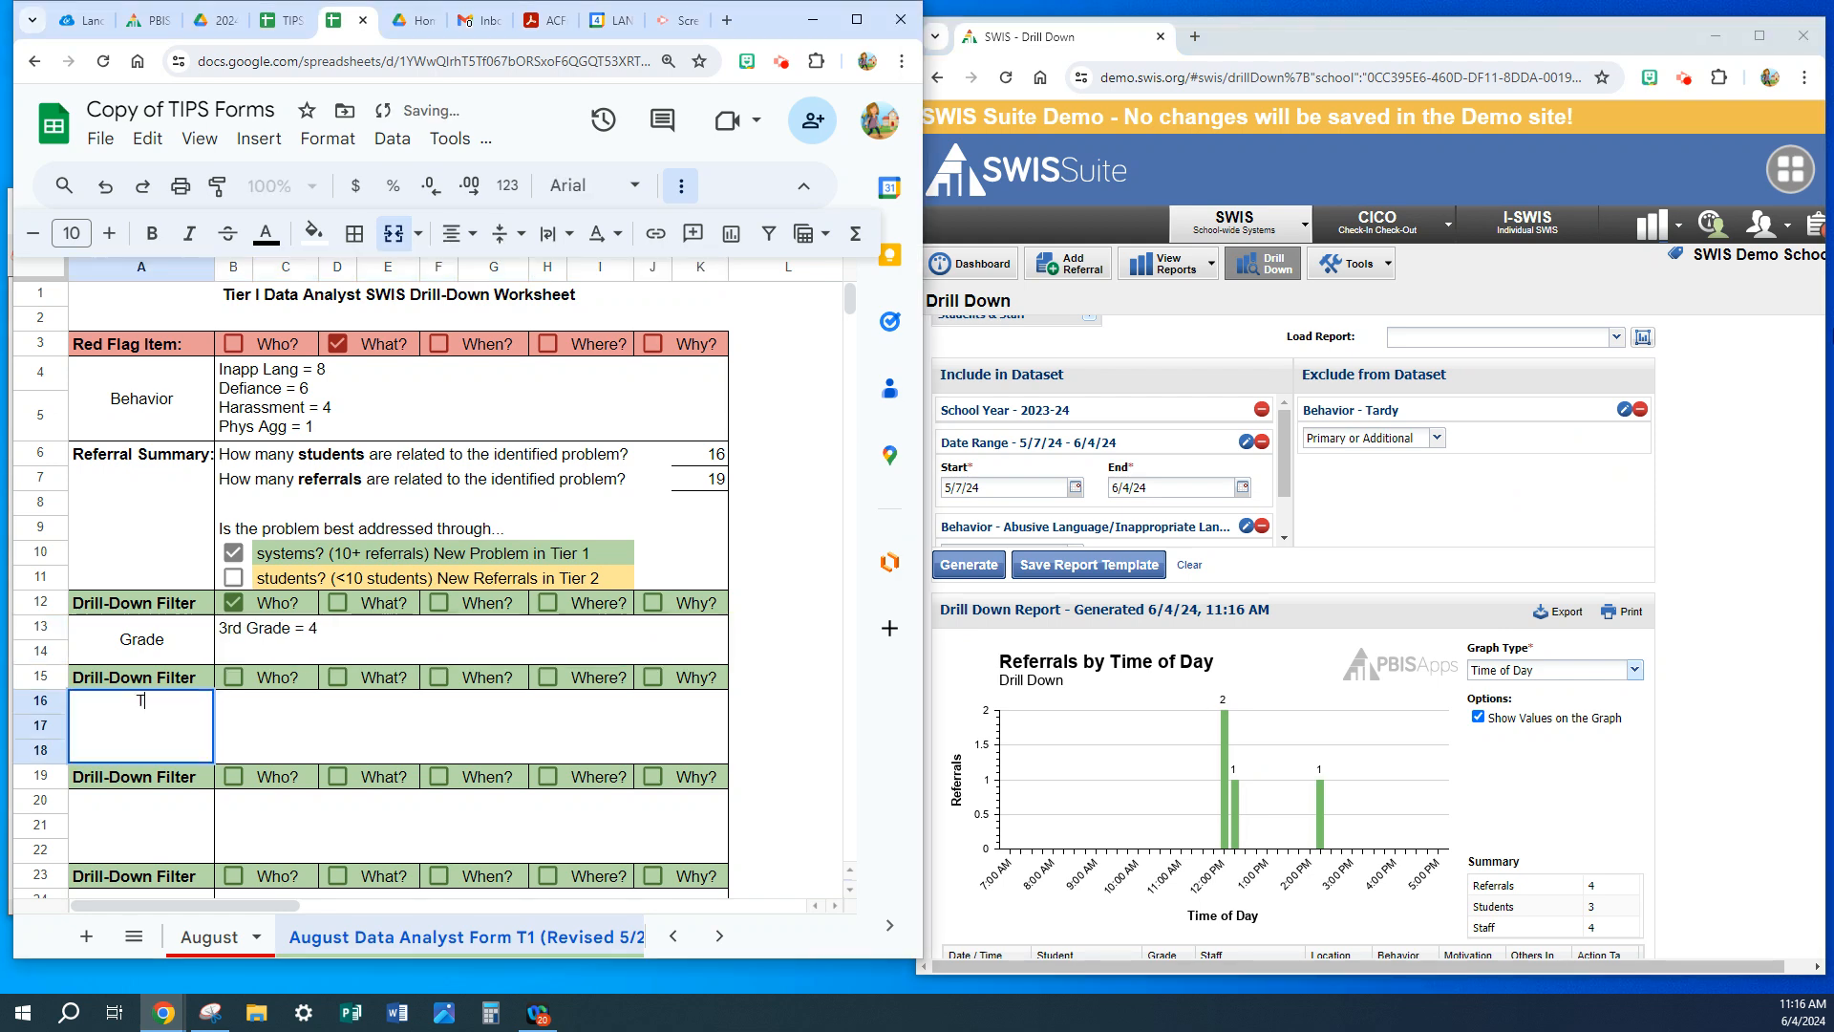
{"action": "type", "text": "ay"}
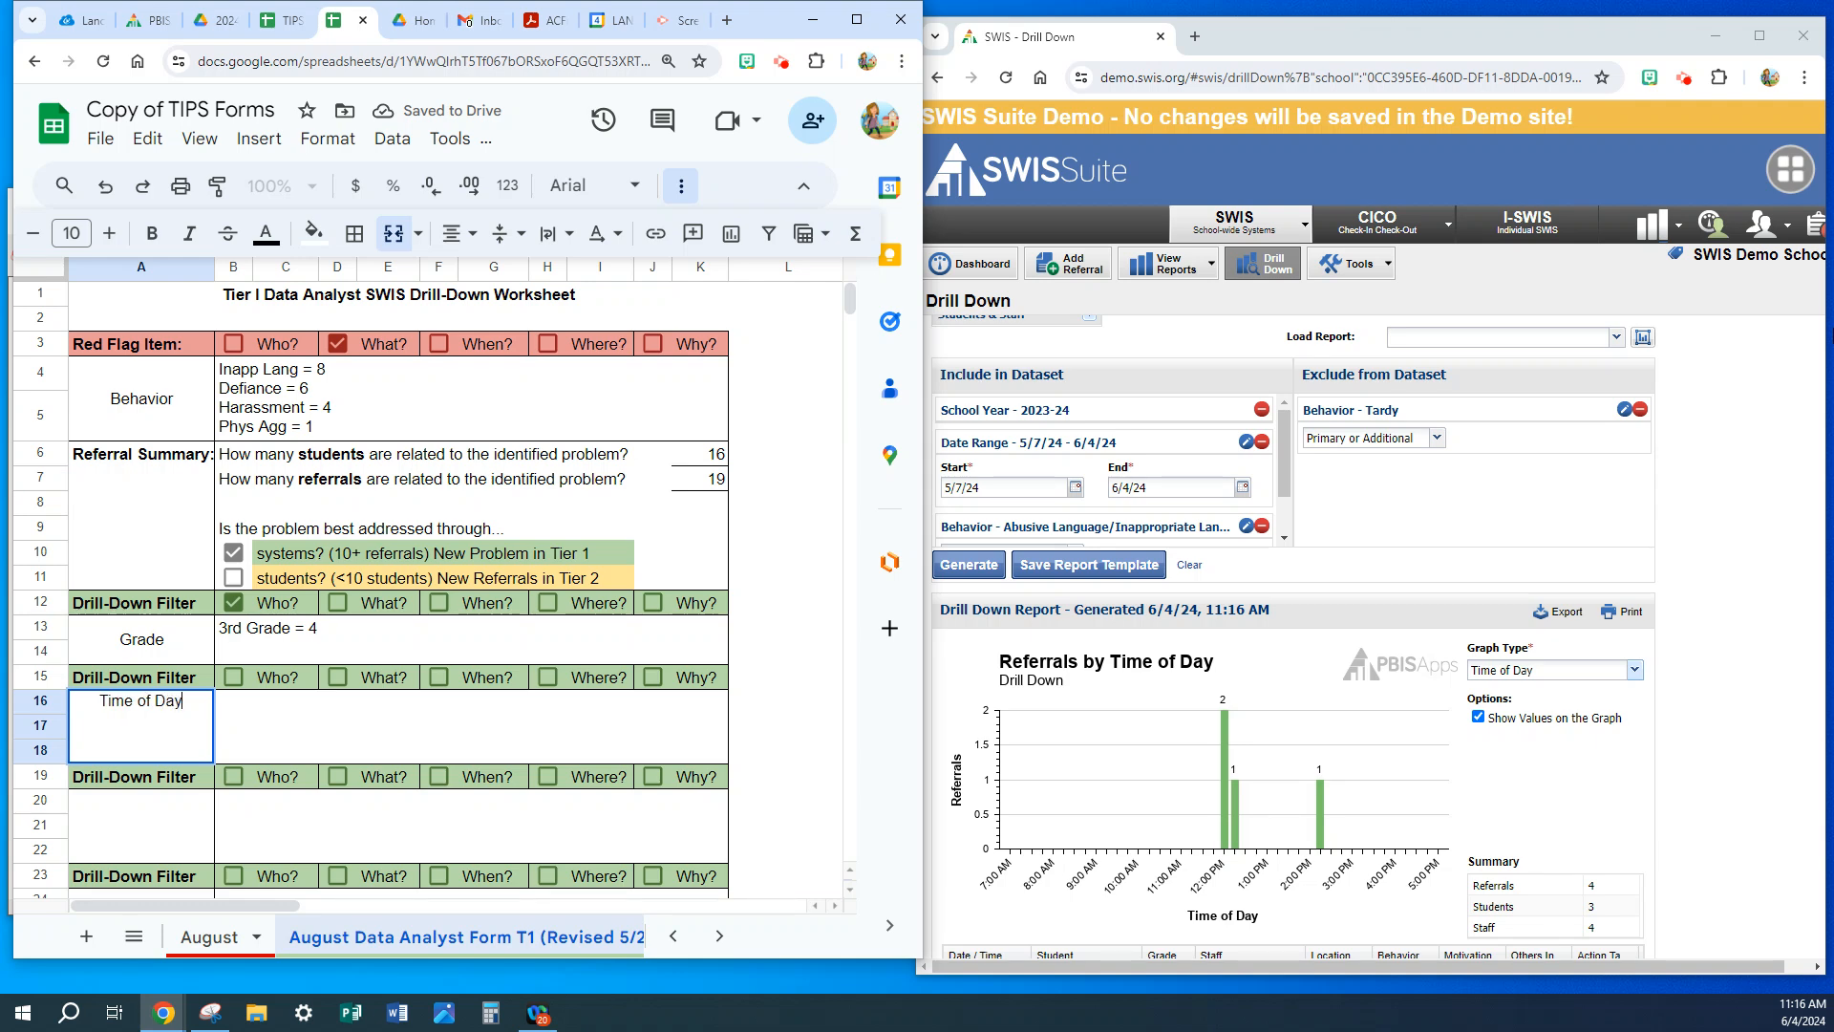
- Mark the second Drill-Down Filter as When? and enter "12:00-12:15" beside Time of Day
{"action": "left_click", "coordinate": [438, 676]}
{"action": "left_click", "coordinate": [427, 725]}
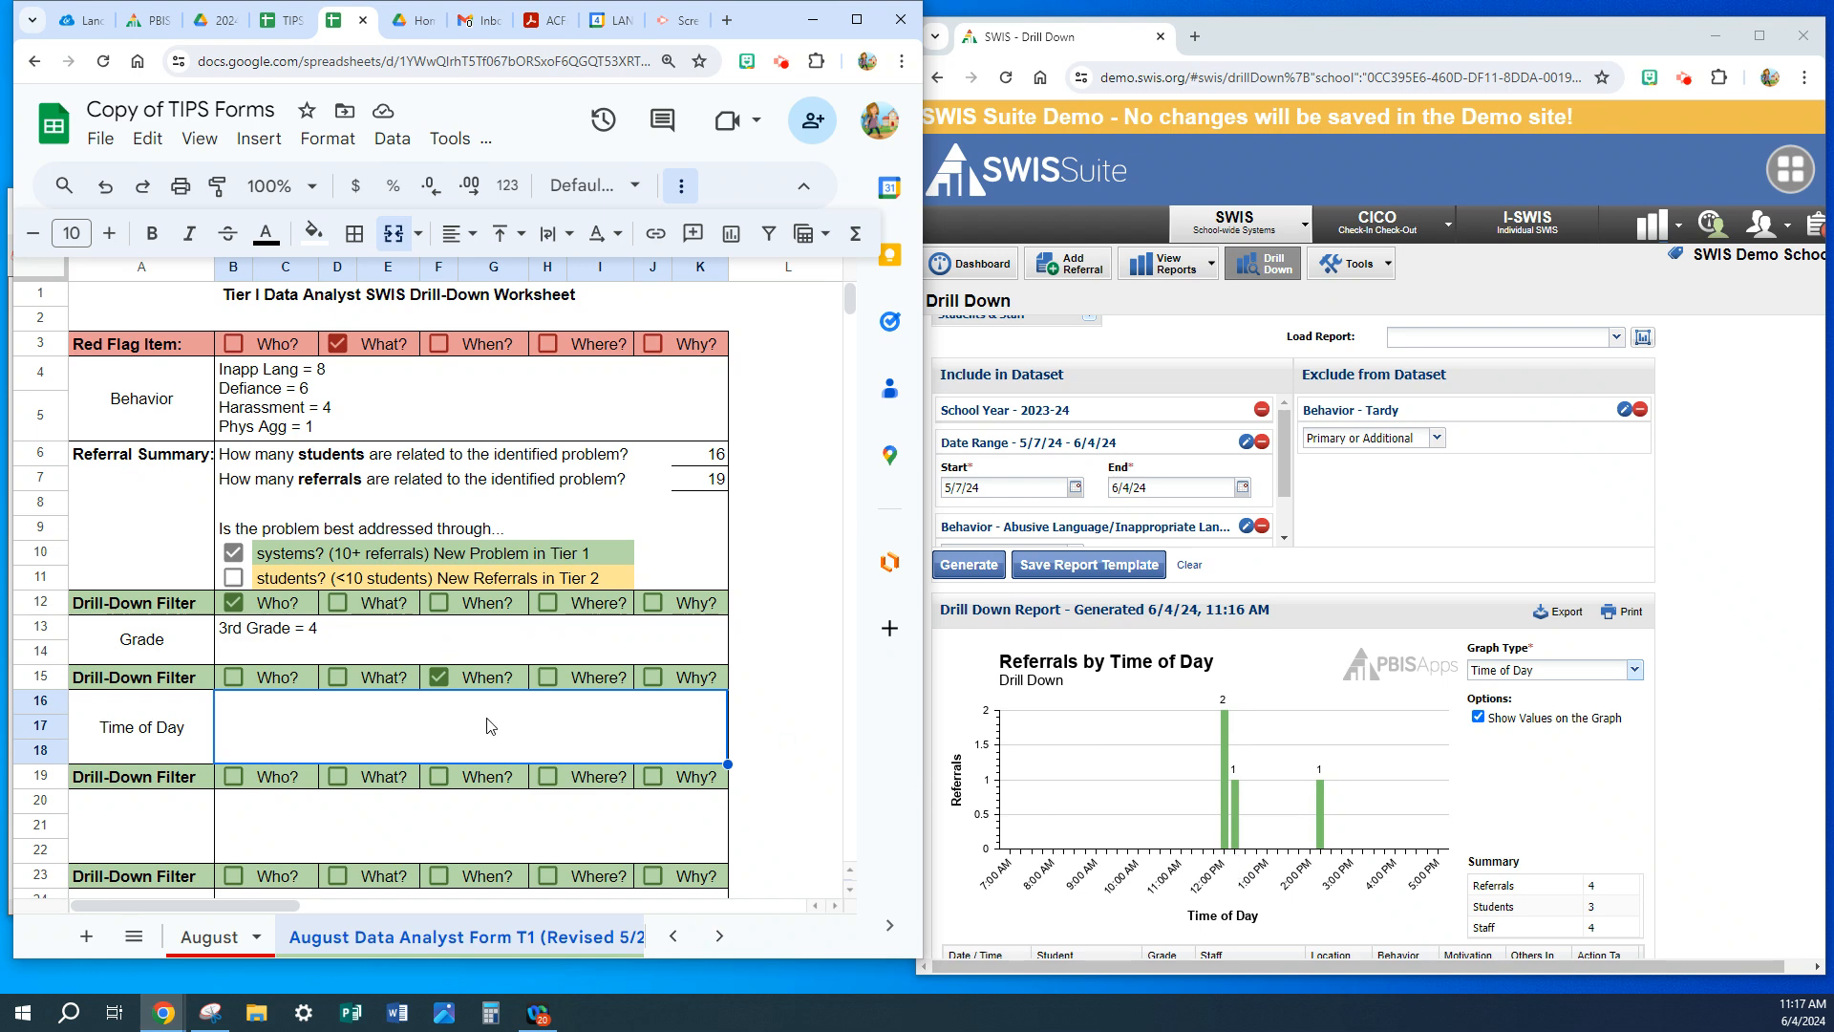
{"action": "type", "text": "12"}
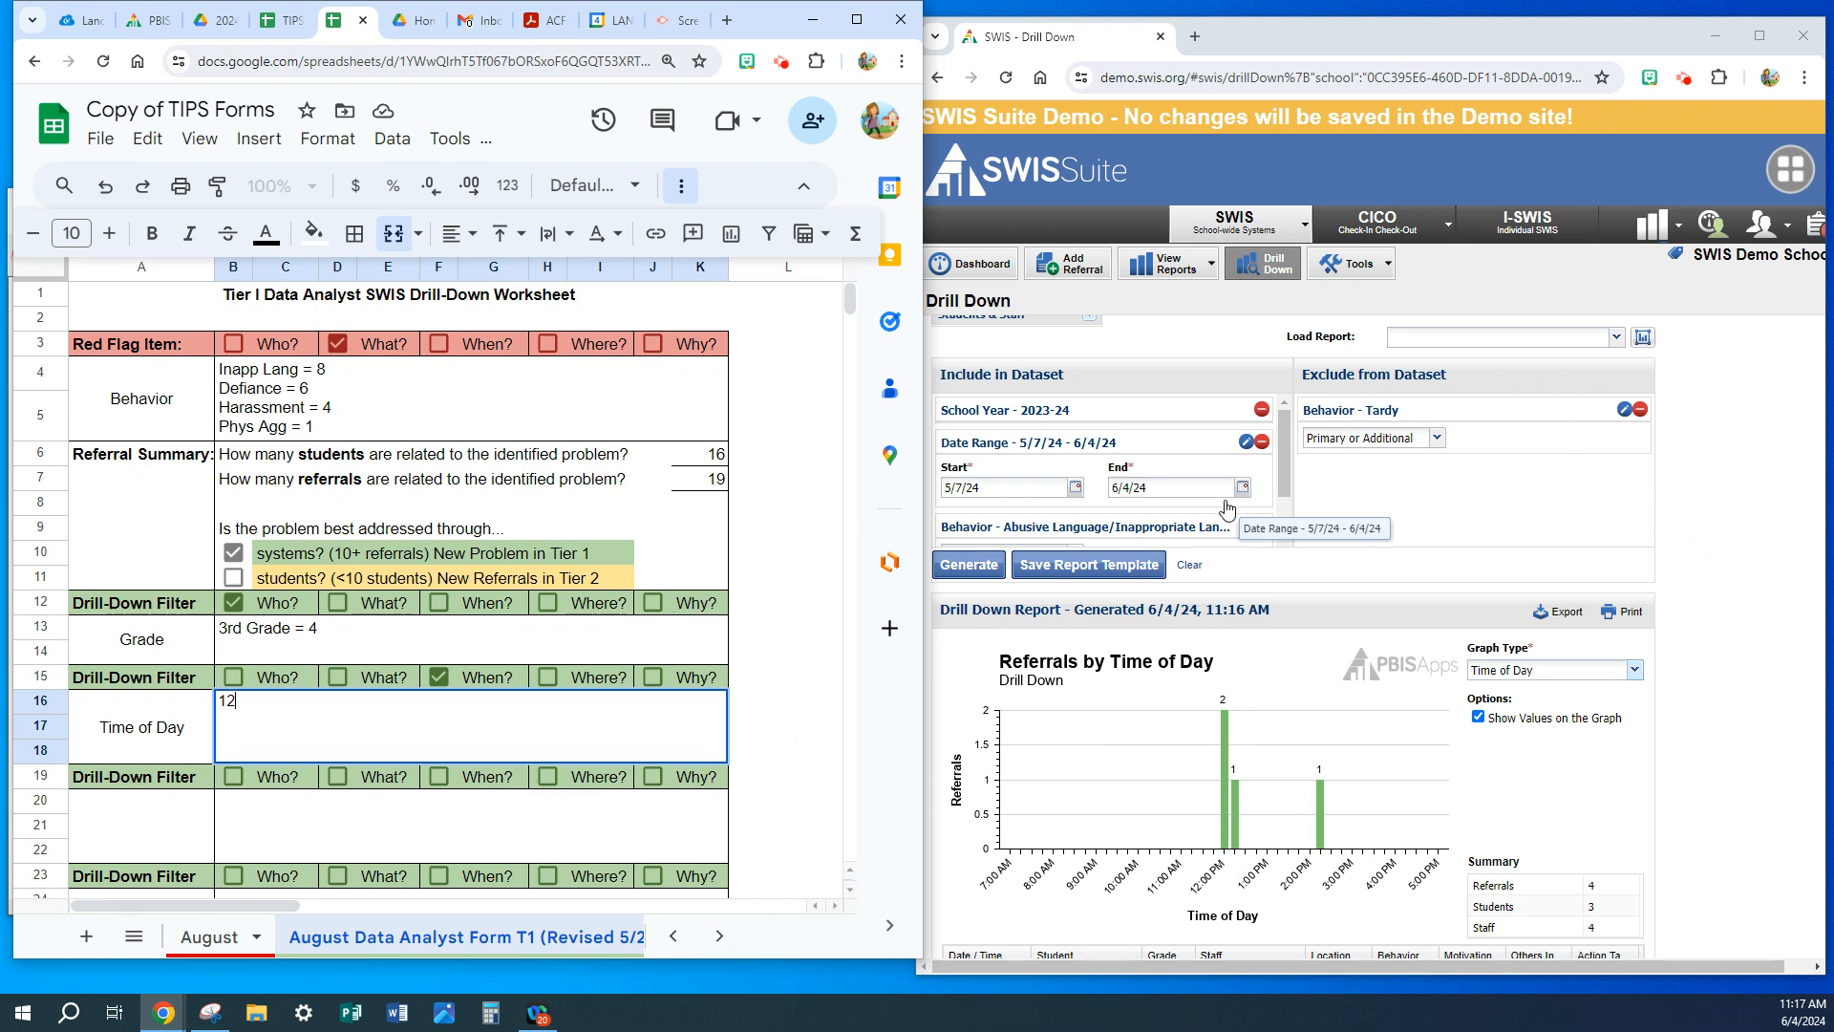
{"action": "type", "text": ":00-12:"}
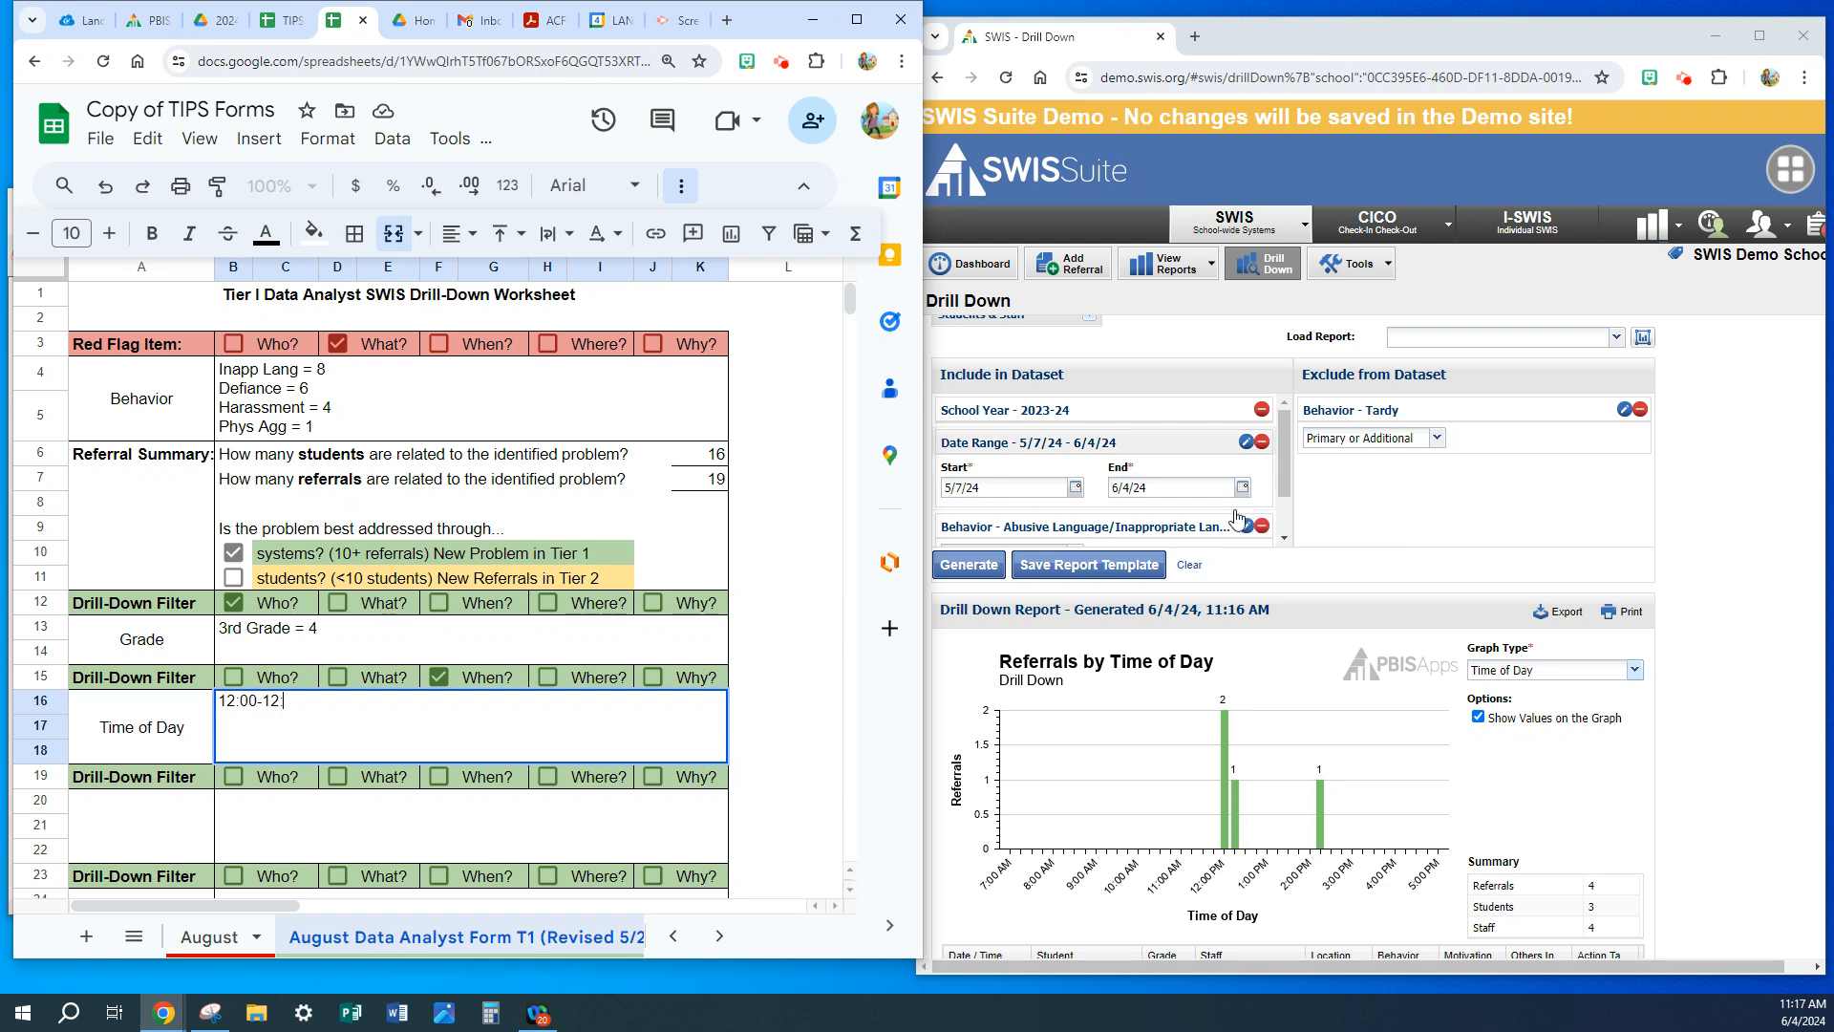
{"action": "type", "text": "15"}
- Add a Time Range filter from the Date / Time group to the SWIS Drill Down dataset
{"action": "left_click", "coordinate": [1436, 507]}
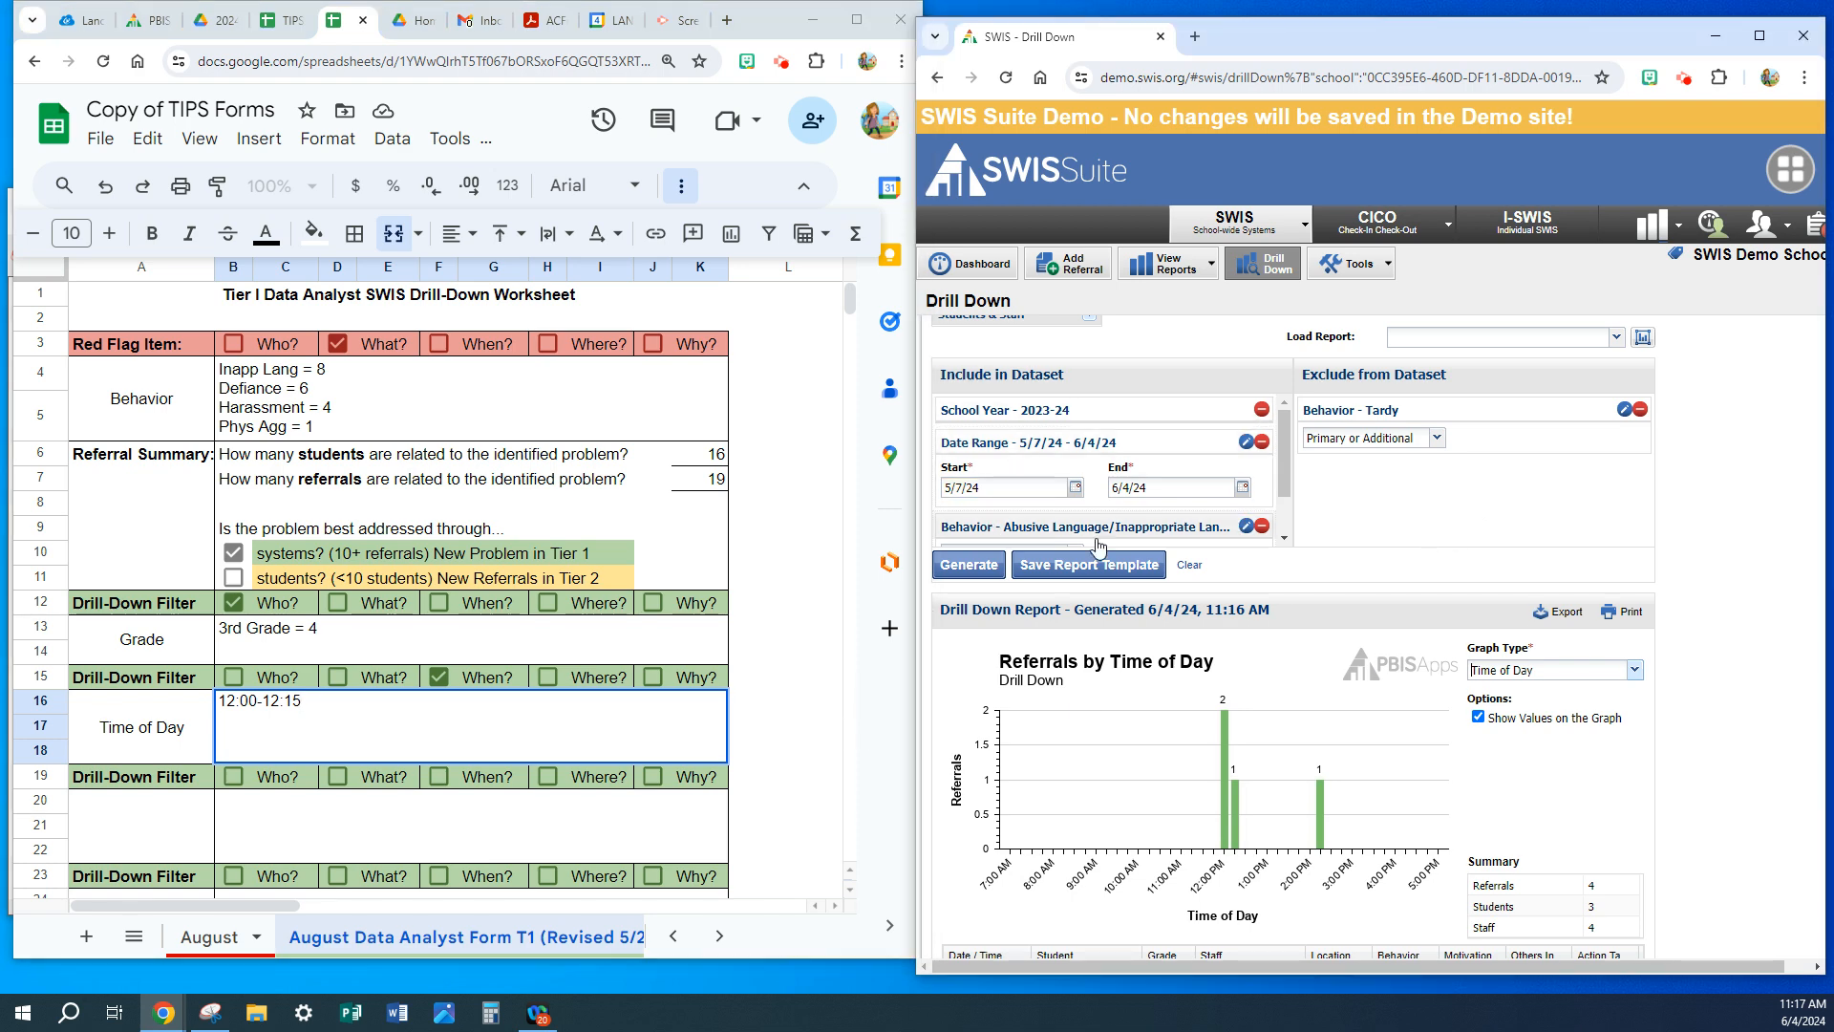
{"action": "scroll", "coordinate": [1056, 534], "scroll_direction": "up", "scroll_amount": 5}
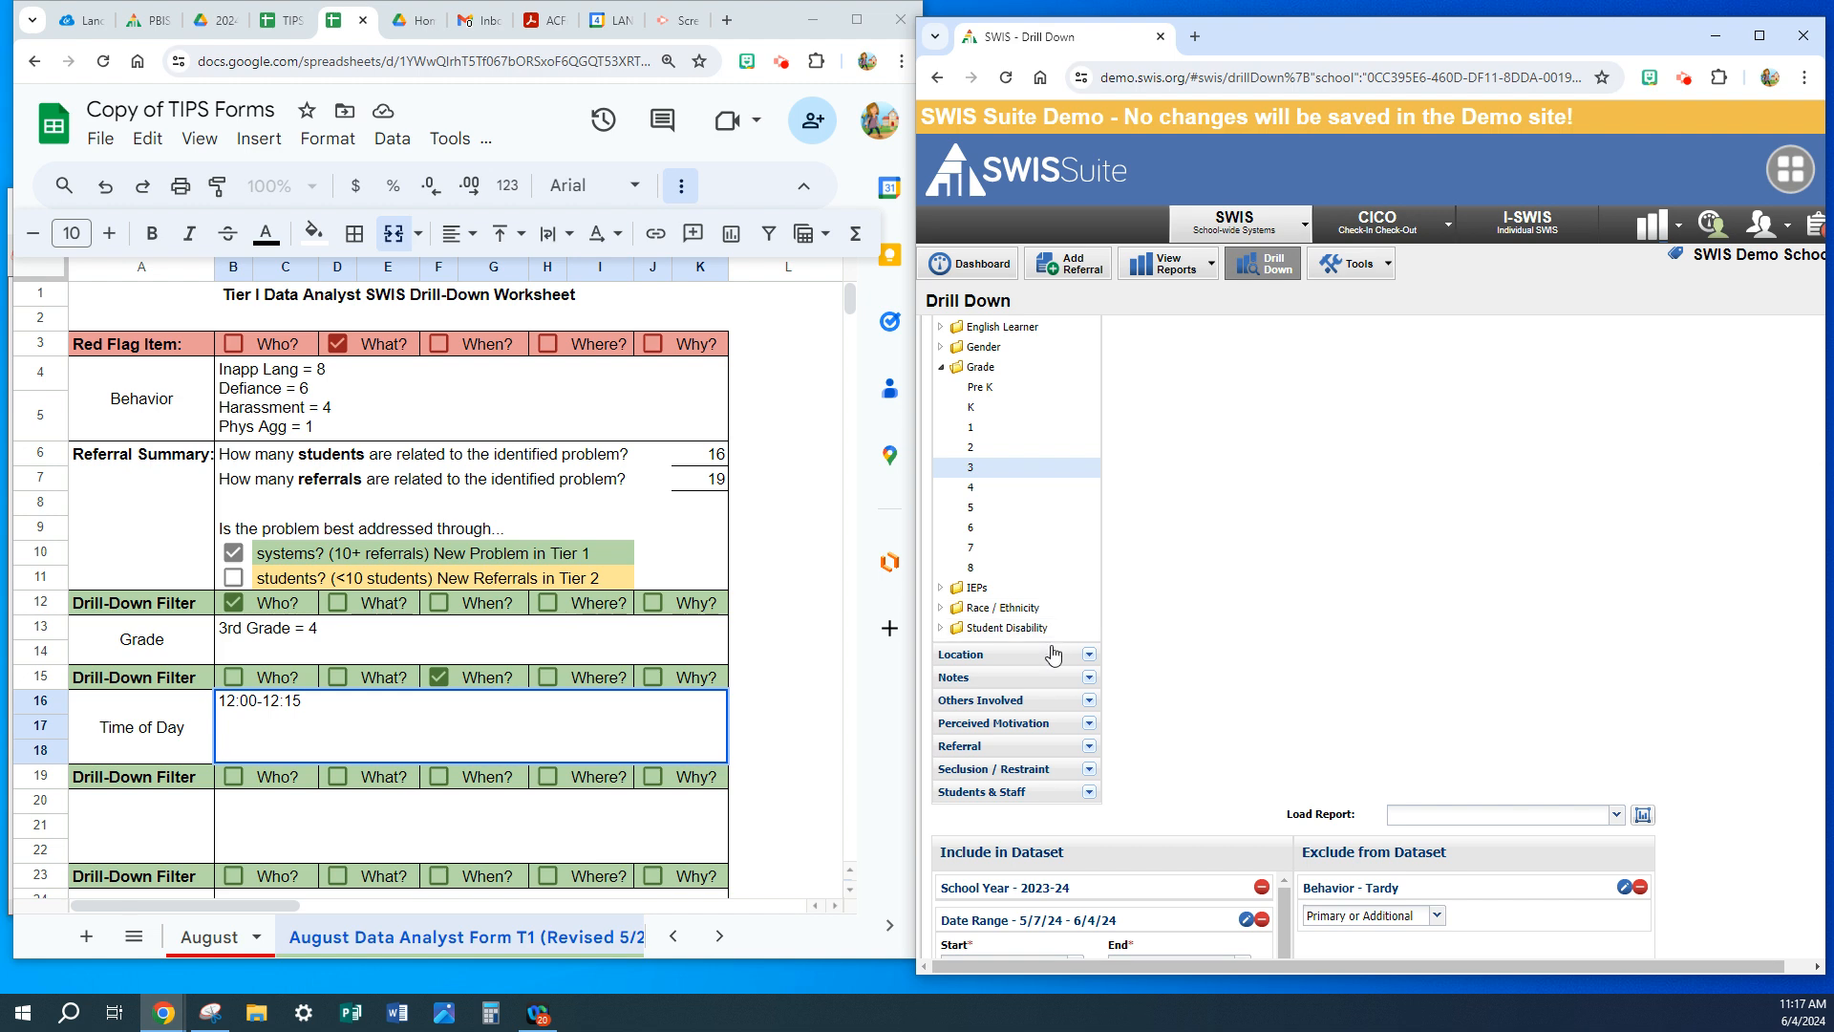
{"action": "scroll", "coordinate": [1054, 649], "scroll_direction": "up", "scroll_amount": 2}
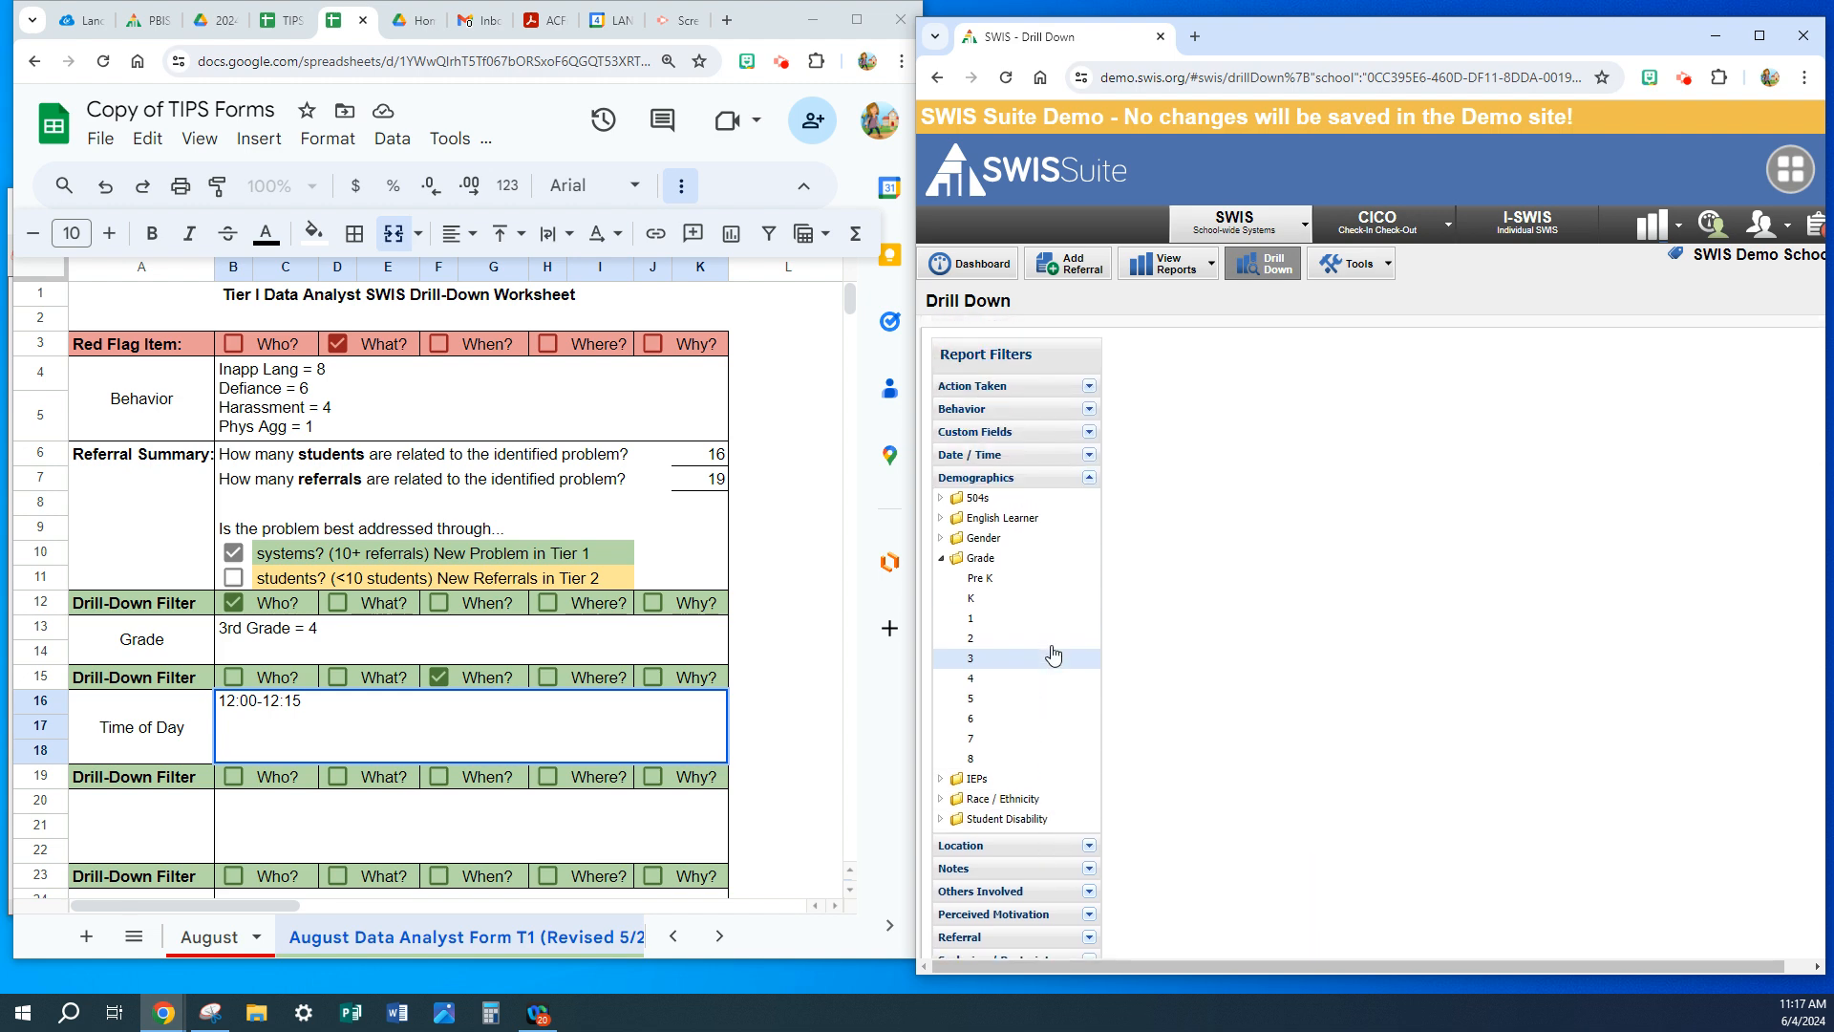
{"action": "left_click", "coordinate": [1086, 454]}
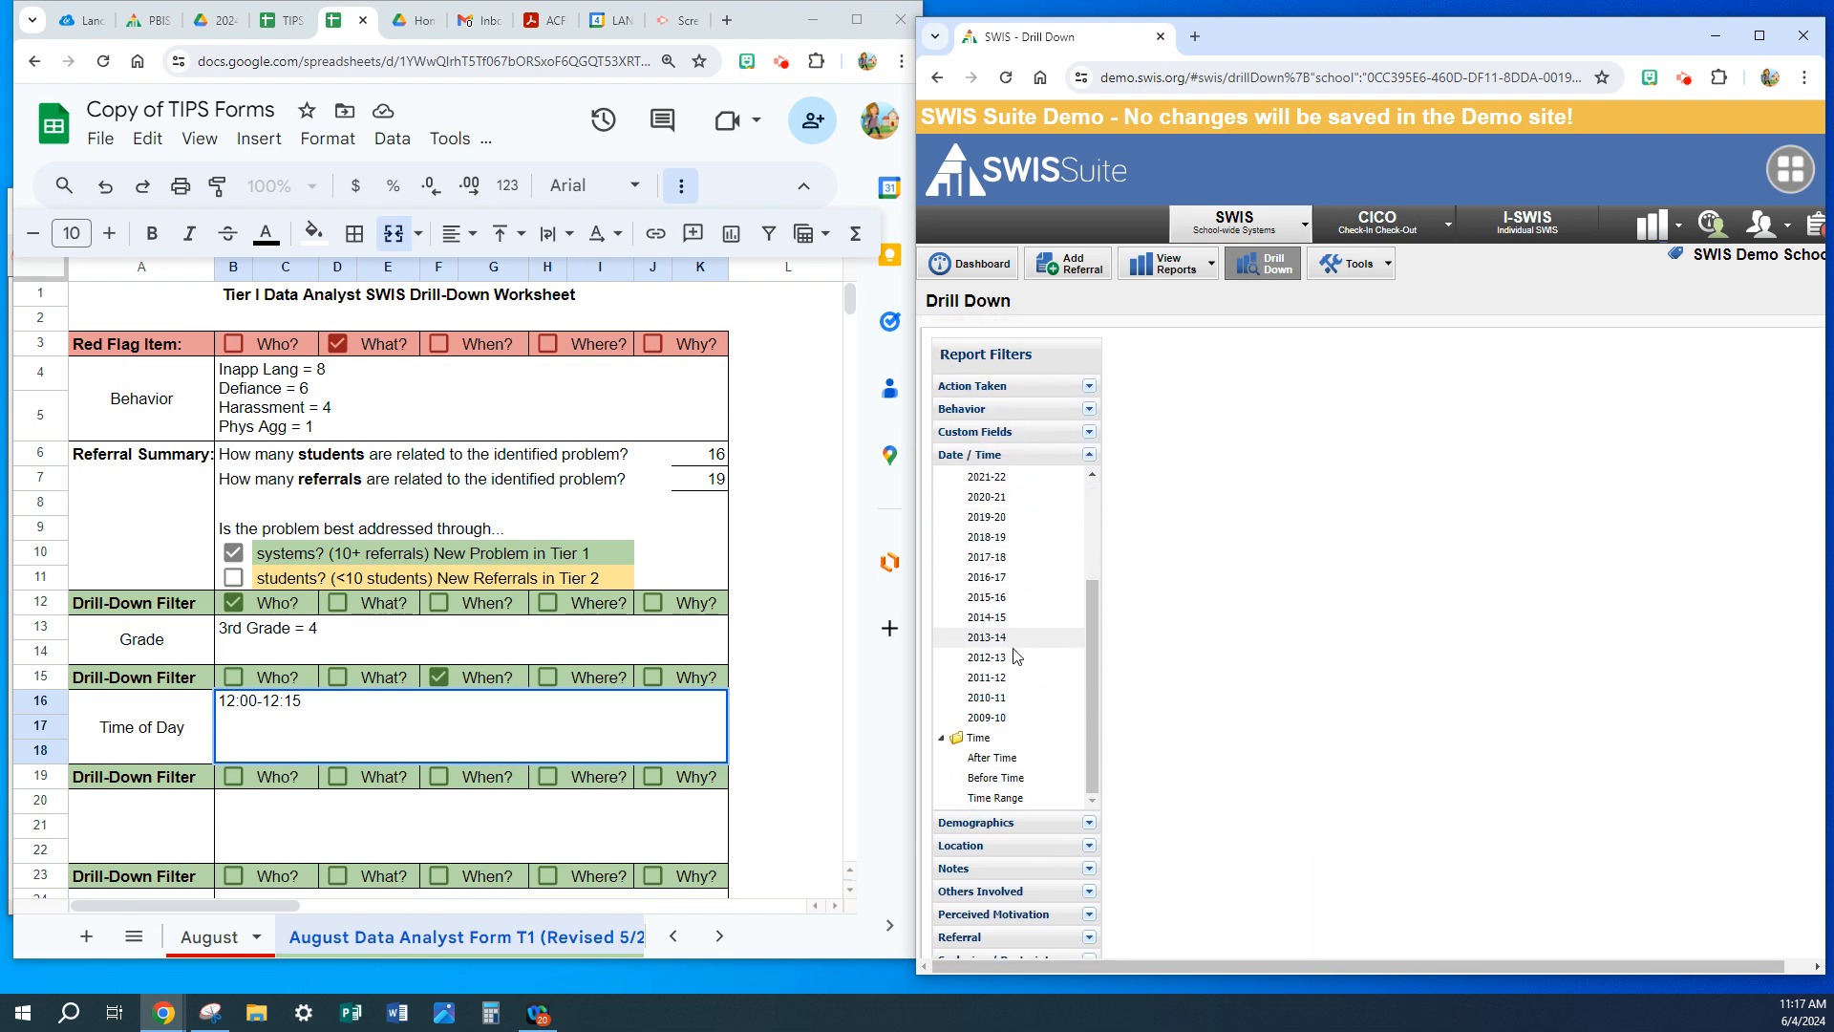
{"action": "scroll", "coordinate": [1002, 764], "scroll_direction": "down", "scroll_amount": 1}
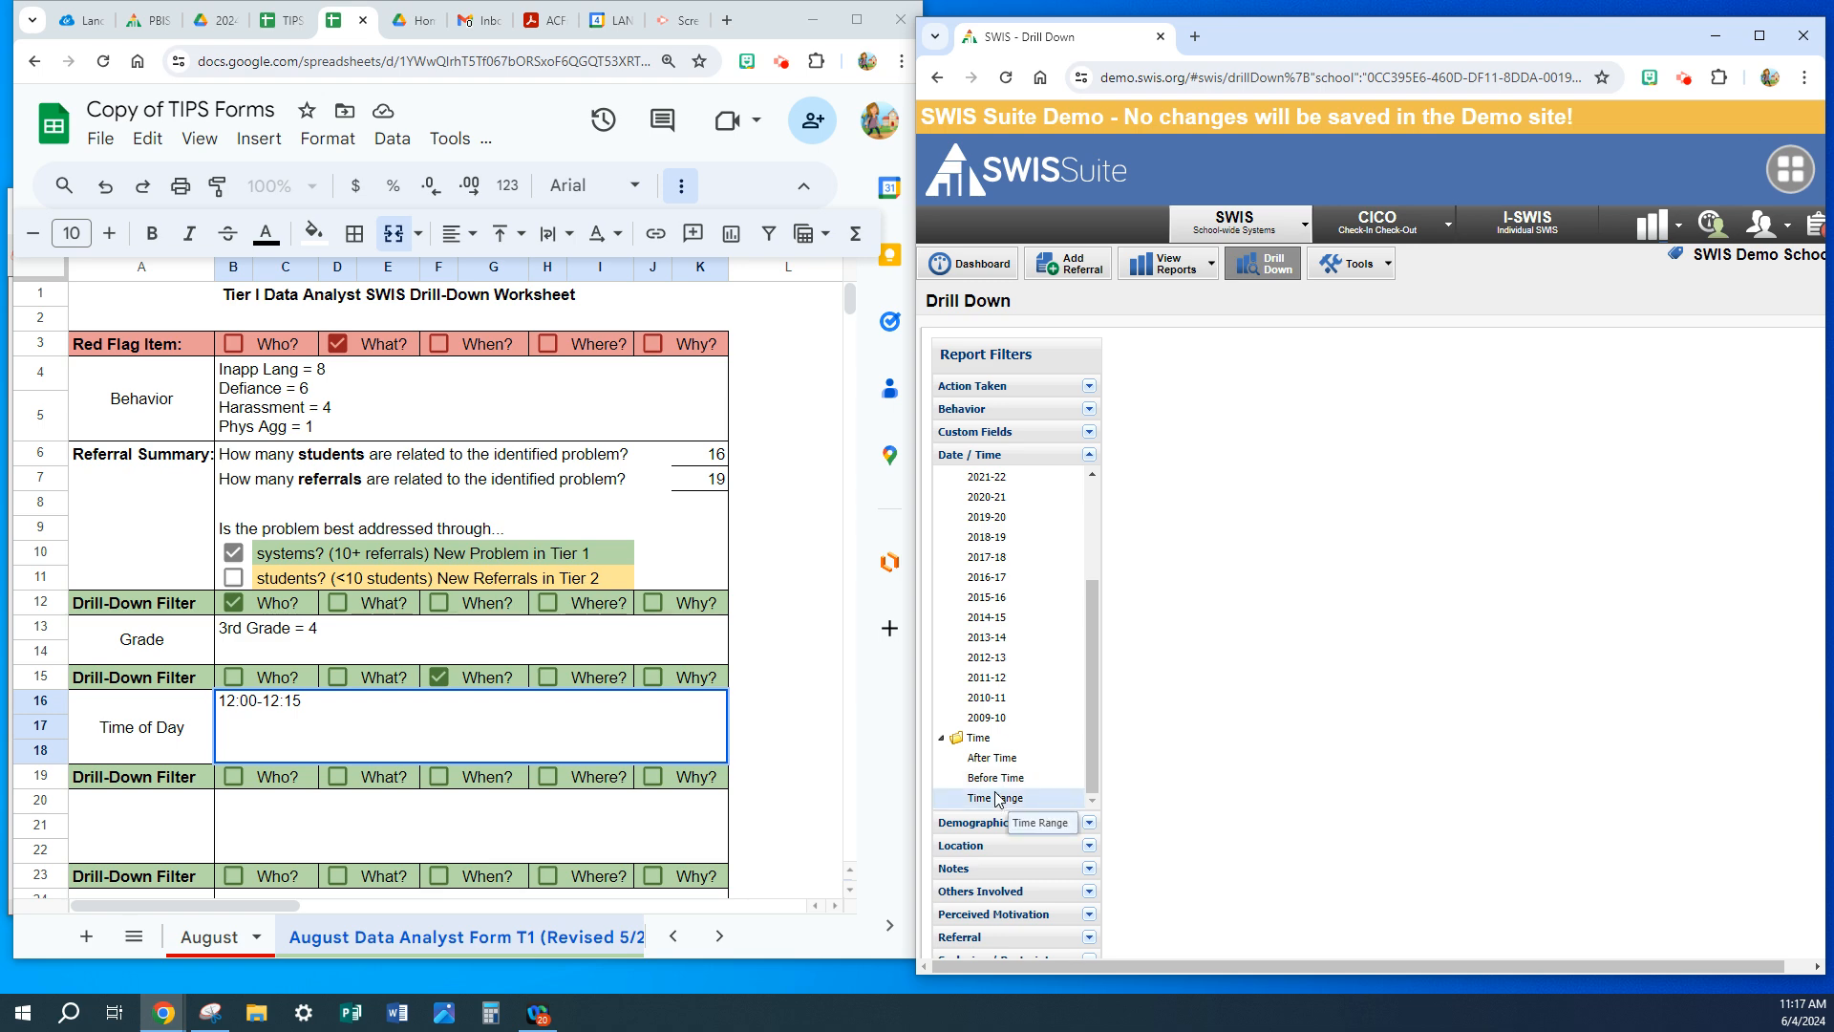
{"action": "left_click", "coordinate": [1003, 799]}
- Set the included time range to 12:00 PM through 12:15 PM and regenerate the Drill Down report
{"action": "scroll", "coordinate": [1200, 762], "scroll_direction": "down", "scroll_amount": 5}
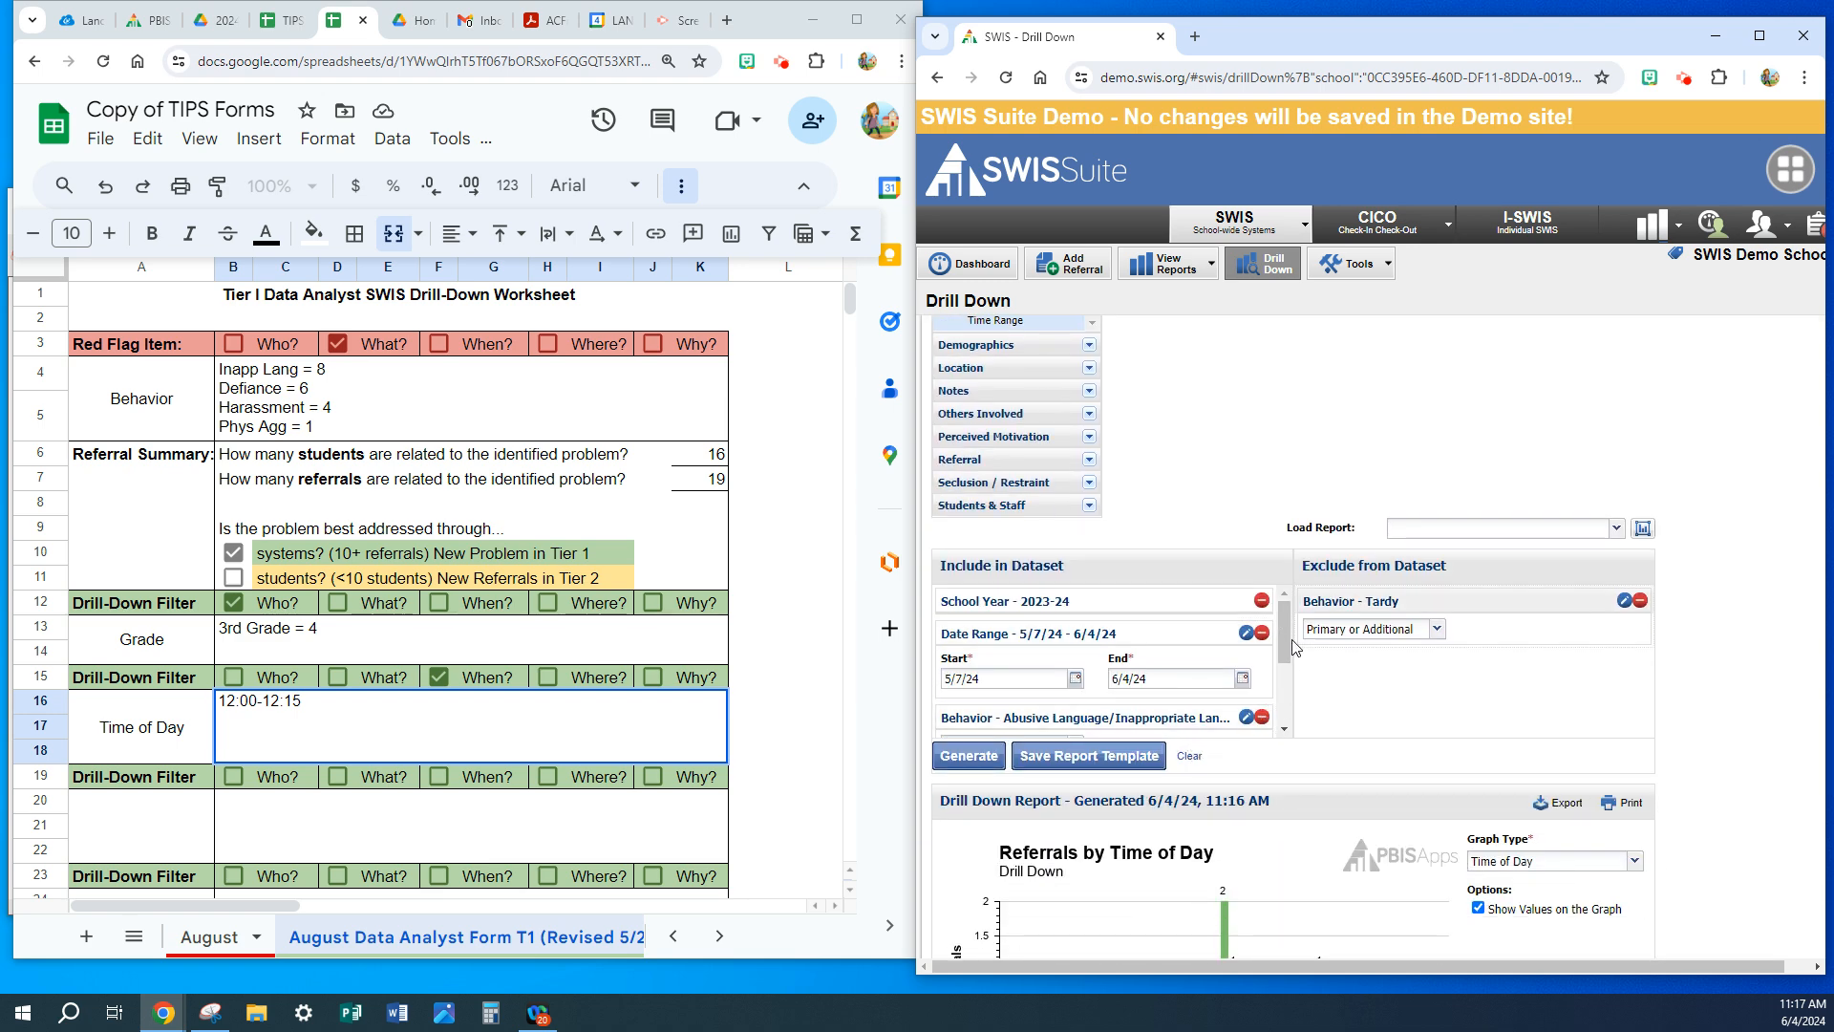
{"action": "left_click_drag", "start_coordinate": [1285, 642], "coordinate": [1283, 705]}
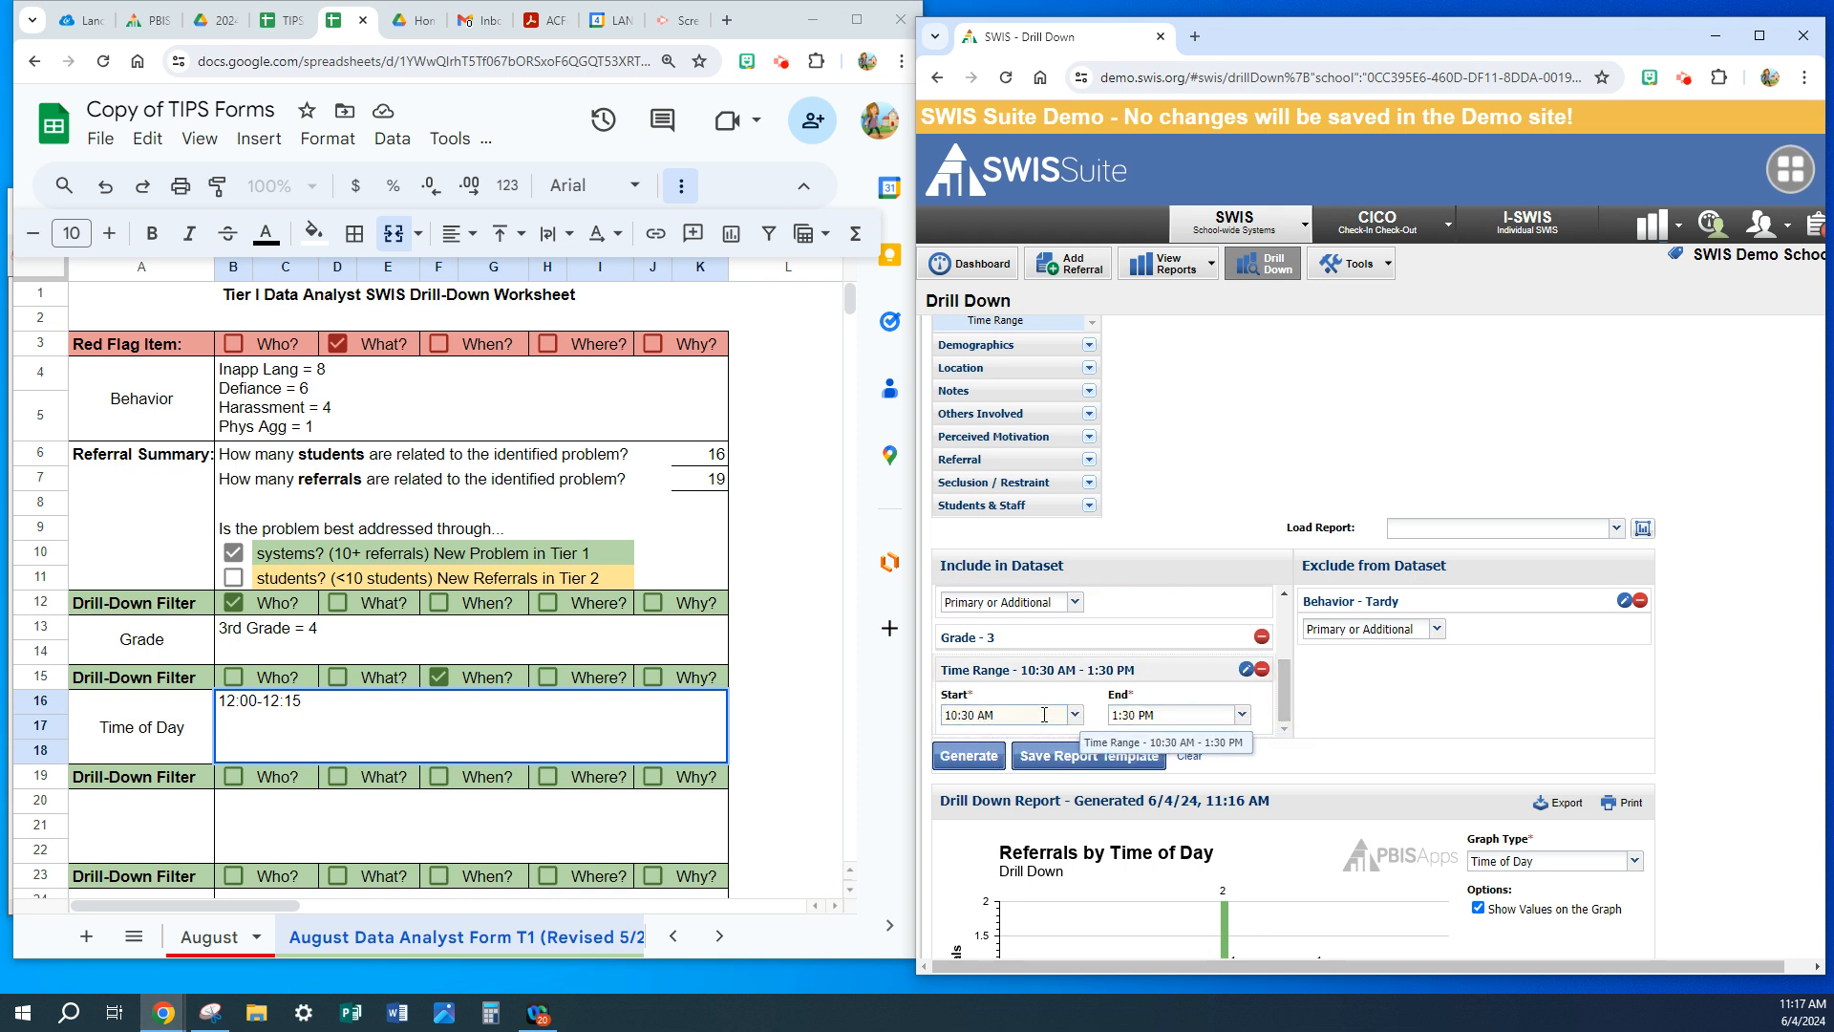
{"action": "left_click", "coordinate": [1076, 716]}
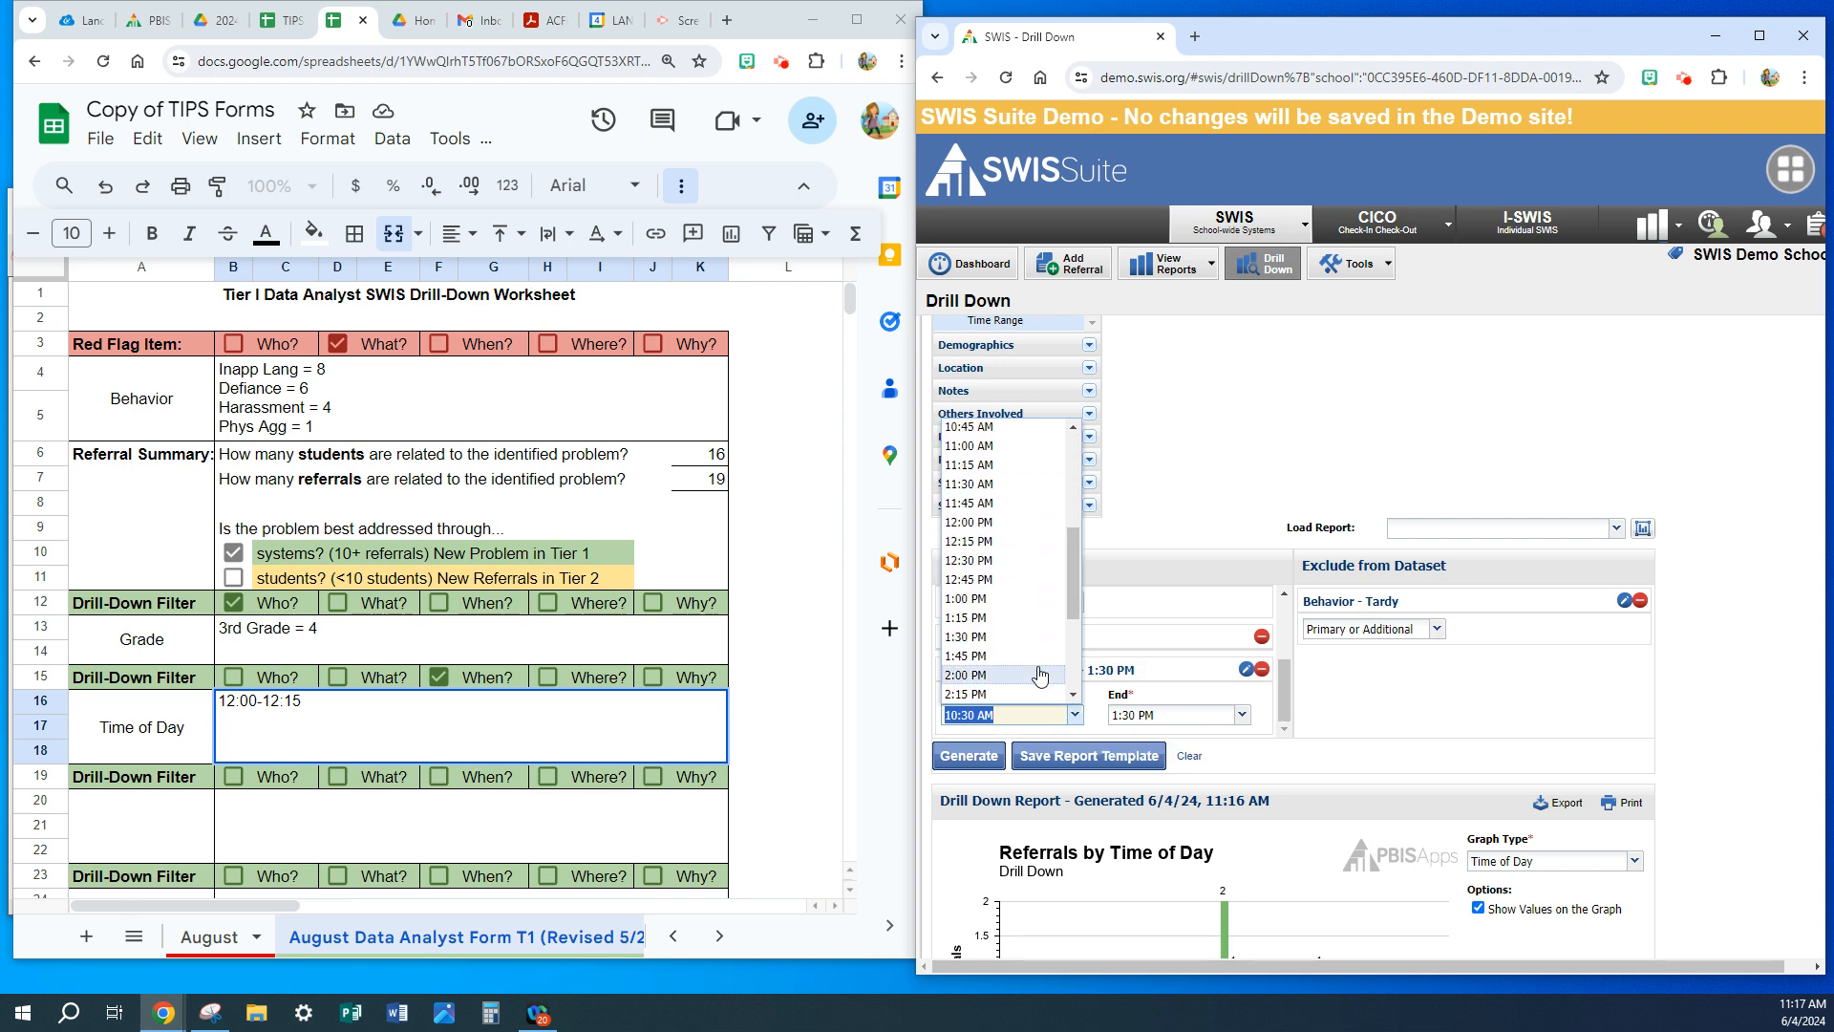
{"action": "left_click", "coordinate": [1002, 523]}
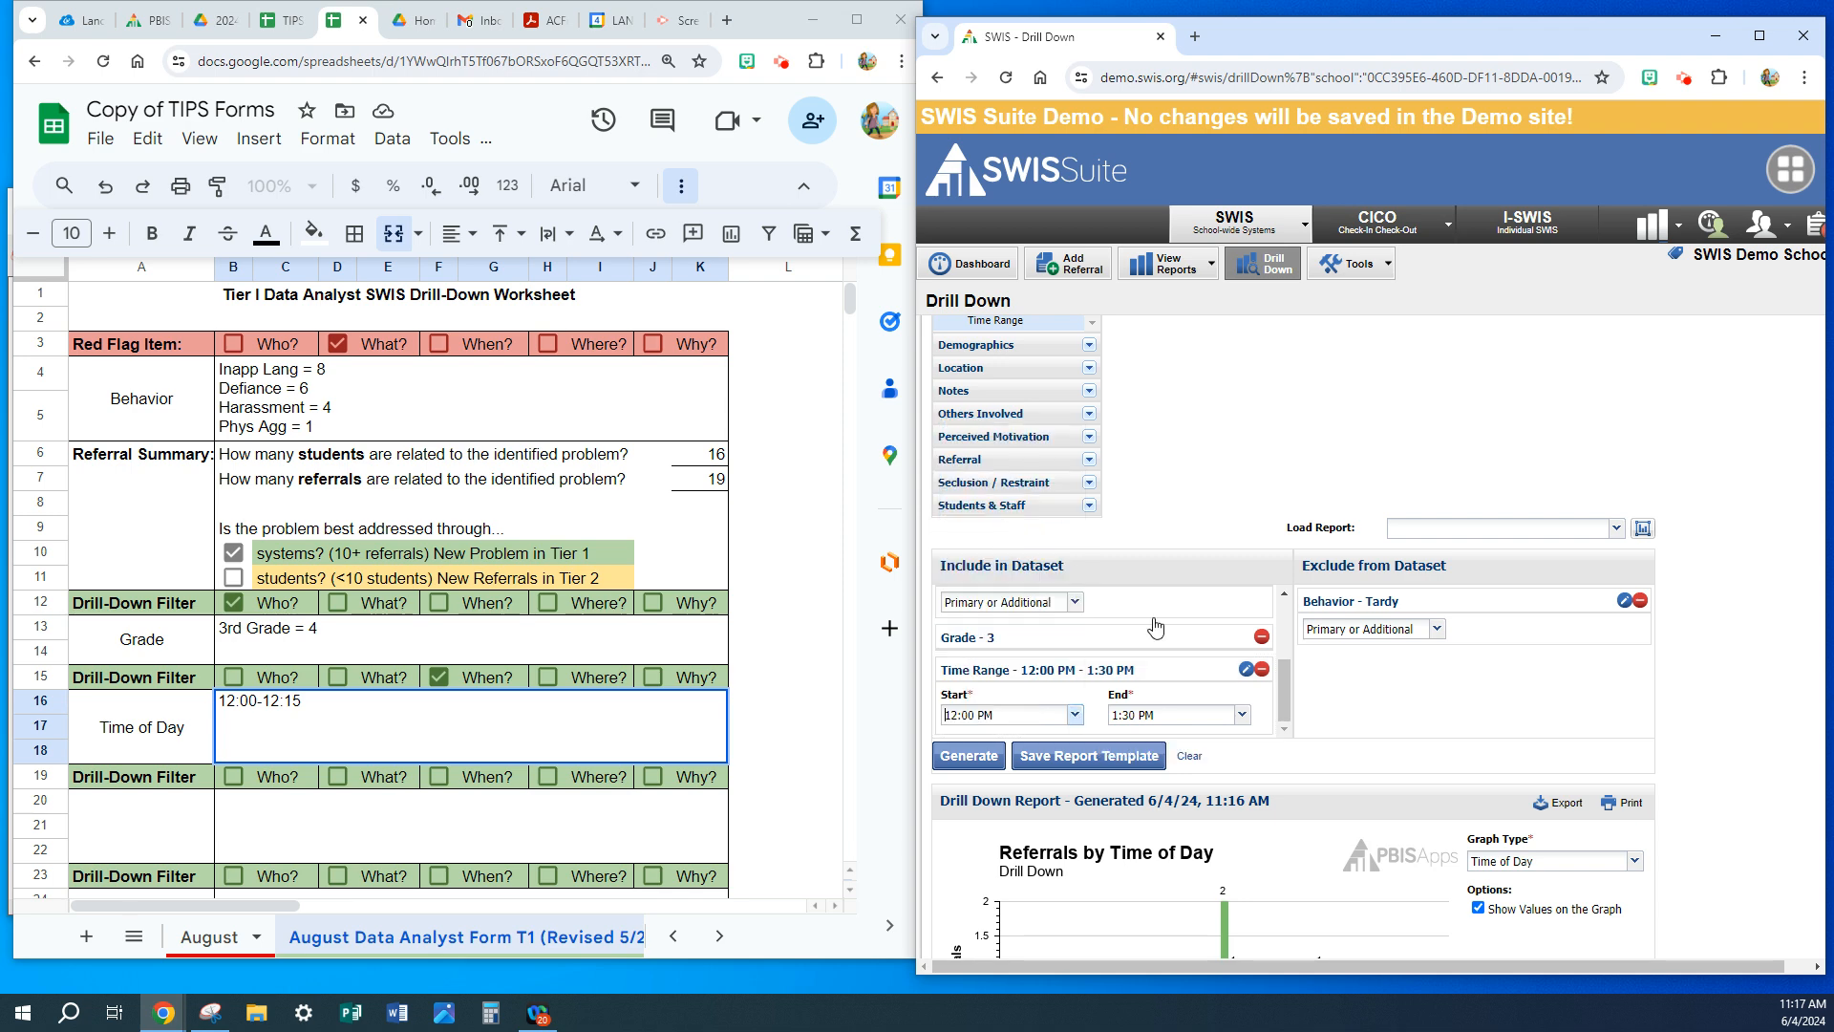
{"action": "left_click", "coordinate": [1245, 719]}
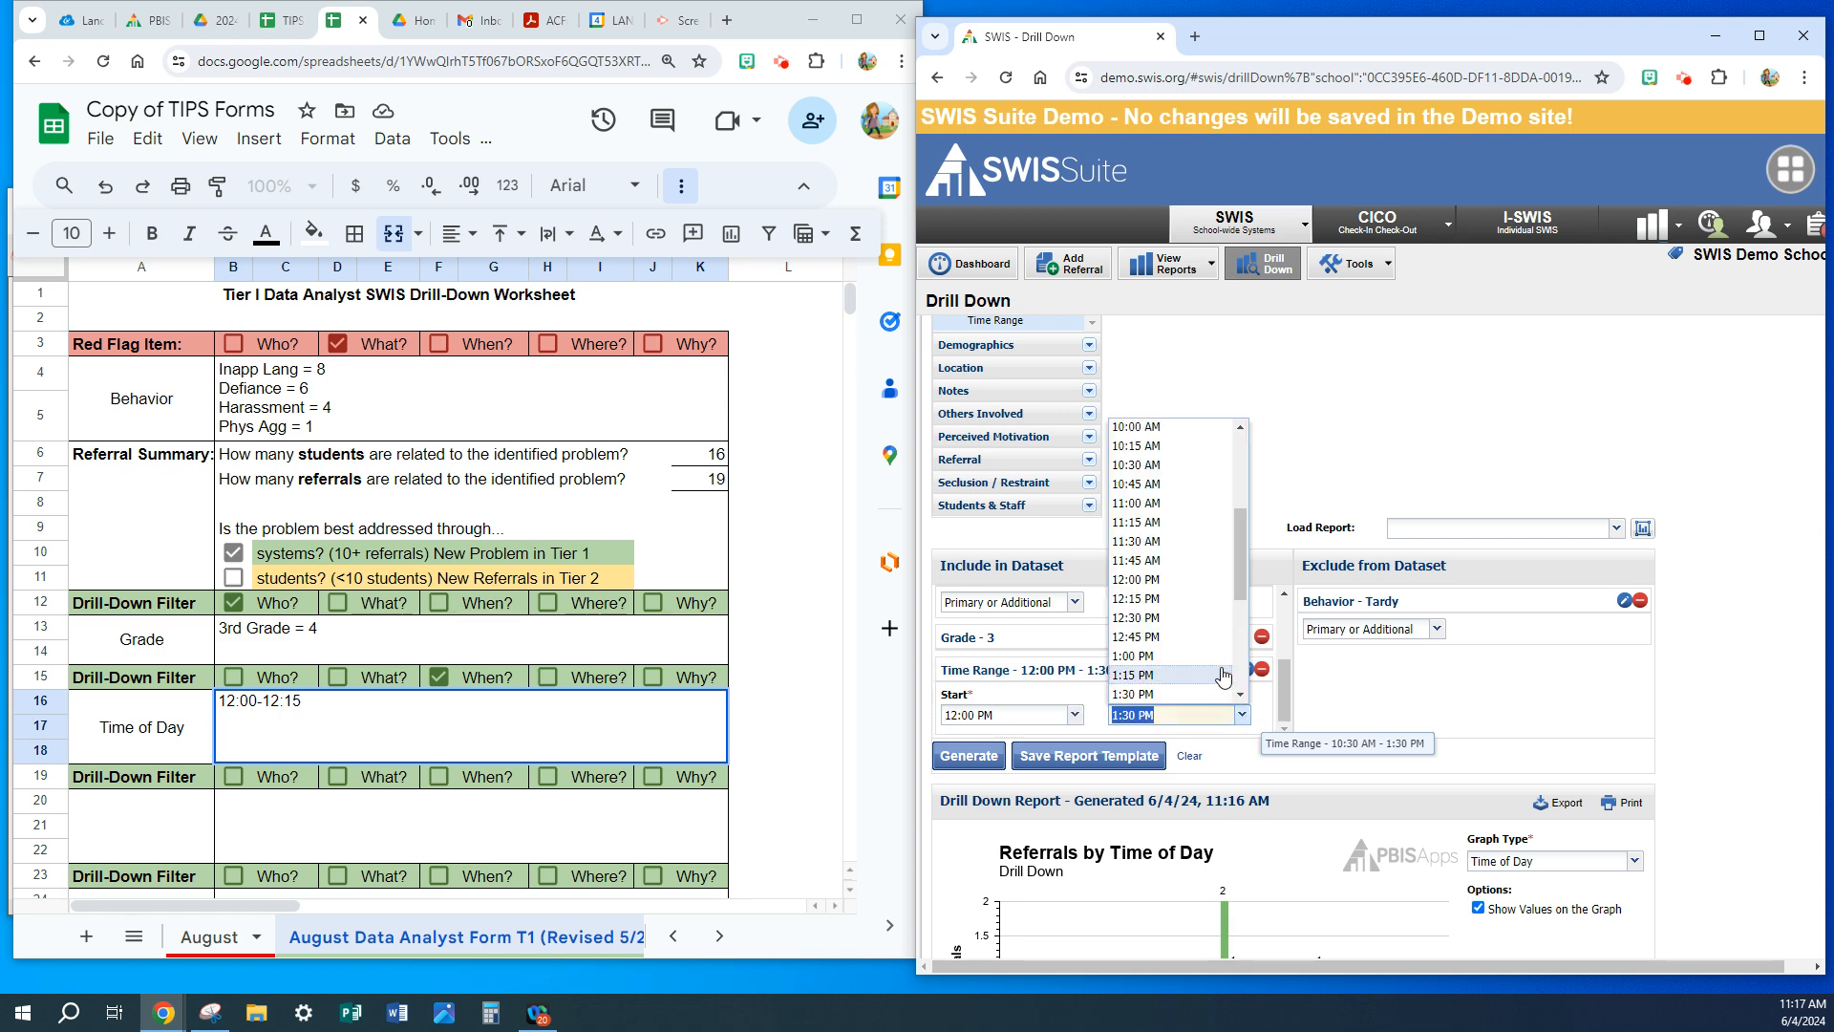
{"action": "left_click", "coordinate": [1173, 600]}
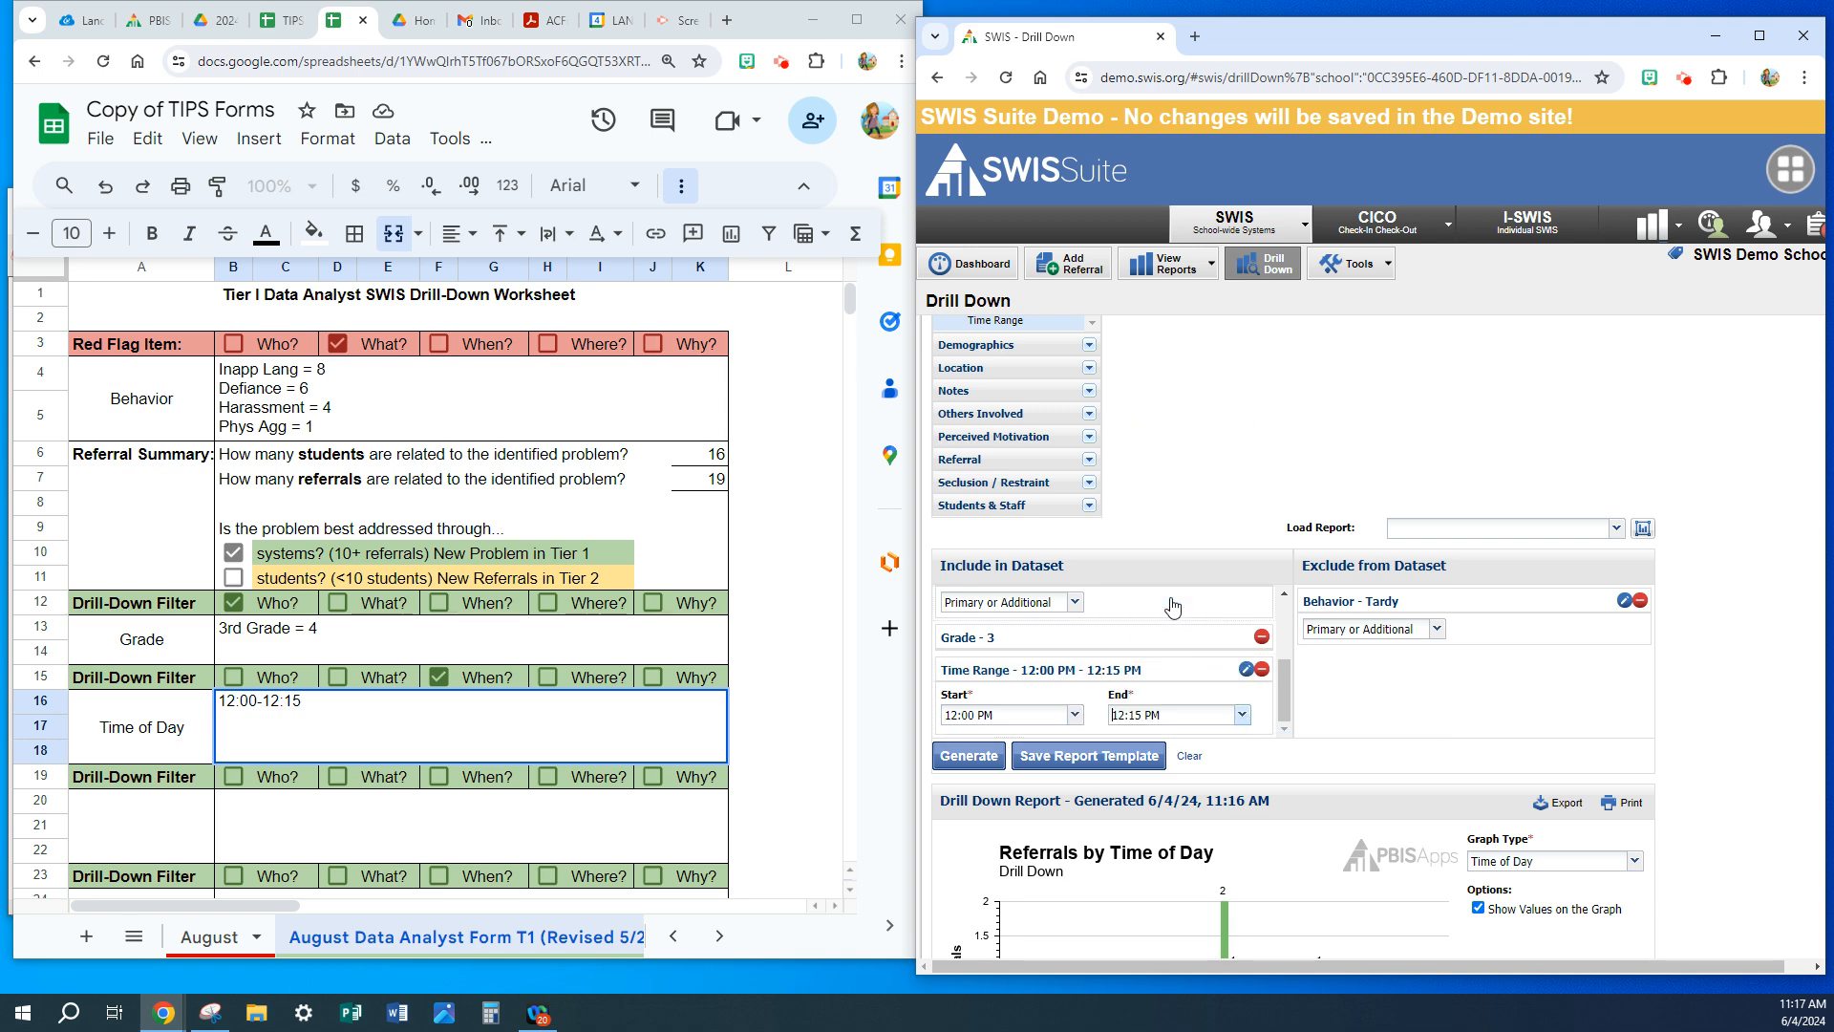
{"action": "left_click", "coordinate": [989, 762]}
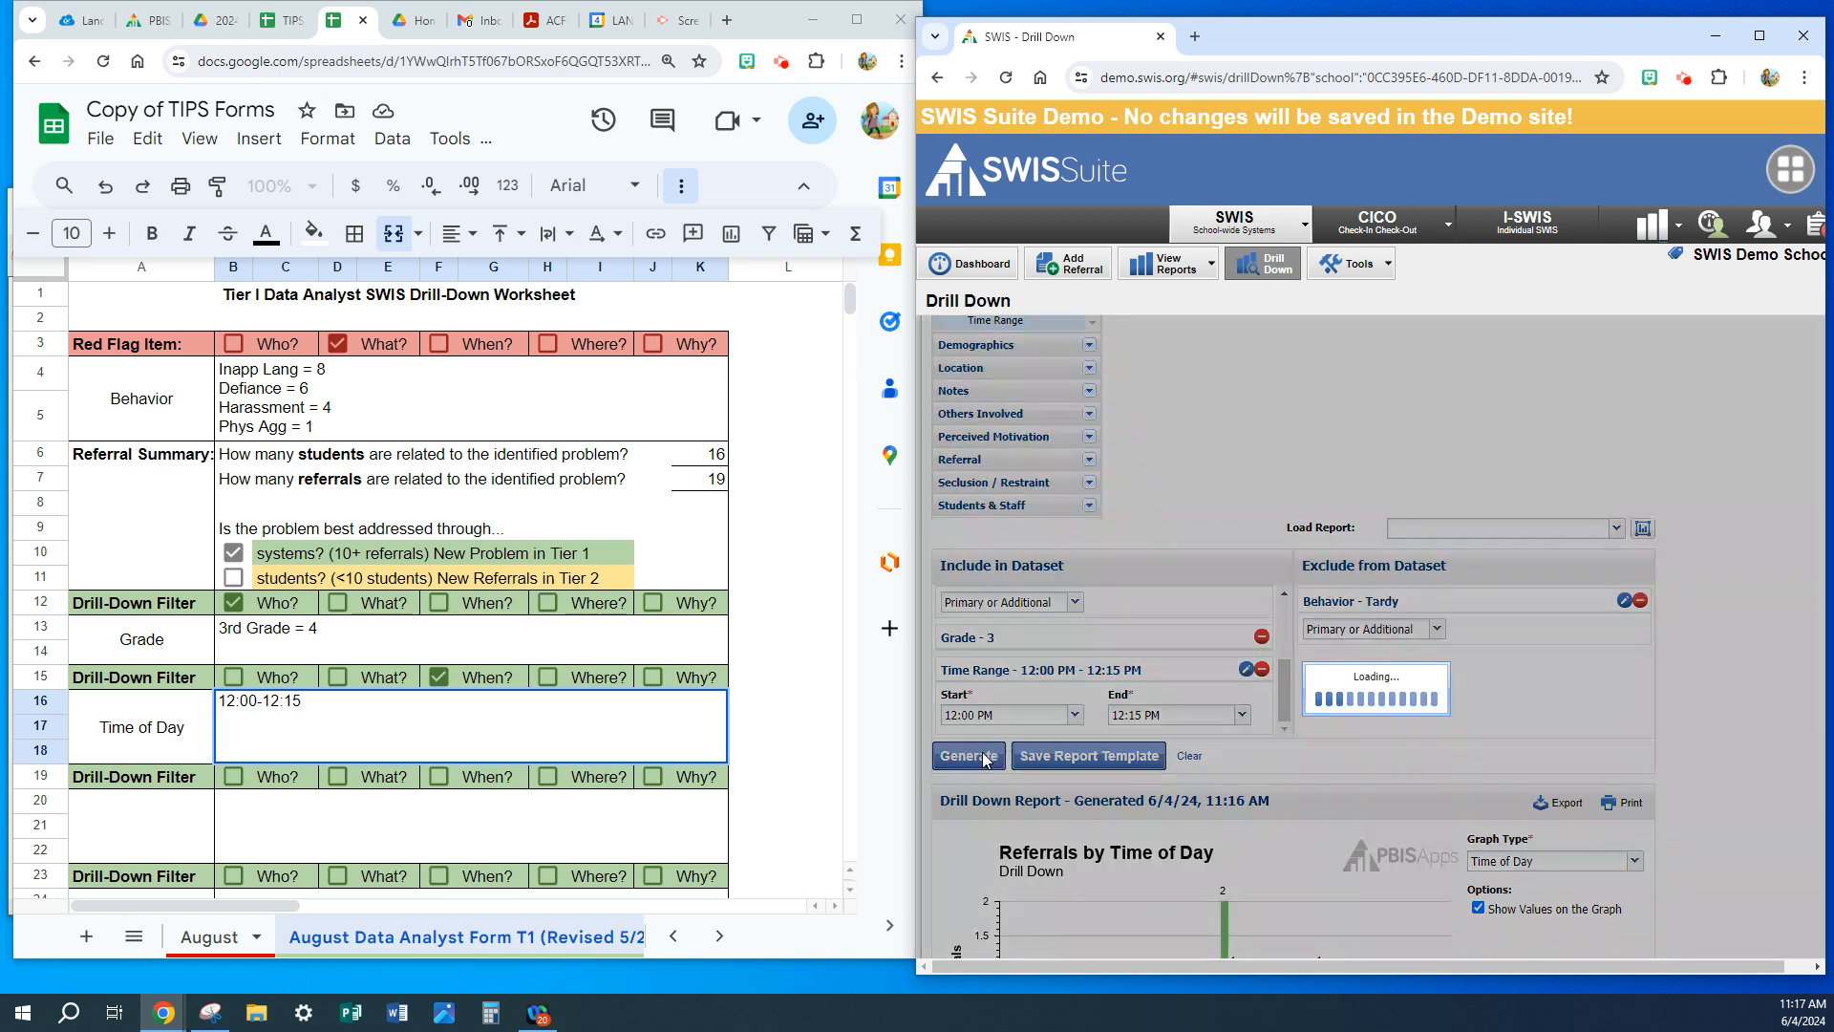
- Set the Drill Down graph type to Location and enter "Location" under the third Drill-Down Filter on the worksheet
{"action": "scroll", "coordinate": [1501, 719], "scroll_direction": "down", "scroll_amount": 2}
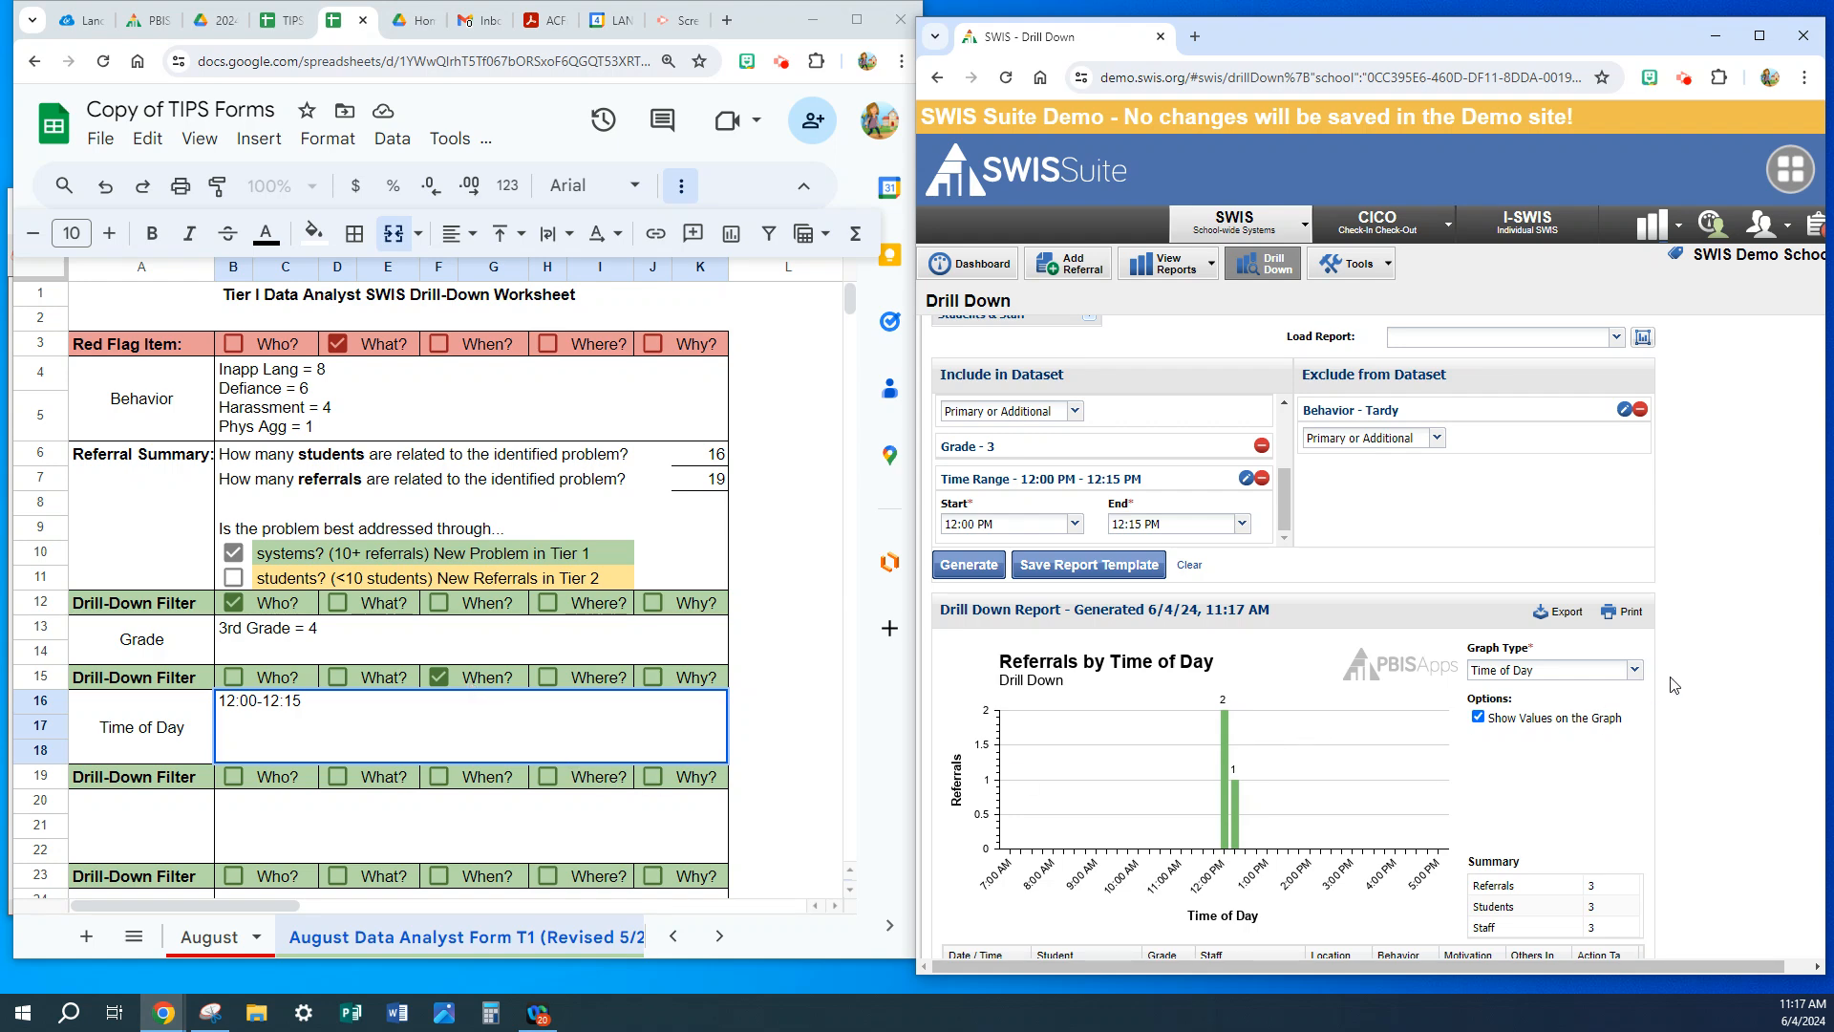
{"action": "left_click", "coordinate": [1636, 674]}
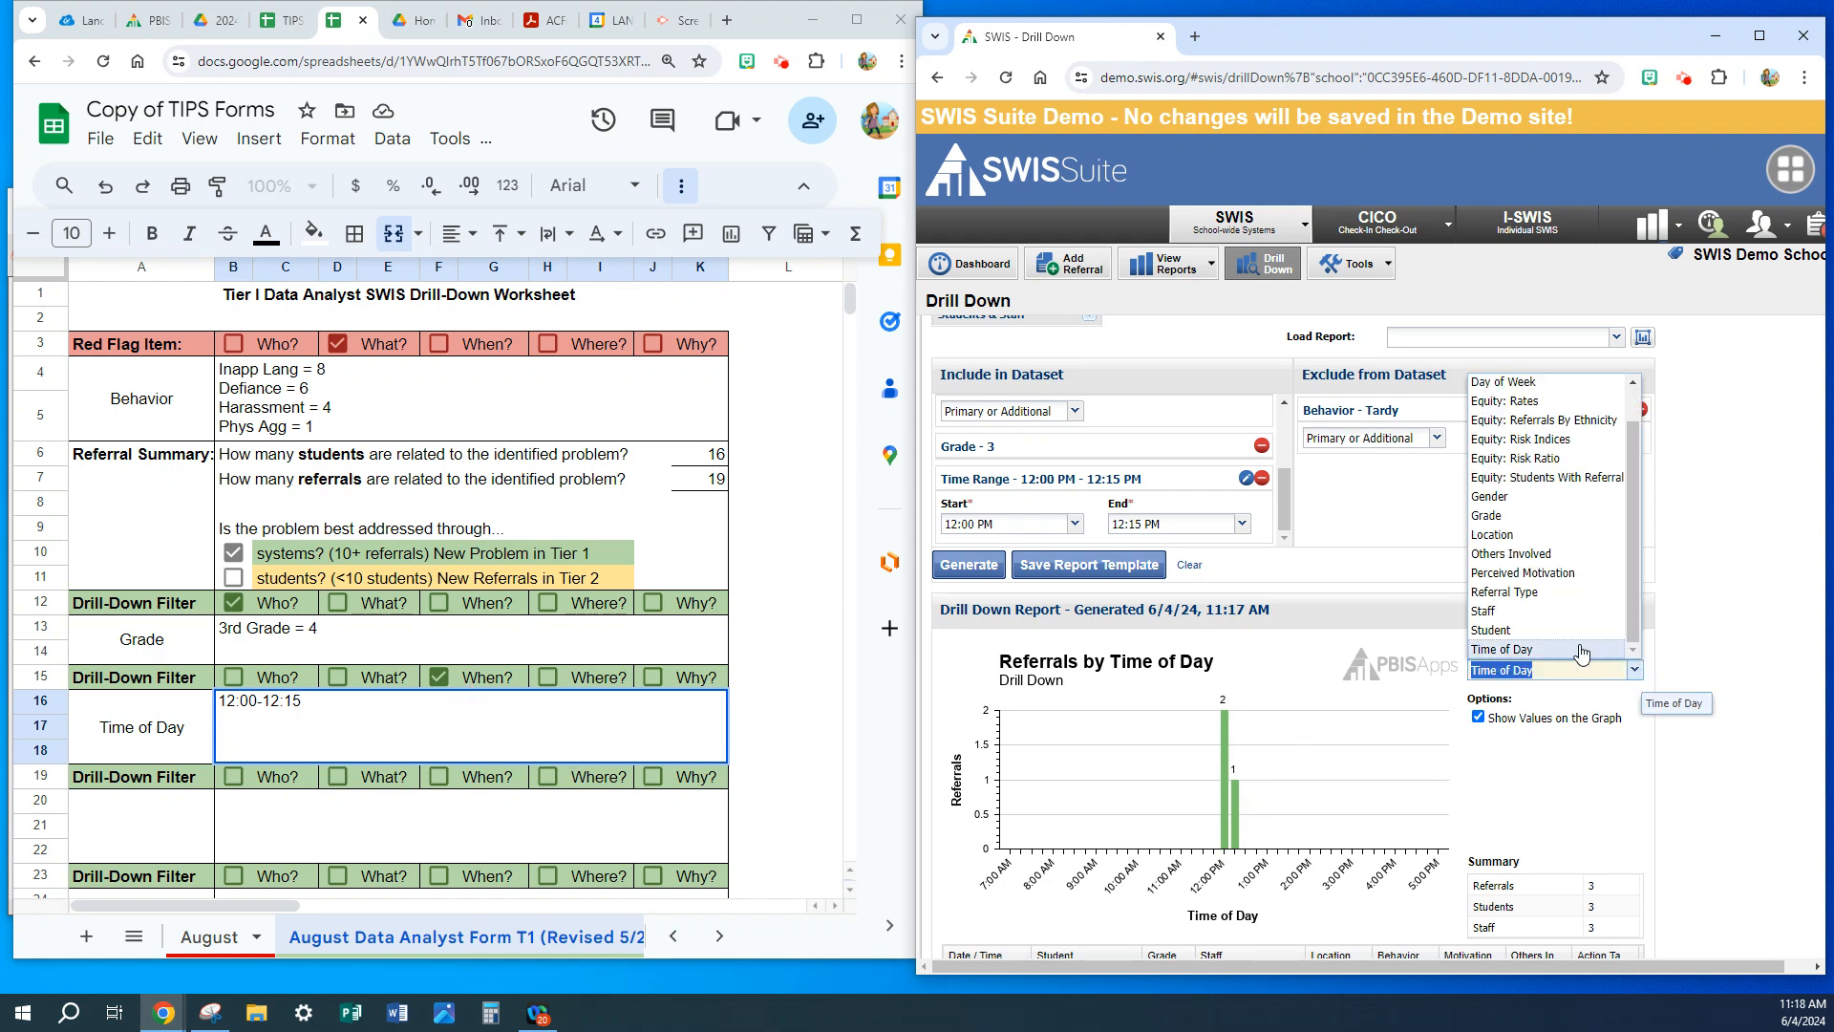
{"action": "left_click", "coordinate": [1500, 535]}
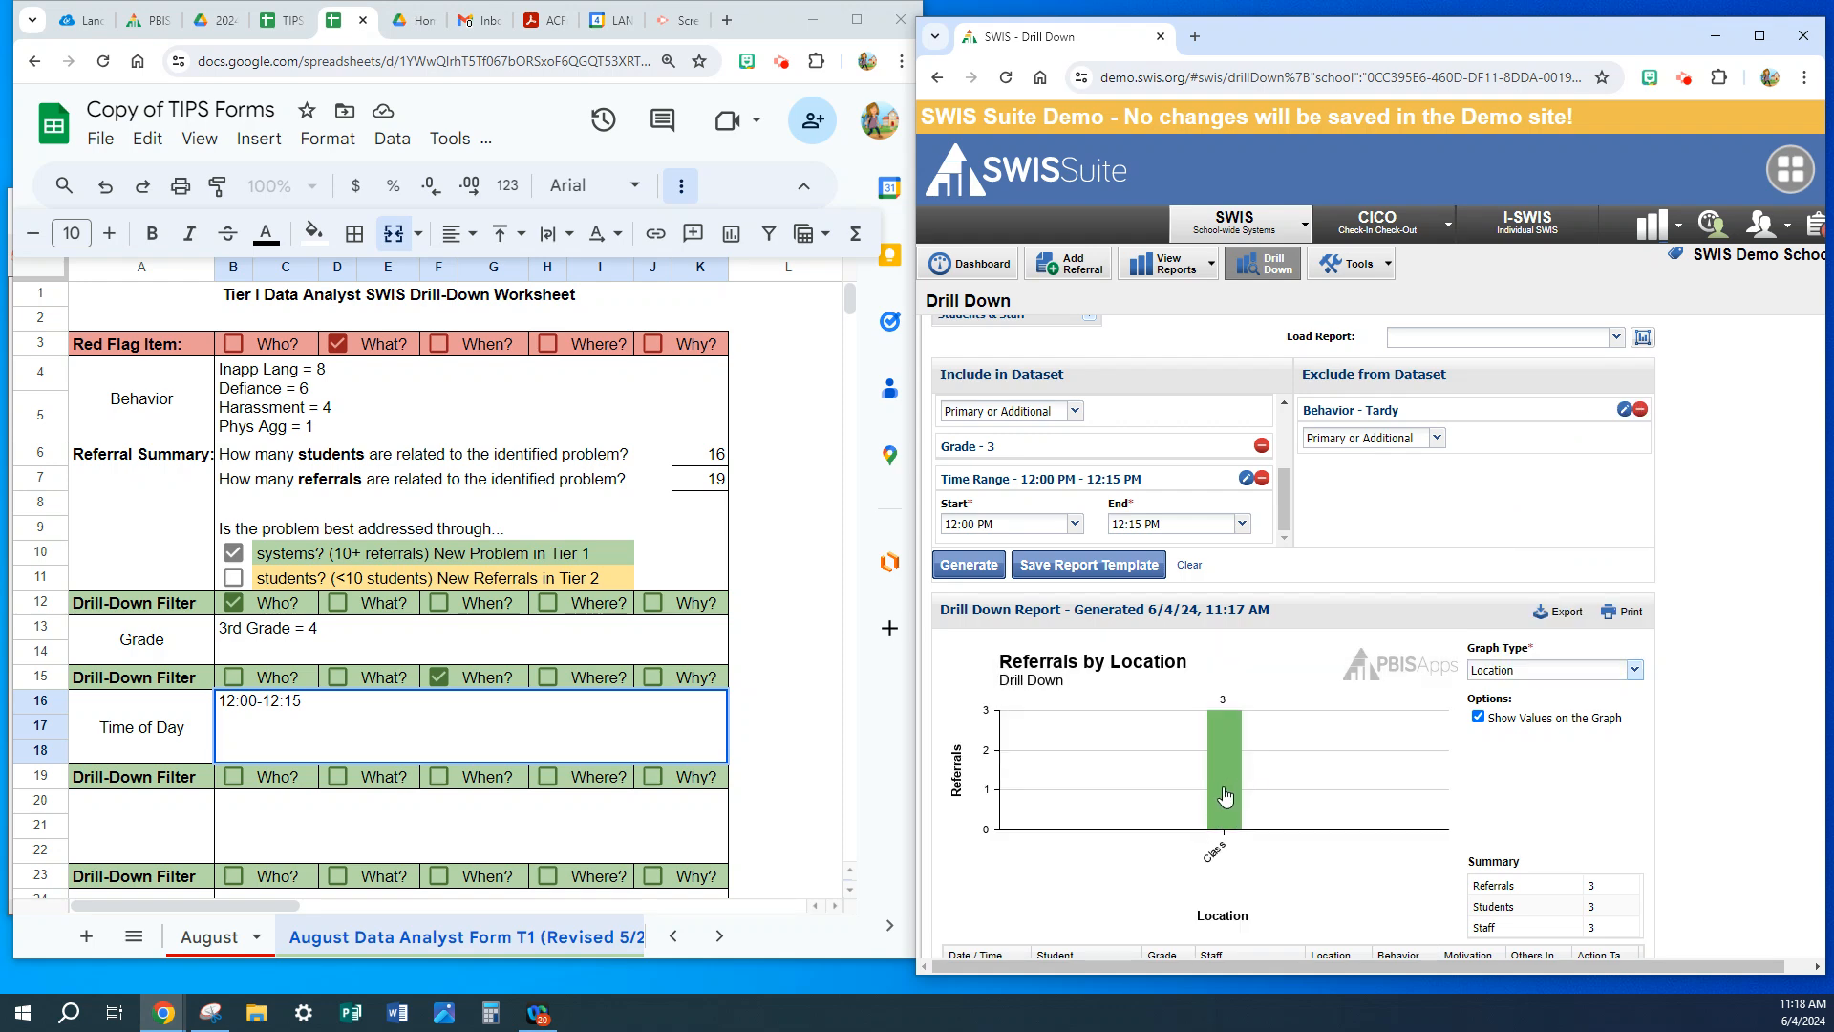
{"action": "left_click", "coordinate": [159, 815]}
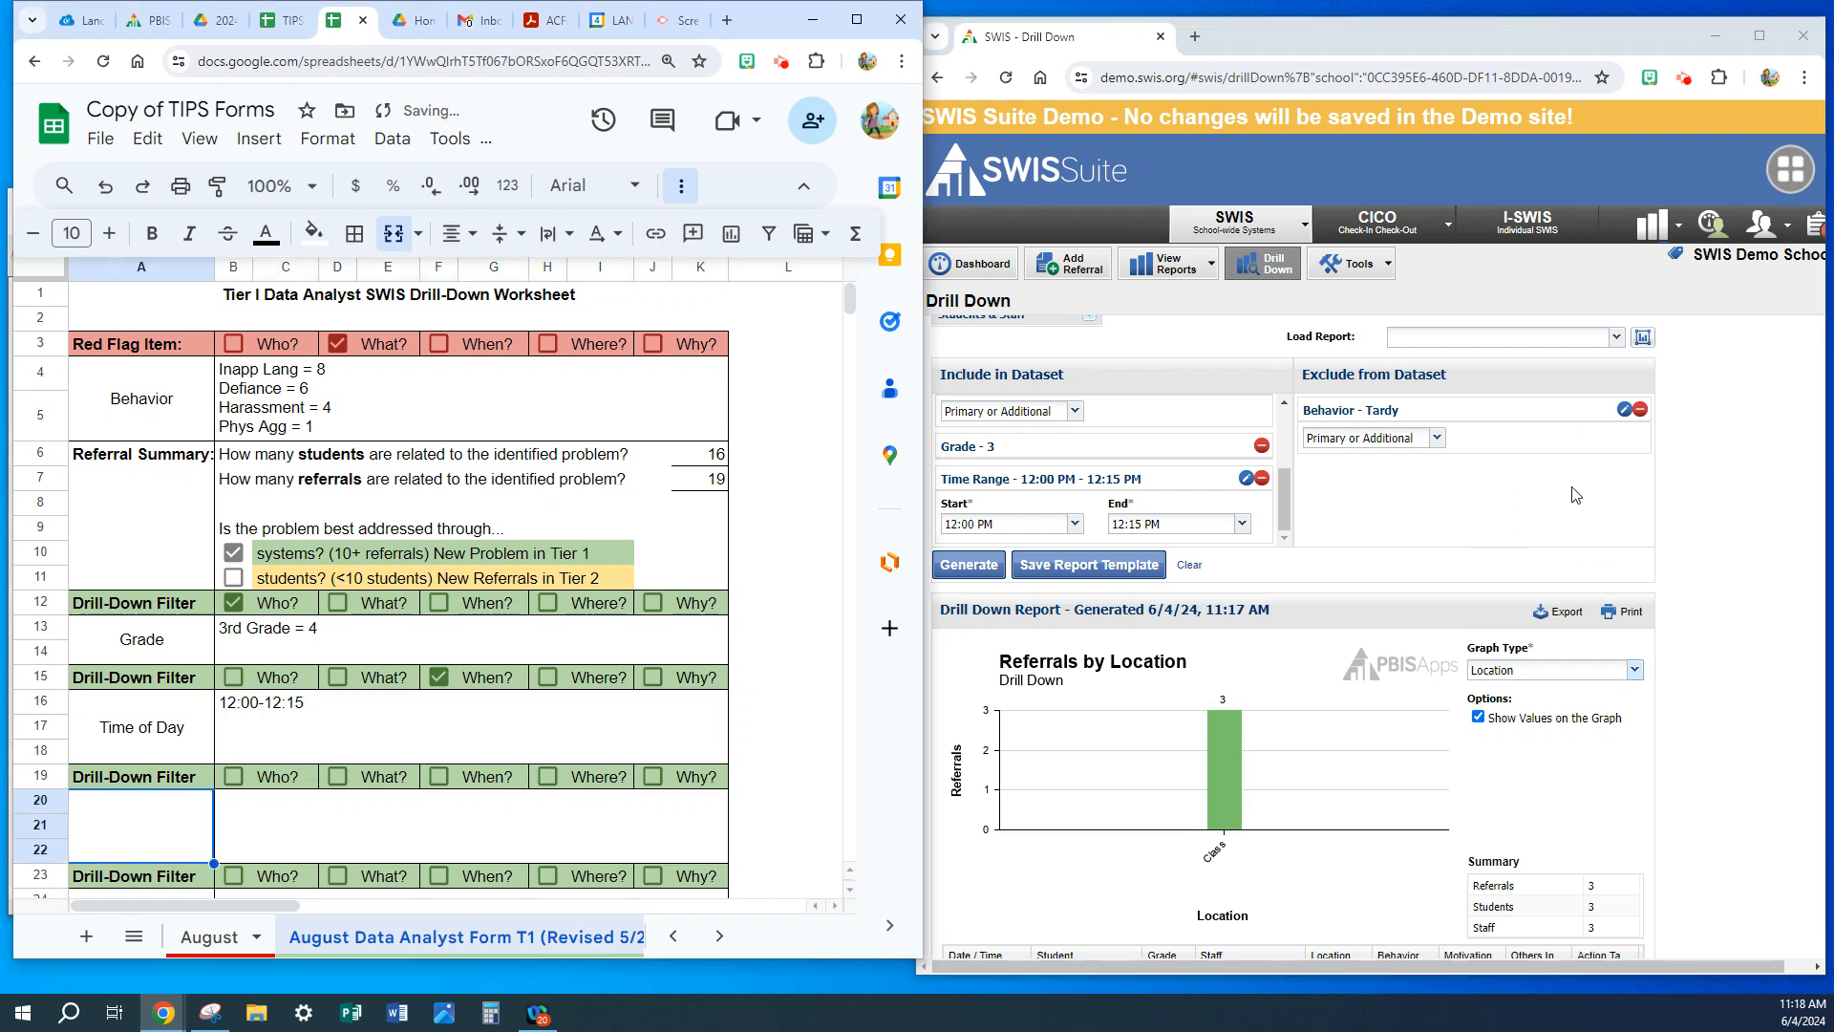
{"action": "type", "text": "Location"}
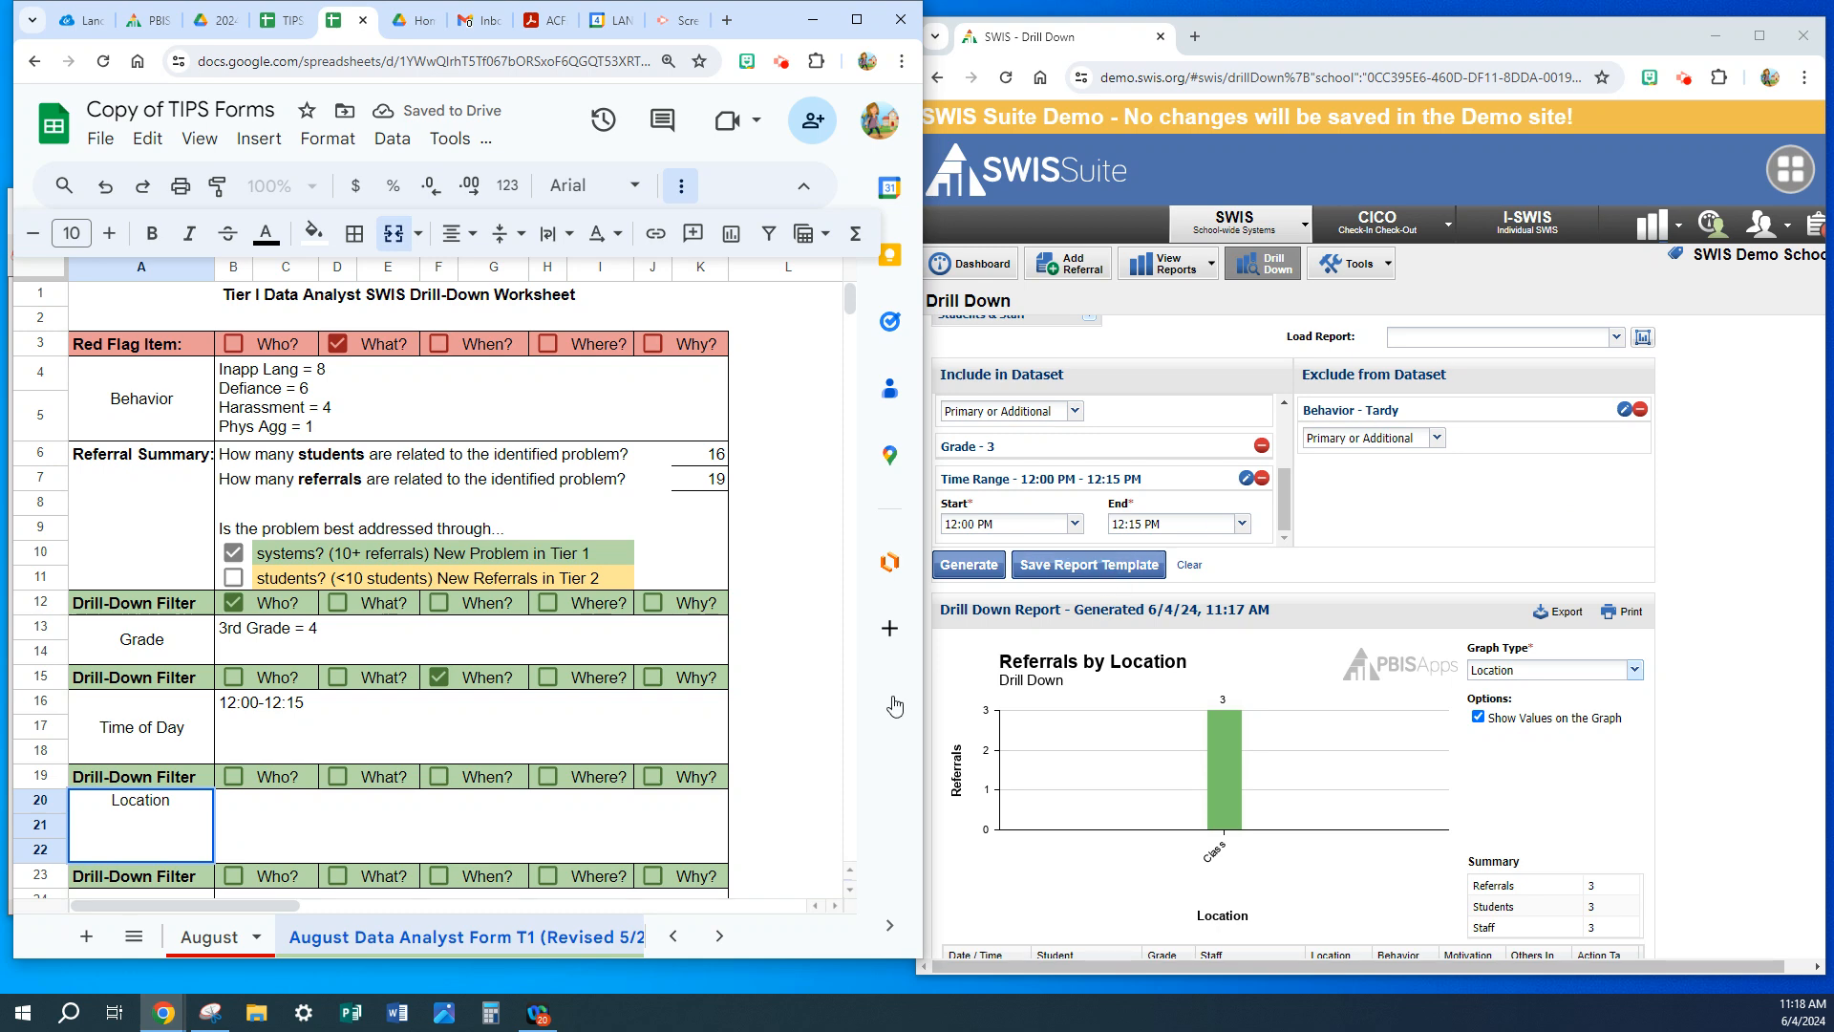
- Mark the third Drill-Down Filter as Where? and enter "Classroom" beside Location
{"action": "left_click", "coordinate": [548, 775]}
{"action": "left_click", "coordinate": [455, 831]}
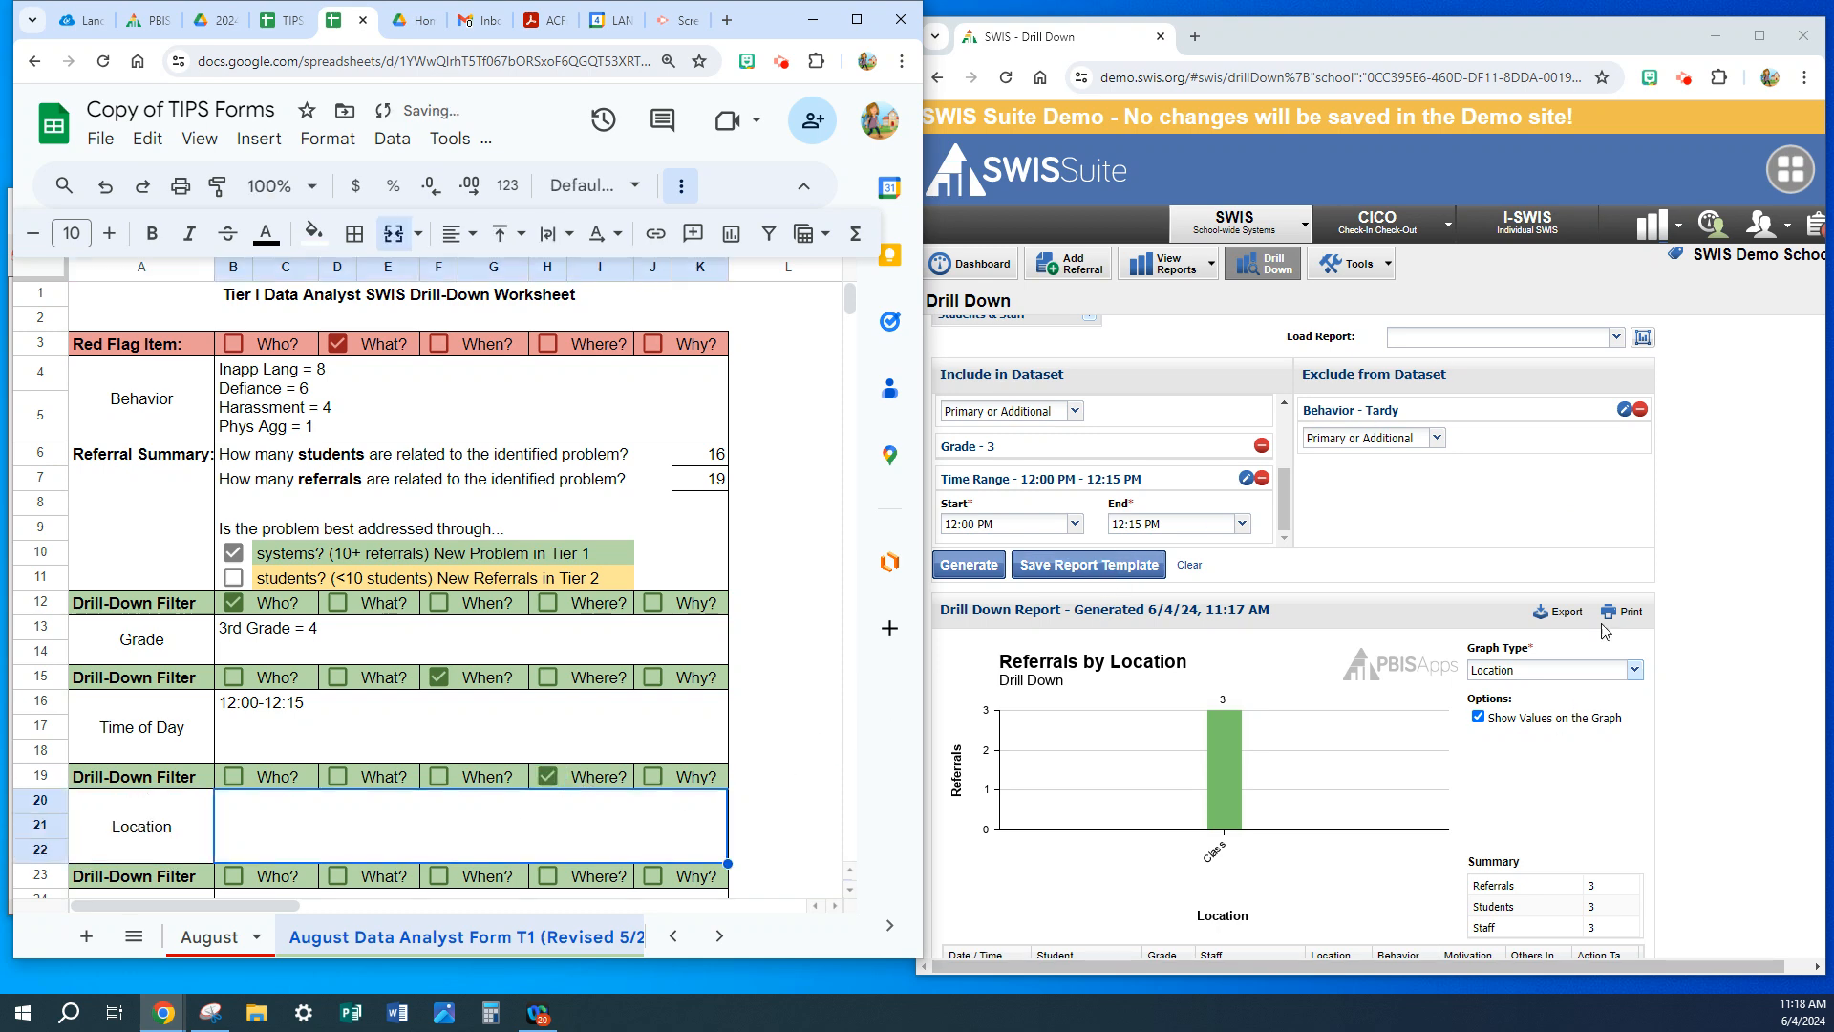
{"action": "type", "text": "Class"}
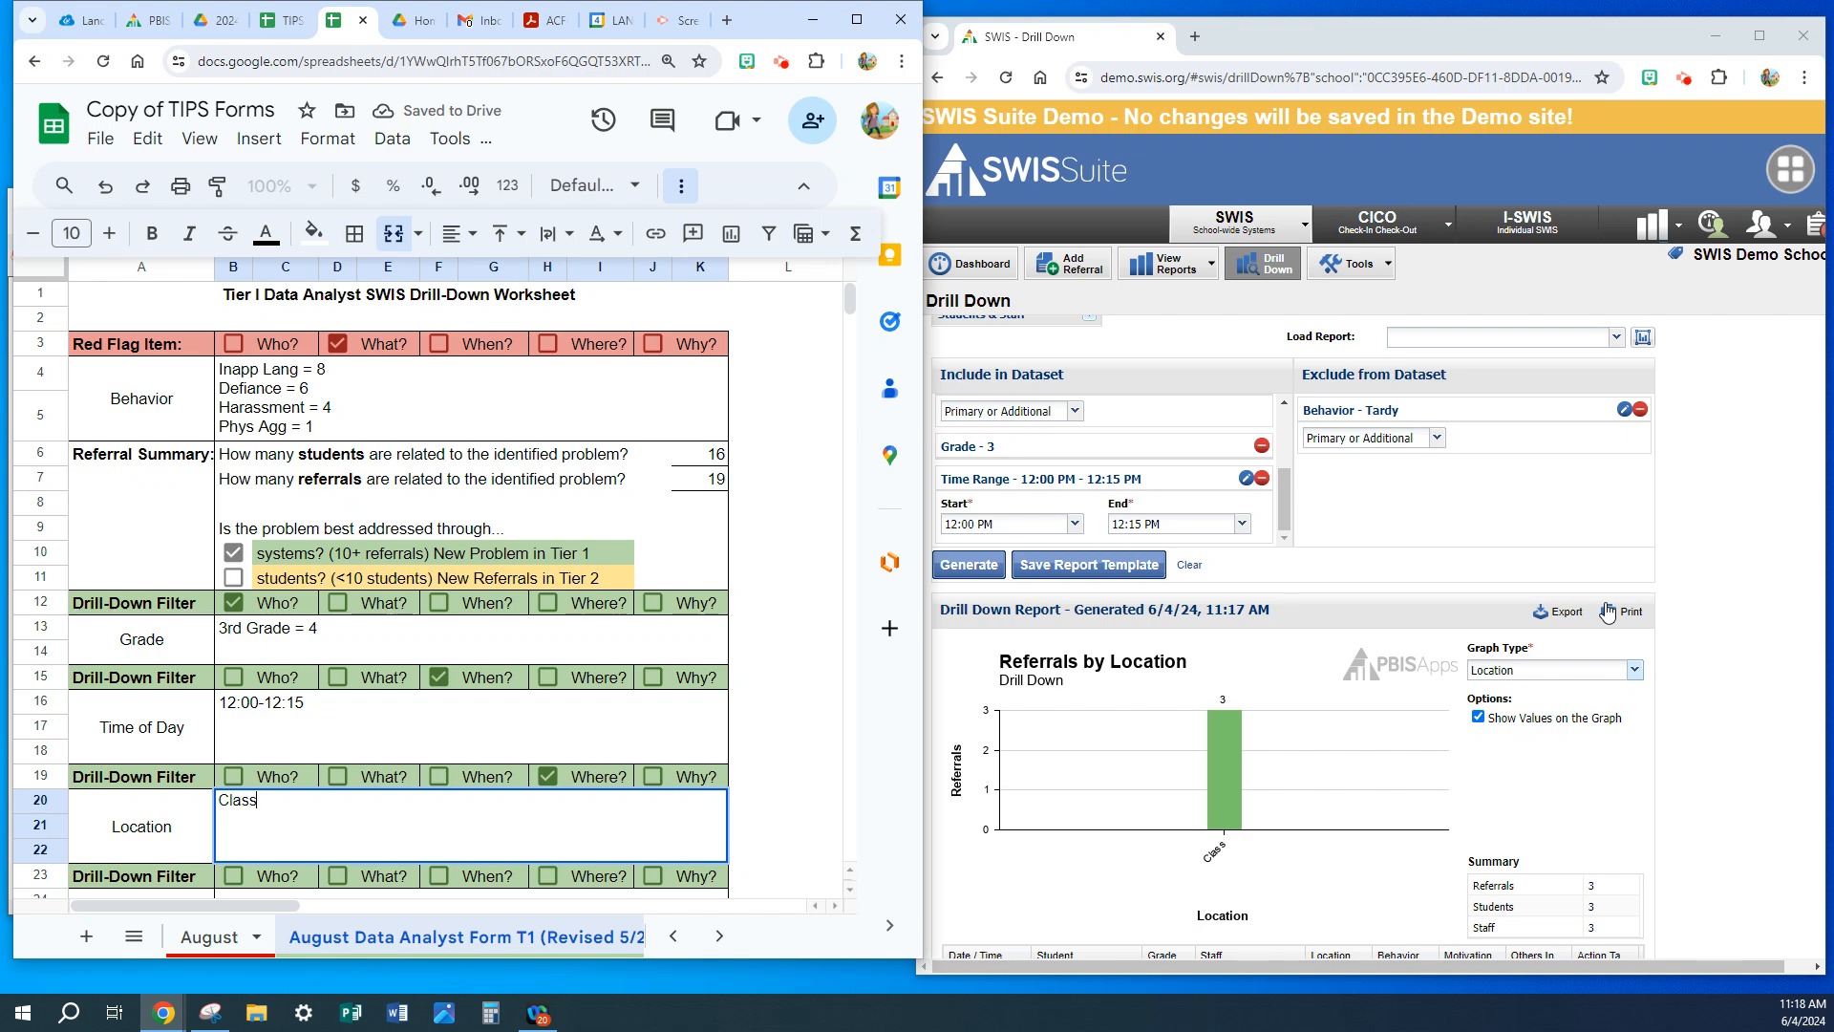
{"action": "type", "text": "room"}
{"action": "left_click", "coordinate": [833, 779]}
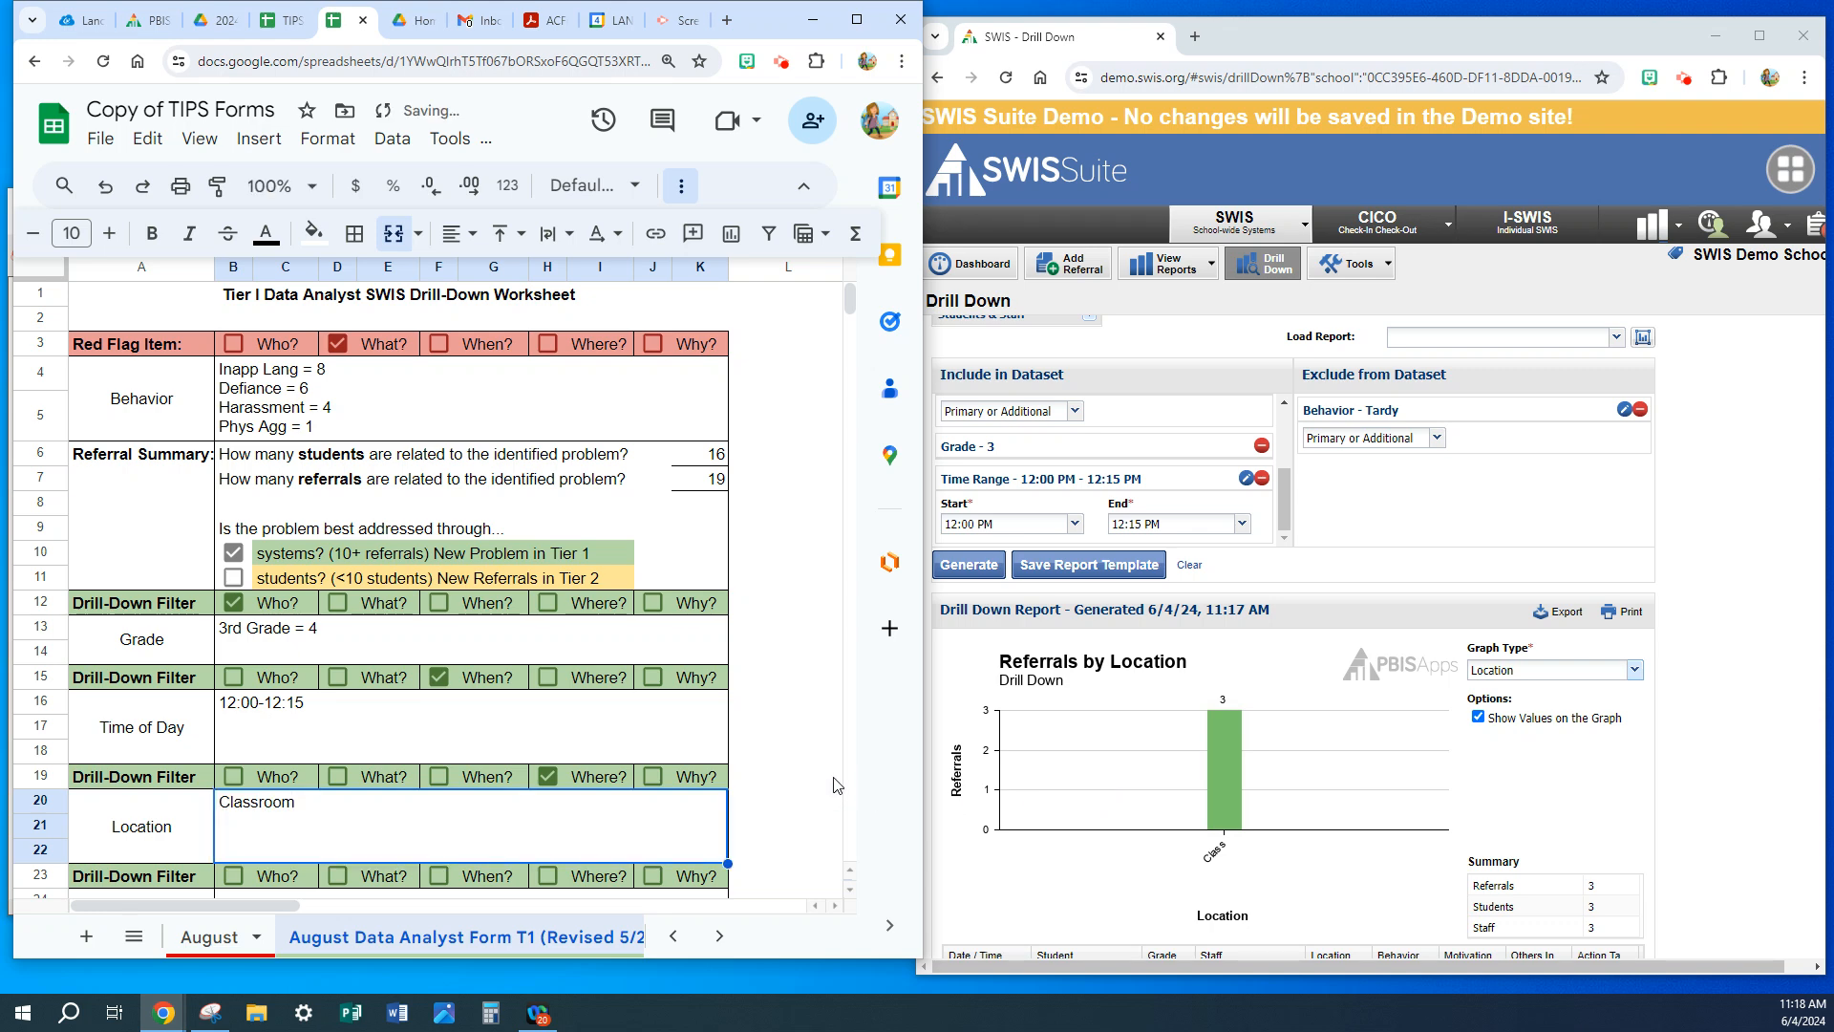
- Add Classroom from the Location group to the SWIS Drill Down dataset and regenerate the report
{"action": "scroll", "coordinate": [1346, 798], "scroll_direction": "down", "scroll_amount": 1}
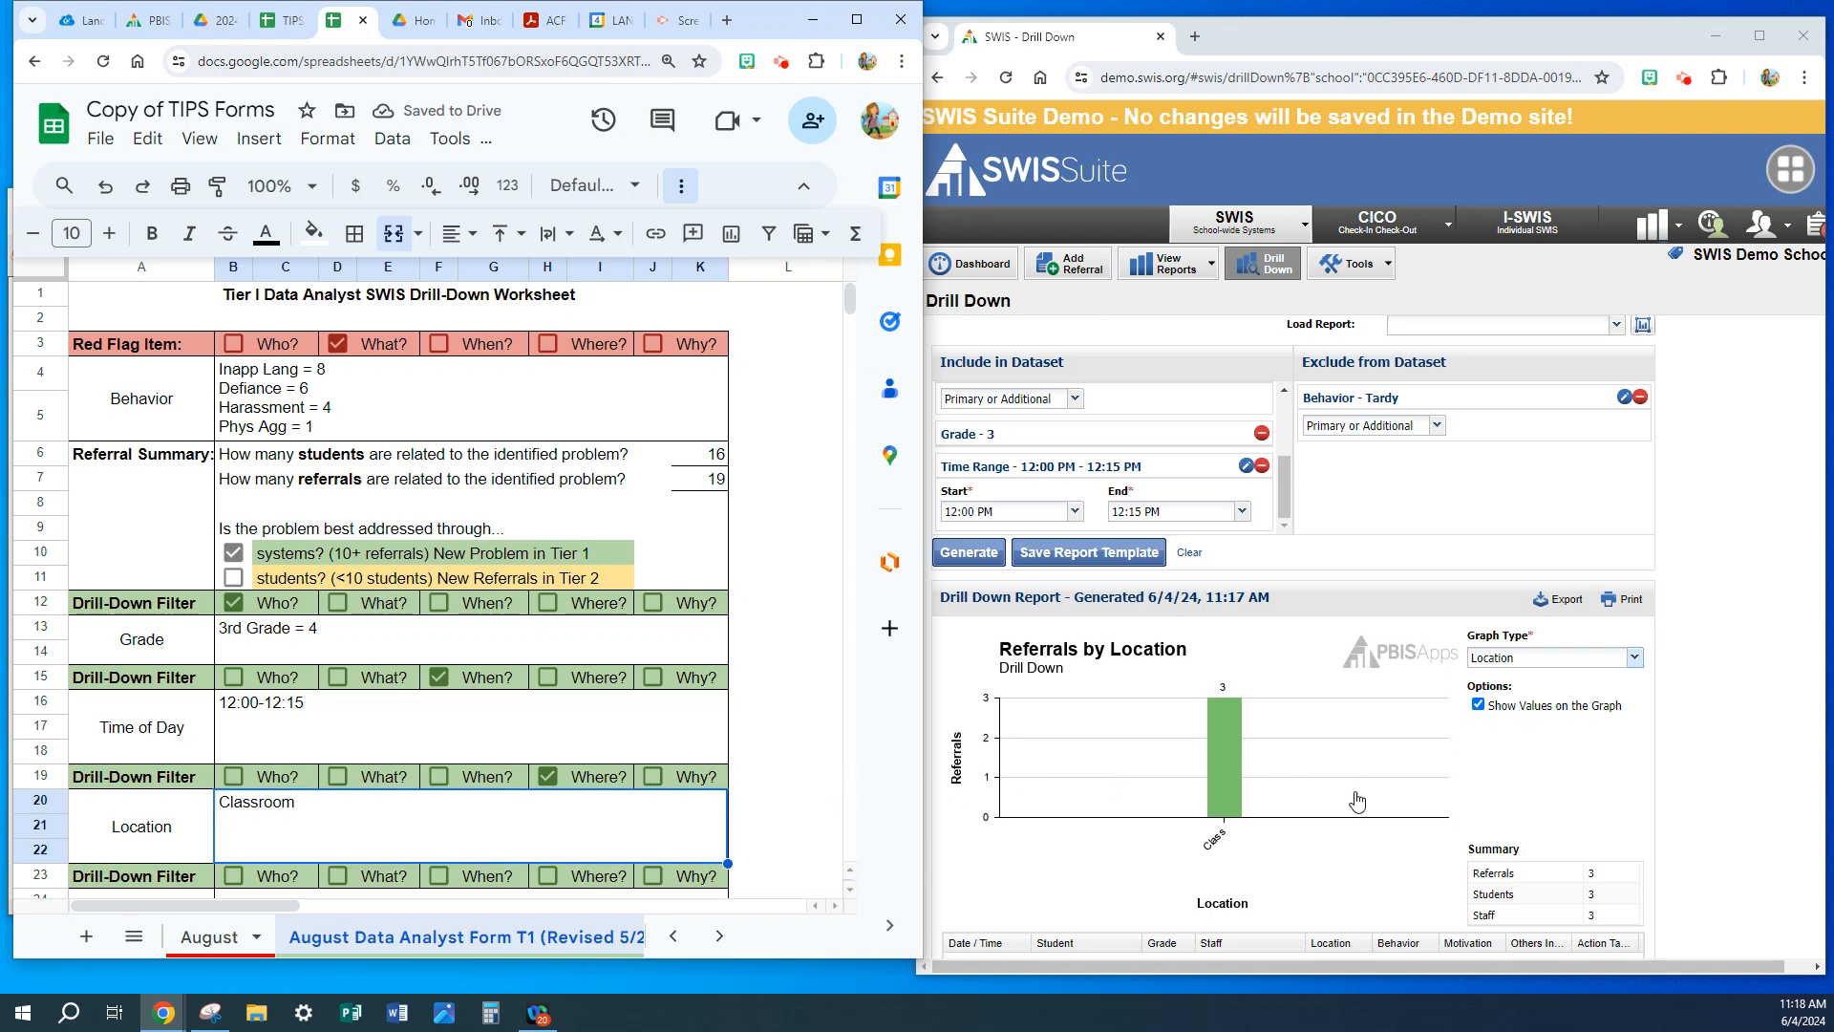
{"action": "scroll", "coordinate": [659, 793], "scroll_direction": "down", "scroll_amount": 2}
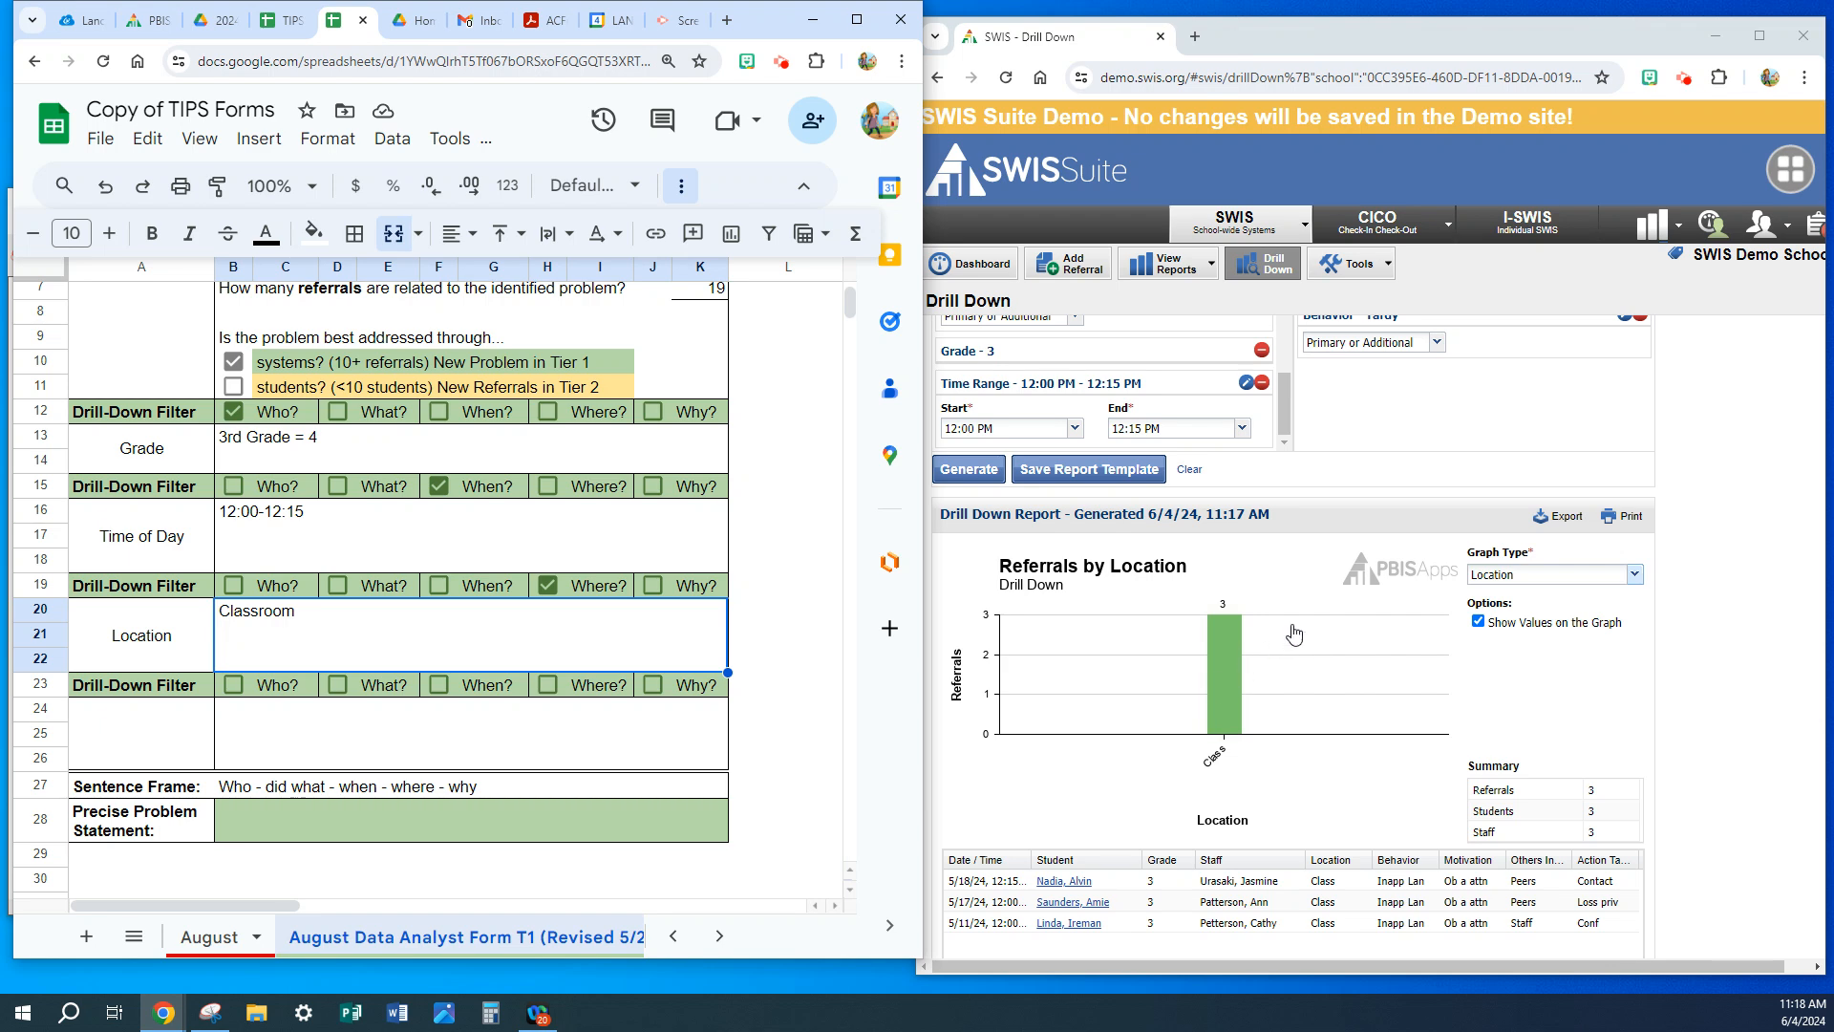
{"action": "scroll", "coordinate": [1051, 633], "scroll_direction": "up", "scroll_amount": 5}
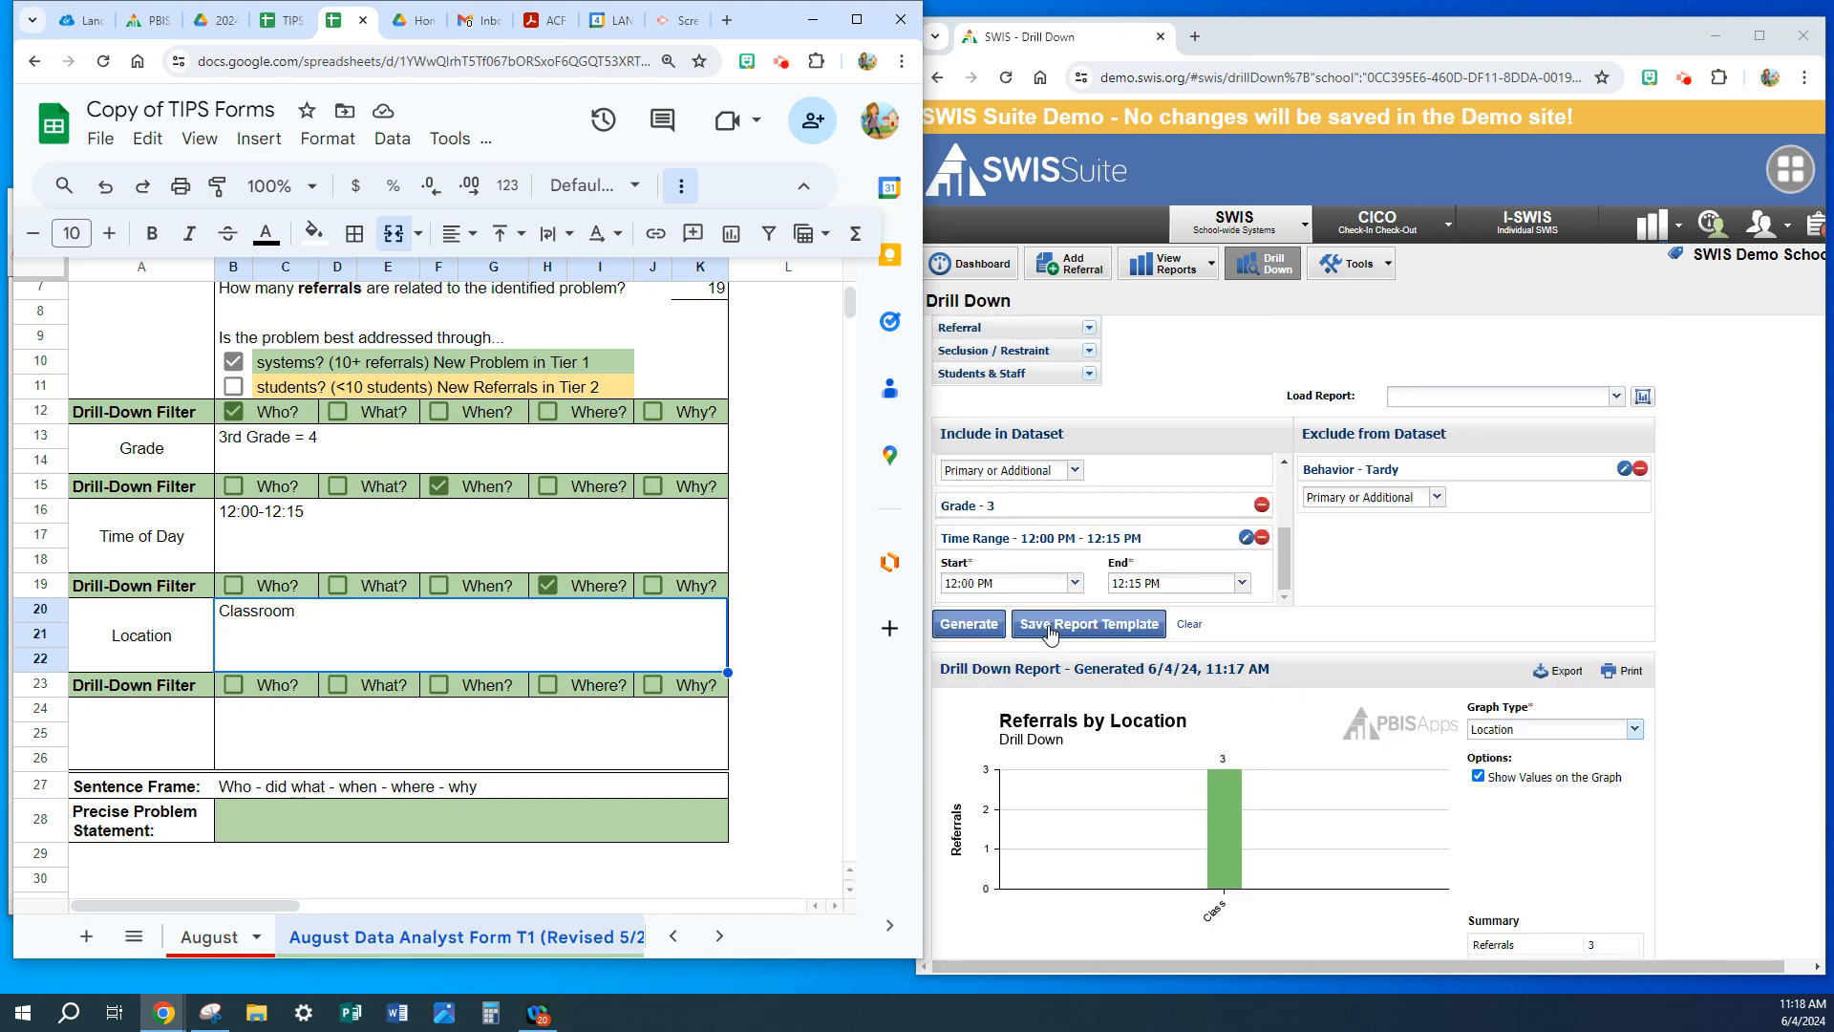
{"action": "scroll", "coordinate": [1051, 633], "scroll_direction": "up", "scroll_amount": 3}
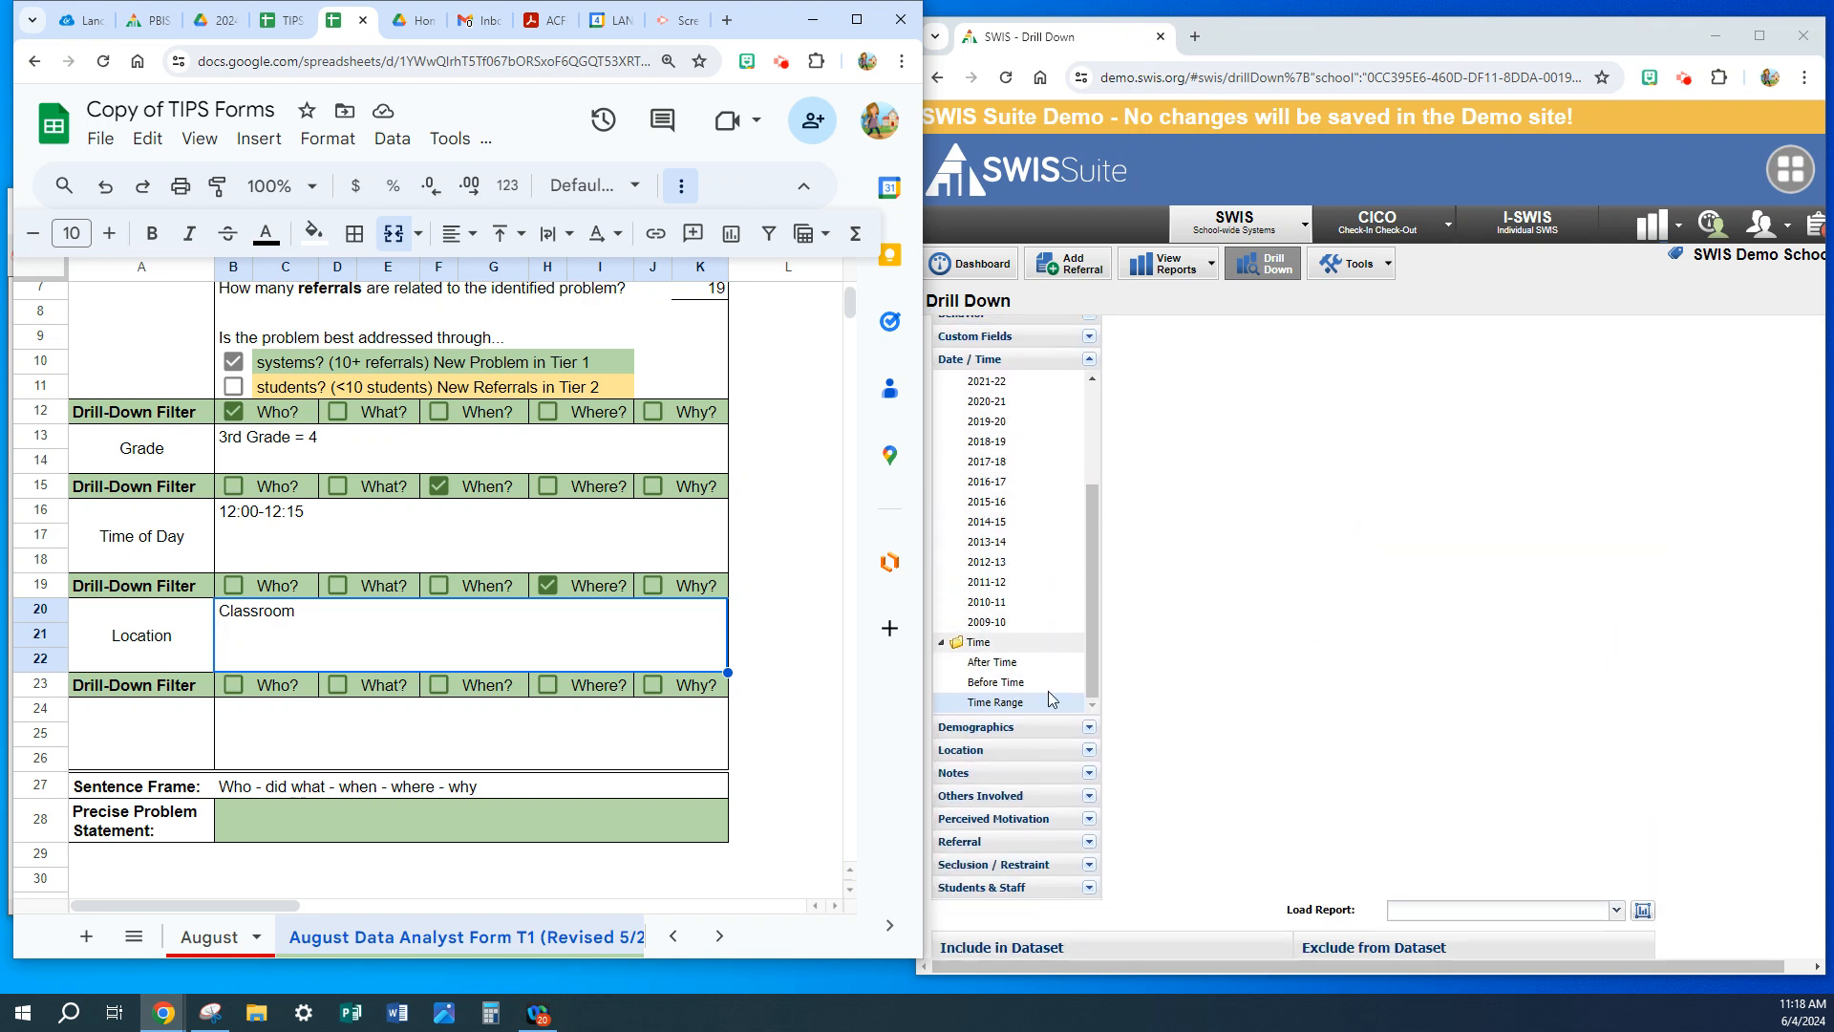
{"action": "scroll", "coordinate": [1047, 690], "scroll_direction": "down", "scroll_amount": 1}
{"action": "left_click", "coordinate": [1089, 750]}
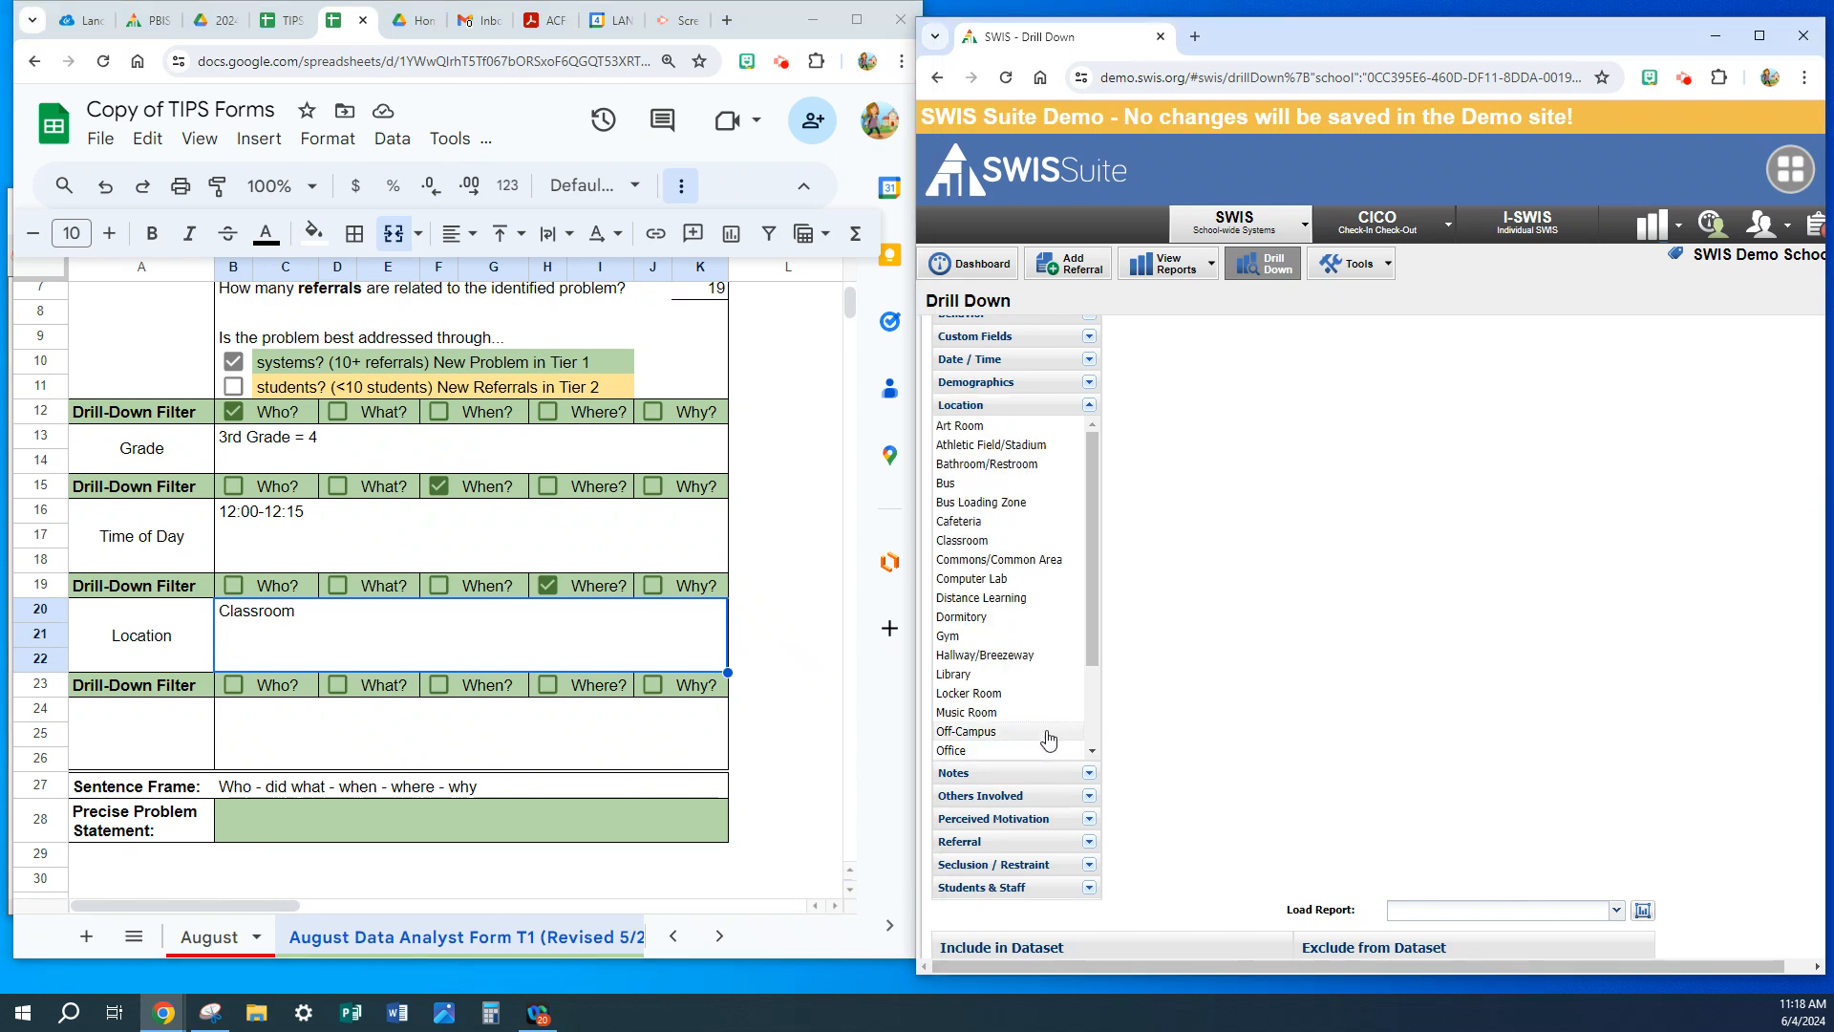
{"action": "left_click", "coordinate": [999, 551]}
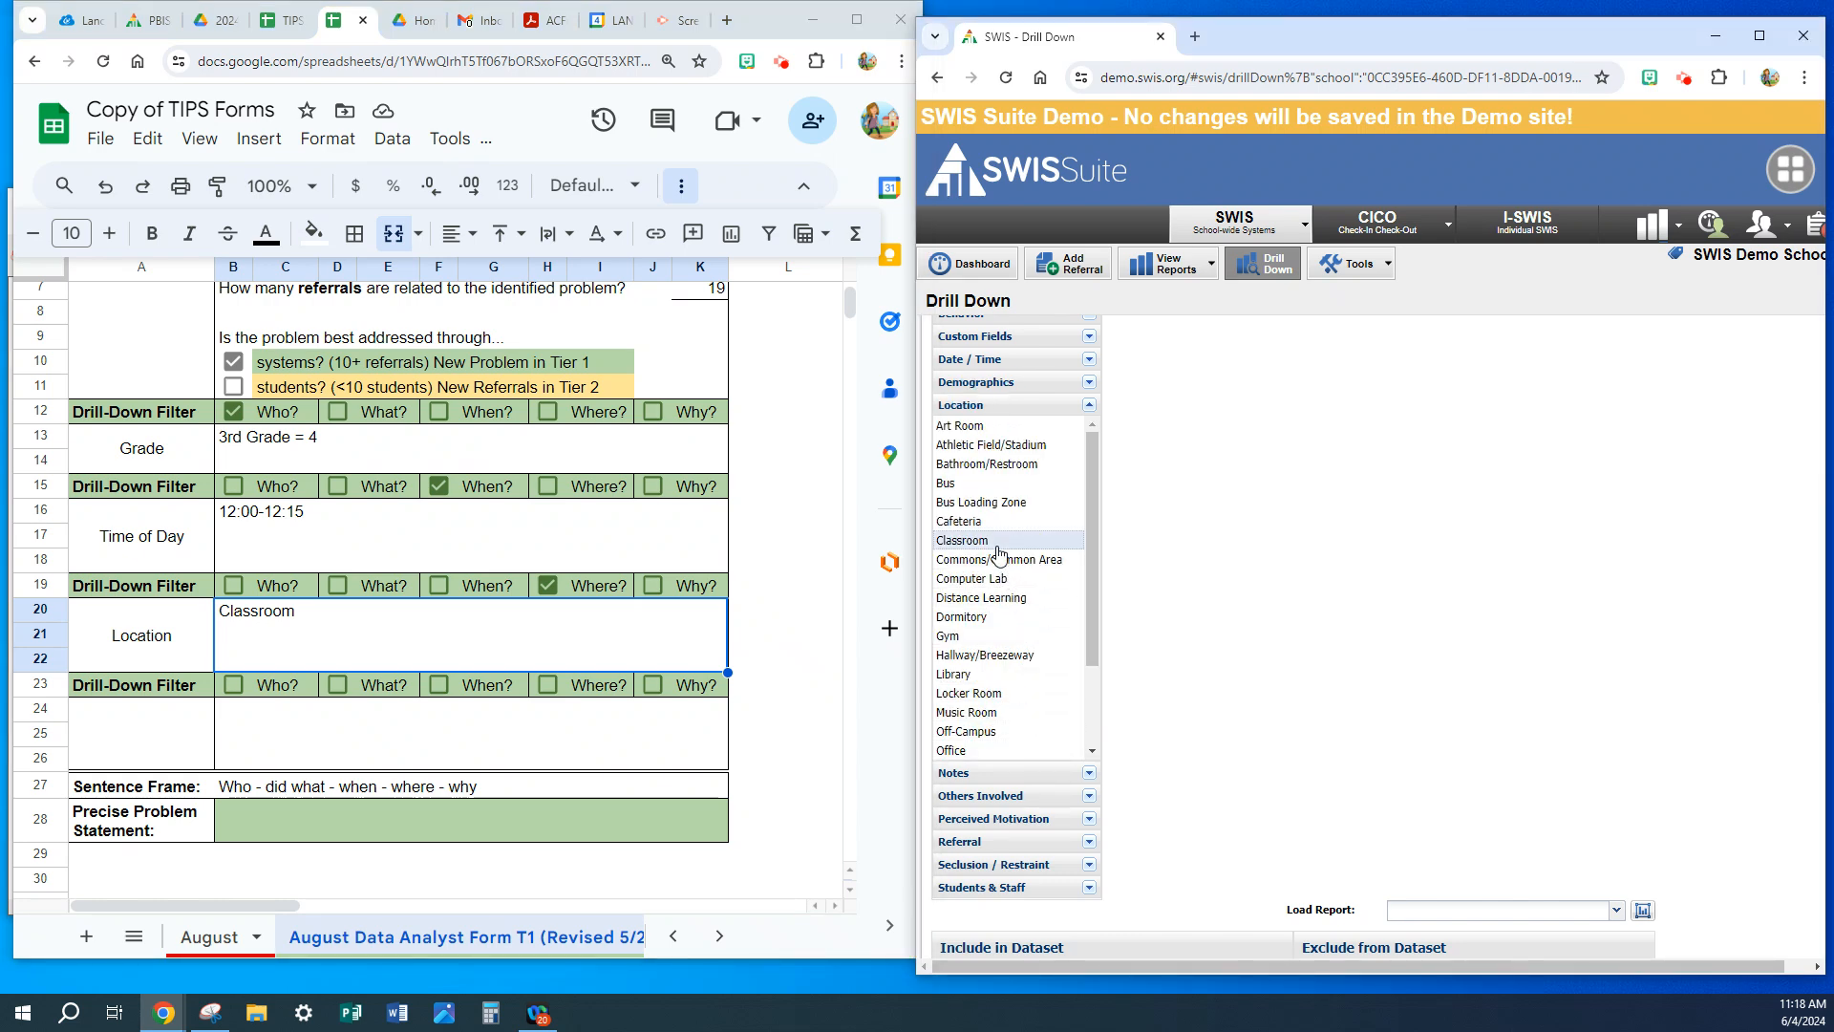
{"action": "scroll", "coordinate": [1236, 656], "scroll_direction": "down", "scroll_amount": 4}
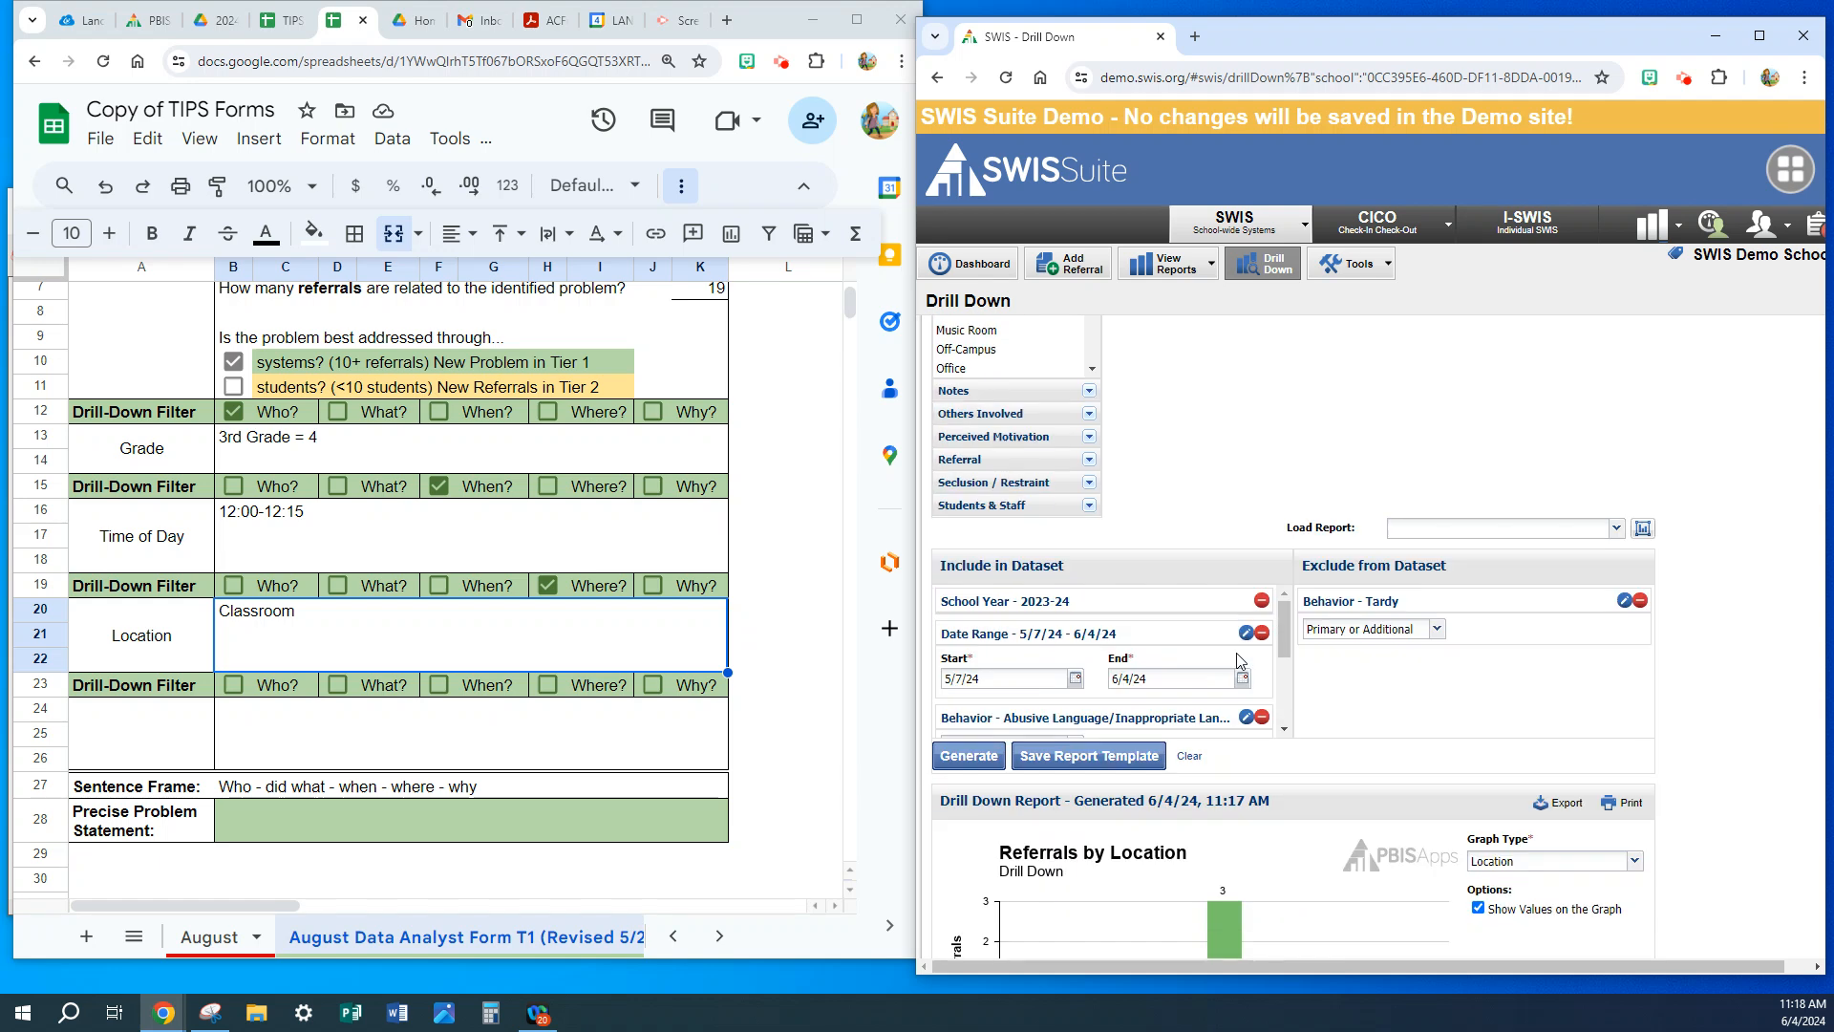
{"action": "scroll", "coordinate": [1286, 649], "scroll_direction": "down", "scroll_amount": 5}
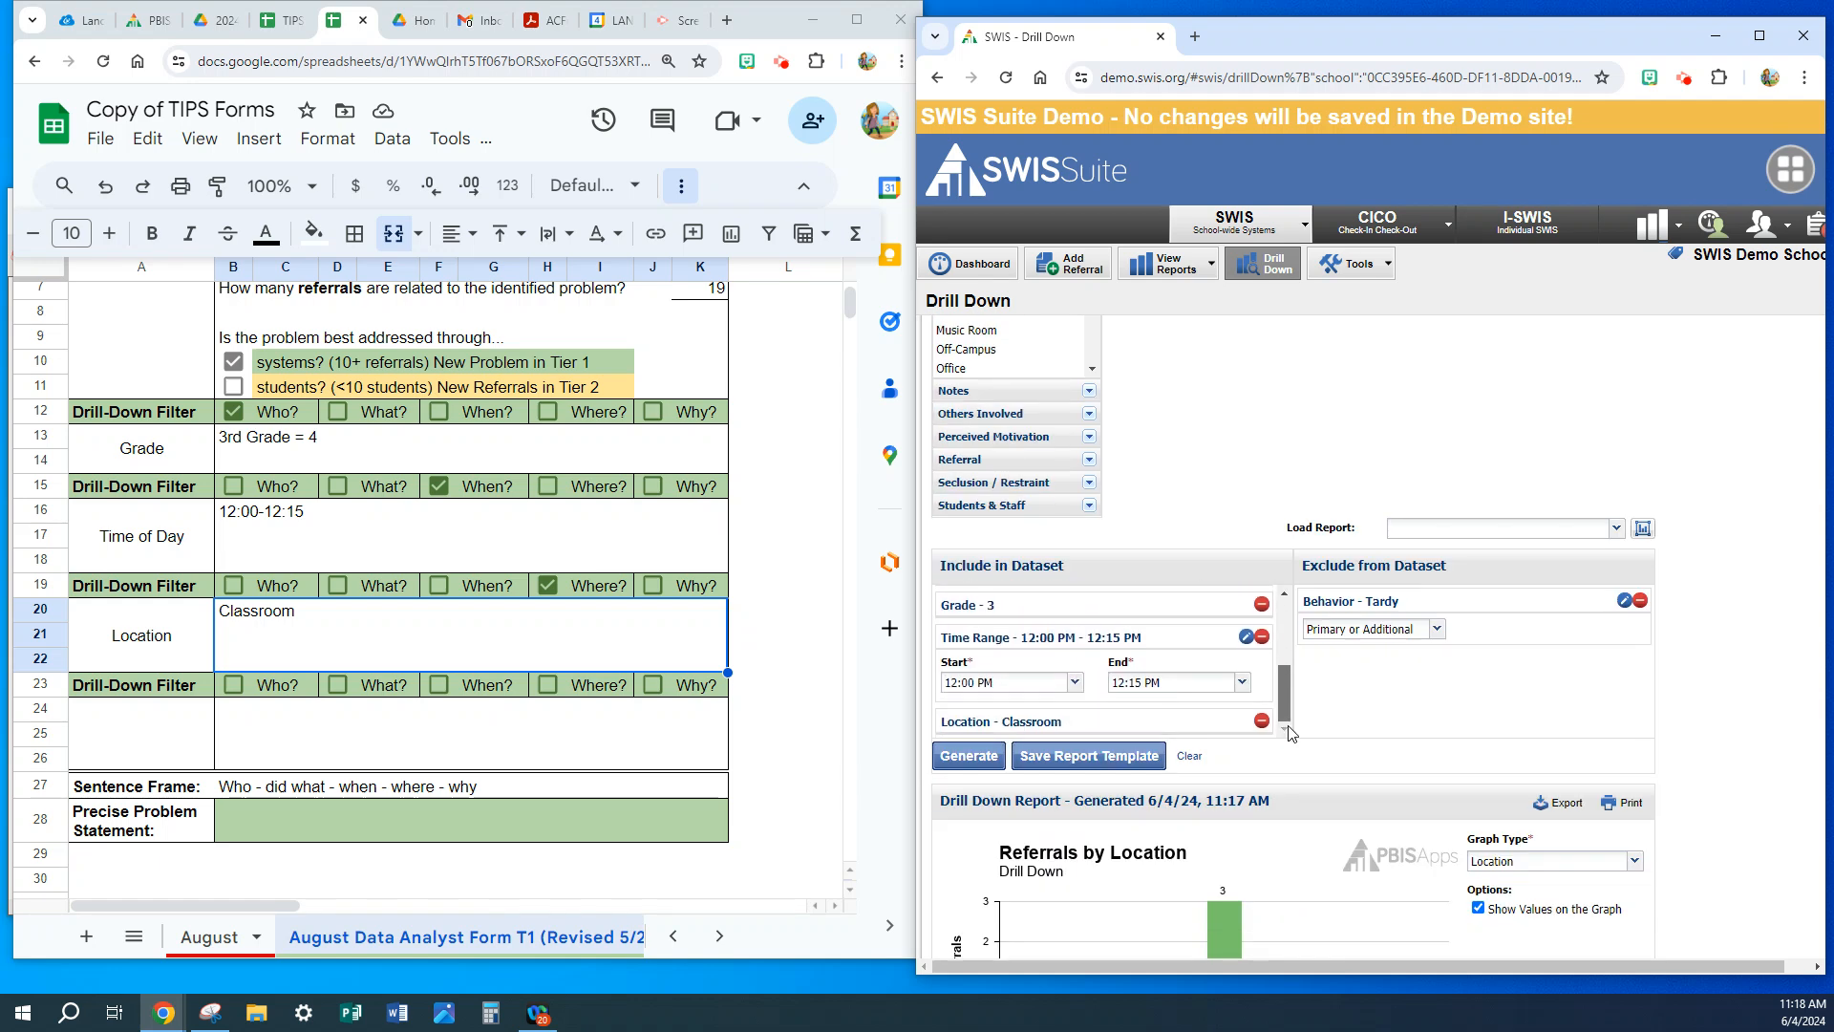
{"action": "left_click", "coordinate": [964, 763]}
{"action": "scroll", "coordinate": [1344, 895], "scroll_direction": "down", "scroll_amount": 1}
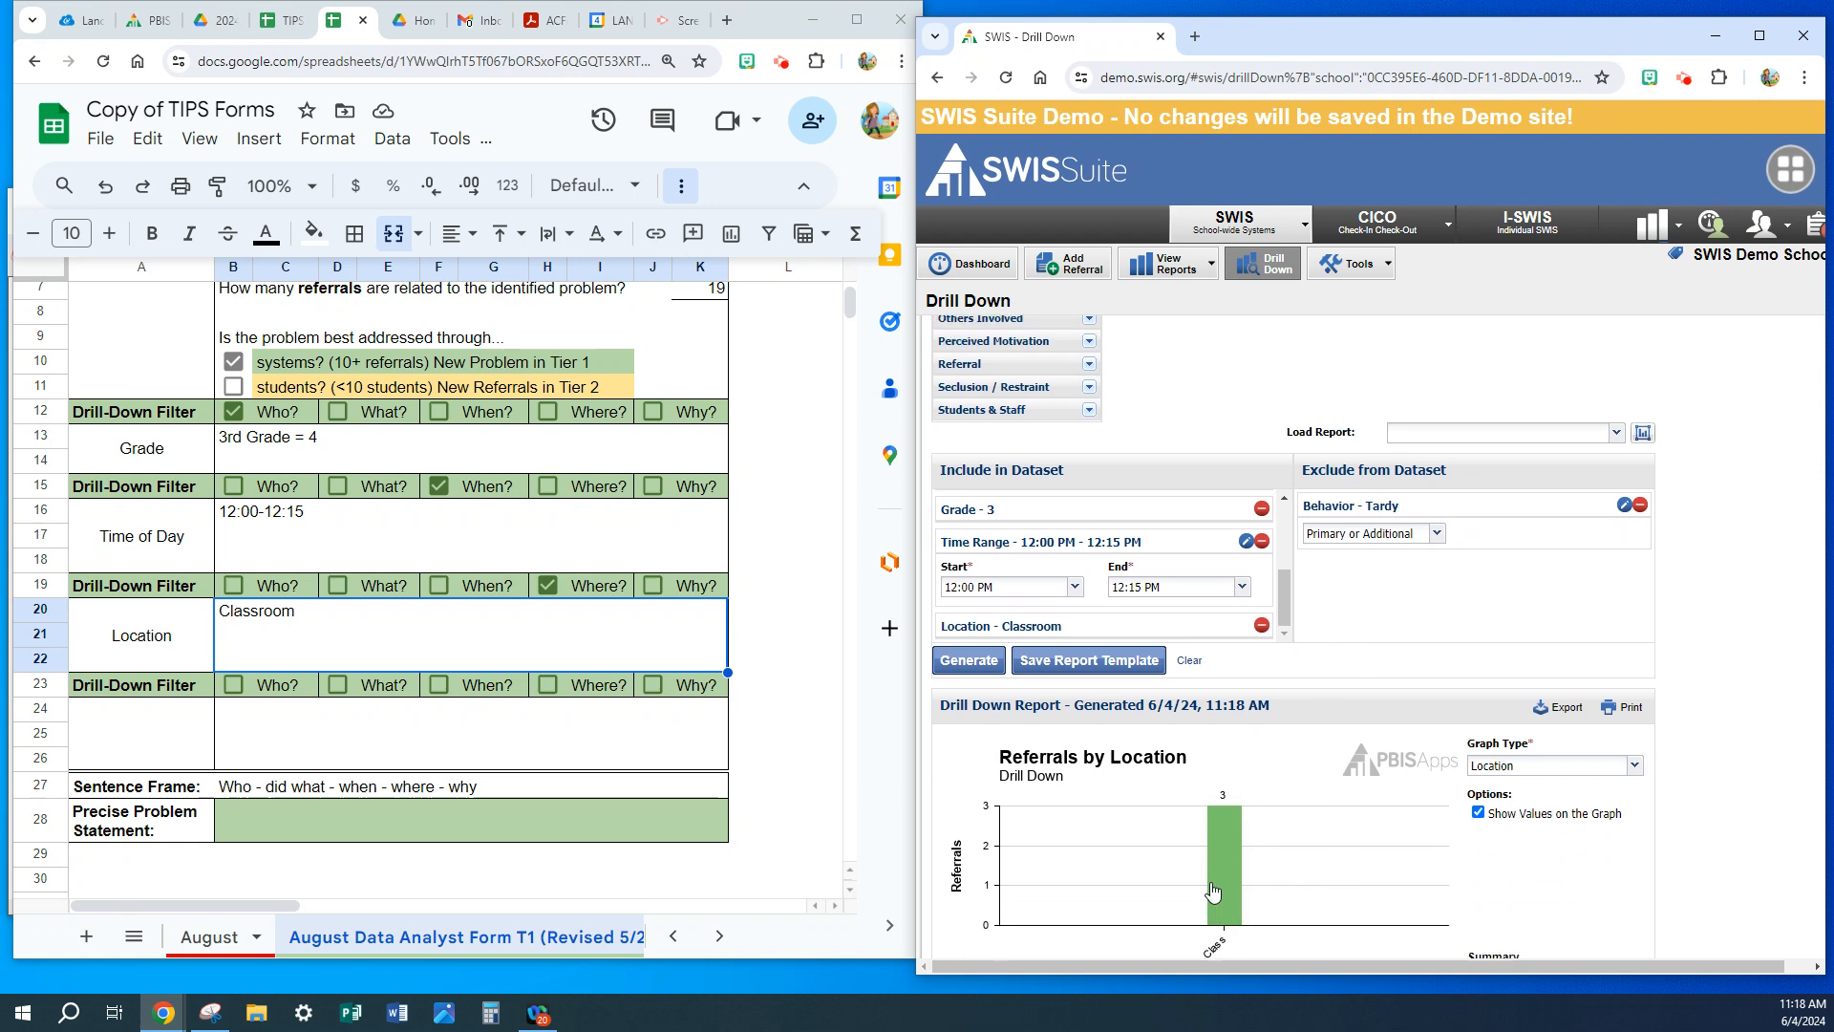
- Append "= 3" to both the Classroom entry and the 12:00-12:15 entry on the worksheet
{"action": "left_click", "coordinate": [340, 632]}
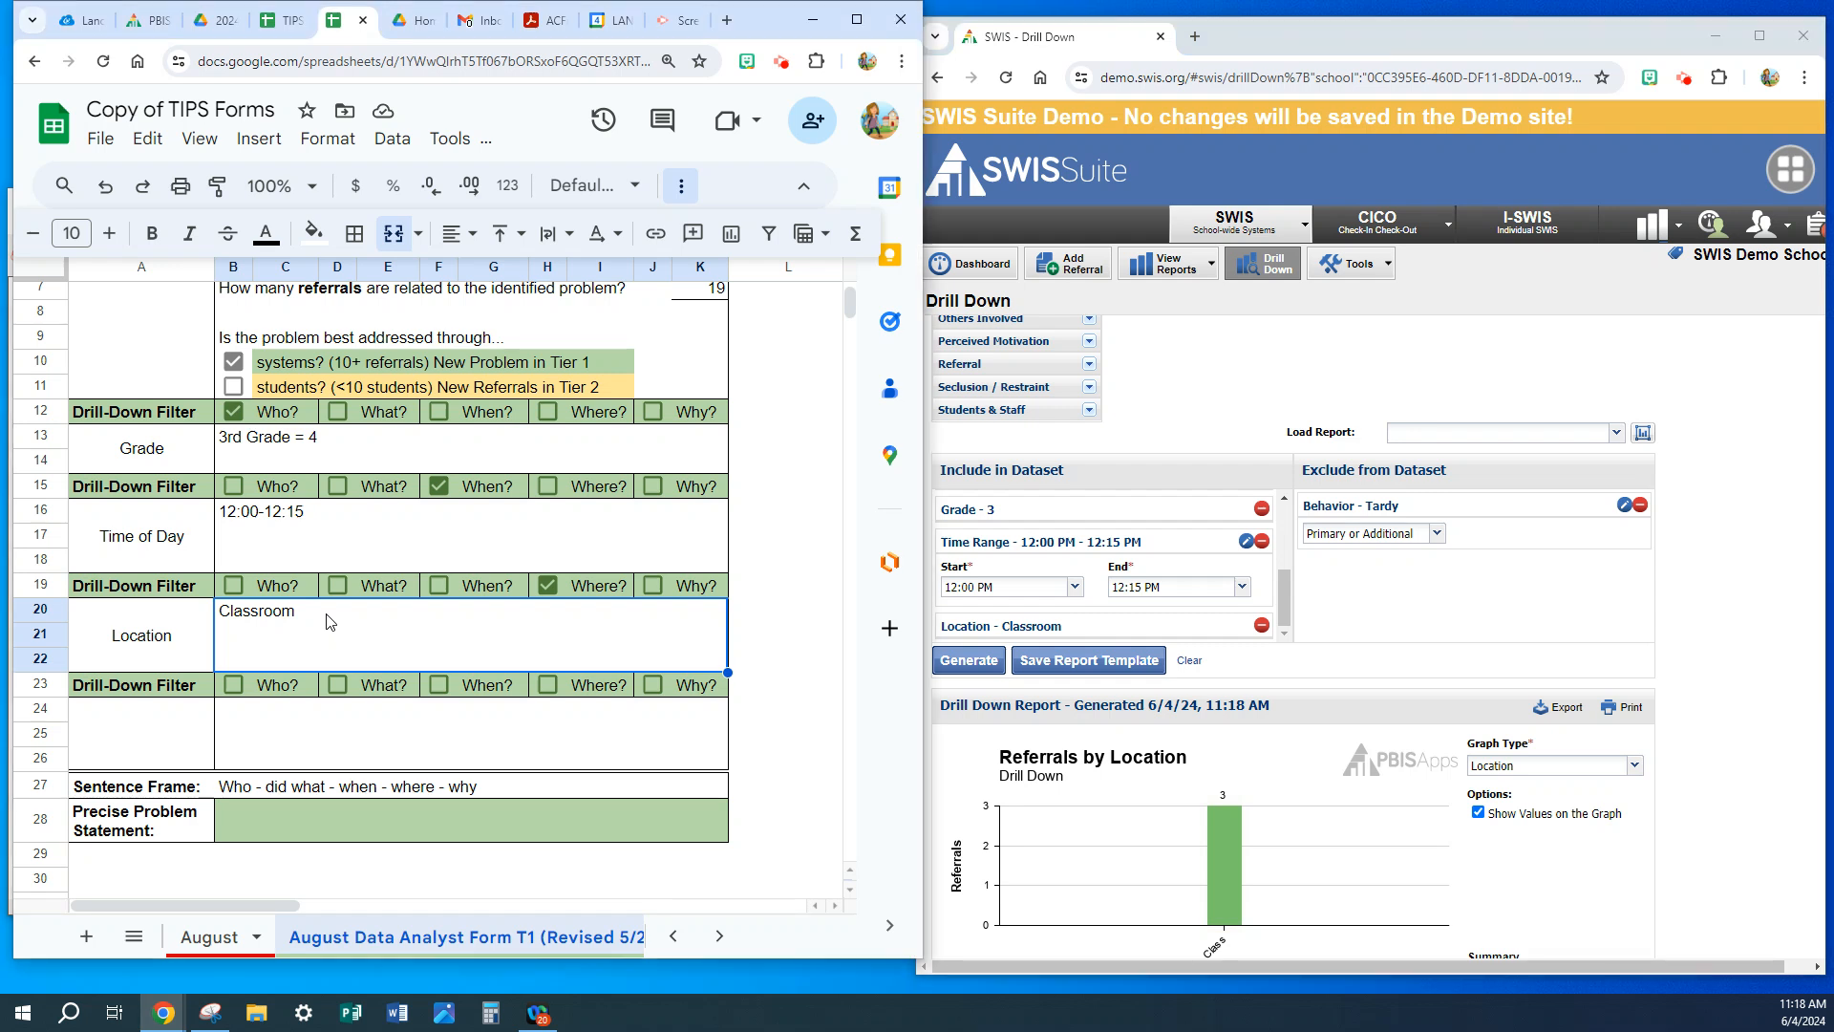
{"action": "double_click", "coordinate": [327, 616]}
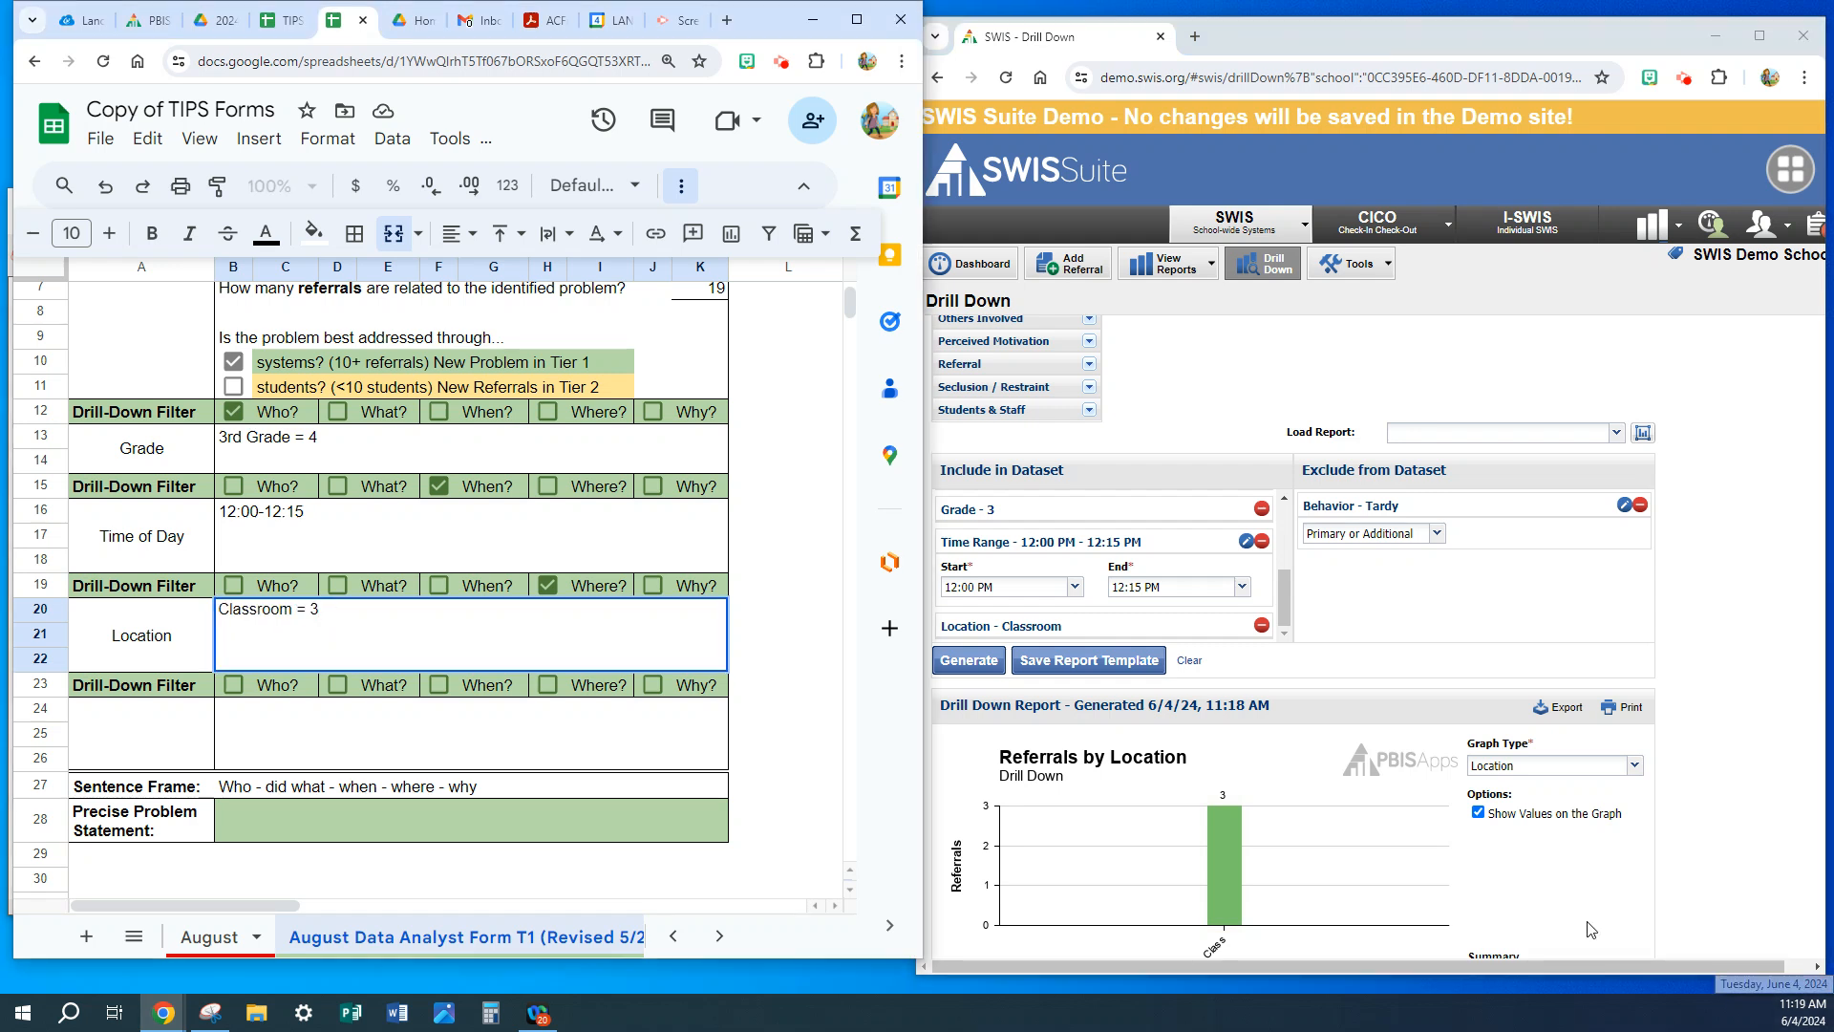
{"action": "double_click", "coordinate": [312, 515]}
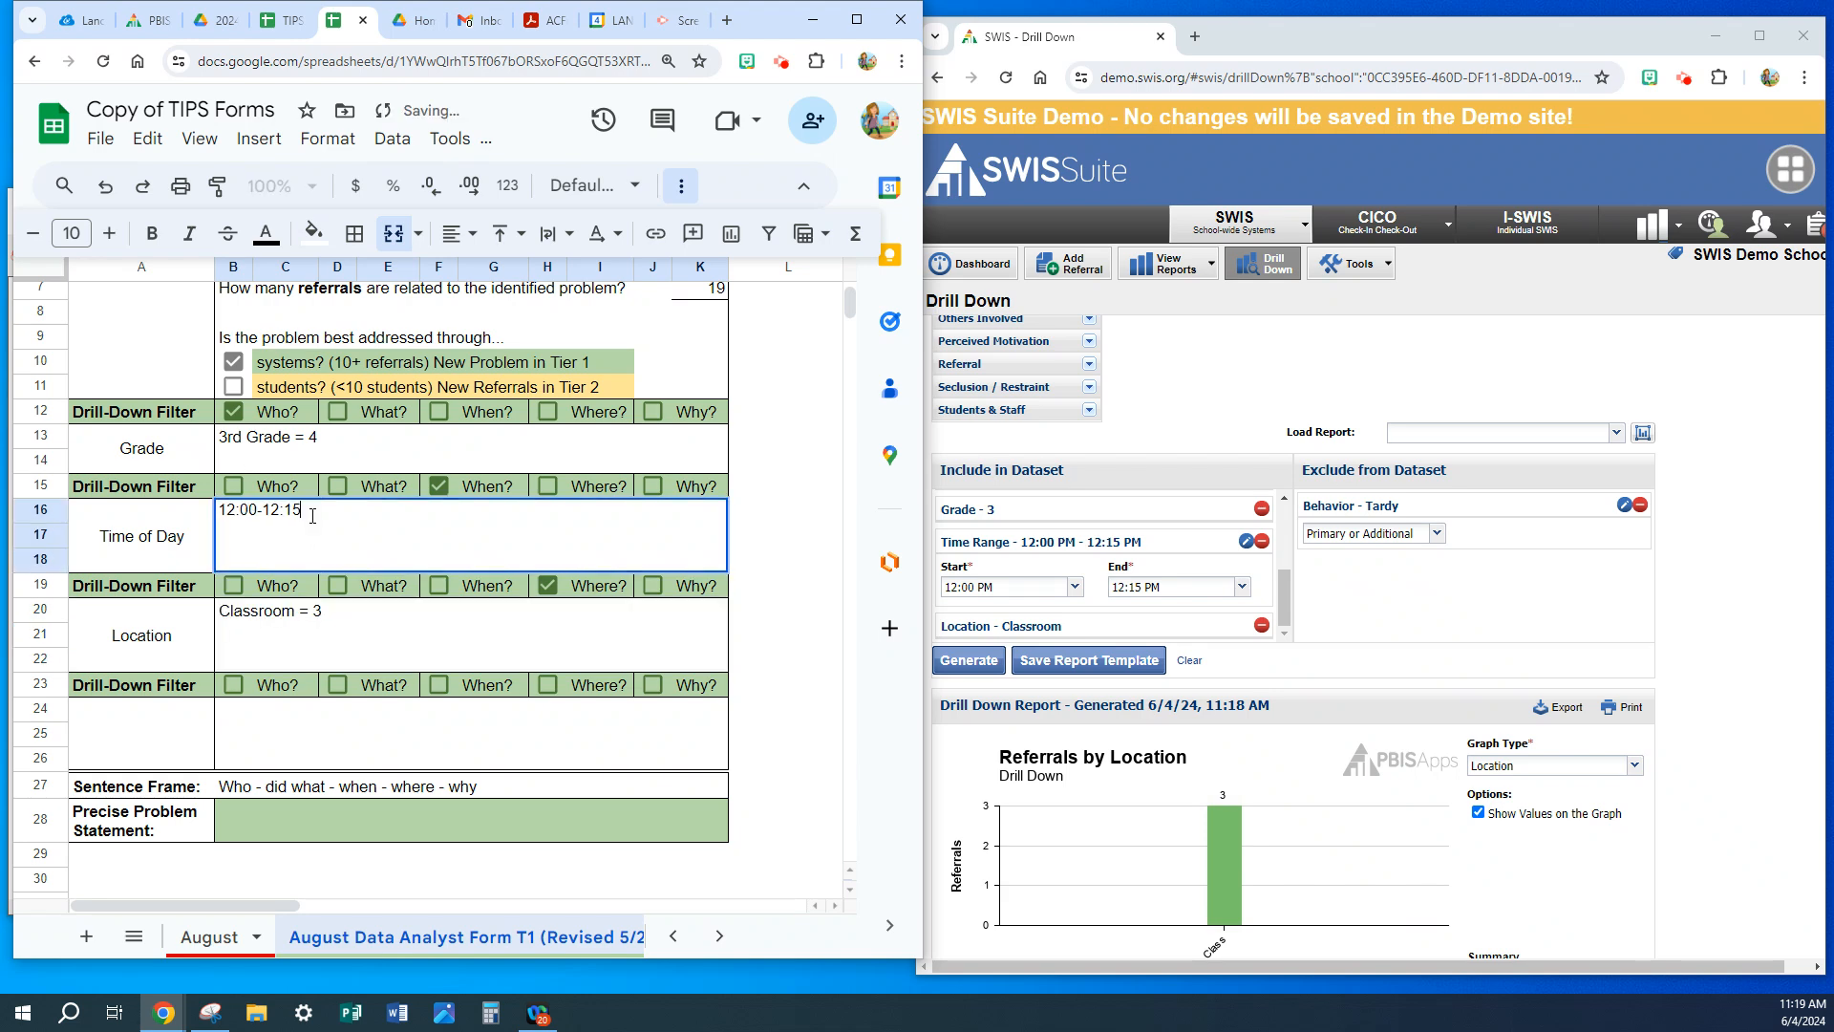
{"action": "type", "text": "= 3"}
- Set the Drill Down graph type to Perceived Motivation and enter "Perceived Motivation" under the fourth Drill-Down Filter on the worksheet
{"action": "left_click", "coordinate": [1637, 768]}
{"action": "scroll", "coordinate": [1572, 733], "scroll_direction": "down", "scroll_amount": 1}
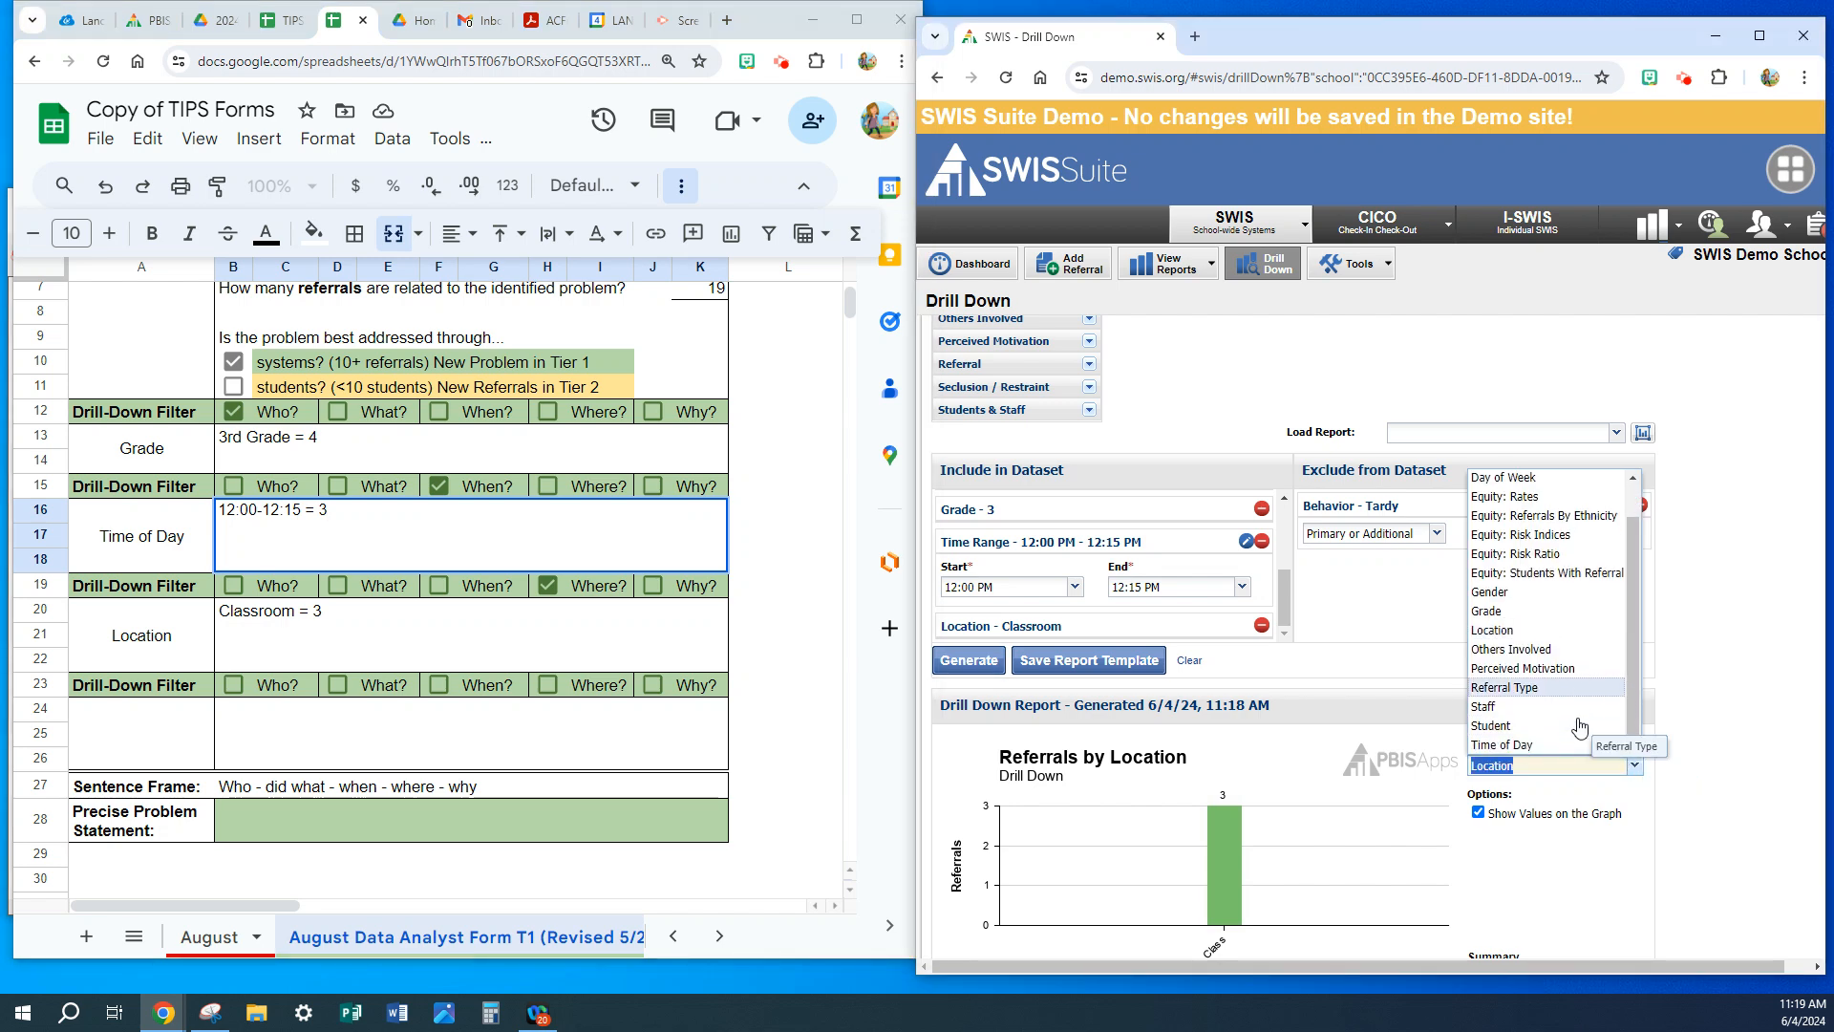
{"action": "left_click", "coordinate": [1522, 669]}
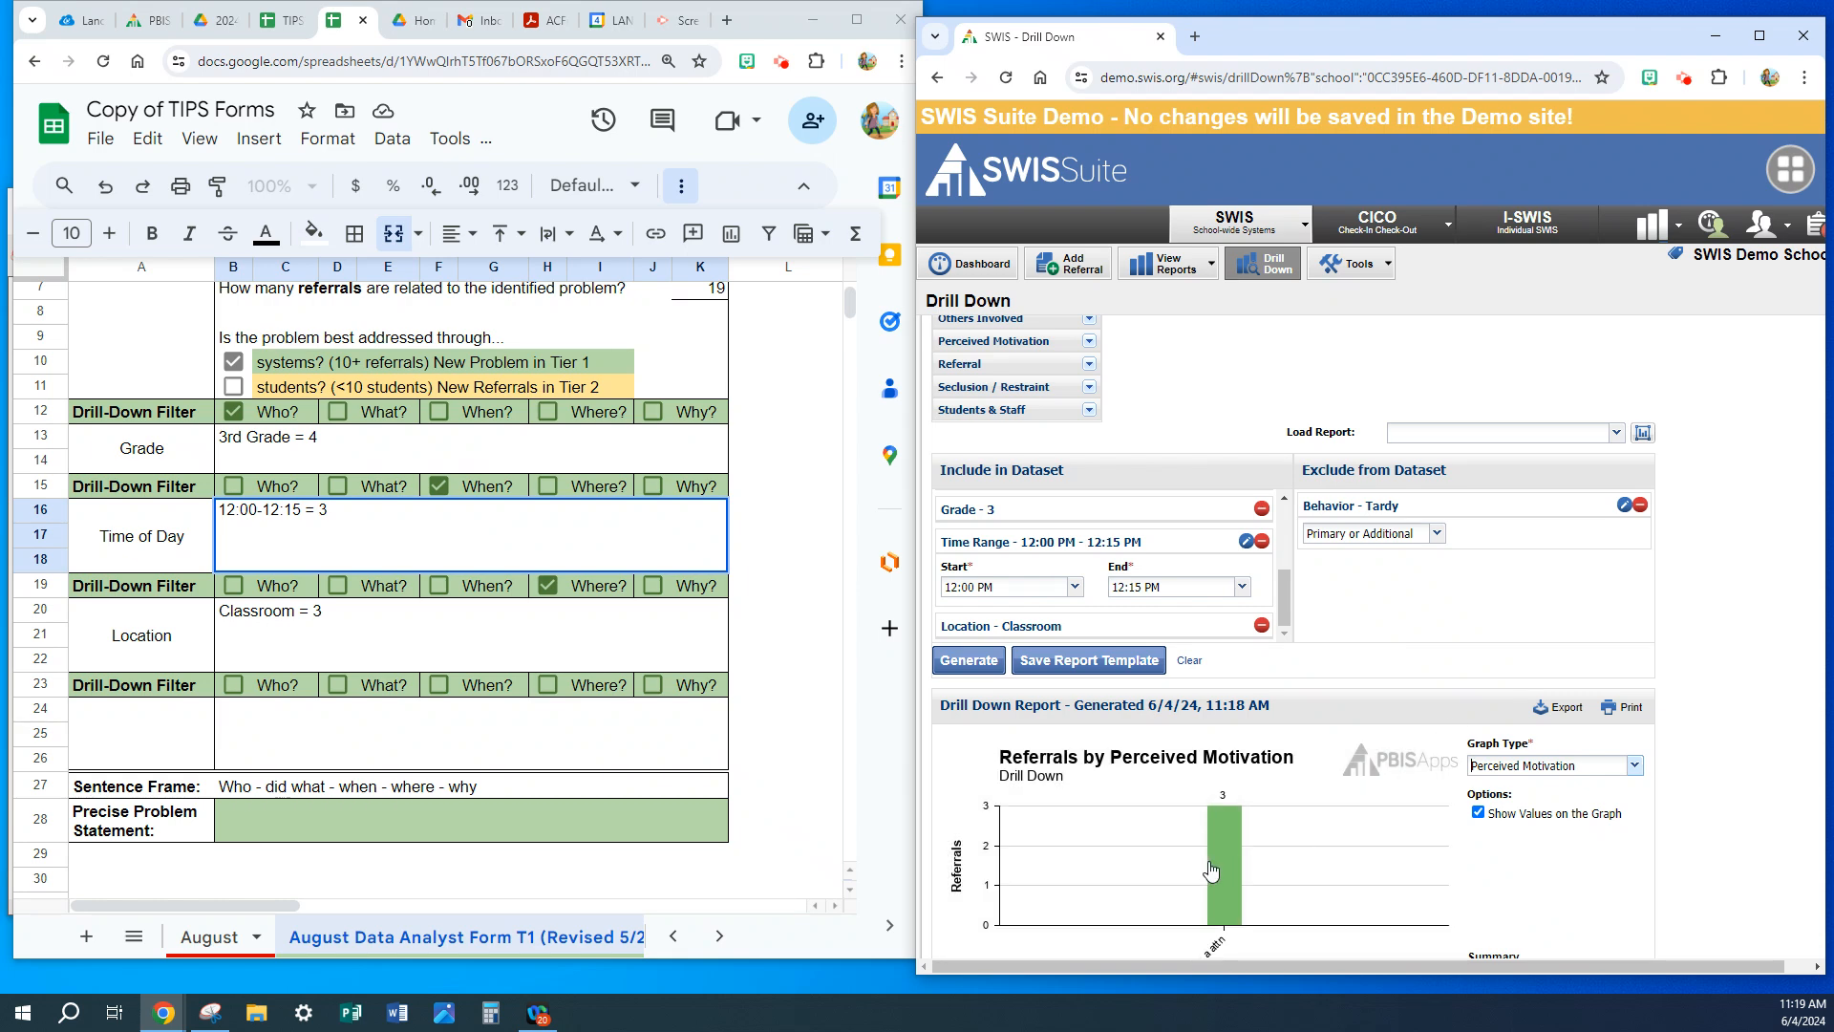
{"action": "scroll", "coordinate": [1211, 871], "scroll_direction": "down", "scroll_amount": 2}
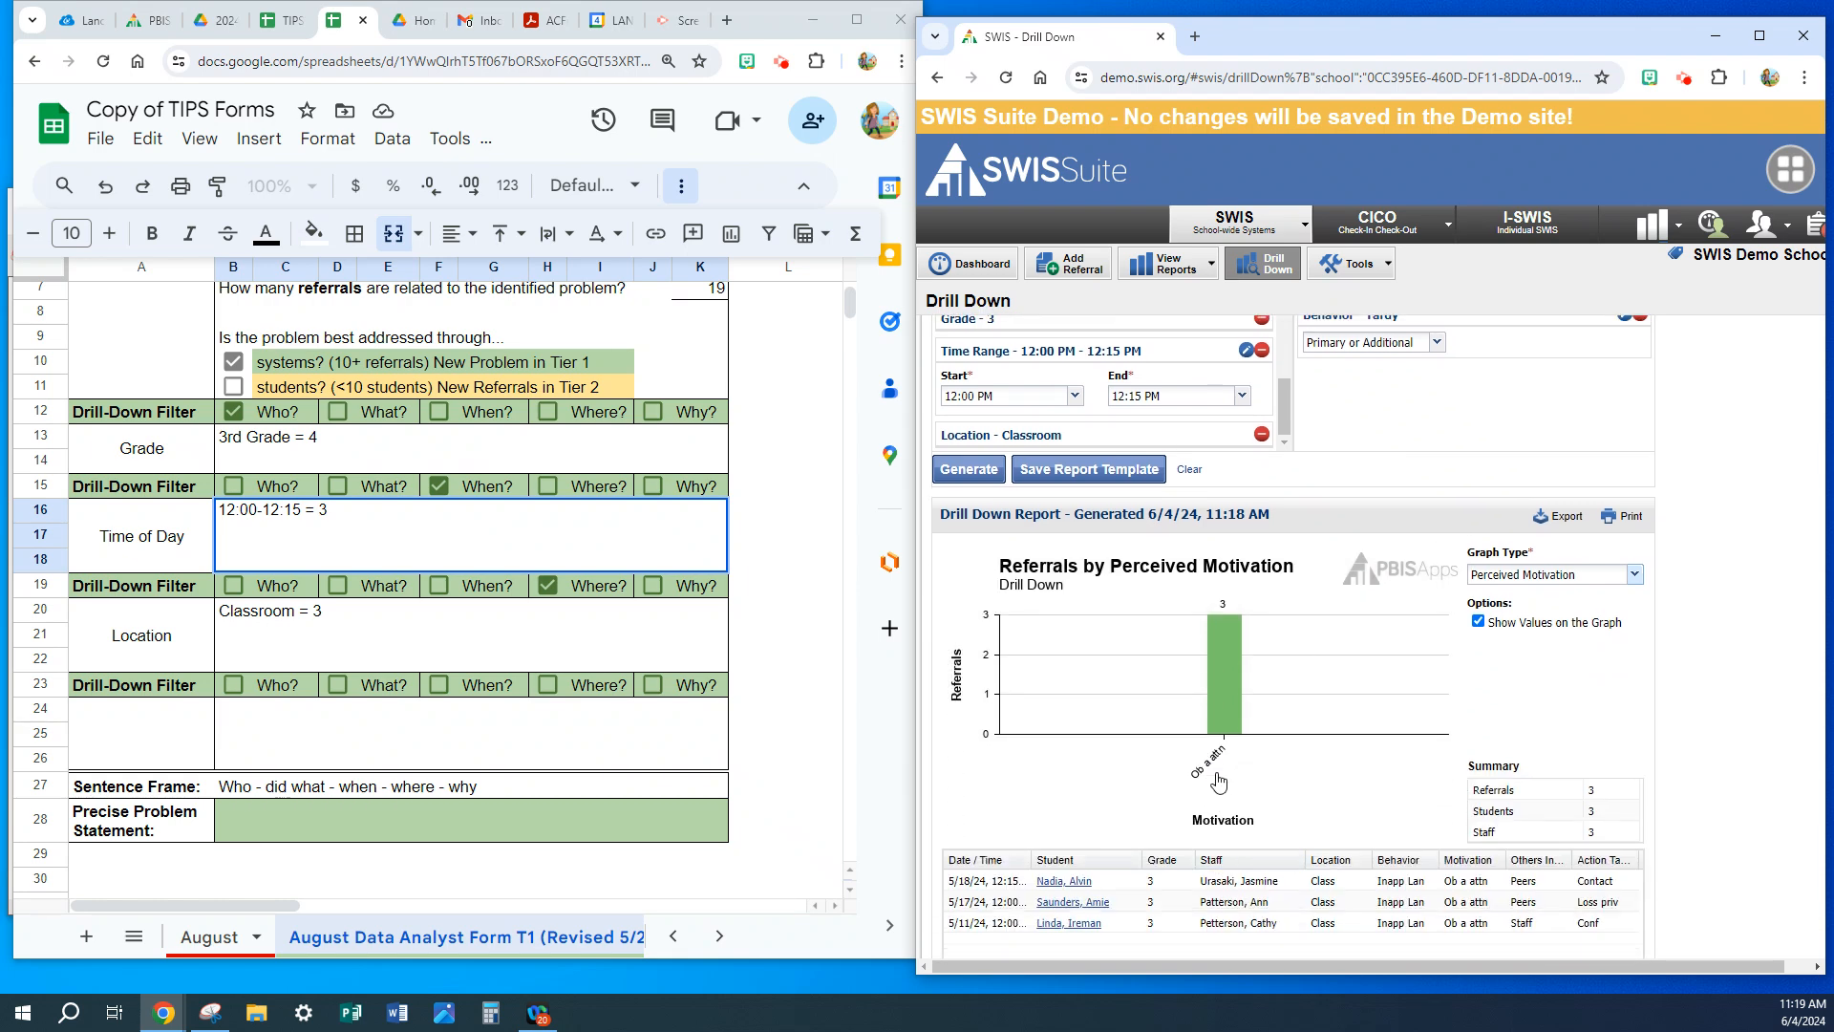
{"action": "left_click", "coordinate": [150, 729]}
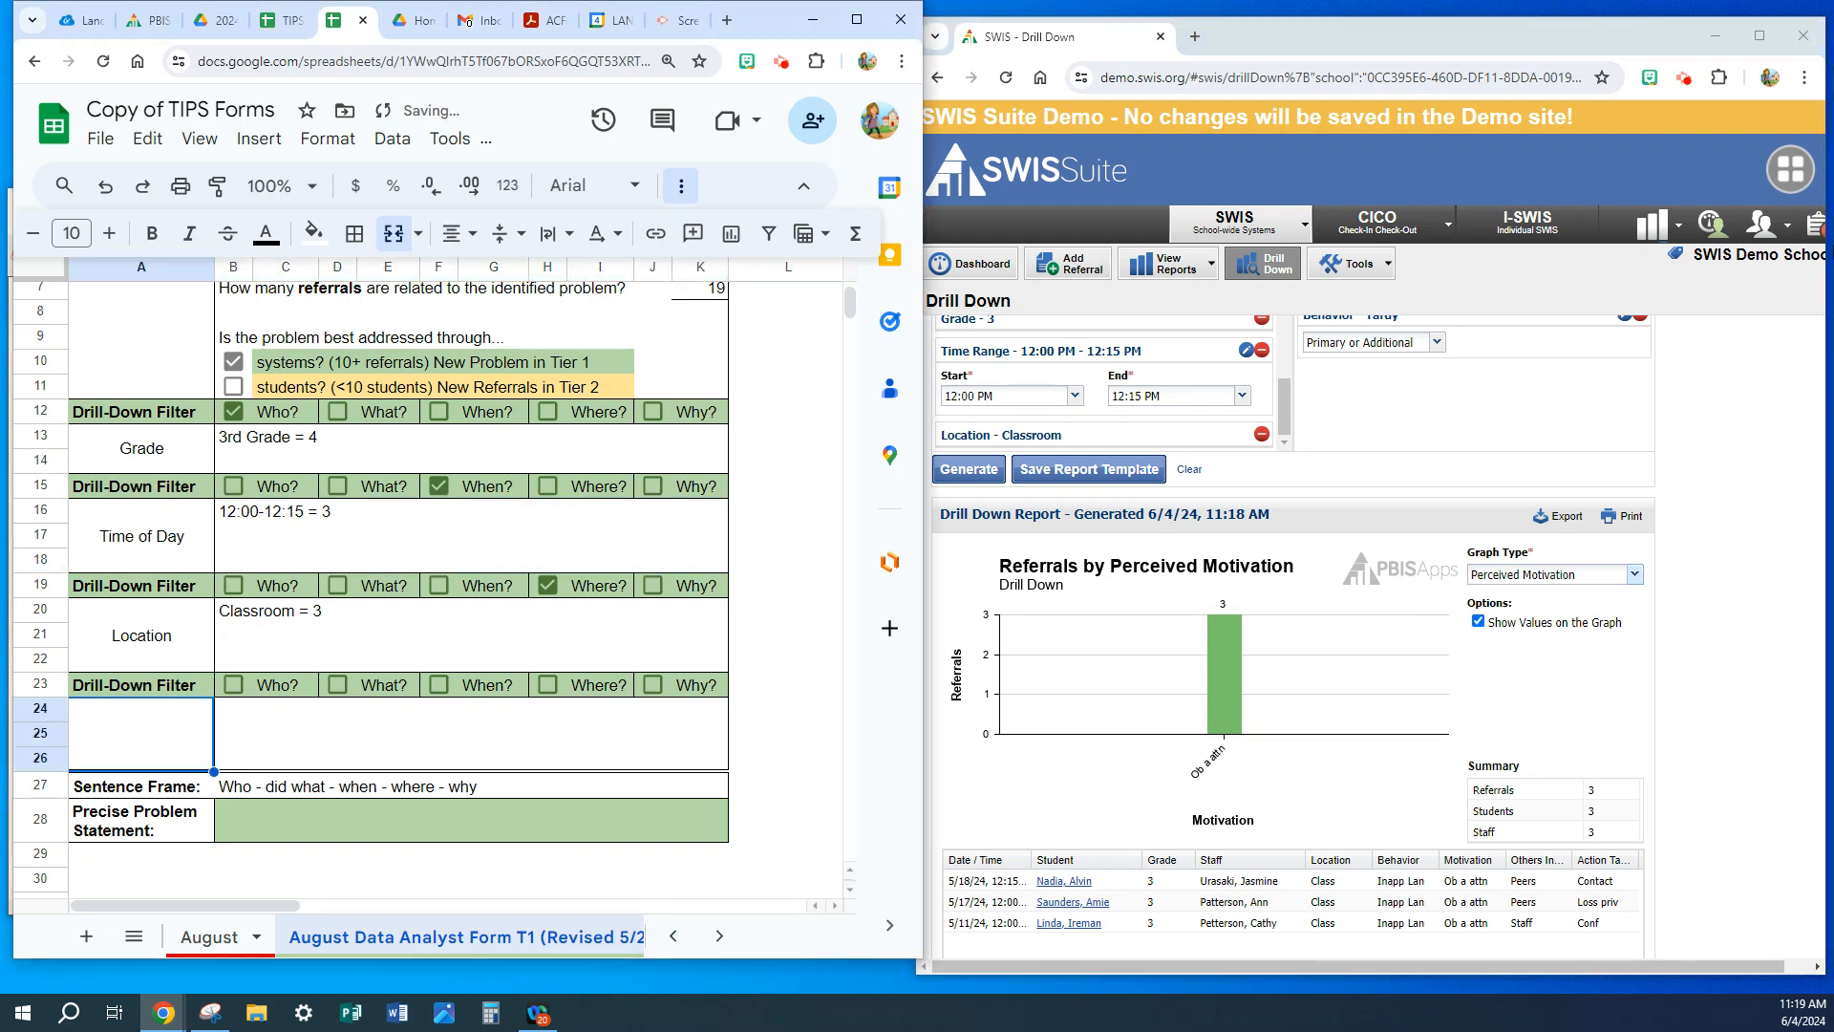
{"action": "type", "text": "Percei"}
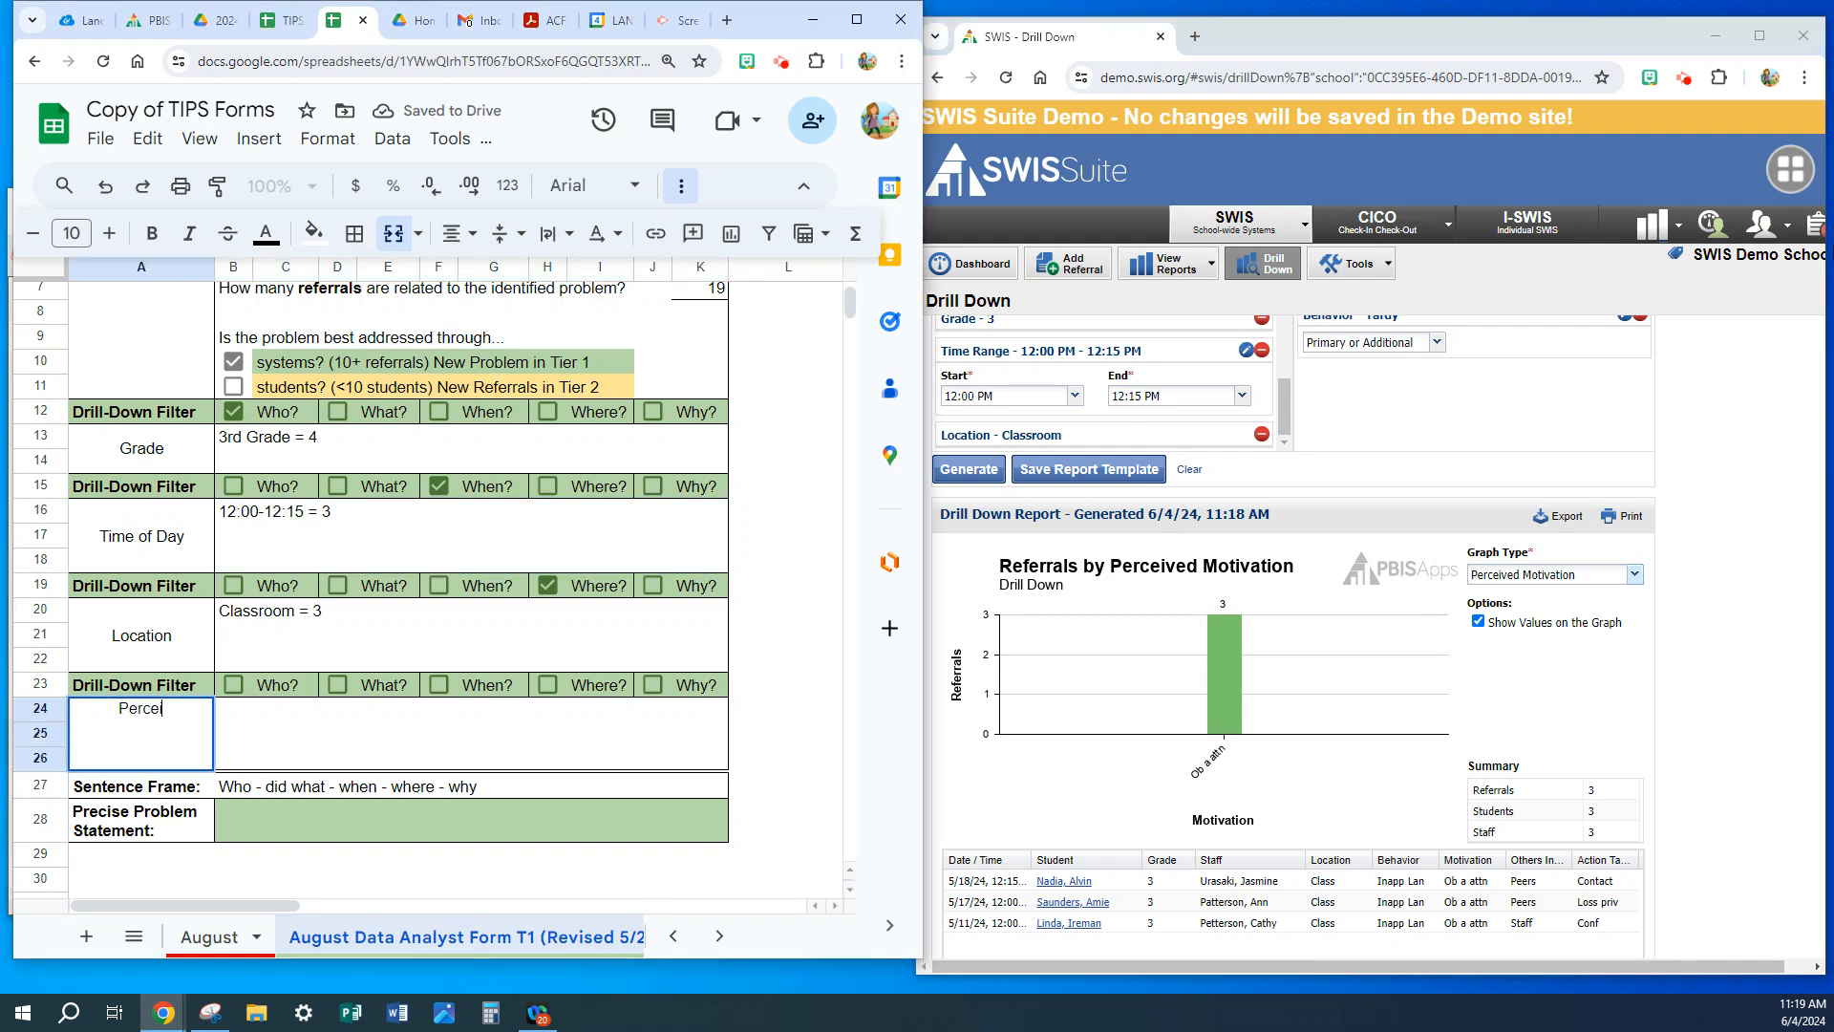
{"action": "type", "text": "ved Motivation"}
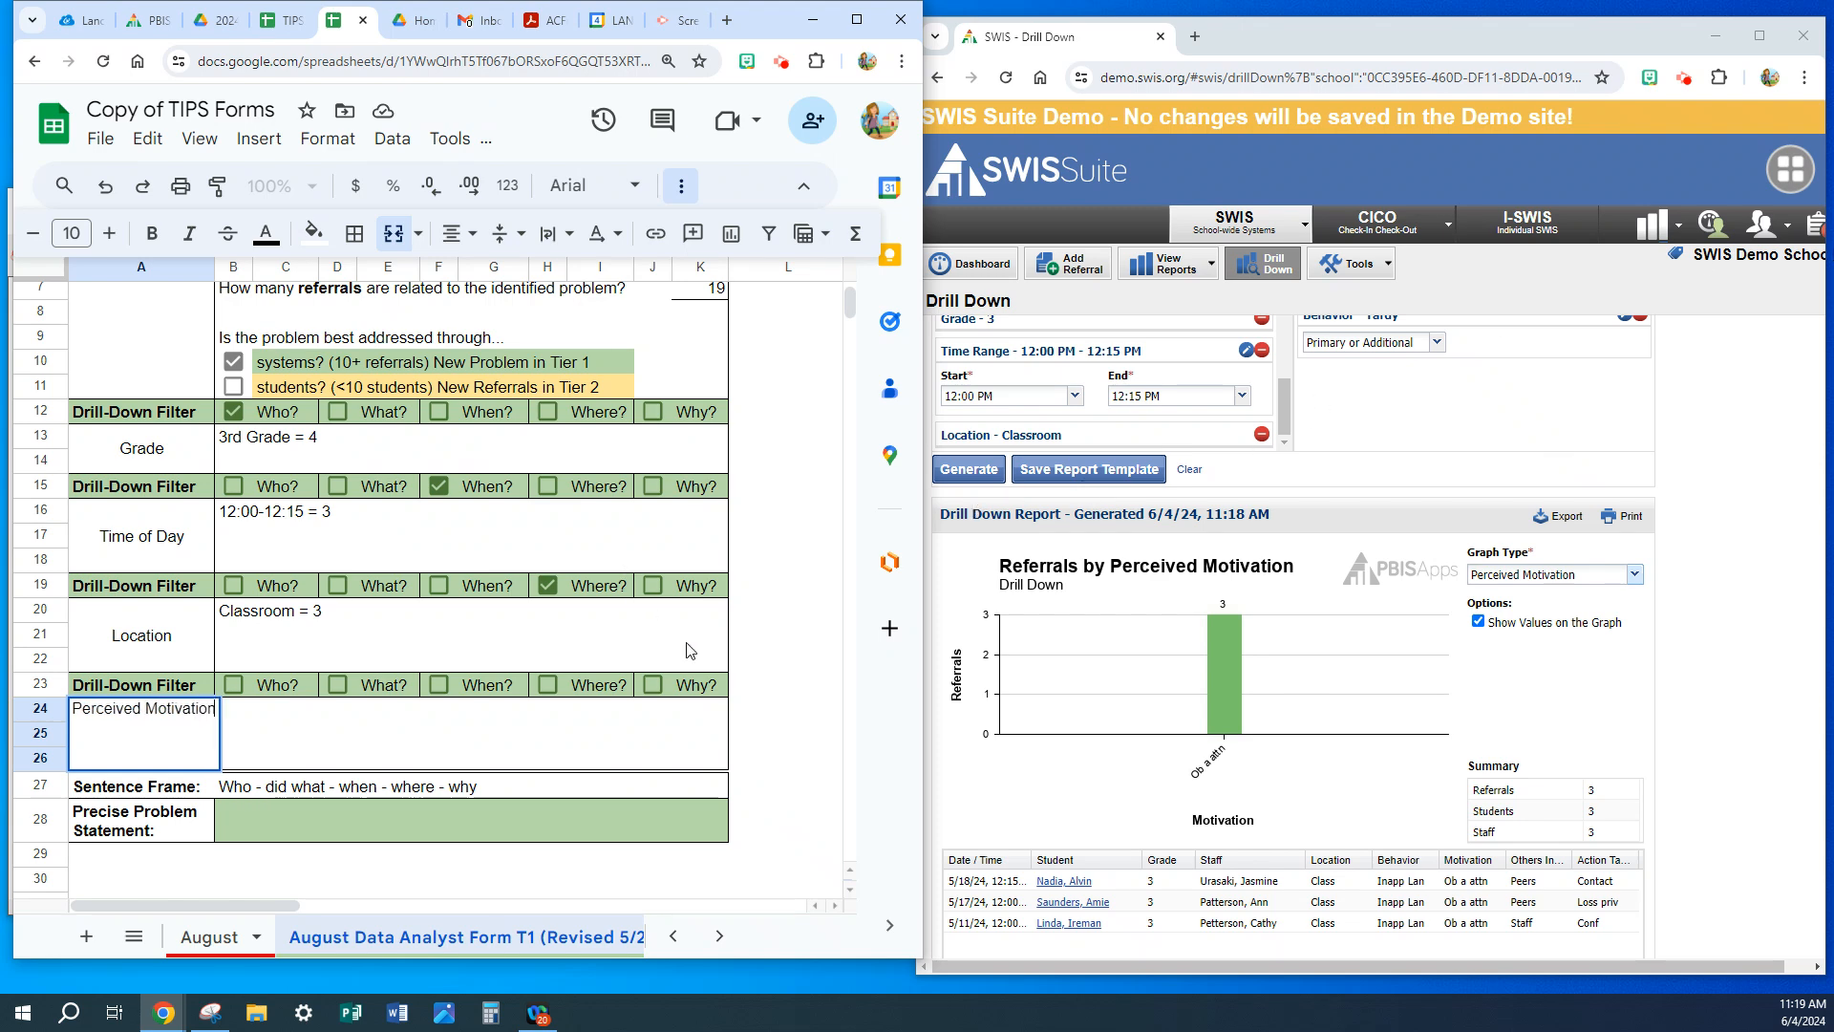
- Mark the fourth Drill-Down Filter as Why? and enter "Obtain Adult Attention = 3" beside Perceived Motivation
{"action": "left_click", "coordinate": [652, 685]}
{"action": "left_click", "coordinate": [526, 744]}
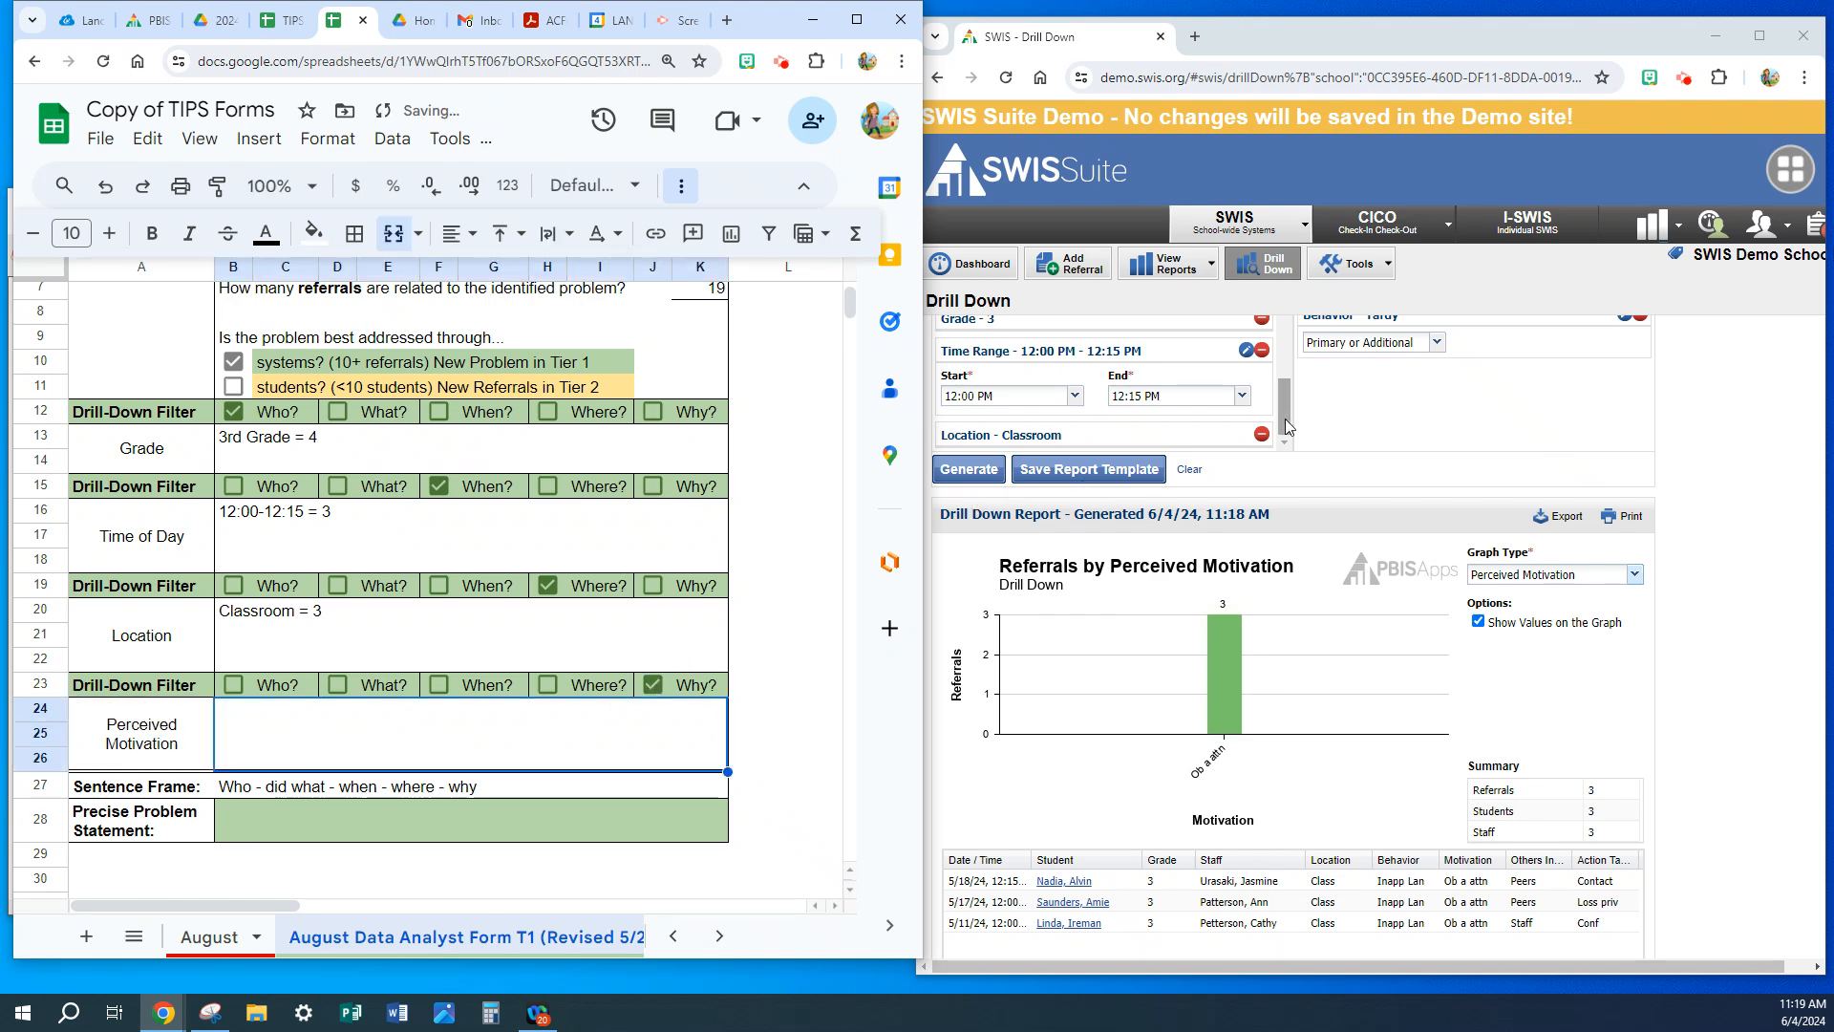
{"action": "type", "text": "Obtain"}
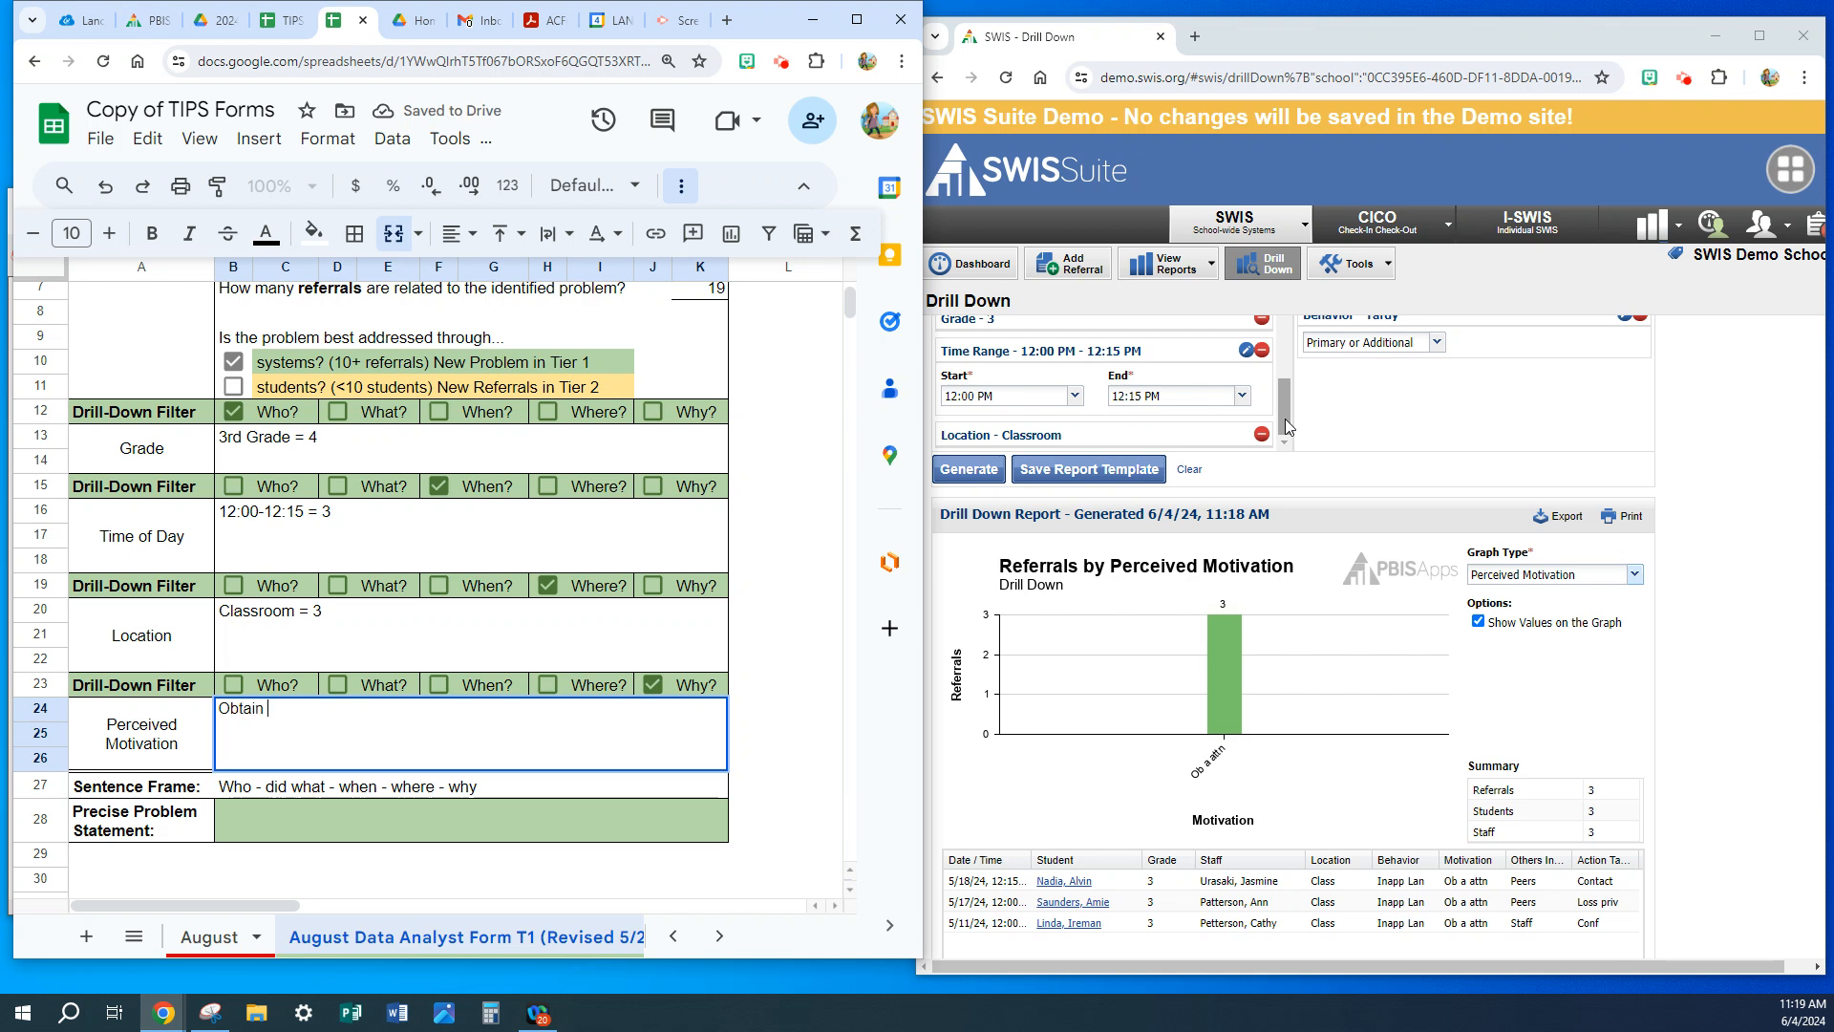
{"action": "type", "text": " Adult Attention = 3"}
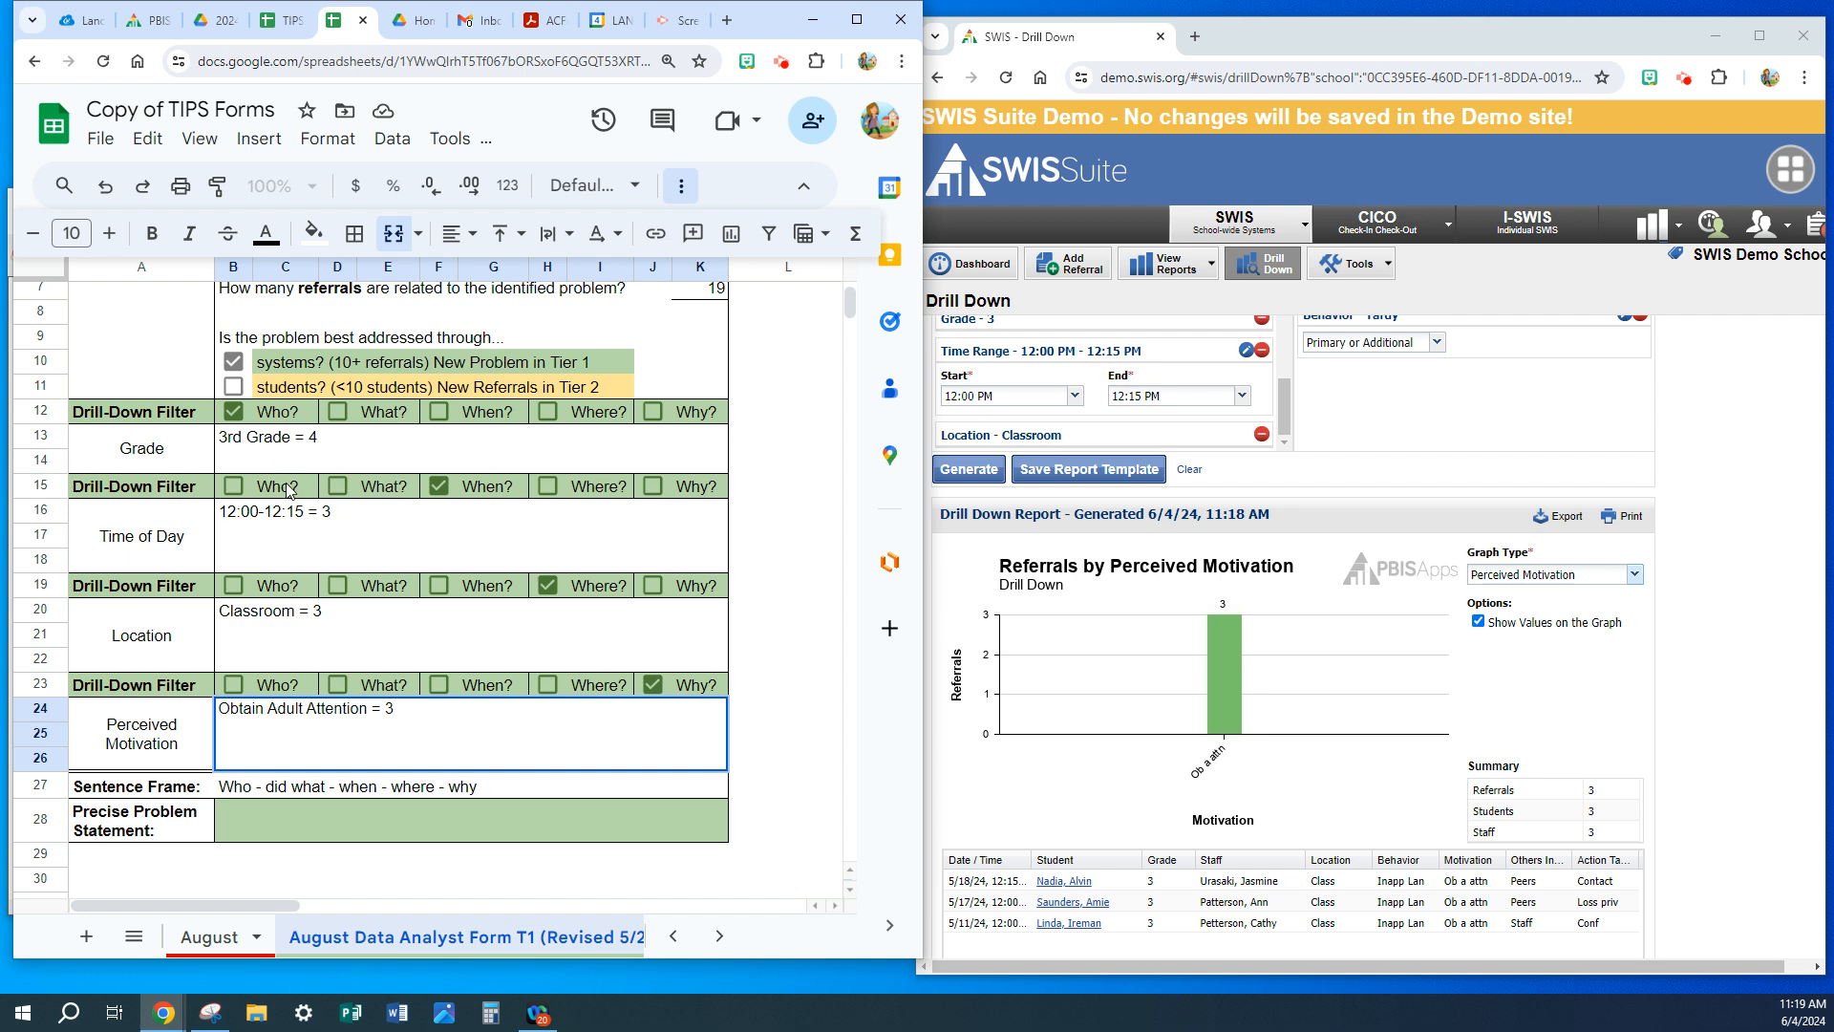
- Enter the Precise Problem Statement "3rd graders are using inappropriate language from 12:00 pm to 12:15pm in the classroom to obtain adult attention."
{"action": "left_click", "coordinate": [270, 812]}
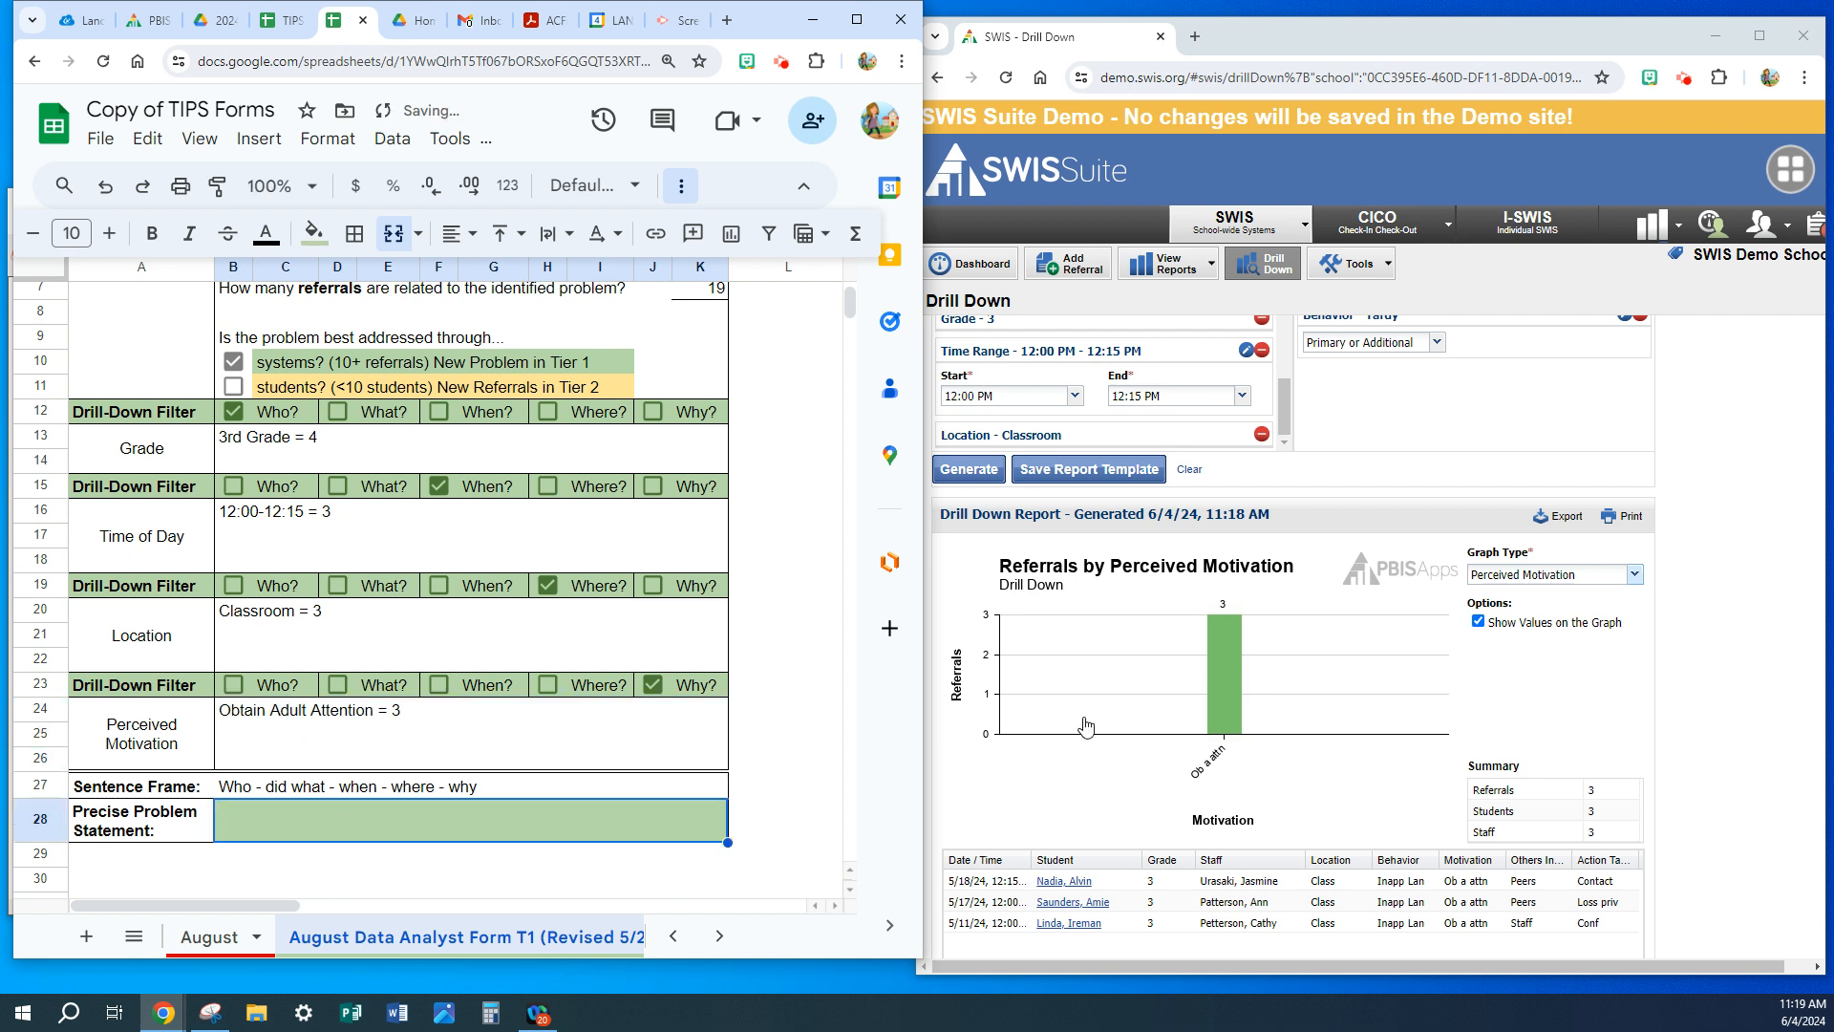
{"action": "type", "text": "3rd graders"}
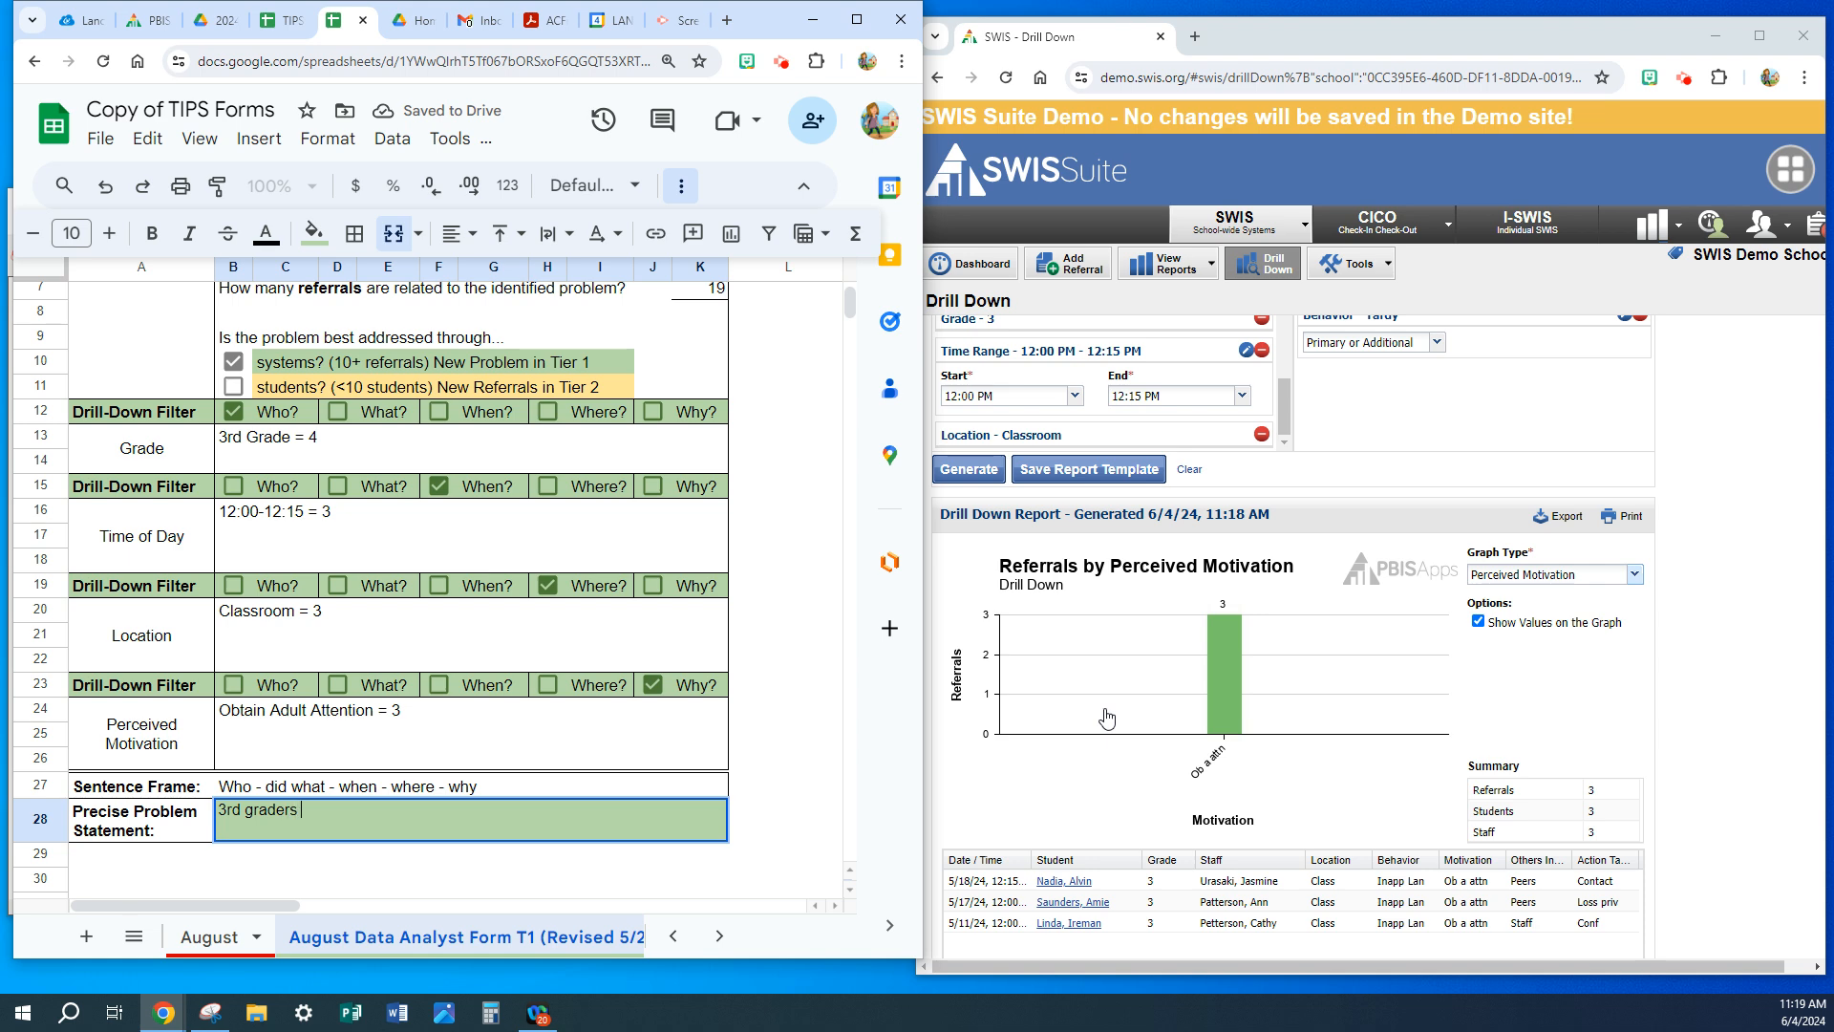
{"action": "type", "text": " are using ina"}
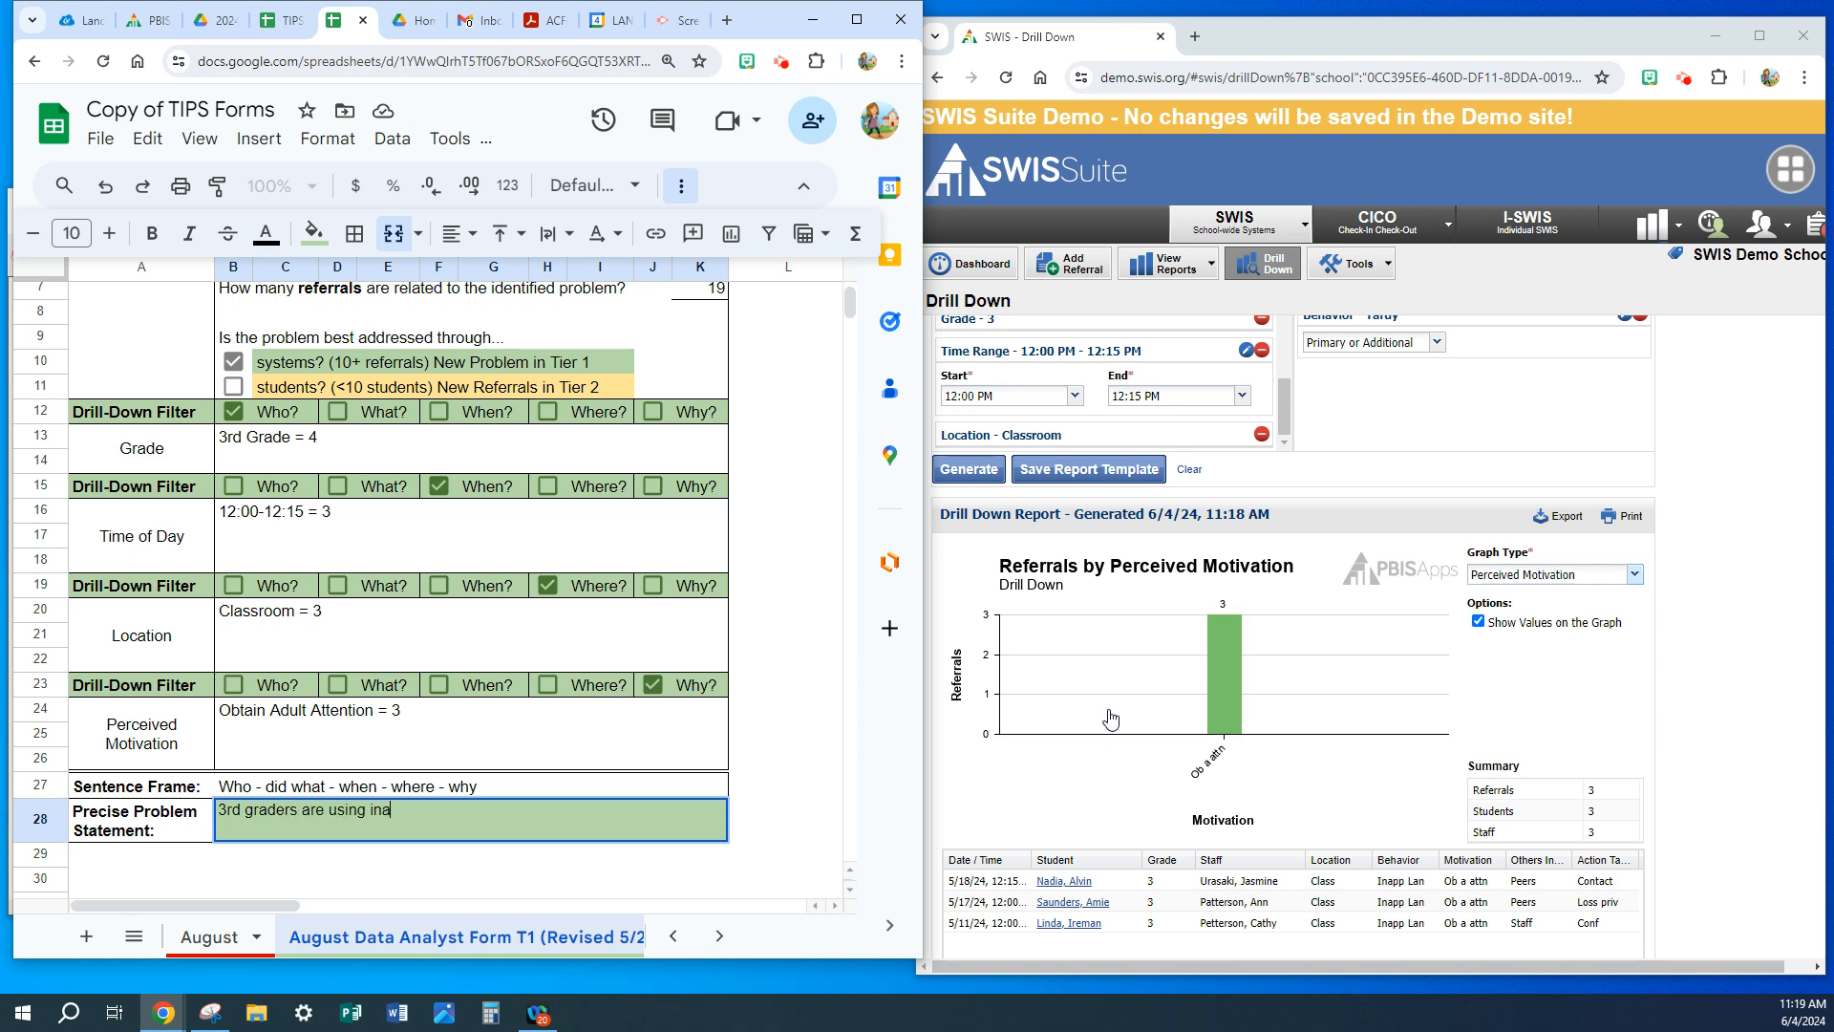
{"action": "type", "text": "ppropriate language"}
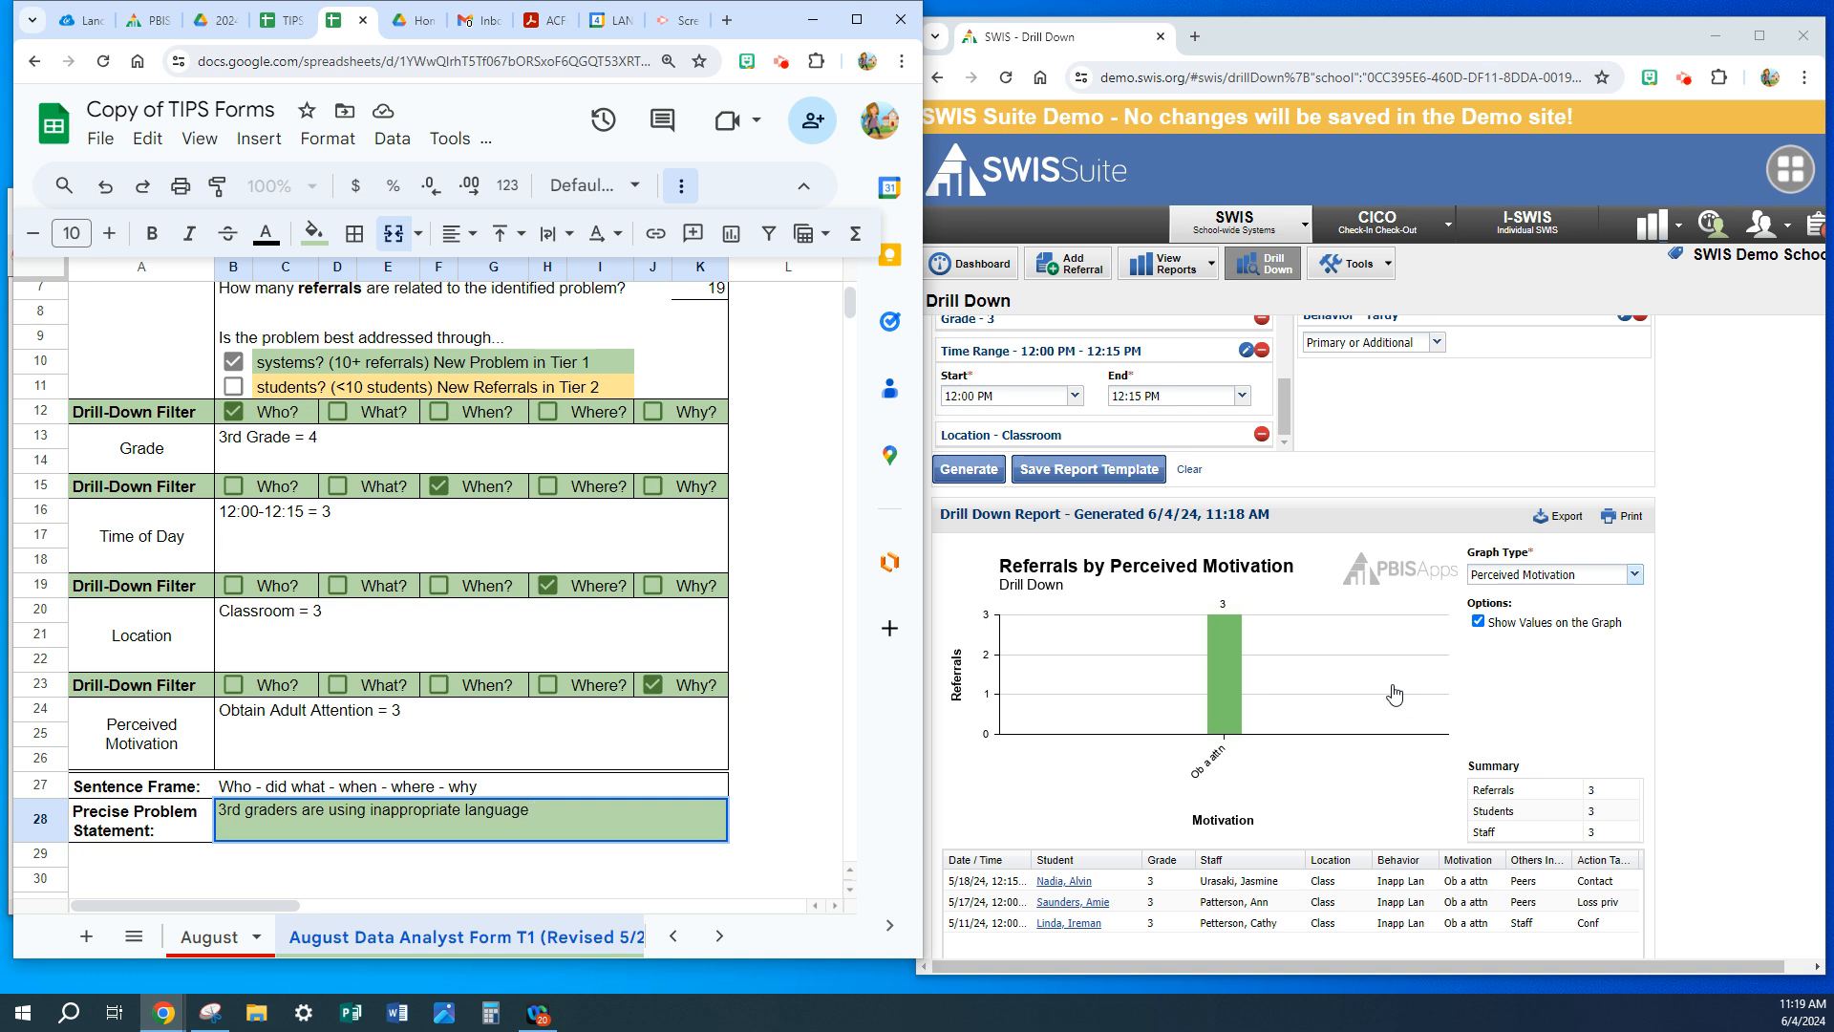
{"action": "type", "text": "from 12:00 pm to 12:15pm"}
{"action": "type", "text": "in the cla"}
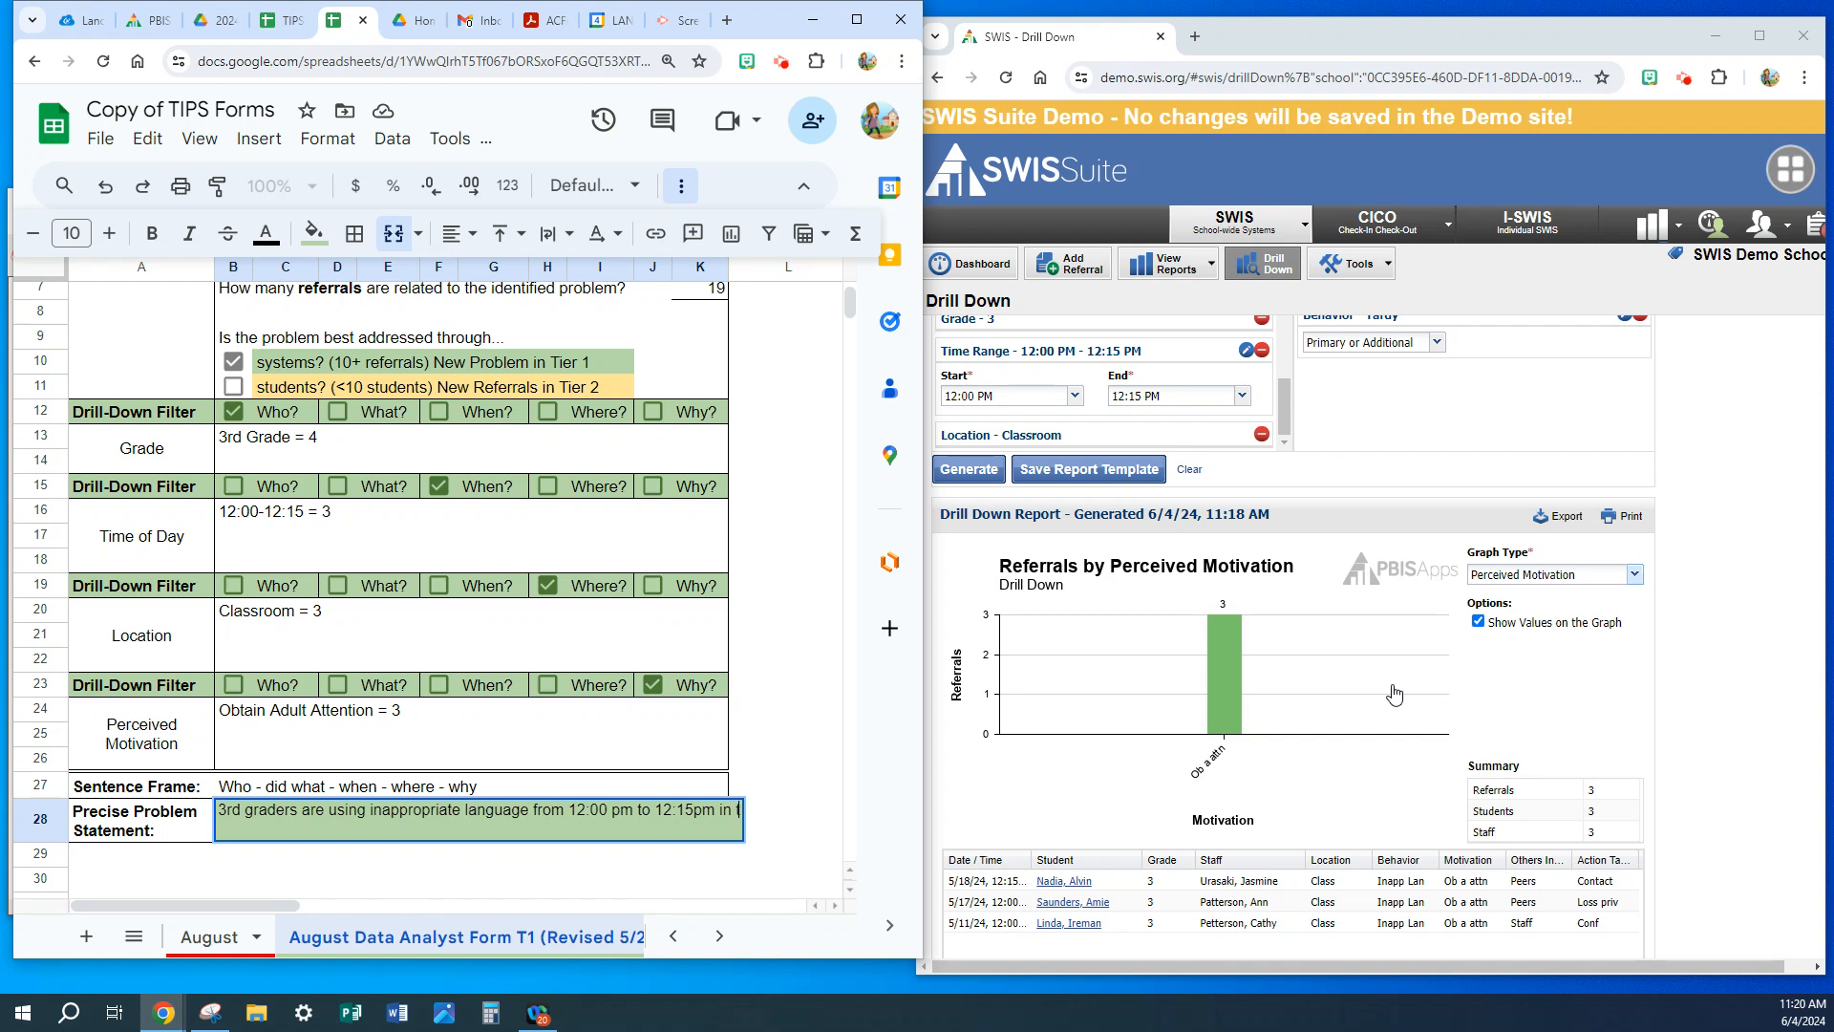
{"action": "type", "text": "room to obtain adult attention."}
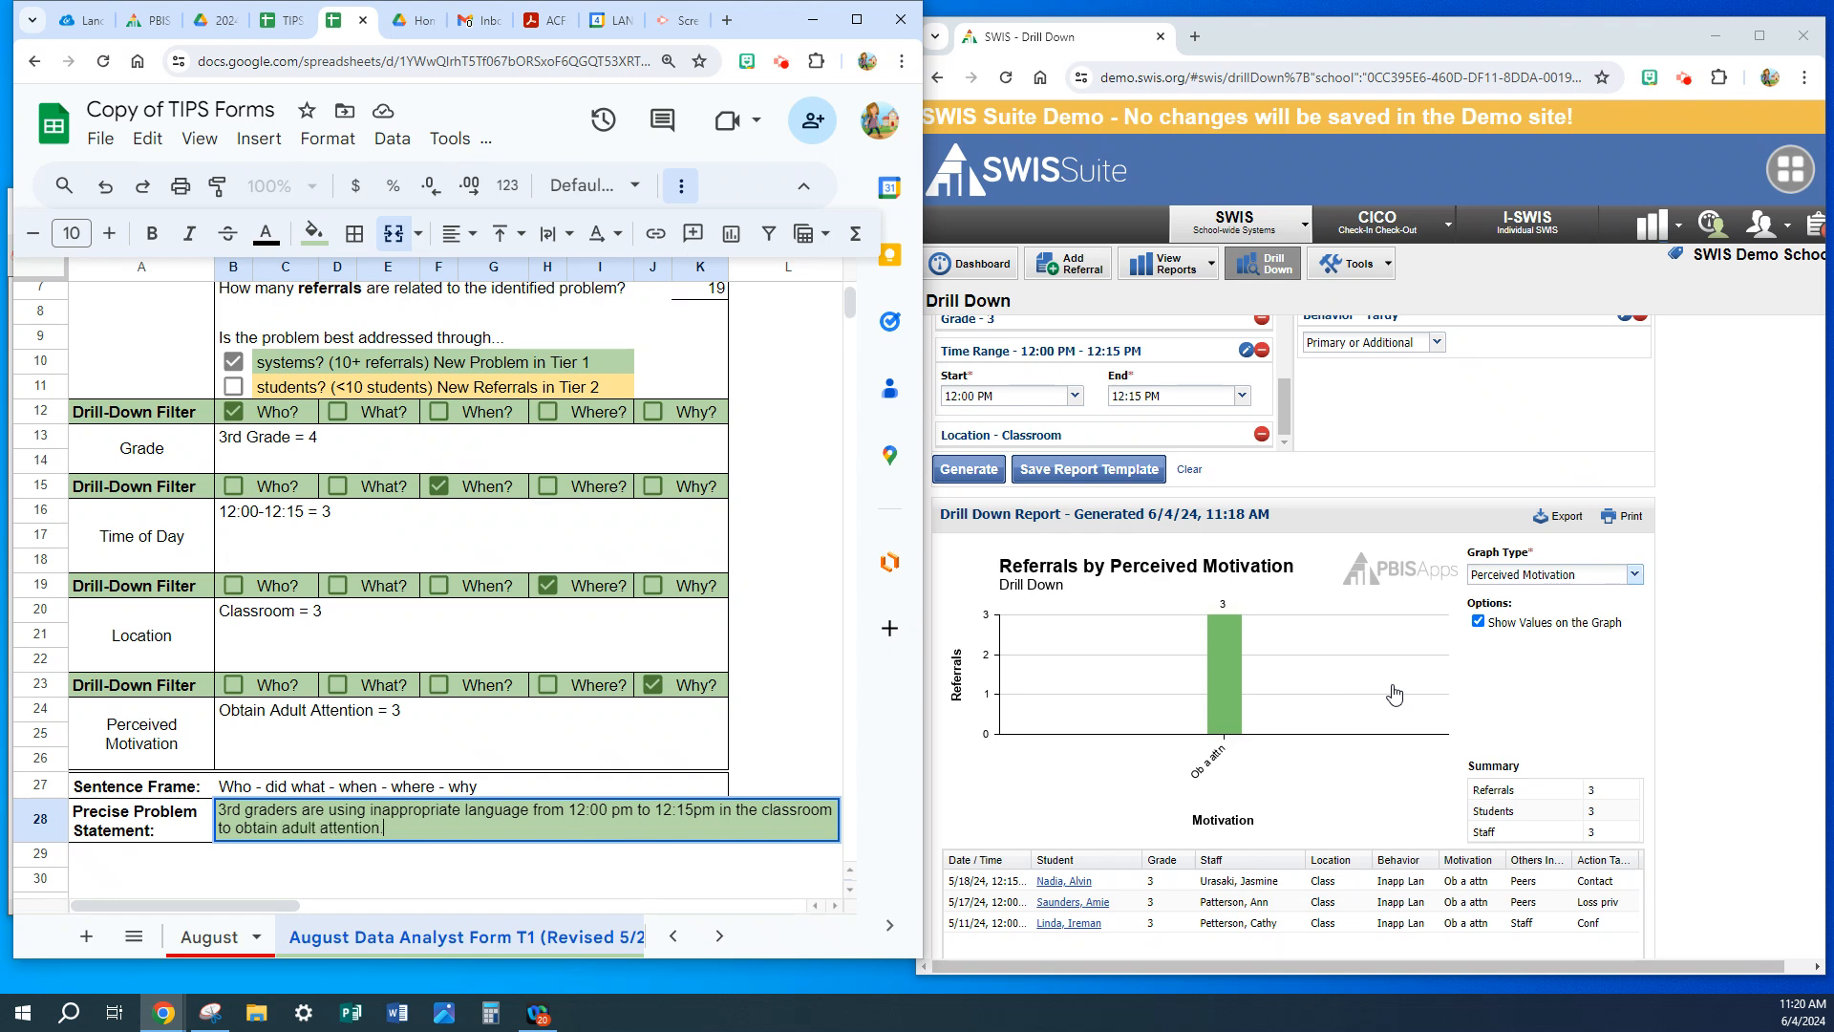
- Copy the completed Precise Problem Statement into cell A55 under T1 - New Problems on the August sheet
{"action": "key", "text": "Return"}
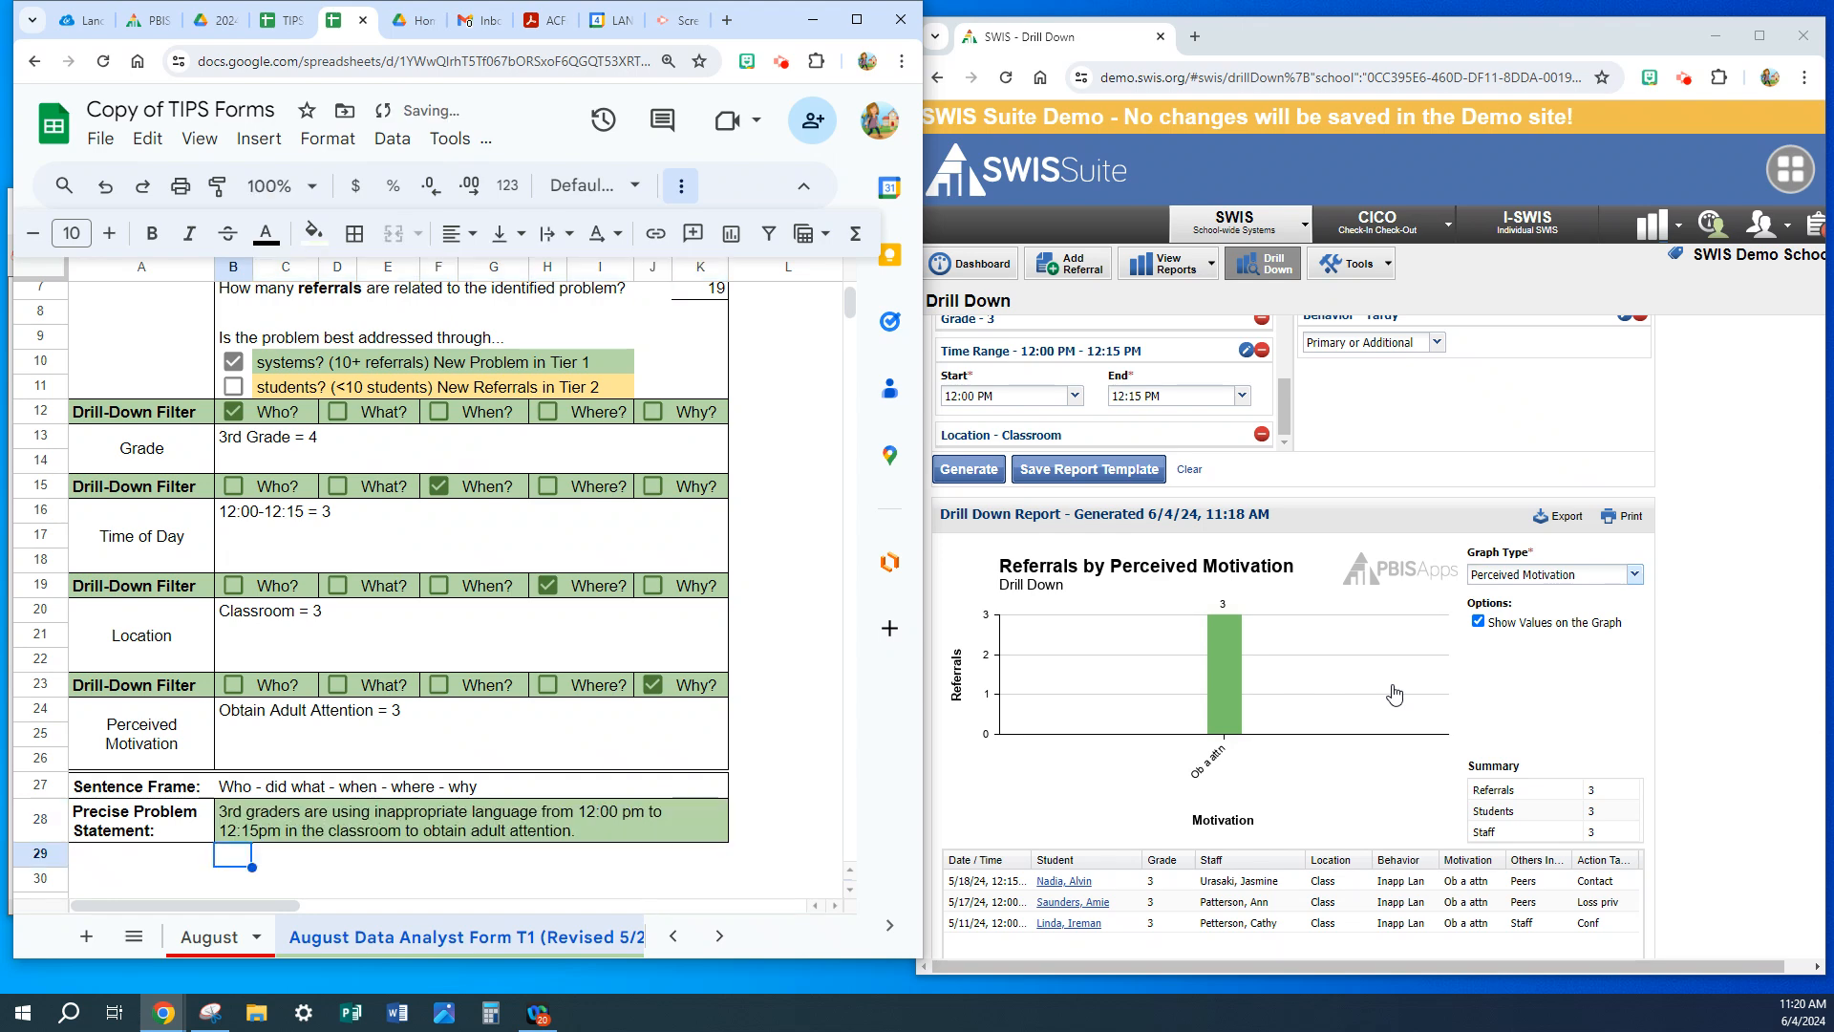
{"action": "left_click", "coordinate": [332, 835]}
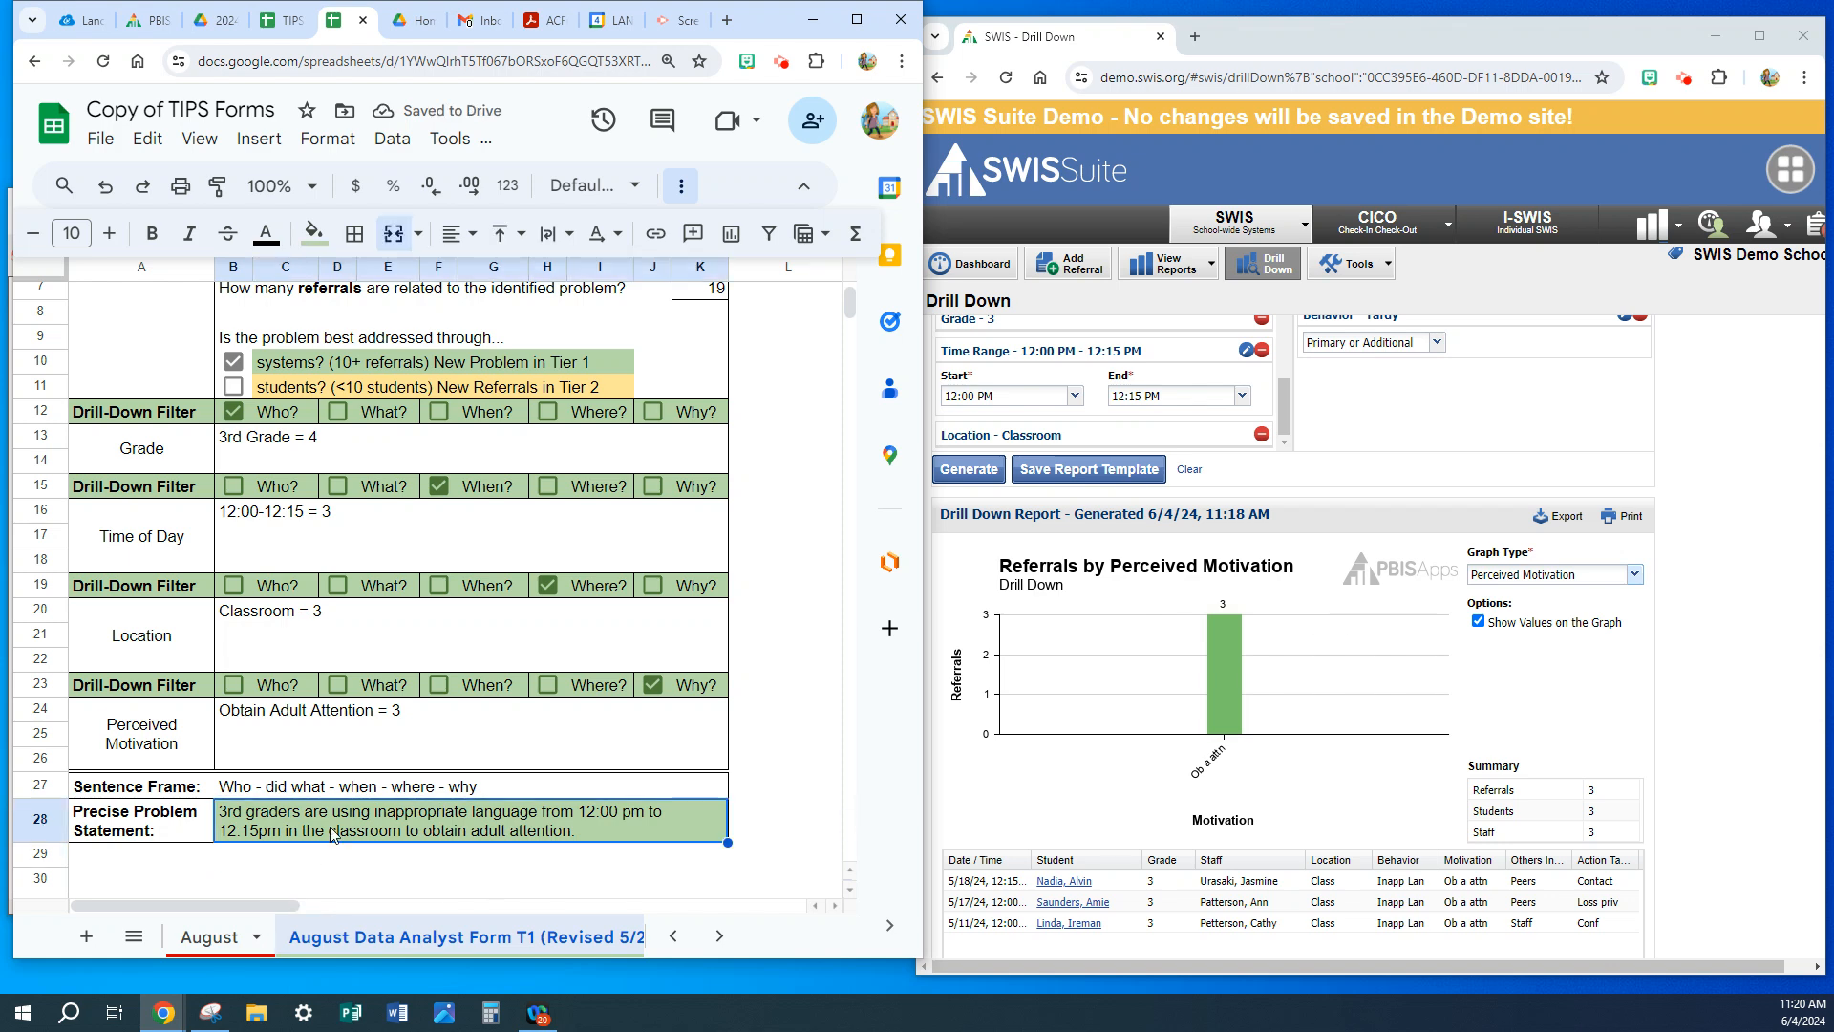
{"action": "triple_click", "coordinate": [332, 833]}
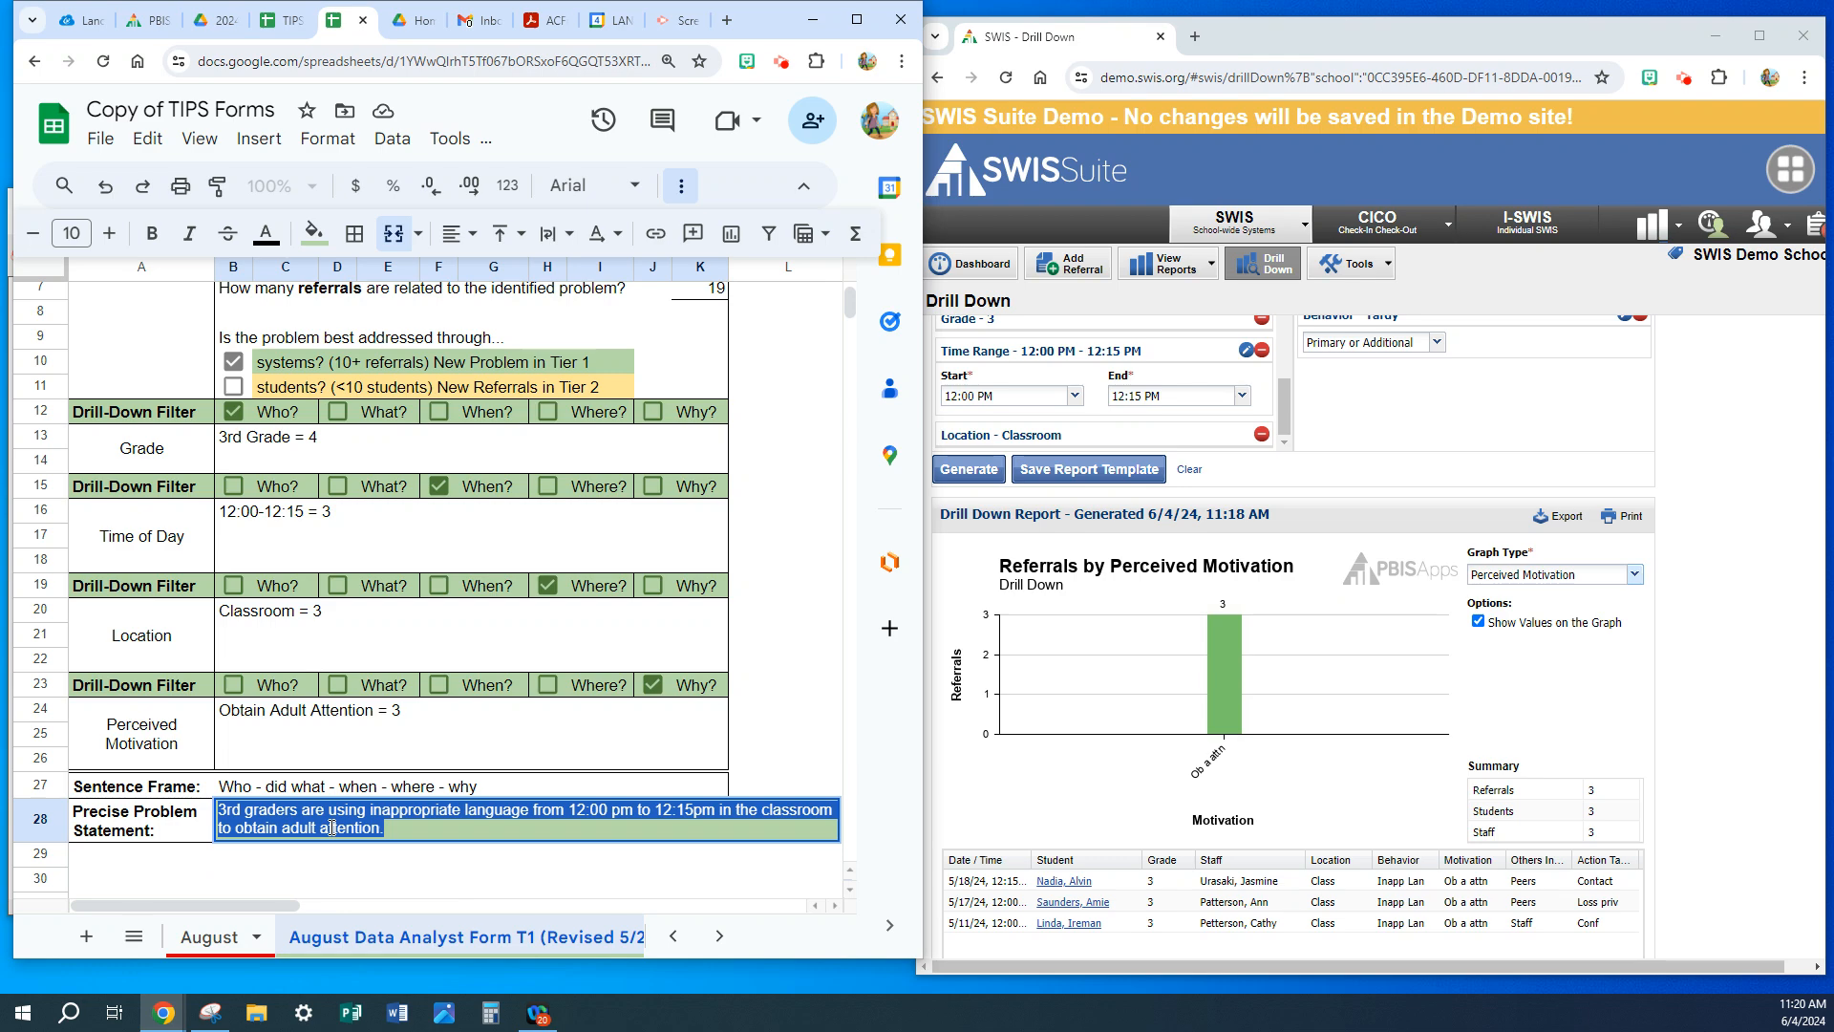
{"action": "left_click", "coordinate": [207, 946]}
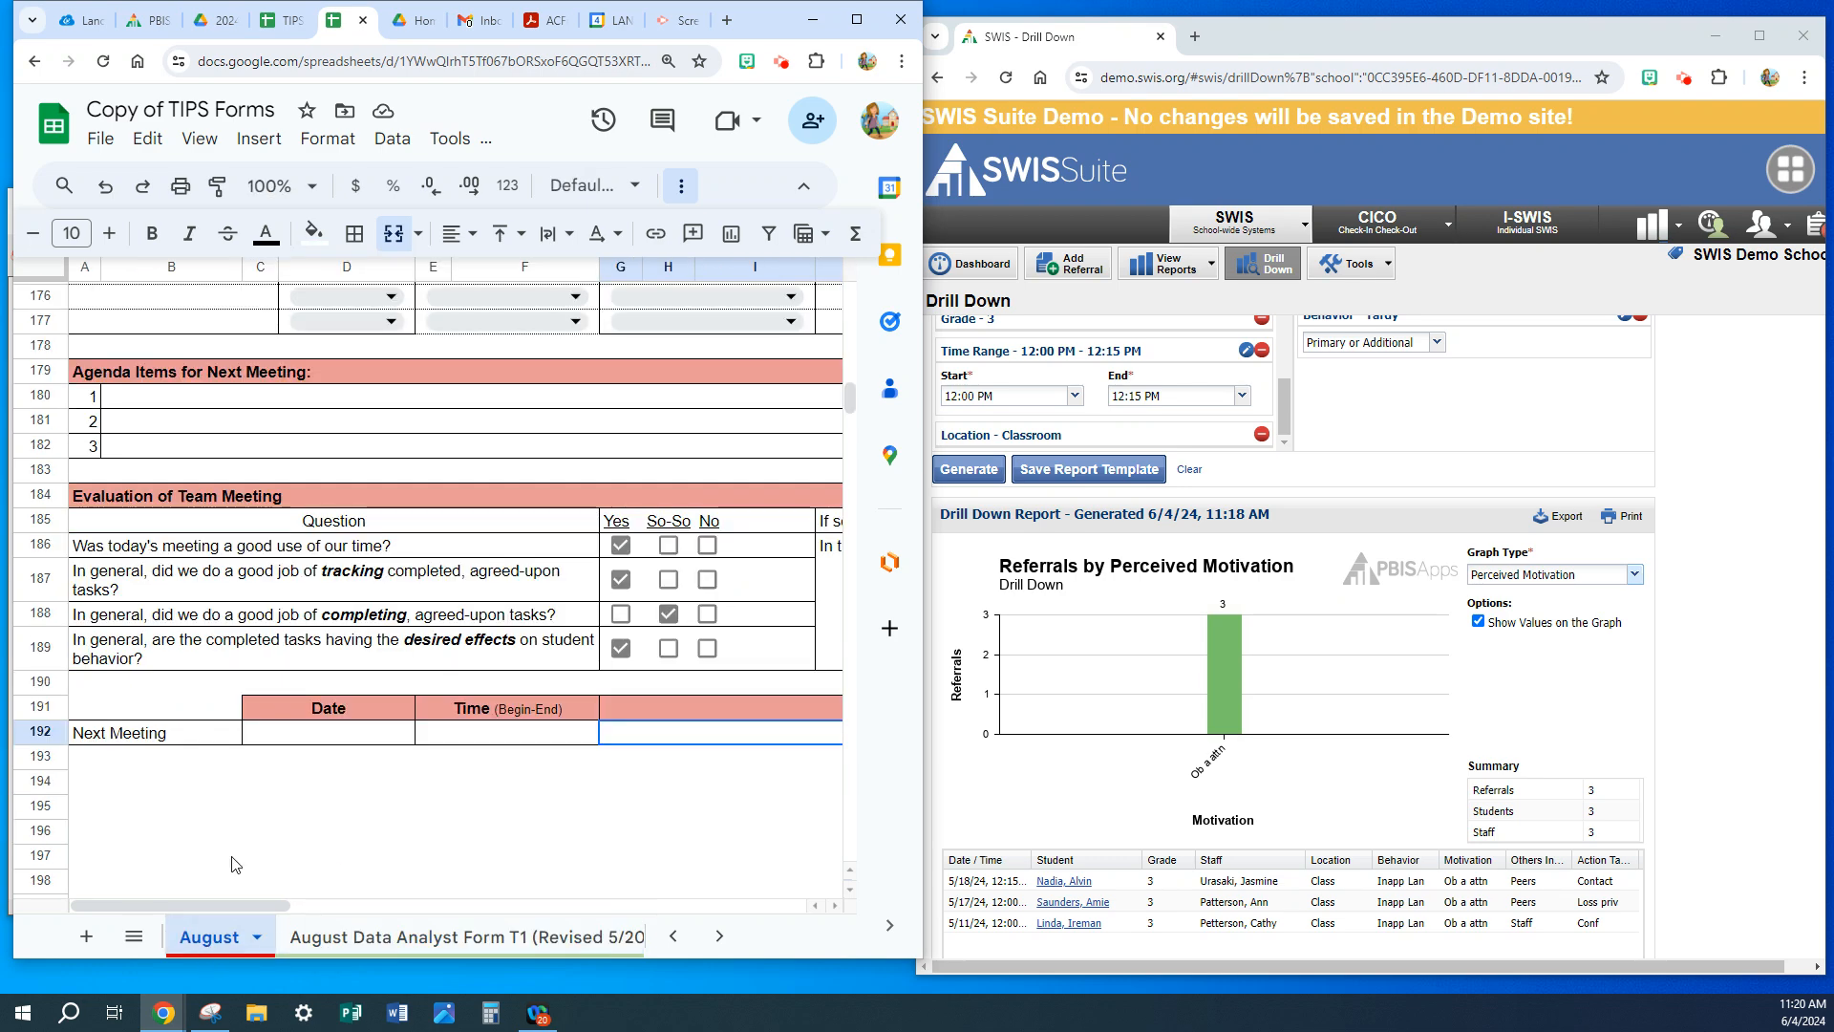
{"action": "scroll", "coordinate": [218, 734], "scroll_direction": "up", "scroll_amount": 15}
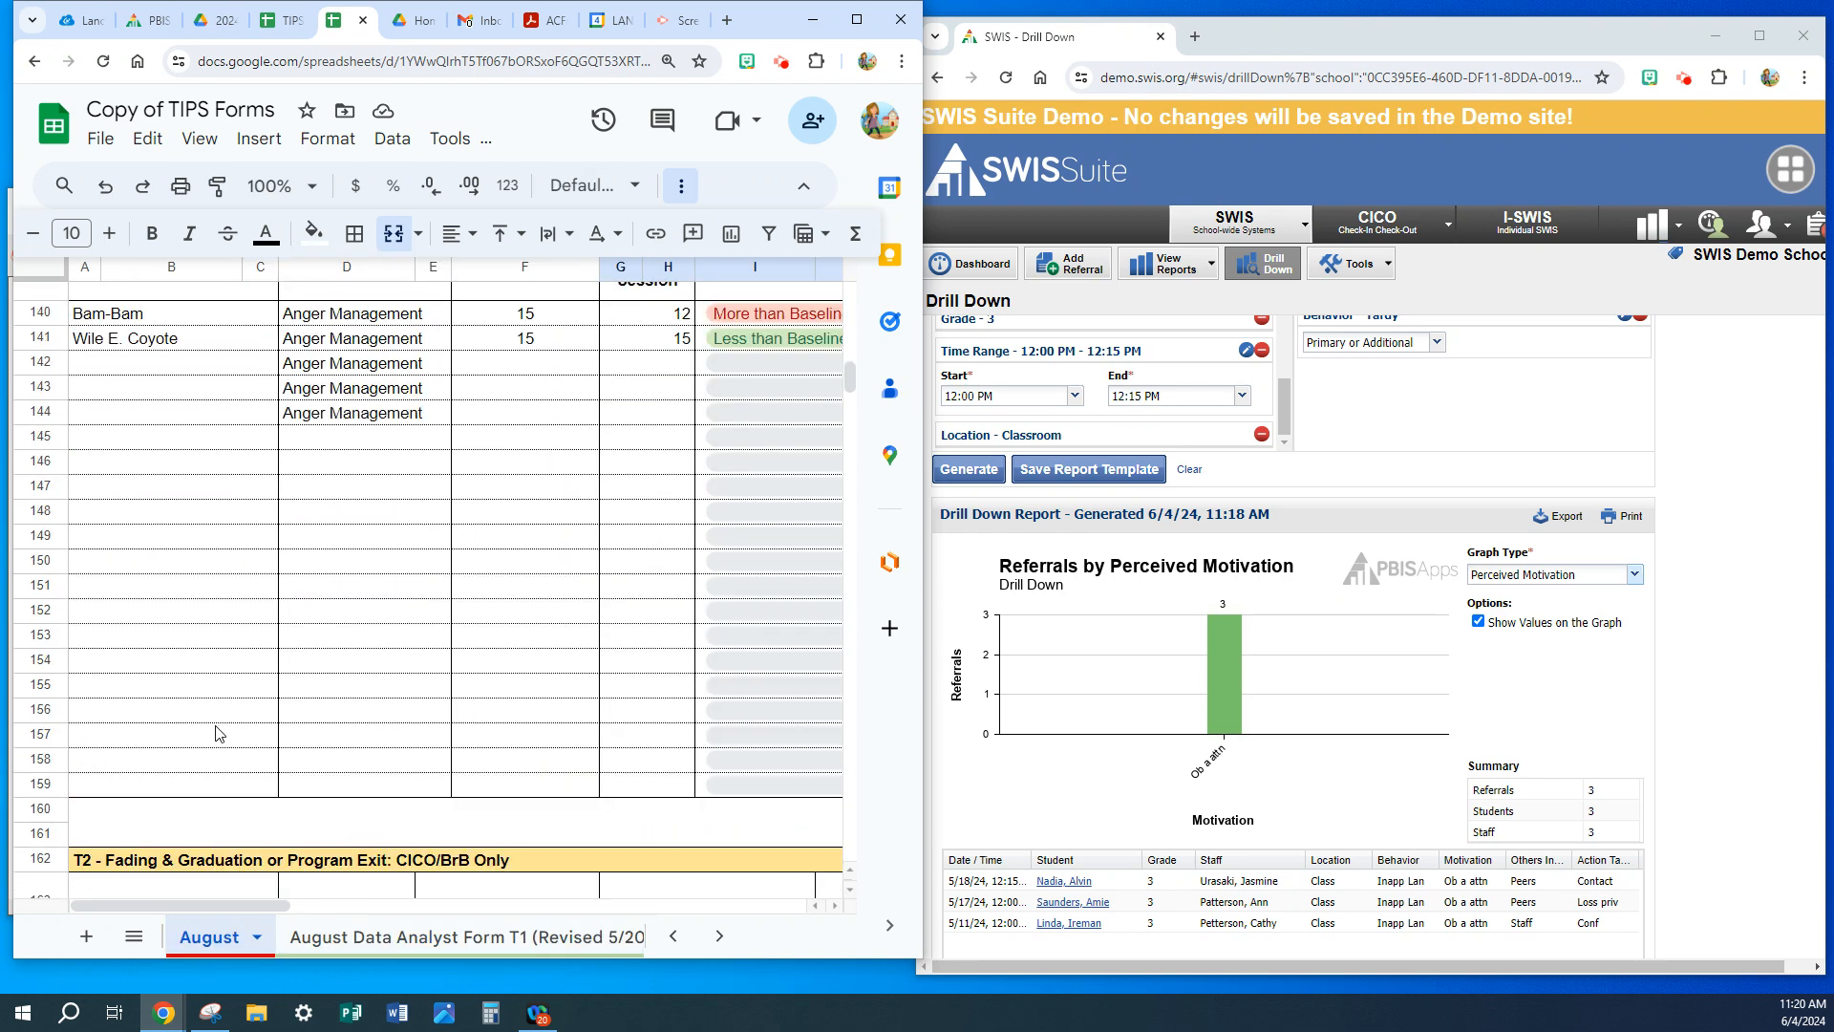
{"action": "scroll", "coordinate": [218, 734], "scroll_direction": "up", "scroll_amount": 15}
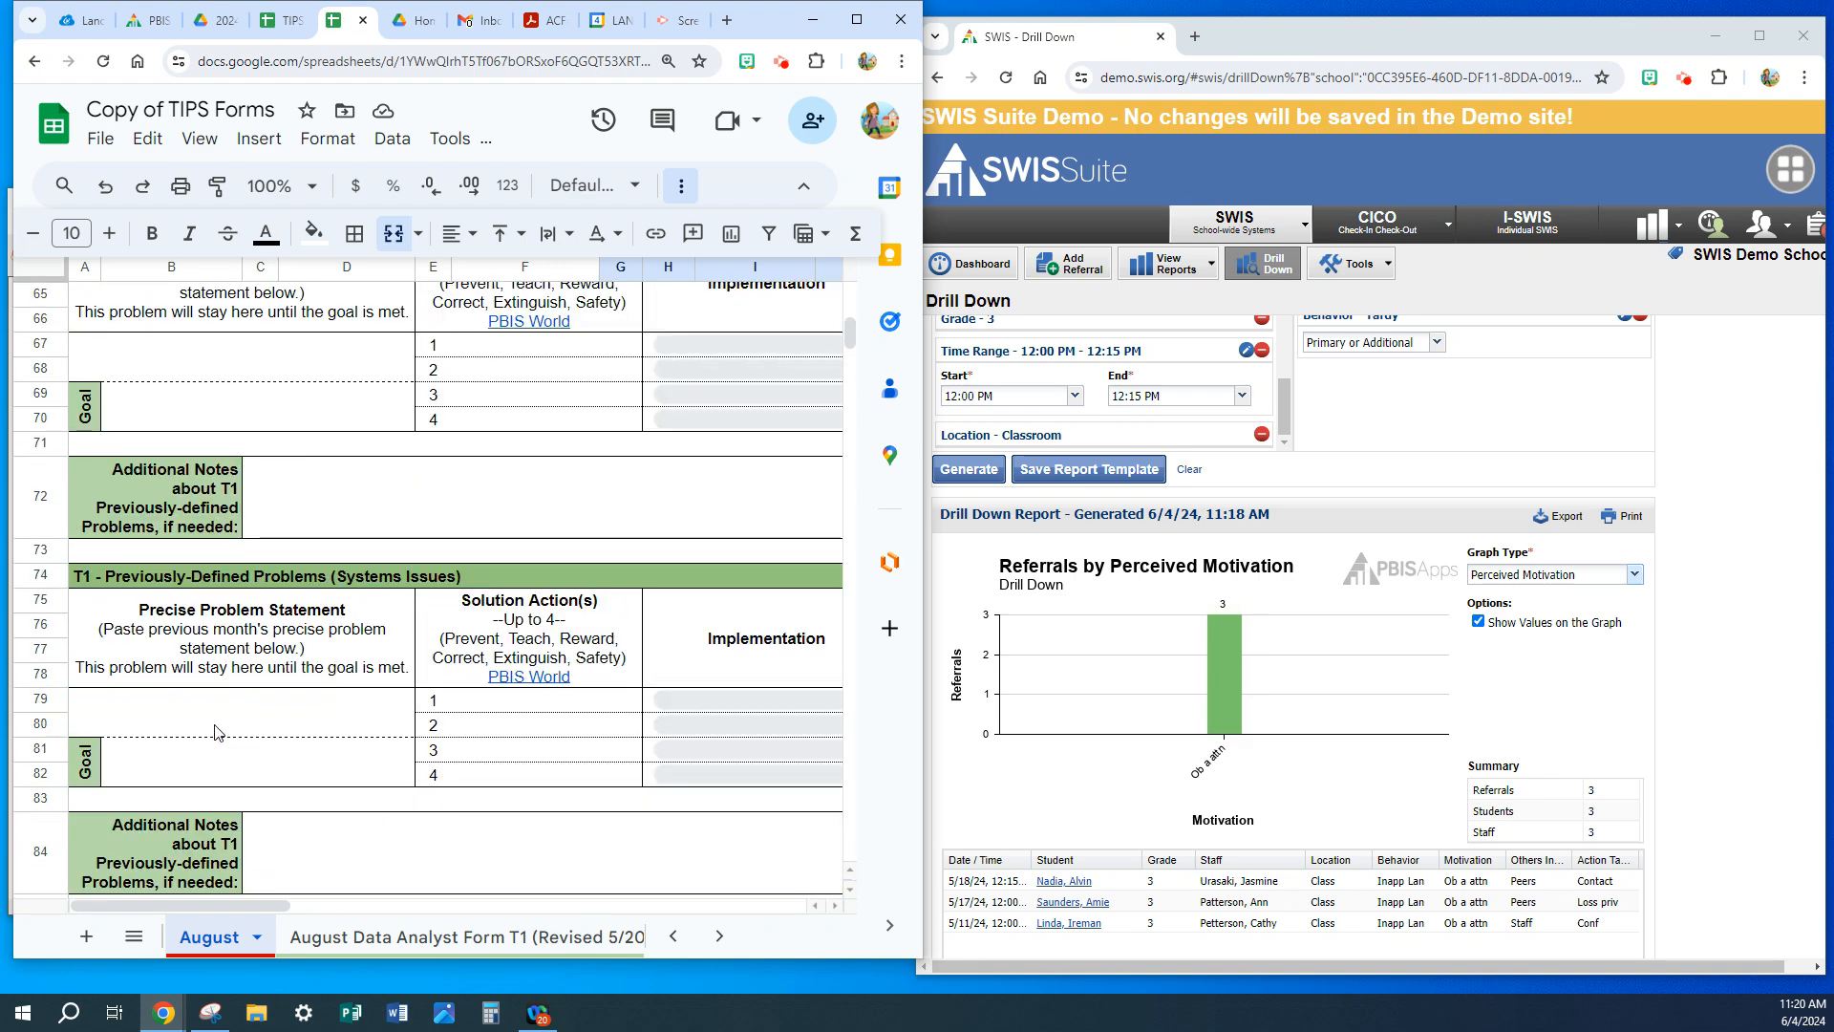
{"action": "scroll", "coordinate": [218, 734], "scroll_direction": "up", "scroll_amount": 2}
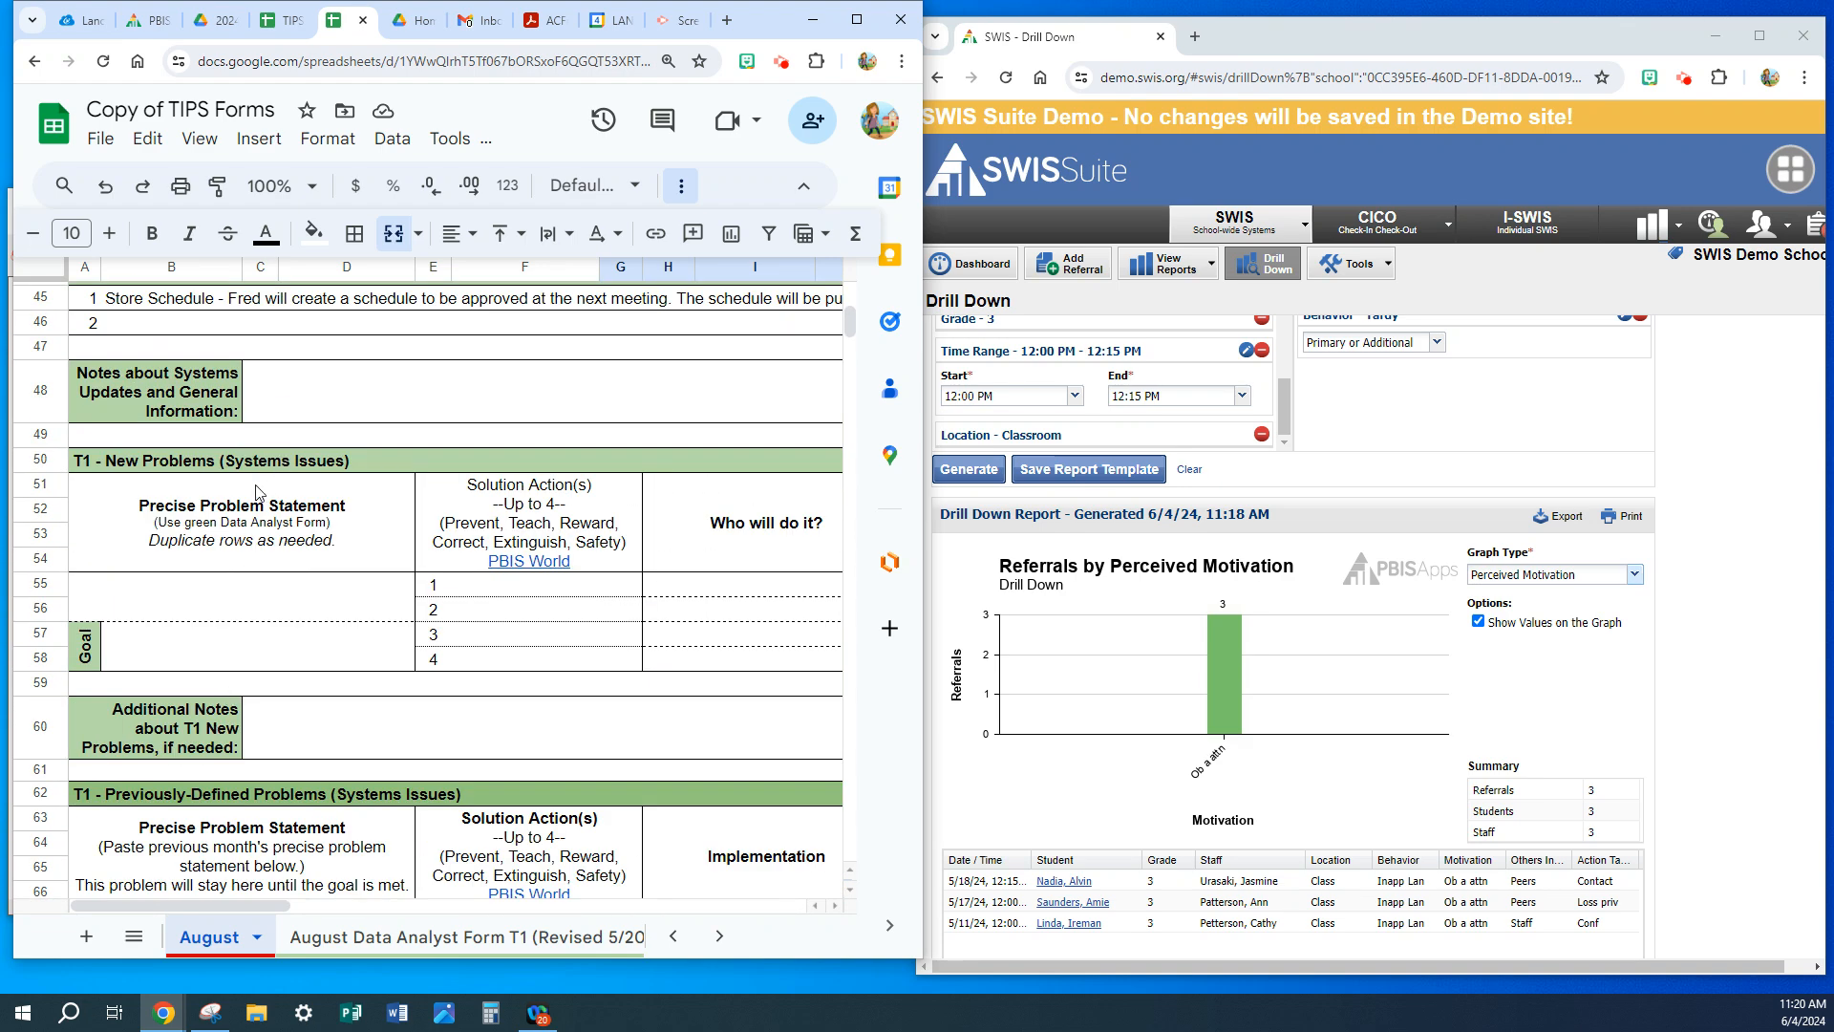
{"action": "left_click", "coordinate": [114, 607]}
{"action": "key", "text": "ctrl+v"}
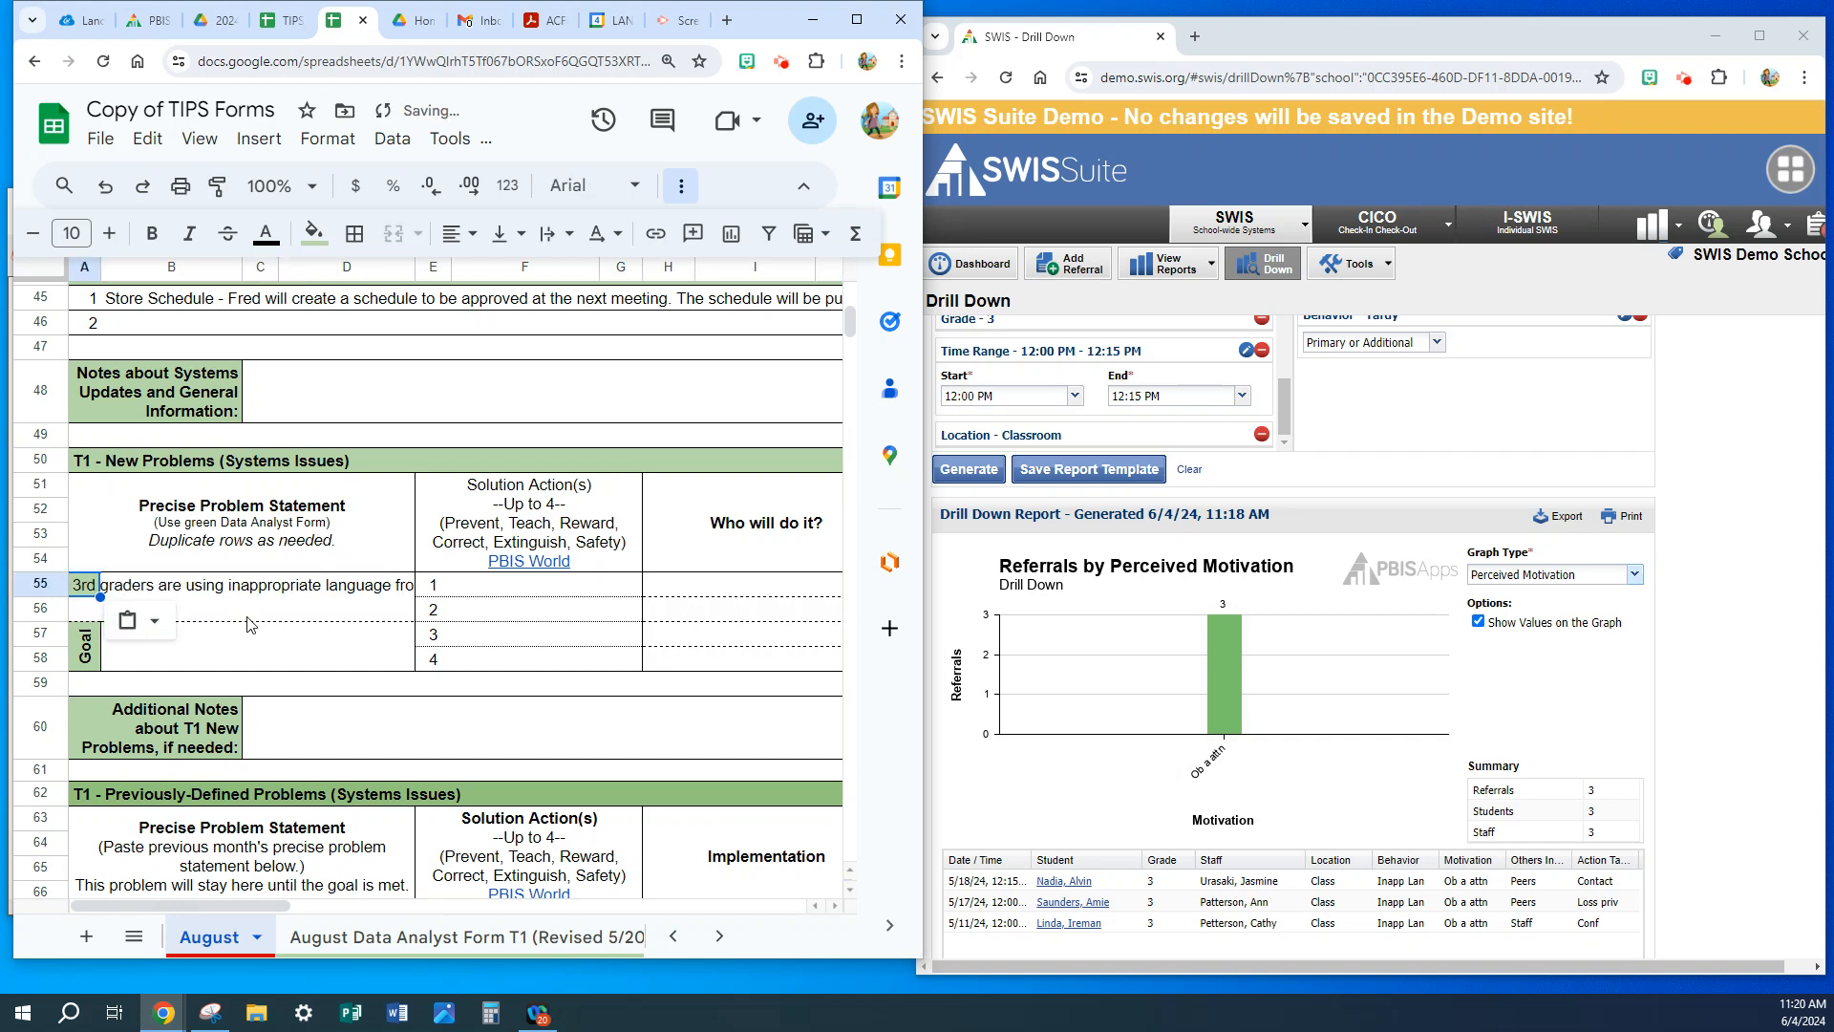
- Merge A55:D56 with the problem statement wrapped and top-aligned, and increase row 56's height to fit the text
{"action": "left_click", "coordinate": [230, 589]}
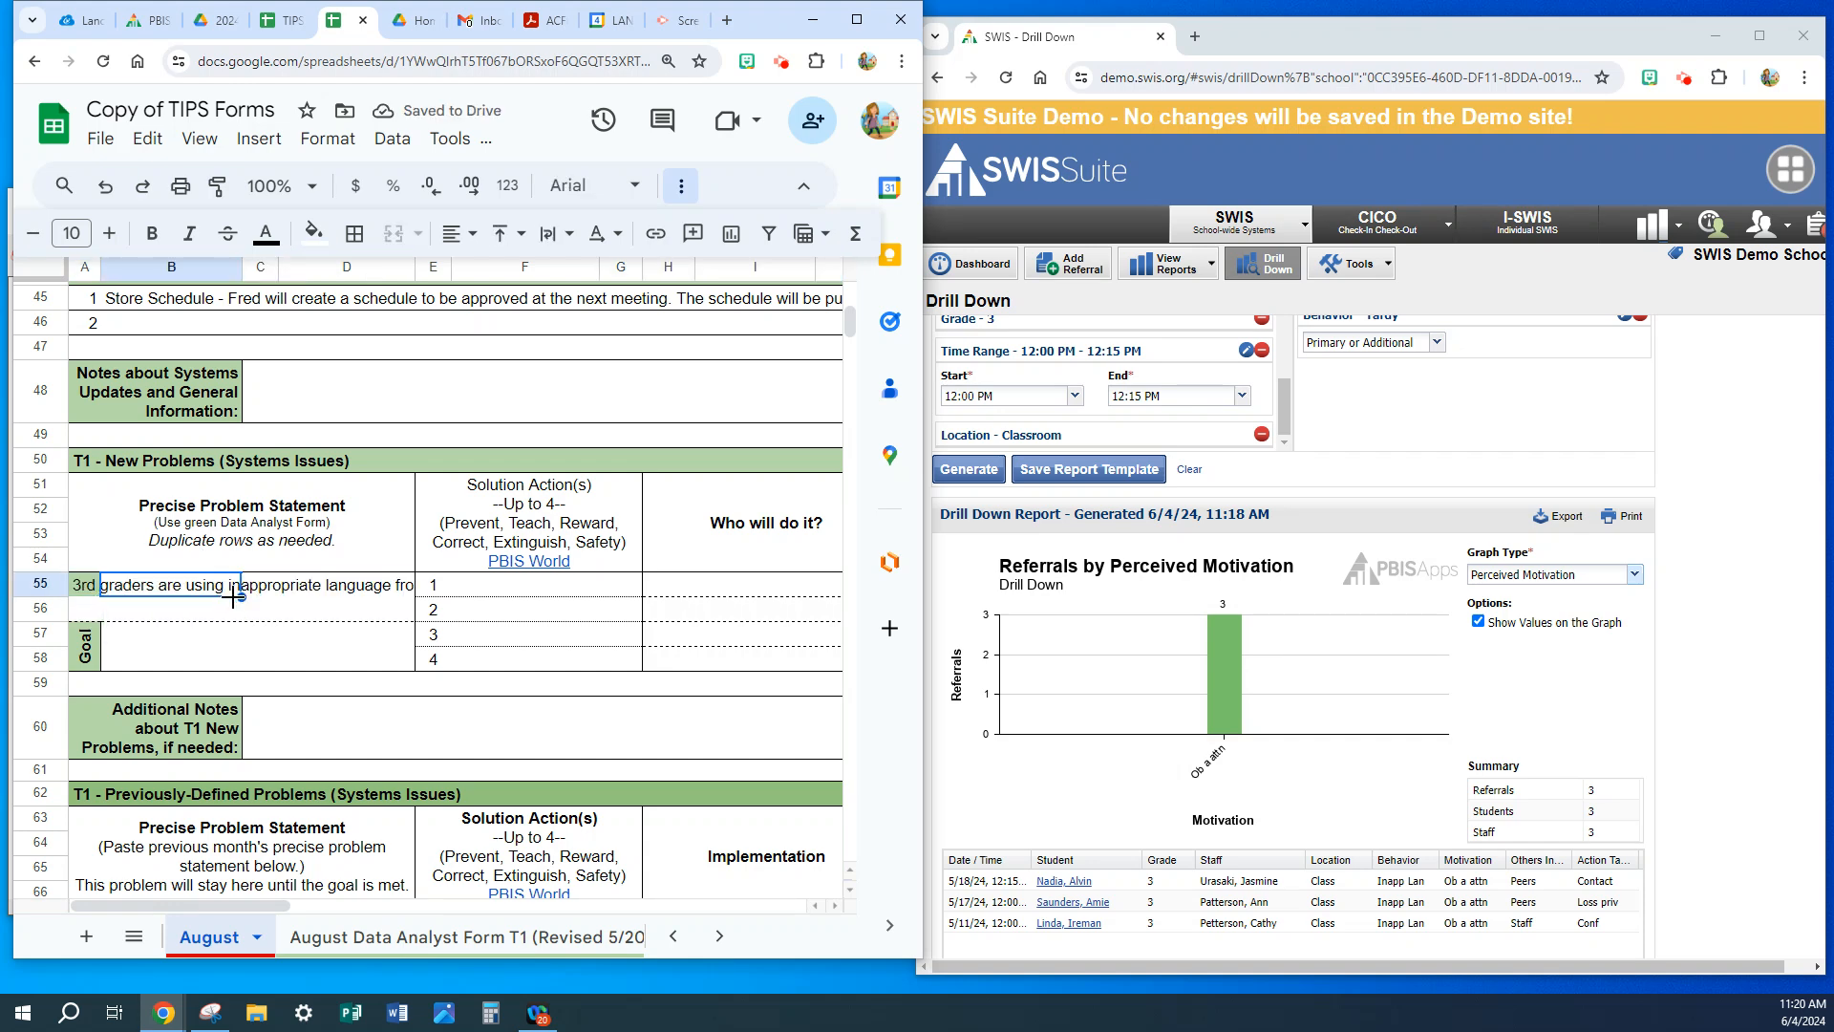
{"action": "left_click", "coordinate": [86, 596]}
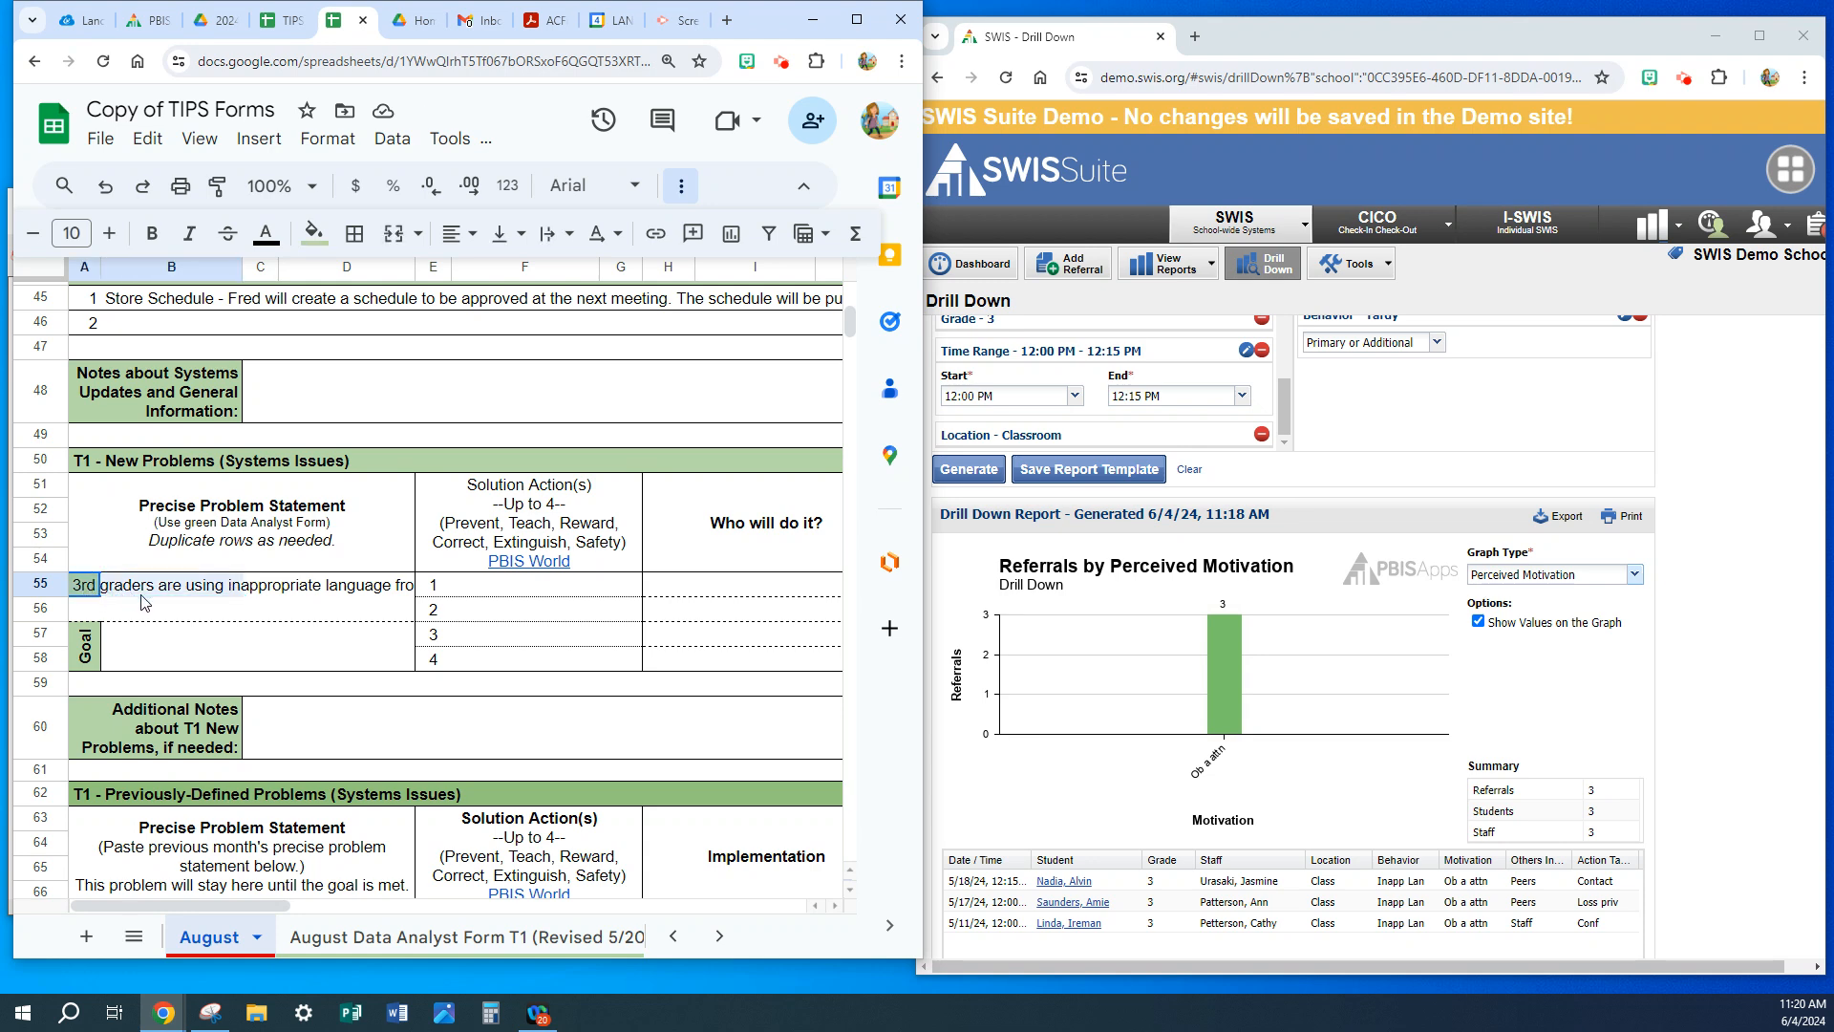
{"action": "left_click_drag", "start_coordinate": [144, 600], "coordinate": [361, 613]}
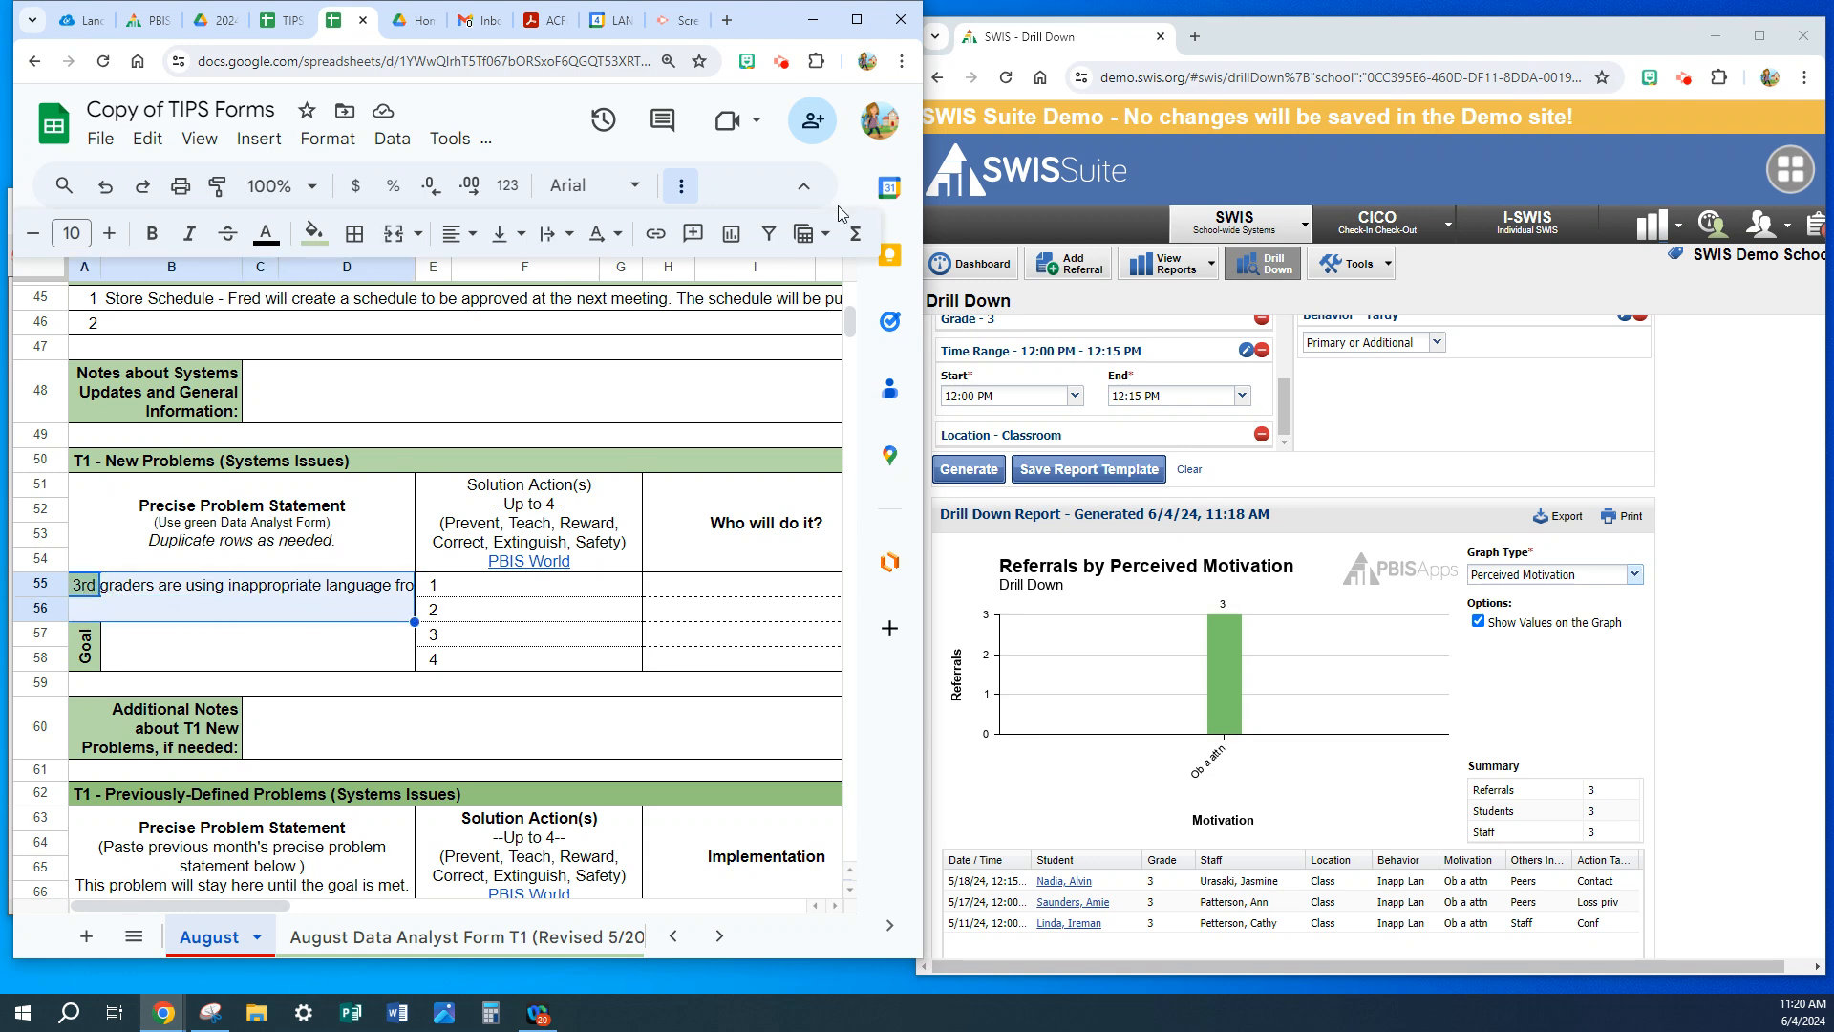
{"action": "left_click", "coordinate": [849, 27]}
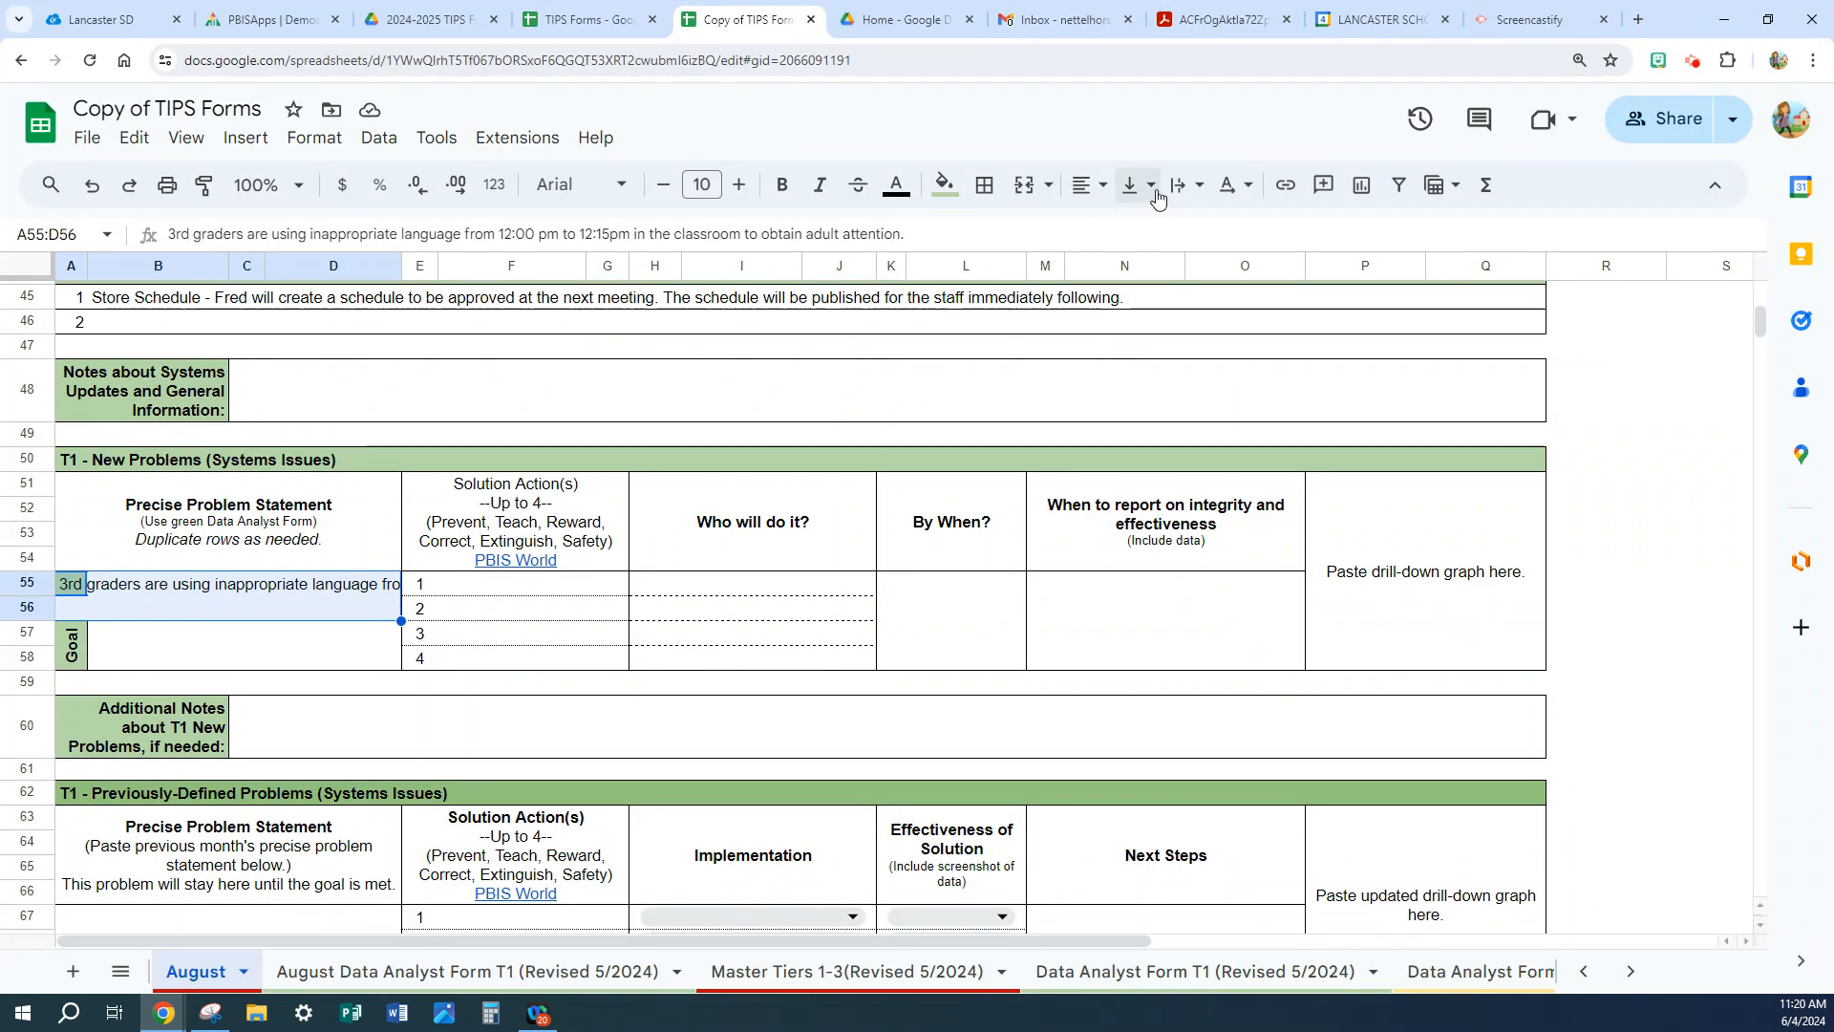
{"action": "left_click", "coordinate": [1151, 190]}
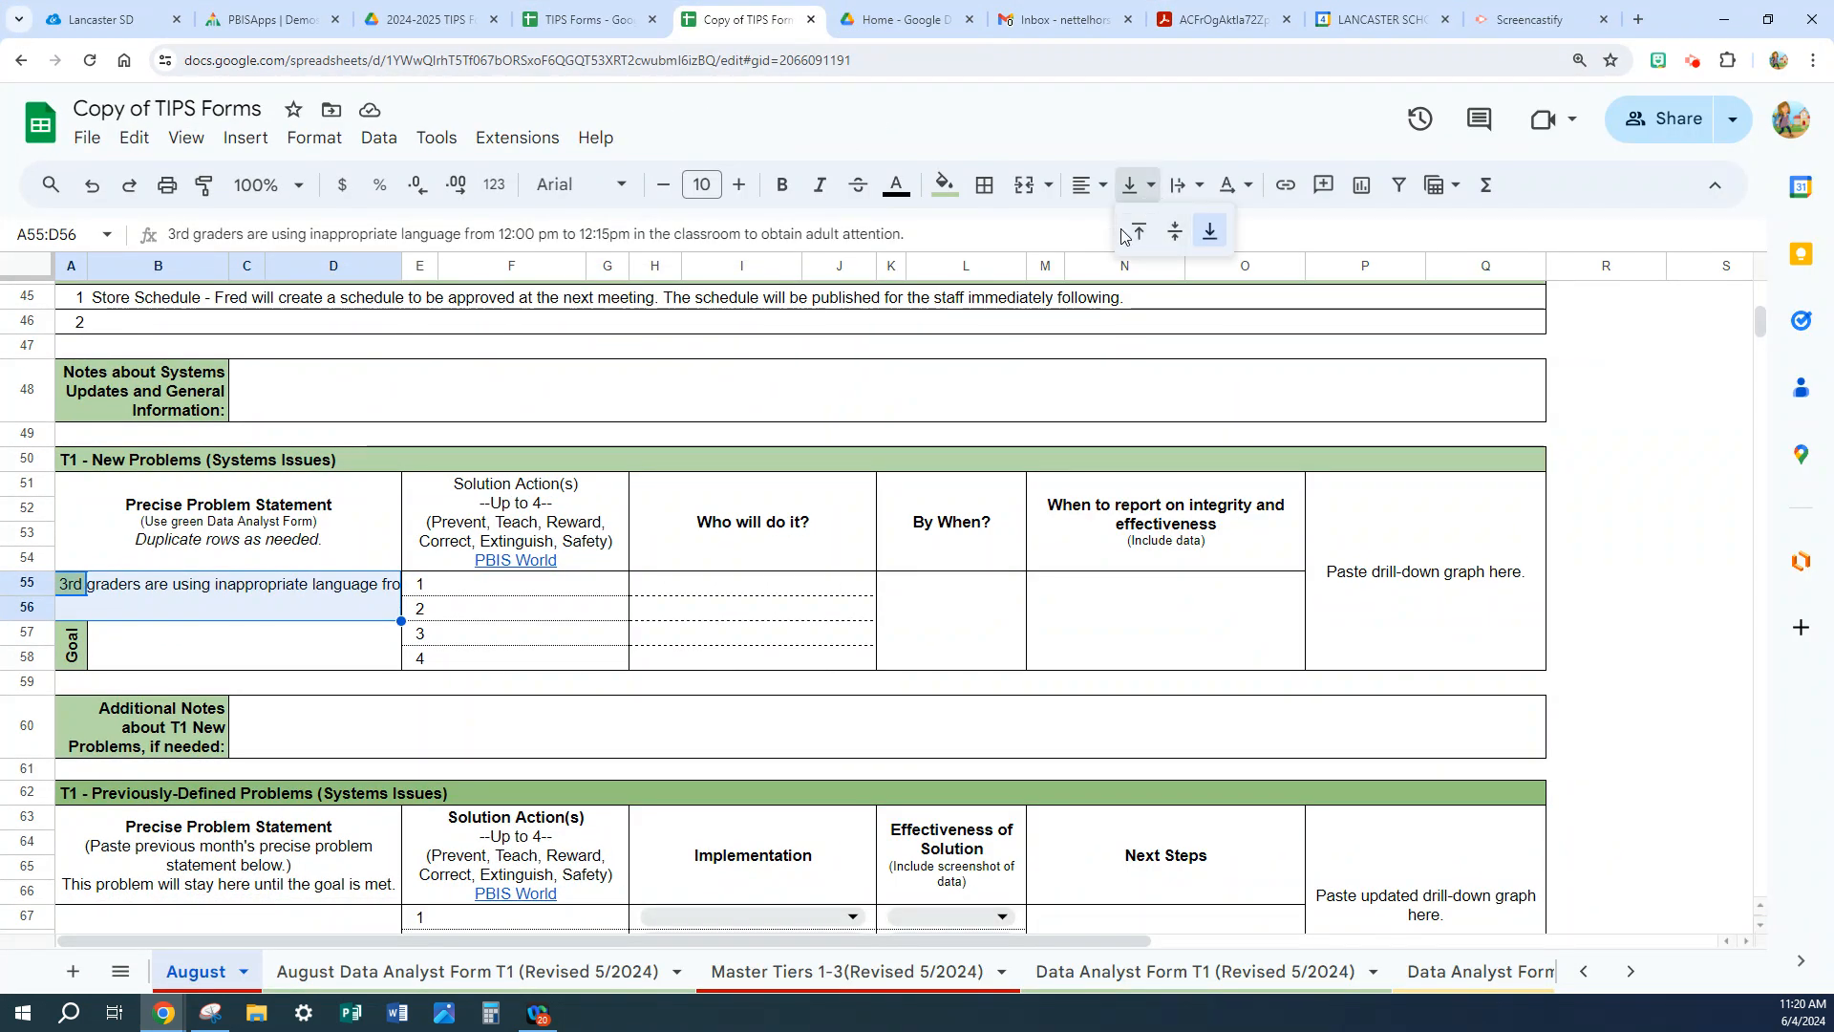
{"action": "left_click", "coordinate": [1137, 232]}
{"action": "left_click", "coordinate": [1189, 186]}
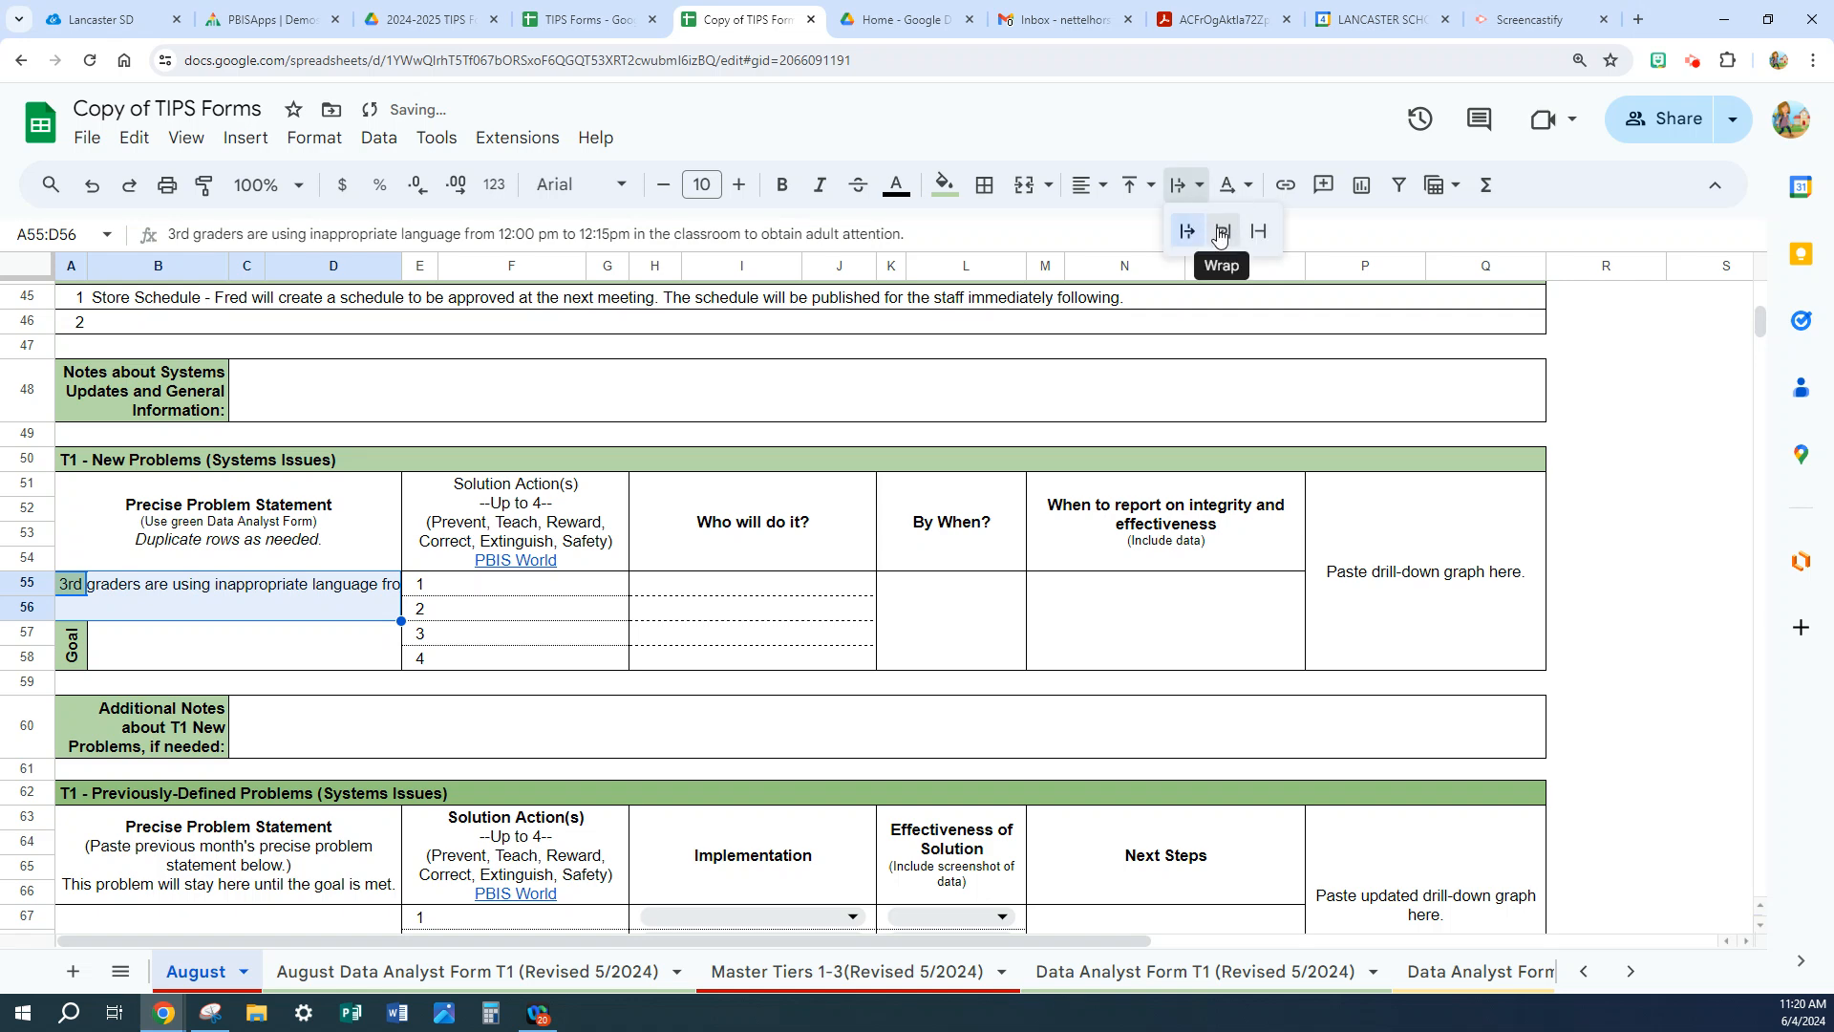
{"action": "left_click", "coordinate": [1221, 233]}
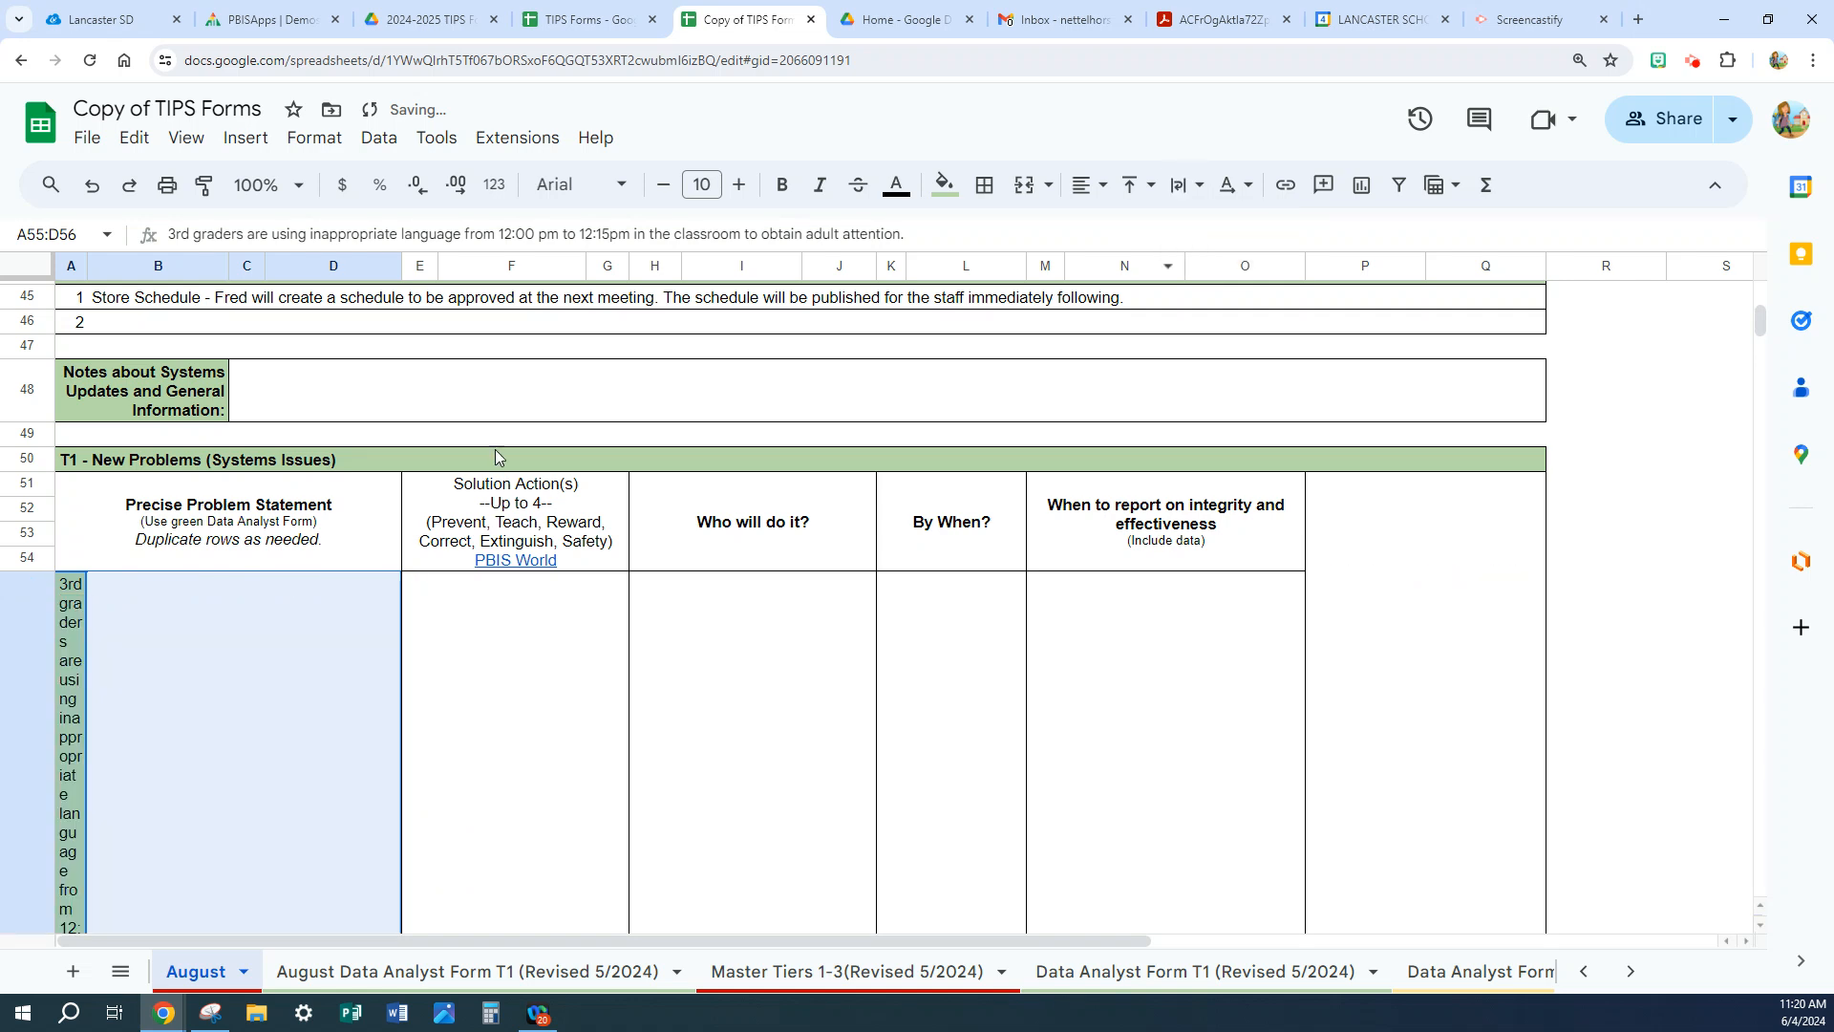
{"action": "left_click", "coordinate": [1030, 196]}
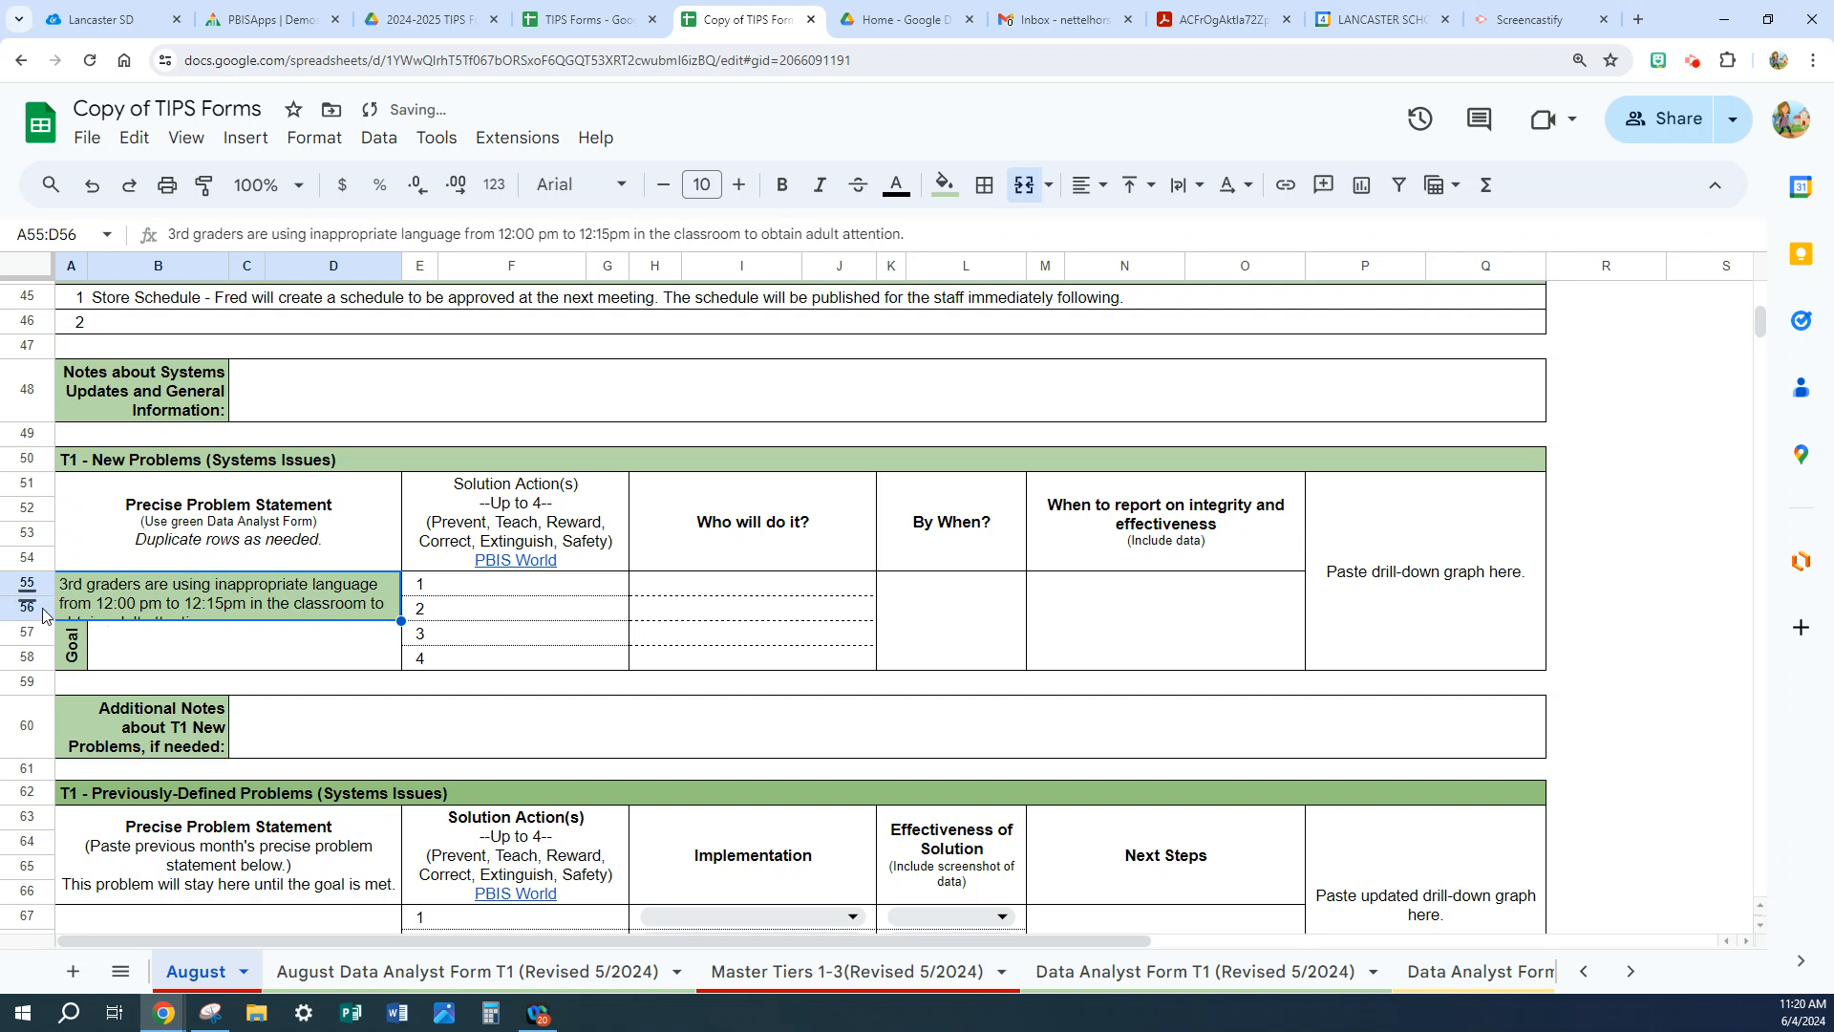
{"action": "left_click_drag", "start_coordinate": [31, 621], "coordinate": [31, 633]}
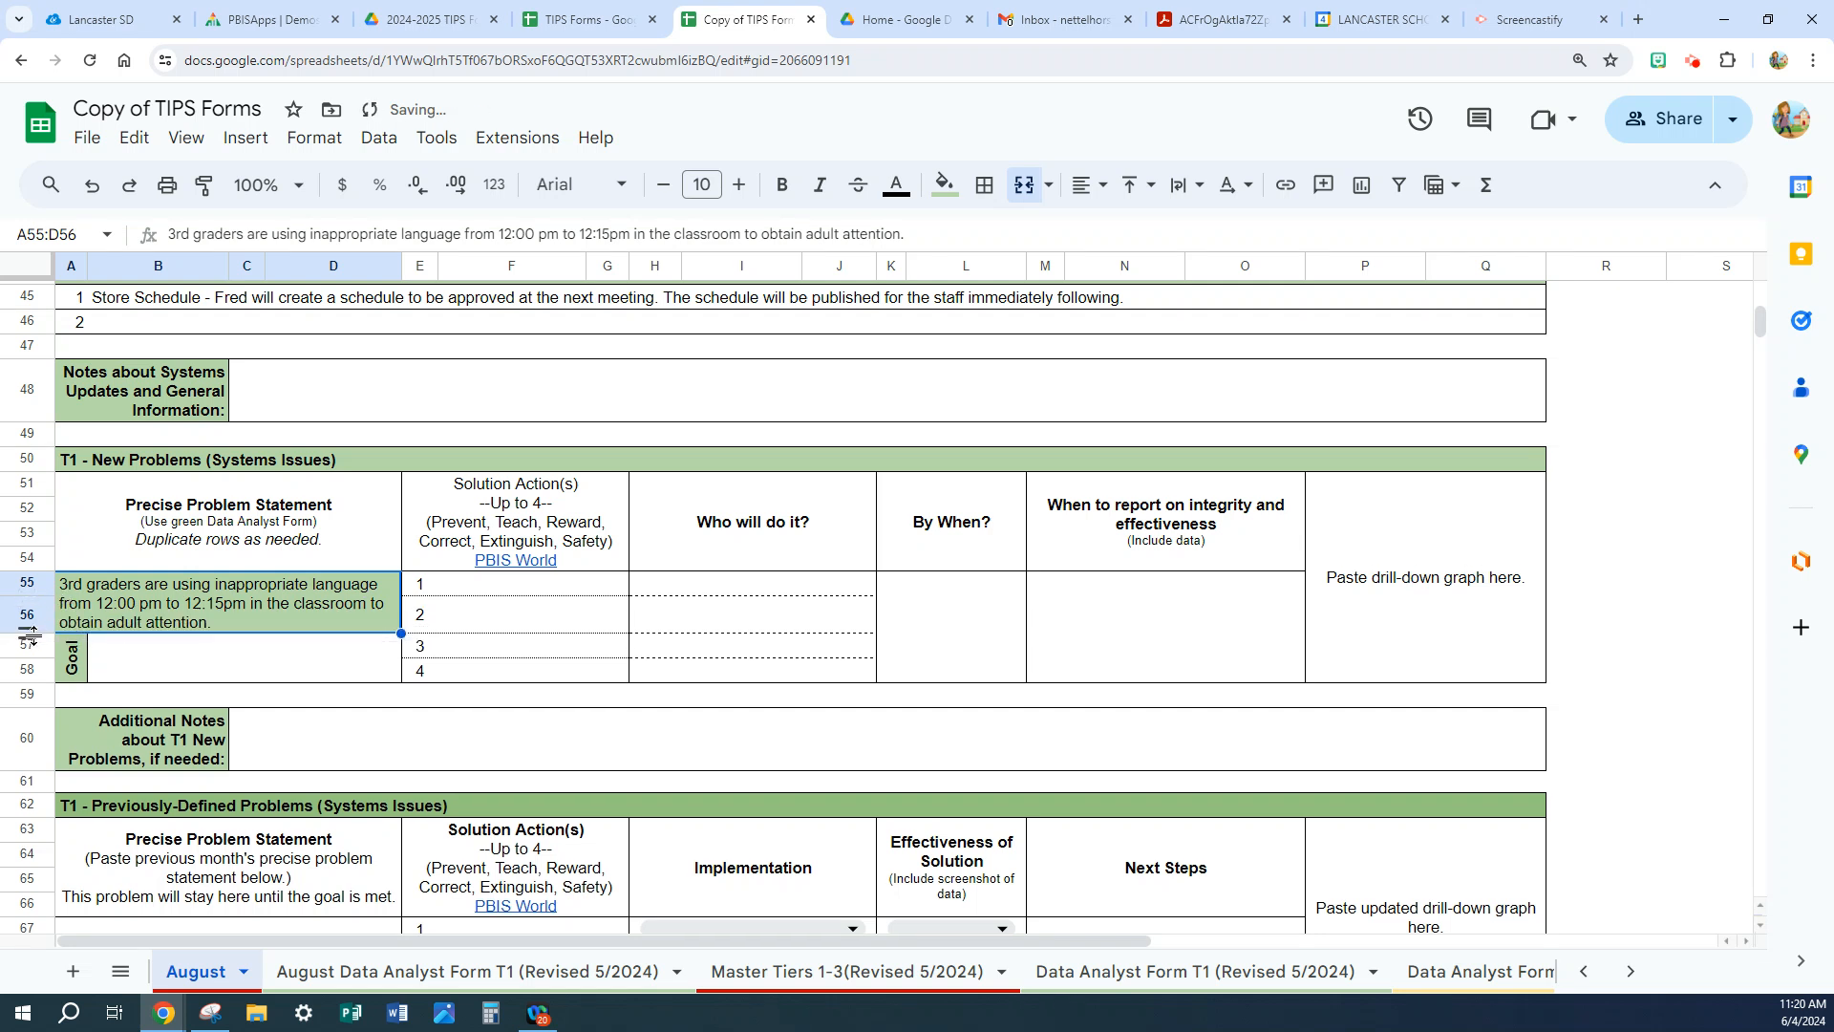
- Enter "Reteach matrix after lunch" as Solution Action 1 for the new Tier 1 problem
{"action": "left_click", "coordinate": [203, 657]}
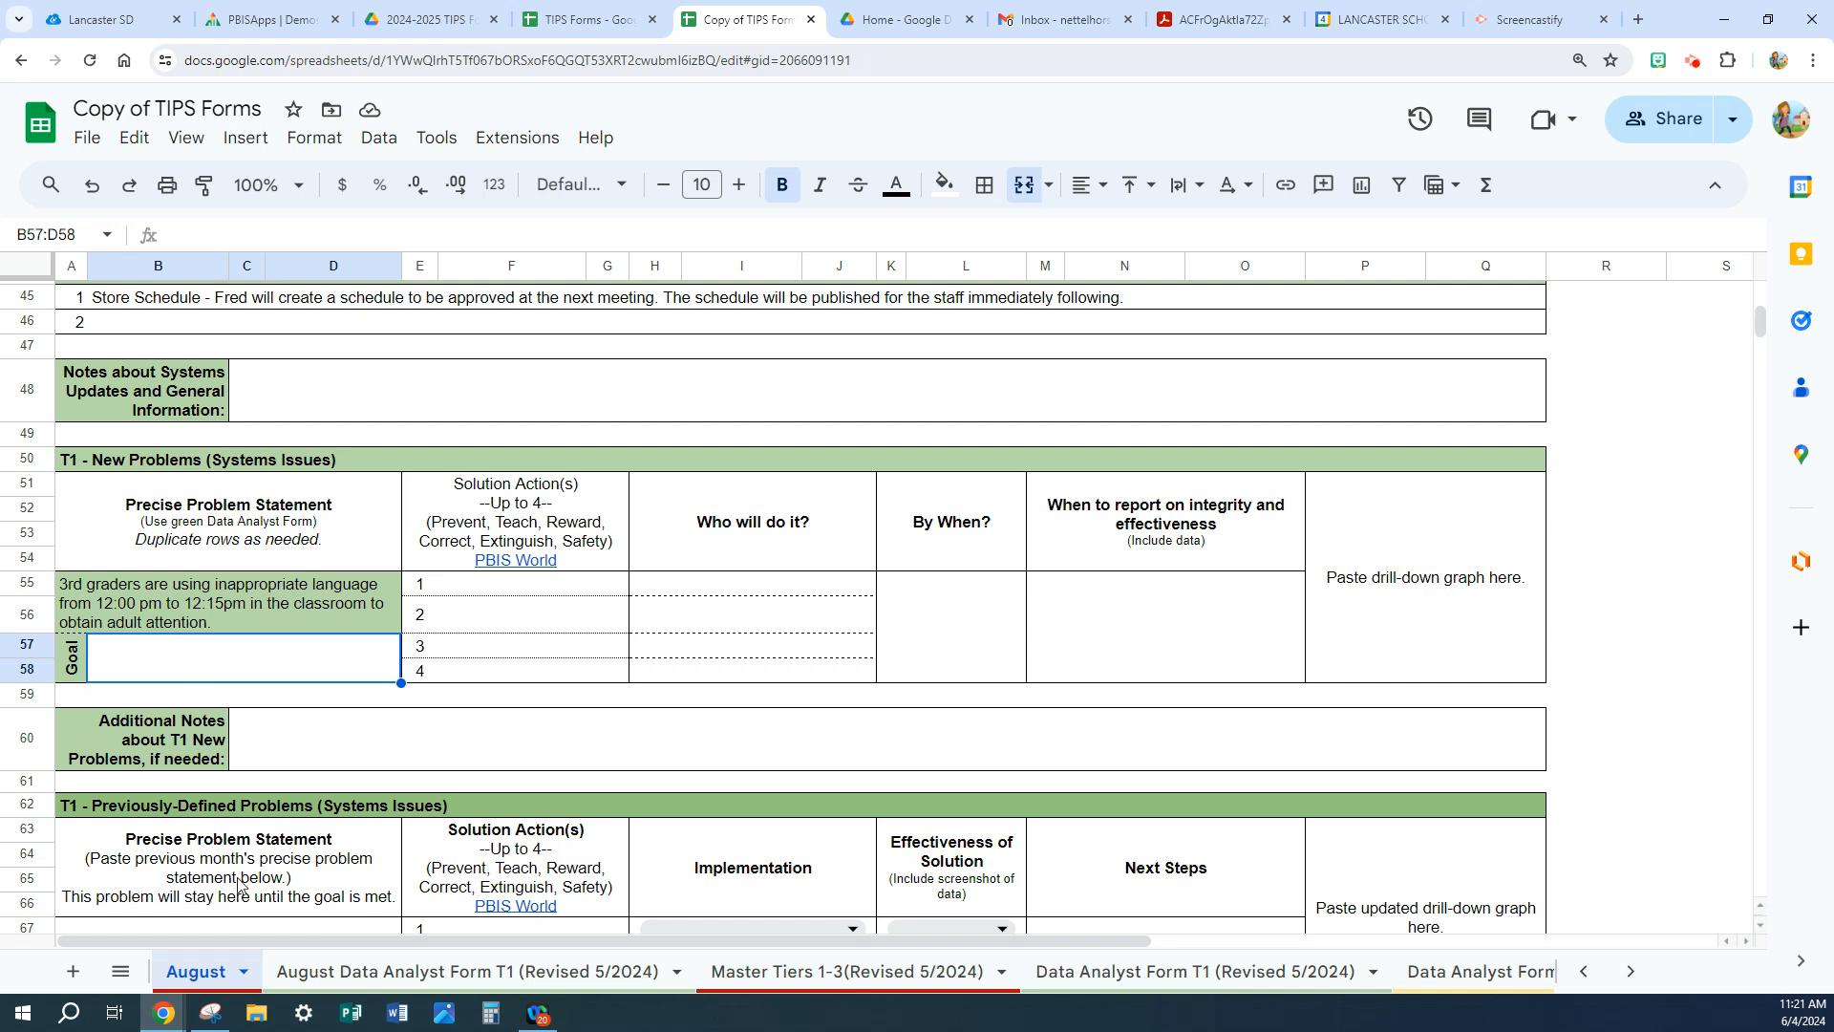
{"action": "left_click", "coordinate": [489, 598]}
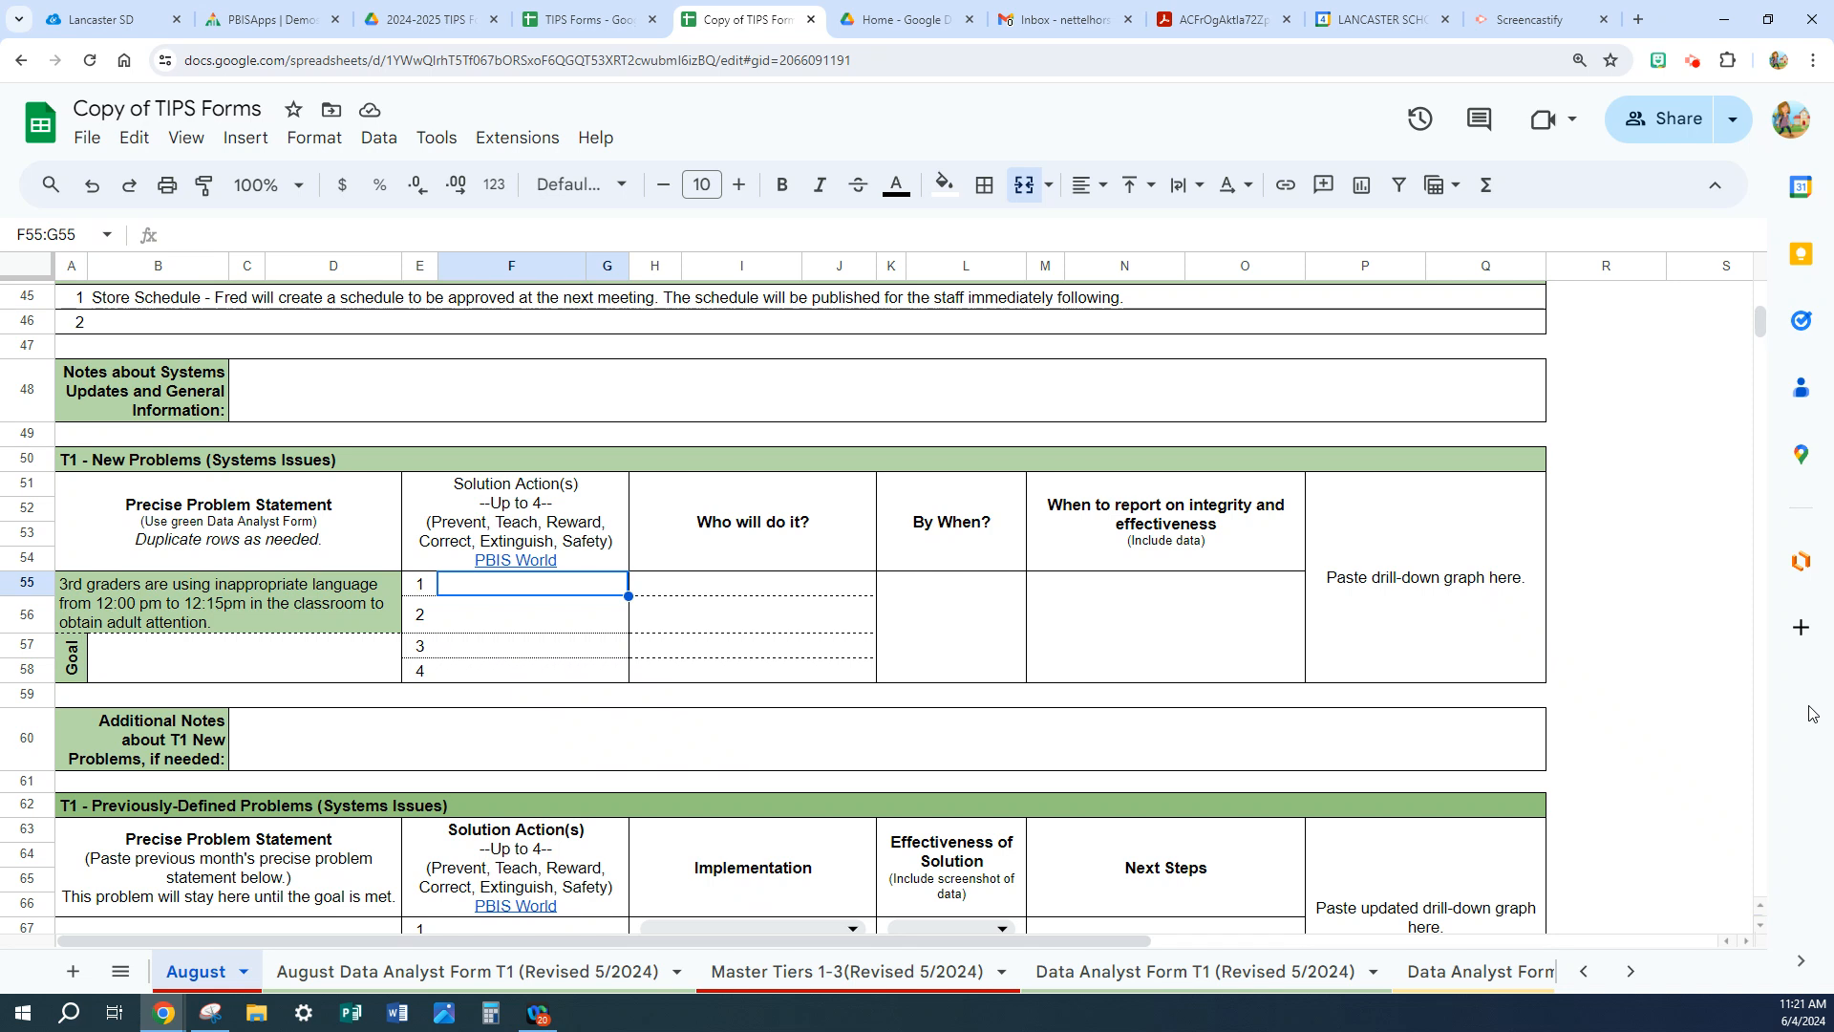
{"action": "type", "text": "Ret"}
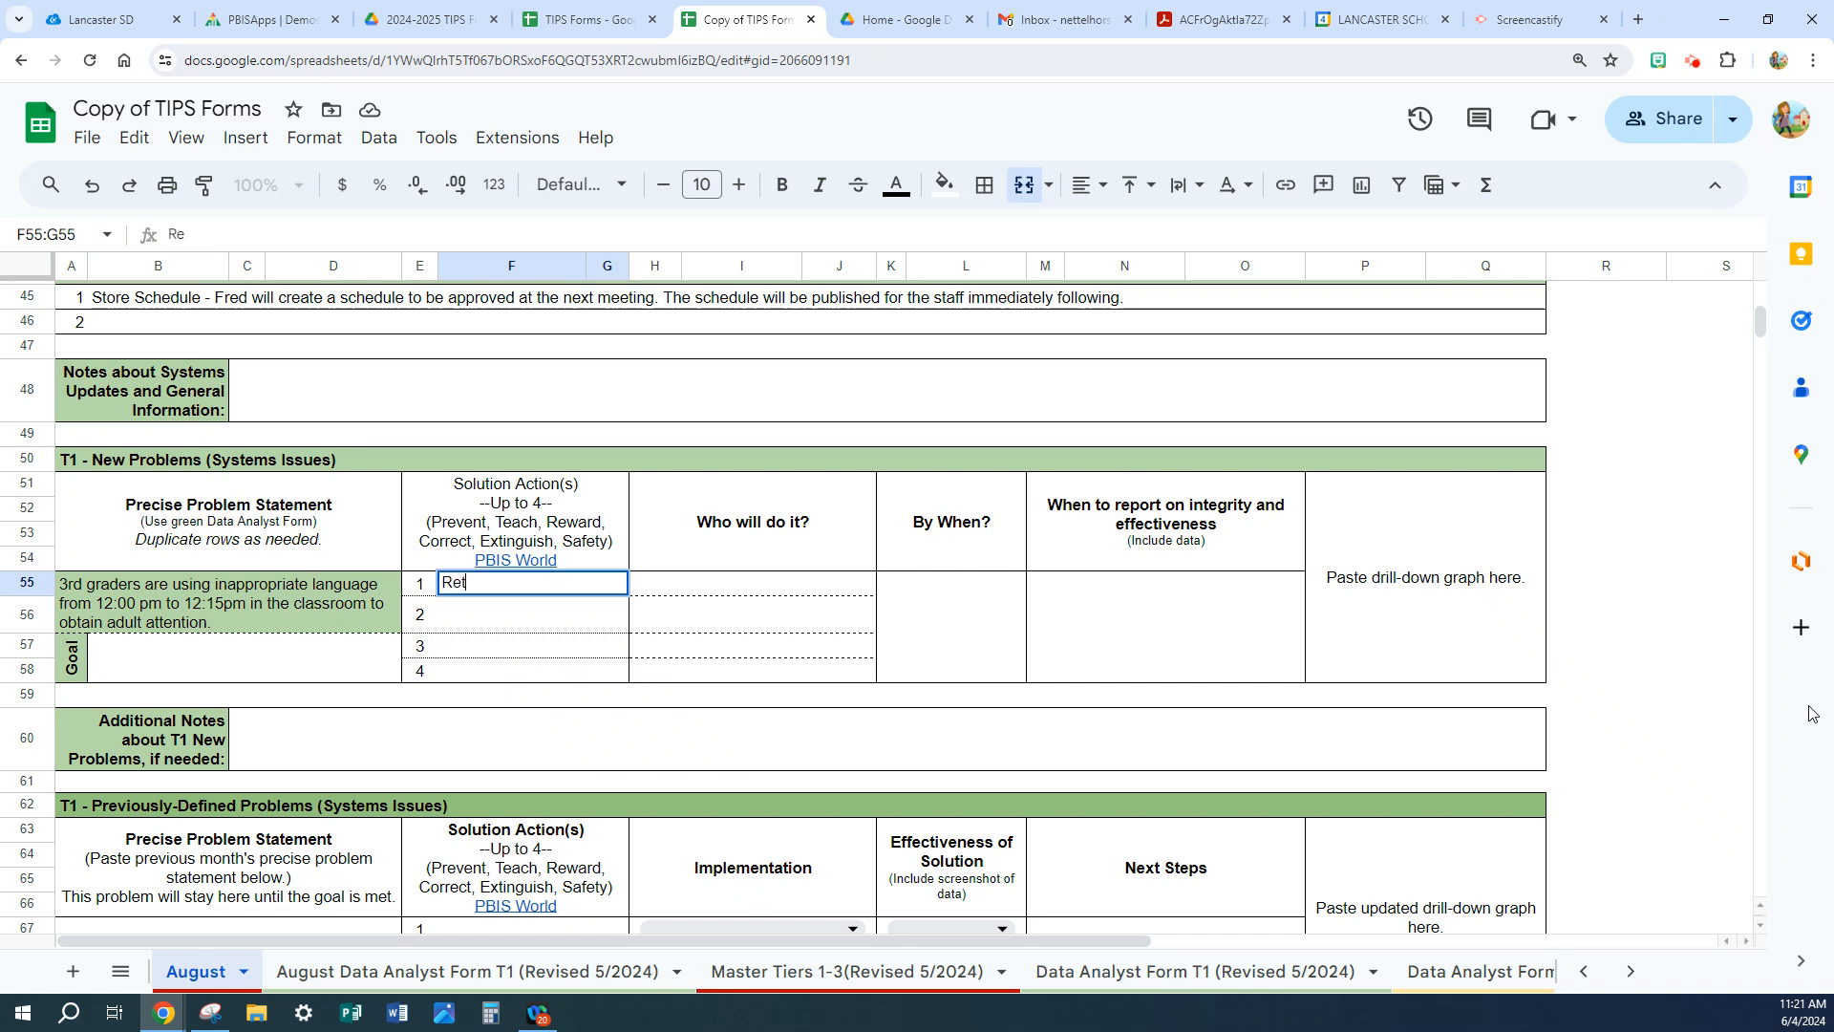
{"action": "type", "text": "each "}
{"action": "type", "text": "ma"}
{"action": "type", "text": "trix afer"}
{"action": "type", "text": "er l"}
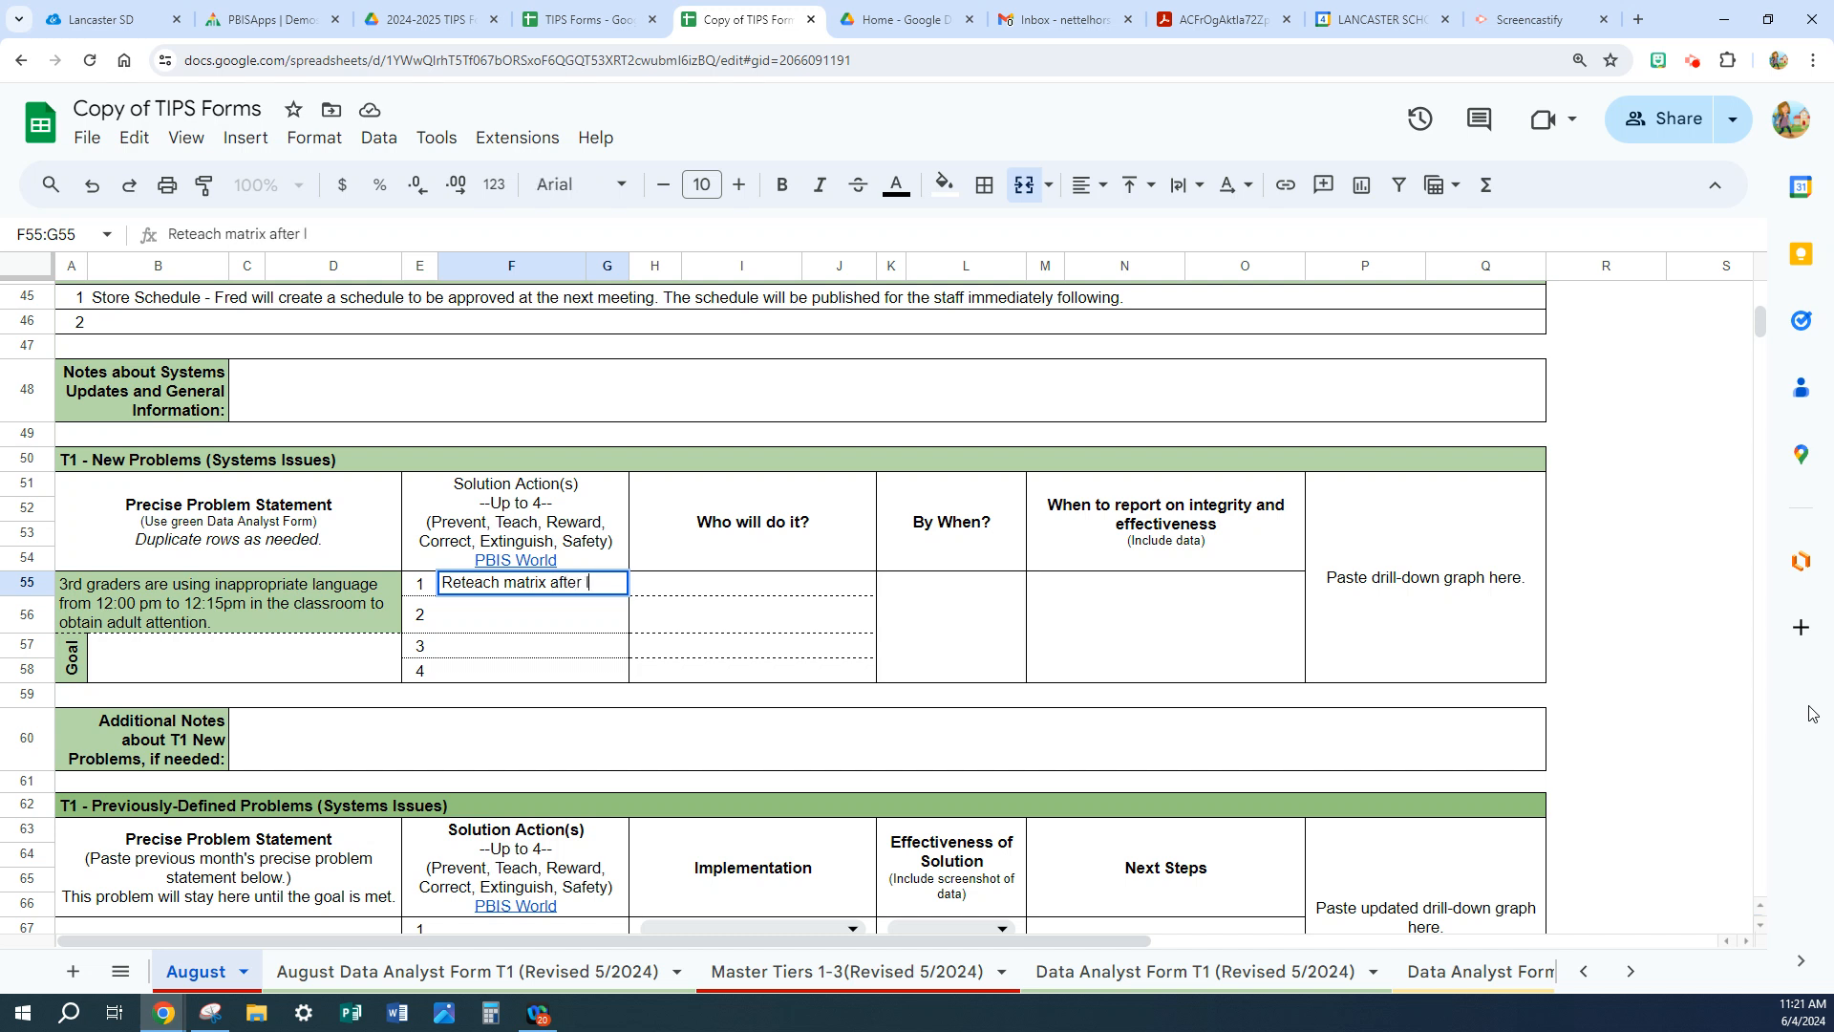
{"action": "type", "text": "unch"}
- Enter "Pass out tickets for quiet students during read aloud" as Solution Action 2 and heighten row 56 to fit it
{"action": "left_click", "coordinate": [471, 614]}
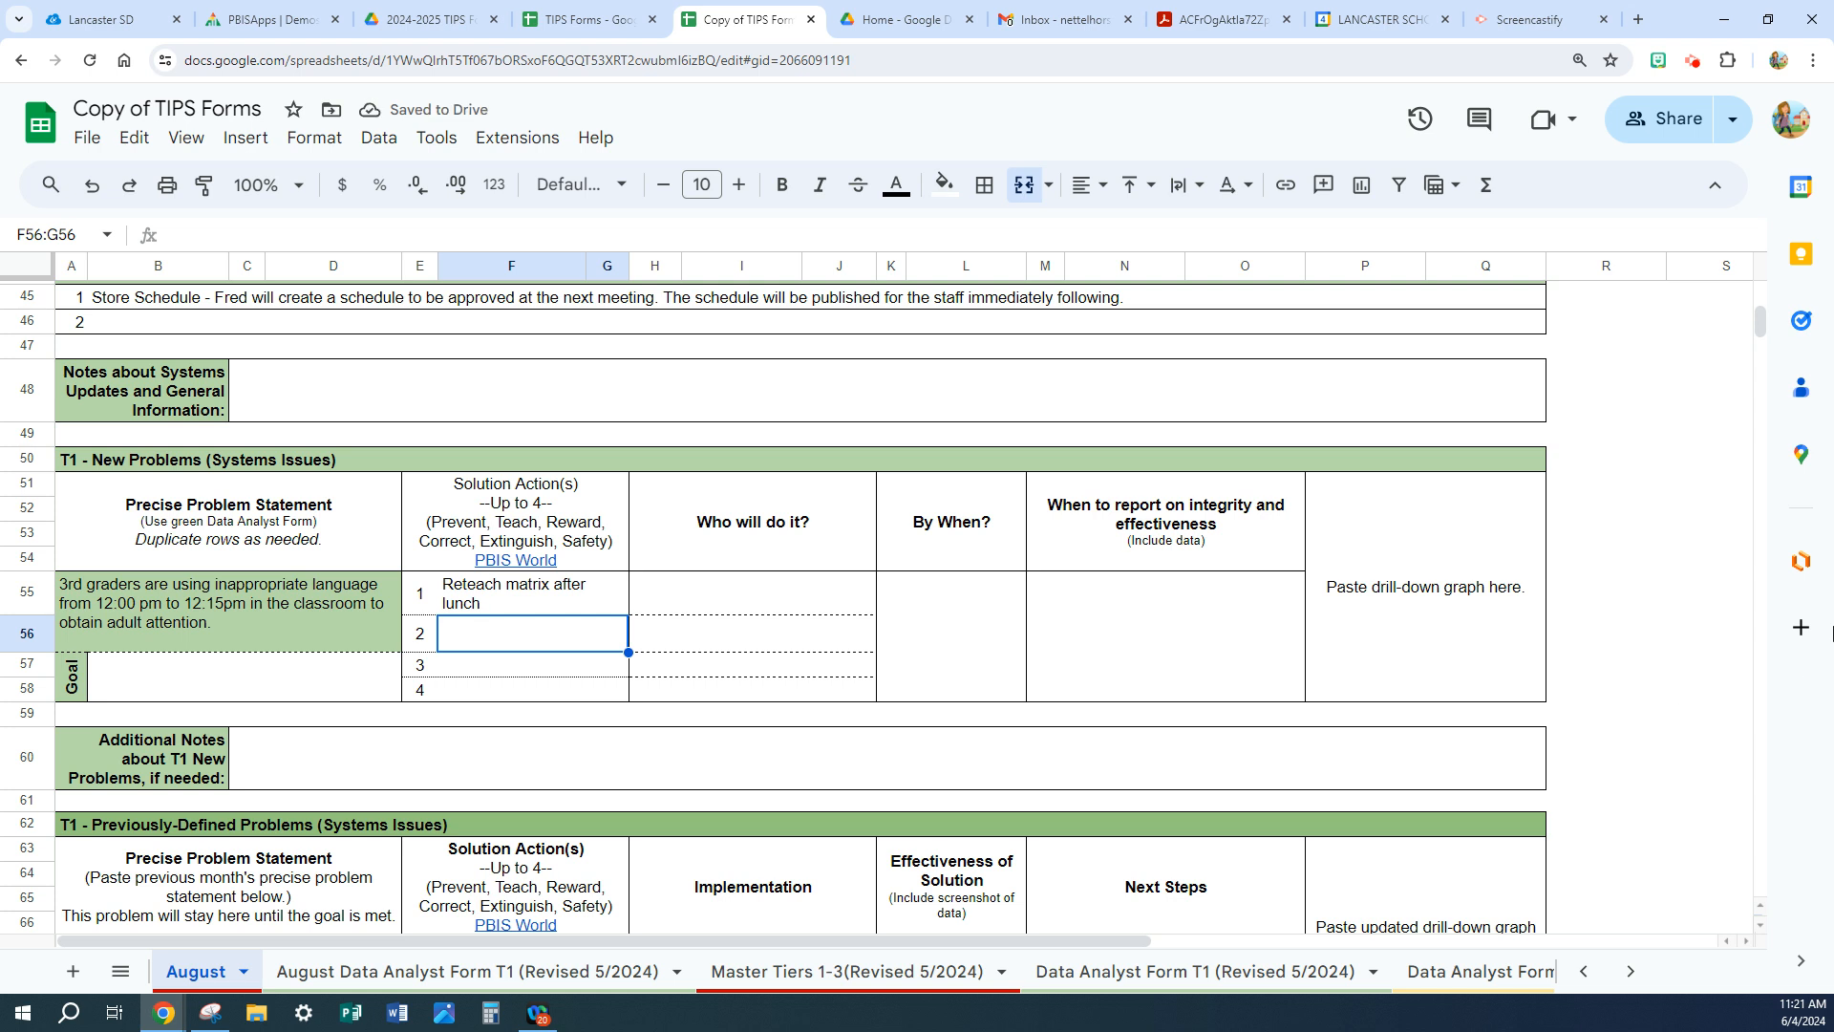
{"action": "type", "text": "Pass "}
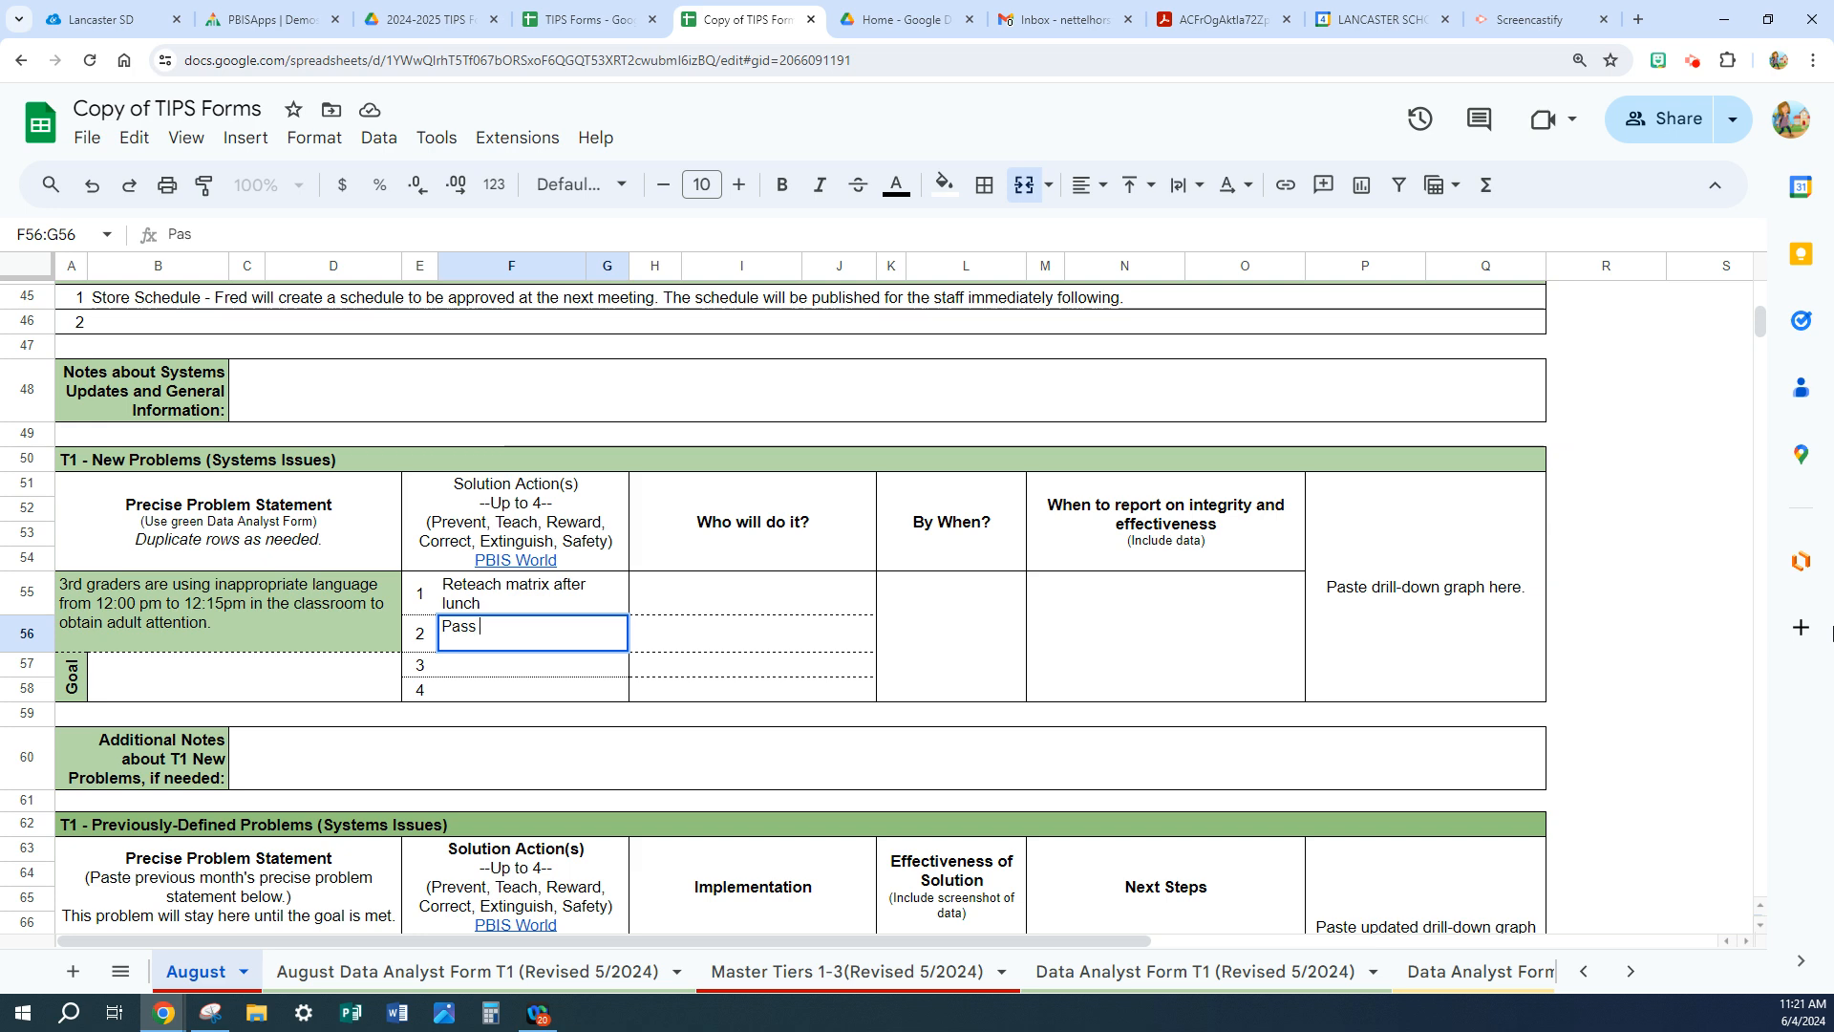
{"action": "type", "text": "out tickets for"}
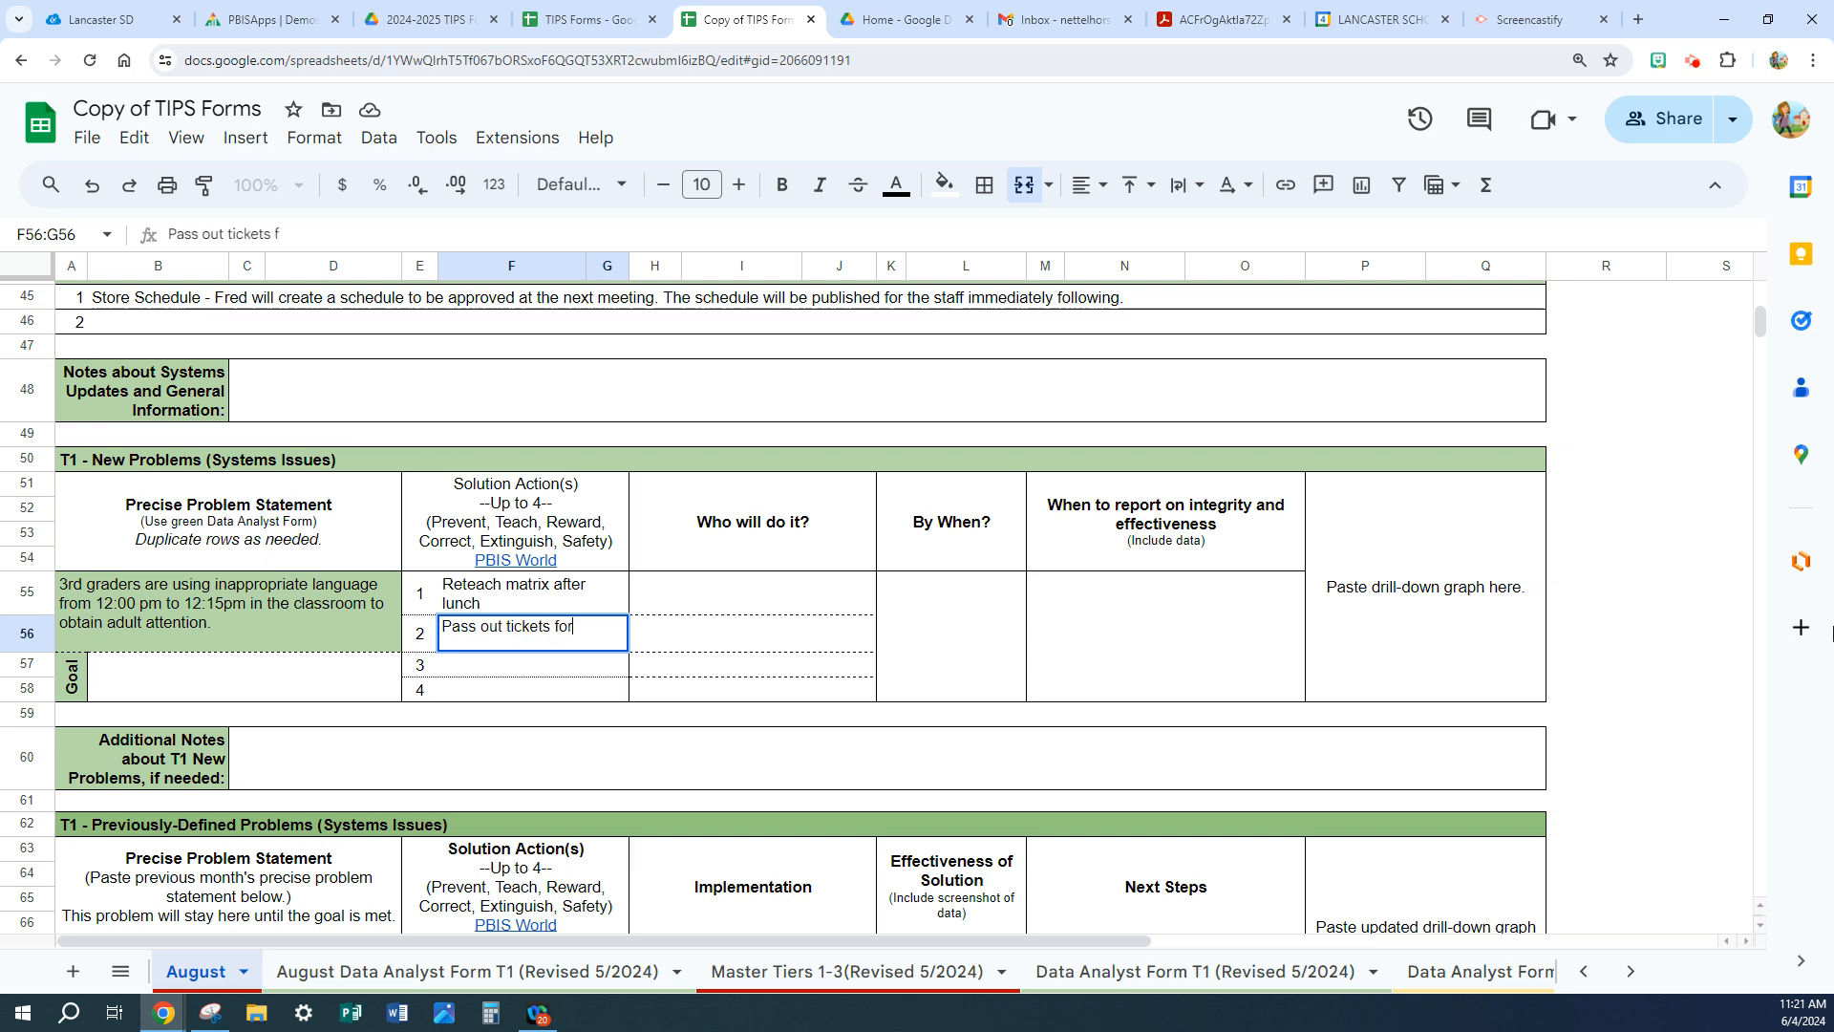
{"action": "type", "text": " quiet "}
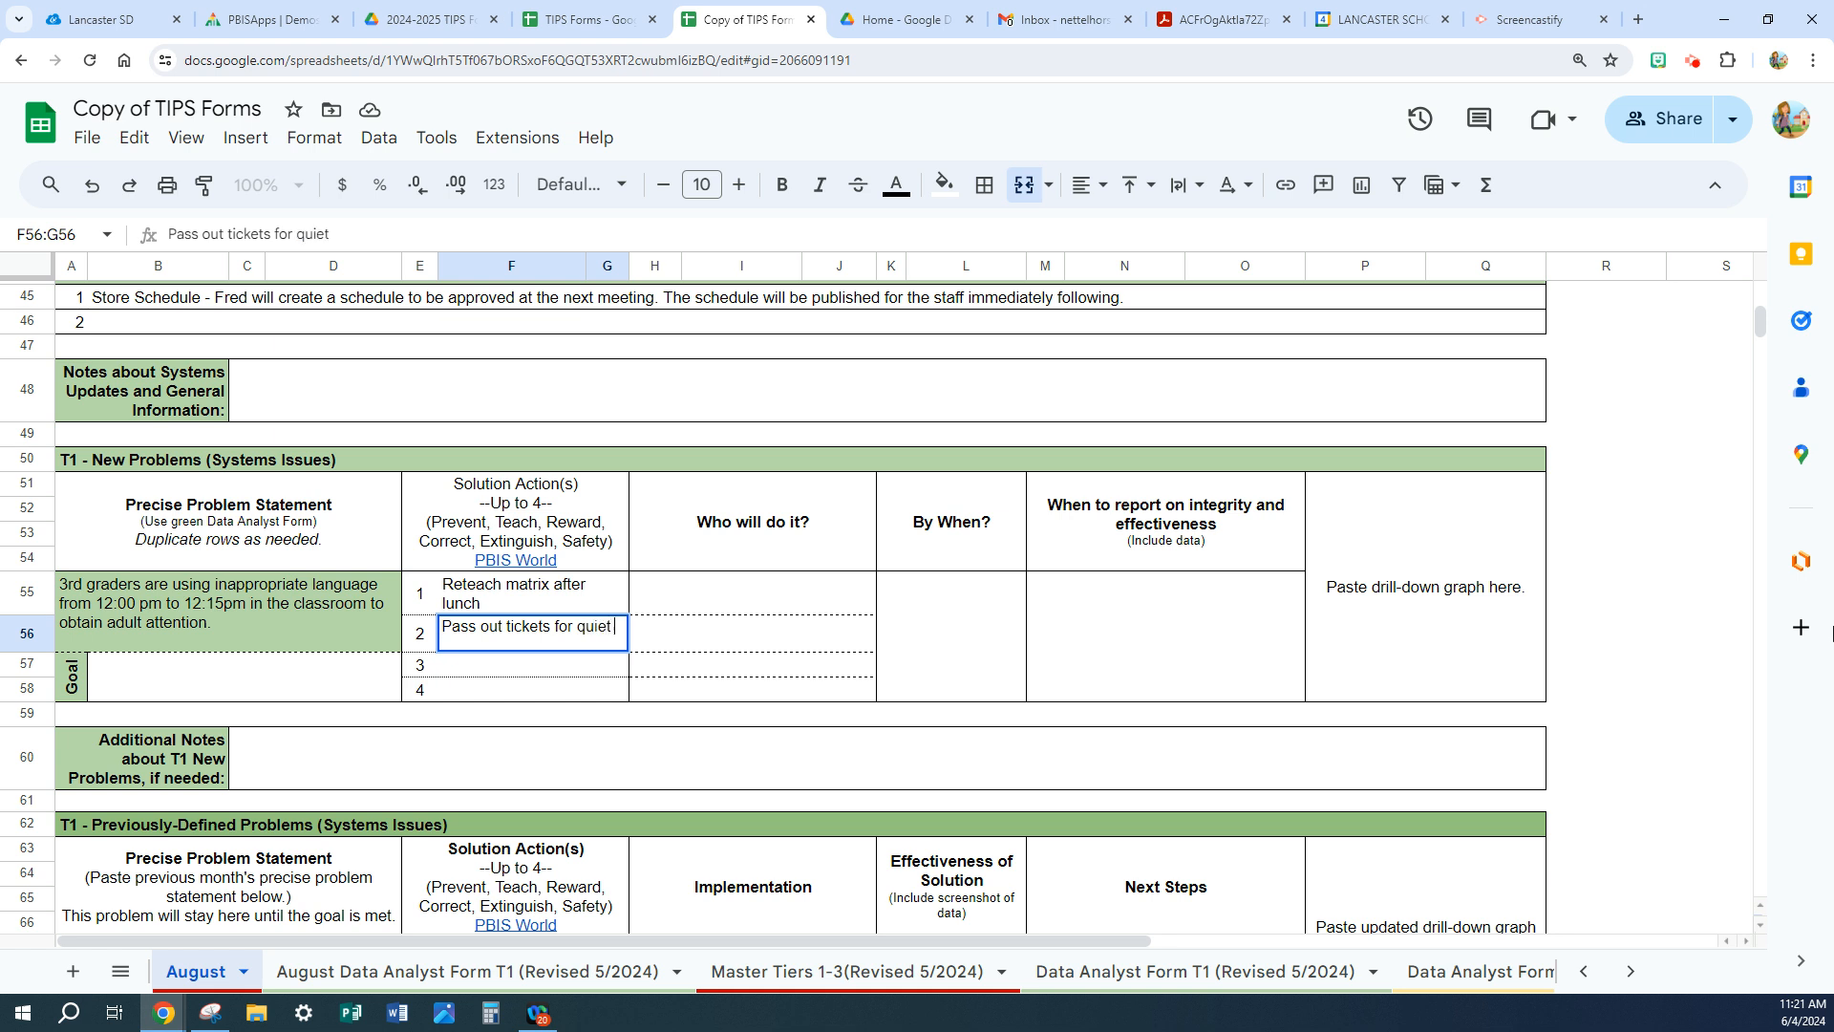
{"action": "type", "text": "students du"}
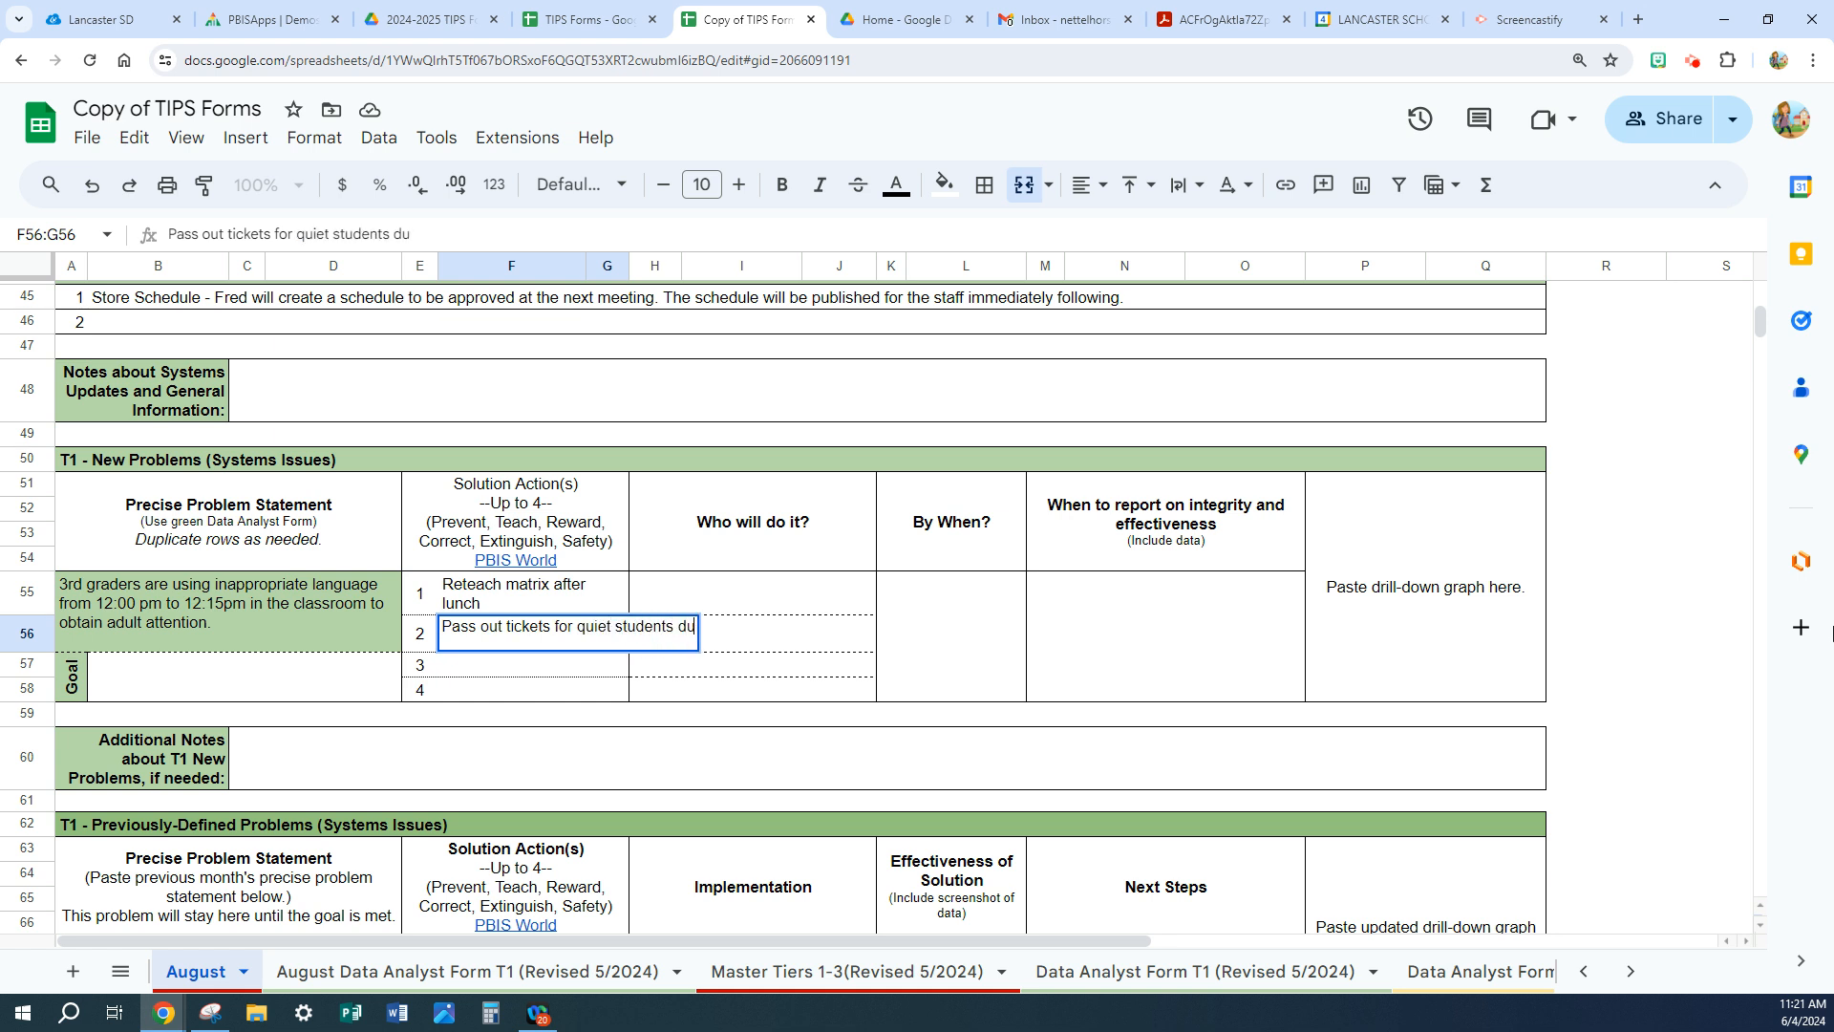
{"action": "type", "text": "ring read aloud"}
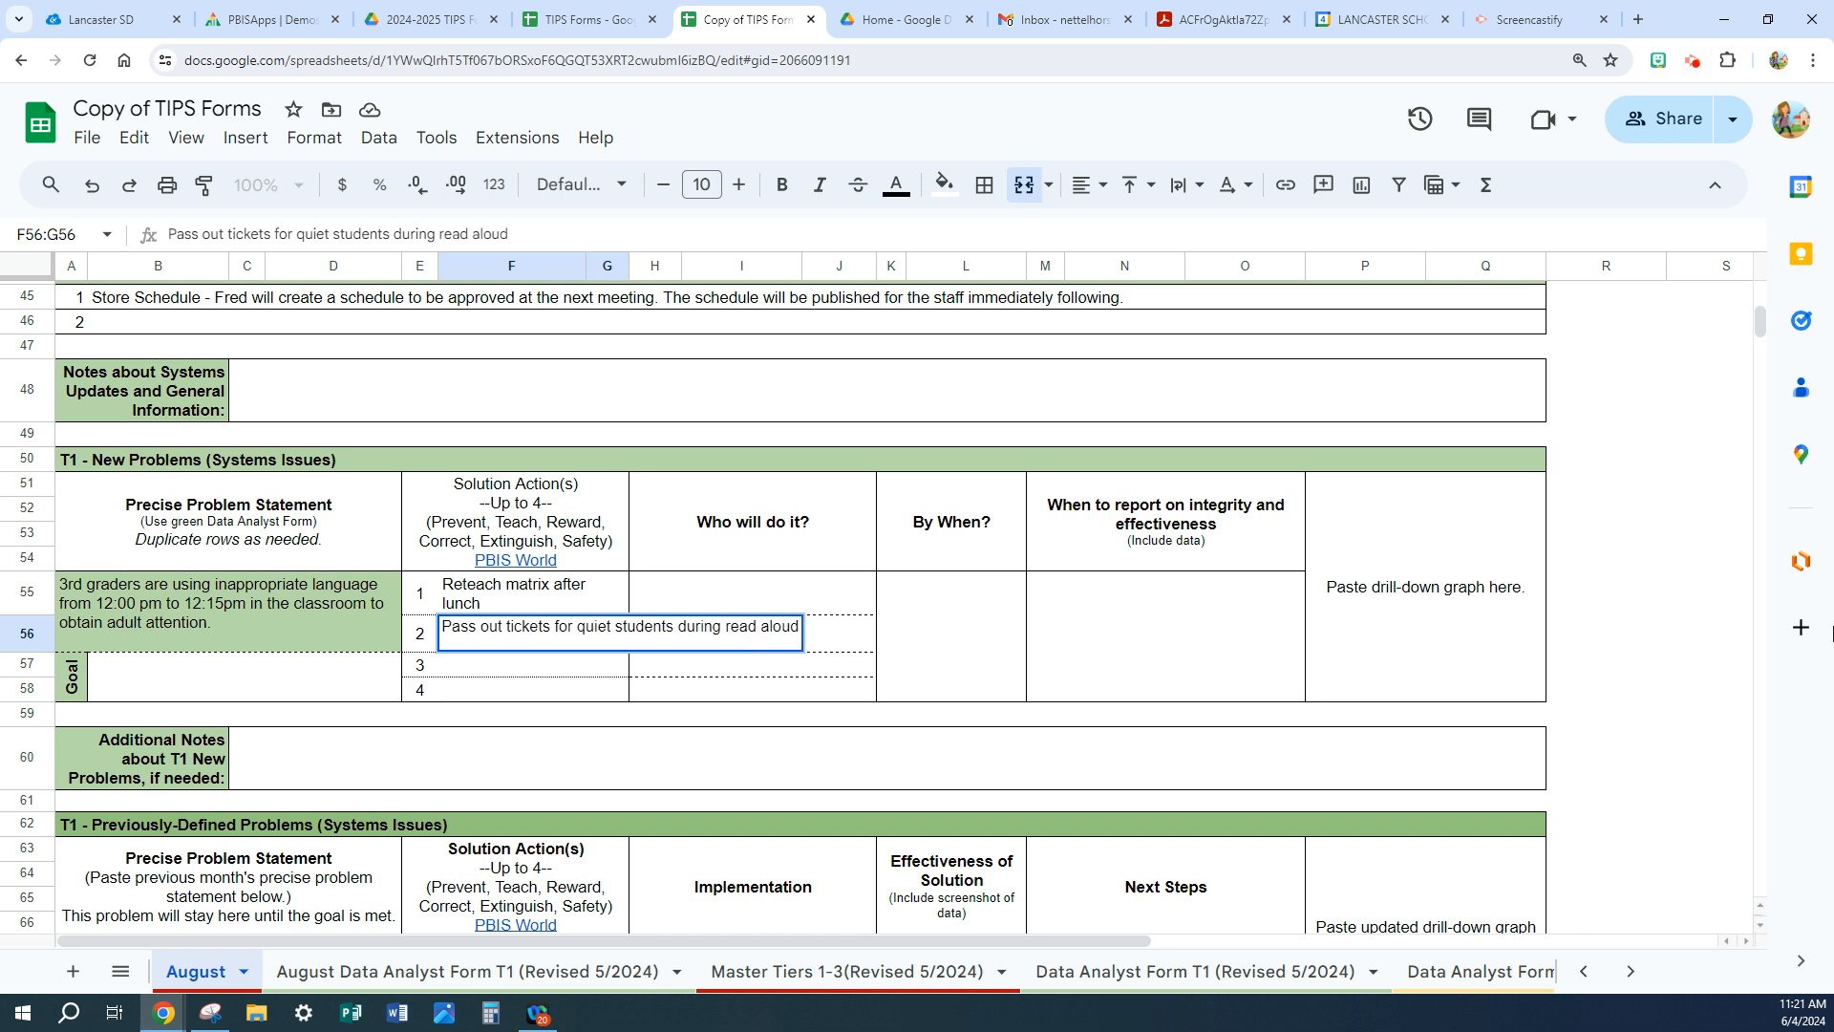
{"action": "key", "text": "Return"}
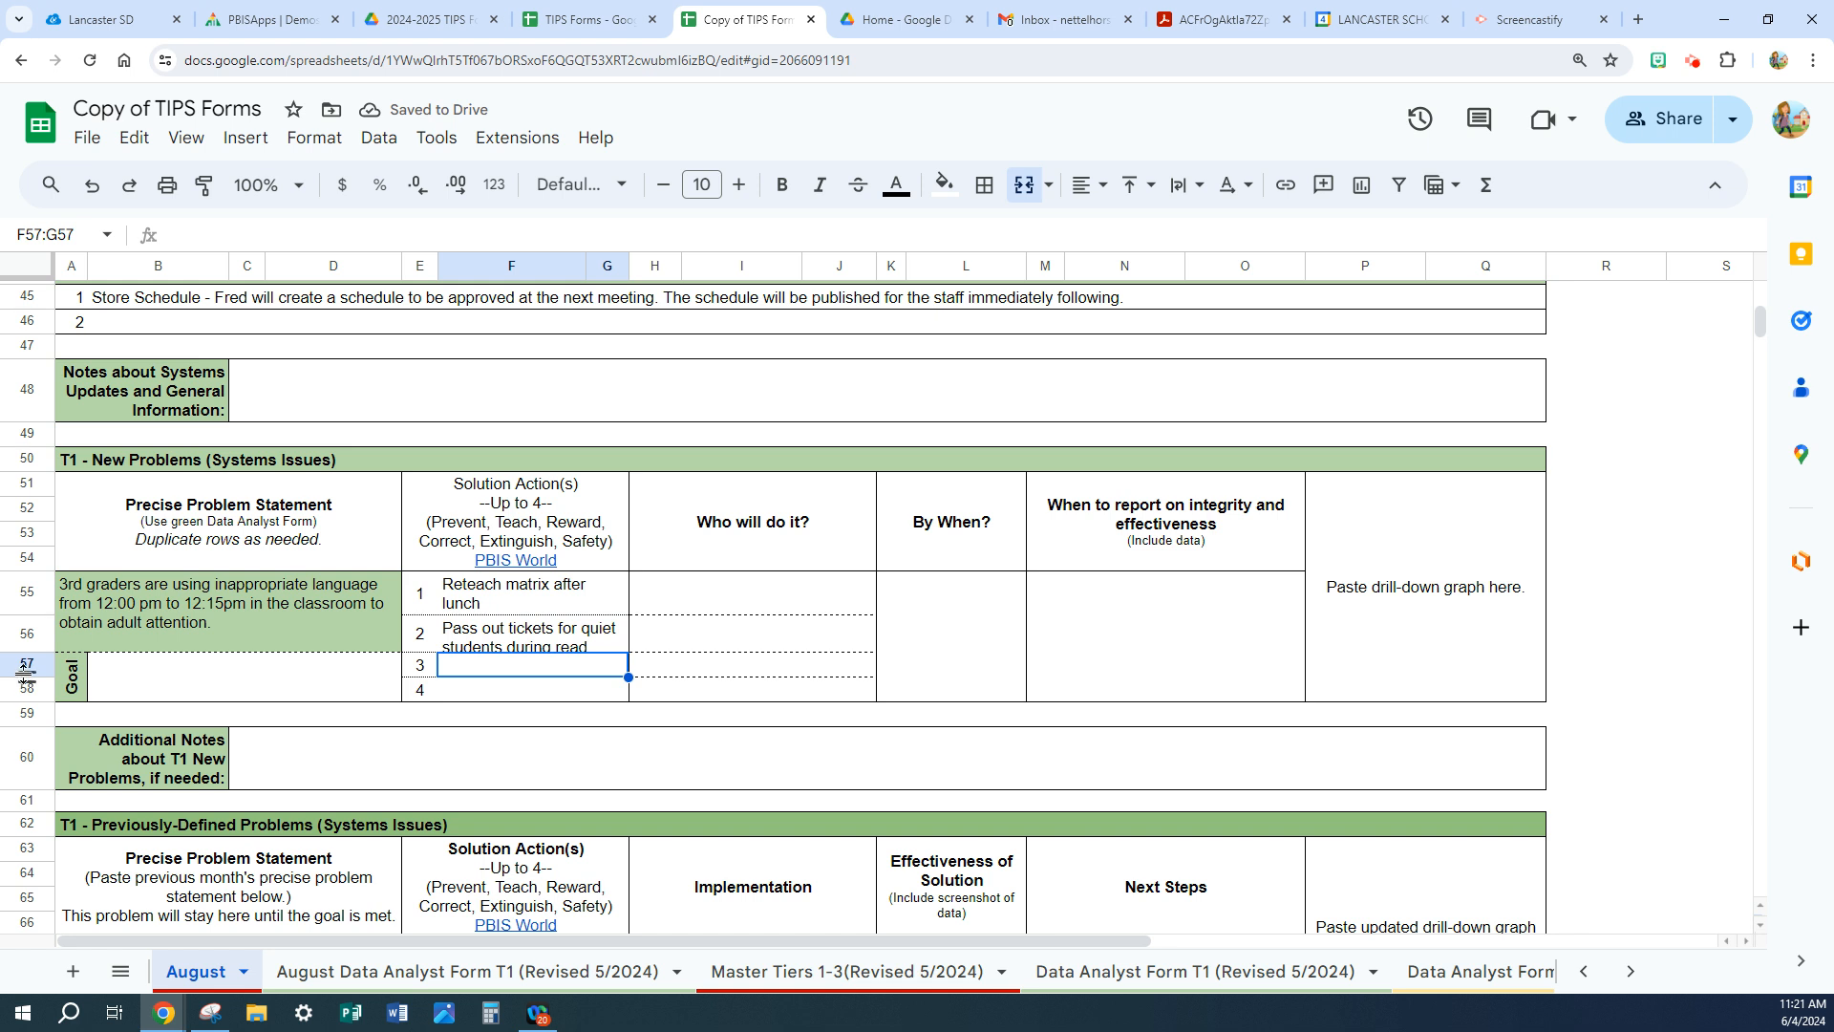
{"action": "mouse_move", "coordinate": [25, 674]}
{"action": "left_mouse_down"}
{"action": "mouse_move", "coordinate": [26, 659]}
{"action": "mouse_move", "coordinate": [23, 679]}
{"action": "left_mouse_up"}
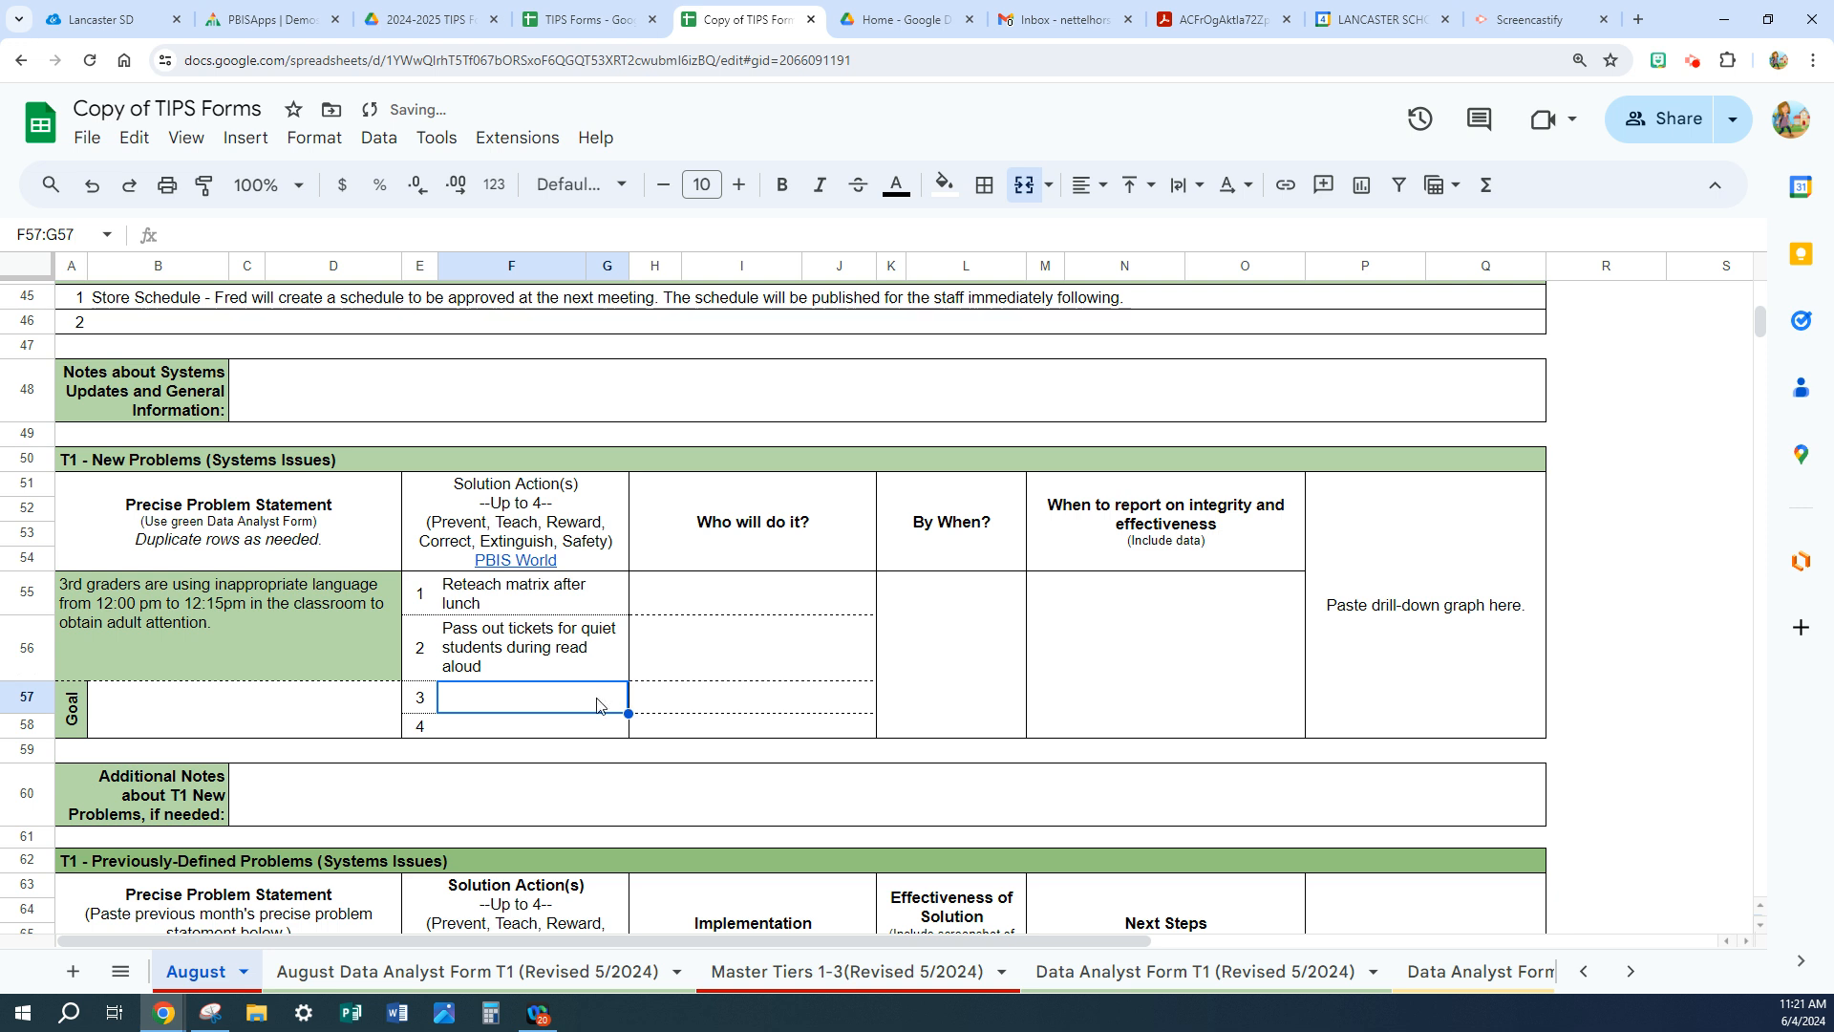
- Capture the SWIS Referrals by Perceived Motivation graph as a screenshot and paste it into the T1 - New Problems drill-down graph cell
{"action": "left_click", "coordinate": [680, 604]}
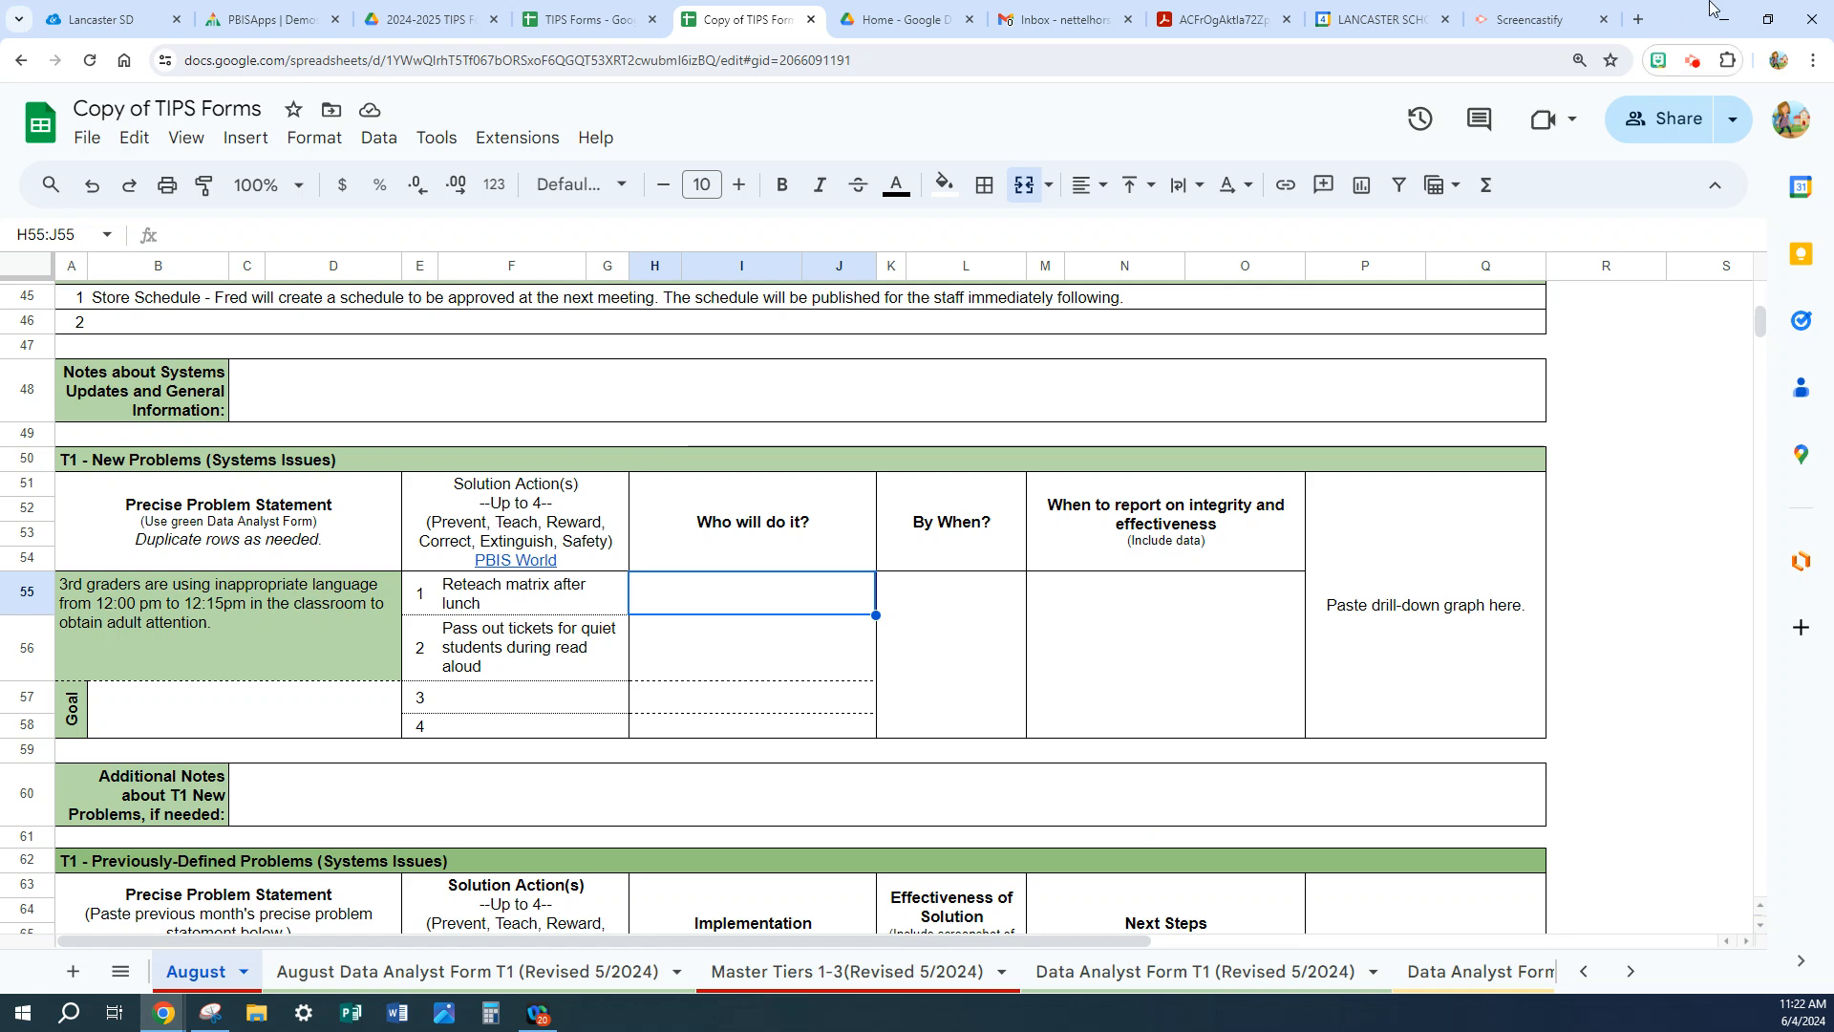
{"action": "left_click", "coordinate": [1767, 19]}
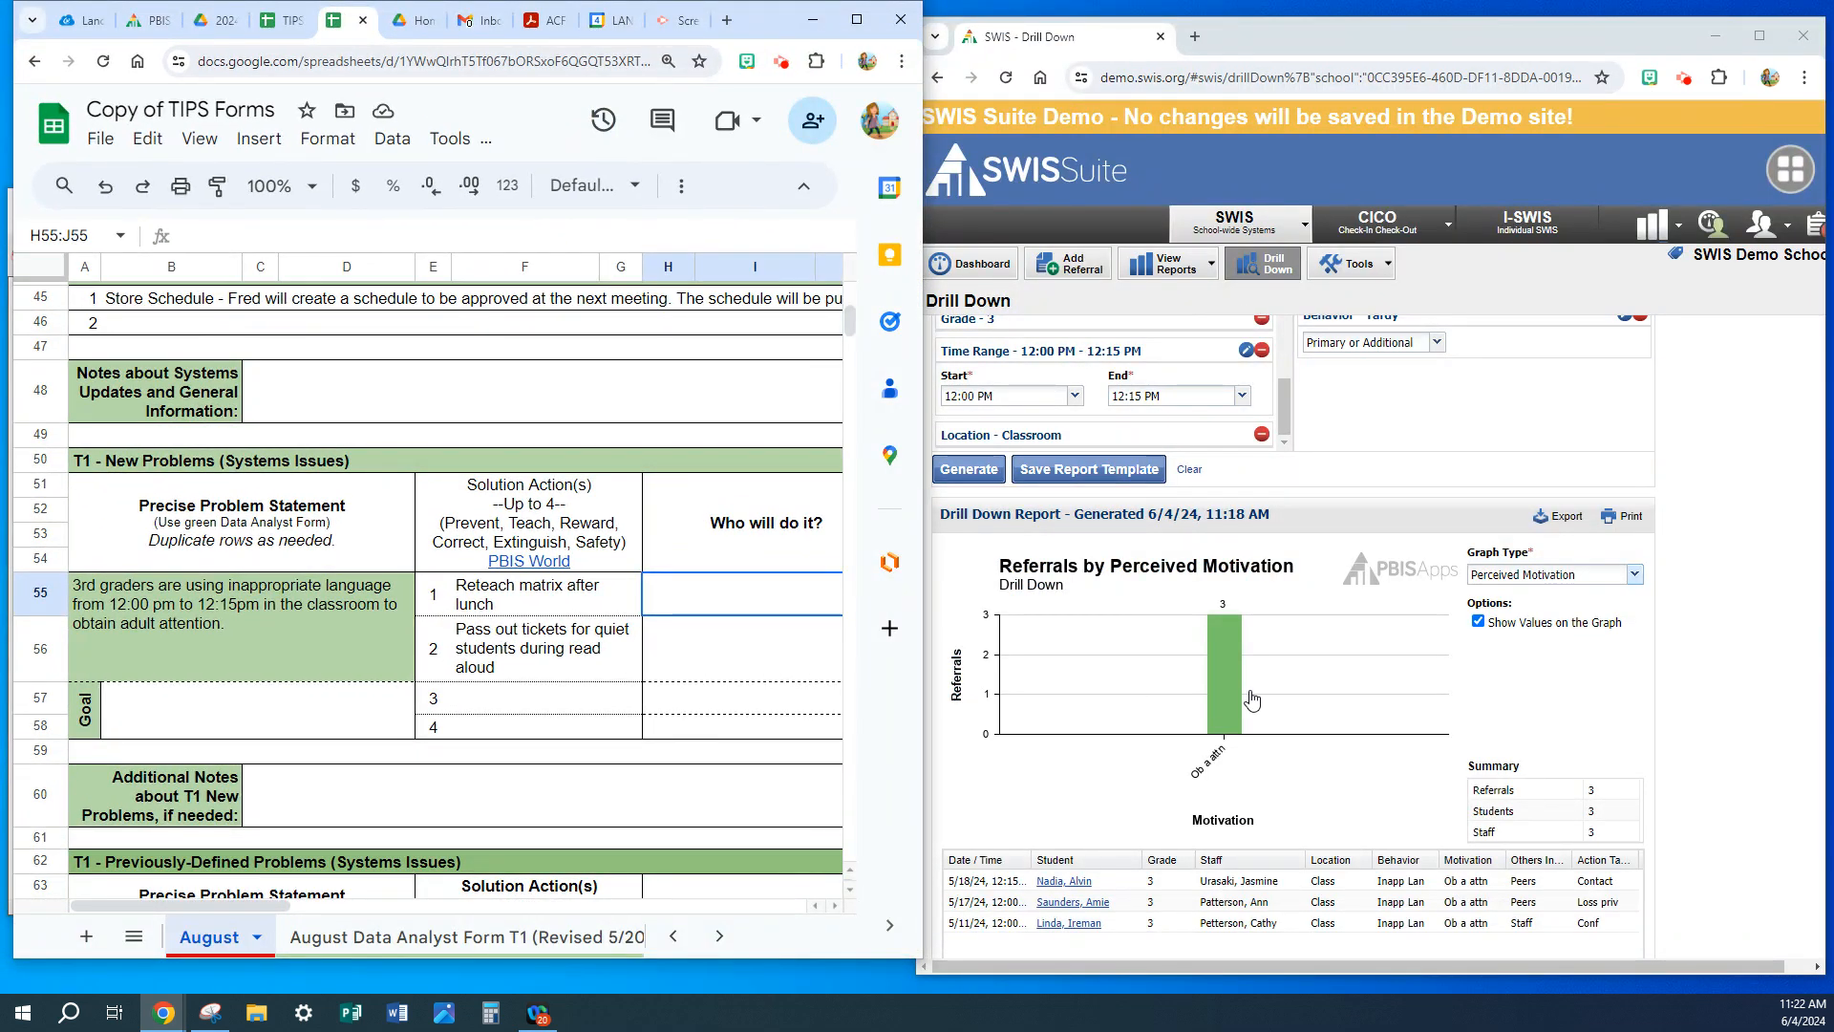
{"action": "left_click", "coordinate": [210, 1014]}
{"action": "left_click", "coordinate": [50, 260]}
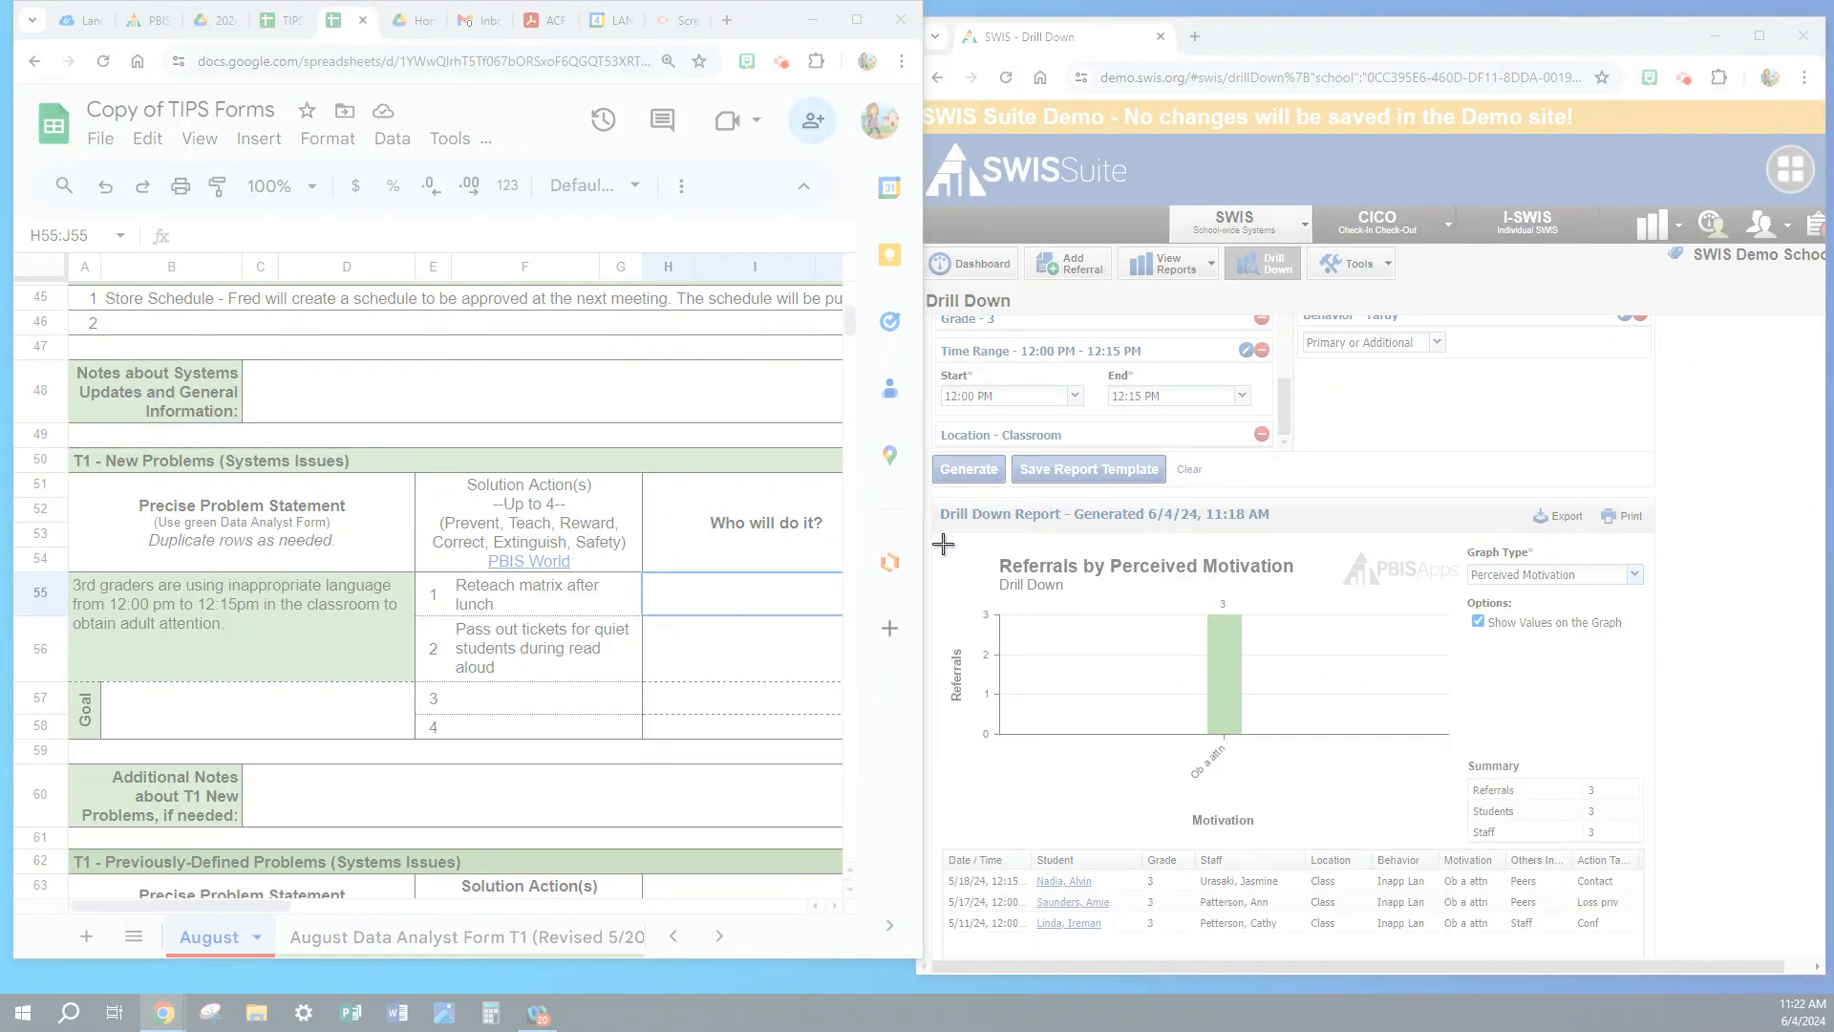
{"action": "left_click_drag", "start_coordinate": [943, 544], "coordinate": [1468, 791]}
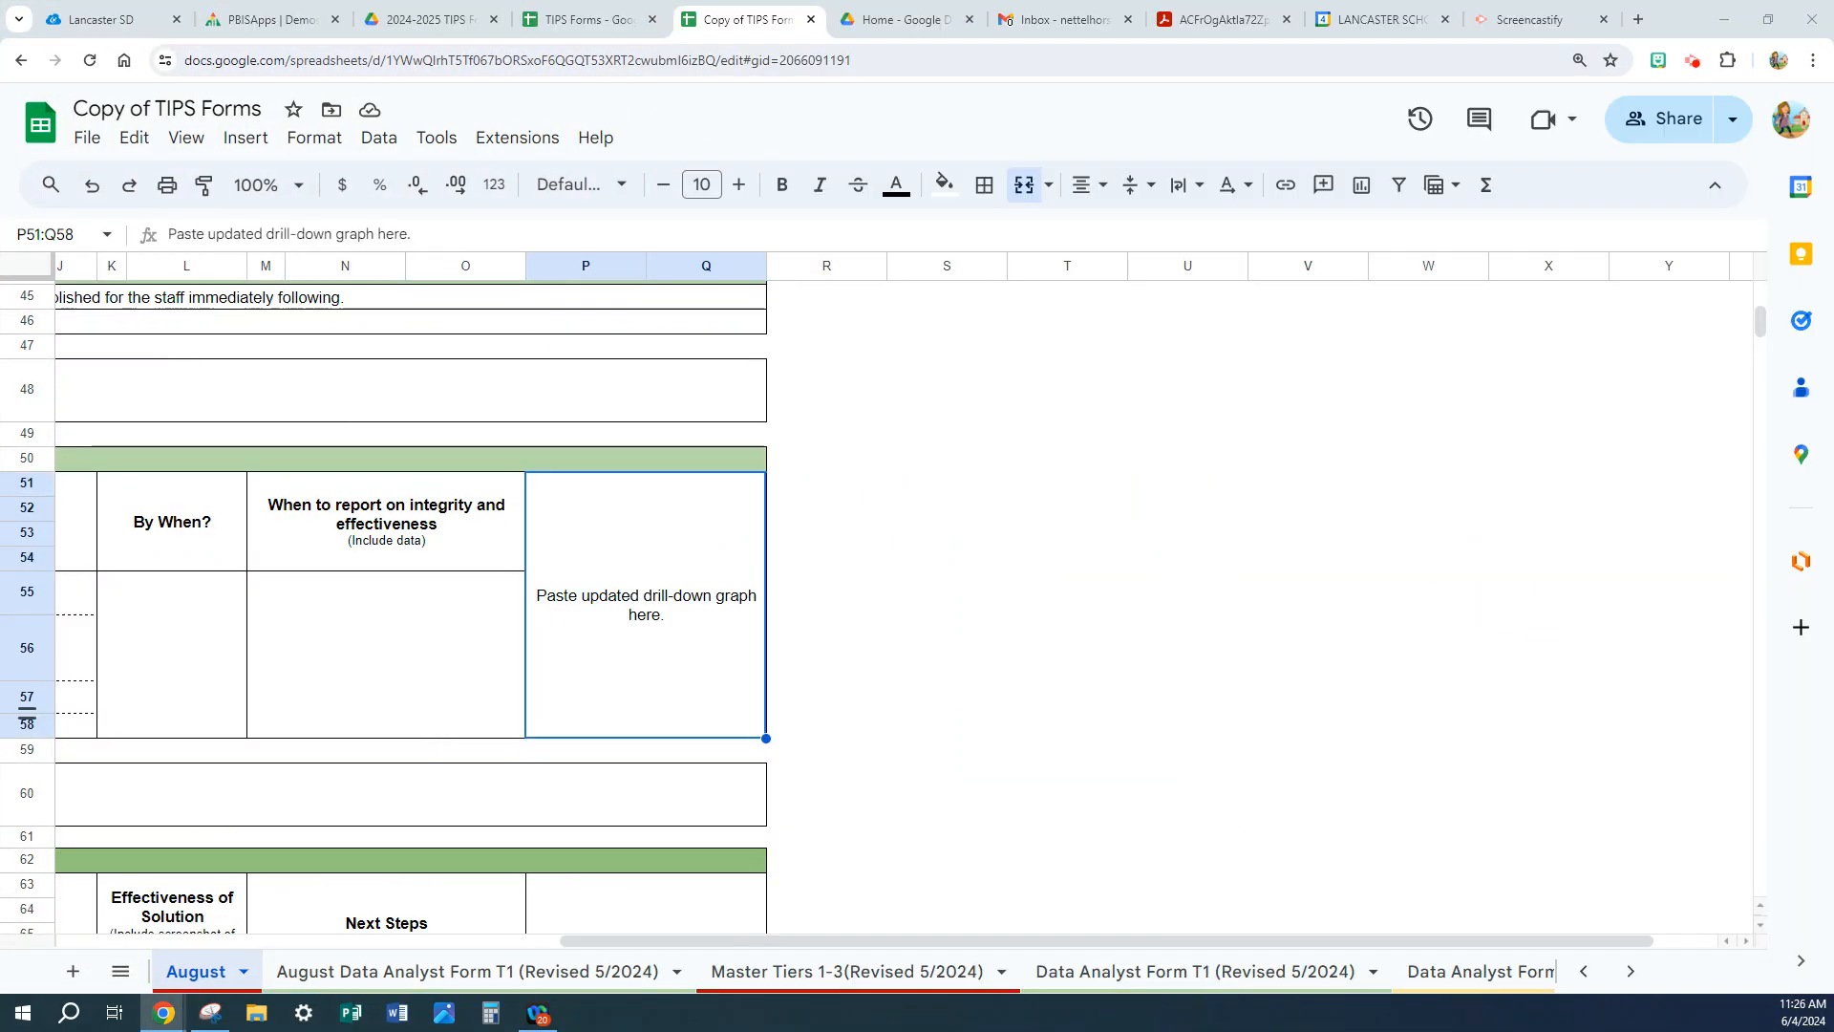
{"action": "left_click", "coordinate": [590, 548]}
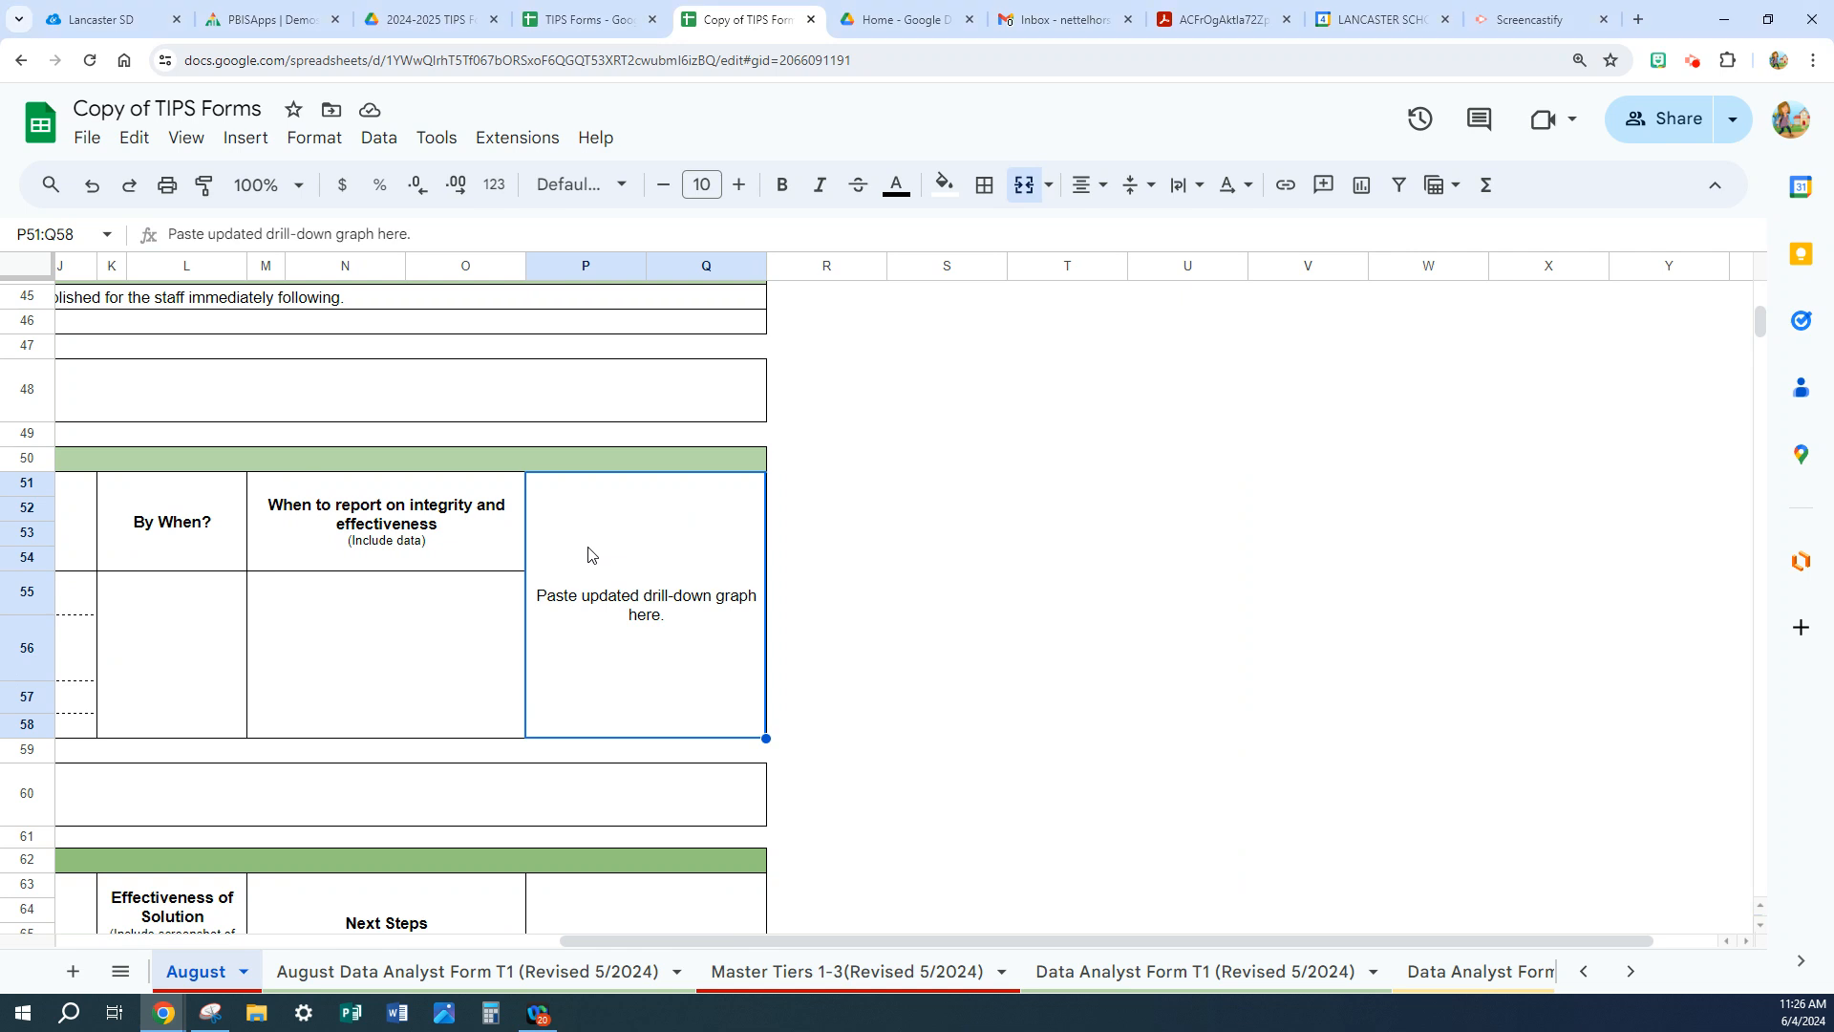
{"action": "key", "text": "ctrl+v"}
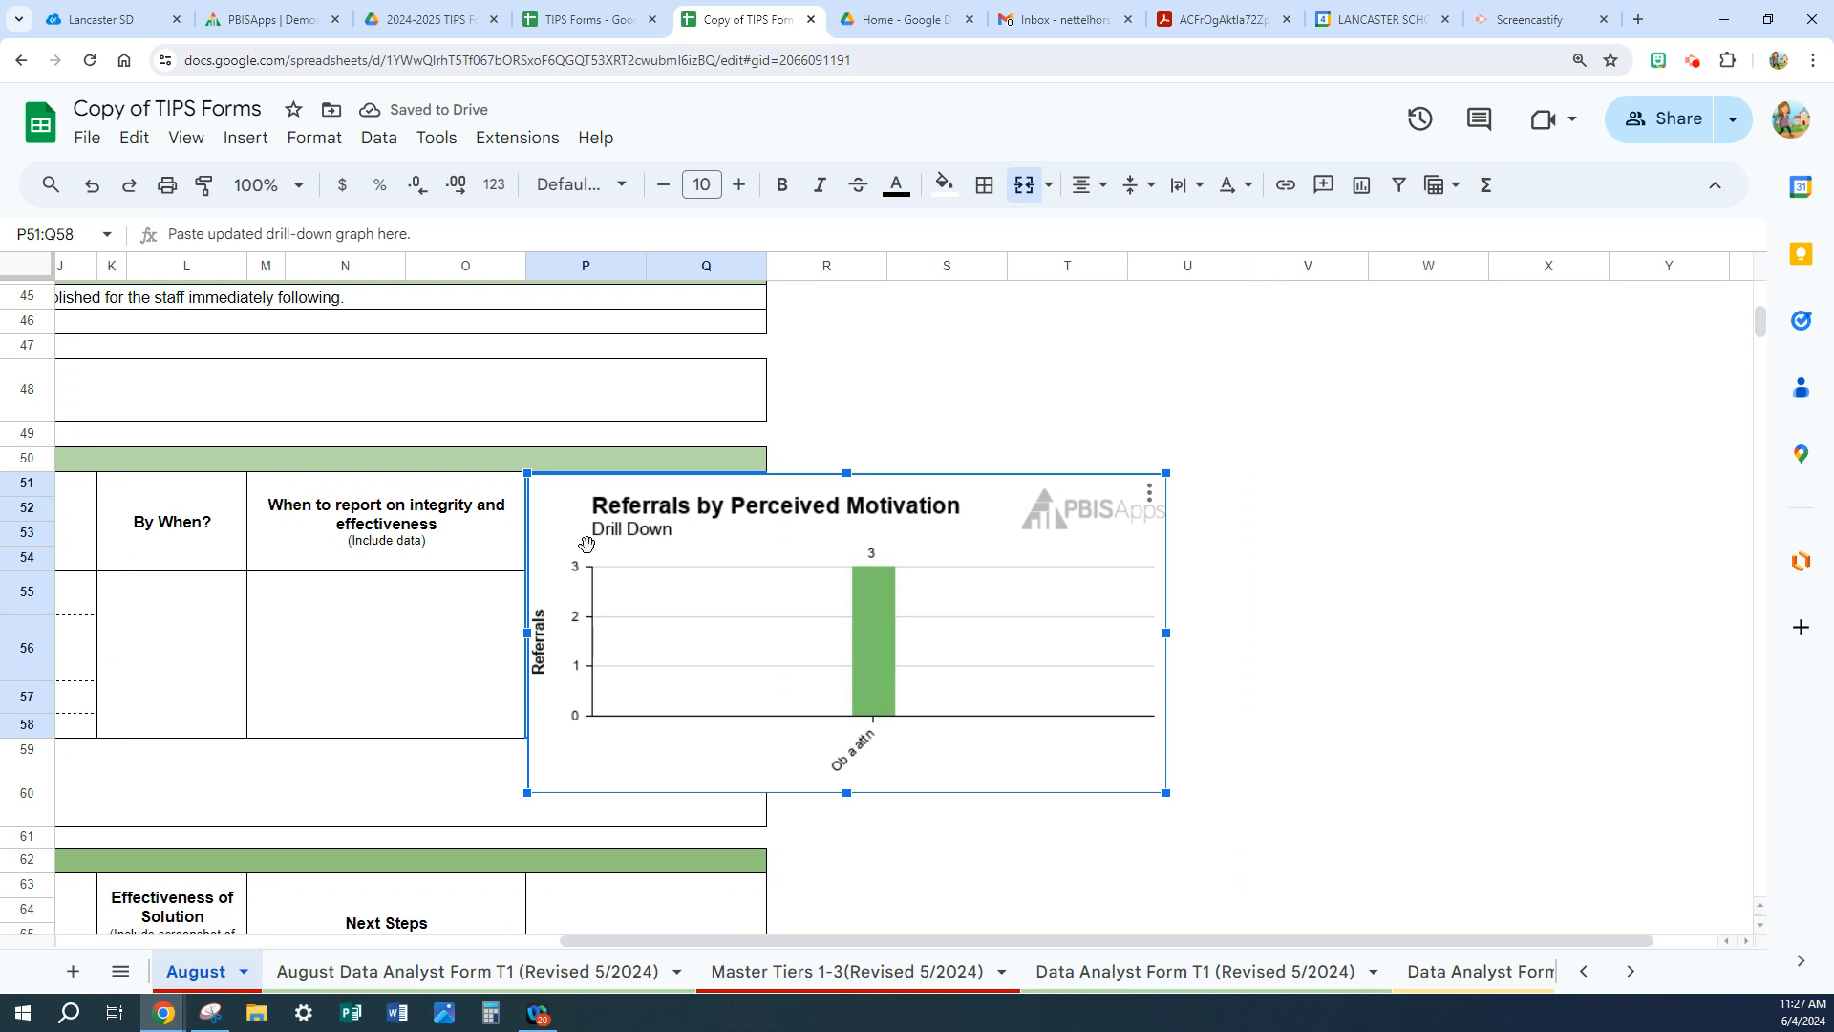
- Put the Referrals by Perceived Motivation image inside the selected T1 - New Problems drill-down graph cell P51:Q58
{"action": "left_click", "coordinate": [1150, 492]}
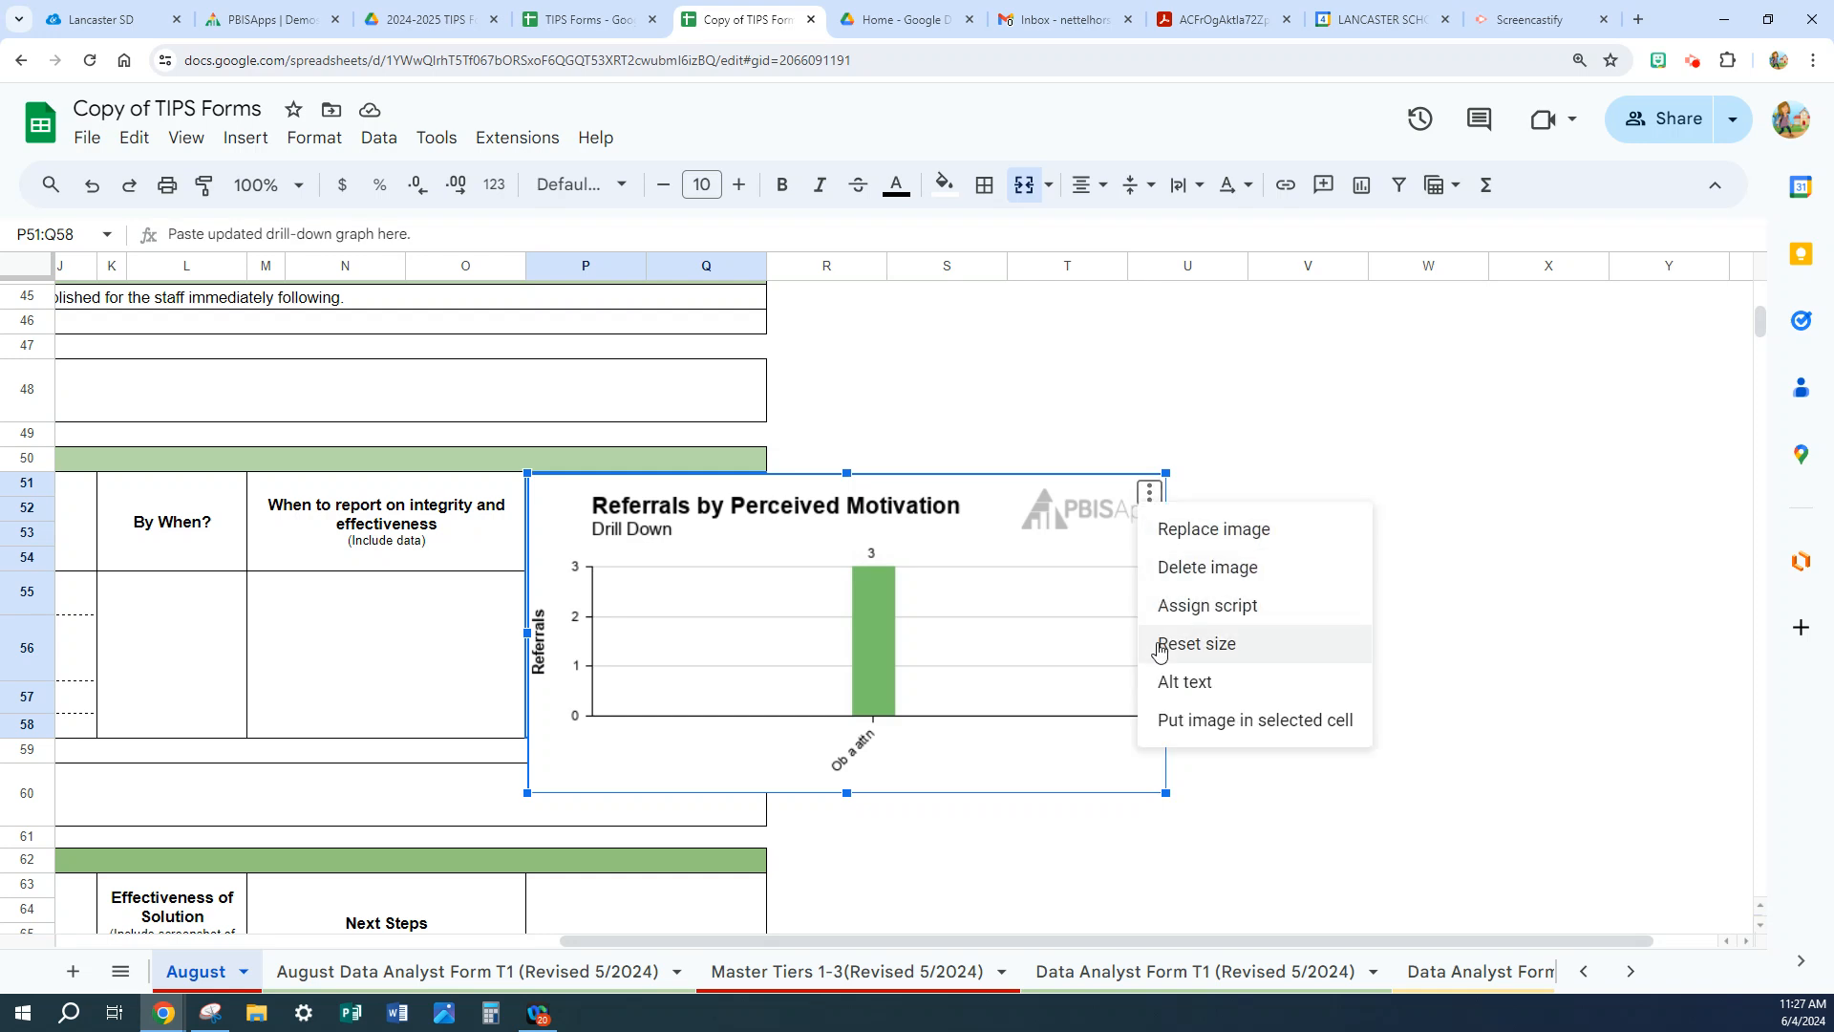
{"action": "left_click", "coordinate": [1162, 728]}
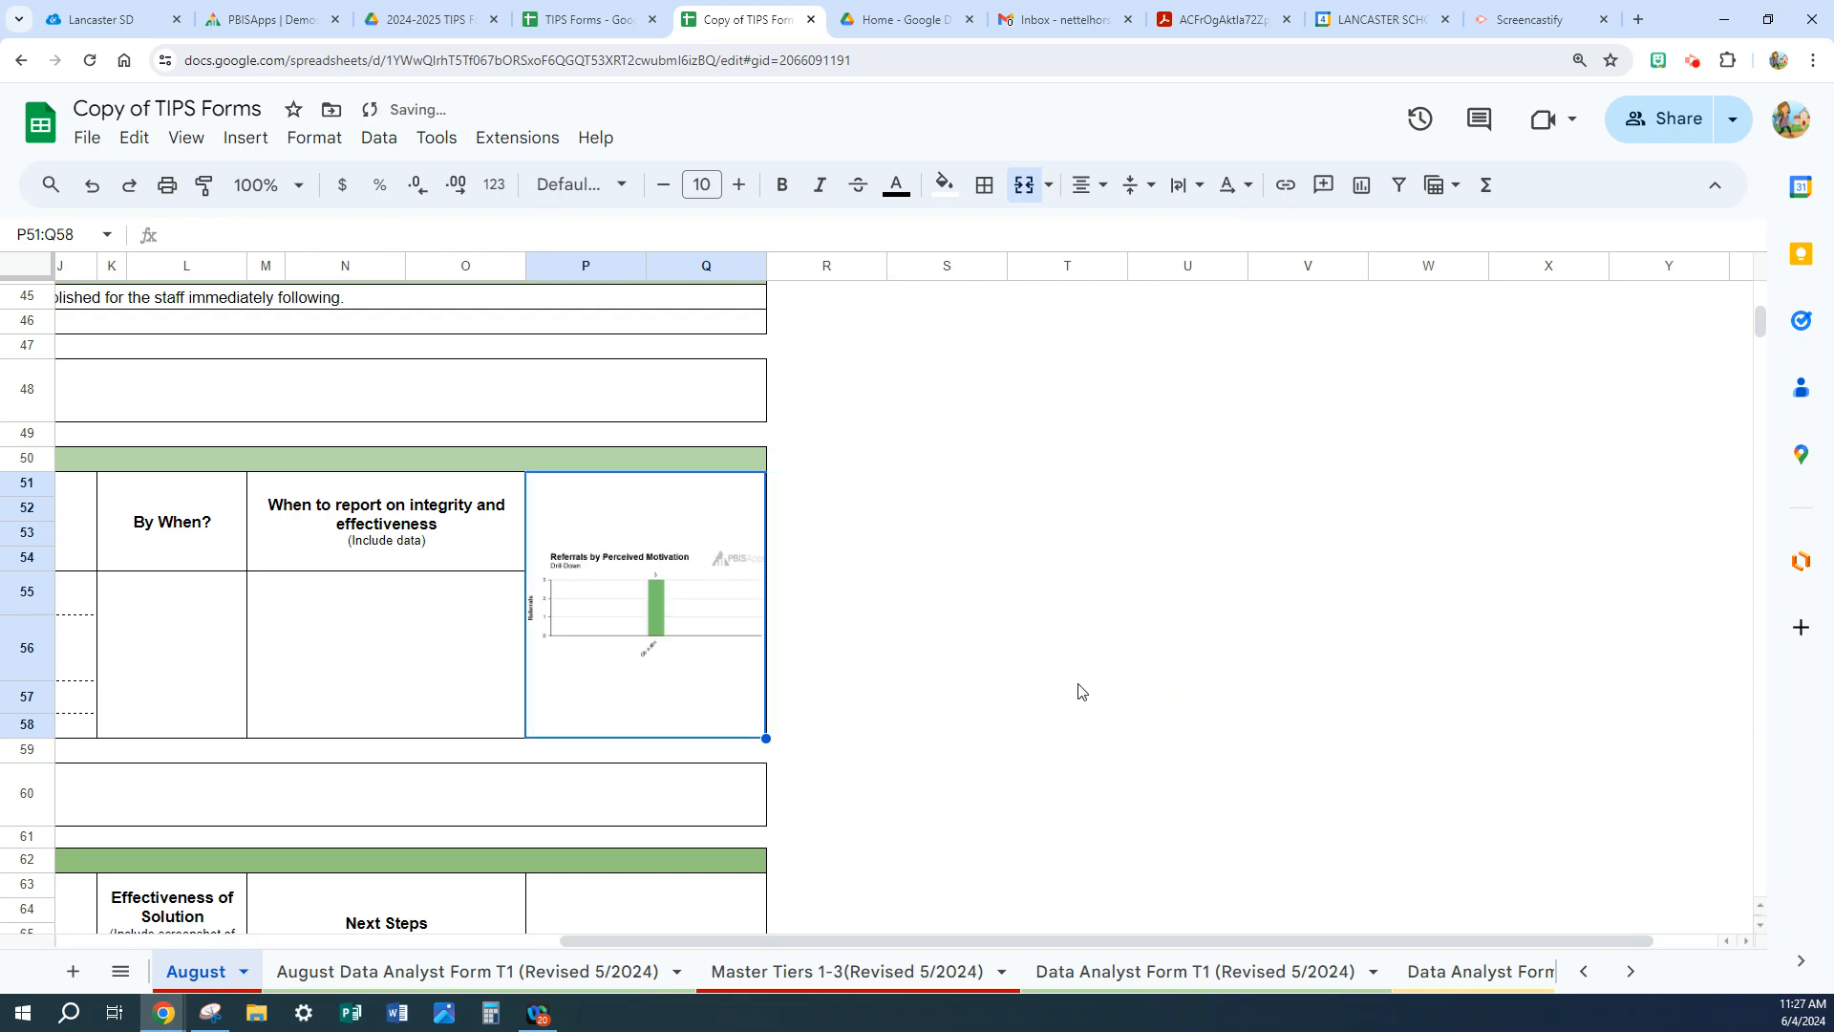
{"action": "left_click", "coordinate": [844, 633]}
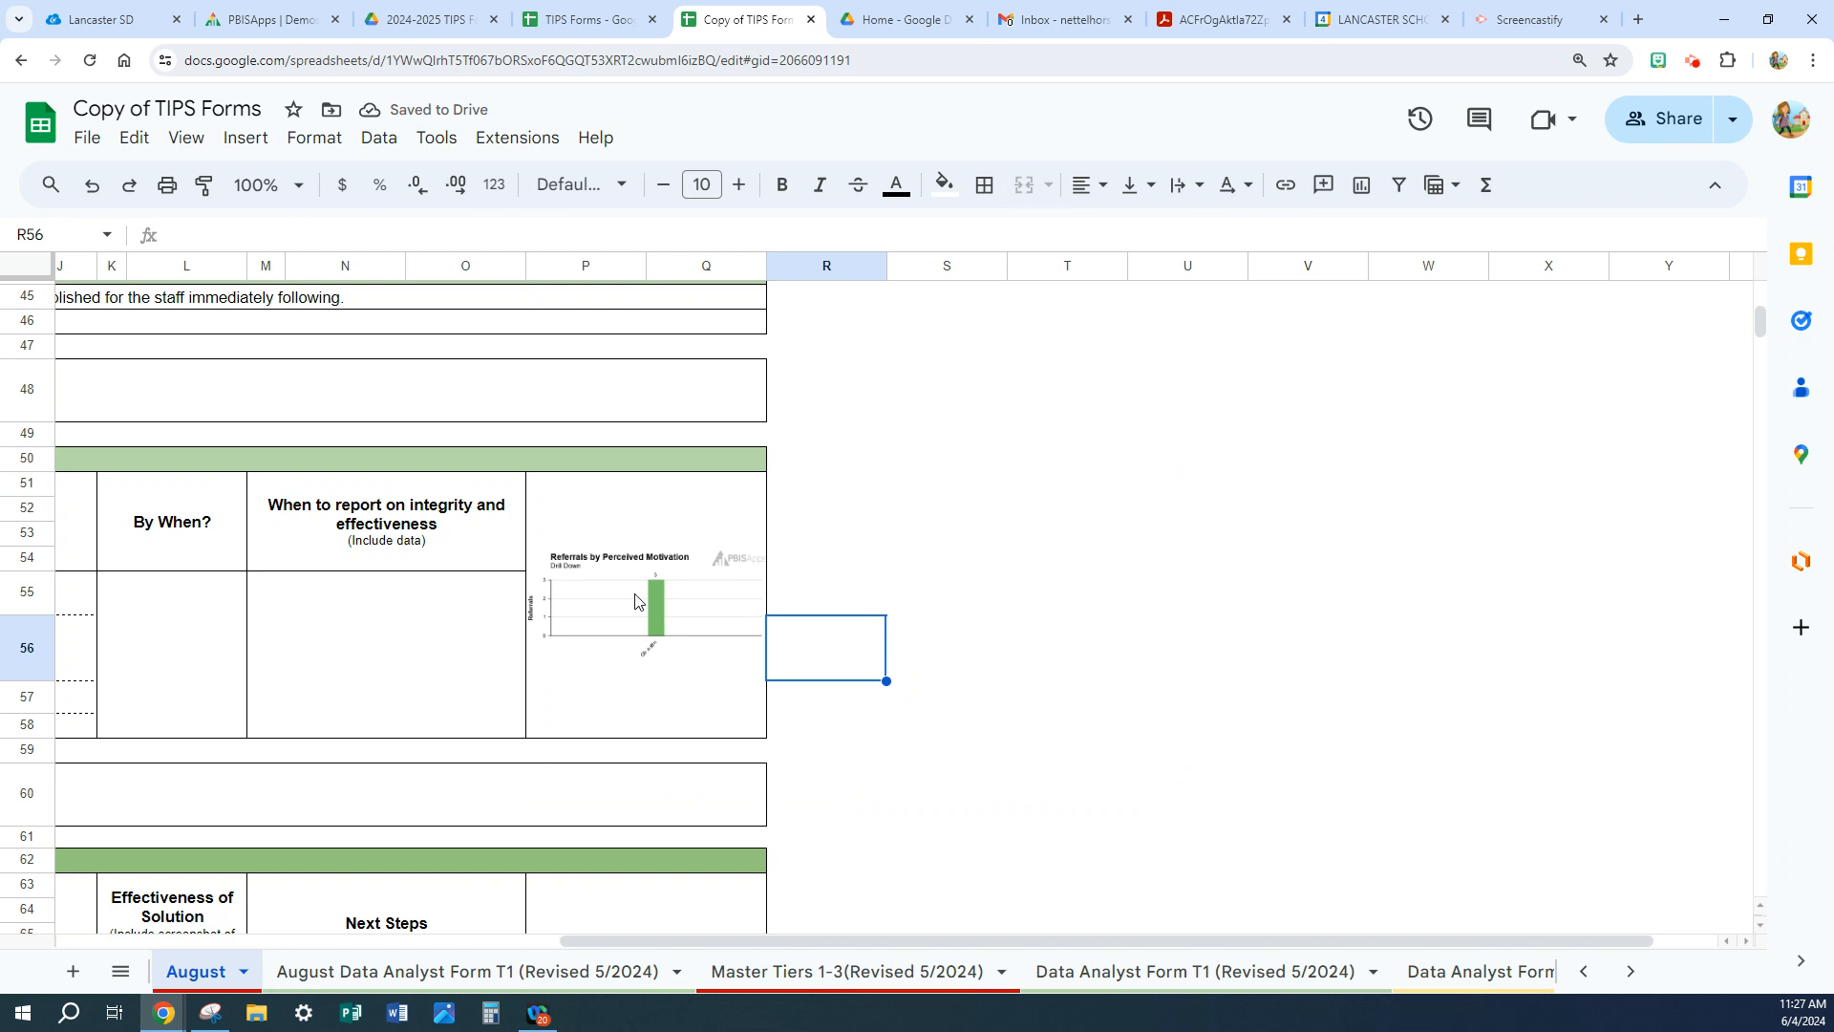
- Examine the drill-down graph in its cell at 200% zoom, and review the whole T1 - New Problems section at 100%
{"action": "left_click", "coordinate": [299, 191]}
{"action": "left_click", "coordinate": [268, 462]}
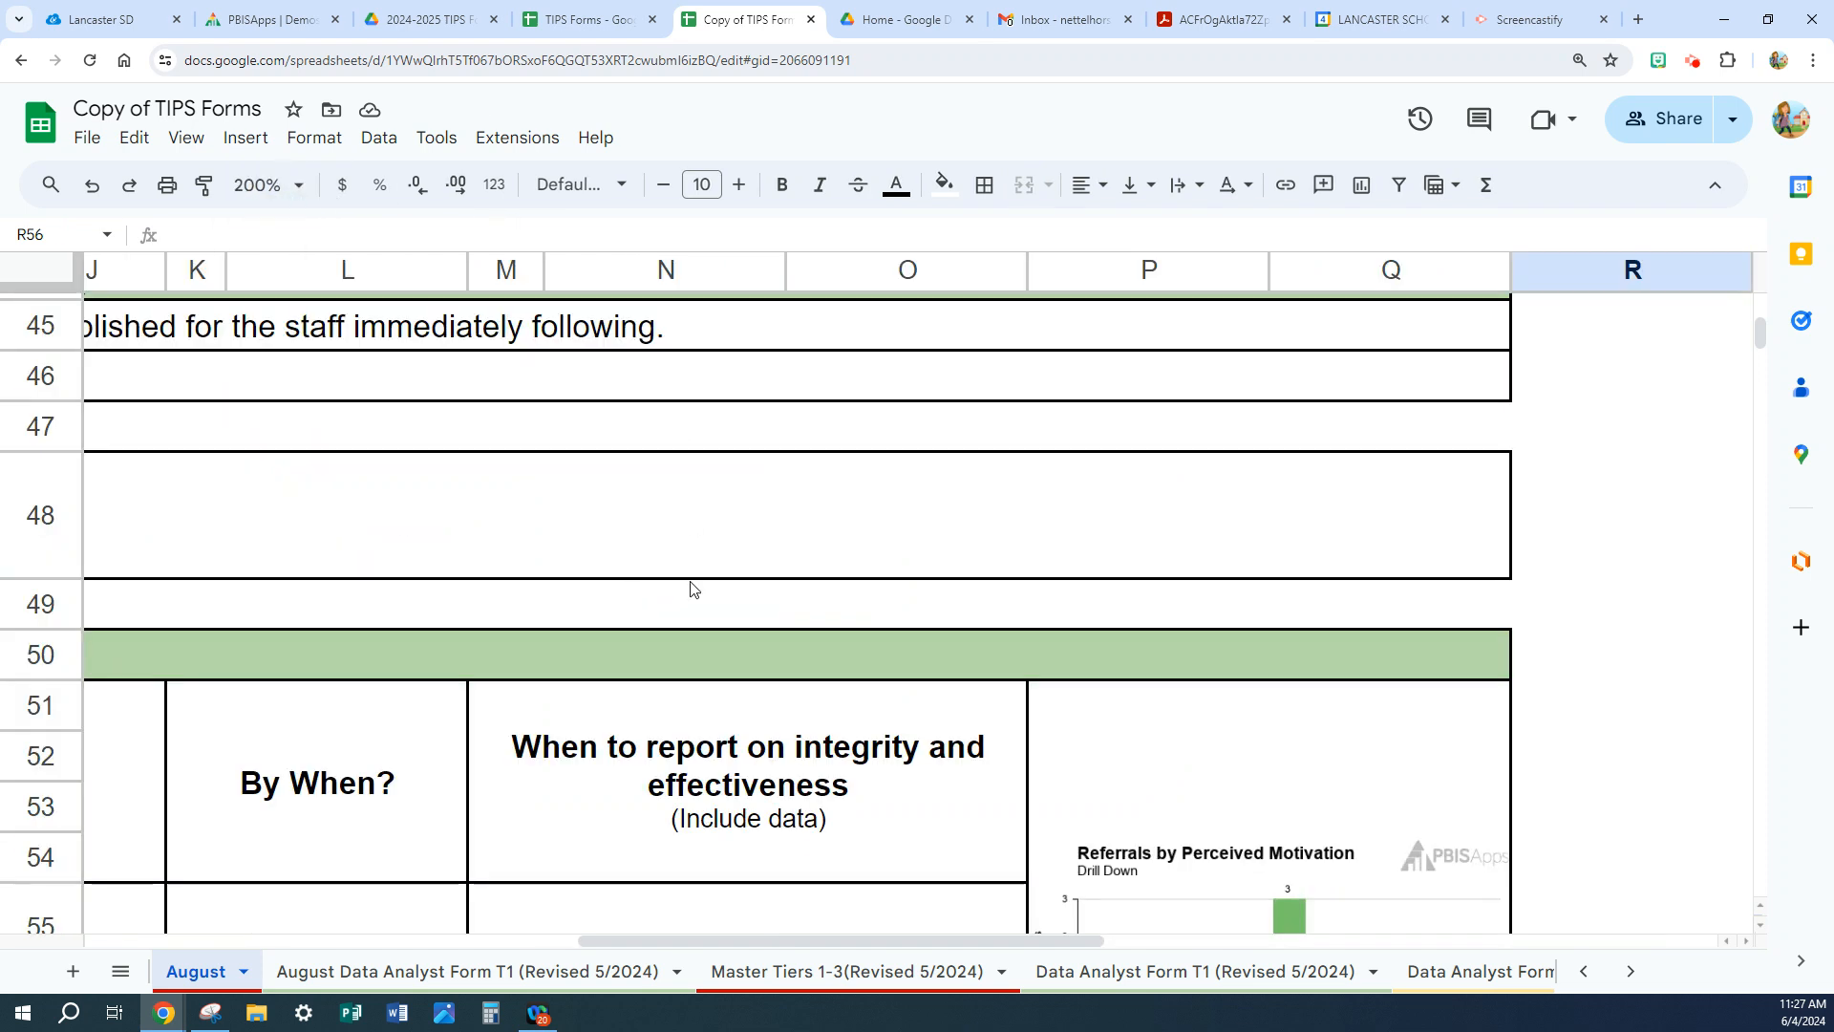
{"action": "scroll", "coordinate": [835, 586], "scroll_direction": "down", "scroll_amount": 4}
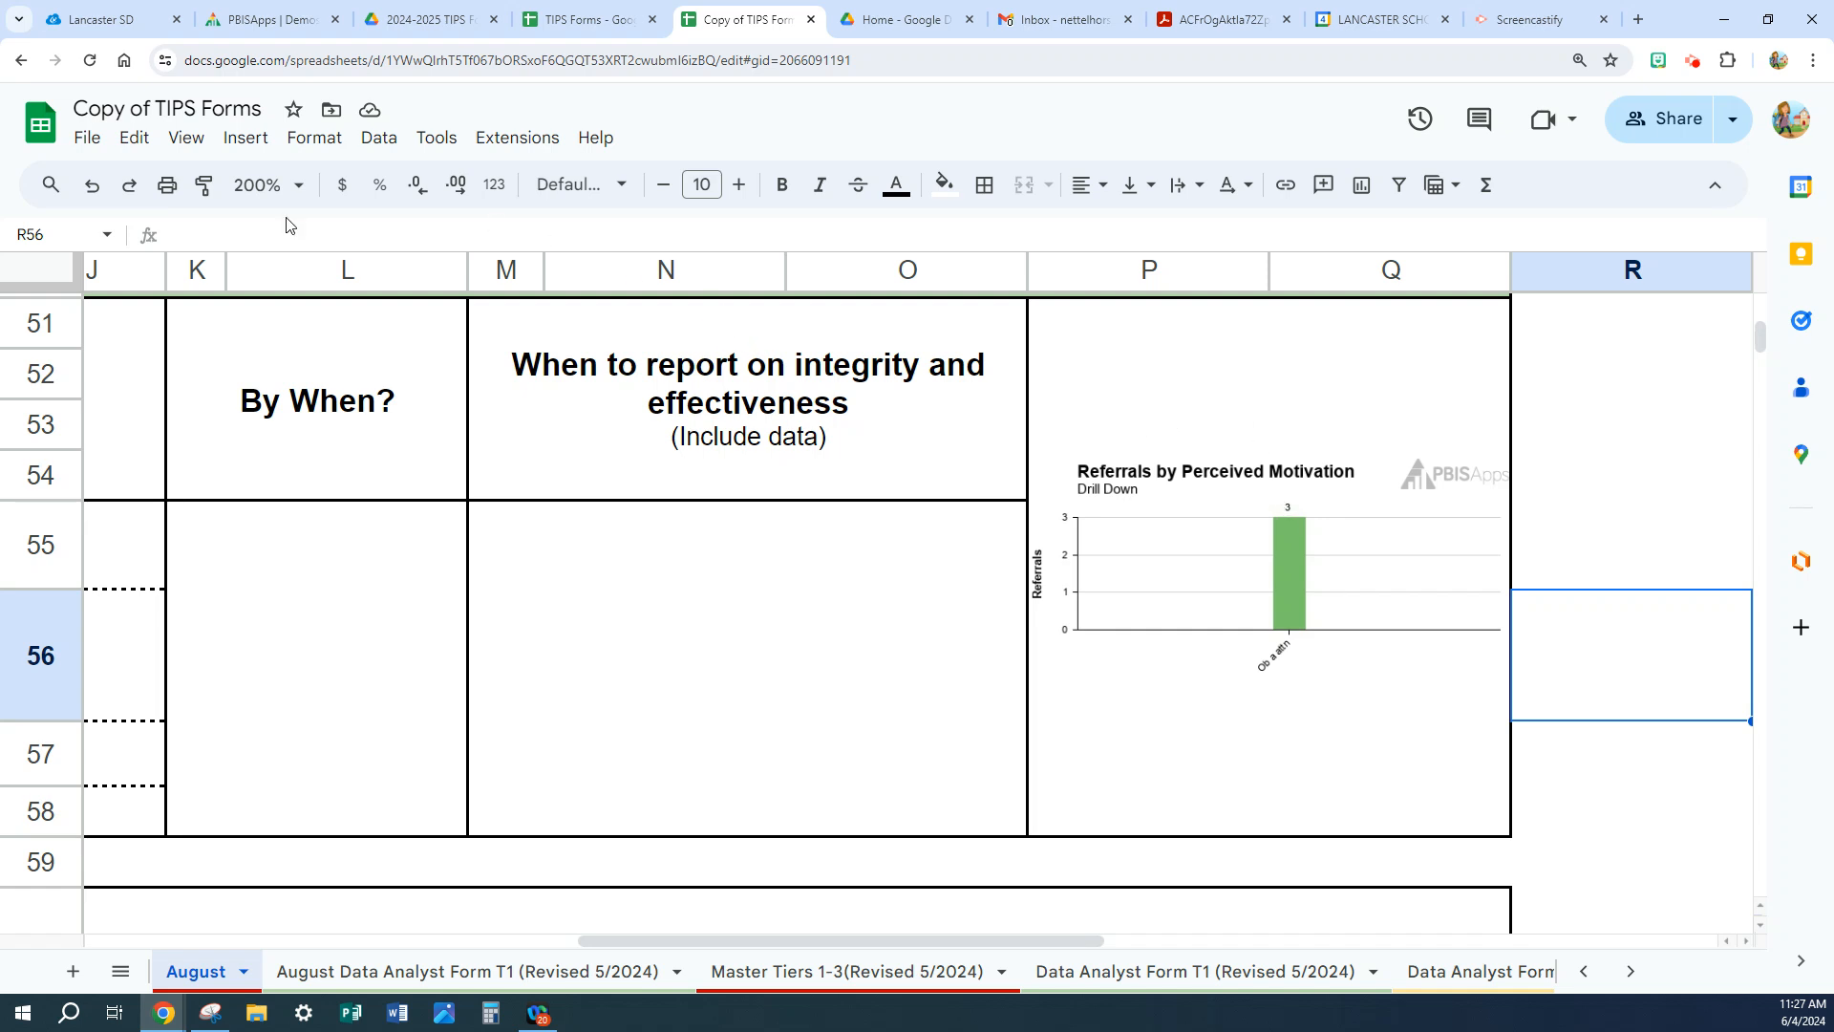
{"action": "left_click", "coordinate": [256, 185]}
{"action": "left_click", "coordinate": [265, 345]}
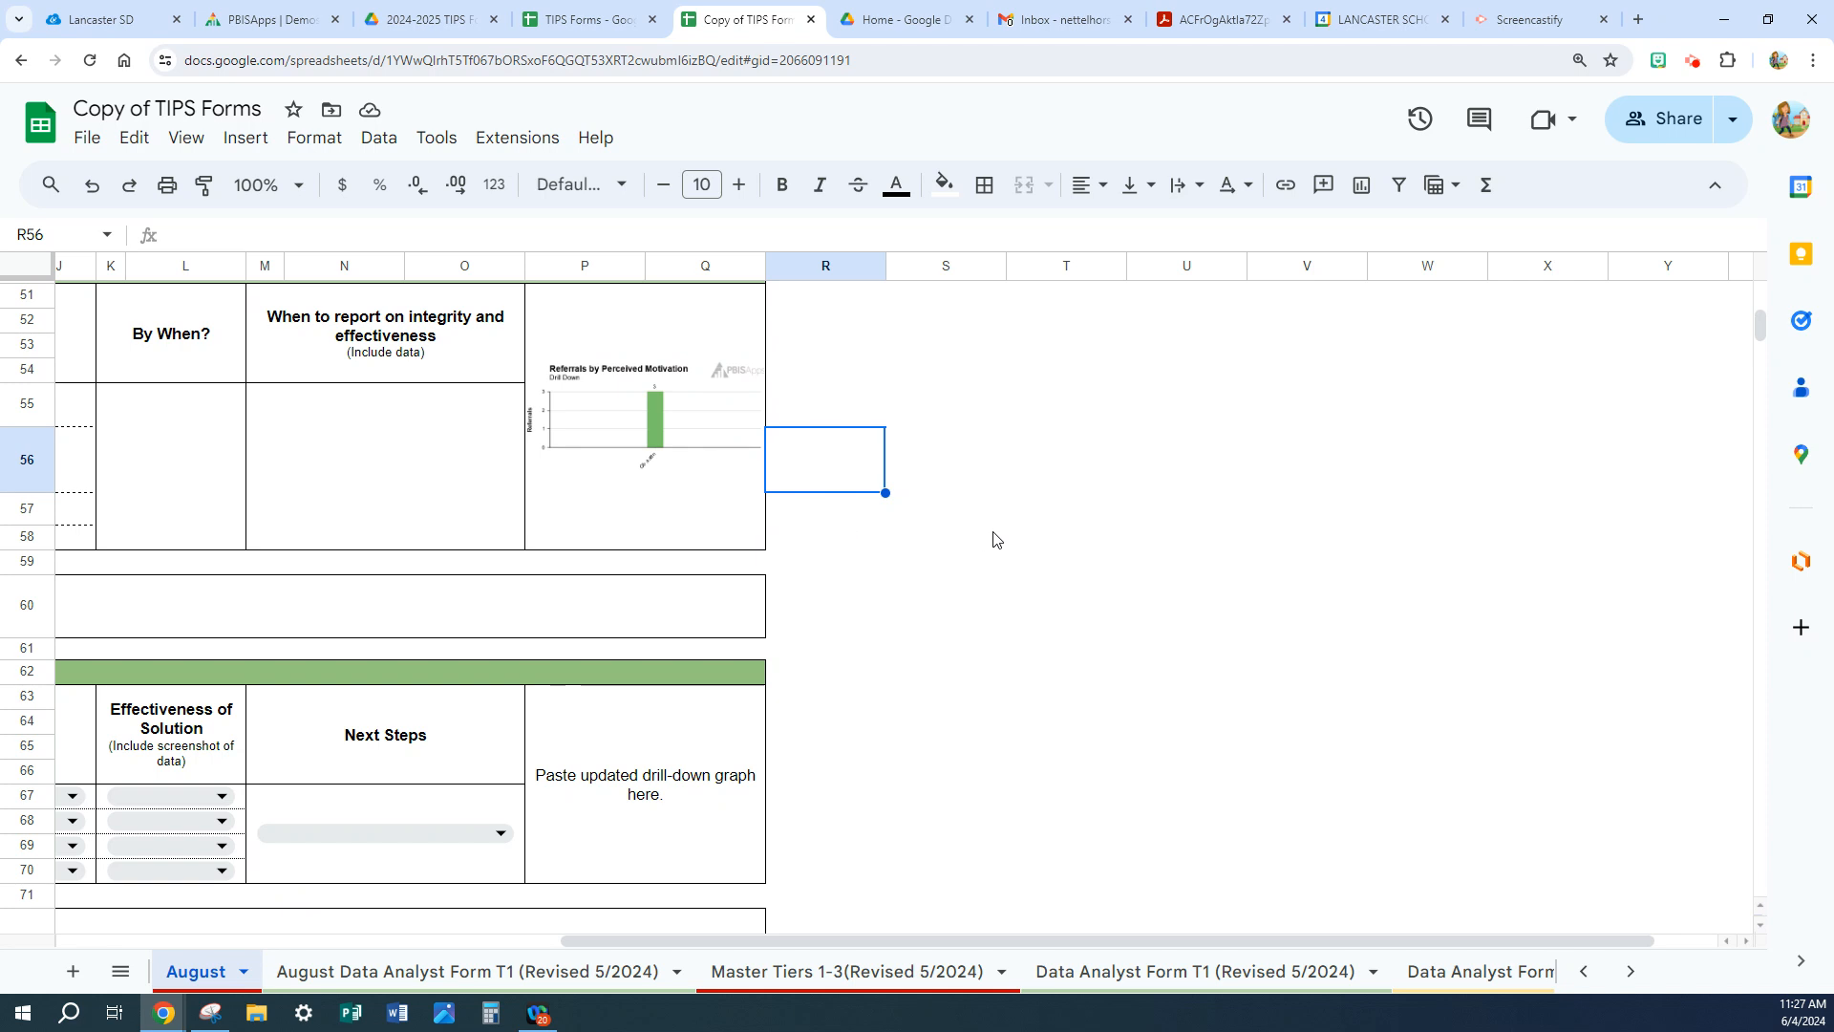
{"action": "scroll", "coordinate": [994, 540], "scroll_direction": "up", "scroll_amount": 1}
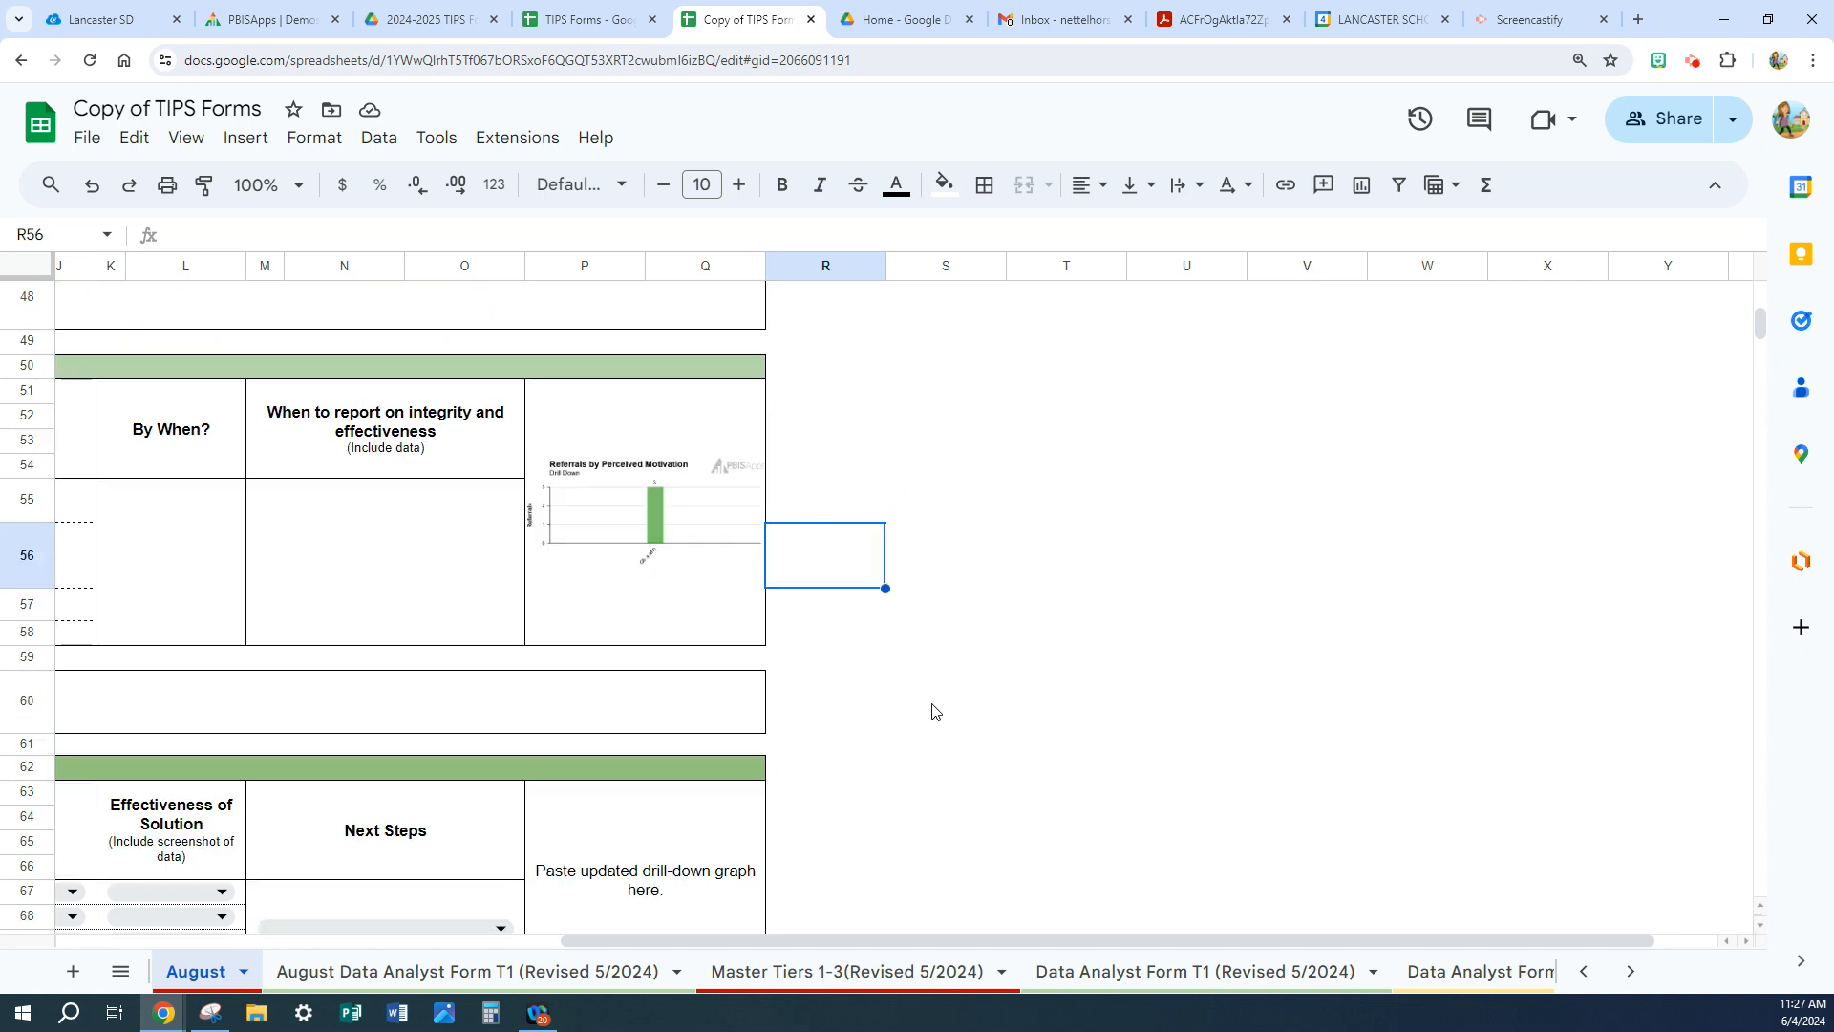
{"action": "left_click_drag", "start_coordinate": [805, 942], "coordinate": [462, 952]}
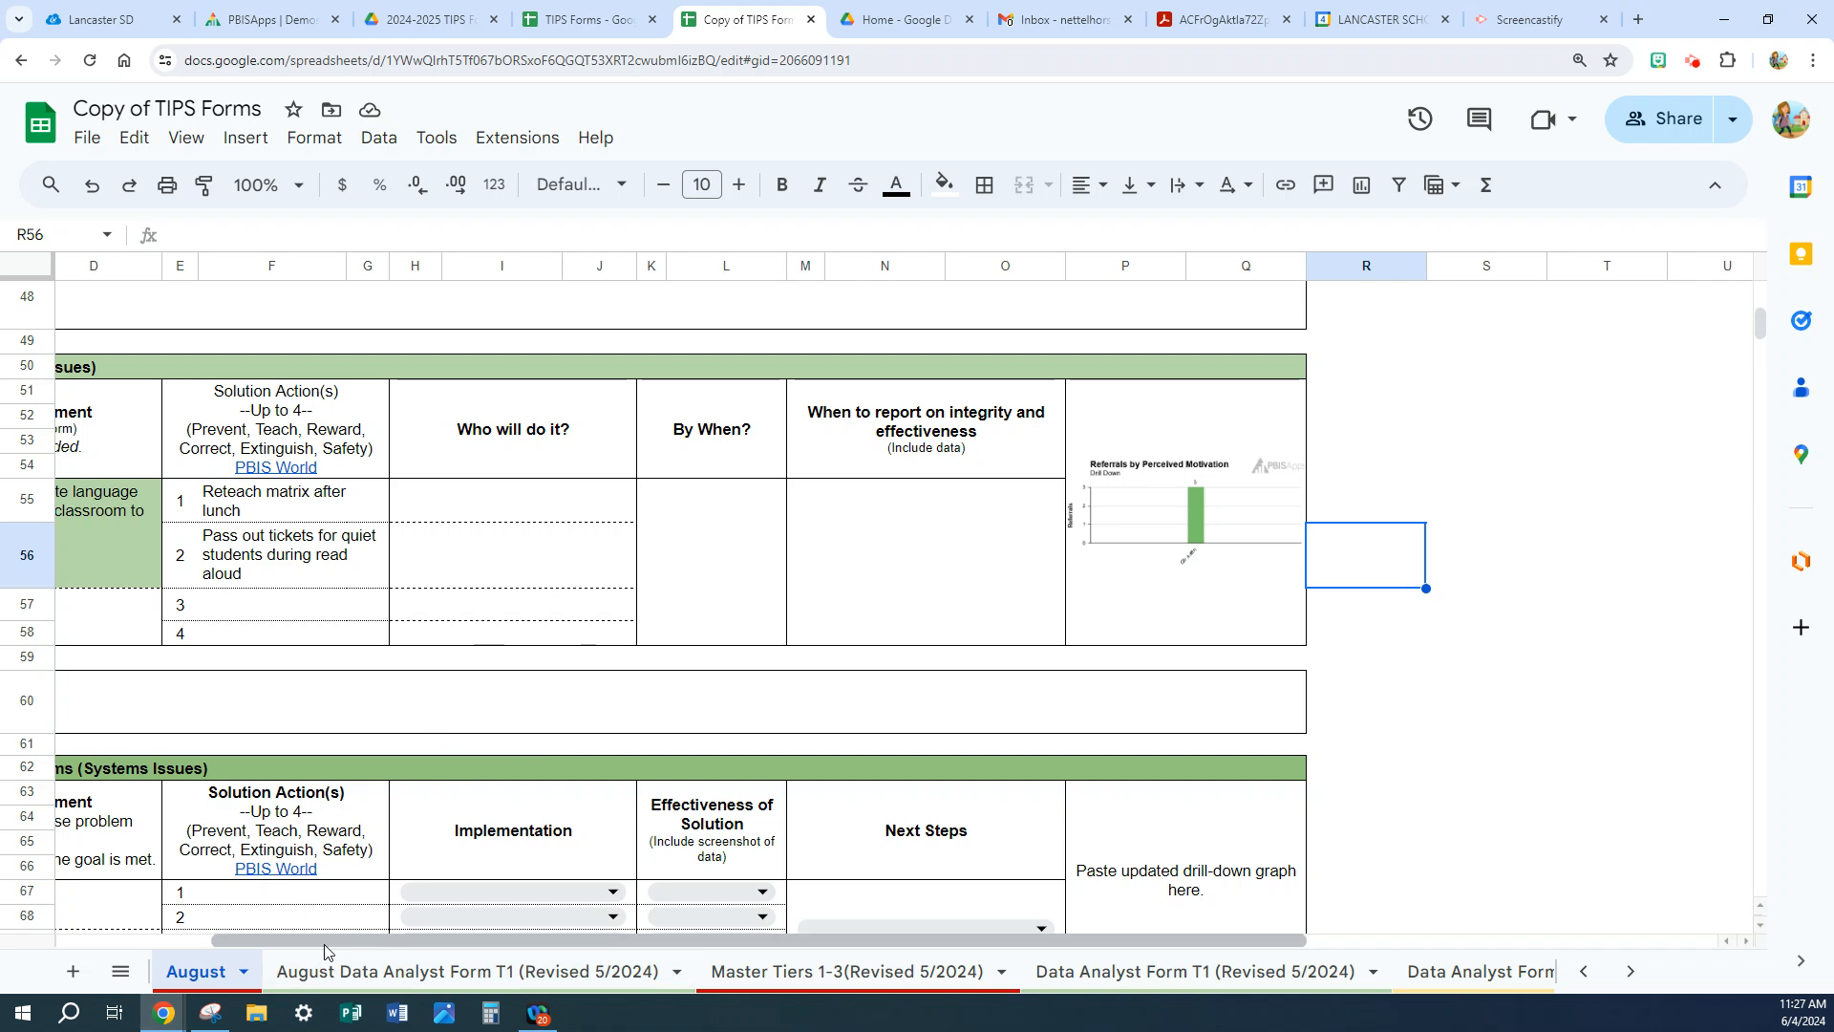
{"action": "left_click_drag", "start_coordinate": [327, 943], "coordinate": [108, 953]}
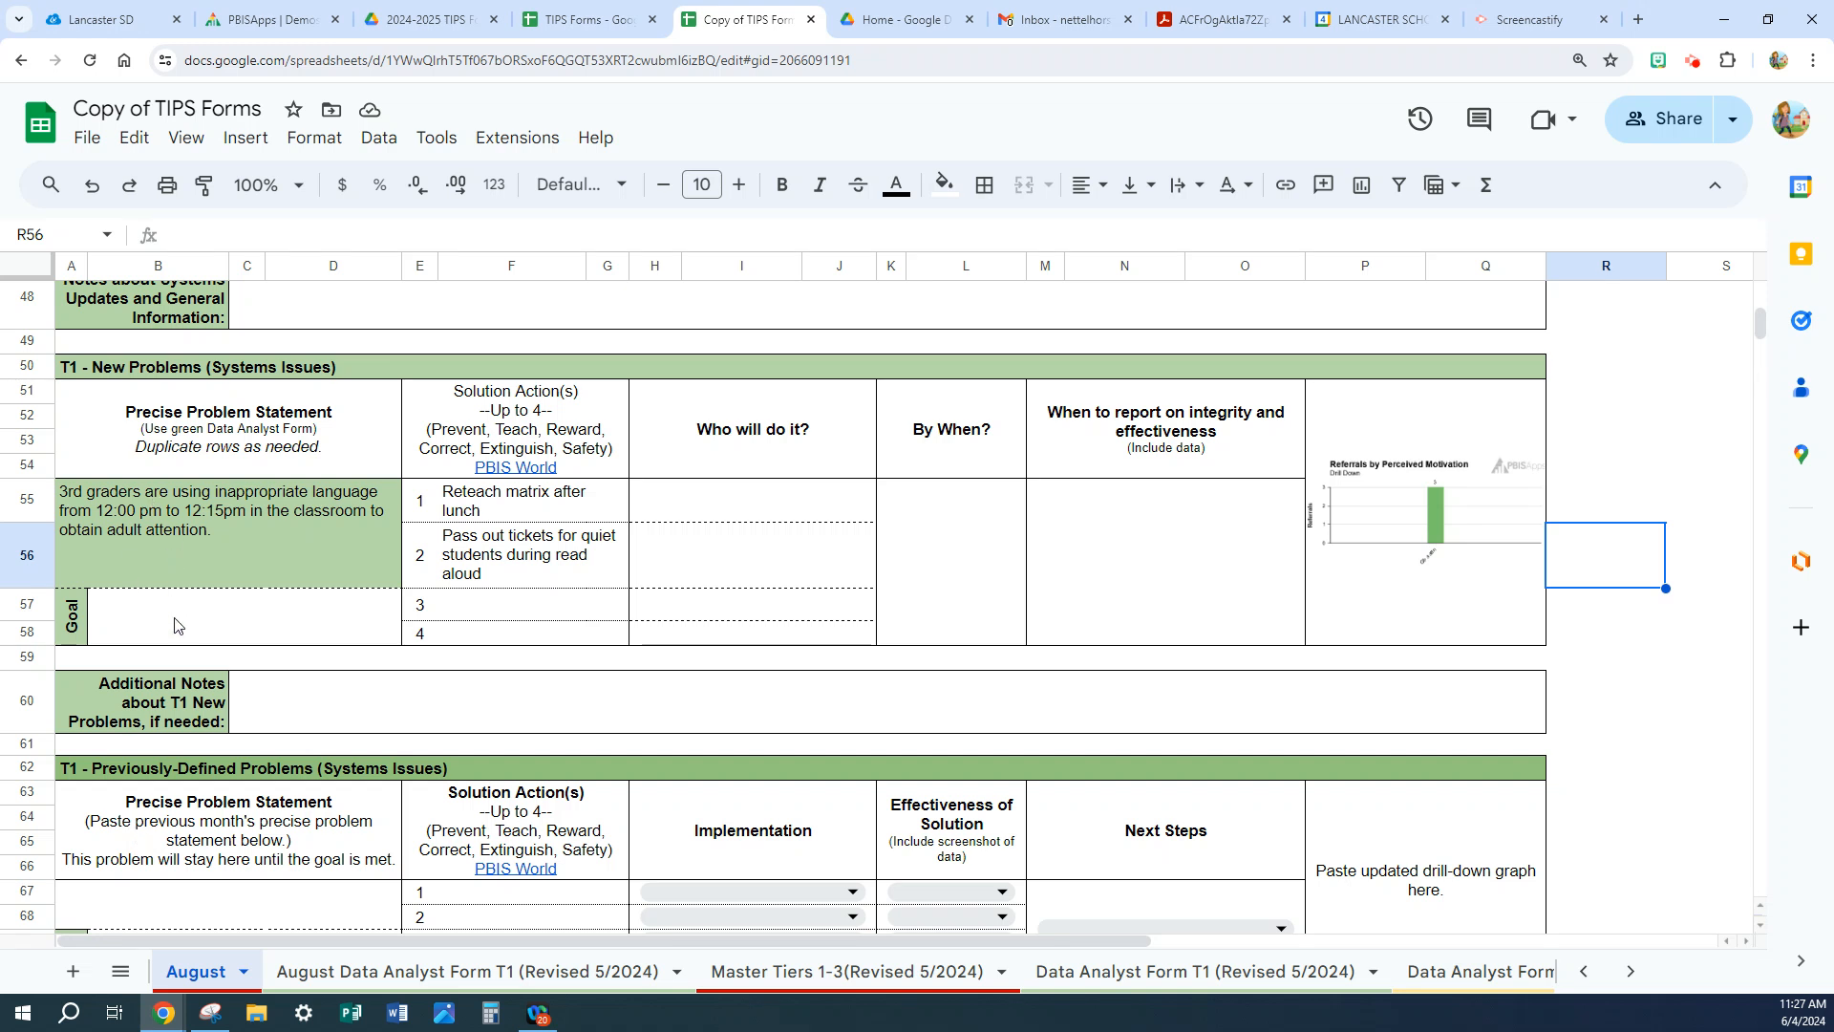
{"action": "scroll", "coordinate": [261, 831], "scroll_direction": "down", "scroll_amount": 1}
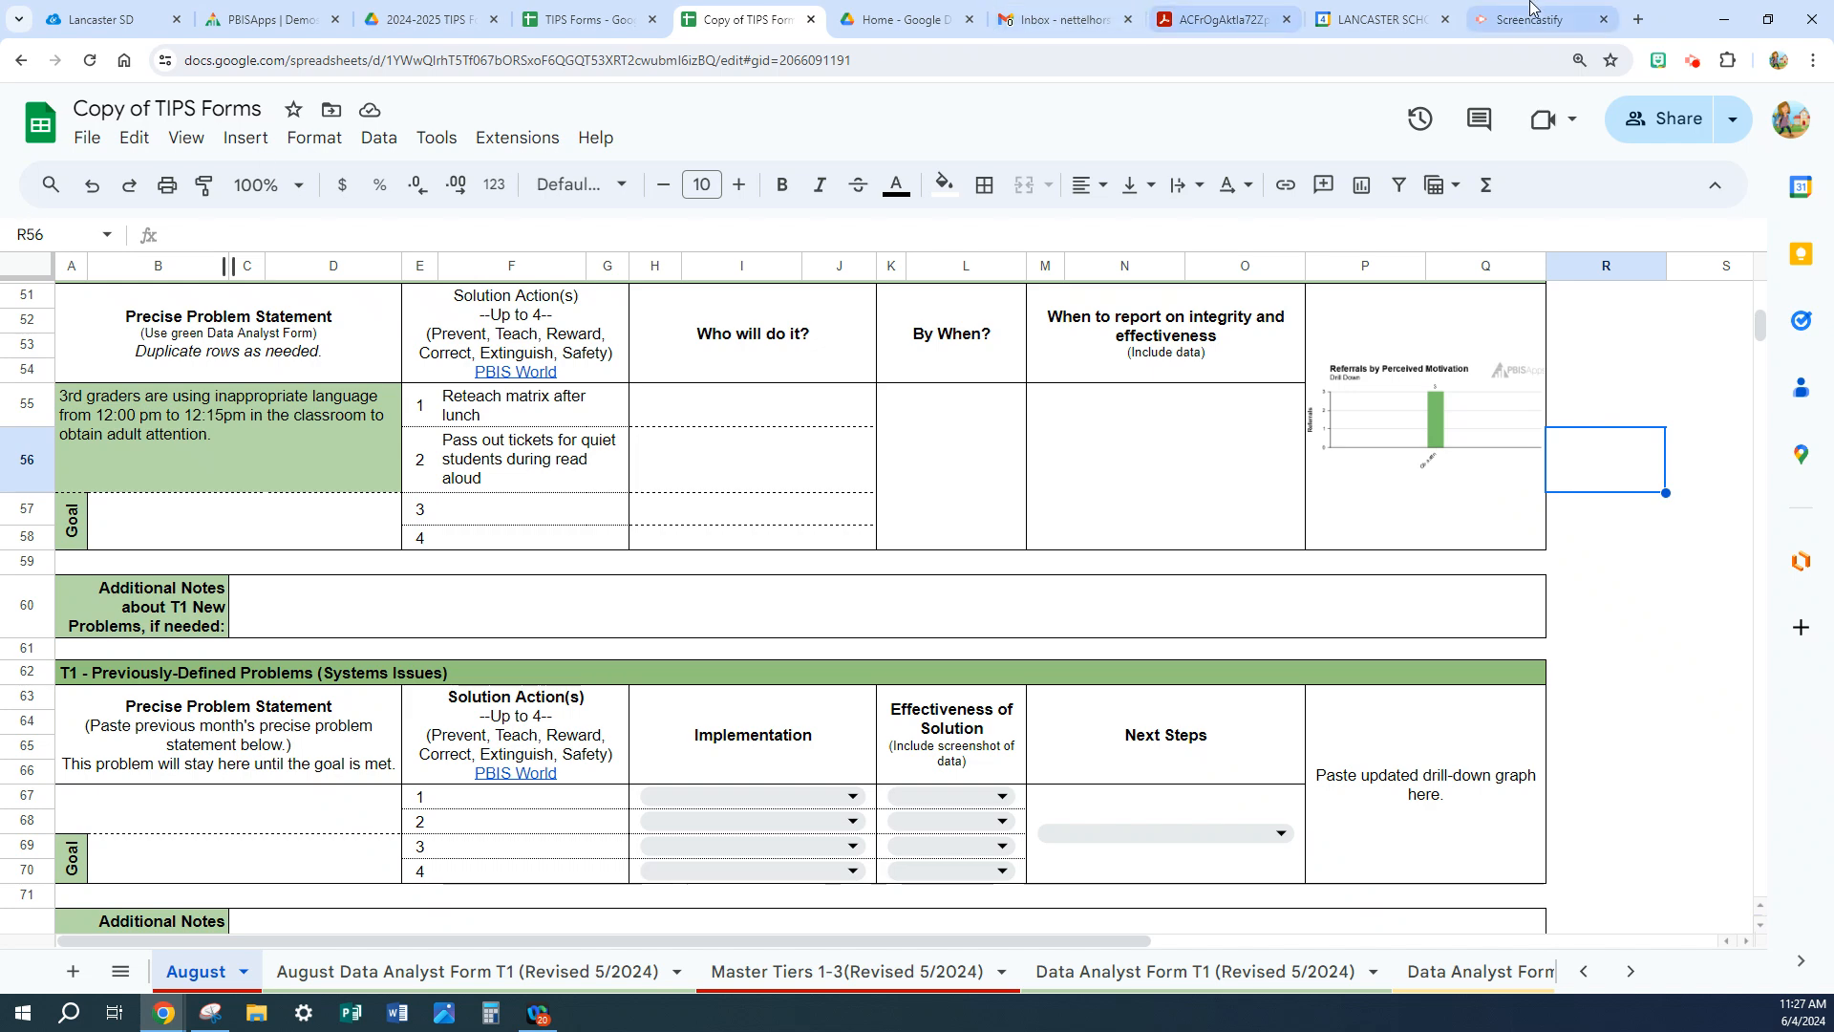
- Switch to the SWIS Drill Down window and save the report as a template labelled "August 3rd Grade In Lang", shared within the school
{"action": "left_click", "coordinate": [1782, 32]}
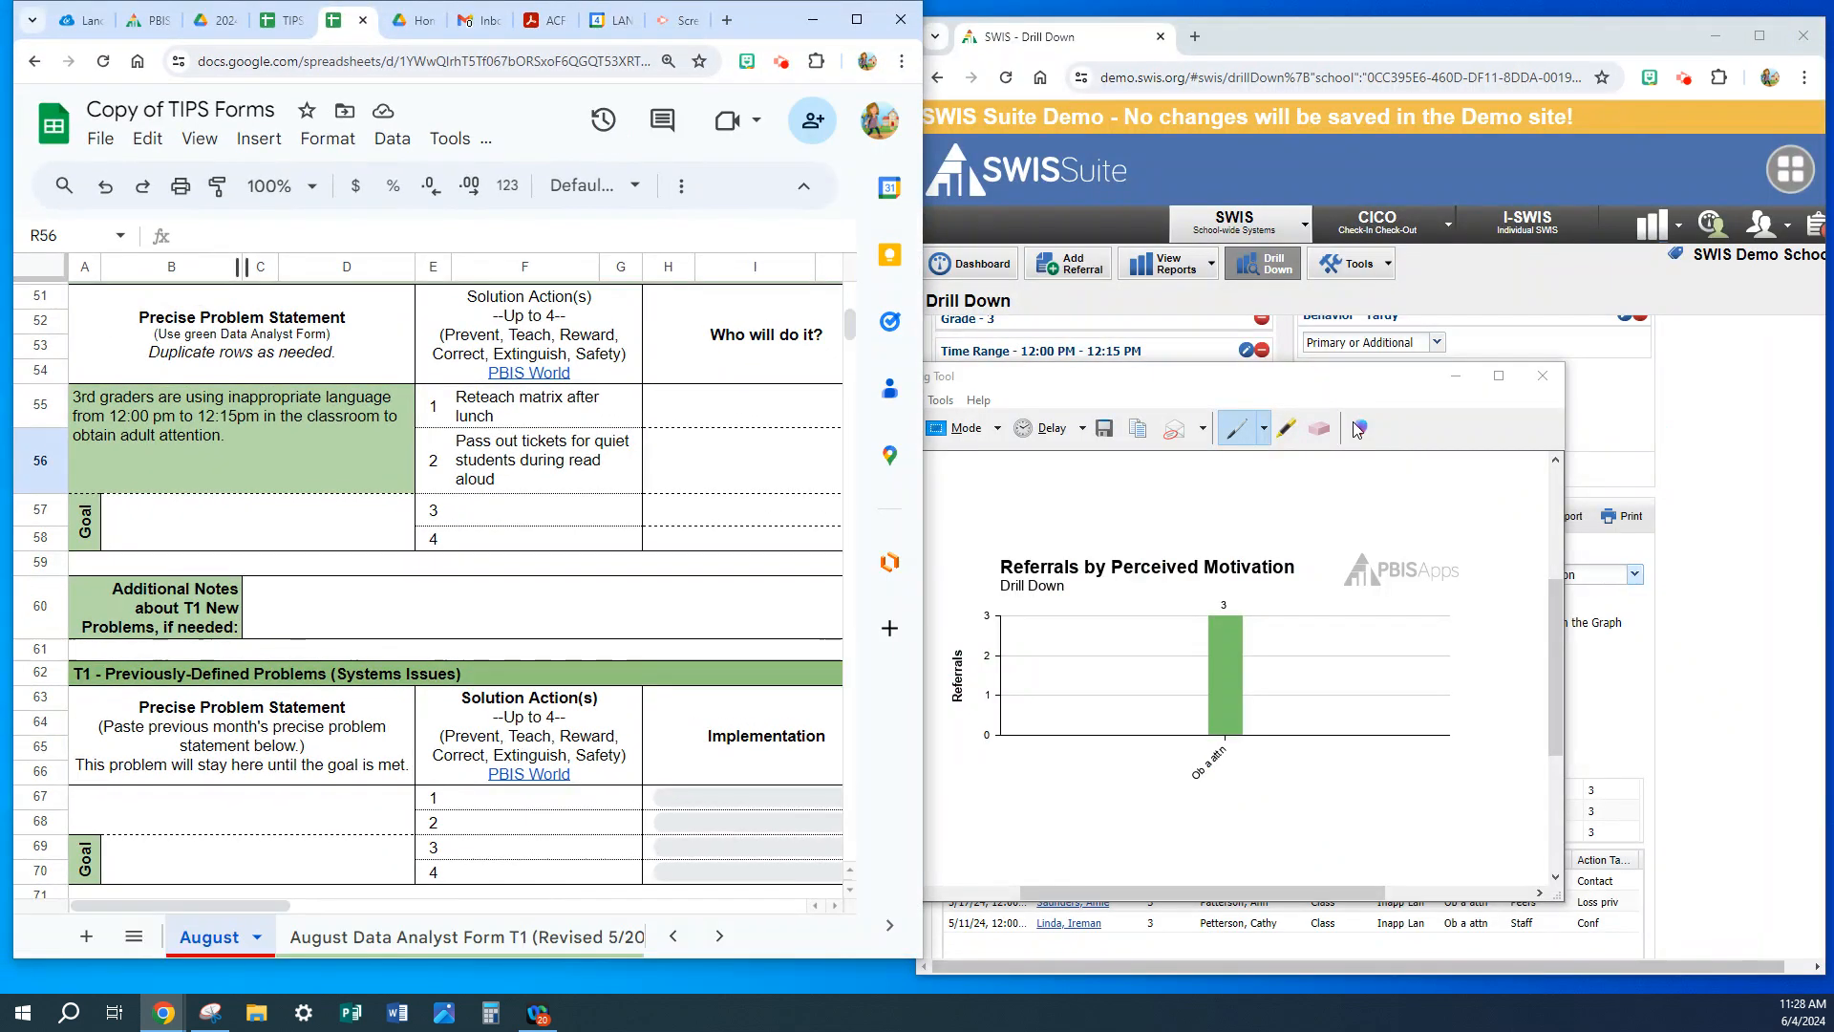
{"action": "left_click", "coordinate": [1651, 464]}
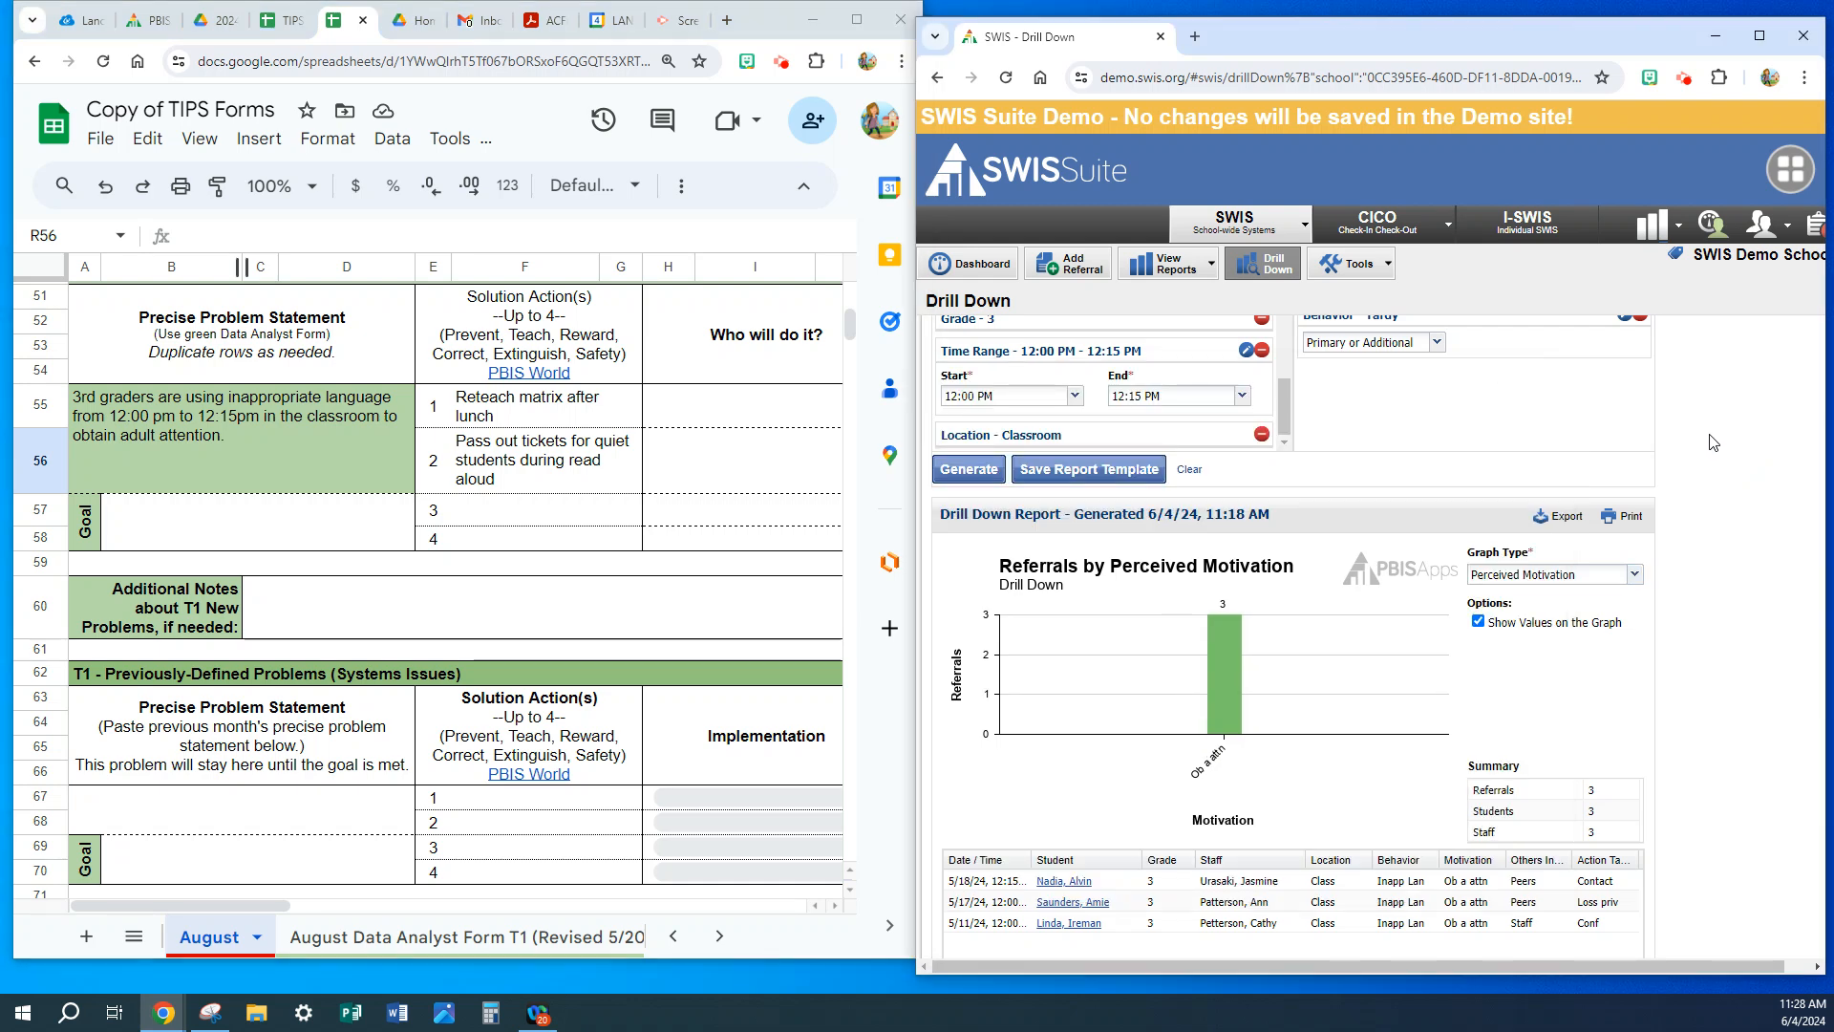
{"action": "left_click", "coordinate": [1063, 472]}
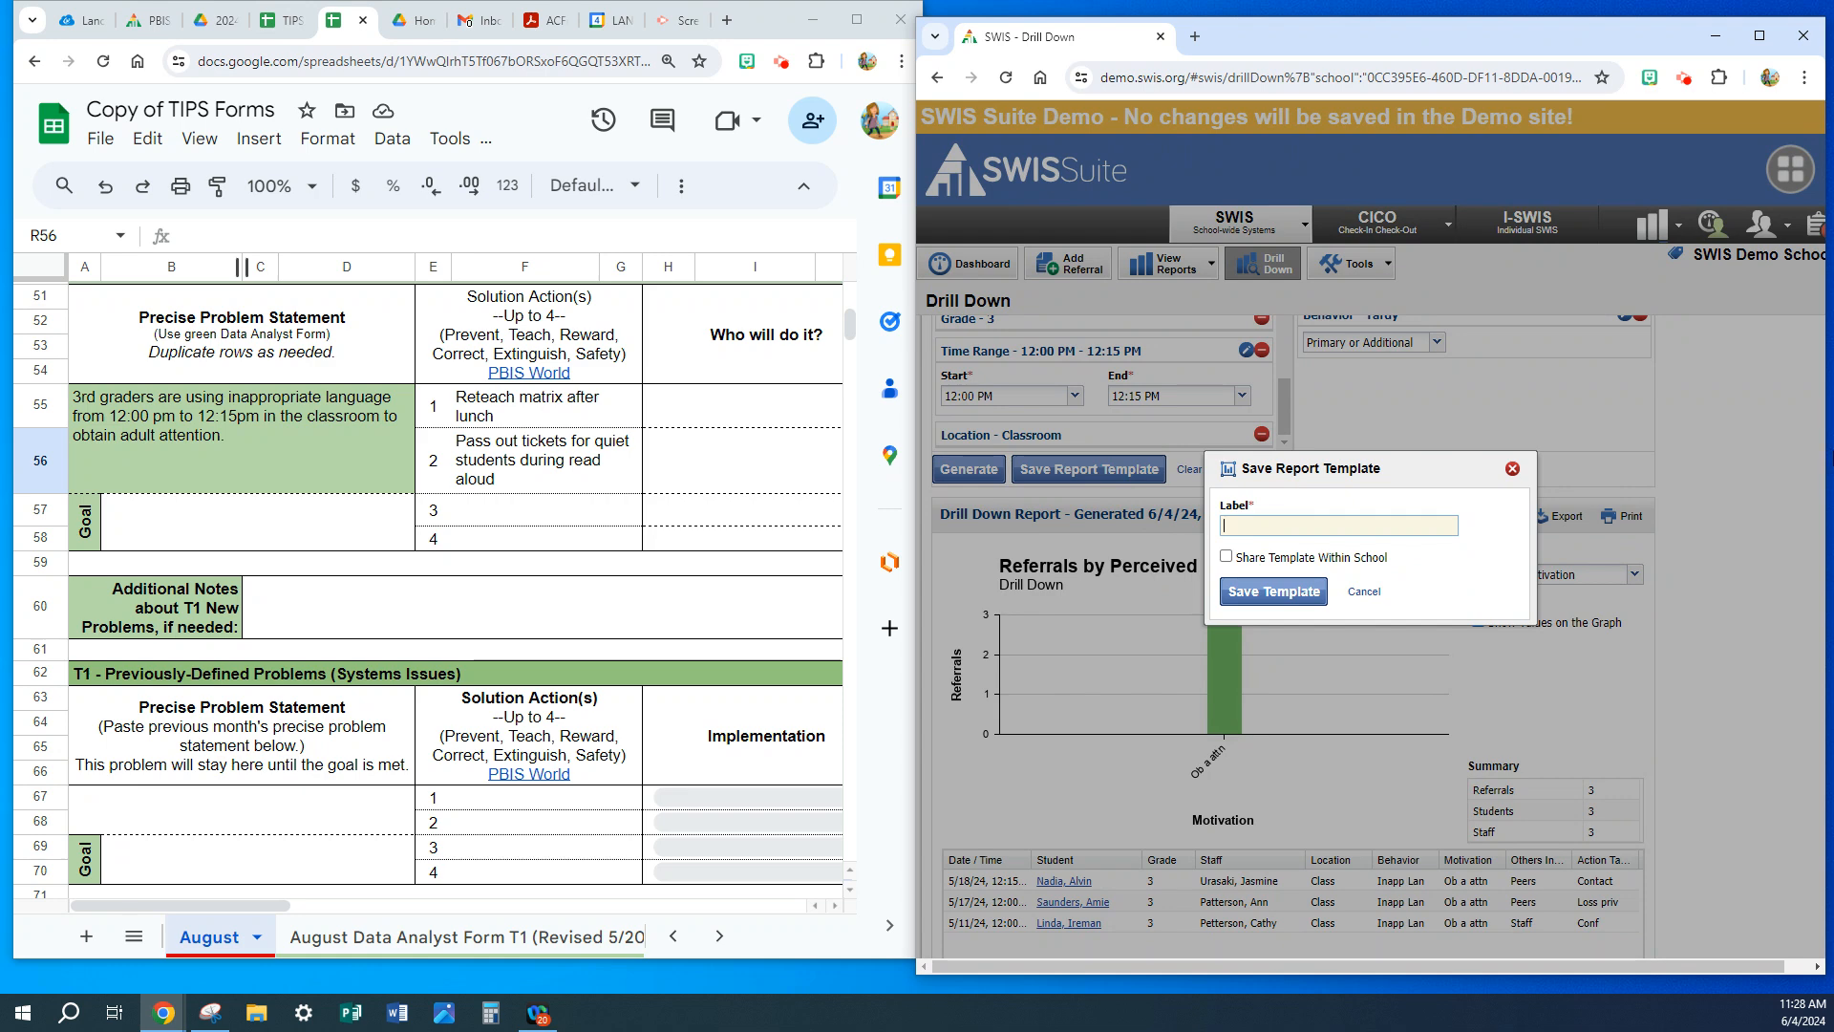
{"action": "type", "text": "August 3rd Grade In Lang"}
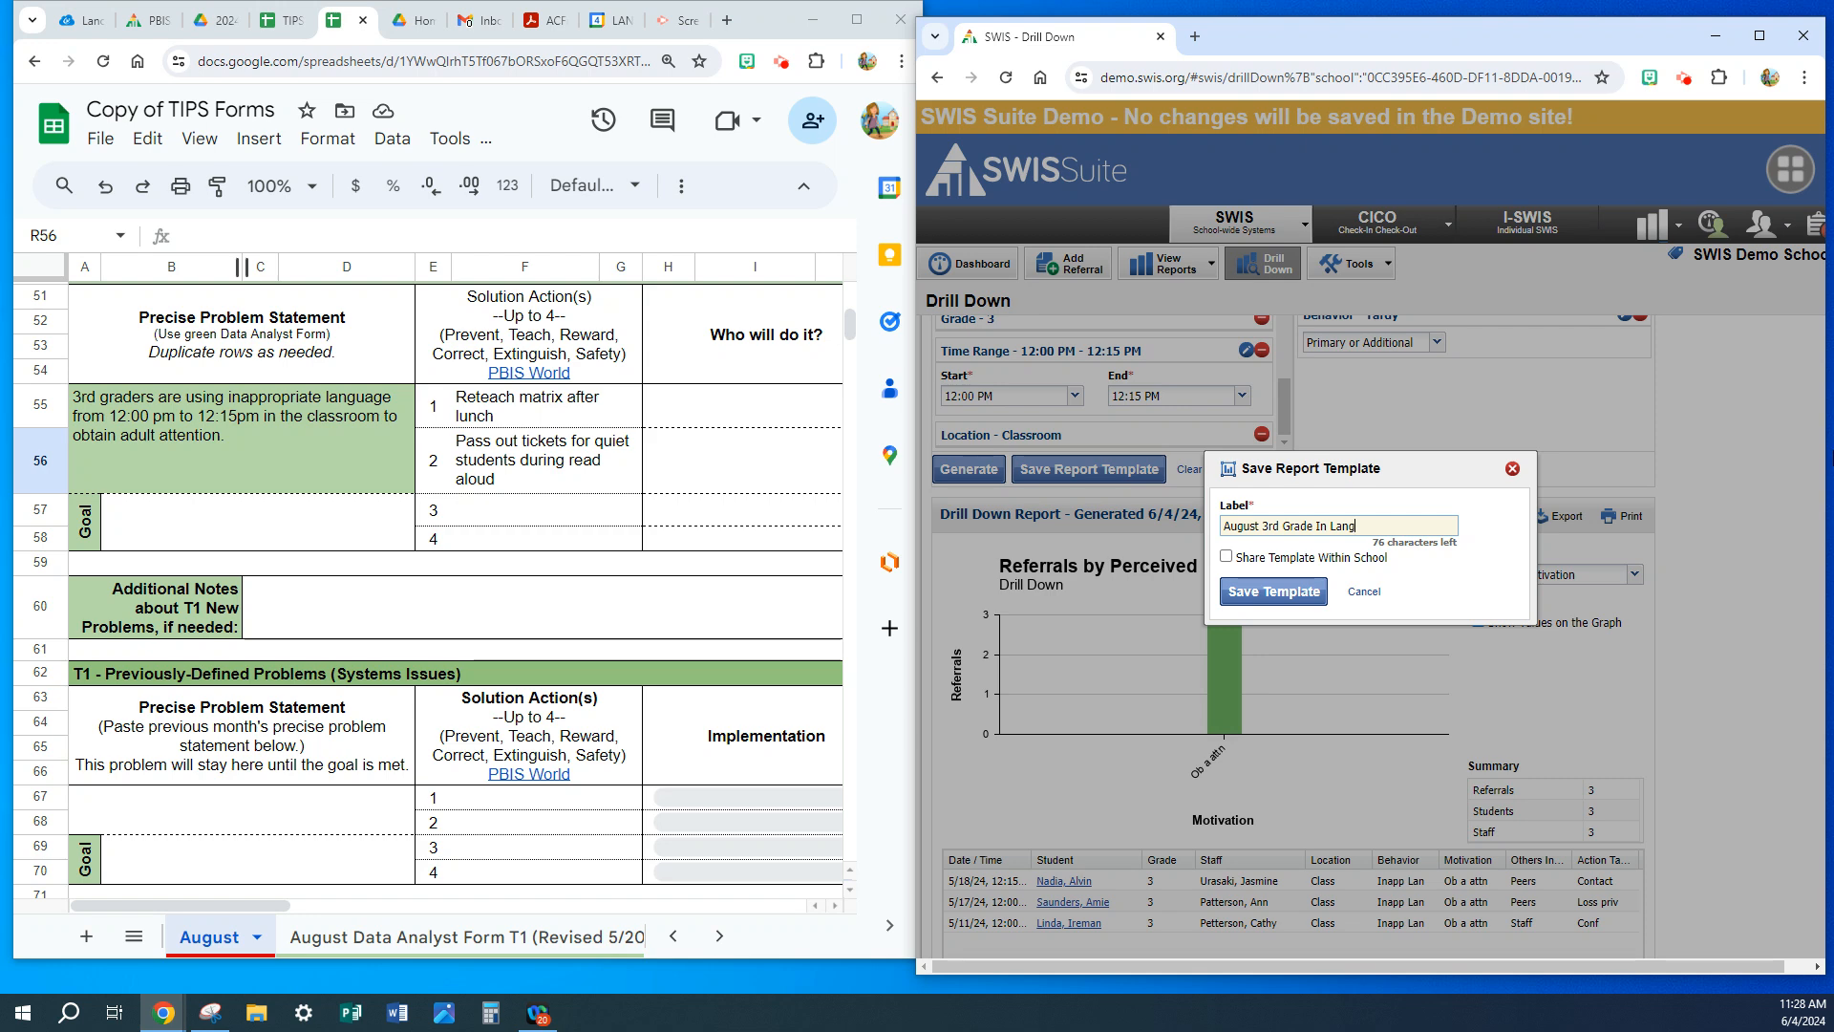
{"action": "left_click", "coordinate": [1225, 556]}
{"action": "left_click", "coordinate": [1227, 558]}
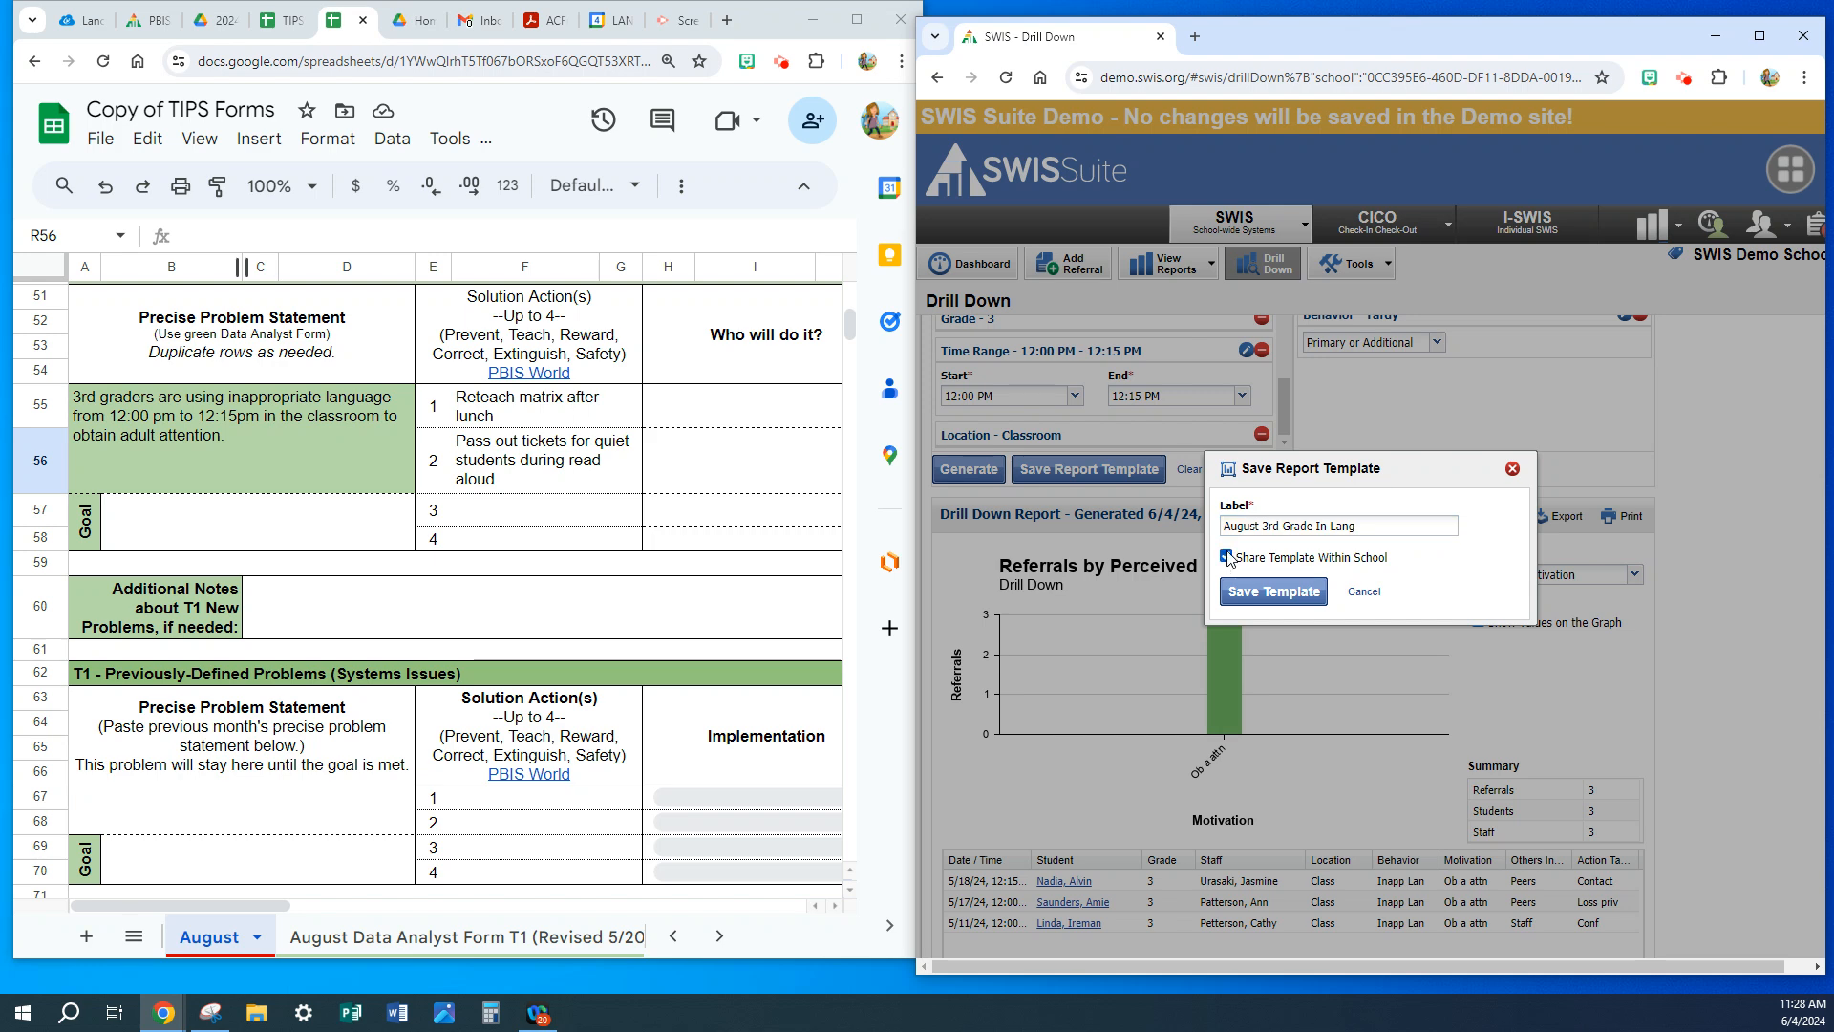
{"action": "left_click", "coordinate": [1285, 602]}
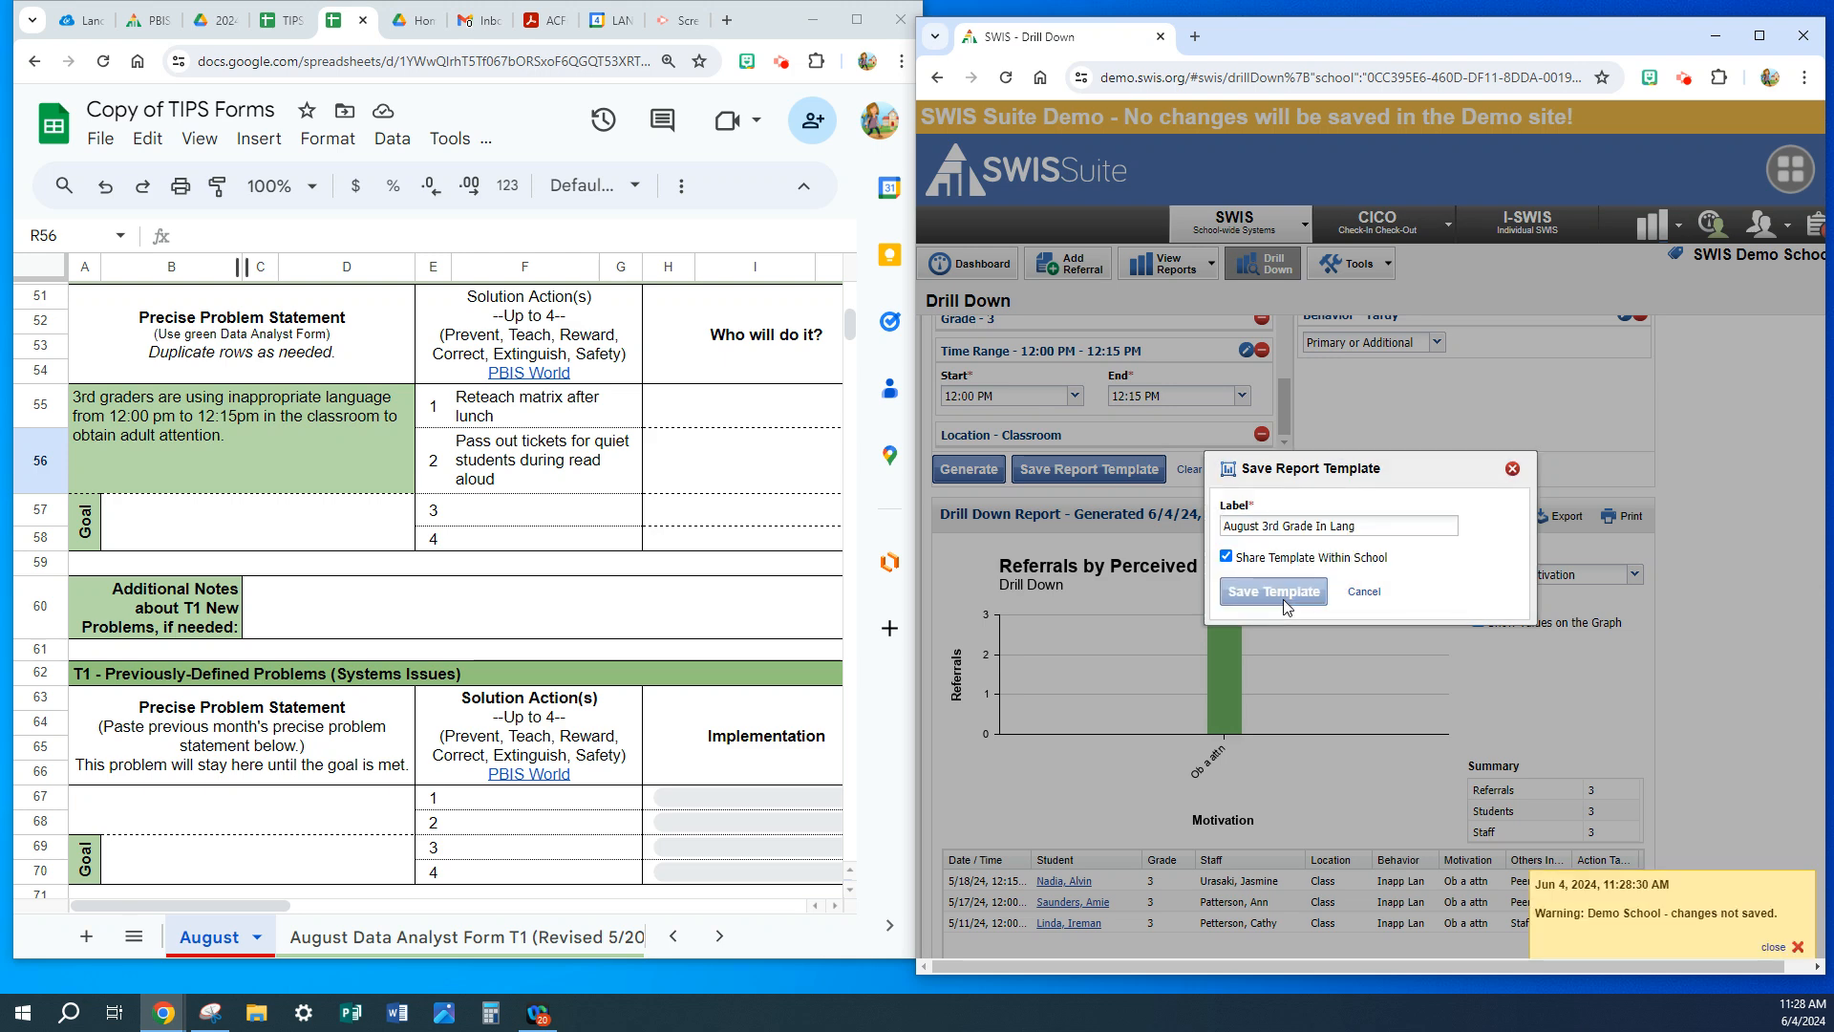
{"action": "left_click", "coordinate": [1513, 470]}
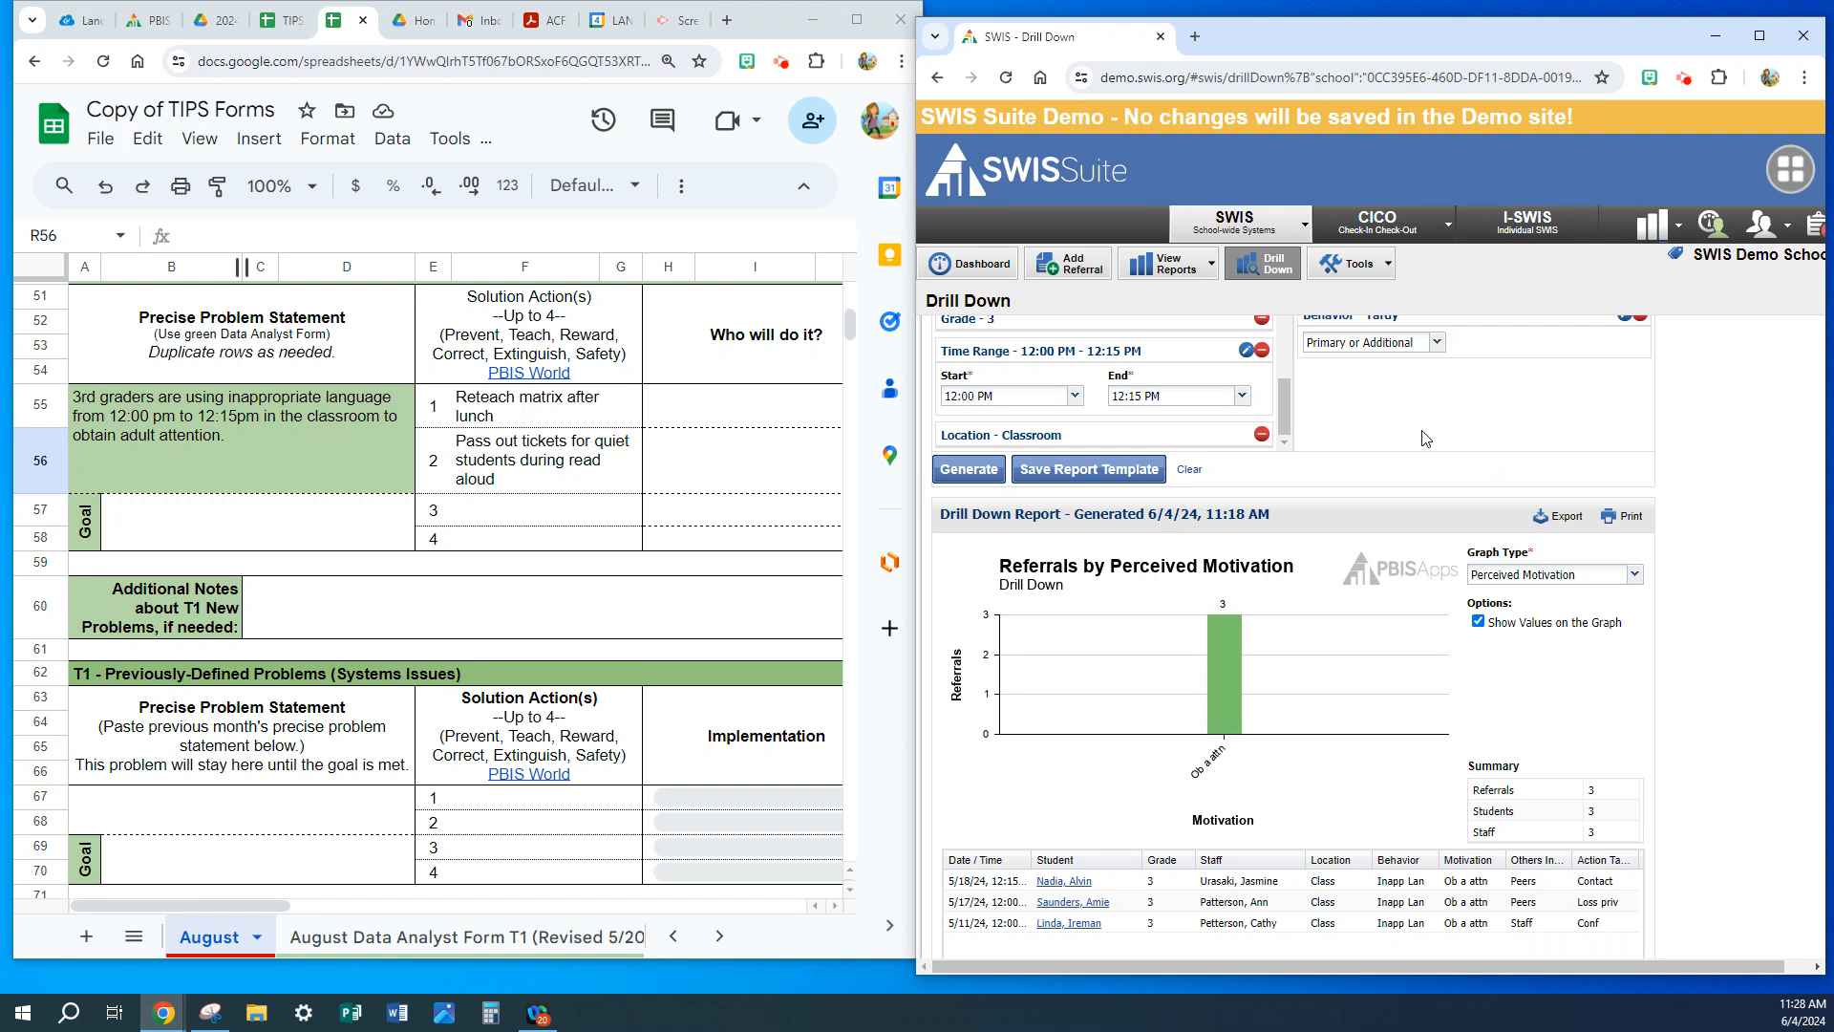
- Load the saved report "Physical Aggression 8th Grade Boys", review its included dataset filters, and return to the maximized Copy of TIPS Forms spreadsheet
{"action": "scroll", "coordinate": [1423, 433], "scroll_direction": "up", "scroll_amount": 2}
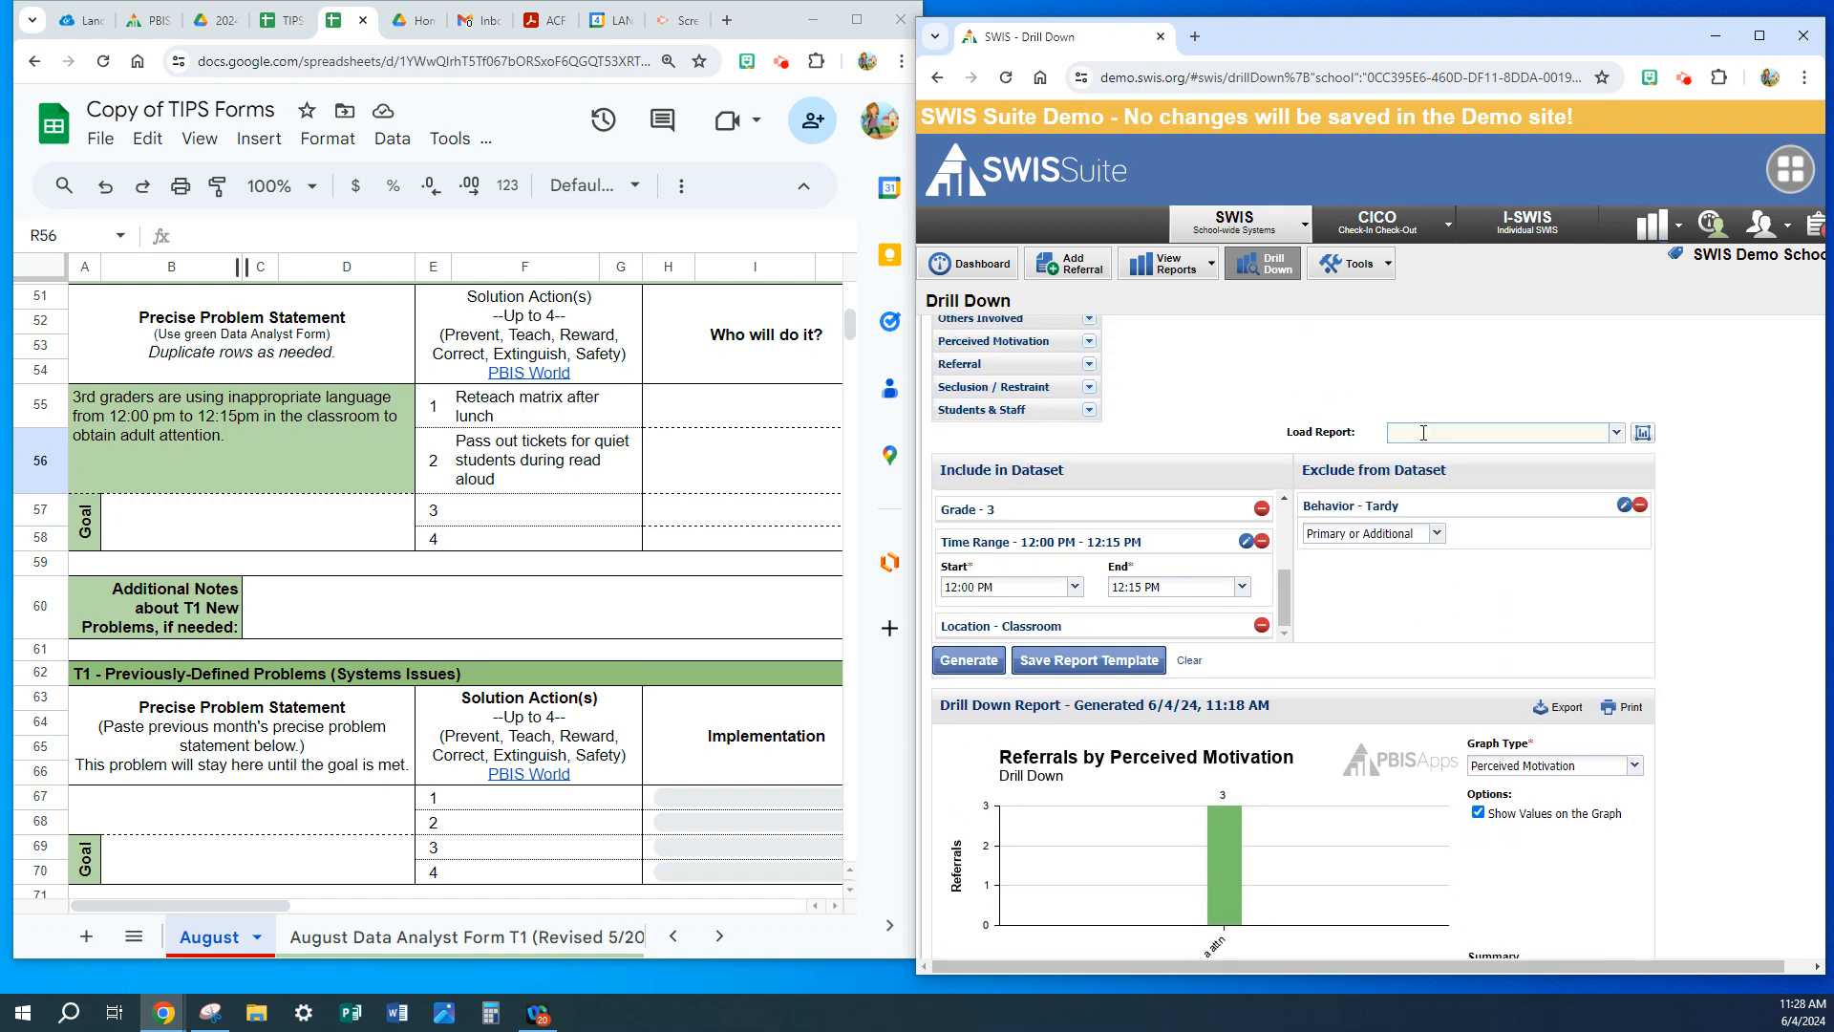
{"action": "left_click", "coordinate": [1616, 433]}
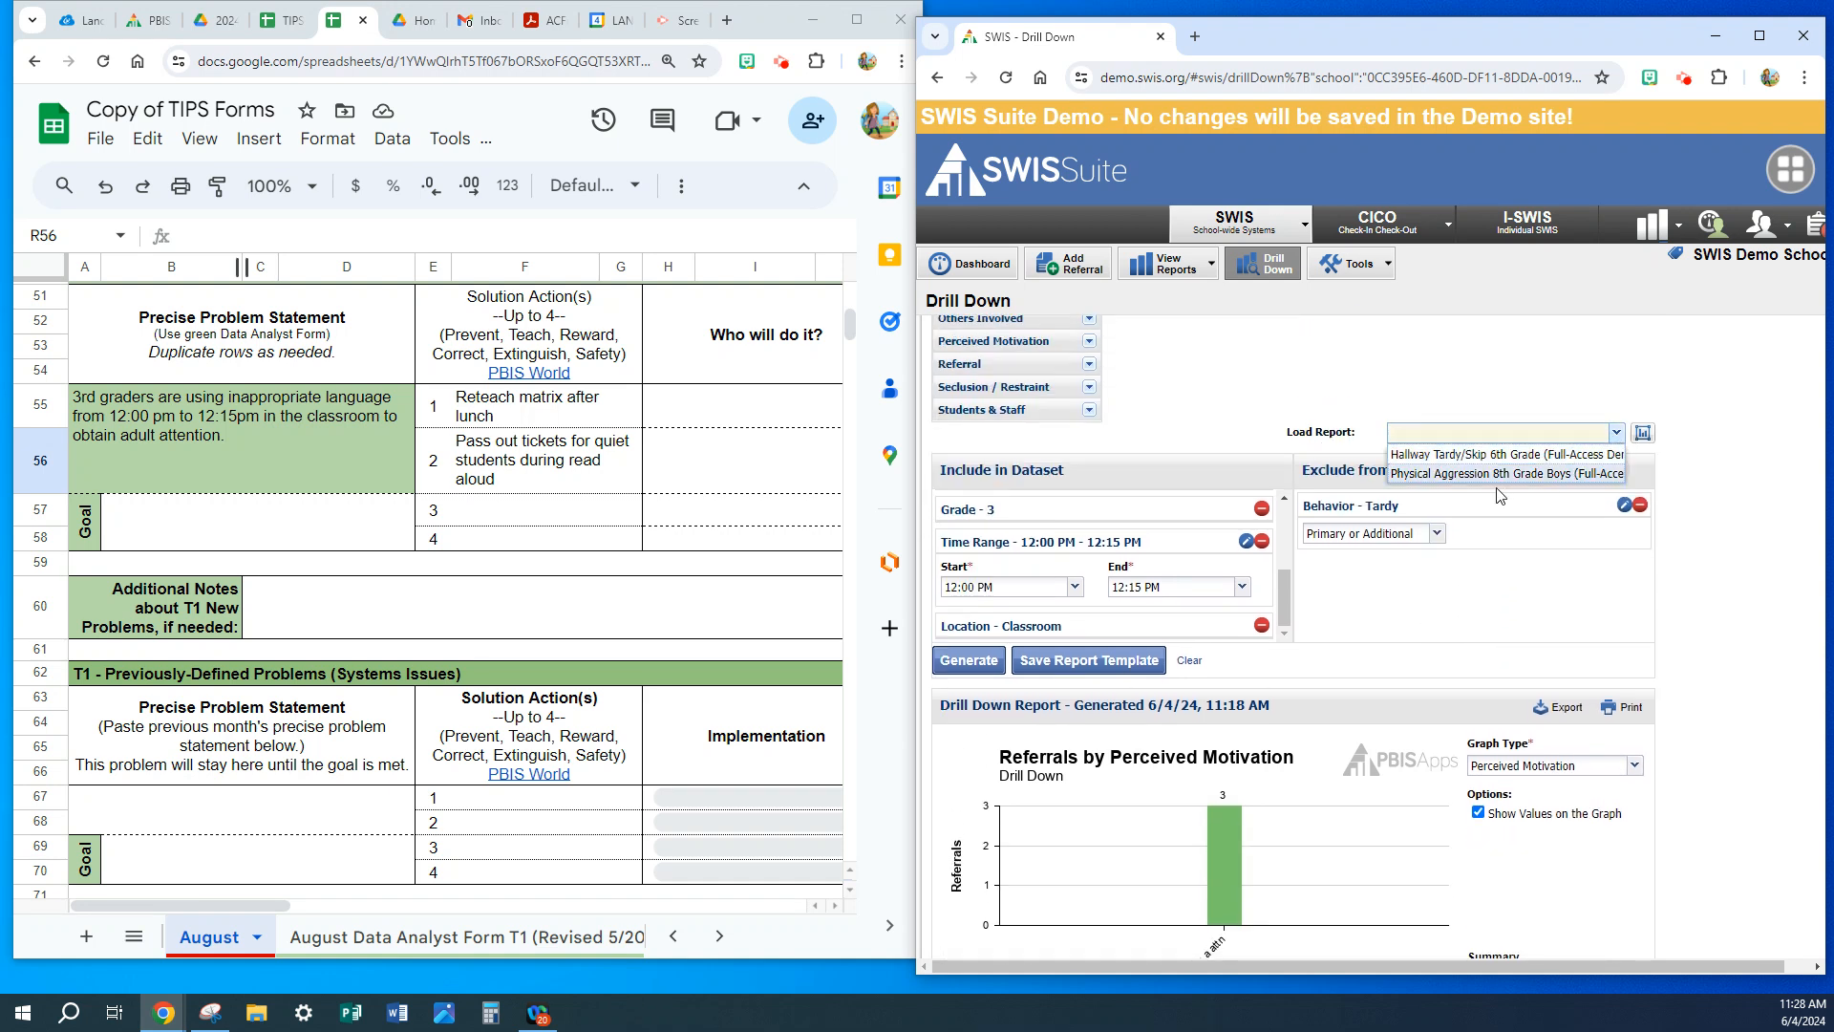
{"action": "left_click", "coordinate": [1467, 474]}
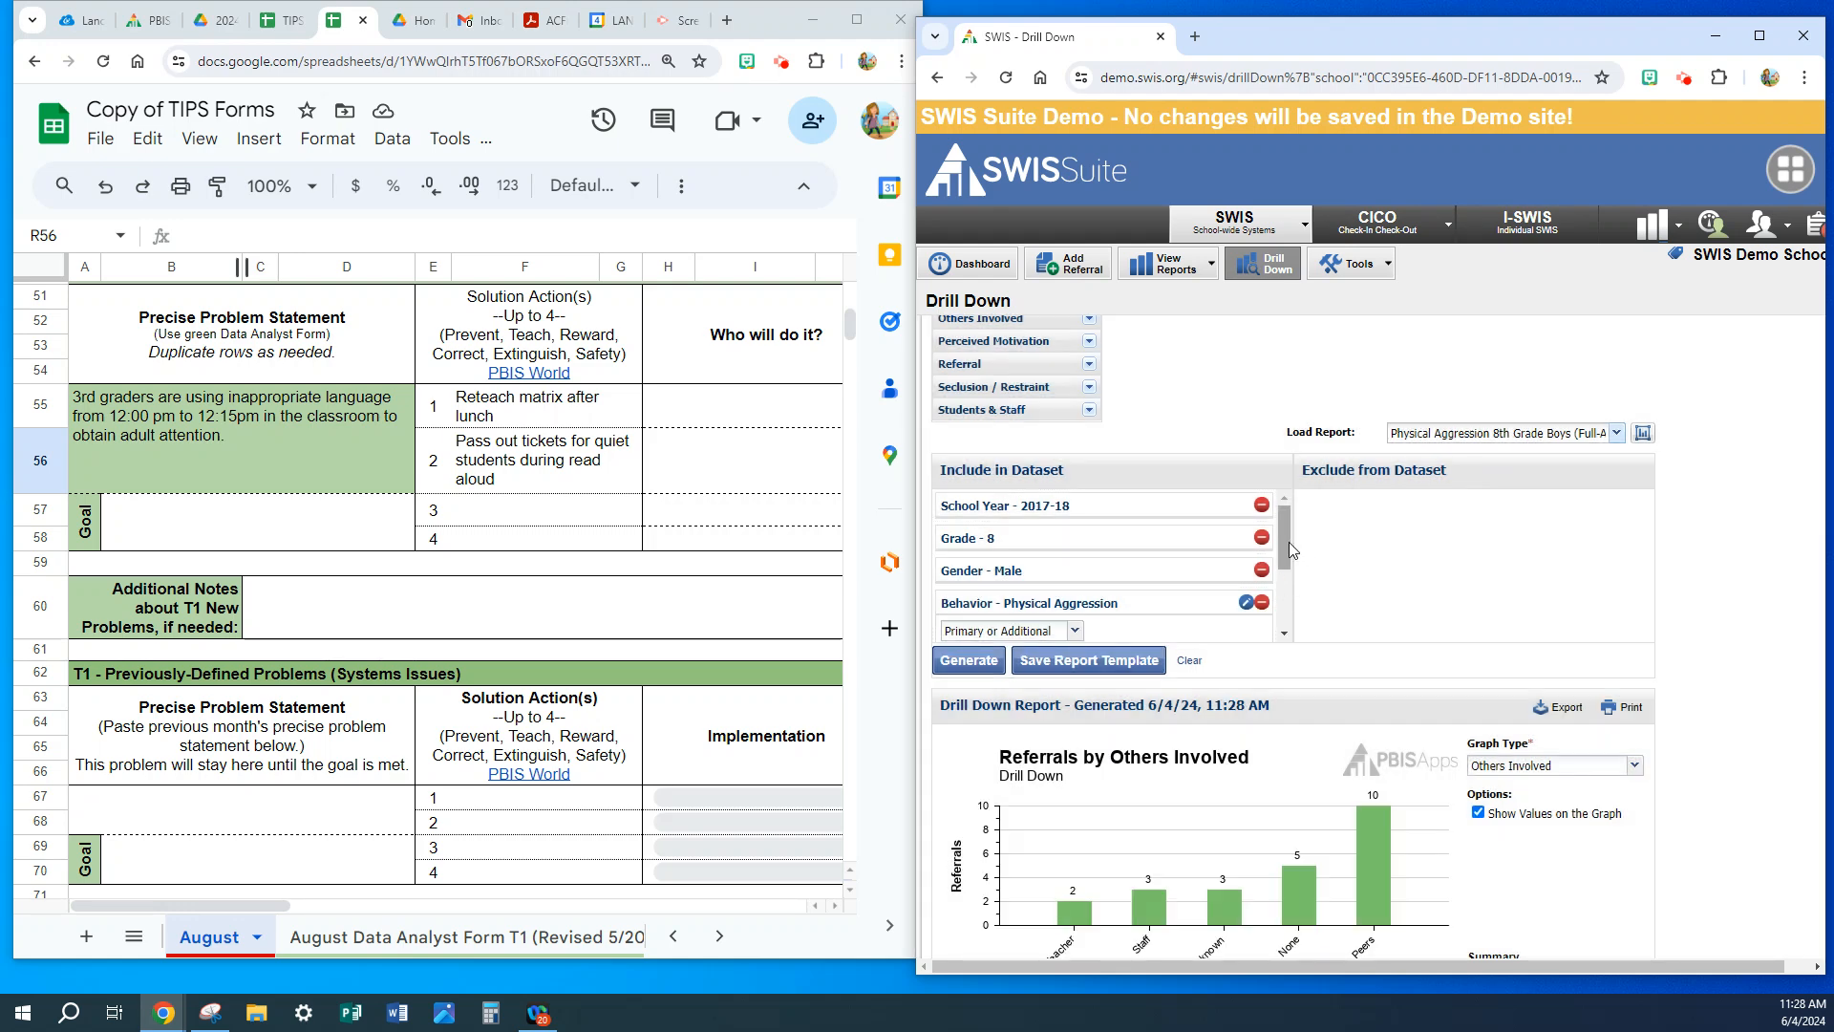
{"action": "left_click_drag", "start_coordinate": [1290, 546], "coordinate": [1292, 589]}
{"action": "scroll", "coordinate": [1292, 590], "scroll_direction": "up", "scroll_amount": 5}
{"action": "left_click", "coordinate": [855, 21]}
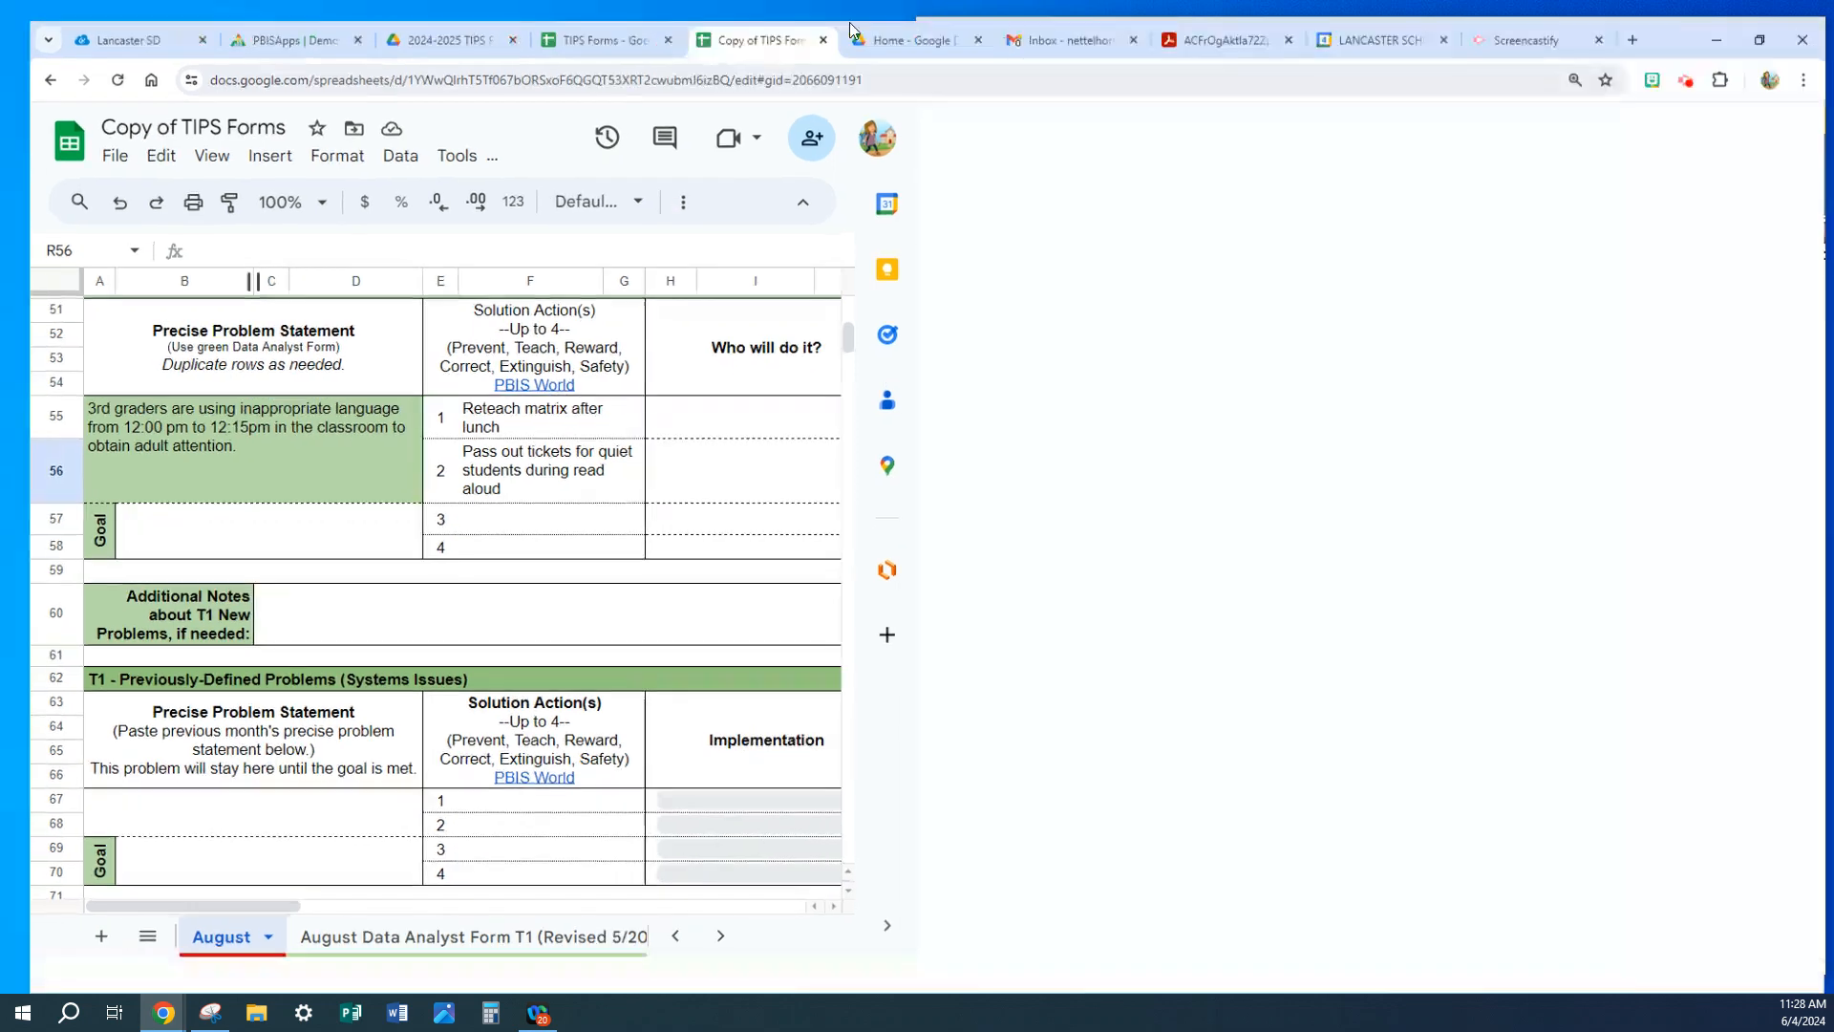